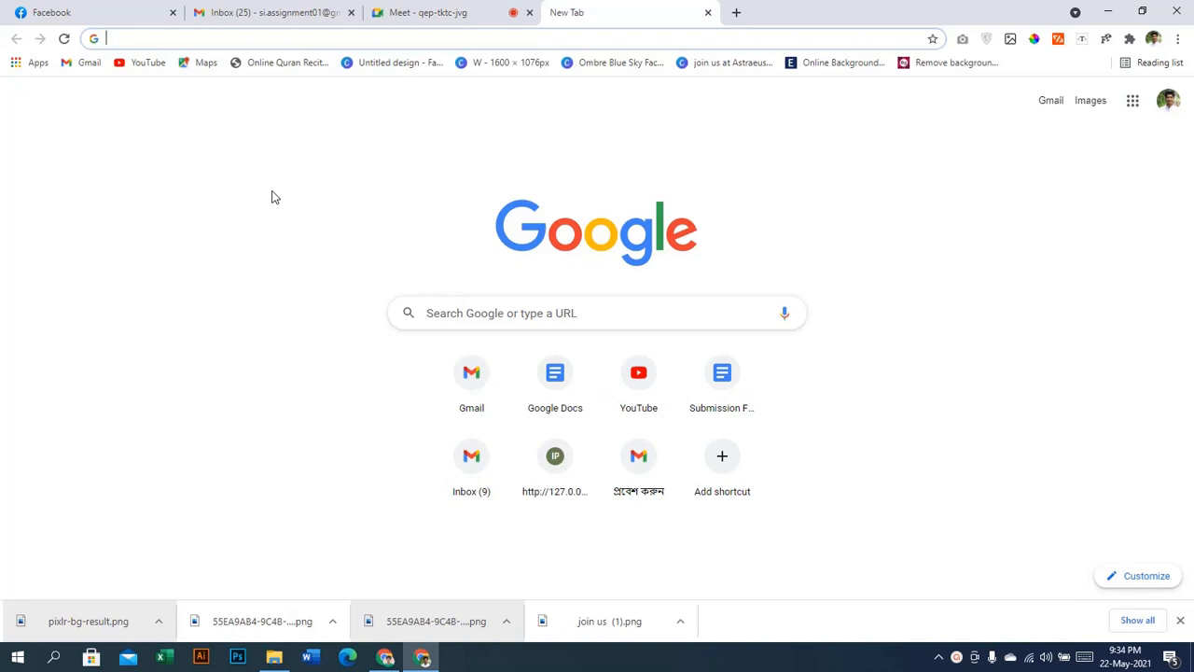
Switch to the Google Meet call and check its participant list
left_click(492, 9)
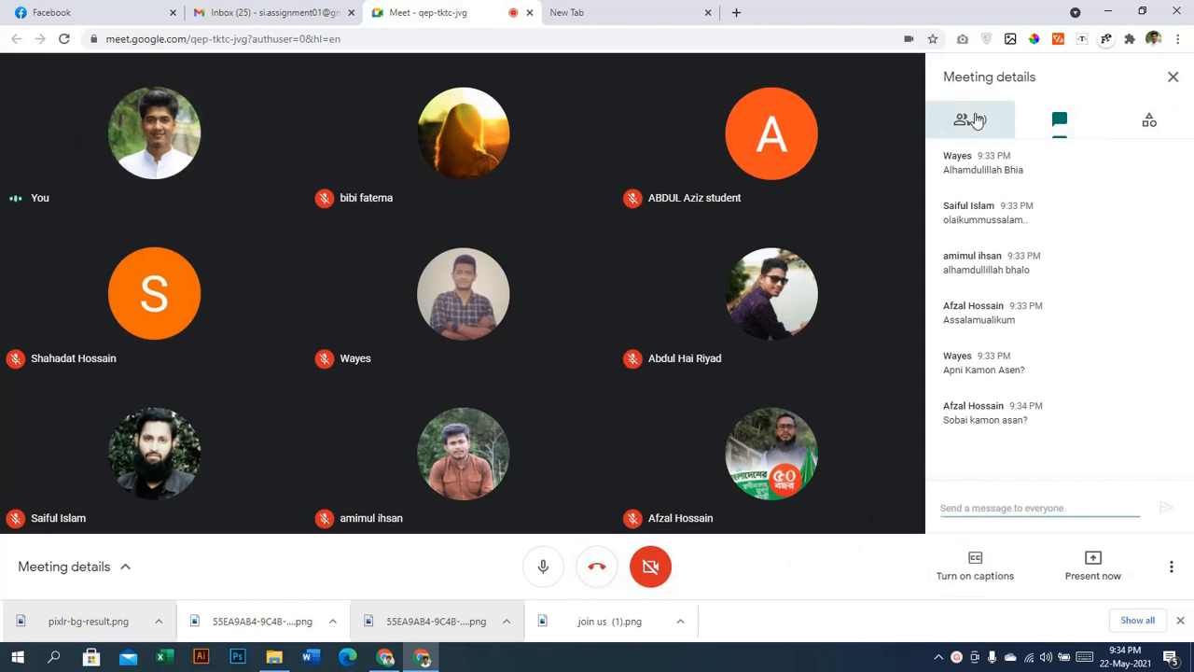
left_click(973, 119)
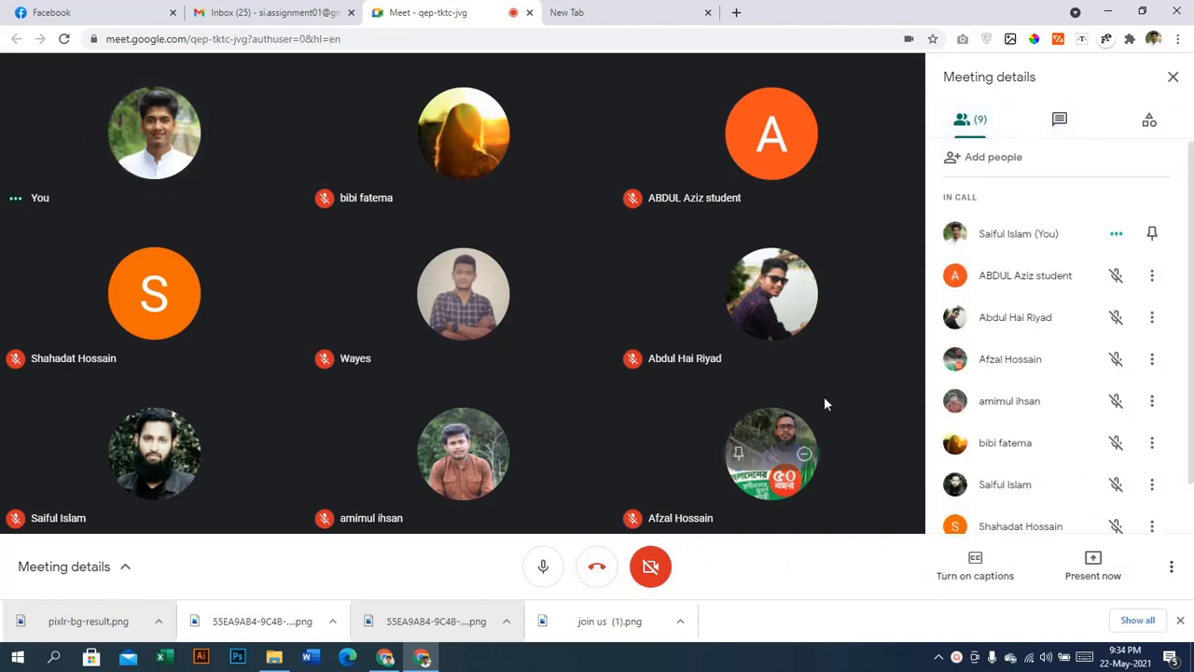
left_click(1173, 78)
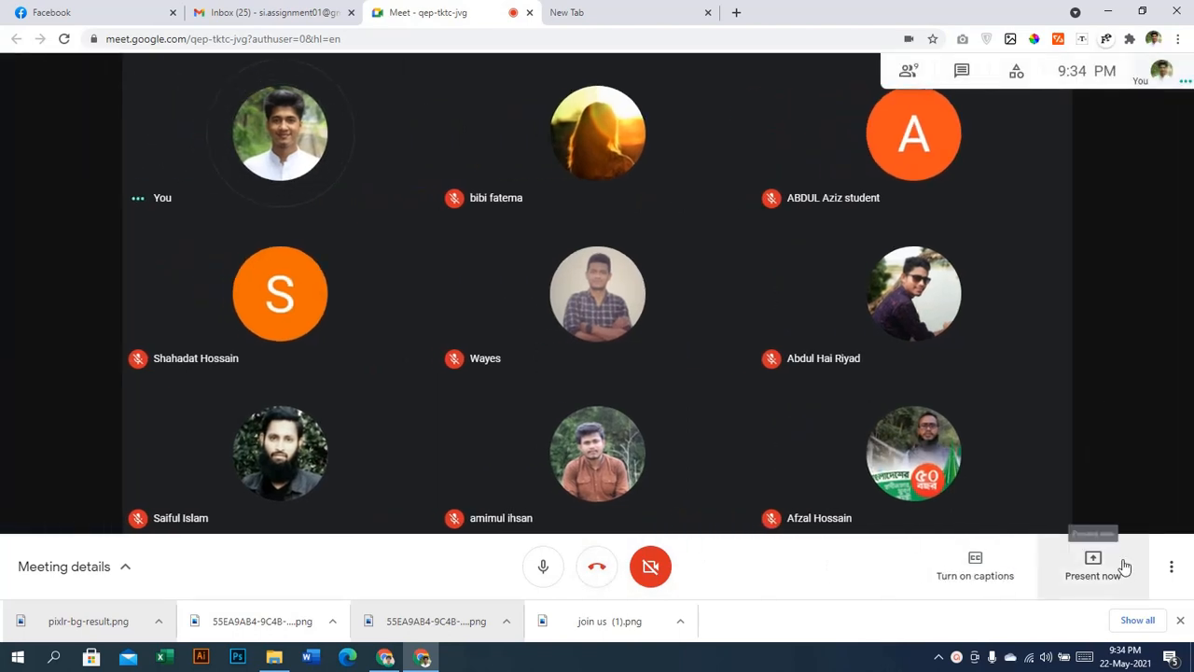
Present your entire screen to the call, then go back to the blank new tab
left_click(1122, 565)
left_click(1066, 435)
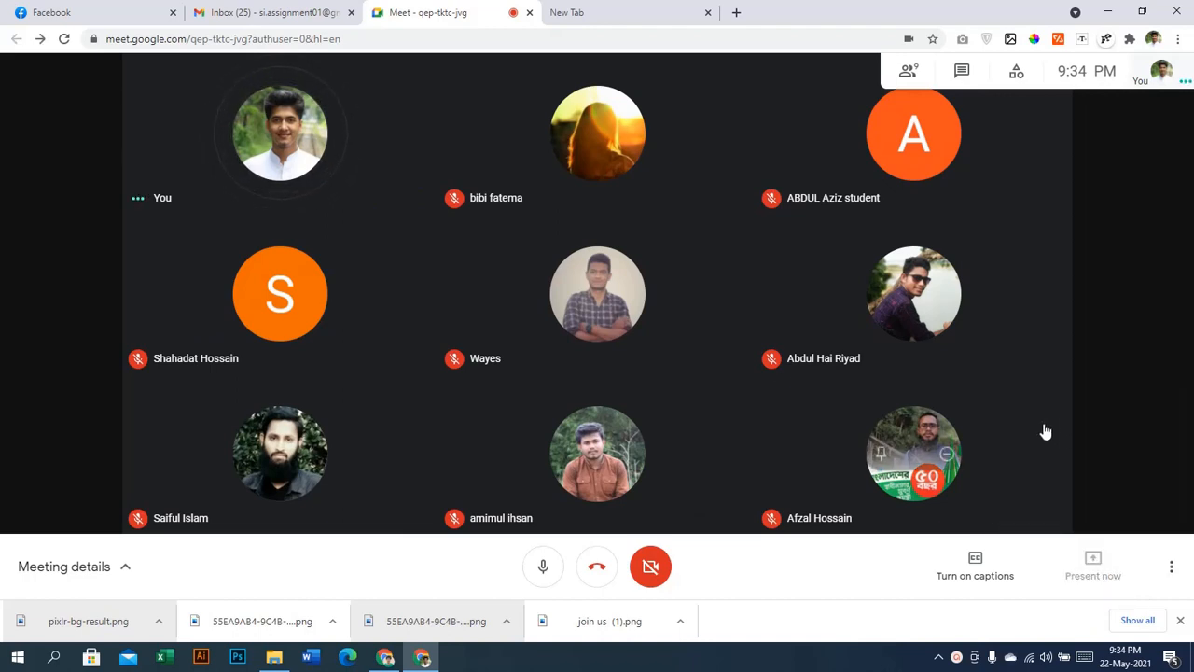
left_click(745, 345)
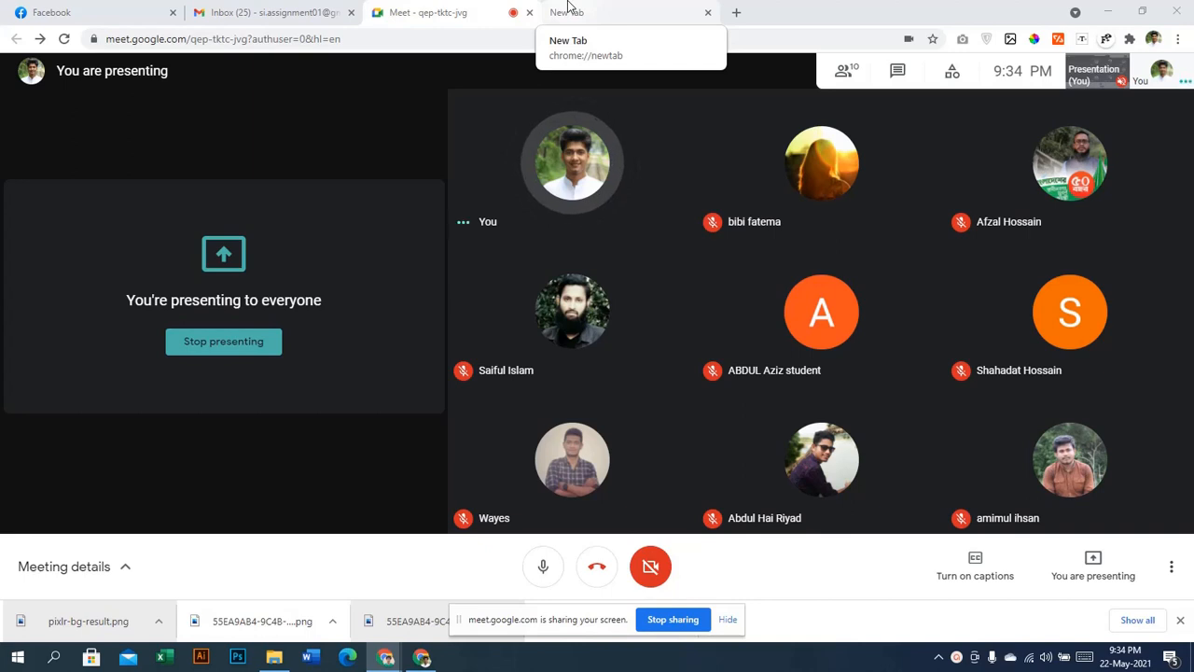
left_click(567, 11)
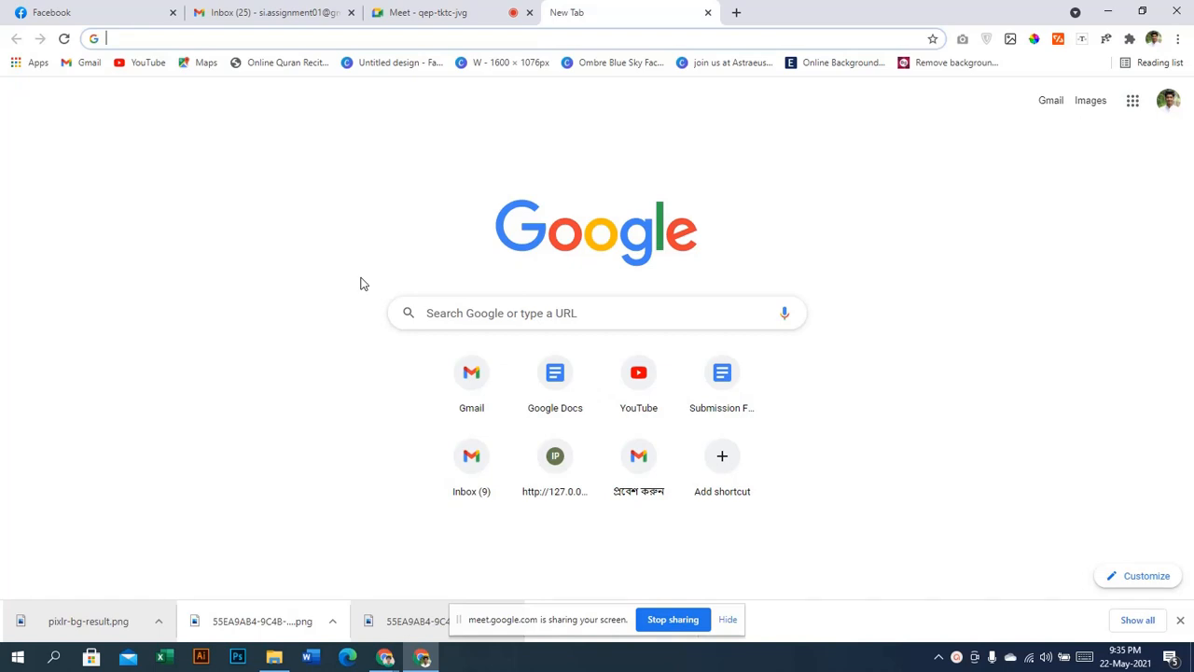
Search 'prothom alo', admit the waiting Meet participant, and open the prothomalo.com homepage
type("proth")
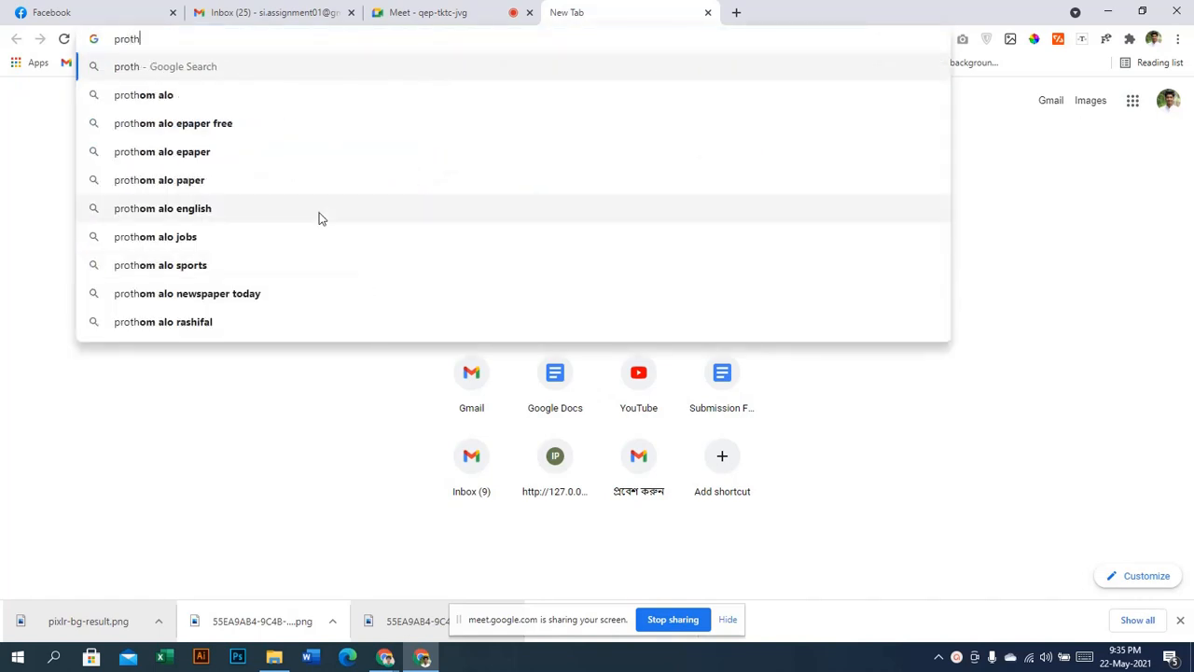
left_click(208, 94)
key("ctrl+shift+Tab")
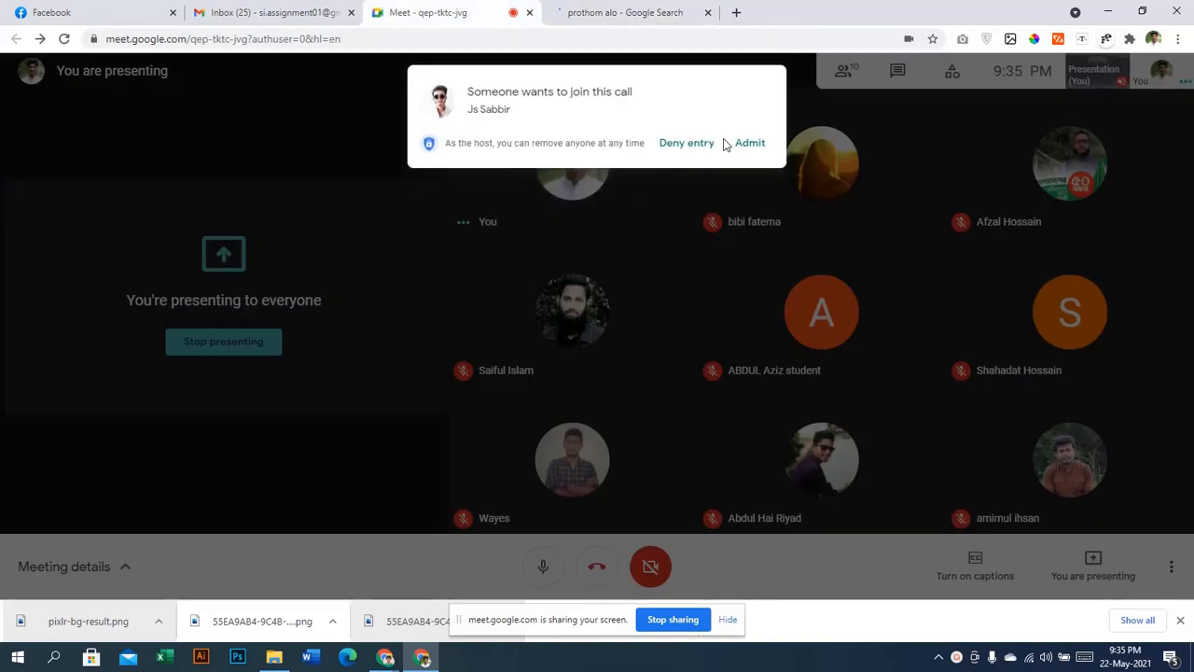
left_click(747, 143)
key("ctrl+Tab")
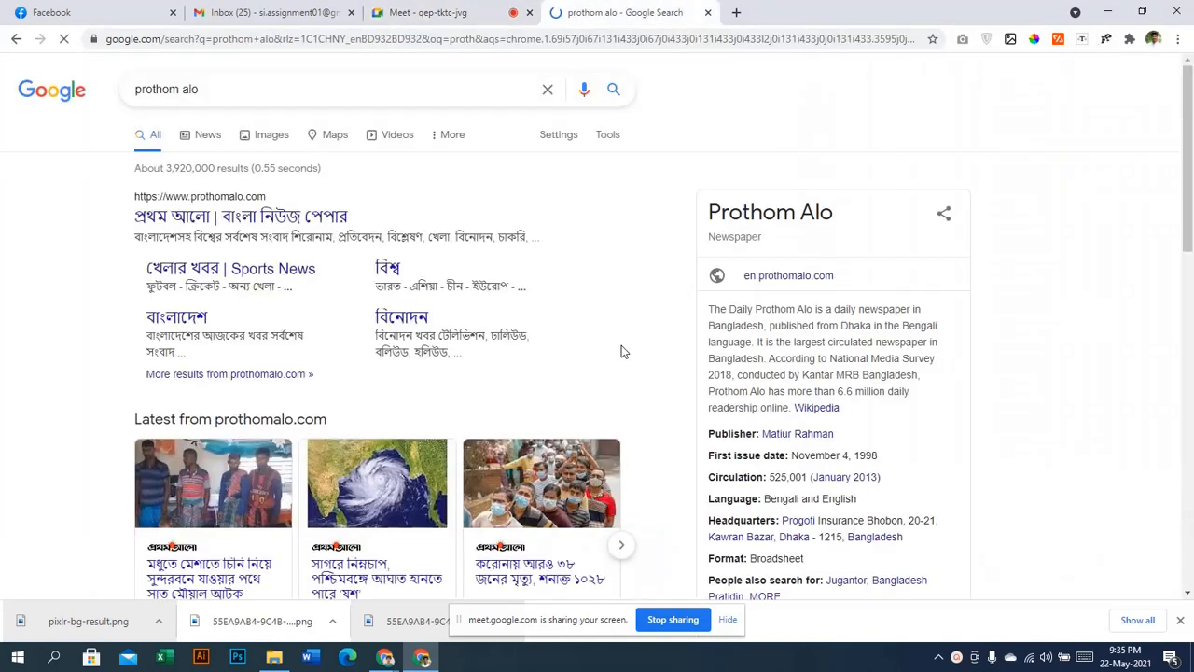
left_click(298, 219)
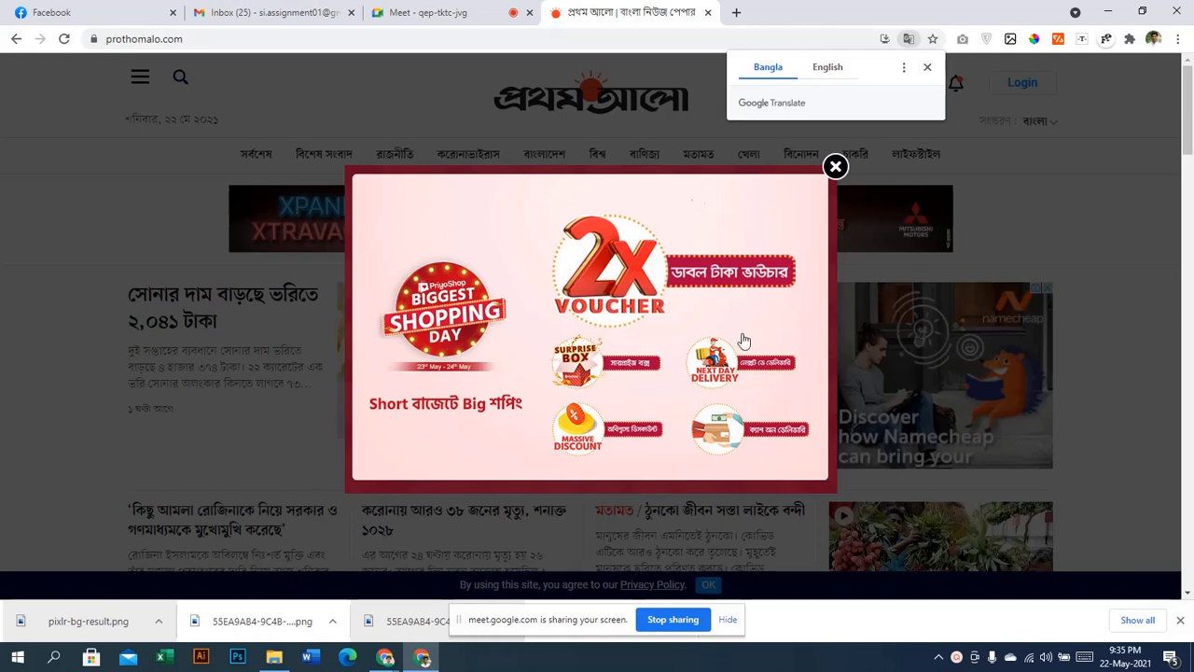
Dismiss the translation offer and the shopping popup ad, and decline news-alert notifications
left_click(927, 66)
left_click(835, 166)
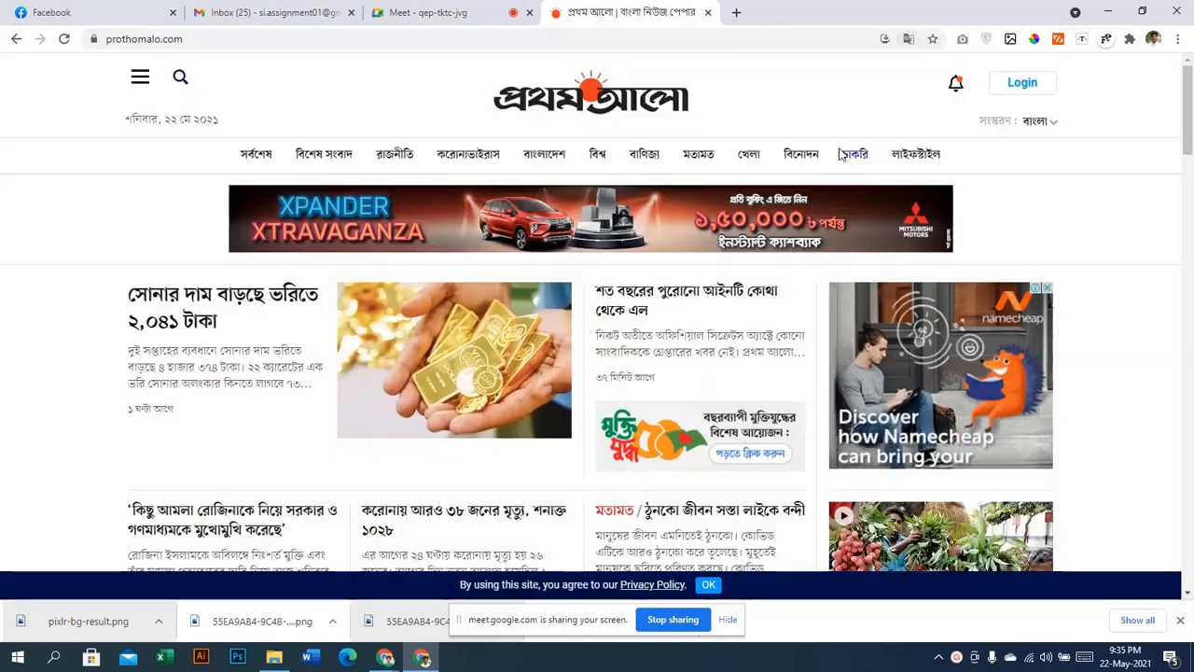
scroll(582, 308, "down", 1)
scroll(582, 309, "up", 1)
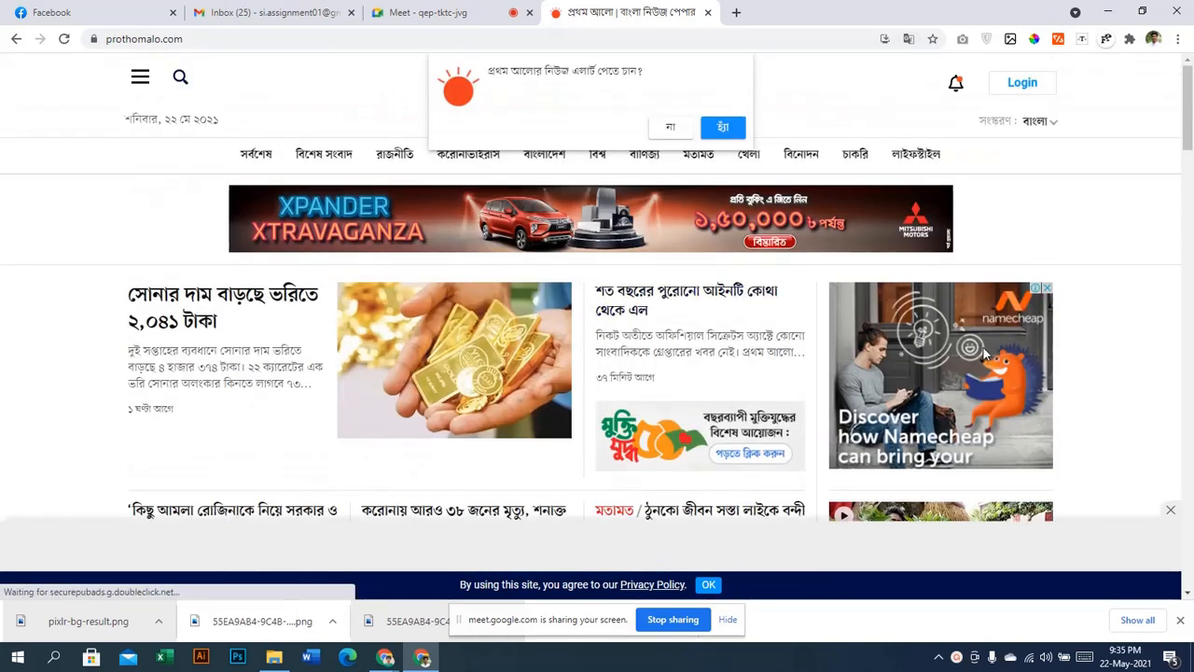
left_click(669, 130)
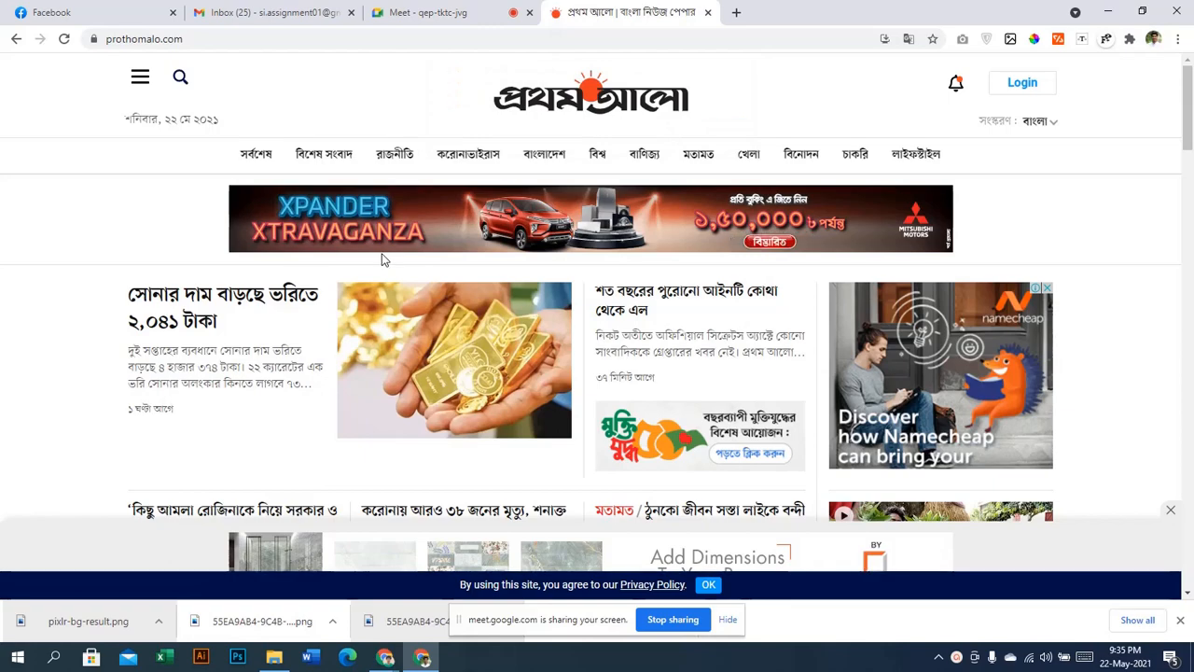
scroll(381, 260, "down", 3)
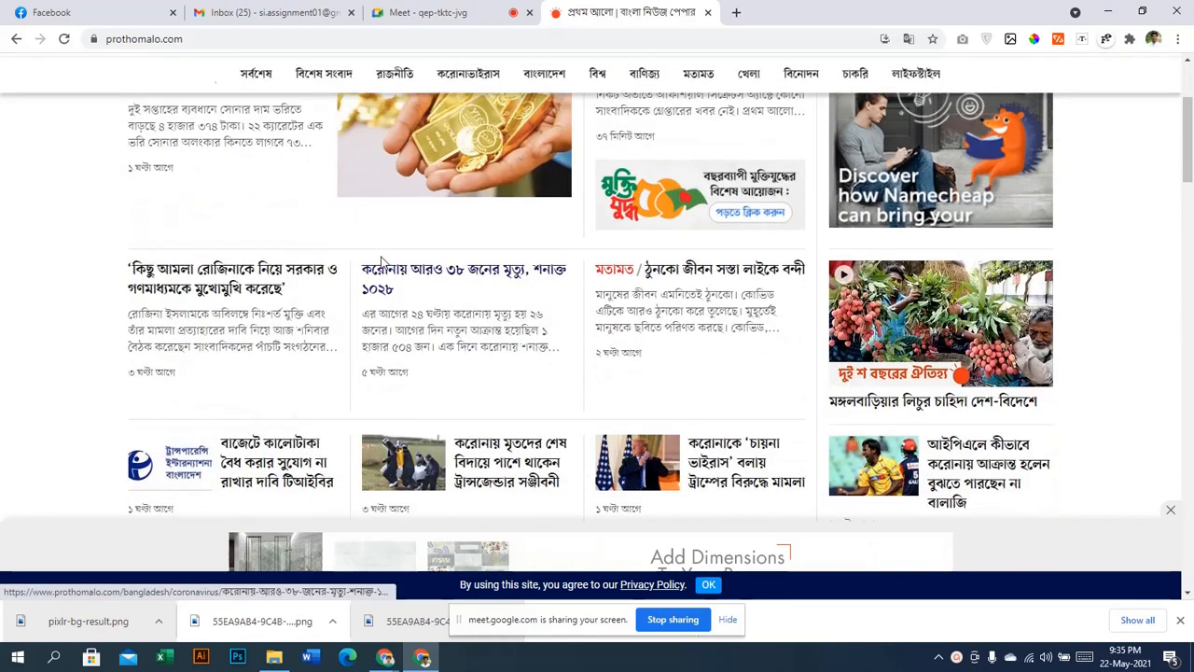
scroll(510, 243, "up", 3)
Open the gold-price headline story in a new tab and switch to it
right_click(158, 305)
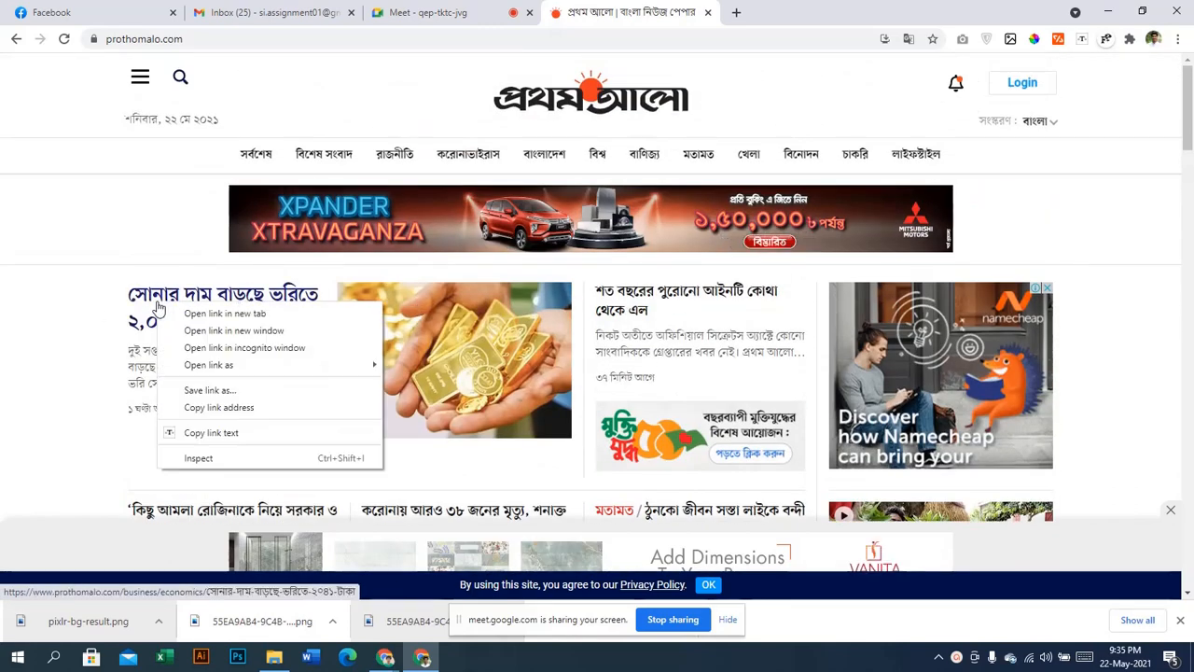
left_click(223, 314)
left_click(806, 12)
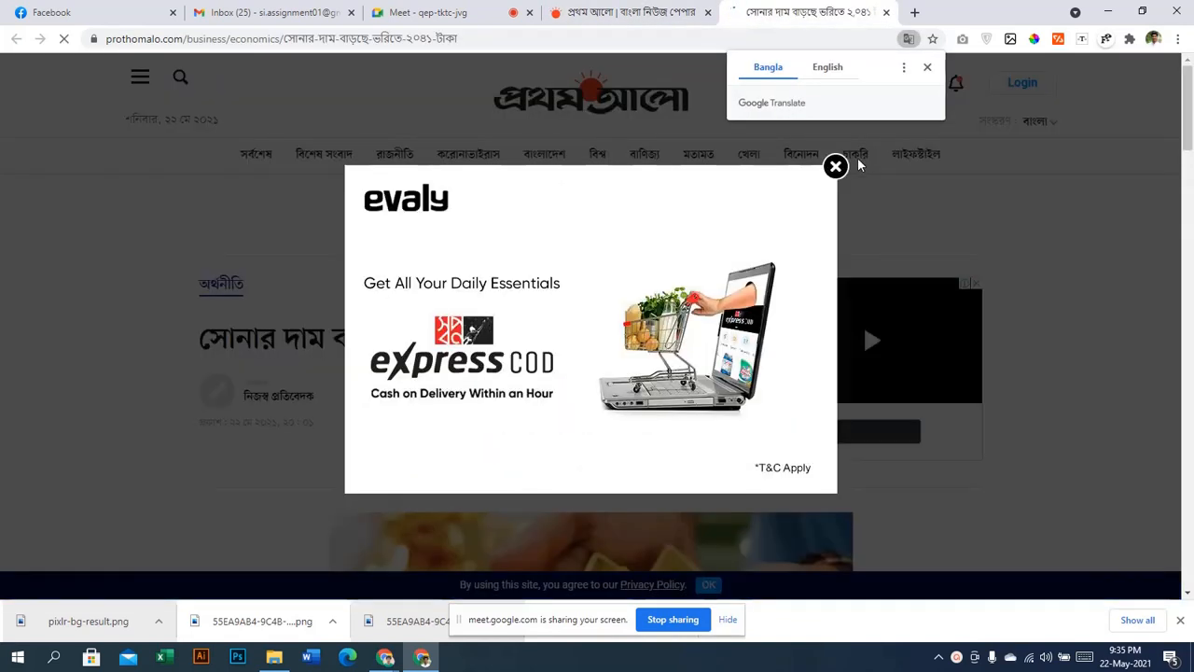
Close the evaly popup ad and scroll through the gold-price article
left_click(838, 169)
scroll(865, 308, "down", 5)
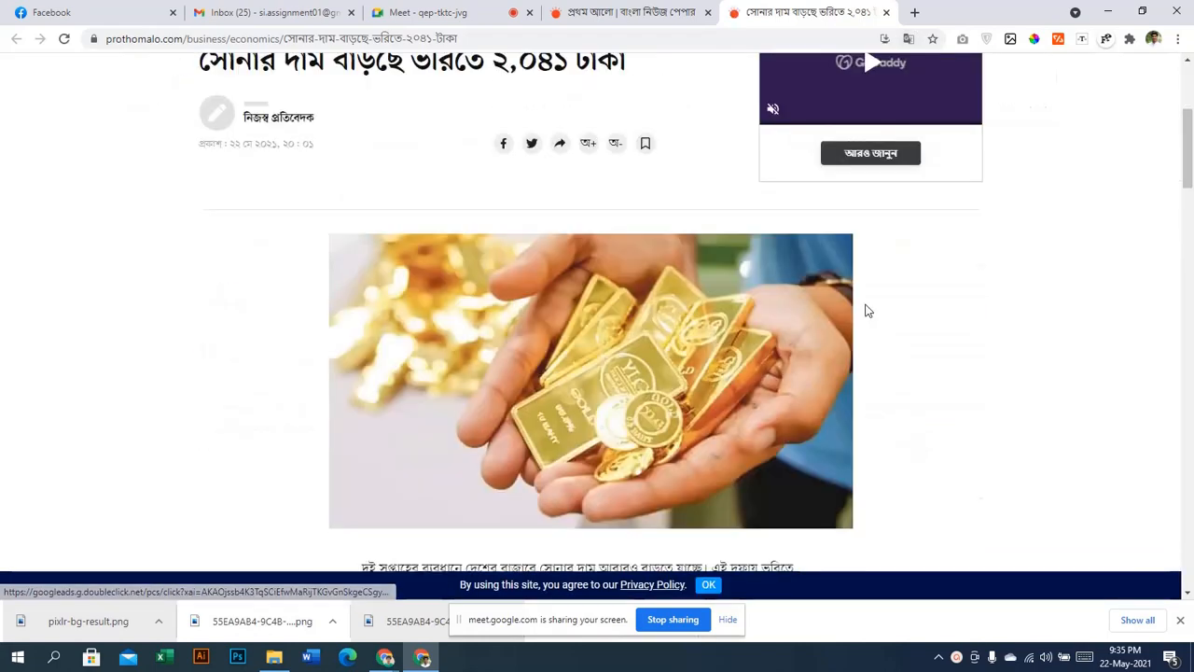
scroll(469, 132, "up", 1)
scroll(445, 224, "down", 8)
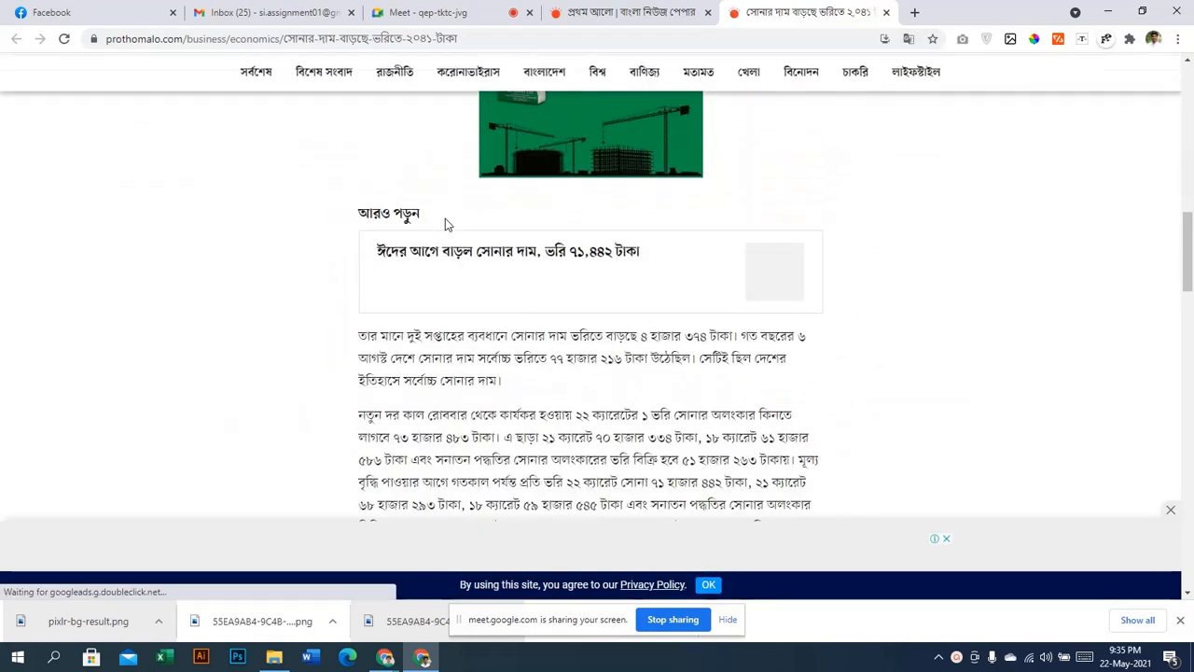
scroll(448, 227, "down", 15)
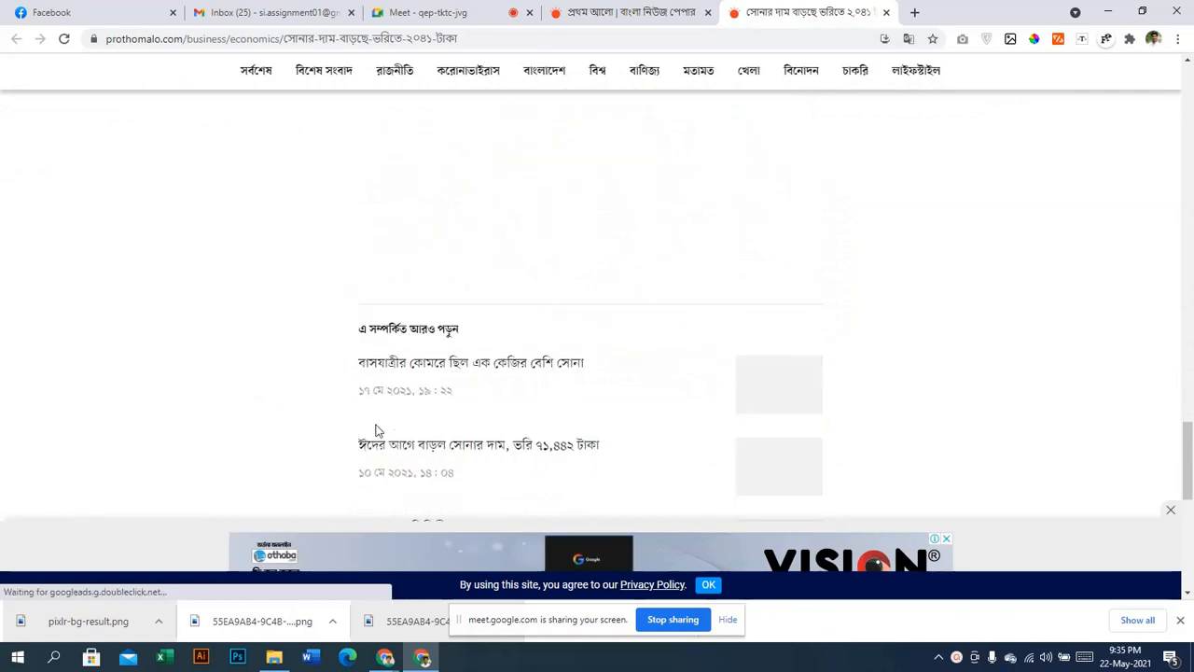
scroll(537, 367, "up", 4)
scroll(518, 377, "down", 7)
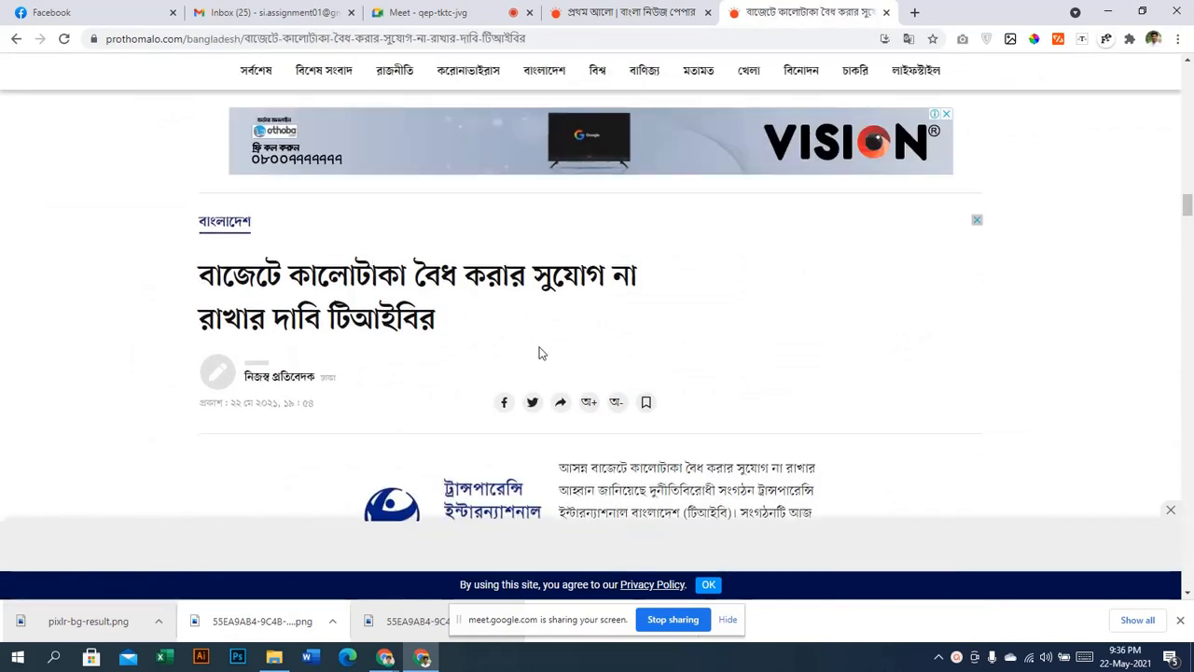
scroll(541, 327, "down", 5)
scroll(545, 322, "down", 15)
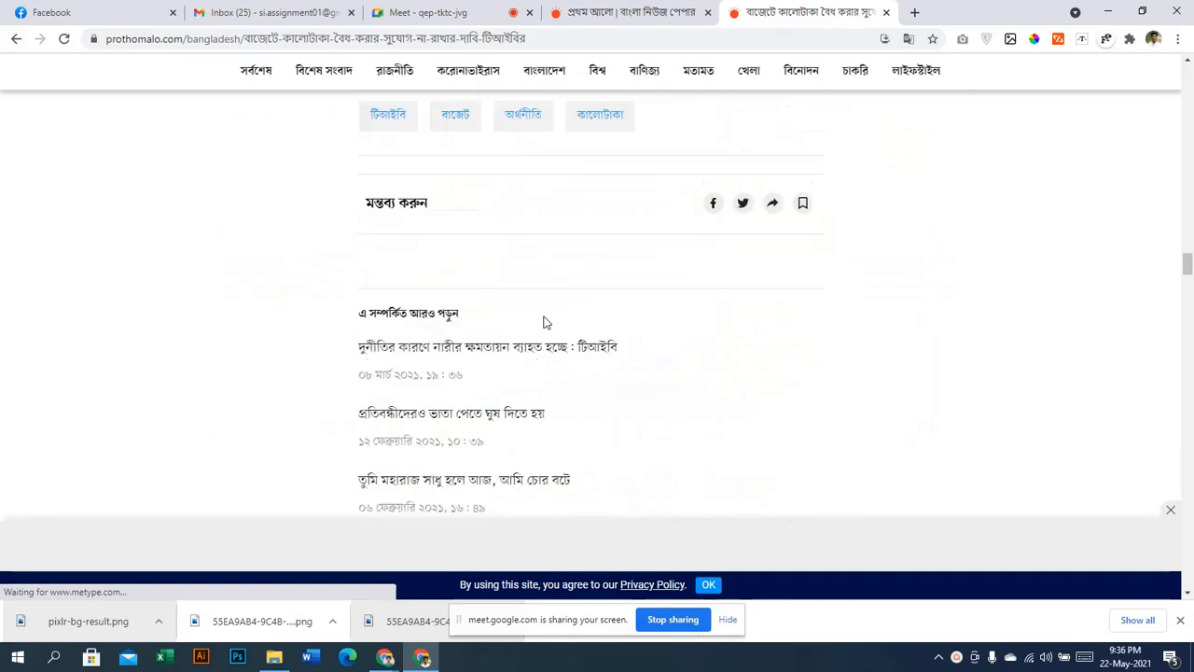
Keep scrolling through the auto-loaded stories down to the relief-warehouse article
scroll(545, 322, "up", 10)
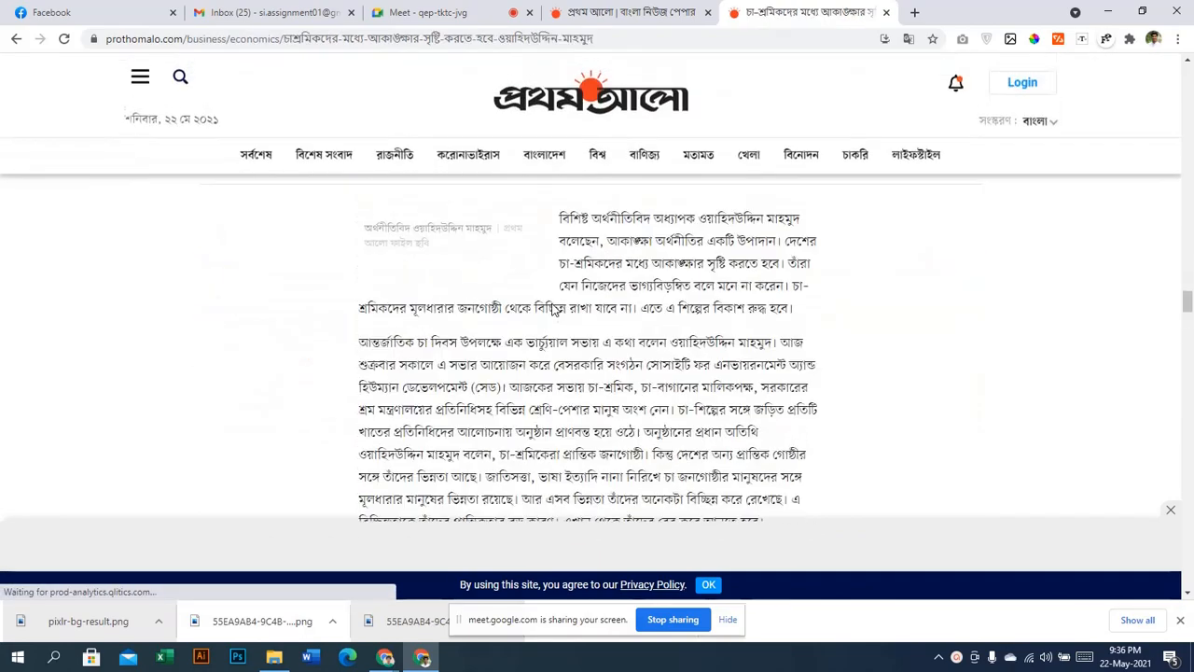
scroll(552, 309, "down", 15)
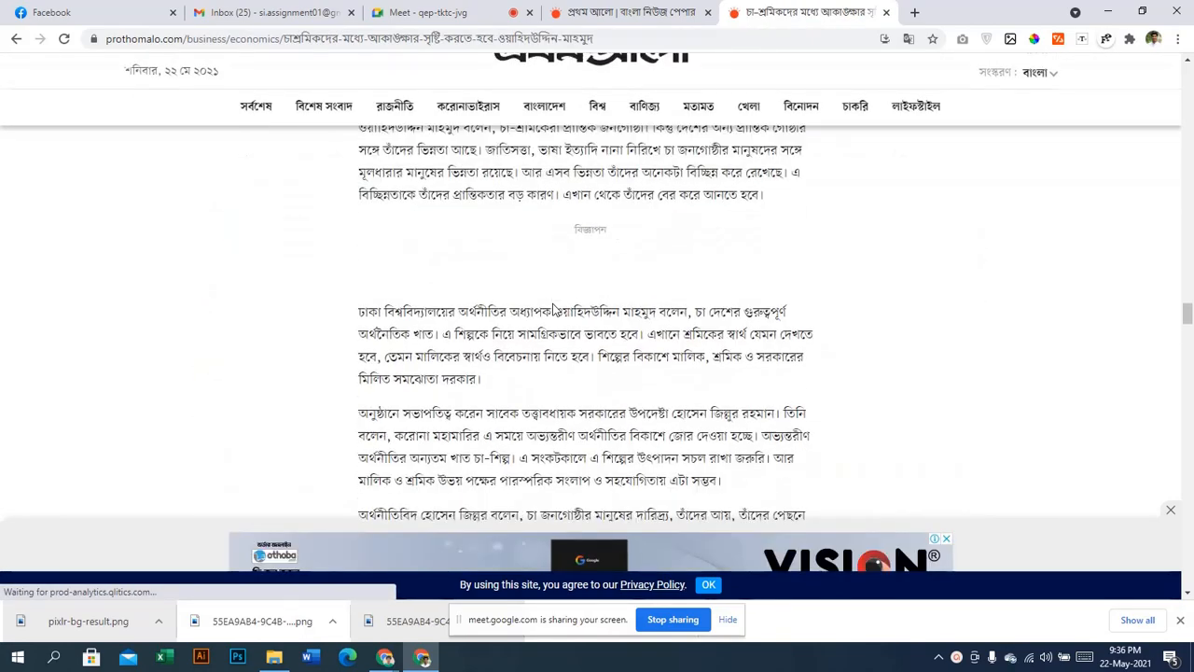
scroll(549, 321, "down", 15)
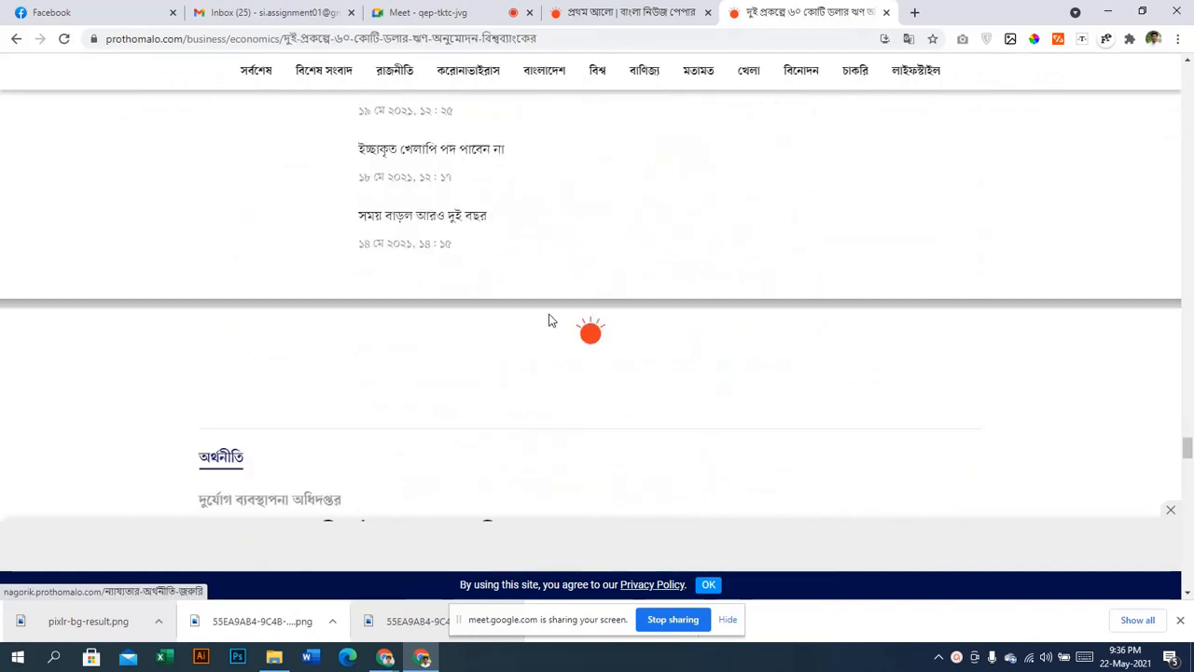
scroll(547, 321, "down", 15)
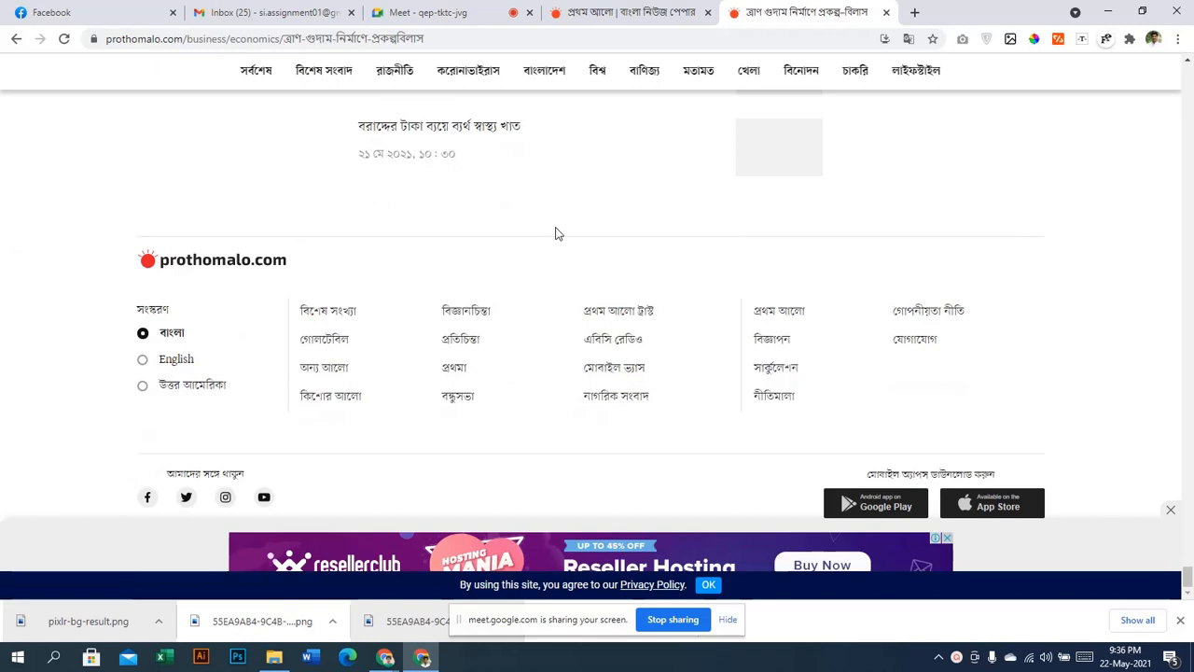
scroll(550, 239, "up", 3)
scroll(564, 241, "down", 2)
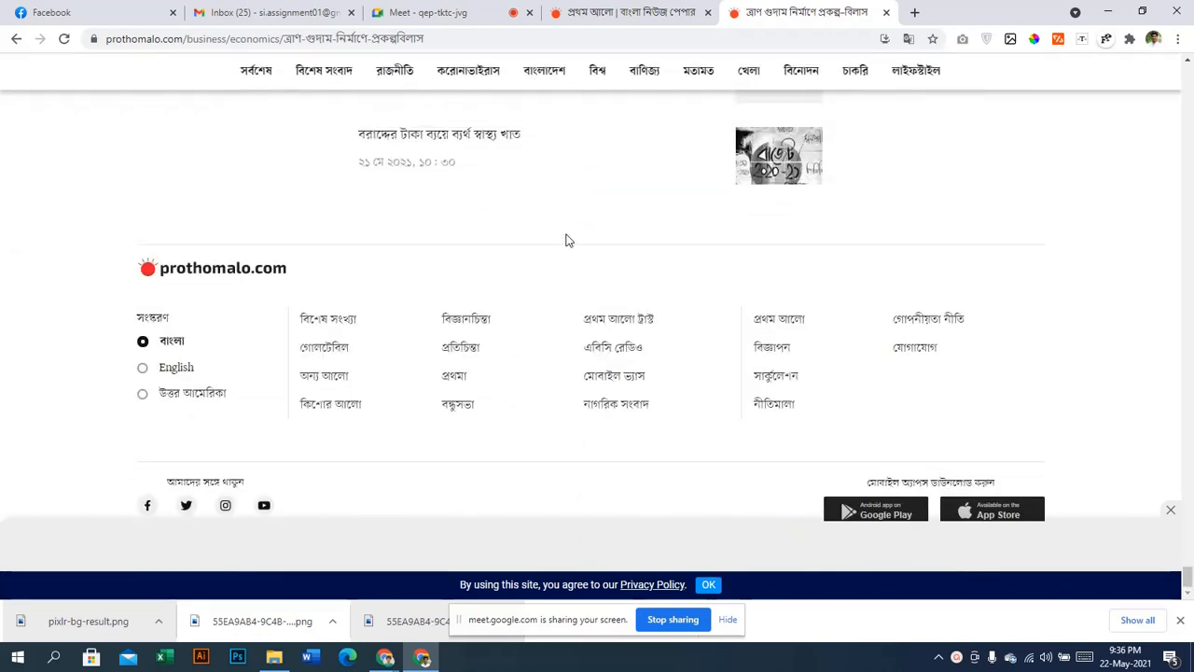
scroll(565, 243, "up", 10)
scroll(864, 336, "up", 8)
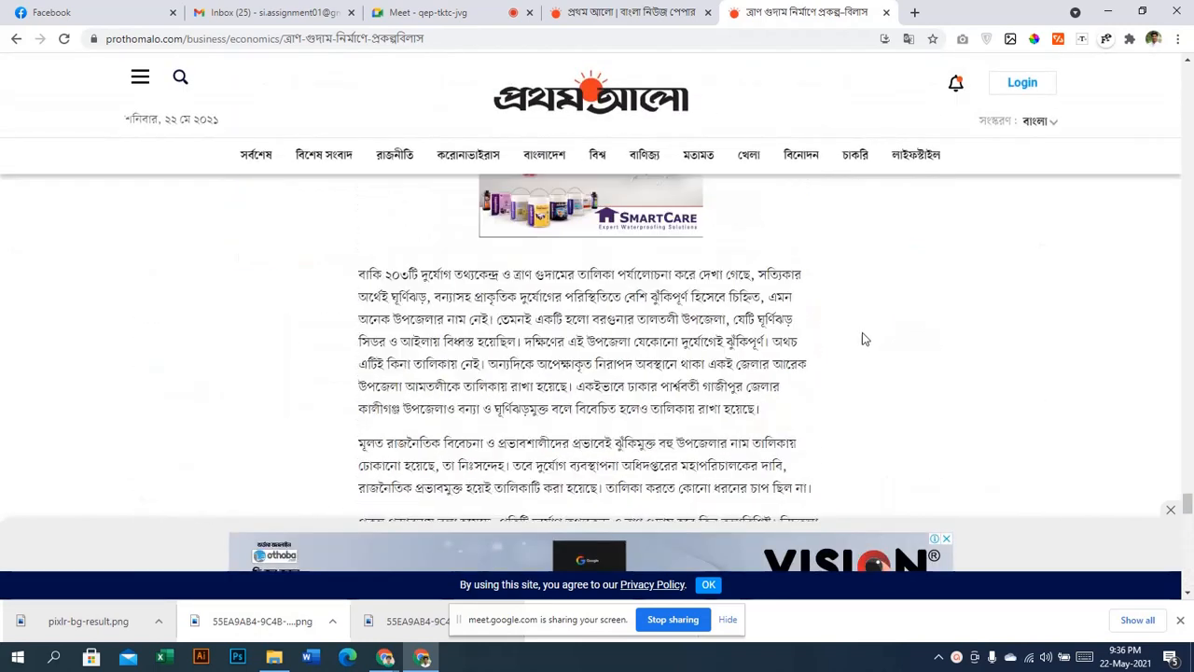
Glance at the Prothom Alo homepage tab, then return to the relief-warehouse article
left_click(688, 9)
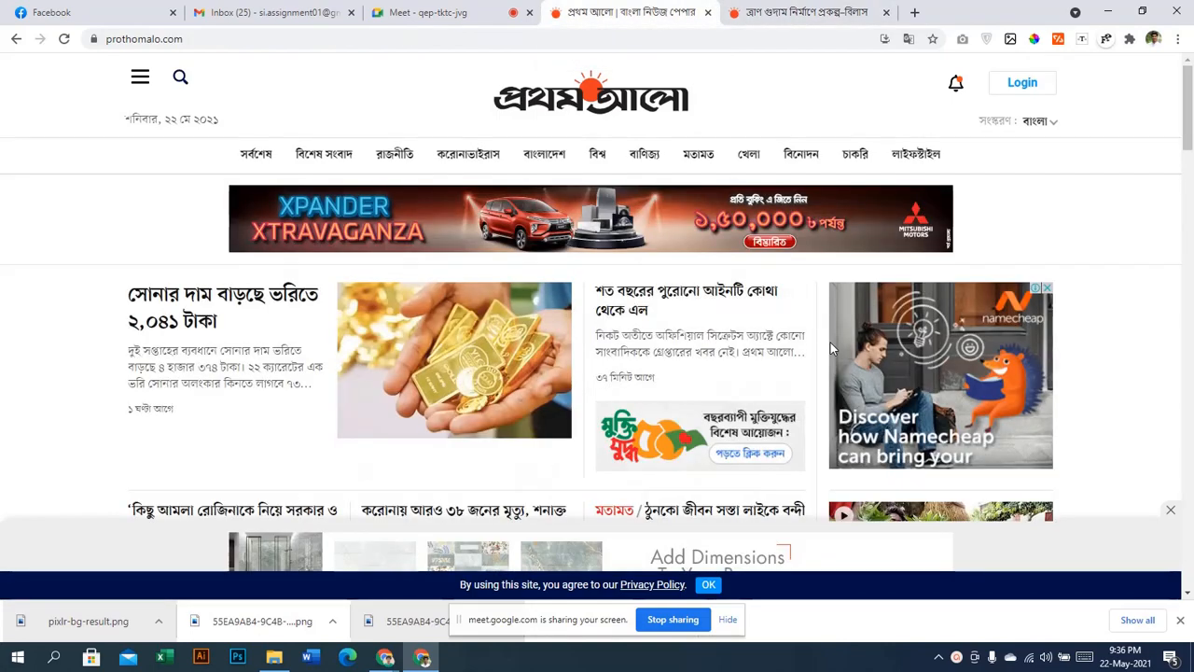
scroll(1138, 341, "down", 15)
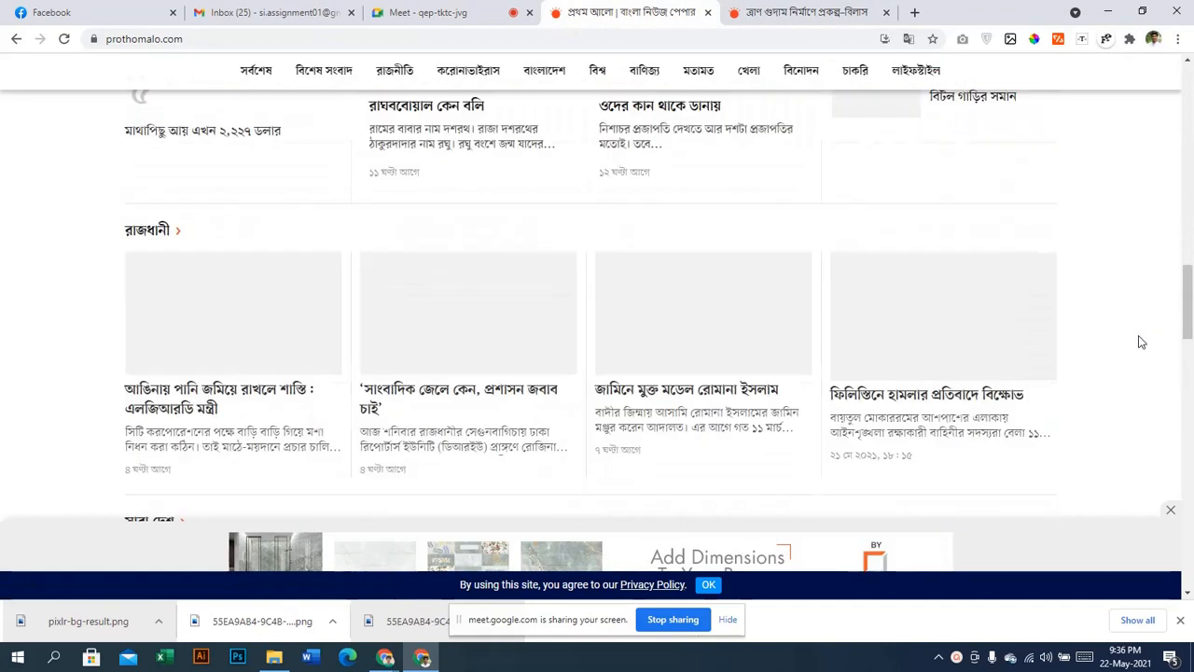
scroll(1134, 330, "up", 10)
scroll(1126, 309, "up", 5)
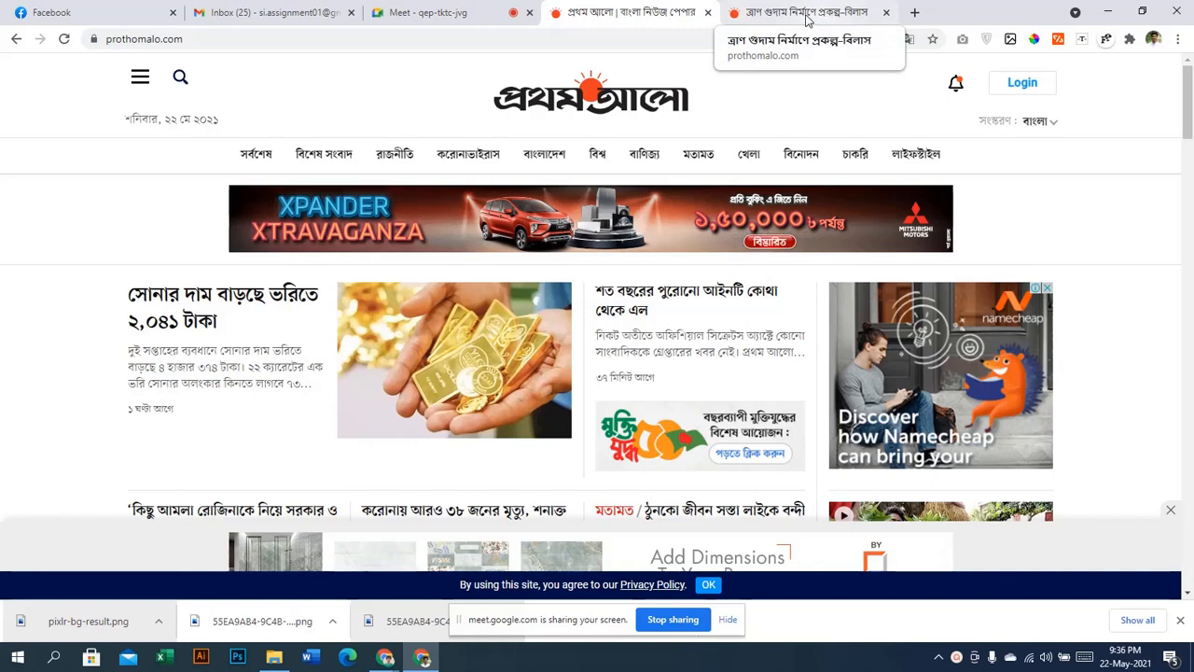
left_click(807, 18)
scroll(839, 349, "down", 3)
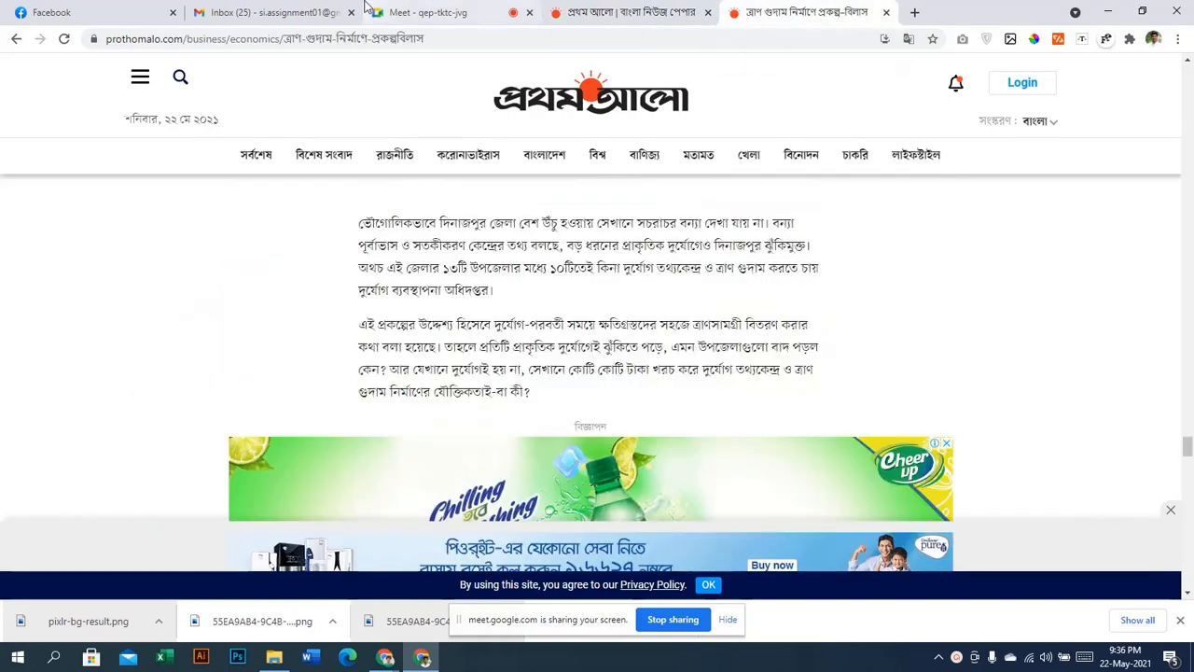
Admit the waiting person into the Meet call and return to the news article
left_click(278, 11)
left_click(427, 12)
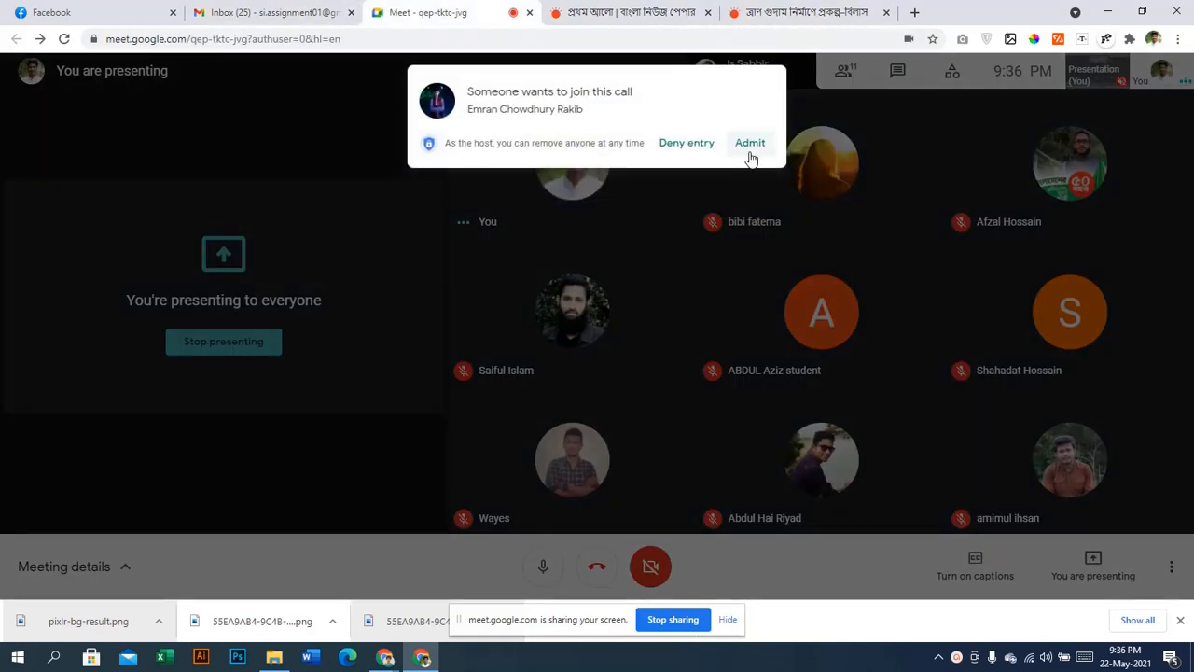
left_click(746, 149)
left_click(806, 12)
Scroll until the gold-price story 'সোনার দাম বাড়ছে ভরিতে ২,০৪১ টাকা' shows at the top
scroll(701, 382, "down", 5)
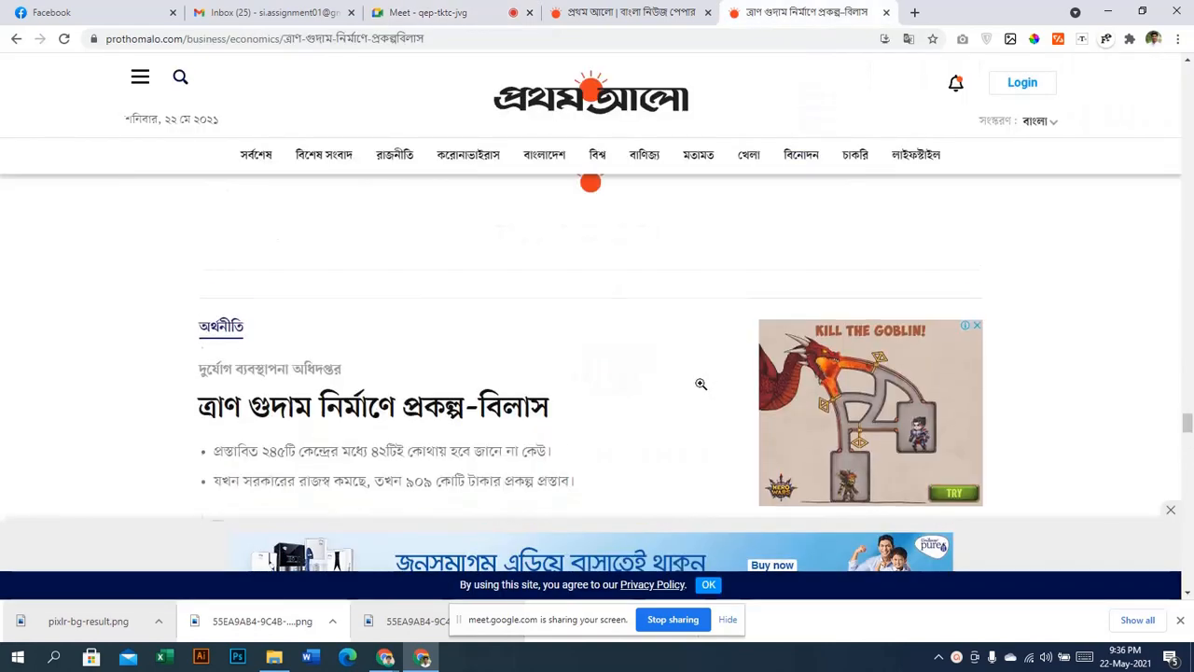
scroll(702, 384, "down", 10)
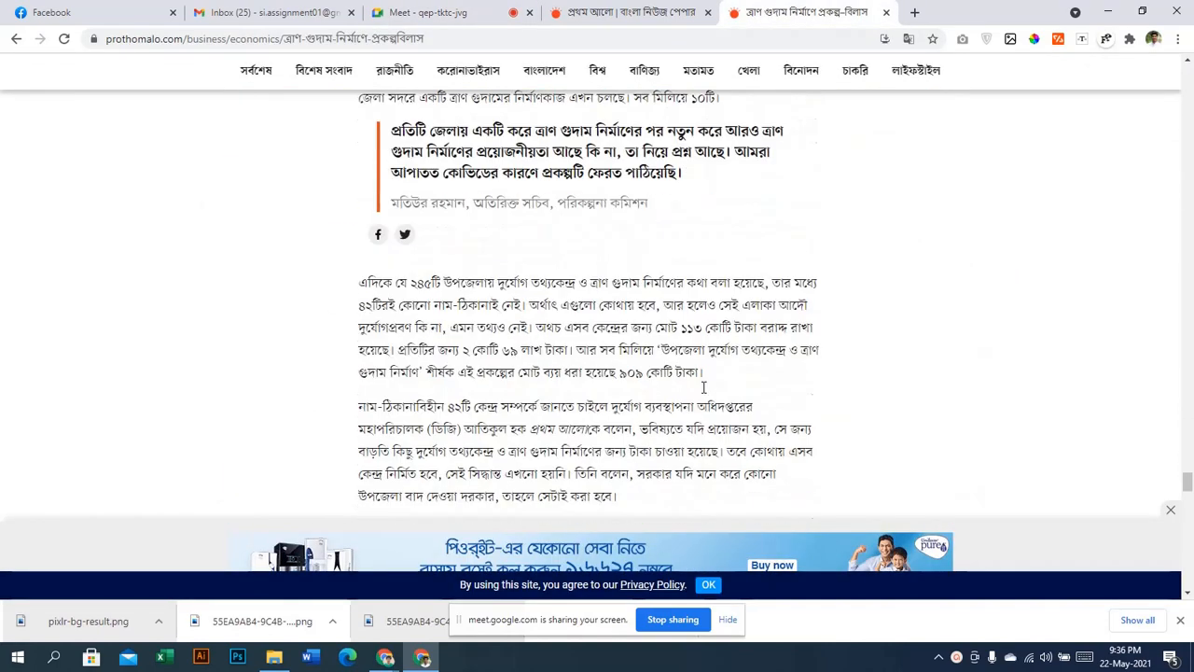
scroll(709, 373, "up", 10)
scroll(715, 362, "down", 15)
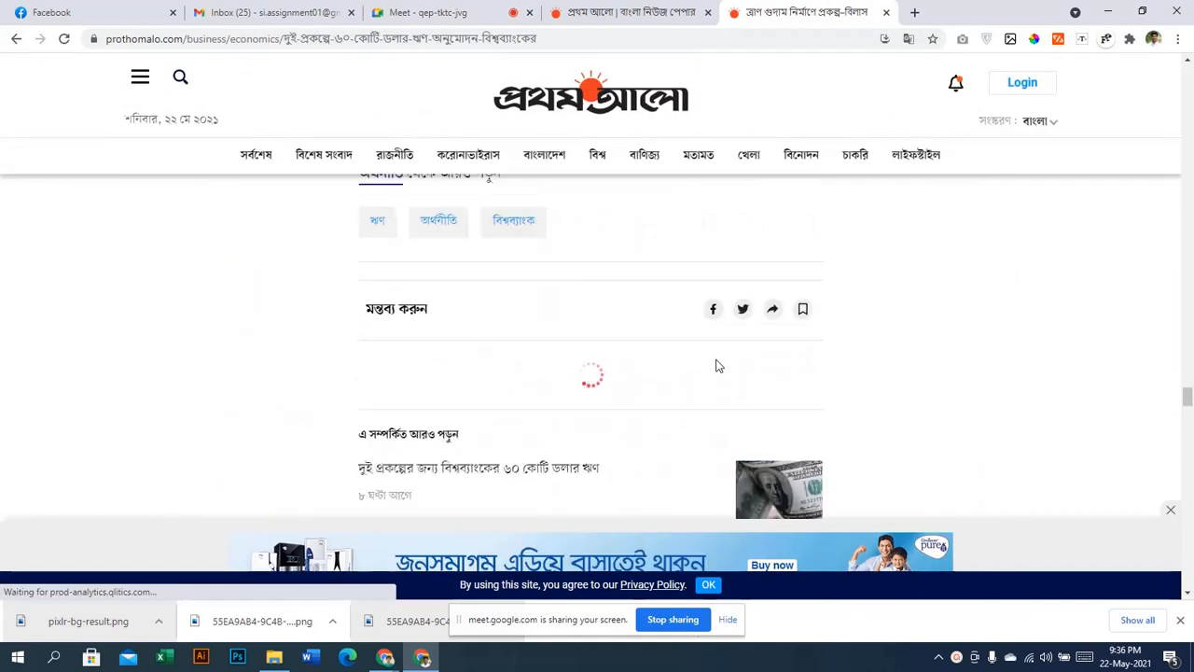
scroll(723, 352, "up", 15)
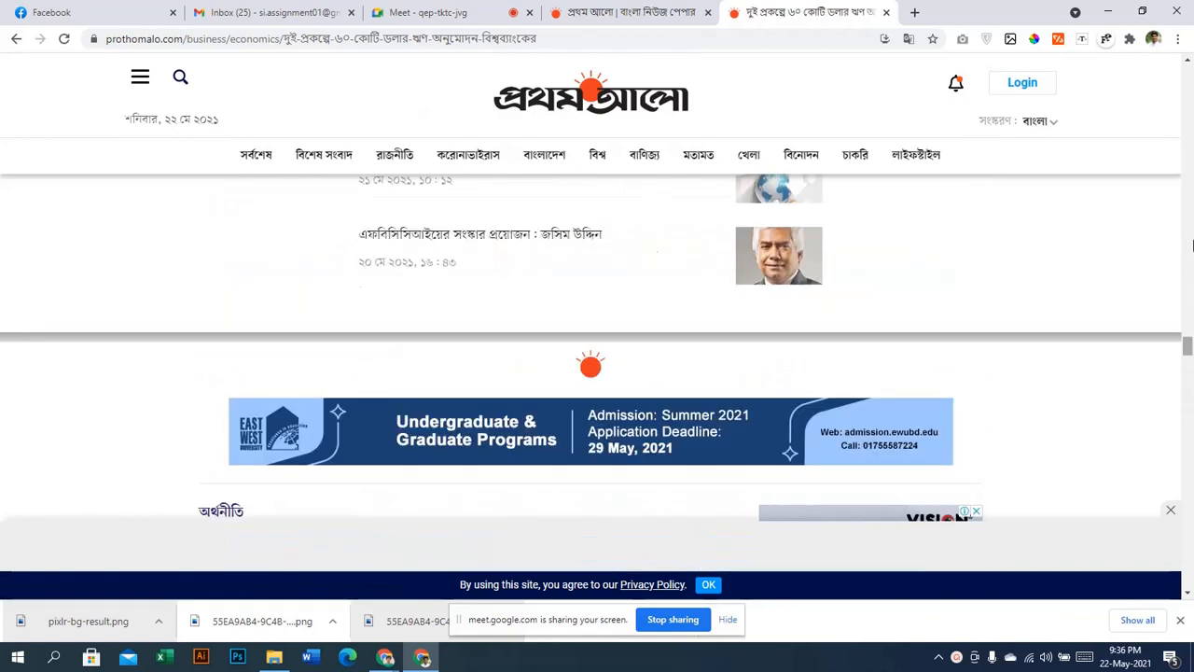
scroll(1190, 70, "up", 5)
scroll(1190, 70, "up", 10)
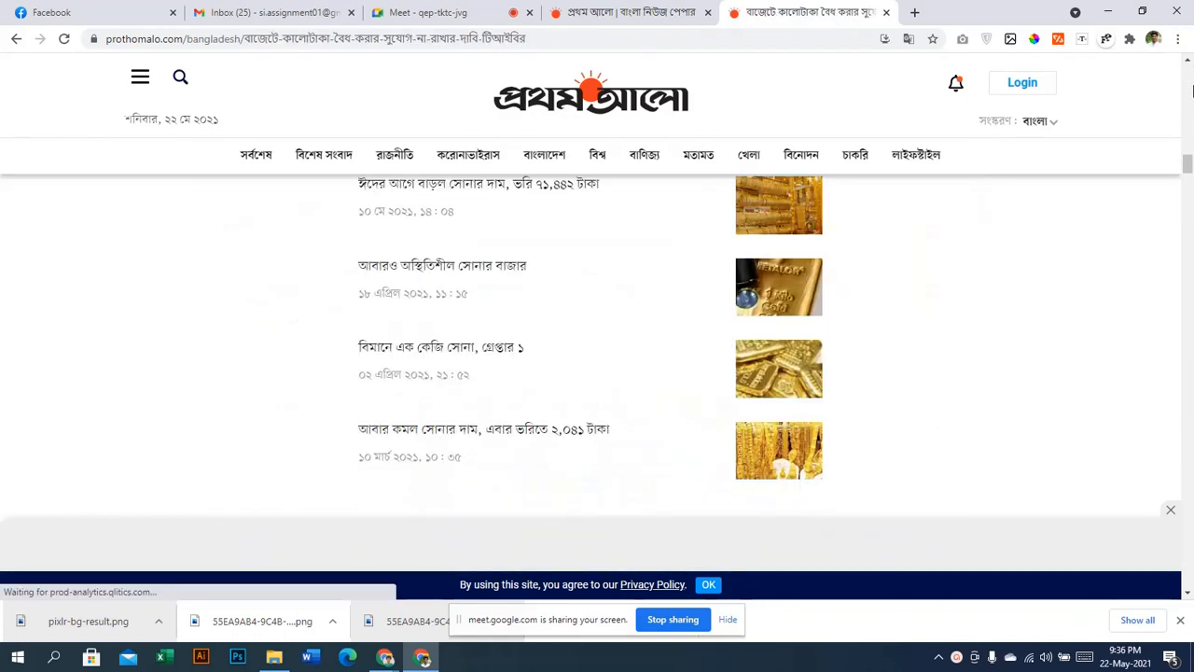
scroll(1190, 89, "up", 5)
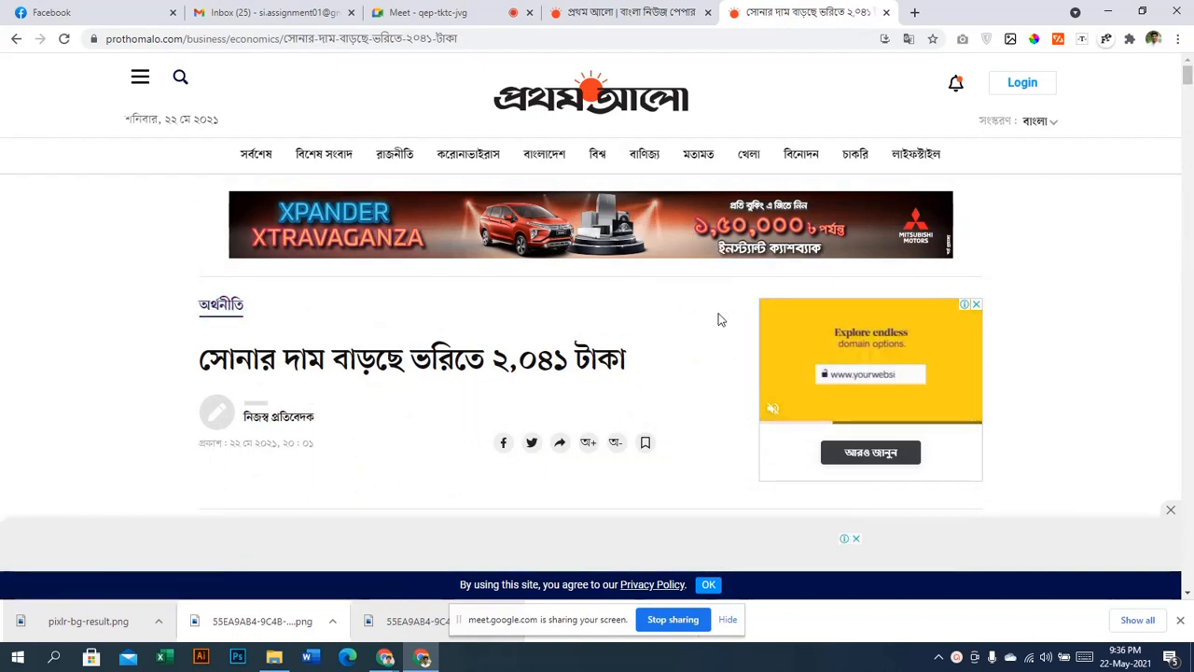
scroll(719, 320, "down", 1)
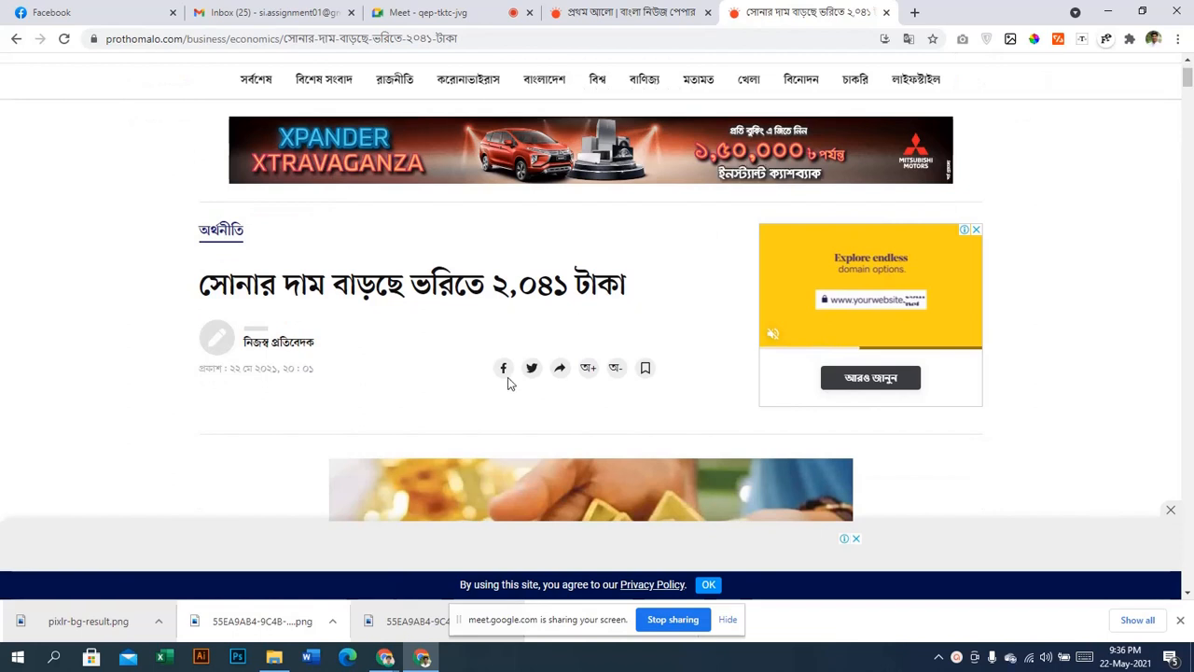
scroll(581, 367, "down", 1)
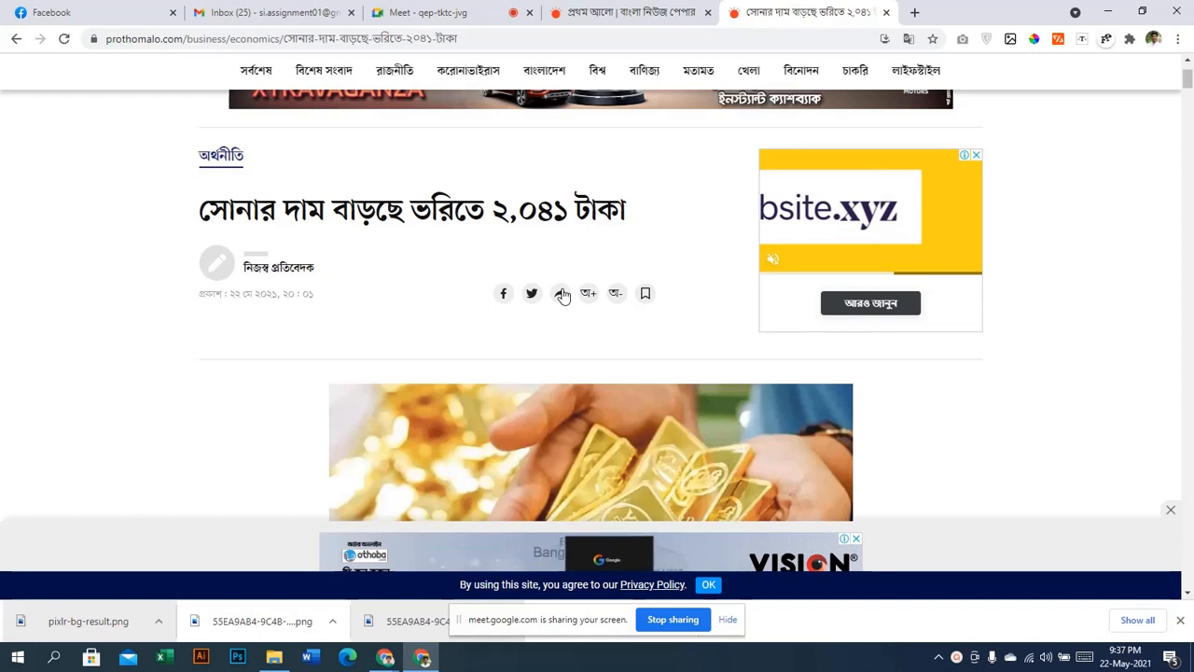
Select and deselect the gold-price headline, then scroll into the article body
left_click_drag(201, 211, 595, 213)
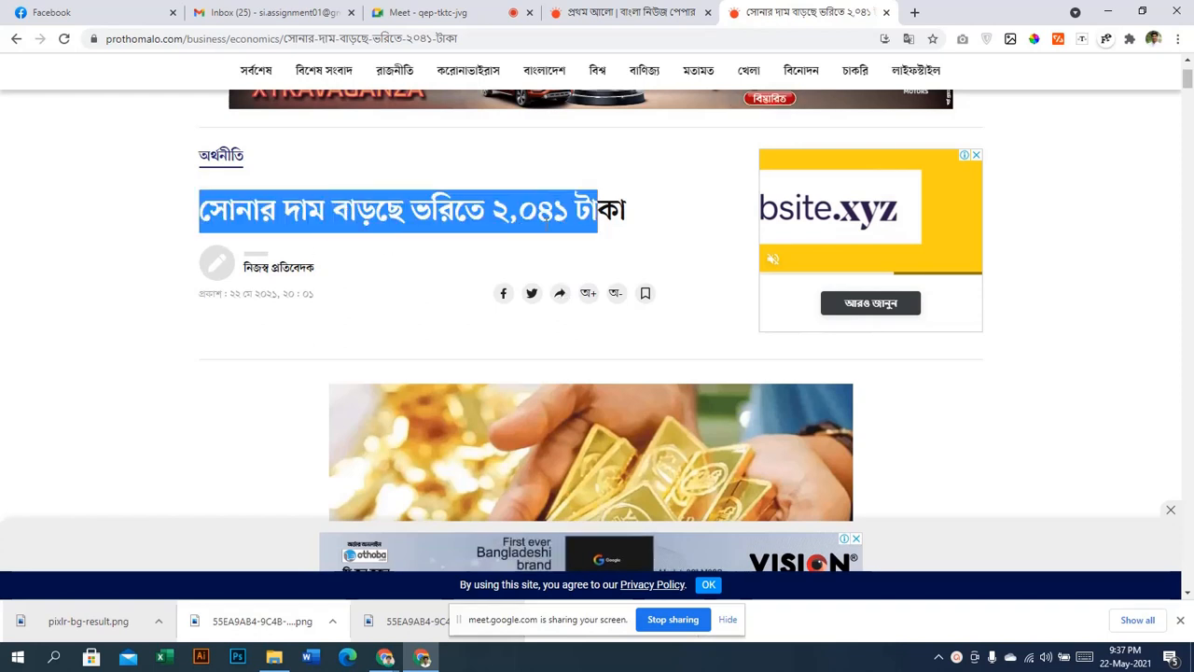
left_click(389, 276)
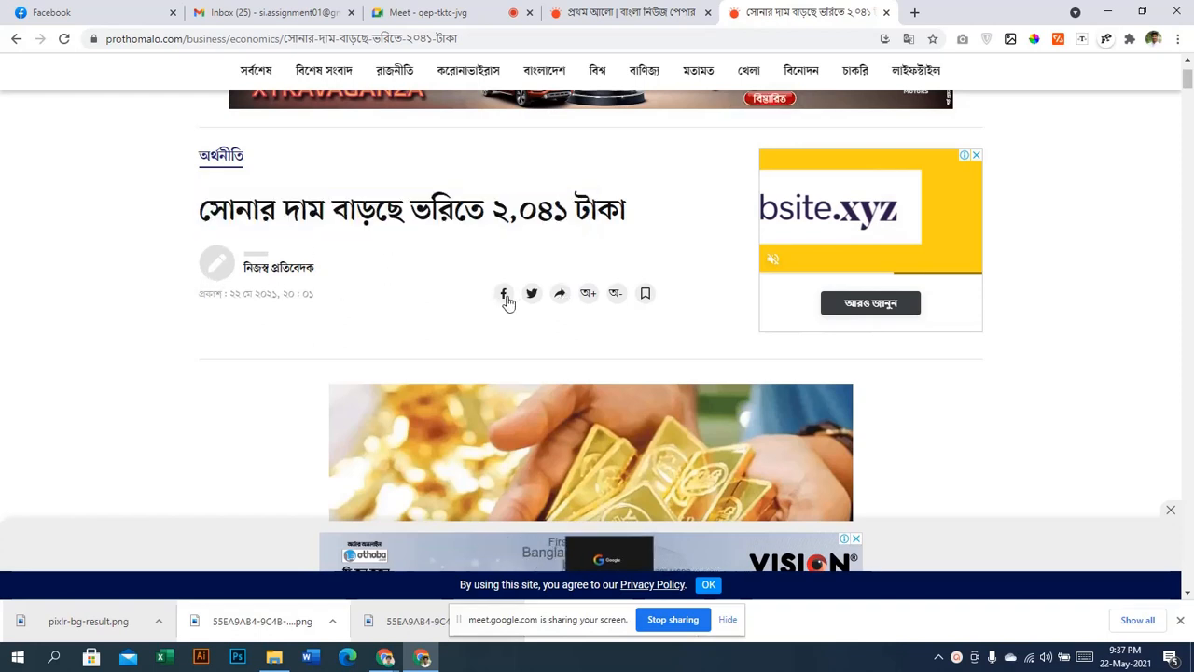
scroll(650, 308, "down", 3)
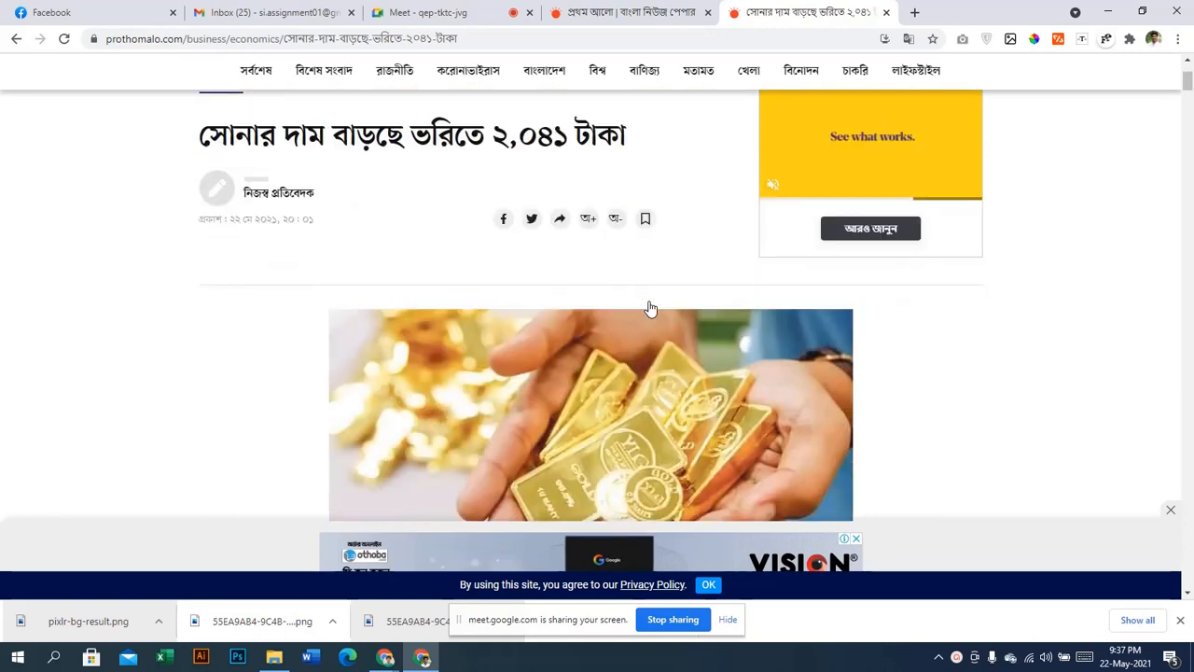
scroll(634, 300, "down", 3)
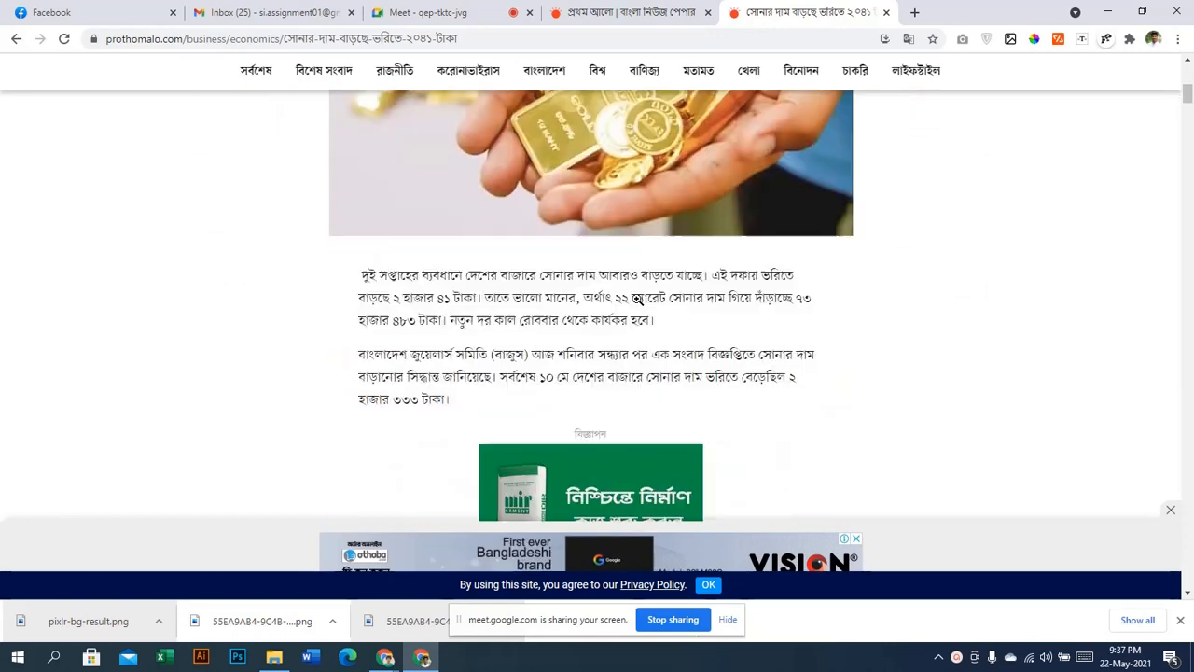
scroll(372, 385, "down", 6)
scroll(373, 385, "down", 5)
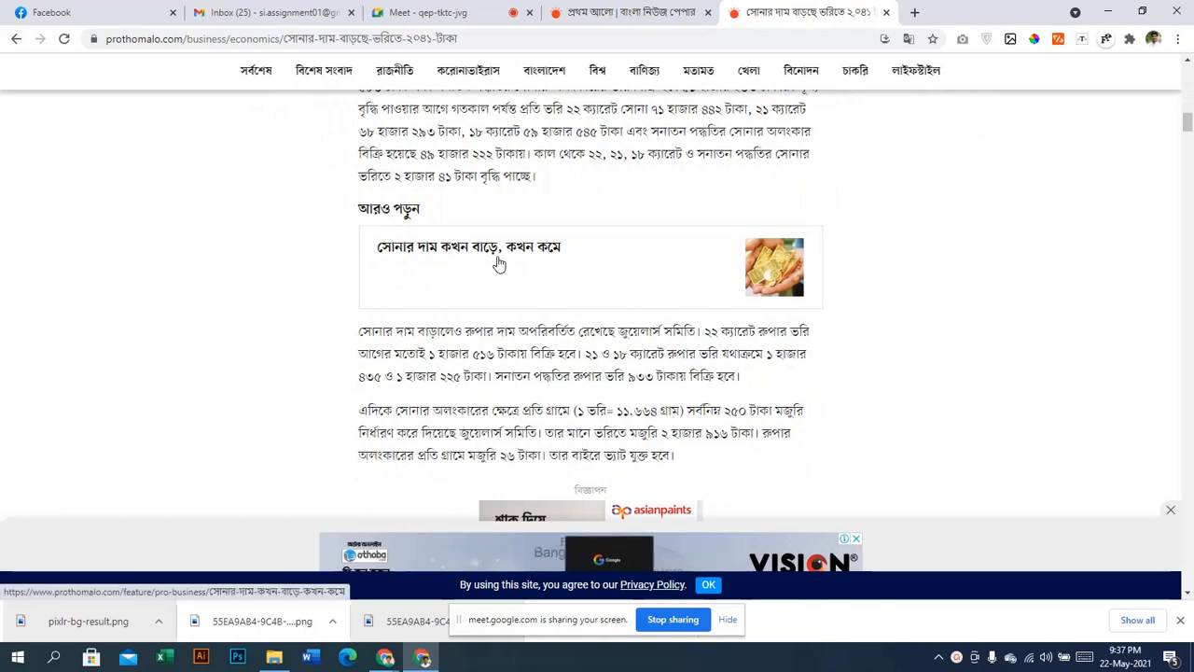
Scroll down to the article's comments, then switch back to the Prothom Alo homepage tab
scroll(611, 331, "up", 2)
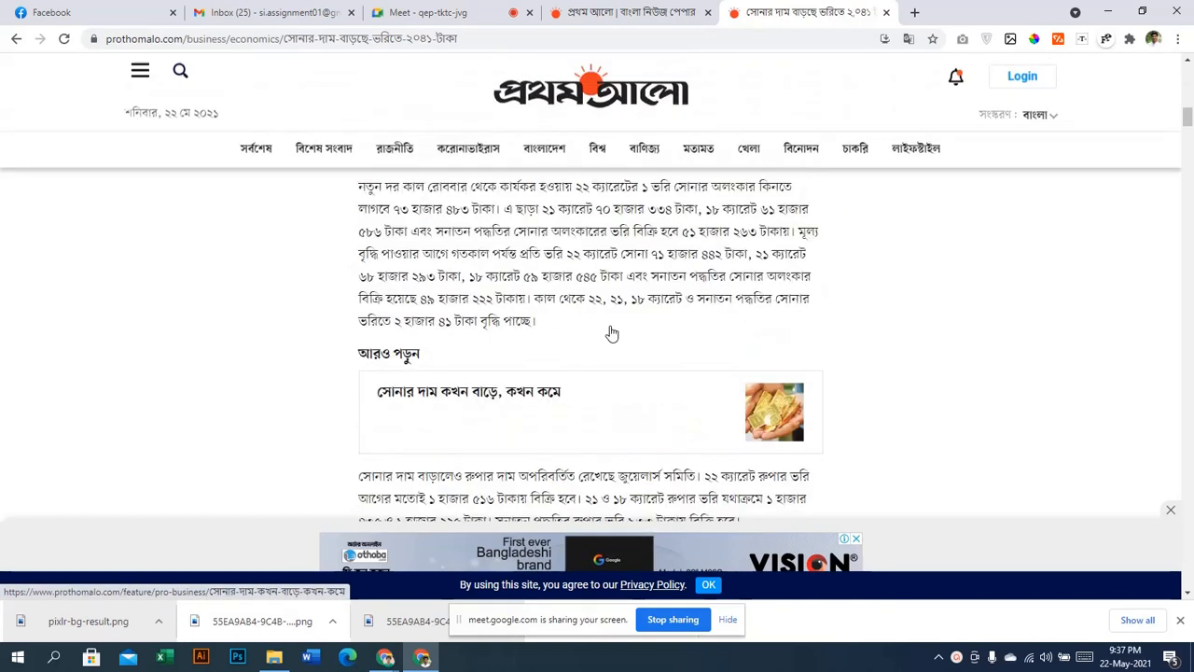
scroll(612, 330, "down", 6)
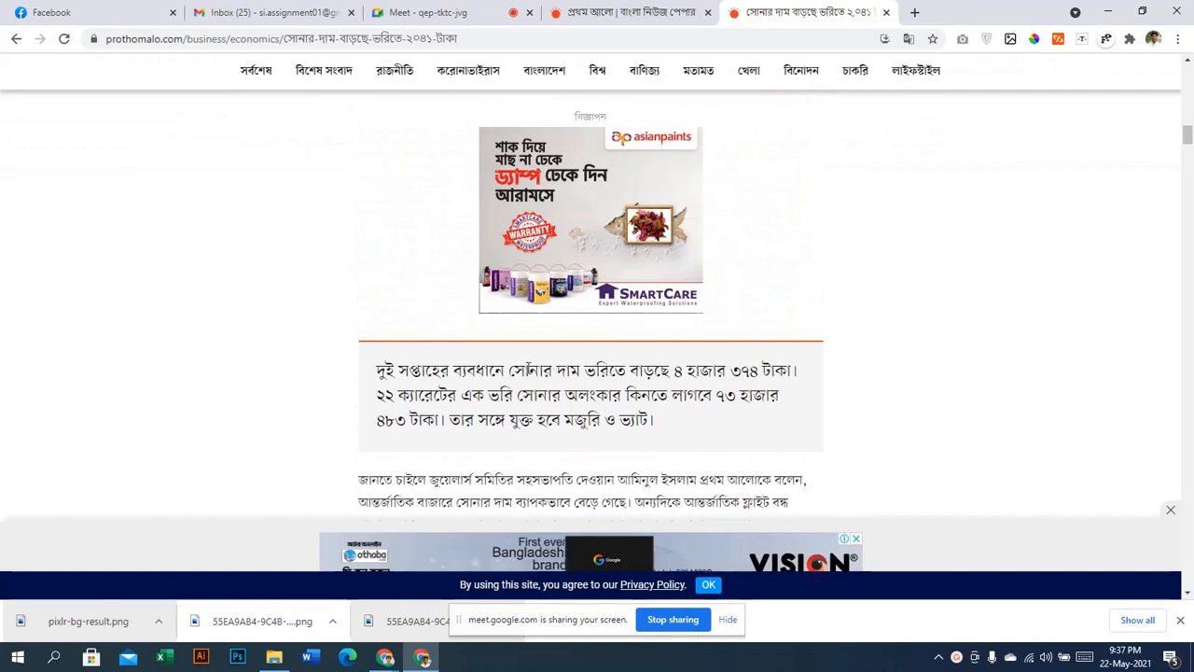
scroll(529, 370, "down", 3)
scroll(668, 333, "down", 2)
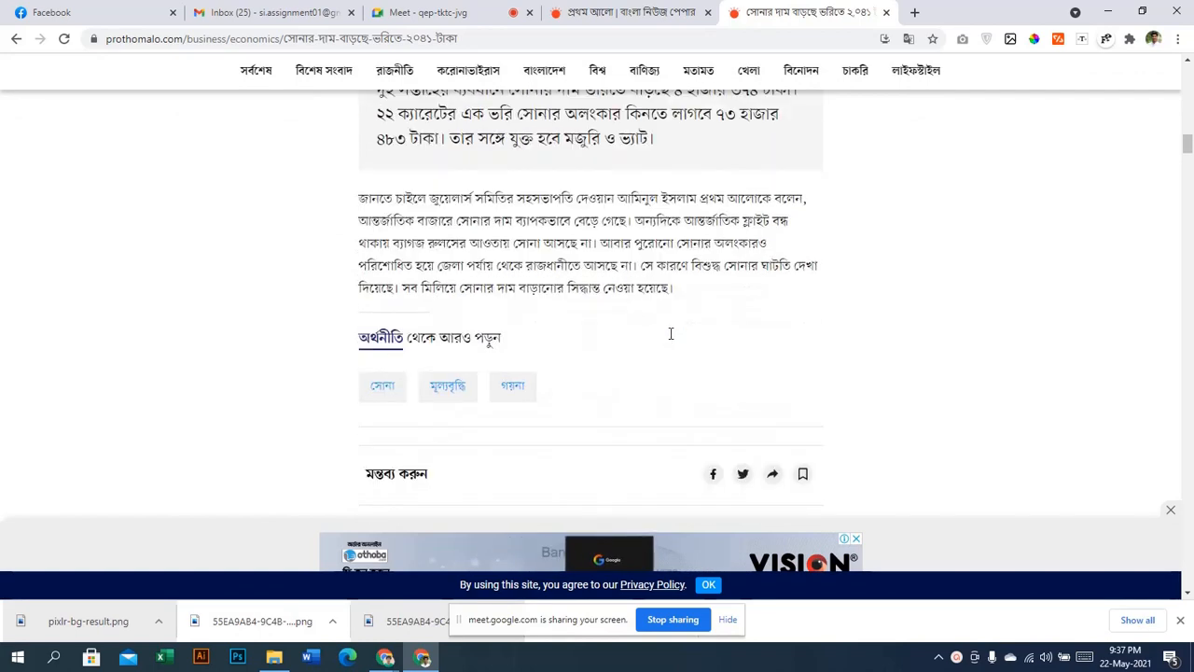
scroll(606, 433, "down", 3)
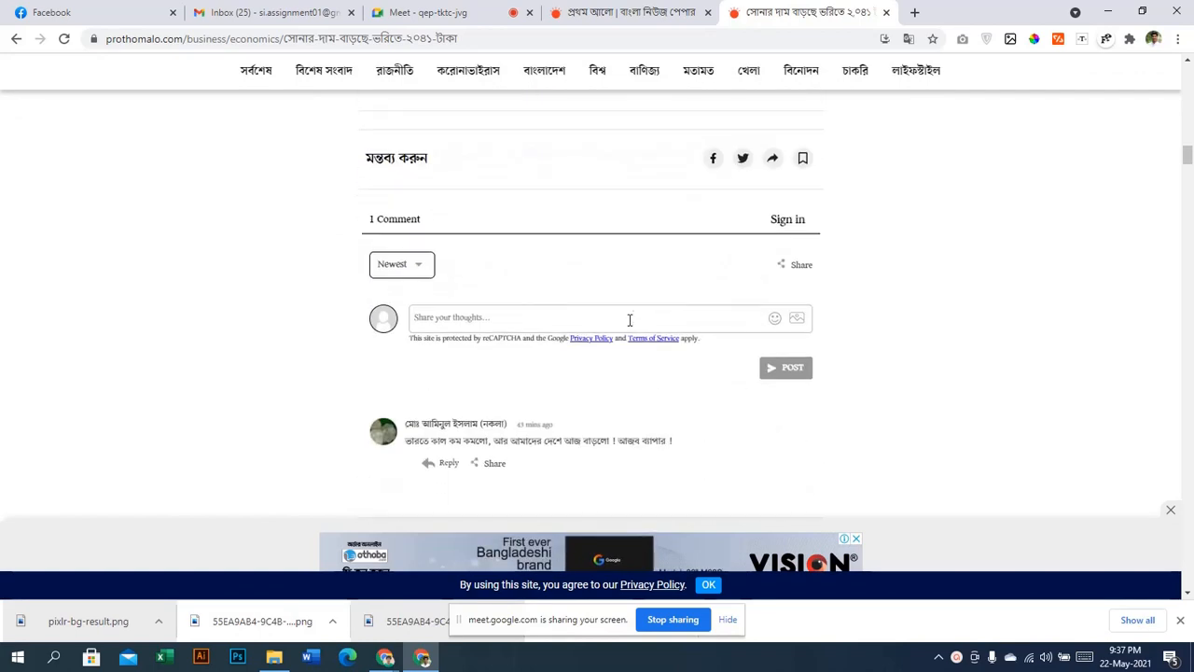
scroll(606, 420, "up", 6)
scroll(606, 420, "up", 10)
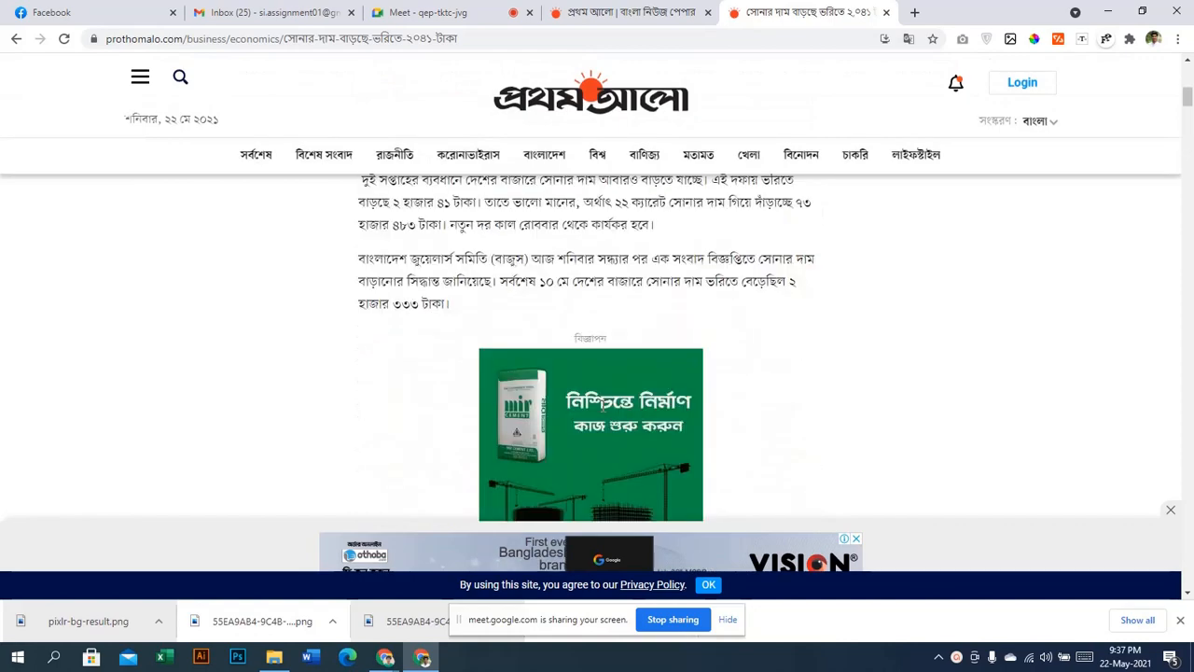
scroll(609, 355, "down", 8)
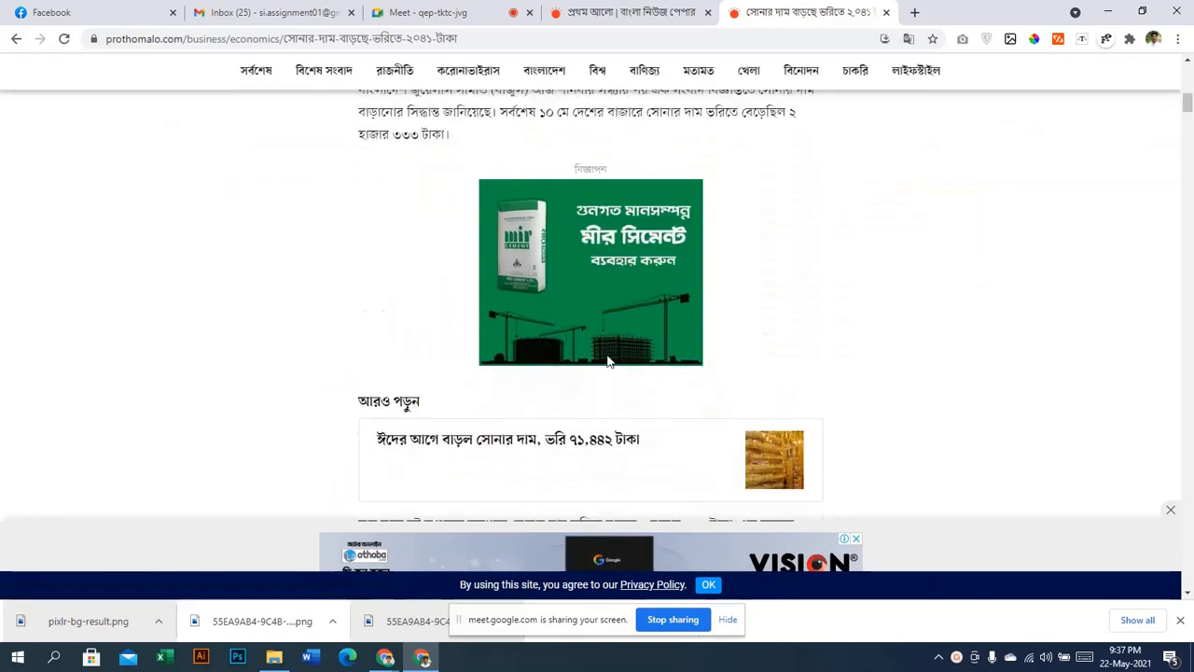
key("ctrl+Page_Up")
scroll(653, 224, "down", 3)
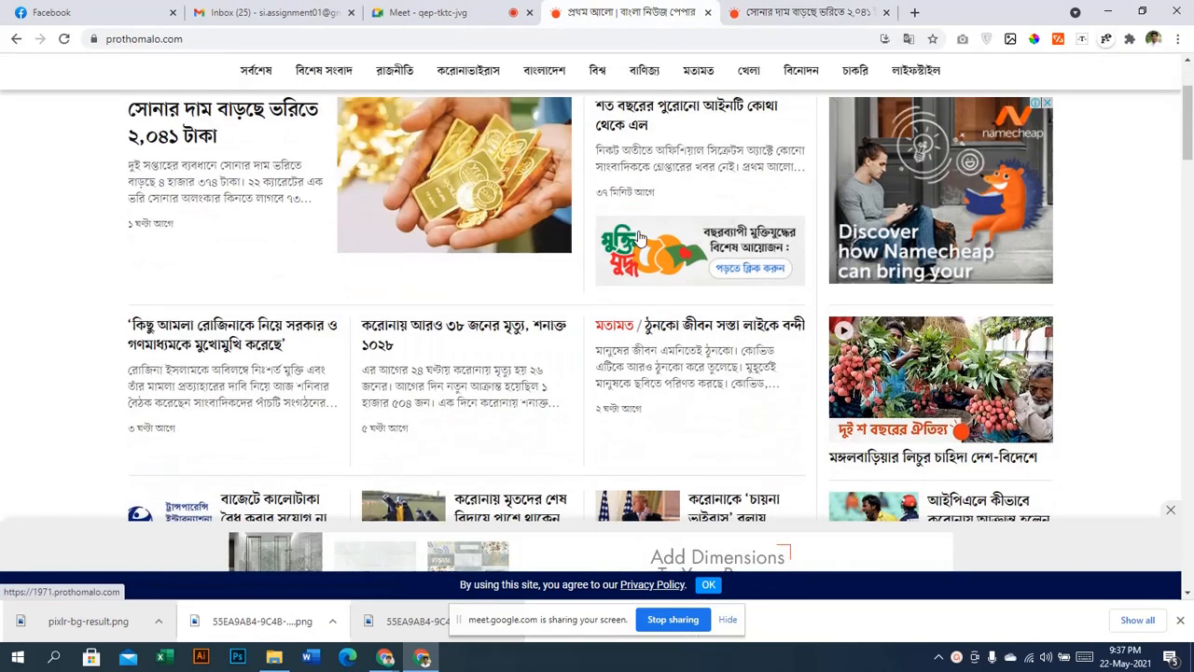
Open the century-old-law story in a new tab, dismissing its translation offer and popup ad
right_click(638, 121)
left_click(690, 127)
left_click(809, 15)
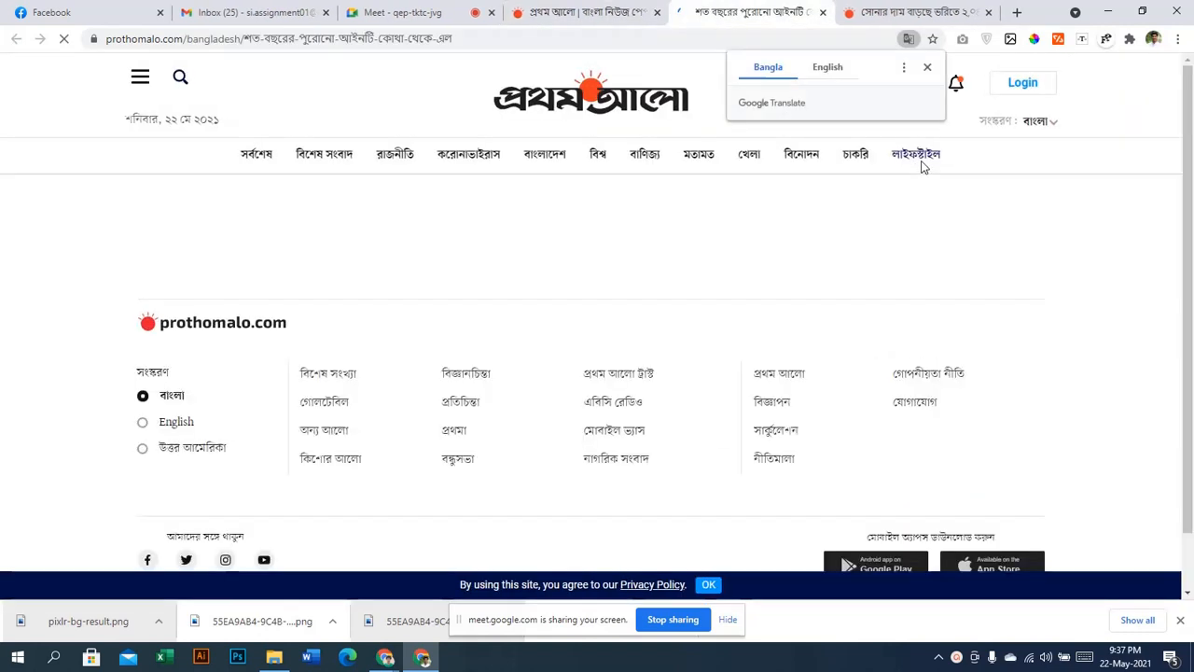
left_click(928, 73)
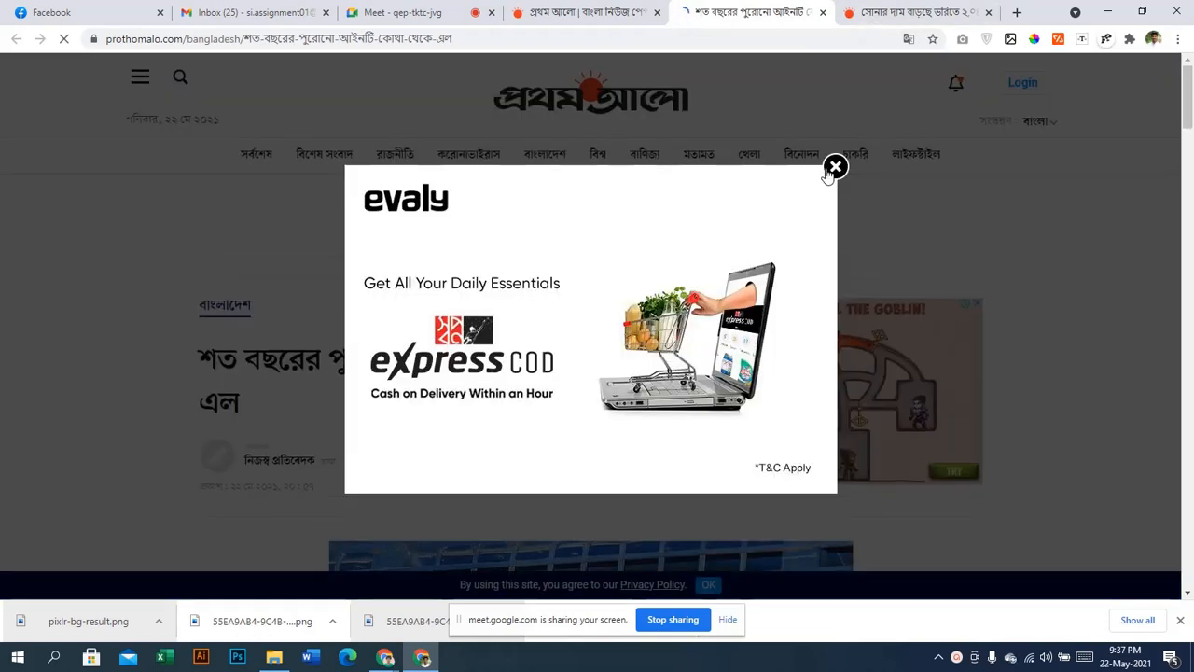
left_click(832, 165)
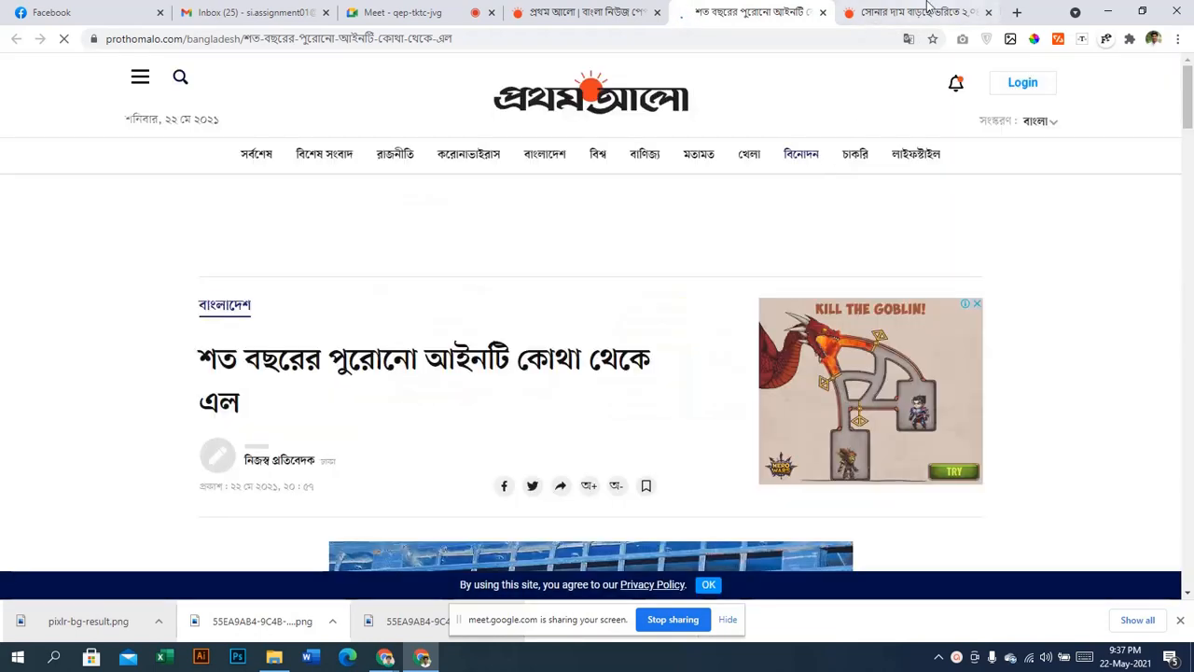
Switch back and forth between the gold-price and century-old-law article tabs
left_click(928, 11)
scroll(496, 321, "up", 10)
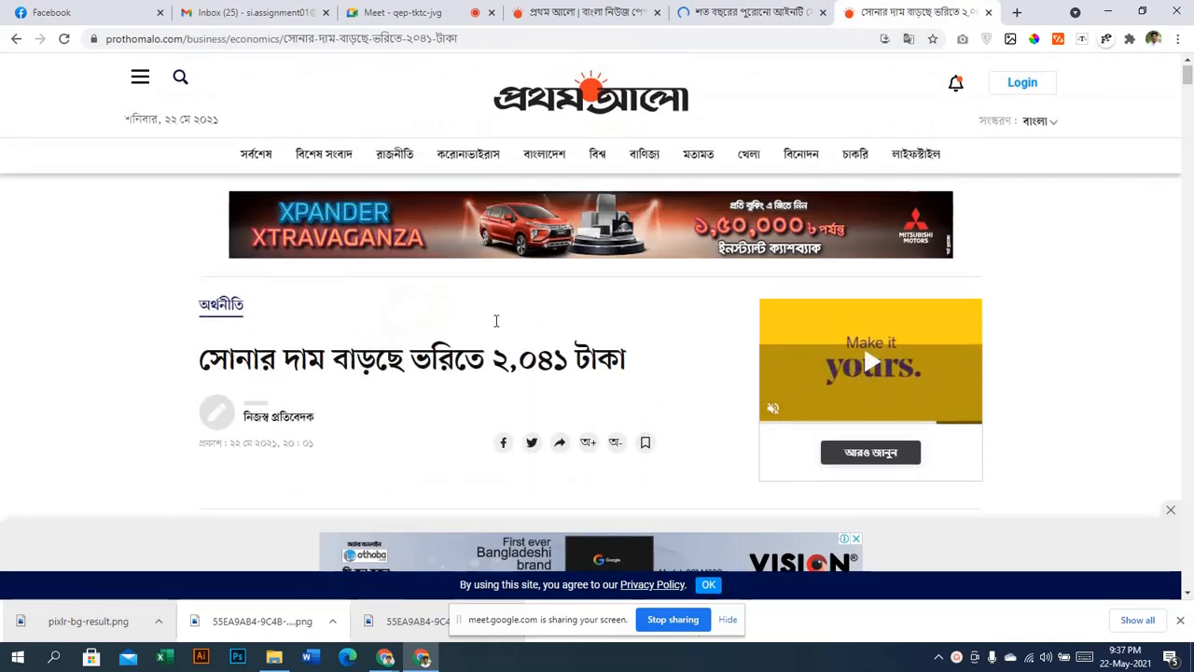
left_click(760, 12)
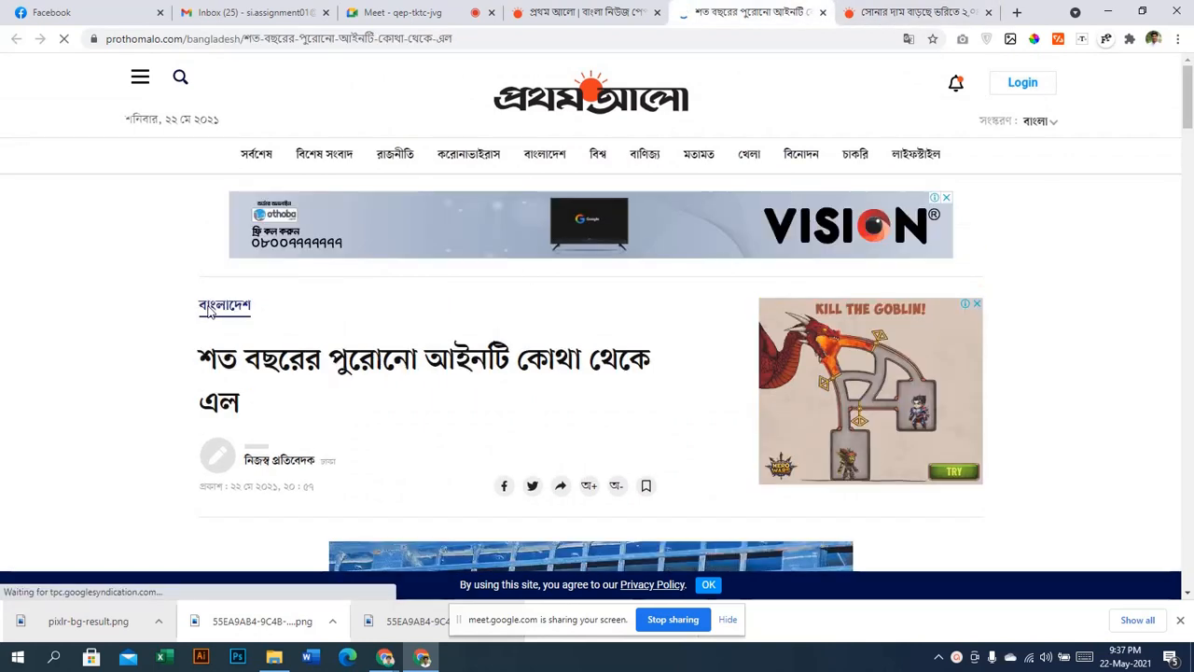
left_click(875, 9)
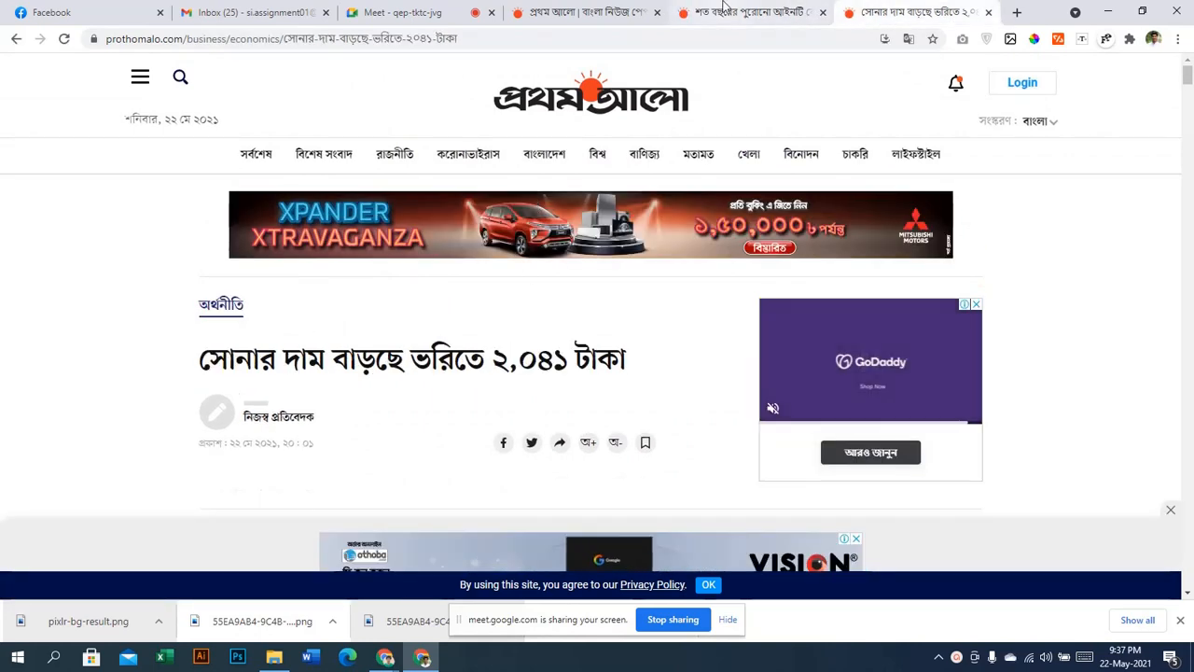
left_click(727, 12)
scroll(325, 390, "down", 1)
scroll(324, 390, "down", 2)
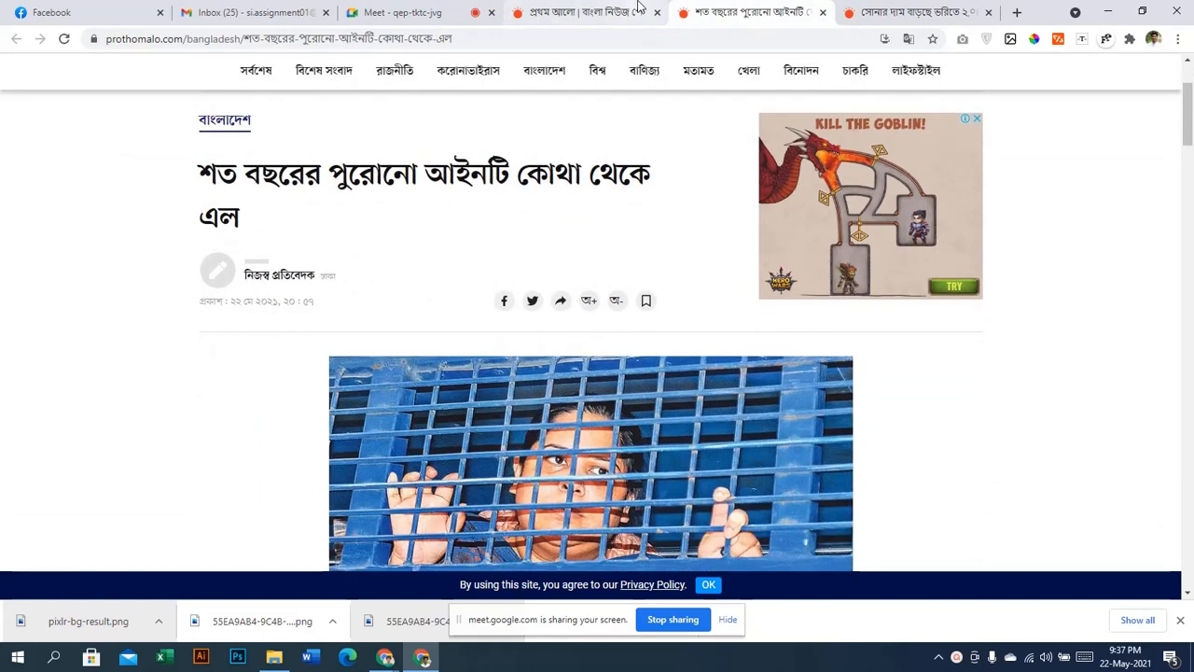
Settle on the century-old-law article's headline and byline, then open a blank new tab
left_click(886, 11)
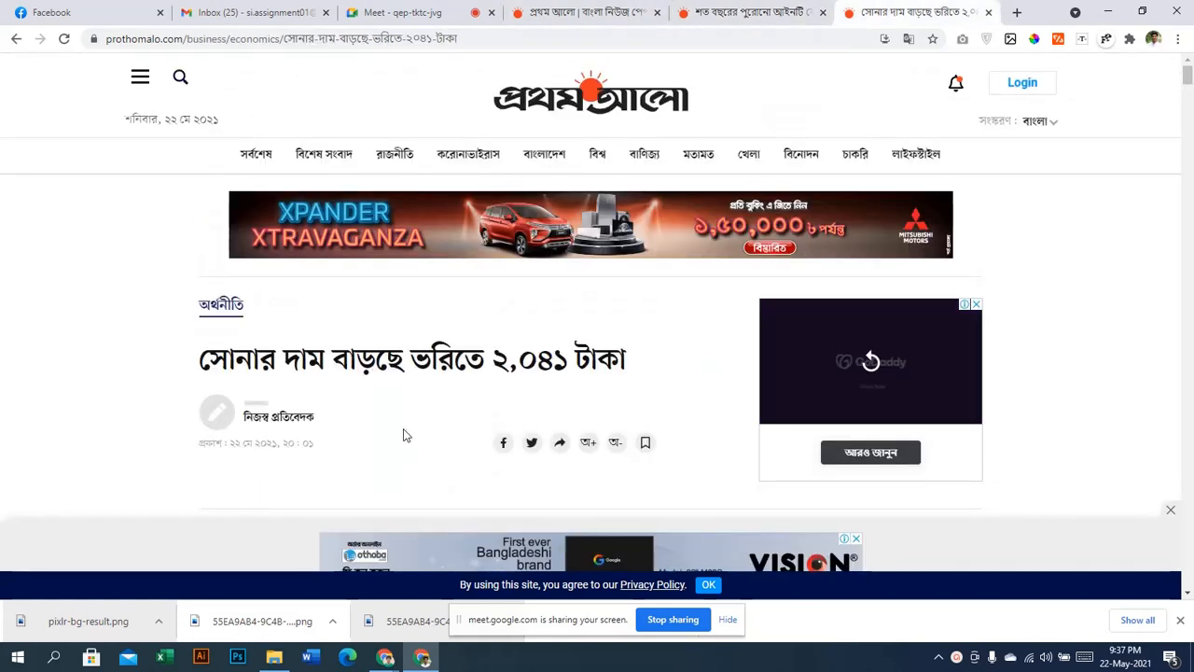
key("ctrl+shift+Tab")
key("ctrl+Tab")
key("ctrl+shift+Tab")
scroll(754, 331, "down", 3)
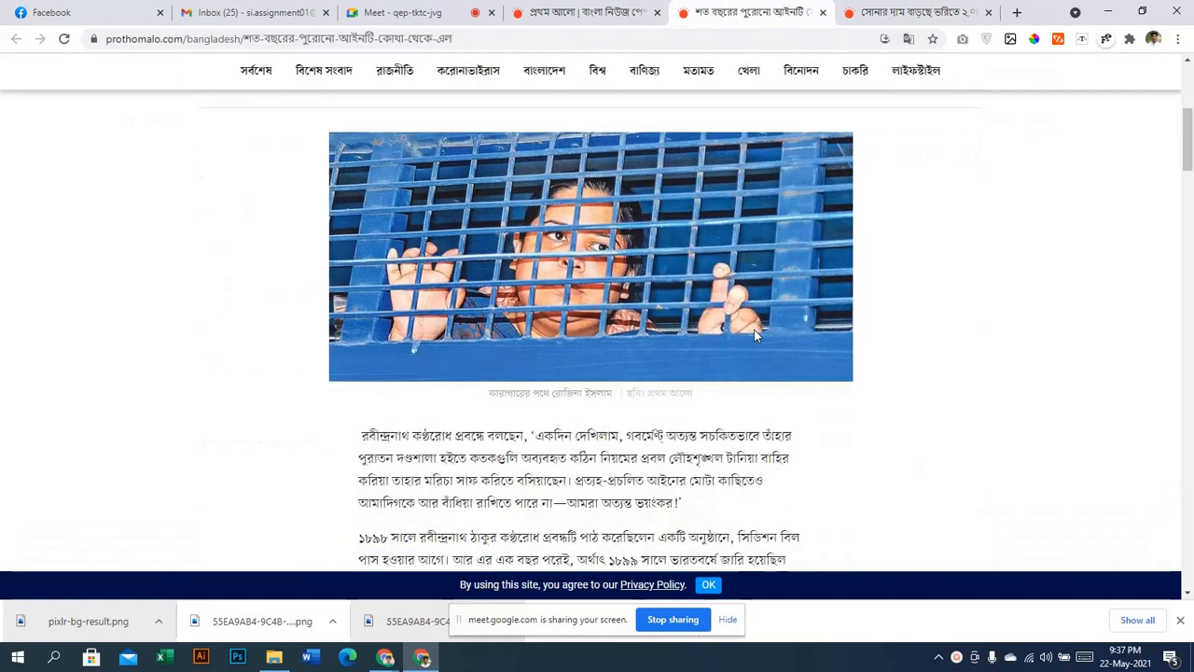
left_click(967, 7)
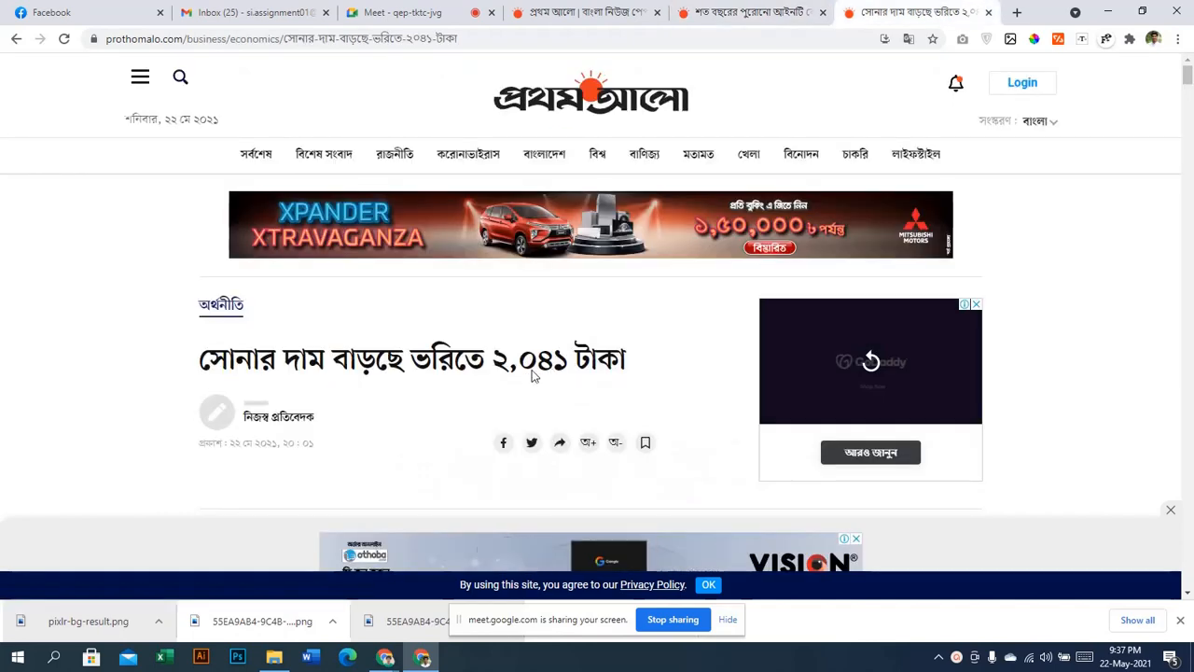
scroll(533, 373, "down", 4)
scroll(749, 187, "up", 4)
left_click(773, 7)
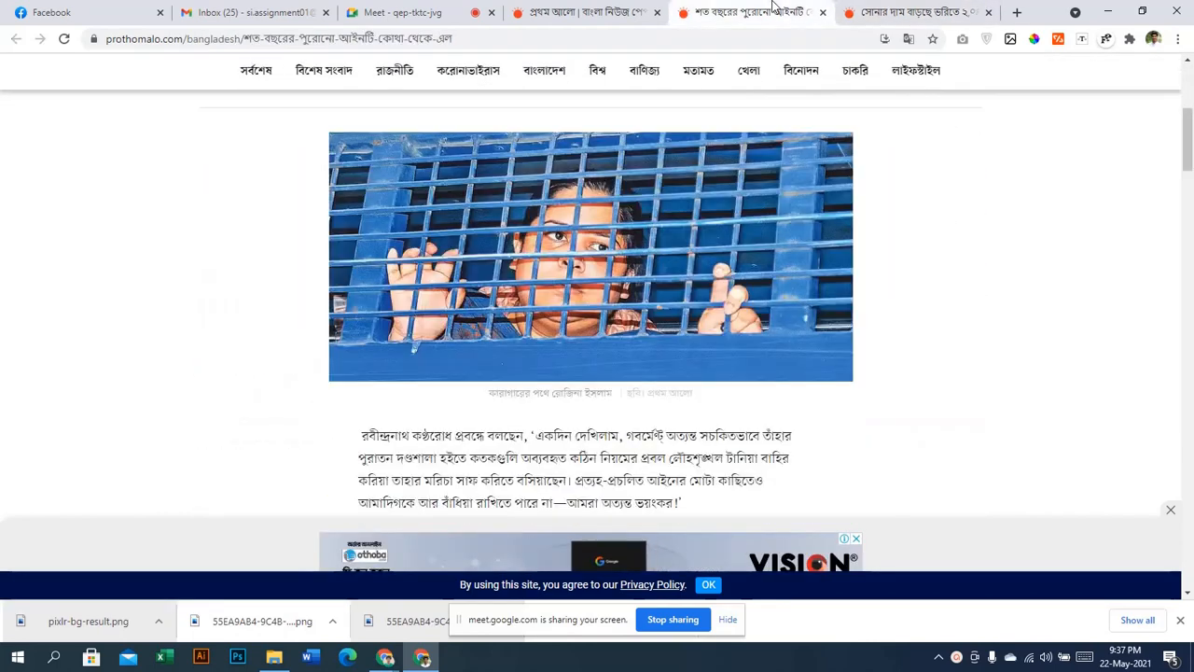
scroll(589, 302, "up", 5)
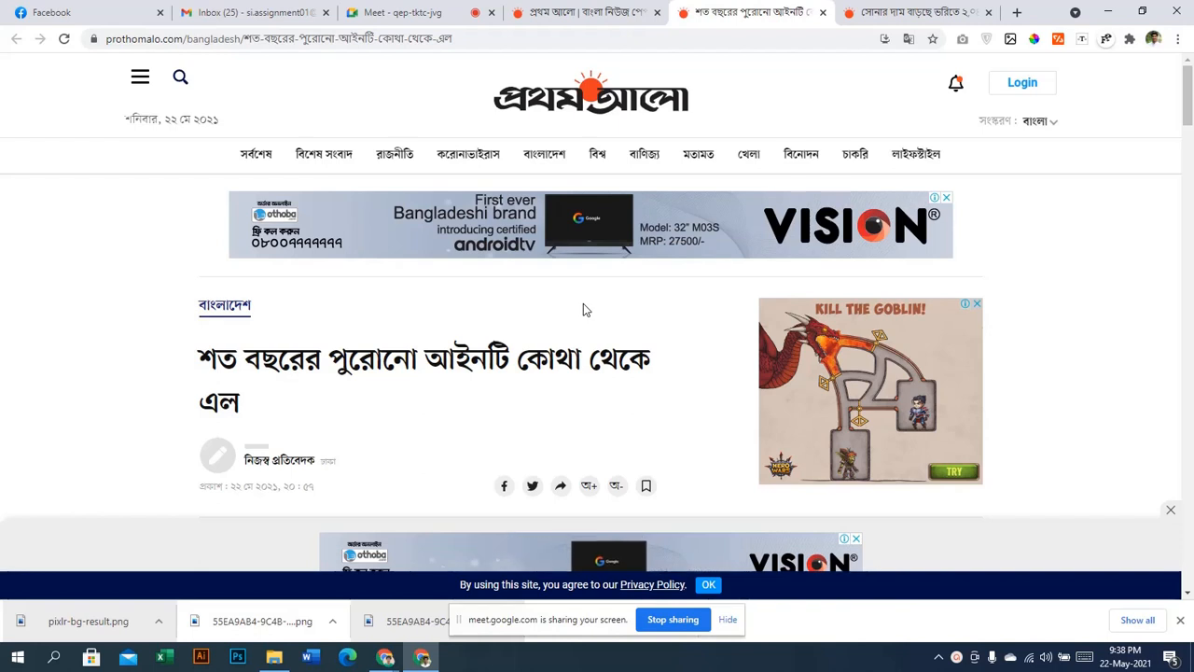
left_click(1015, 13)
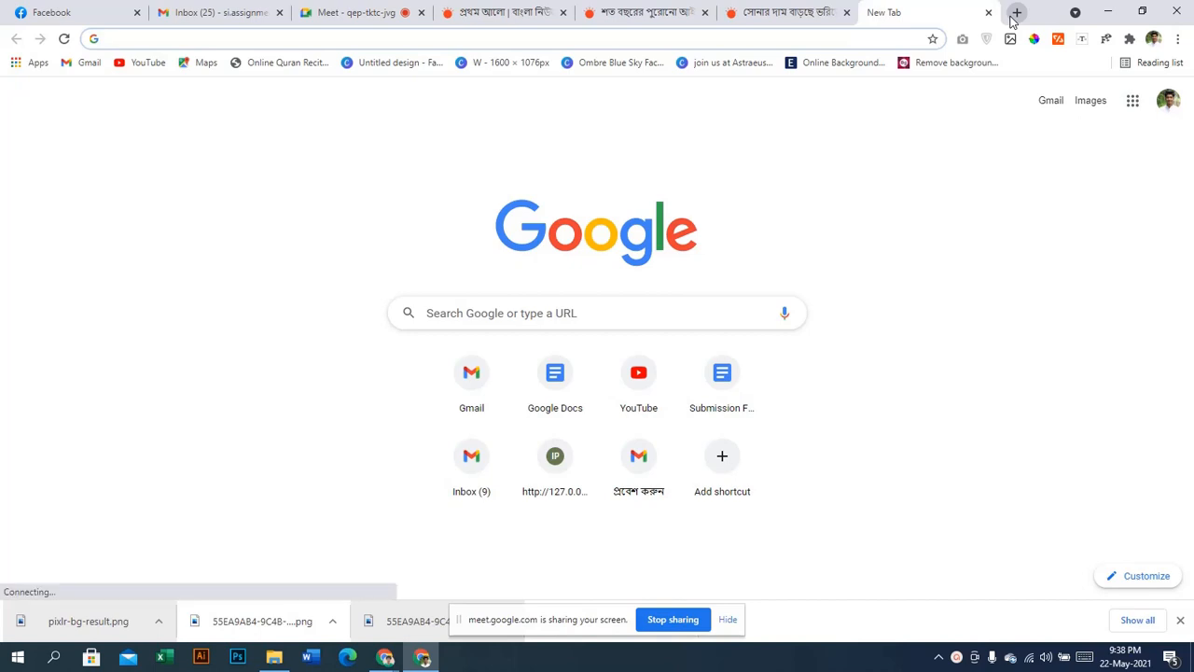
Type 'eco' and accept the suggested wp-admin address for ecom.freelancingwithfun.com
type("eco")
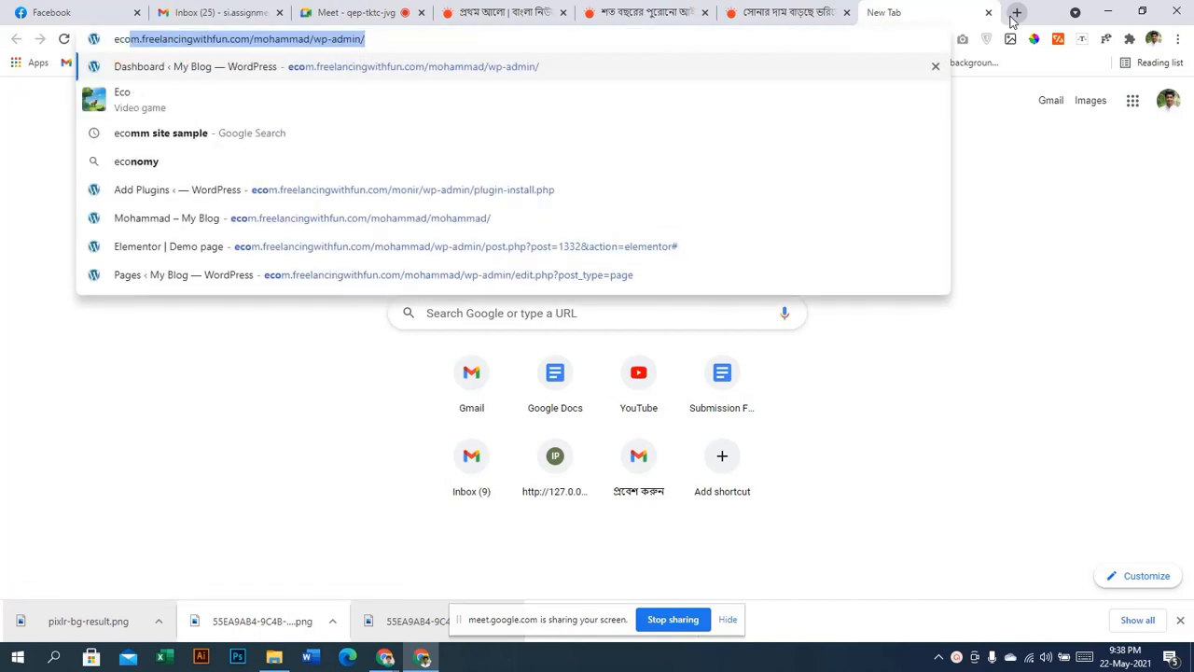
key("Return")
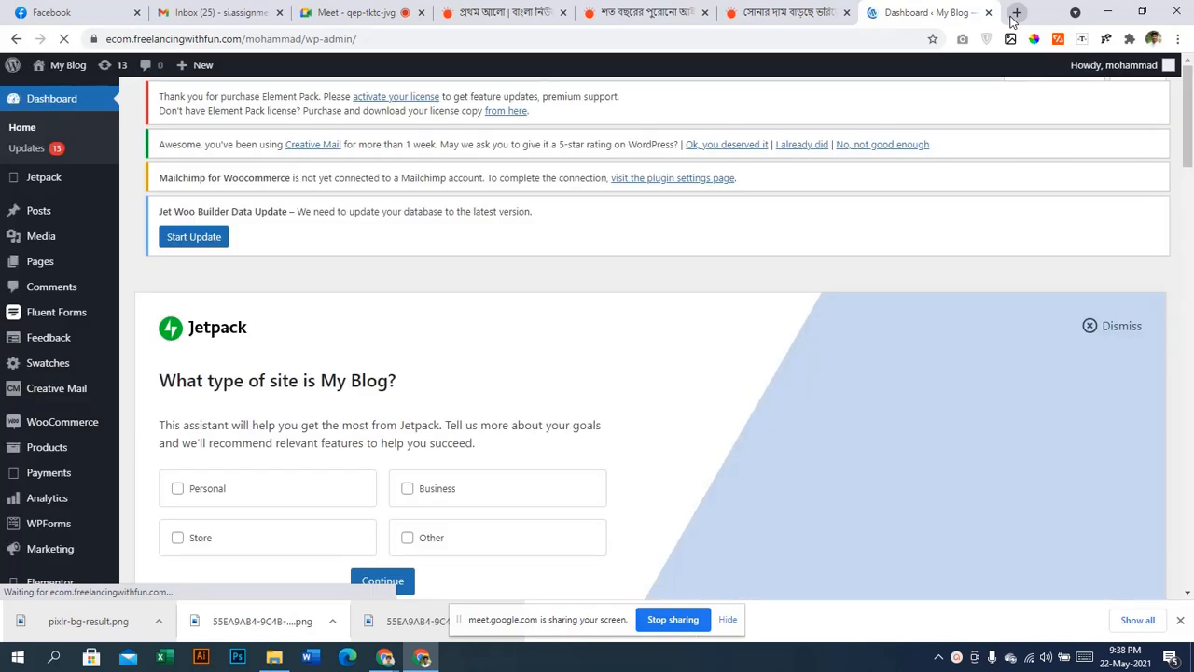
Check the Meet tab, then open Posts > All Posts on the My Blog dashboard
left_click(366, 12)
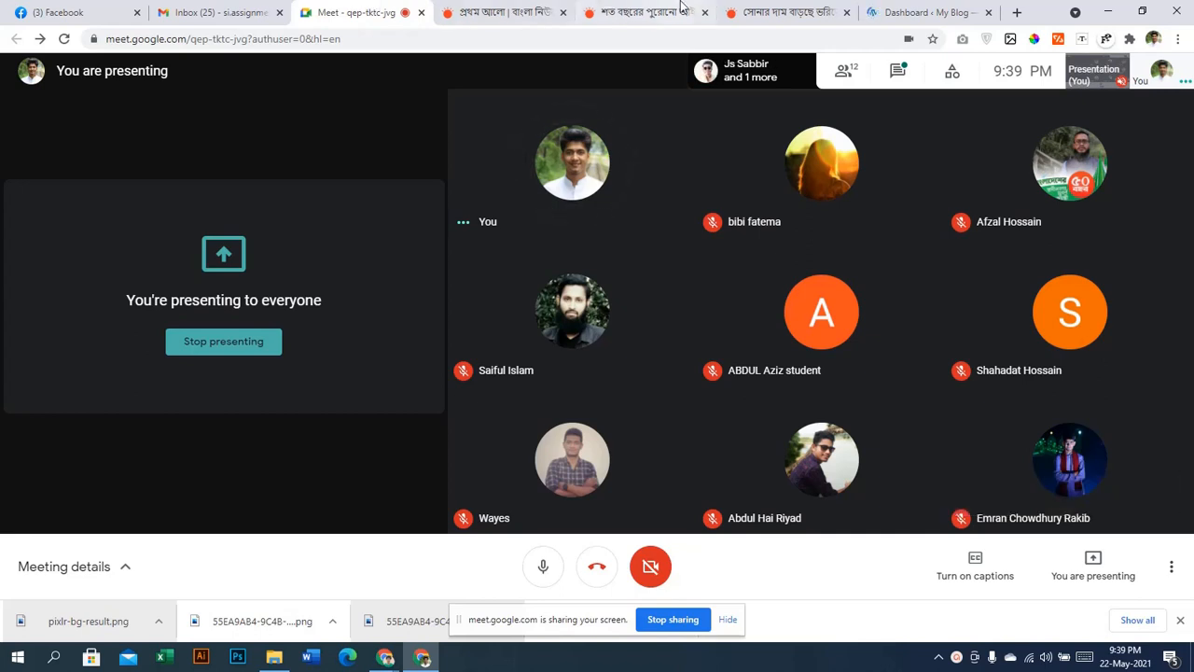
left_click(919, 14)
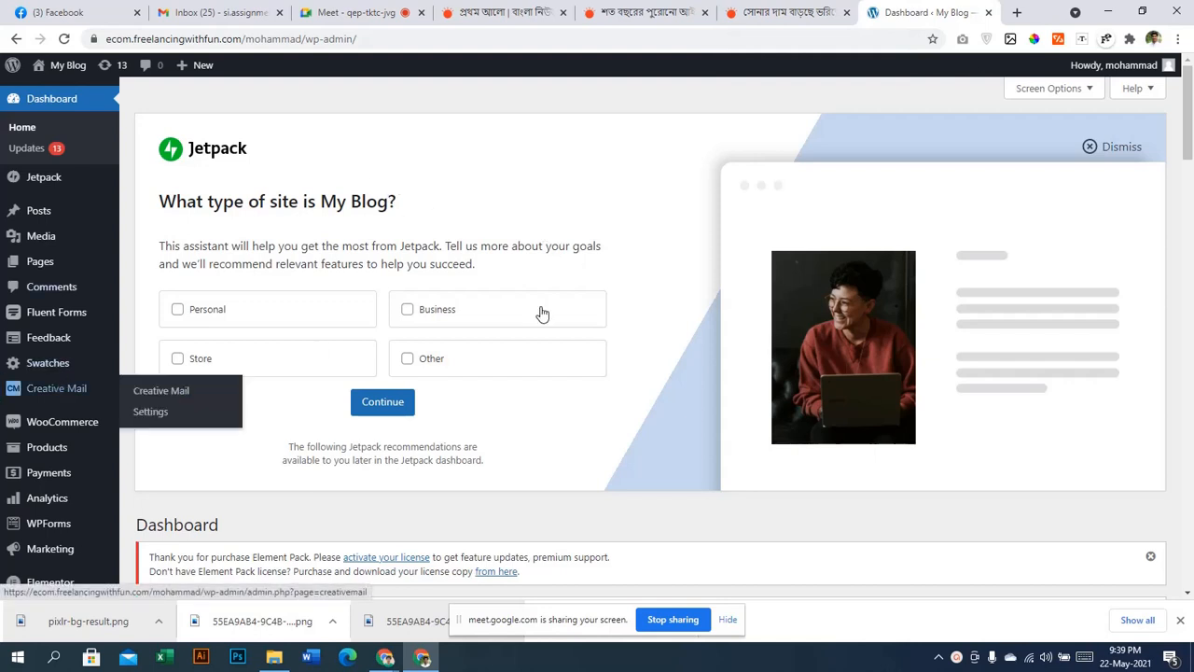
mouse_move(9, 215)
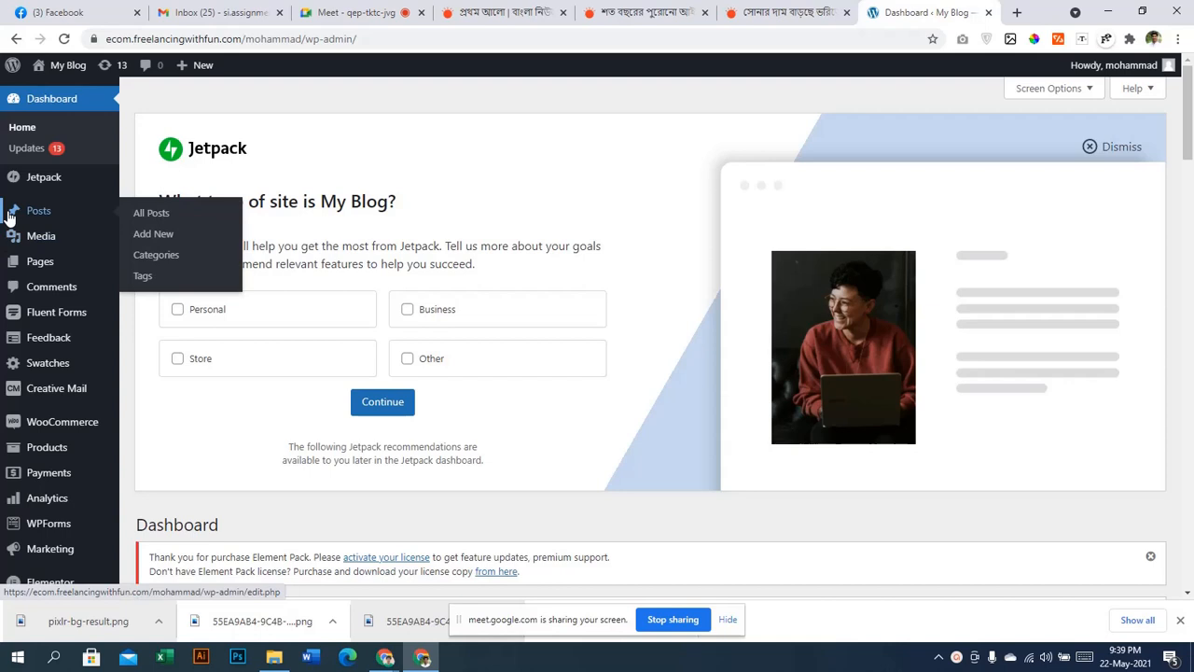
left_click(138, 215)
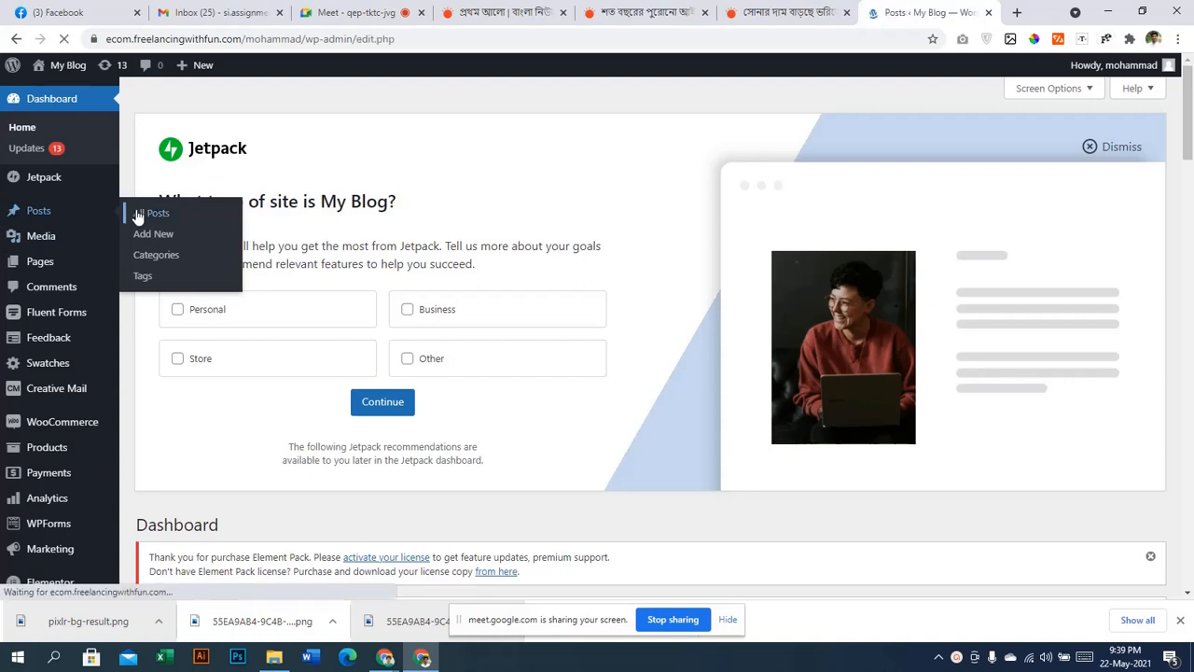
scroll(502, 300, "down", 3)
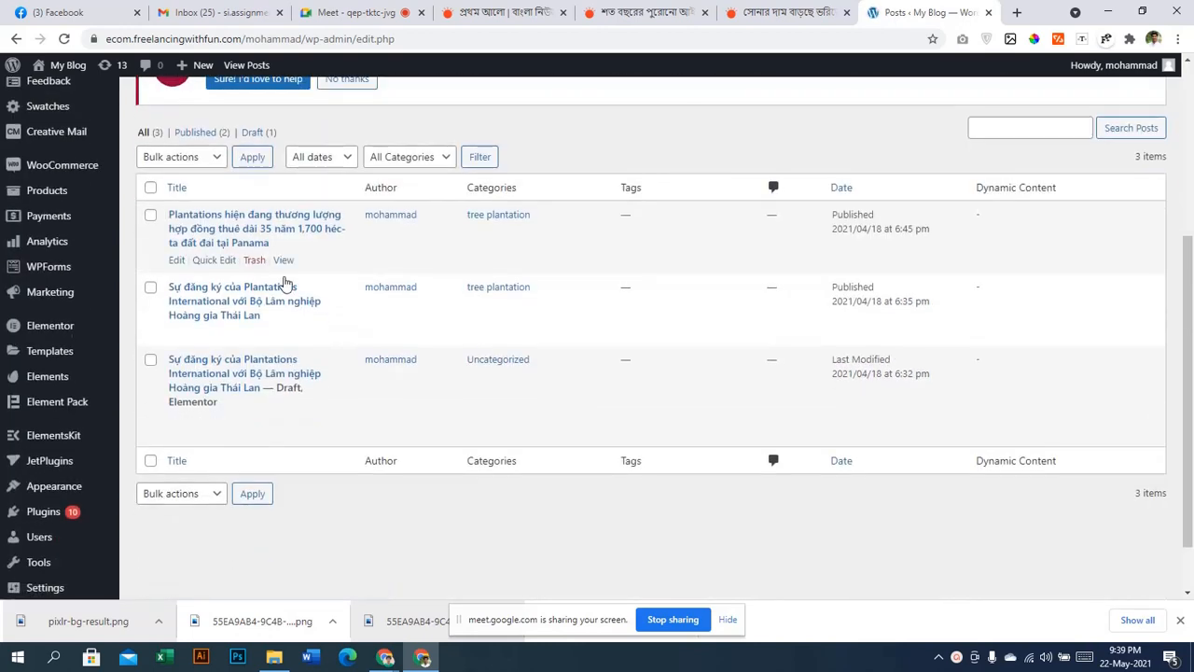
Bulk-trash all three posts, then return to the Prothom Alo gold-price article
left_click(168, 159)
left_click(173, 199)
left_click(252, 157)
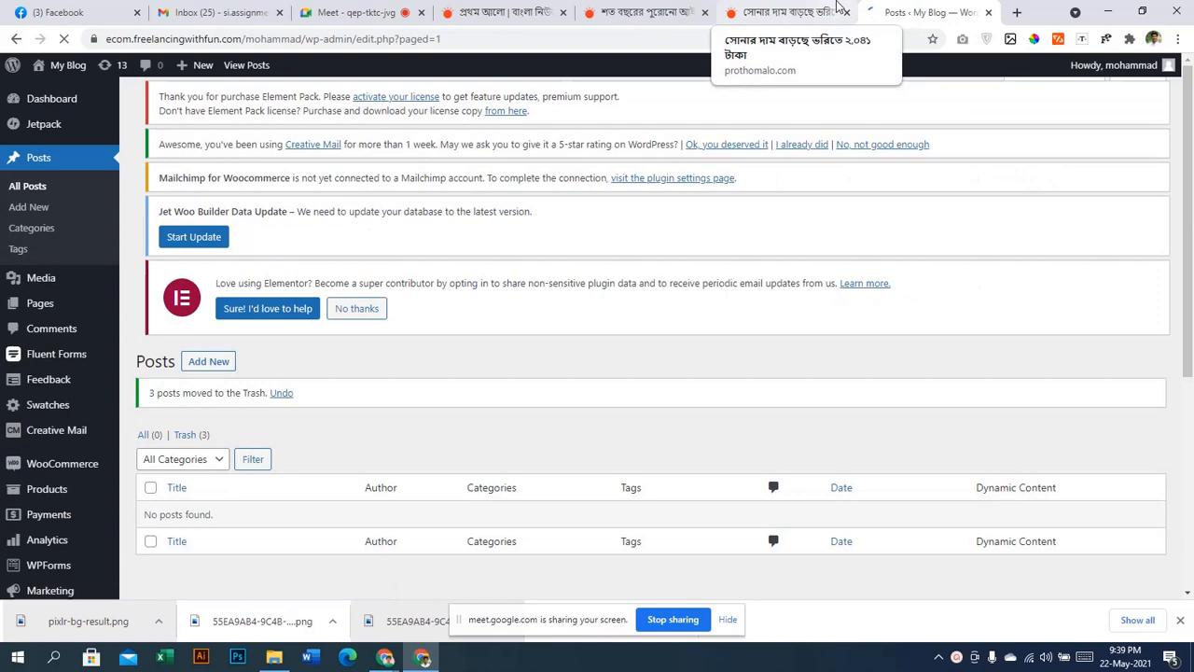
left_click(837, 6)
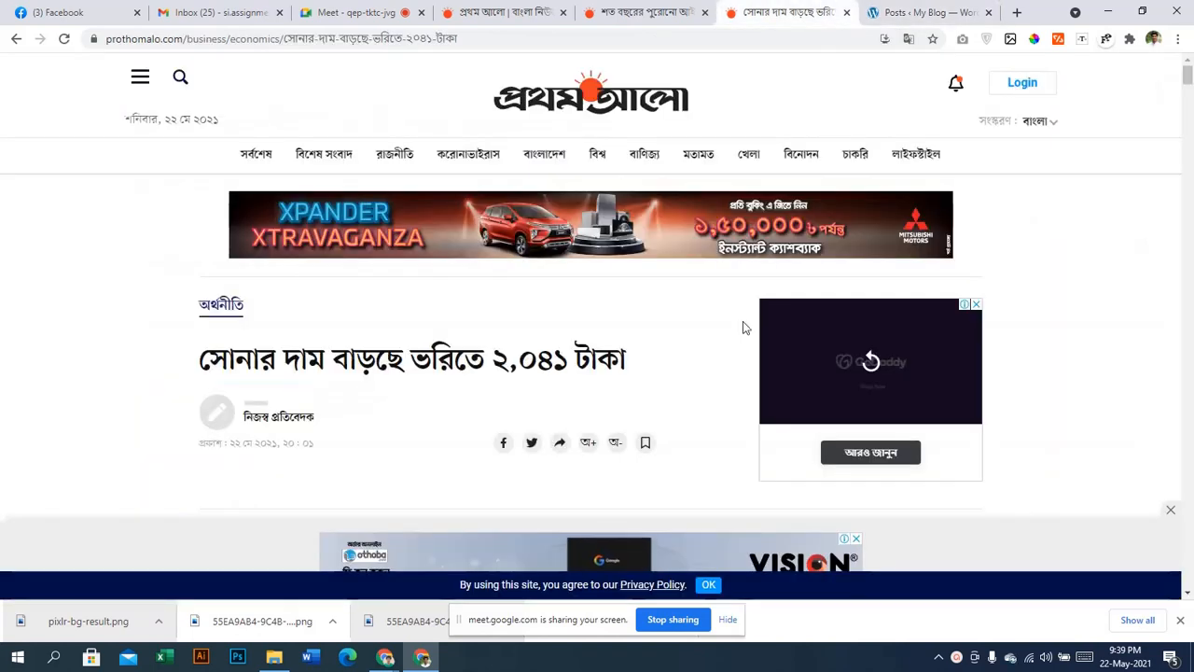
Look over the gold-price article's headline, then open the century-old law tab's context menu
scroll(154, 314, "down", 2)
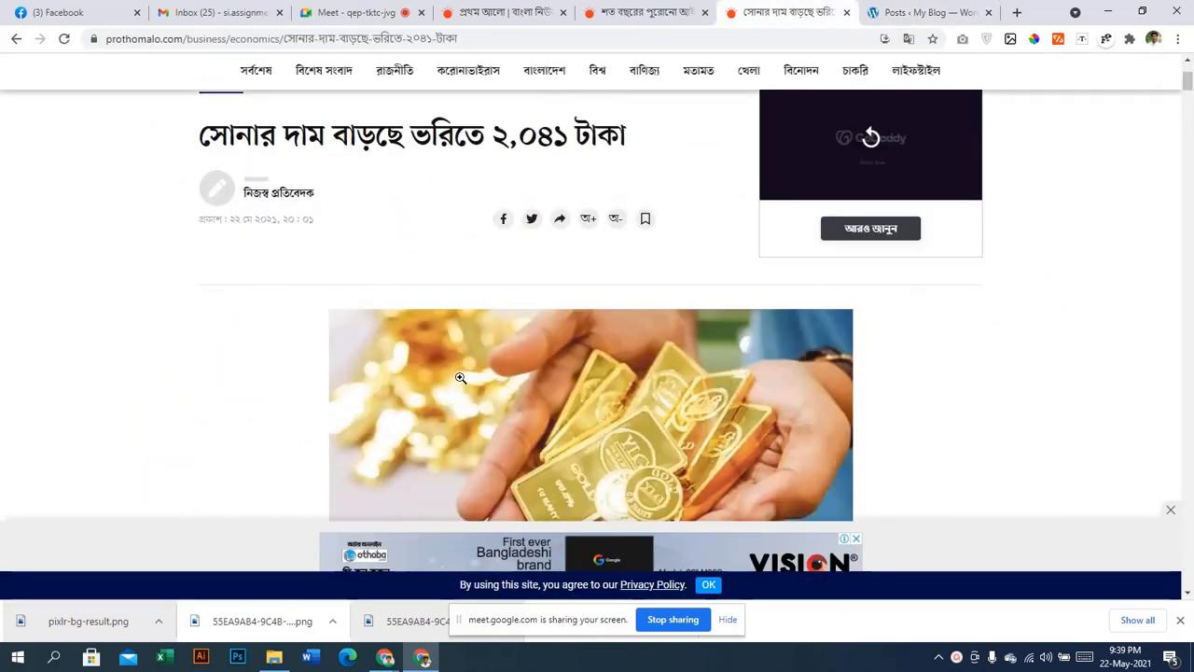
scroll(460, 377, "down", 2)
scroll(459, 378, "up", 4)
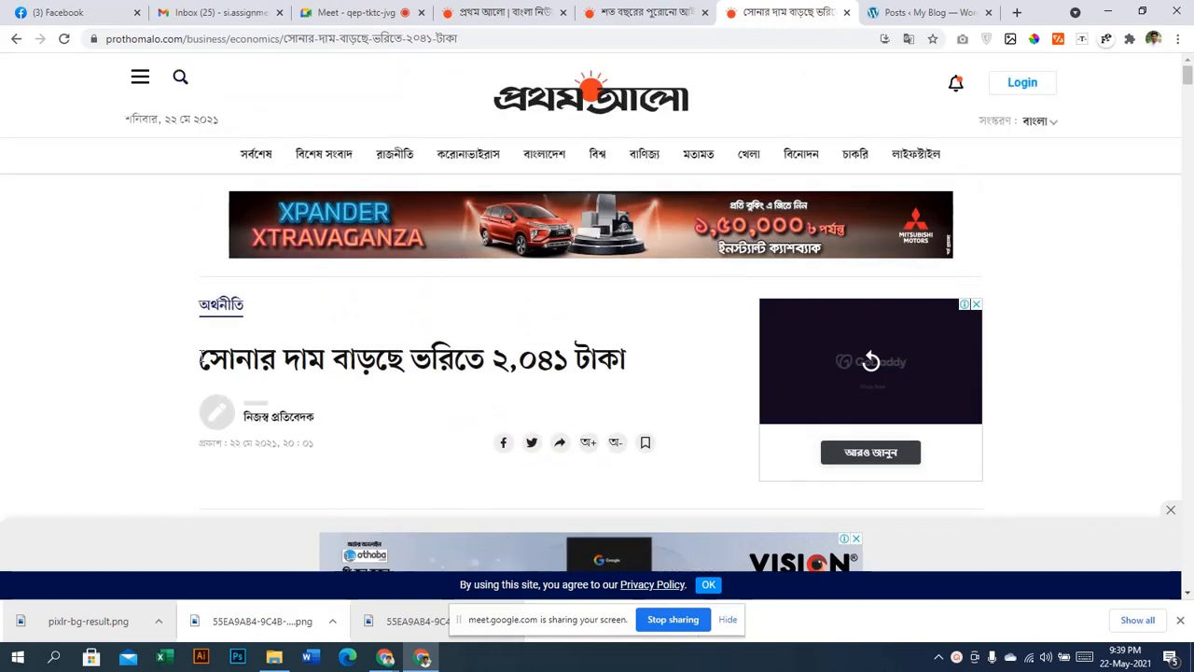
left_click_drag(202, 357, 621, 357)
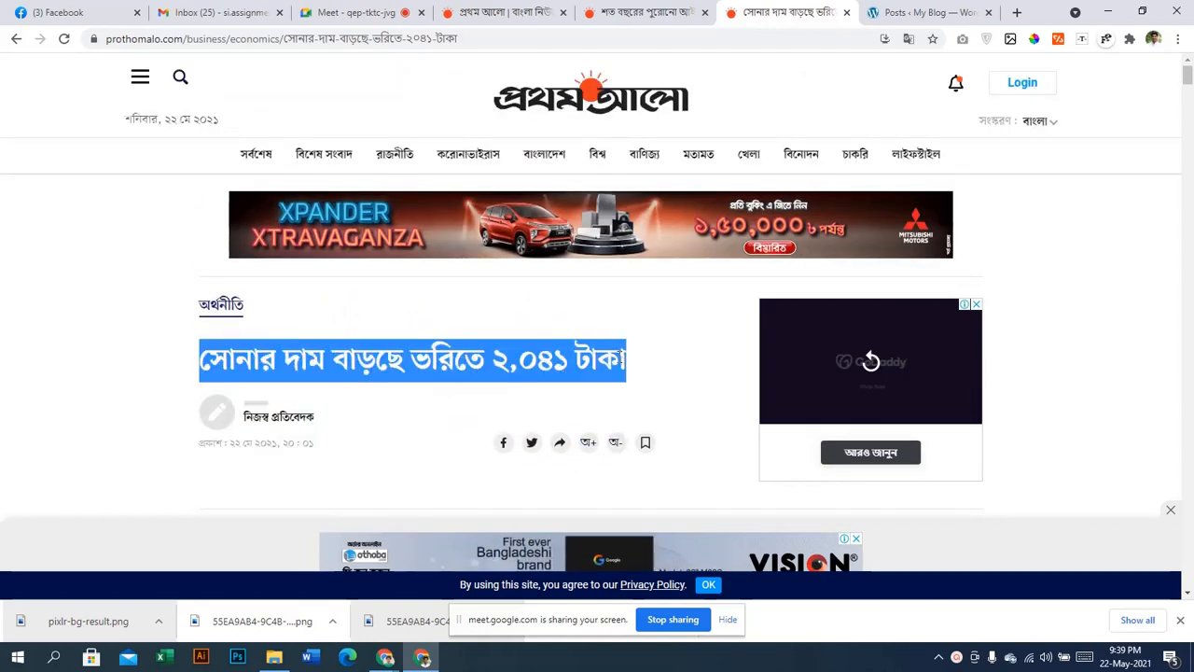
left_click(621, 356)
right_click(629, 22)
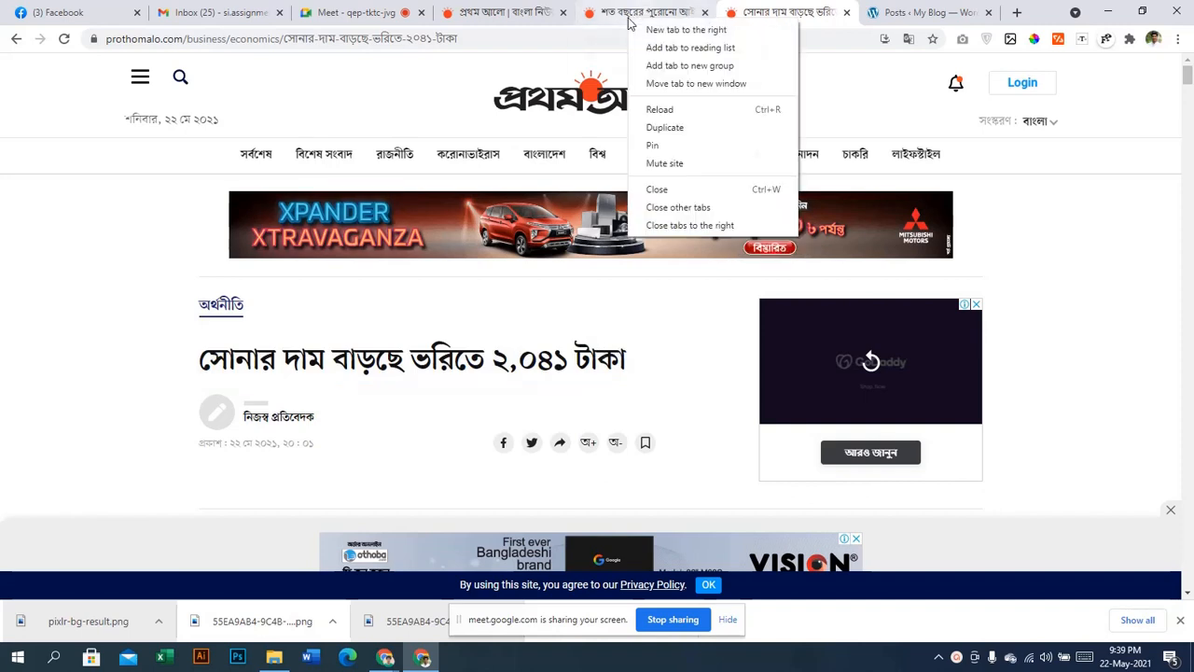
Open a new tab right of the law article and search Google for 'daily mail'
left_click(658, 28)
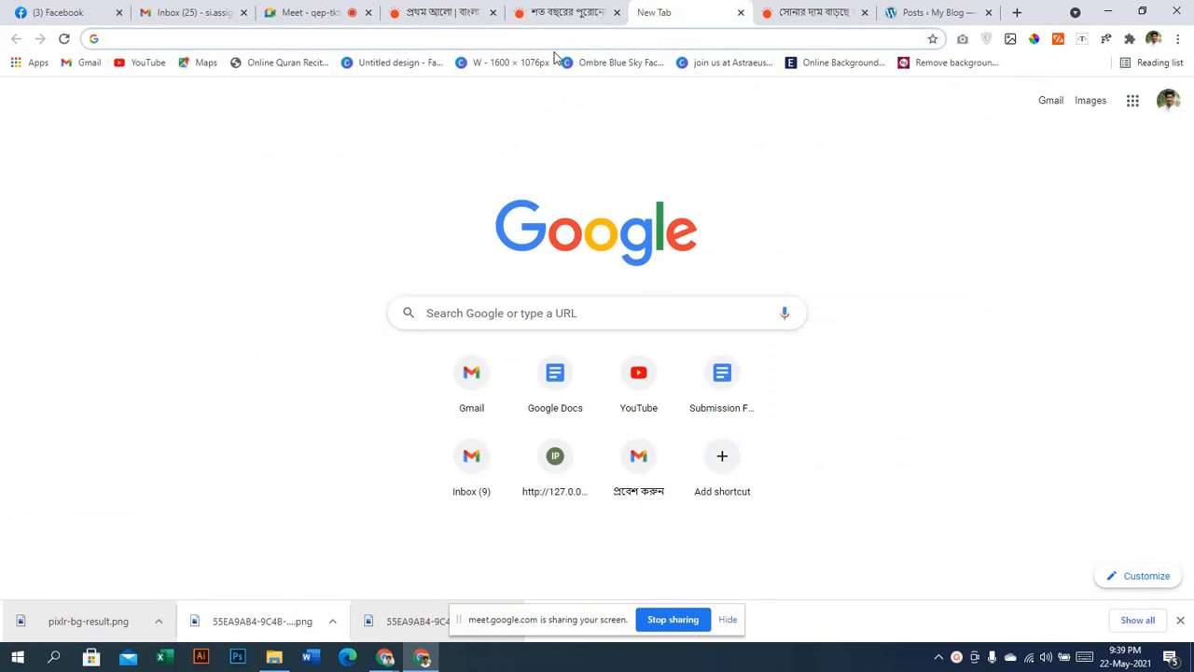
type("daily")
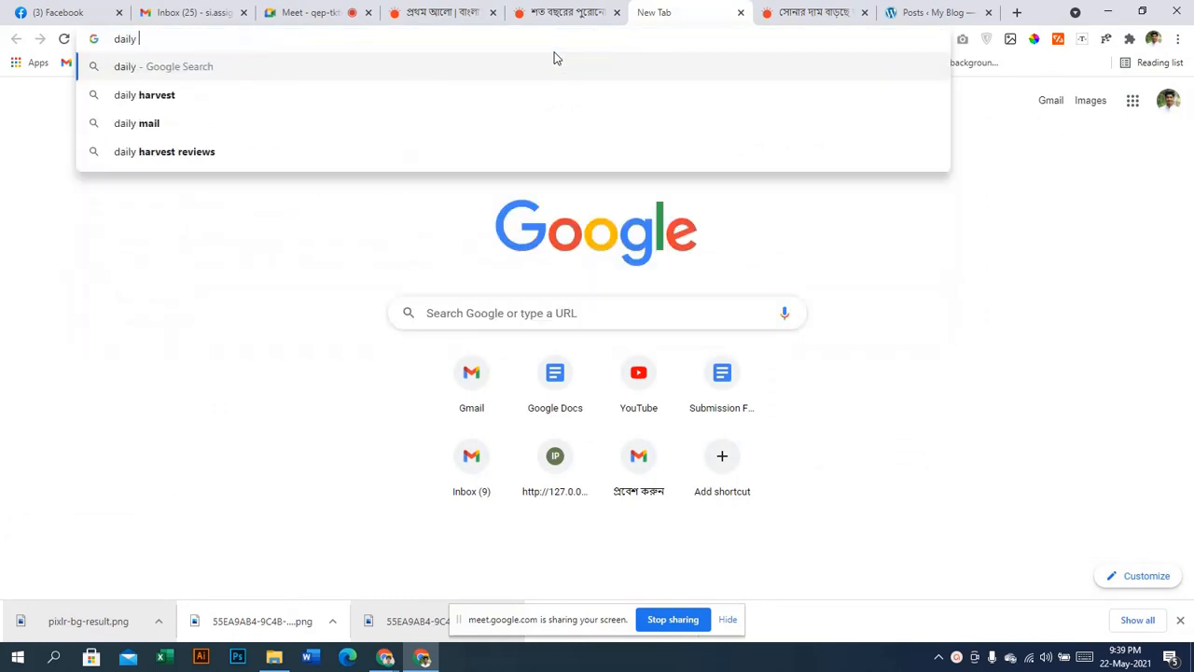
key("Down")
key("Down")
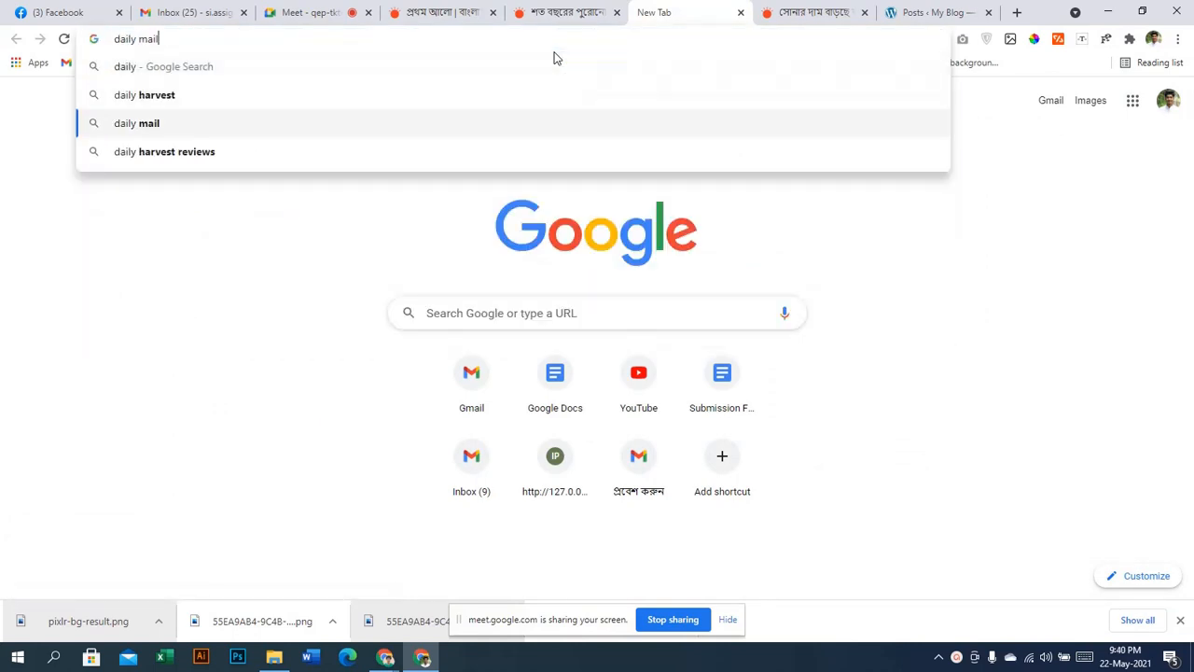
key("Return")
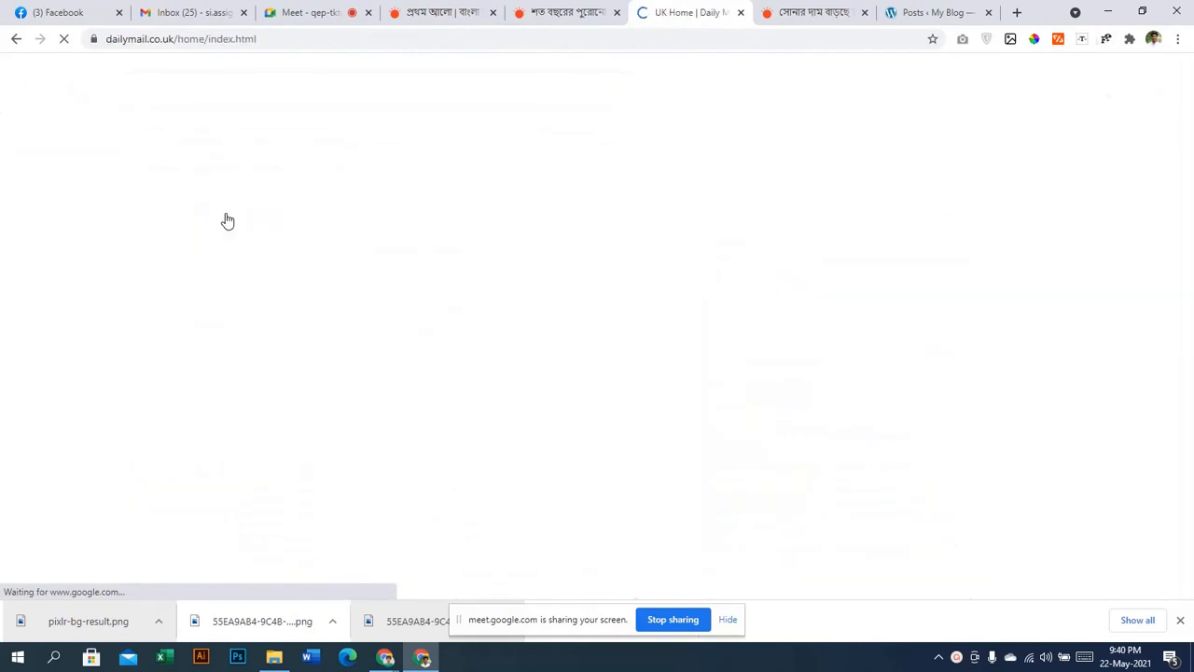
Open the Daily Mail site and its lead article on Prince William joining first responders
left_click(850, 9)
left_click(686, 11)
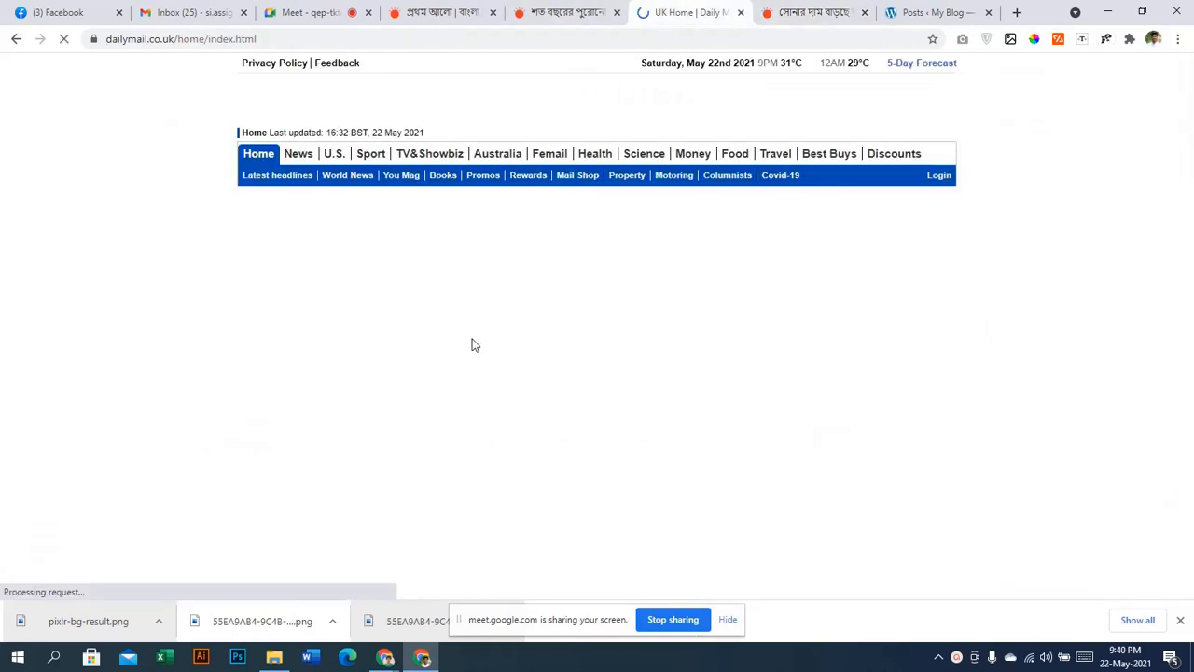
scroll(468, 296, "down", 2)
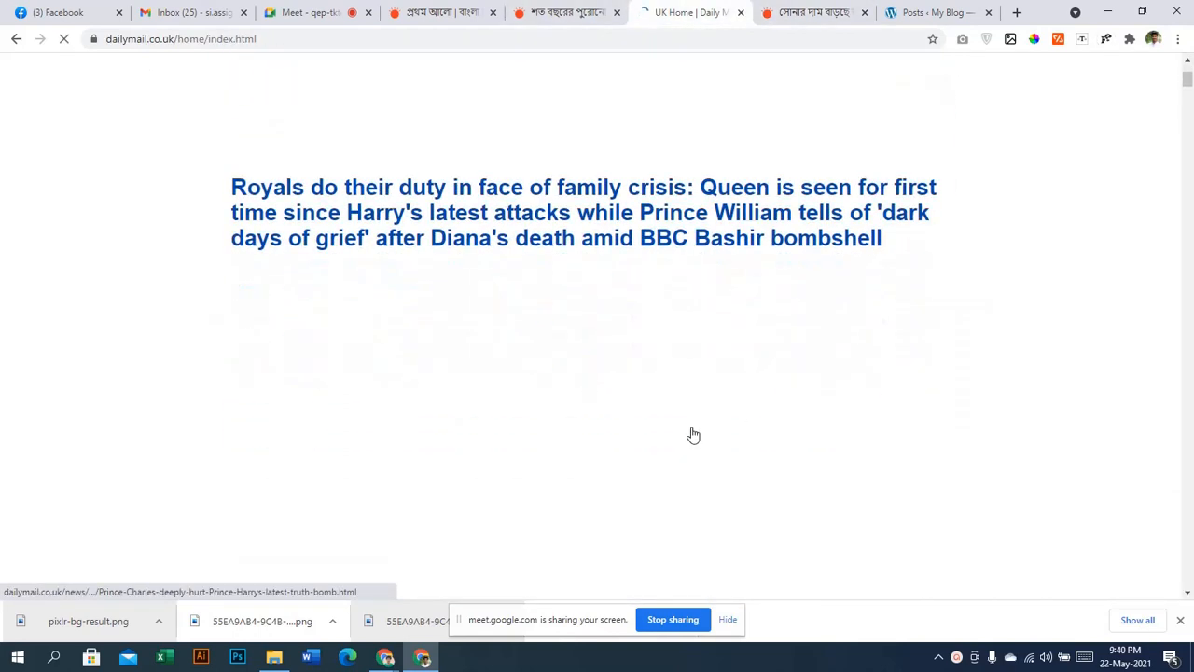
scroll(603, 359, "up", 3)
scroll(602, 359, "down", 1)
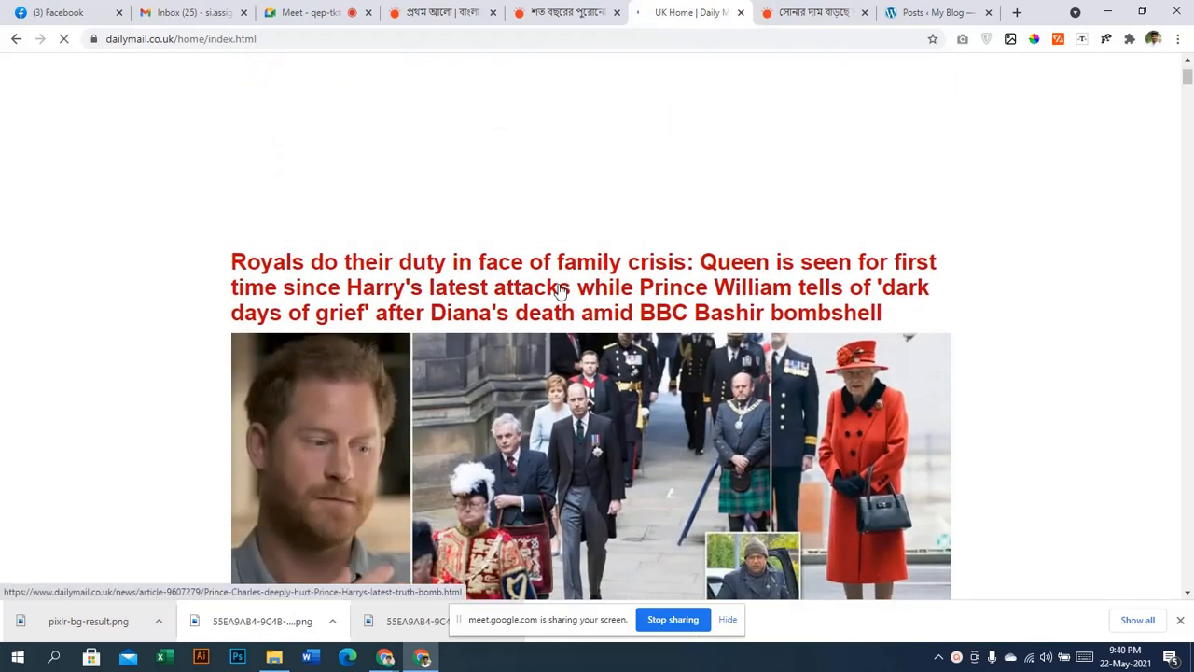
scroll(559, 291, "down", 4)
left_click(559, 291)
Select the article's headline, then switch to the empty WordPress Posts list
scroll(559, 291, "down", 4)
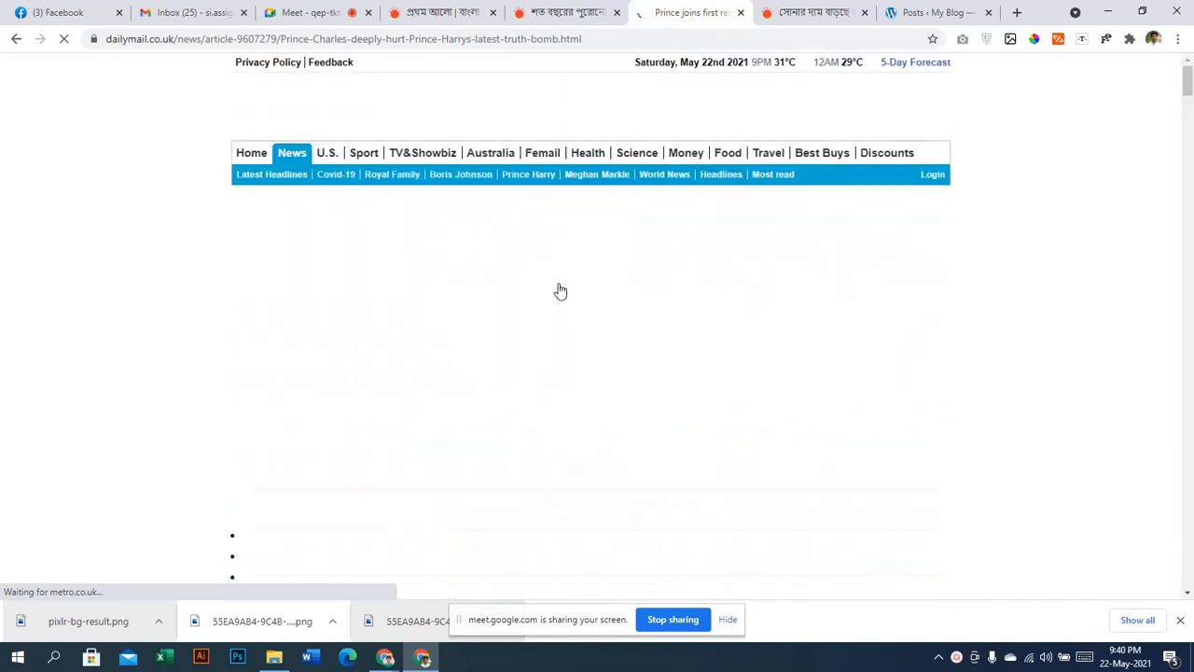
scroll(560, 291, "down", 5)
scroll(559, 291, "down", 9)
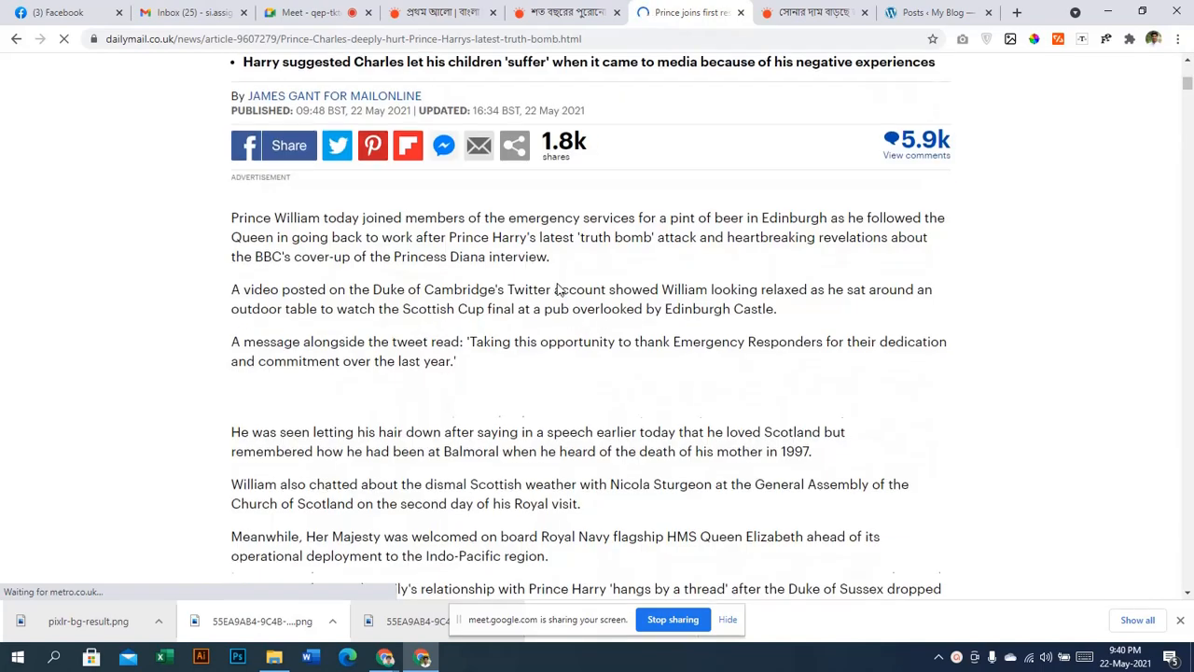
scroll(557, 291, "down", 15)
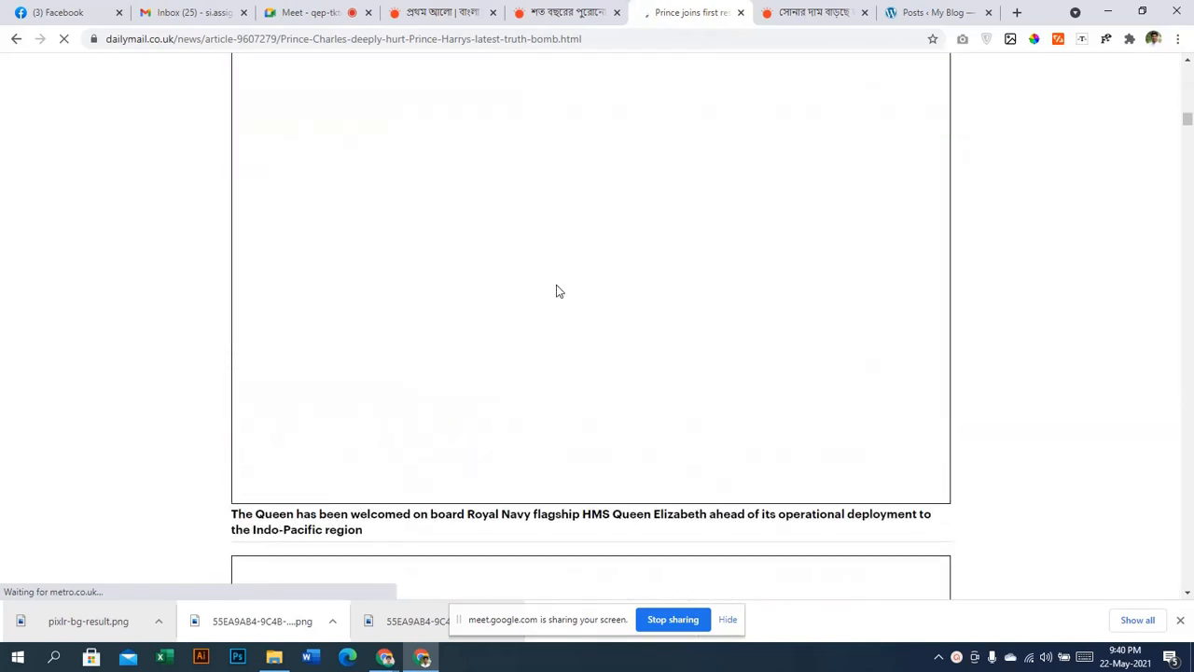
scroll(560, 289, "down", 5)
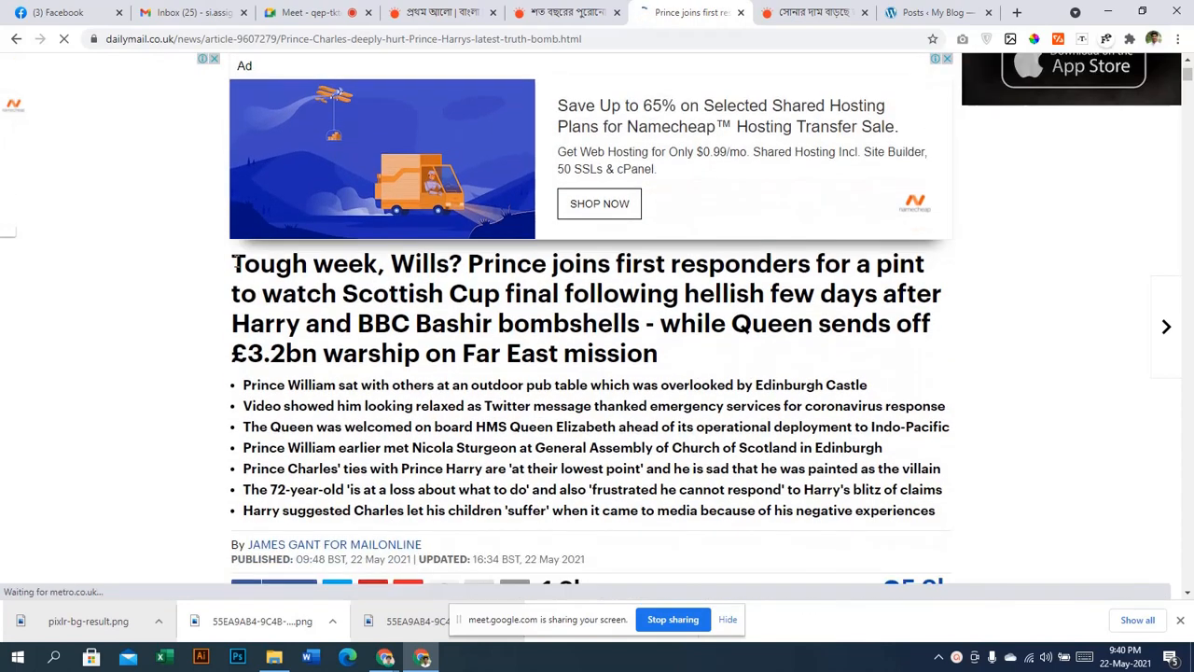
left_click_drag(234, 266, 850, 264)
key("ctrl+c")
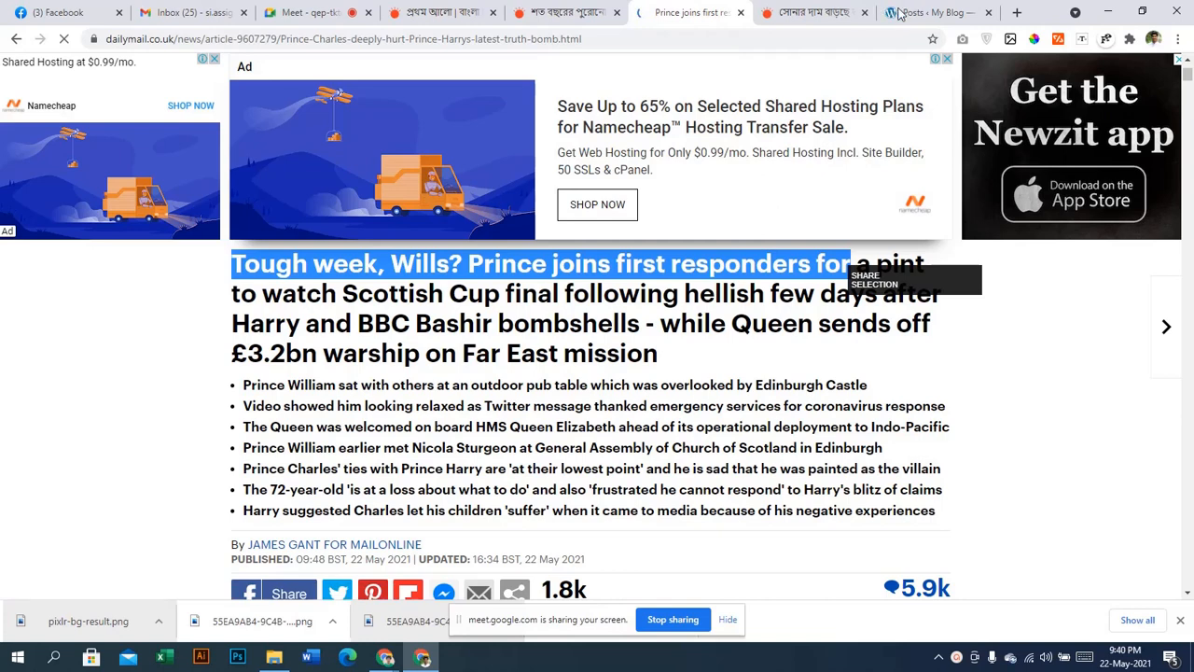
left_click(898, 13)
scroll(461, 371, "down", 1)
scroll(461, 370, "up", 1)
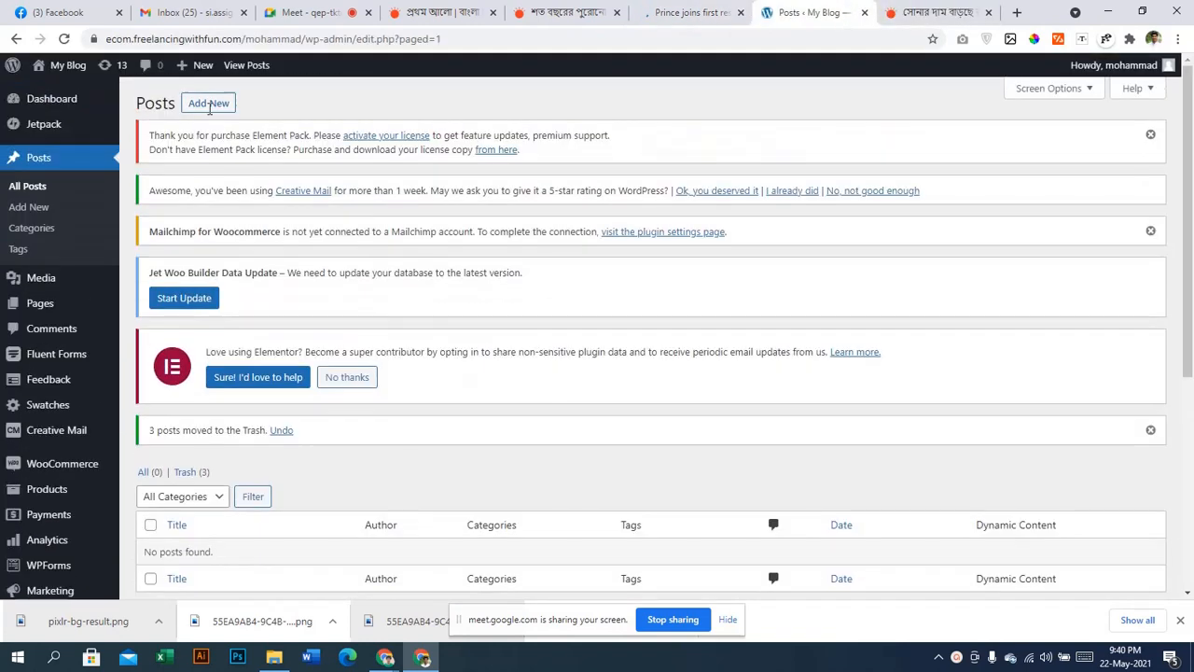
Open Posts > Add New in a new tab and wait for the blank post editor
right_click(207, 108)
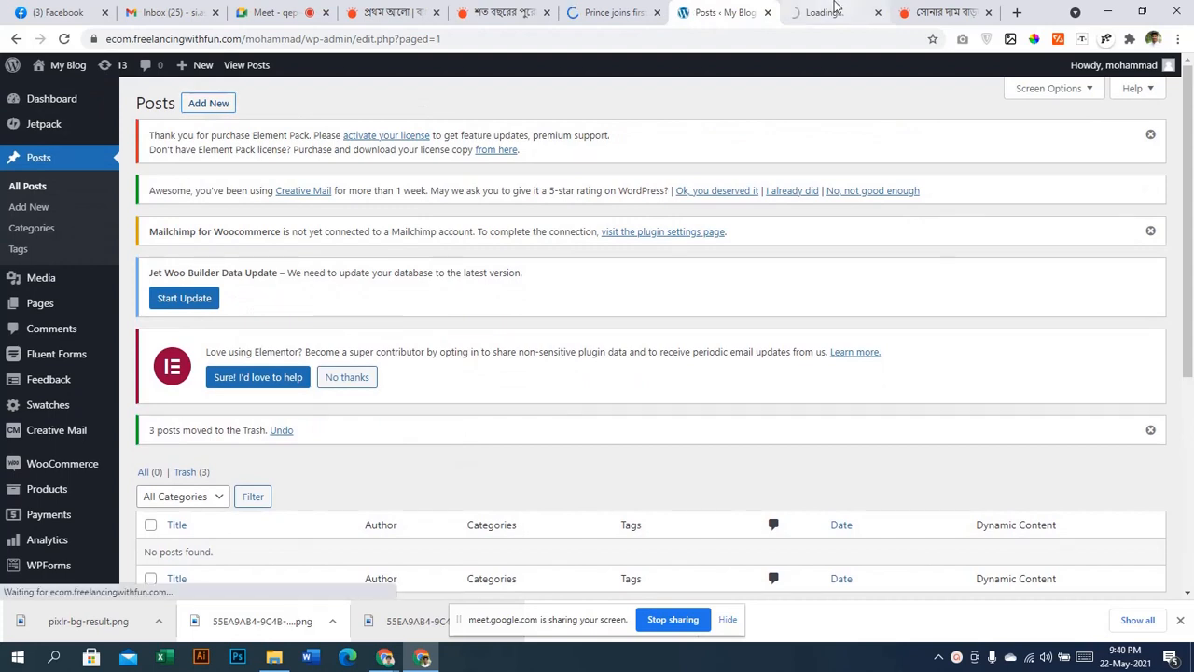
left_click(823, 12)
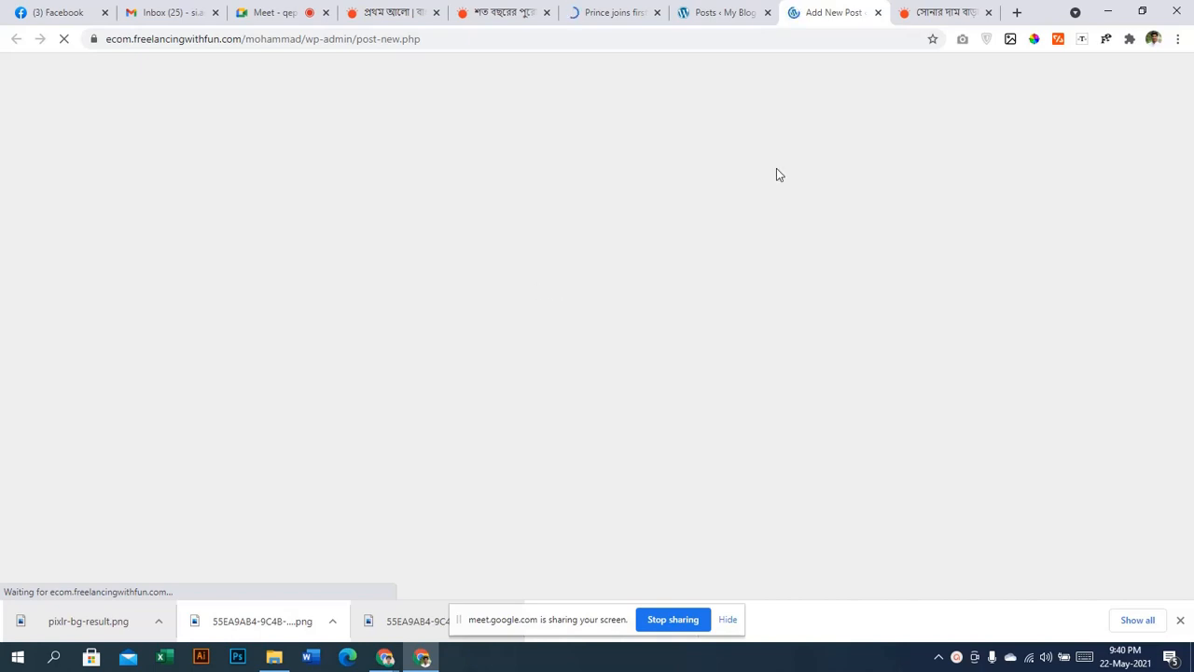
left_click(747, 14)
left_click(827, 11)
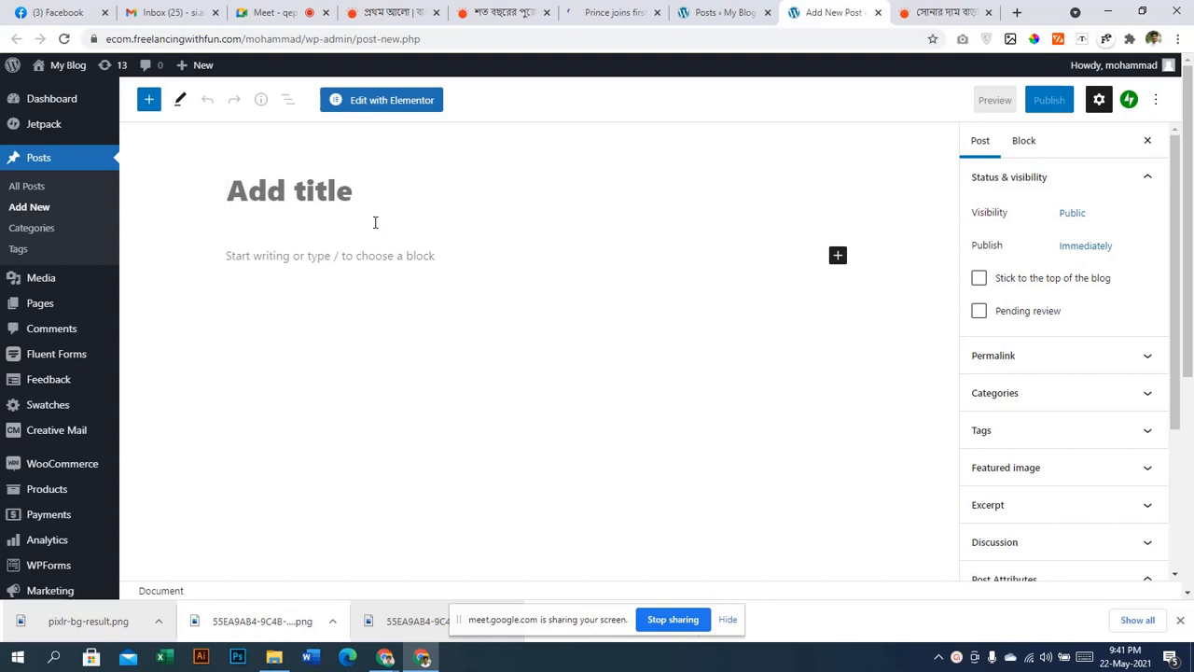
Paste 'Tough week, Wills? Prince joins first responders for' as the post title
key("ctrl+v")
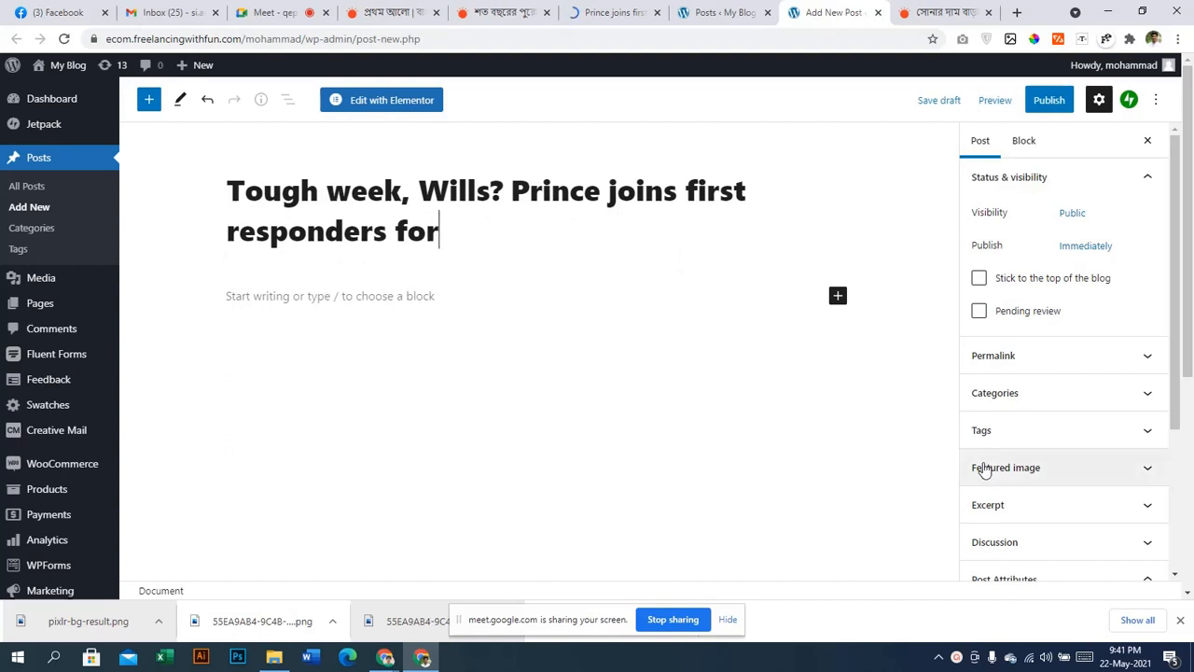
scroll(1003, 466, "down", 1)
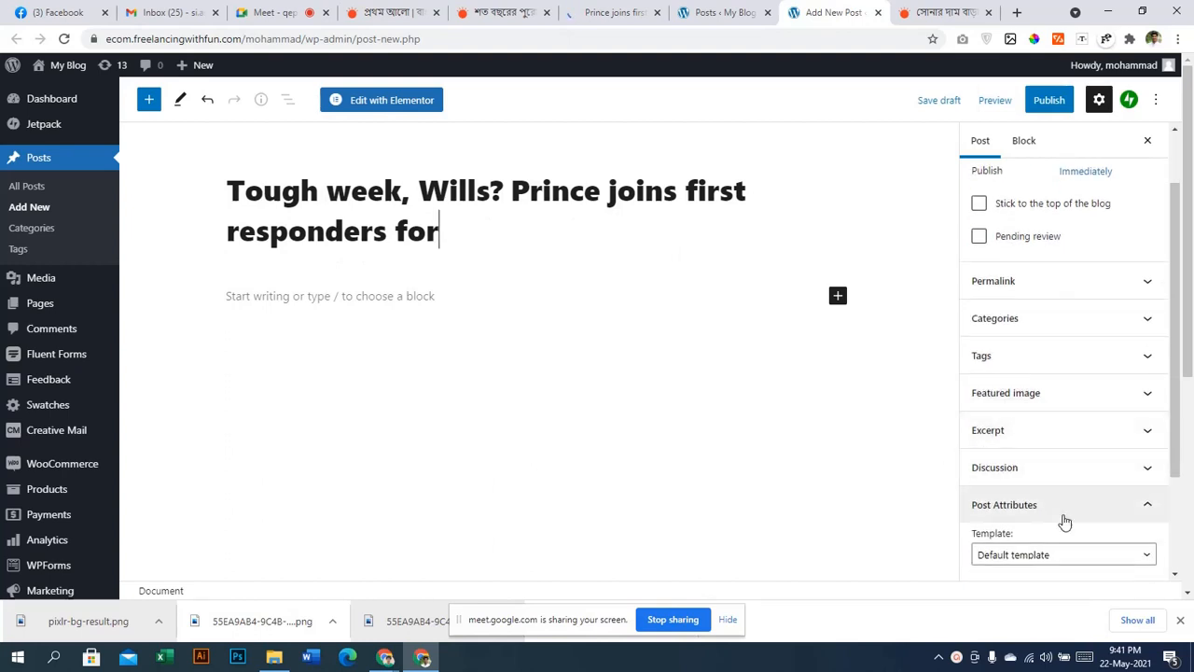
scroll(1064, 479, "down", 1)
Set the post's template to Elementor Canvas under Post Attributes
left_click(1065, 479)
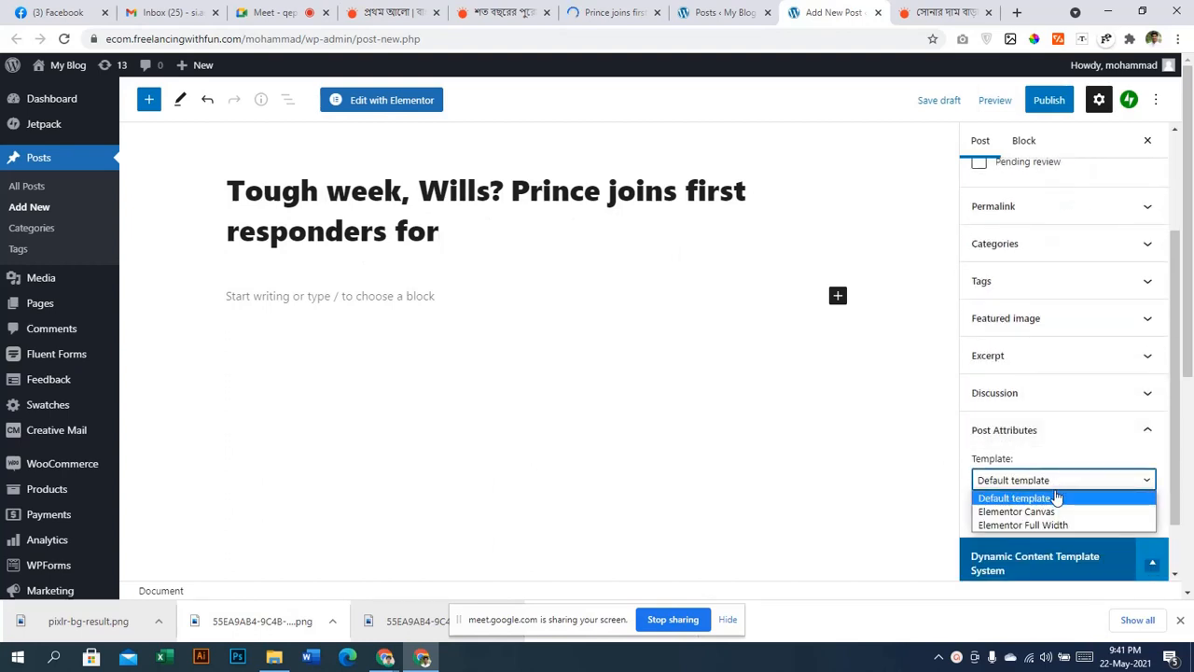
left_click(1055, 497)
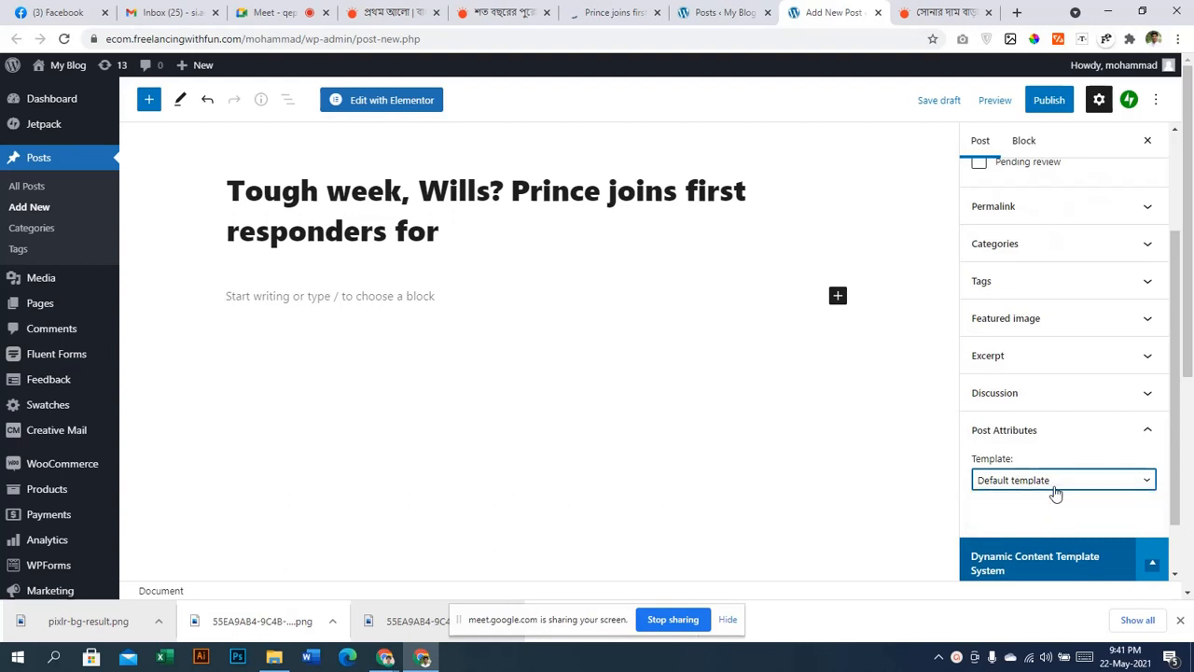
left_click(1057, 485)
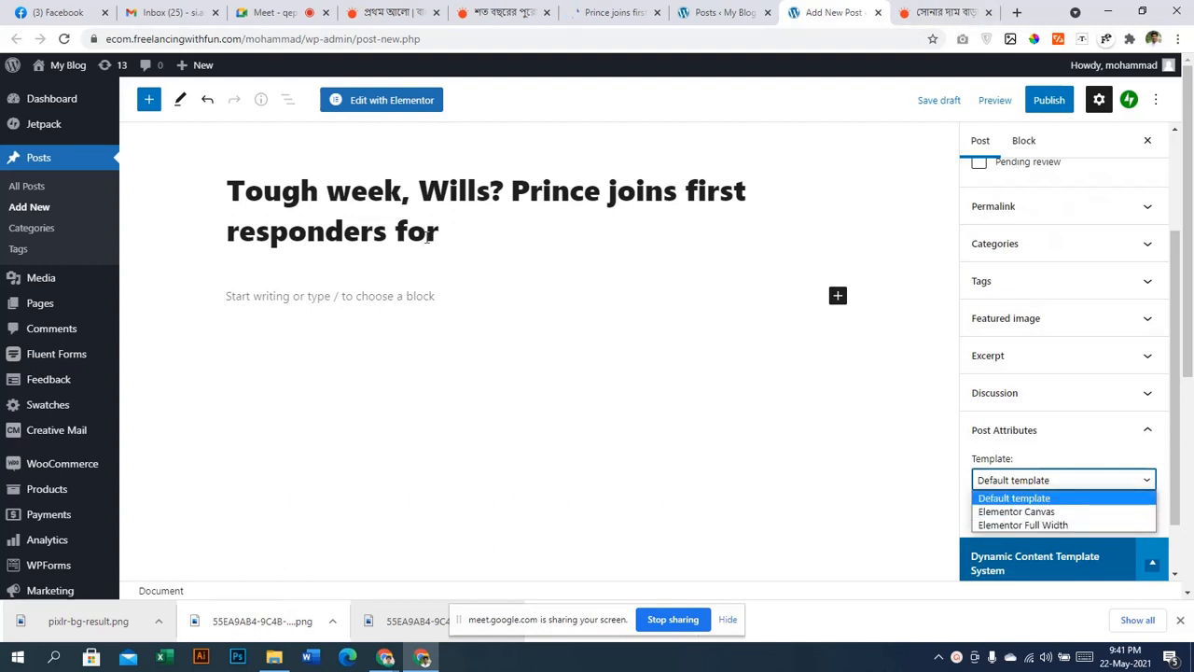
left_click(476, 233)
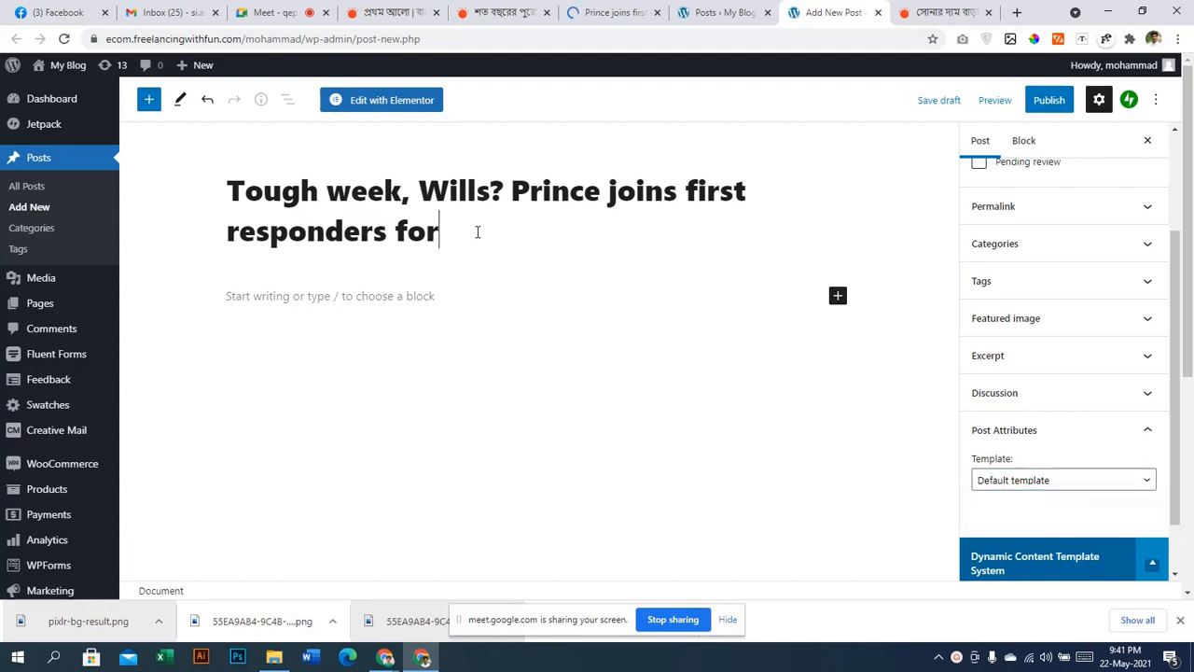
left_click(994, 479)
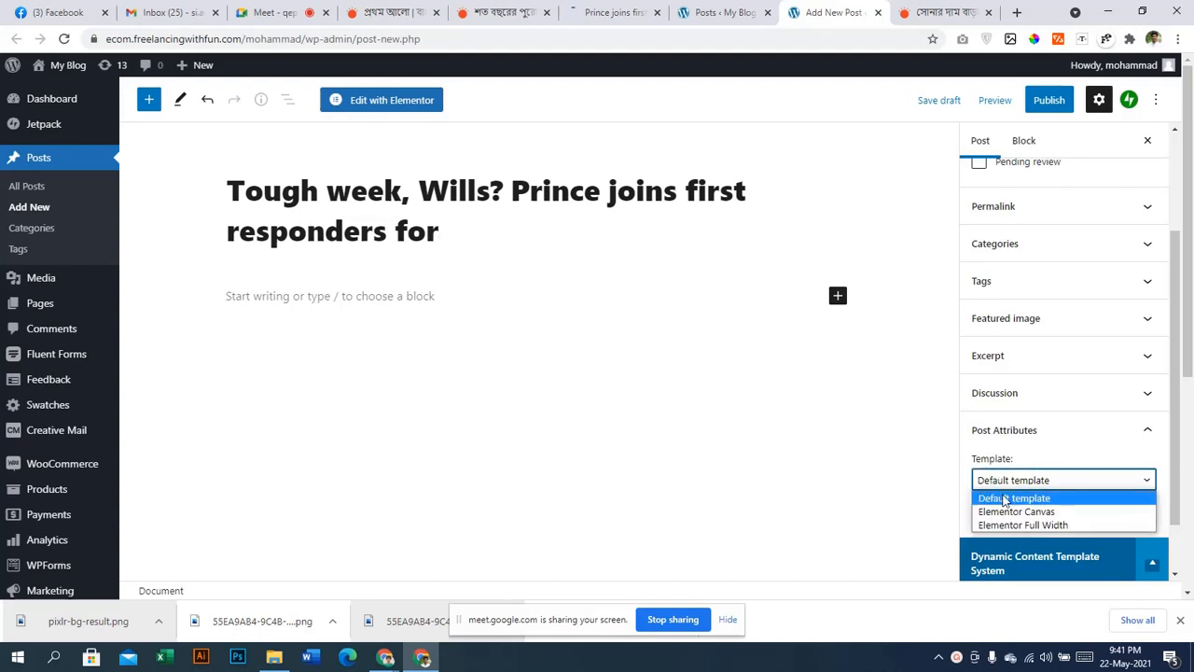
left_click(1013, 512)
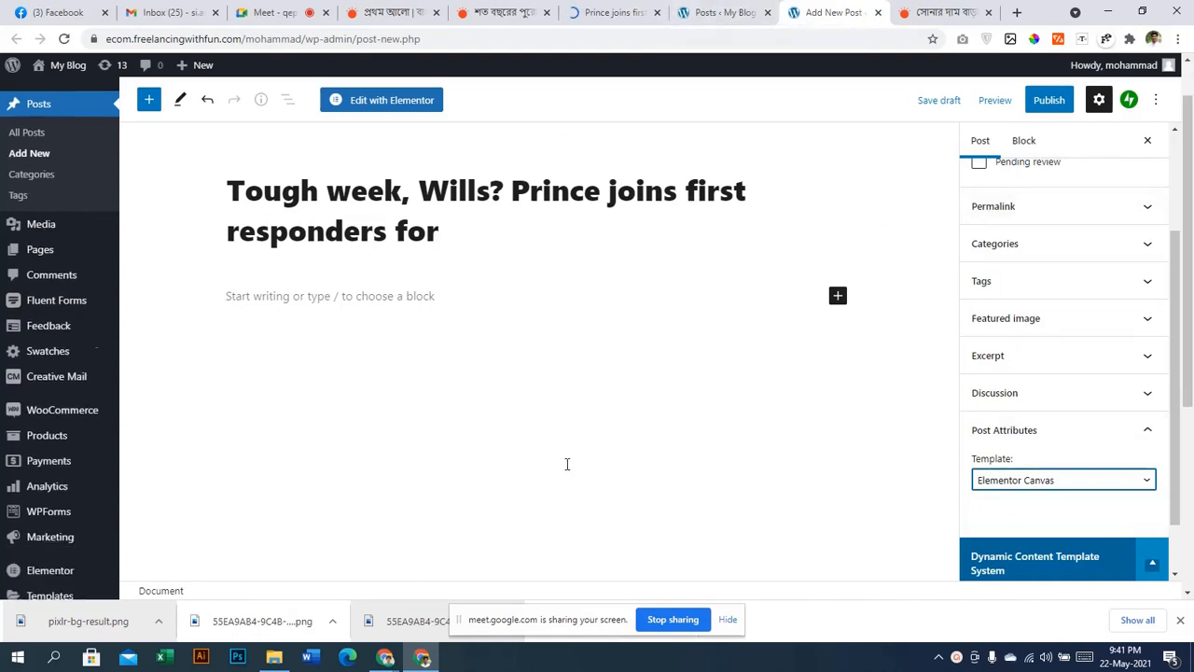
left_click(494, 242)
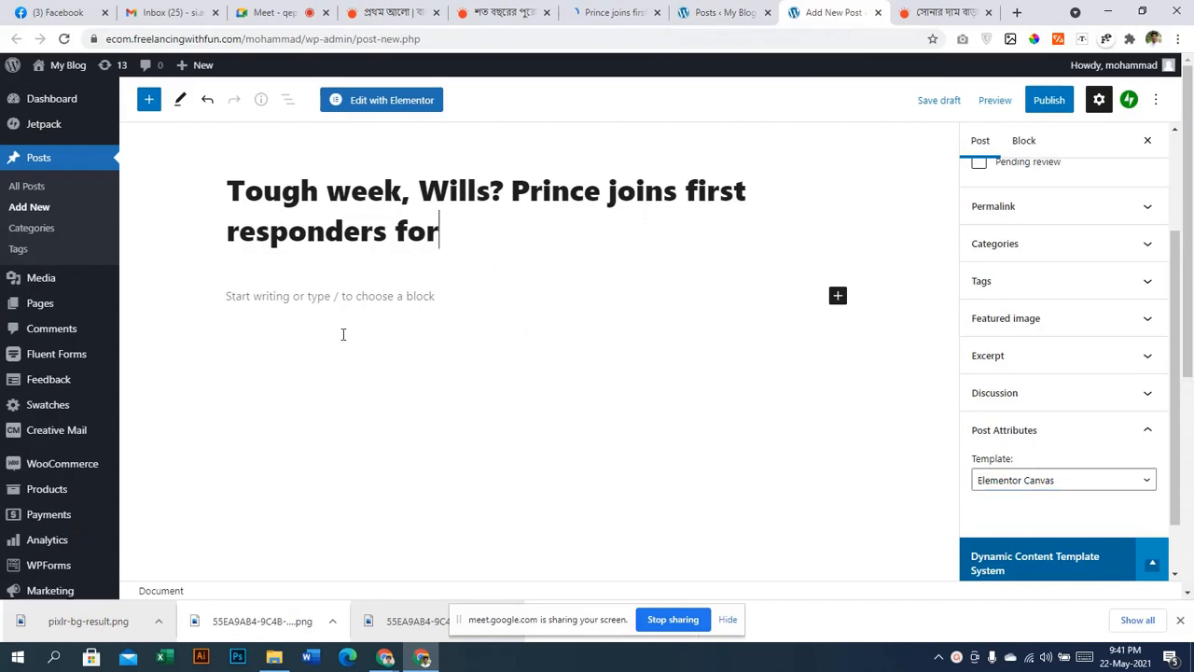
Select the Daily Mail article body from 'Prince William' through '…death on April 9.'
left_click(294, 285)
left_click(616, 12)
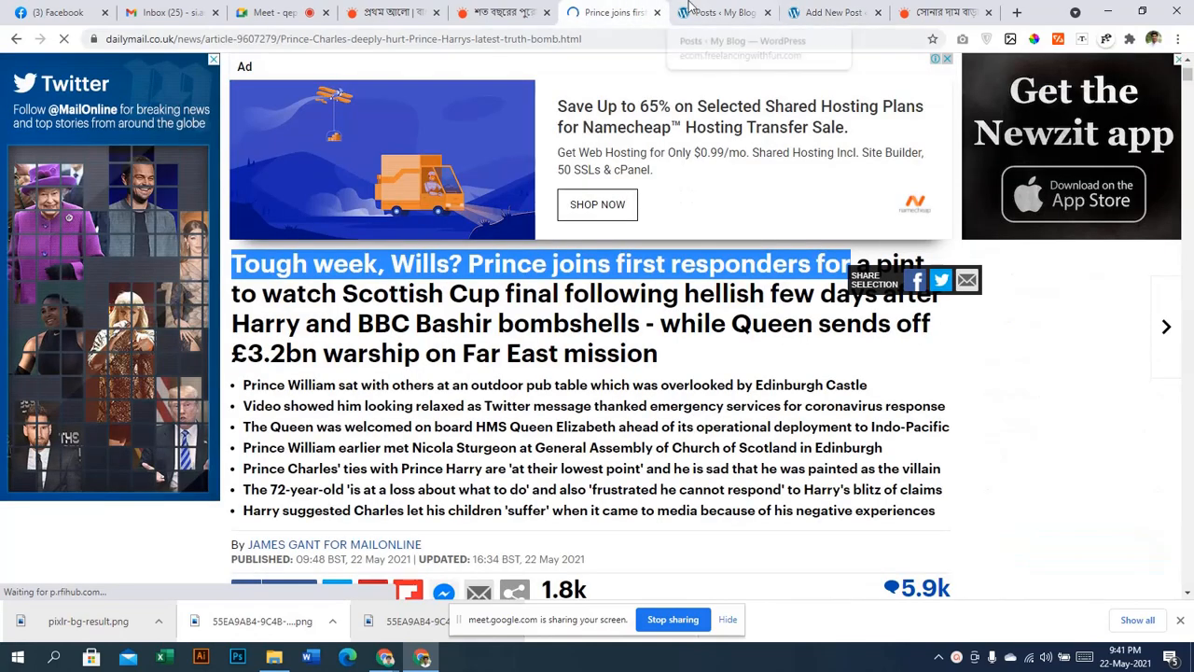
scroll(403, 344, "down", 5)
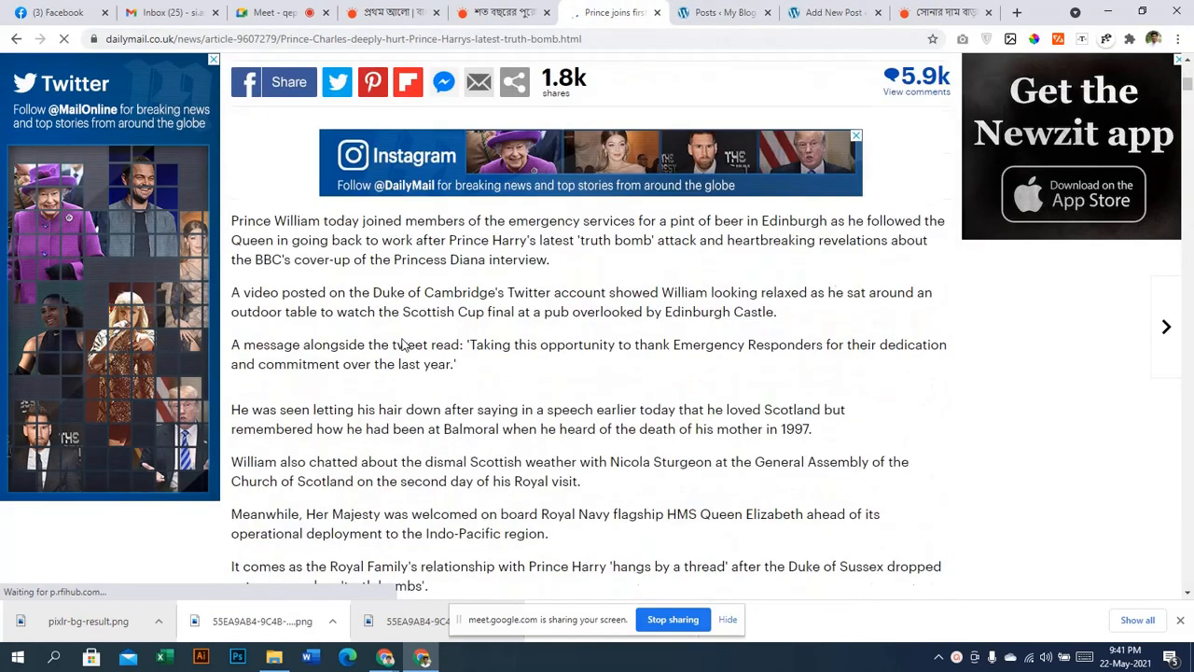
left_click_drag(232, 133, 392, 320)
scroll(444, 403, "down", 5)
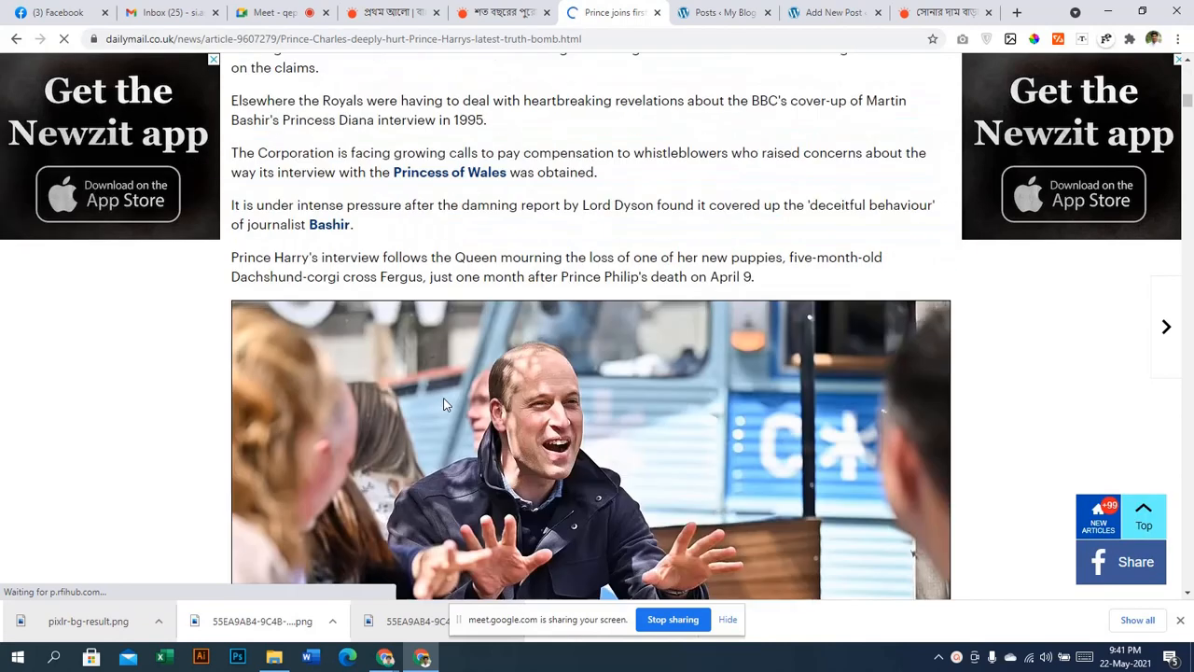
left_click_drag(444, 403, 777, 284)
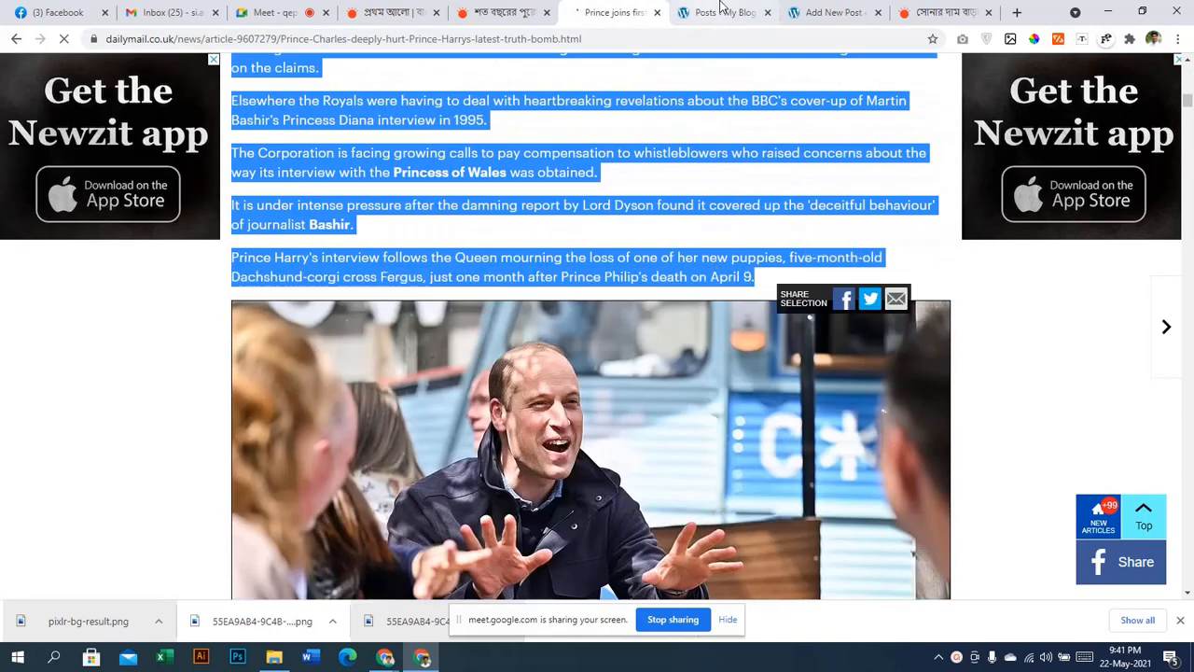
Paste the copied article text into the new post's body
left_click(723, 9)
left_click(562, 12)
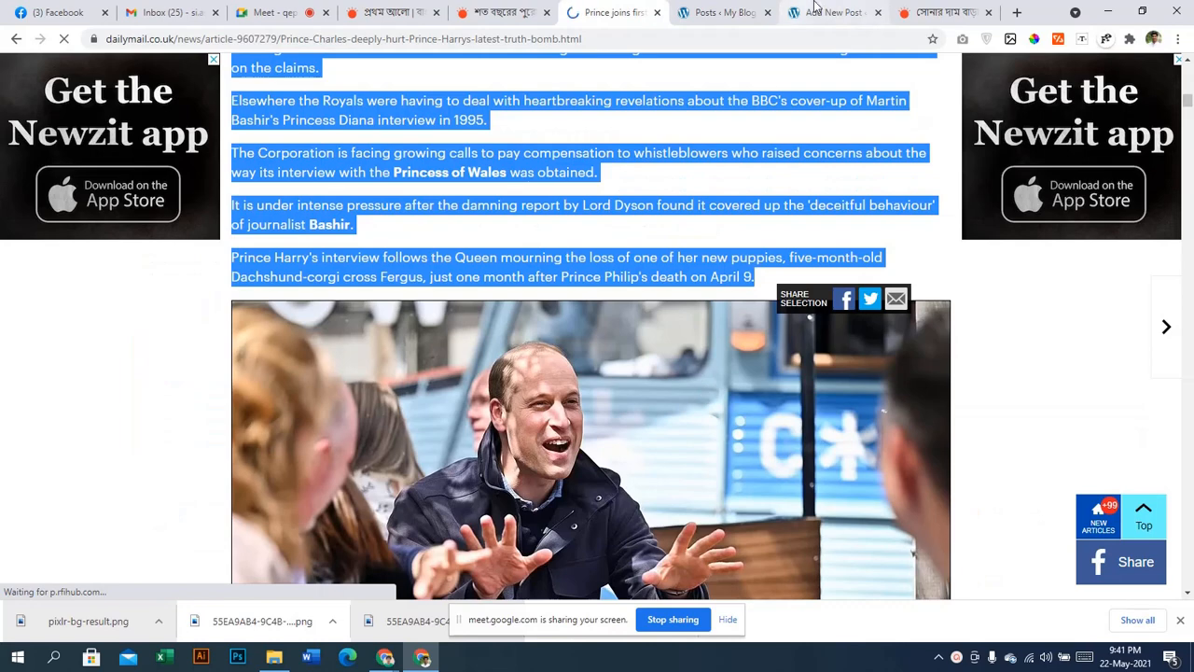
left_click(814, 9)
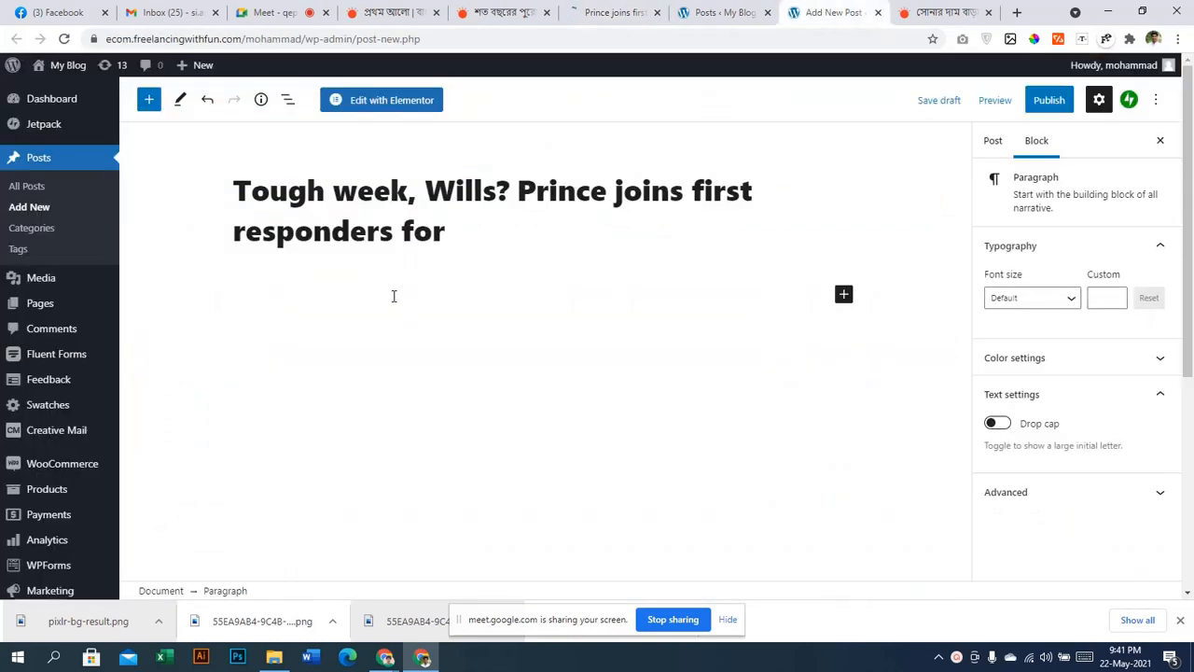
key("ctrl+v")
scroll(648, 426, "up", 15)
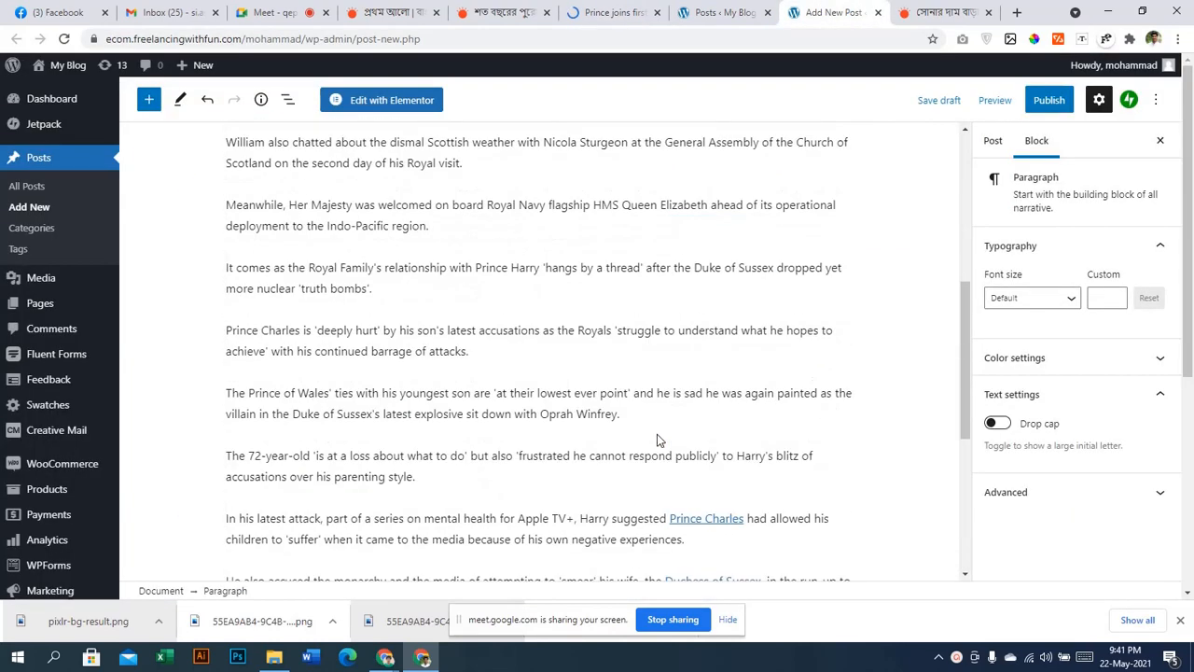
scroll(653, 429, "down", 15)
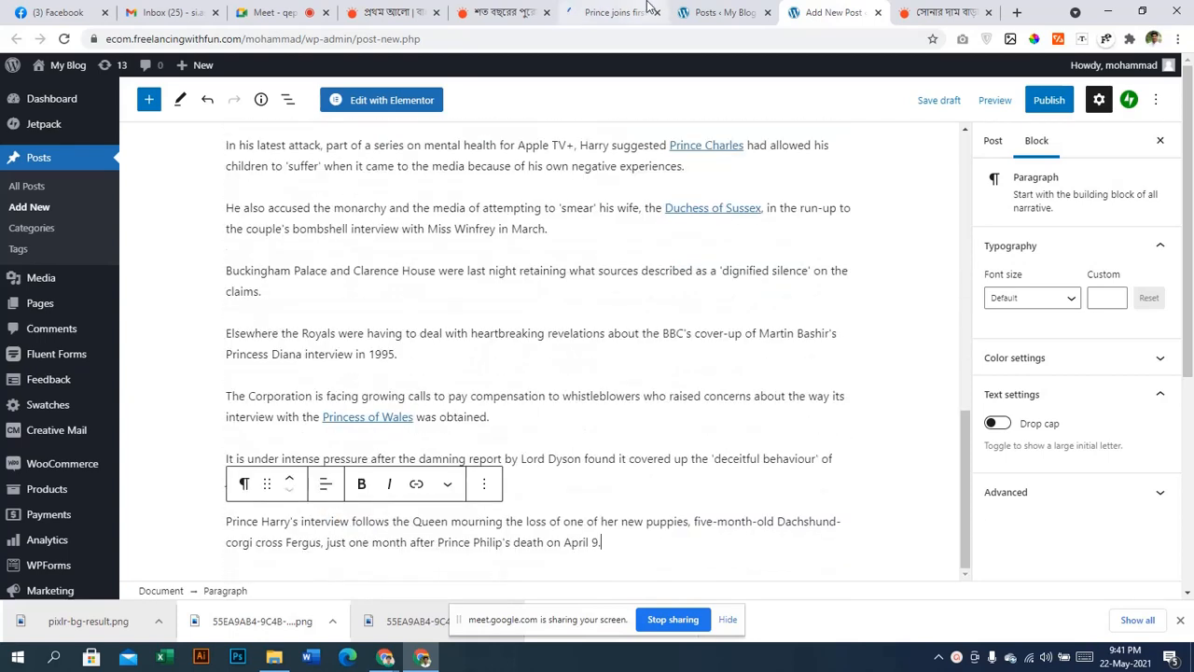
left_click(612, 12)
Try saving the article's Prince William photo as a PNG
right_click(545, 447)
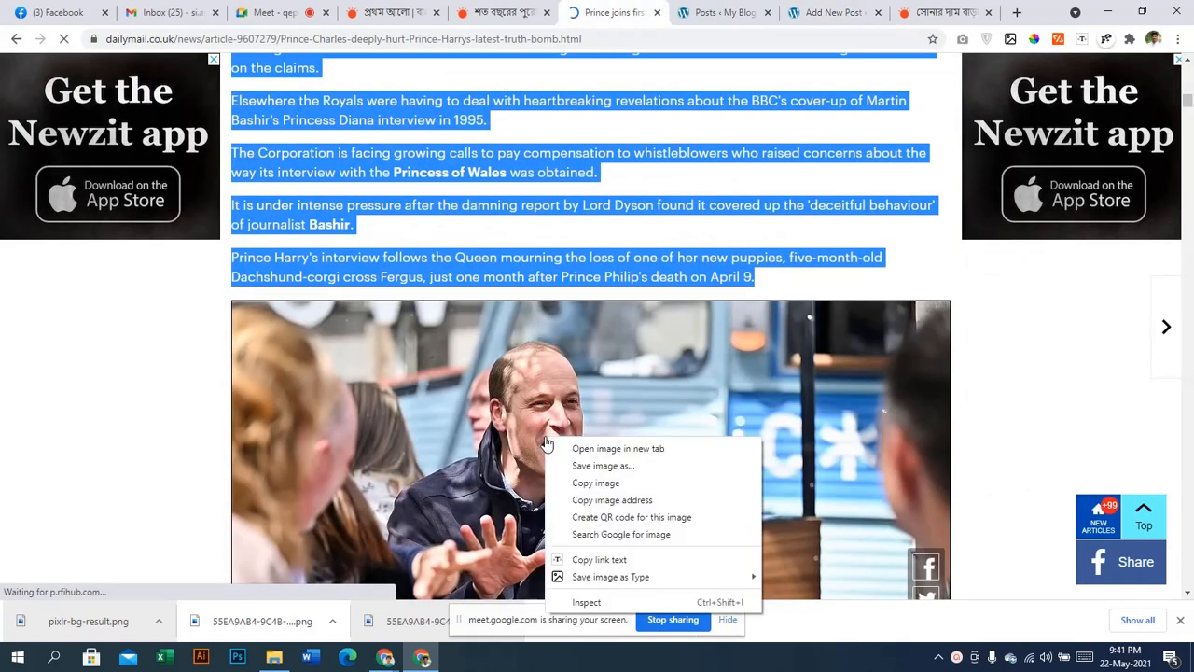
mouse_move(627, 579)
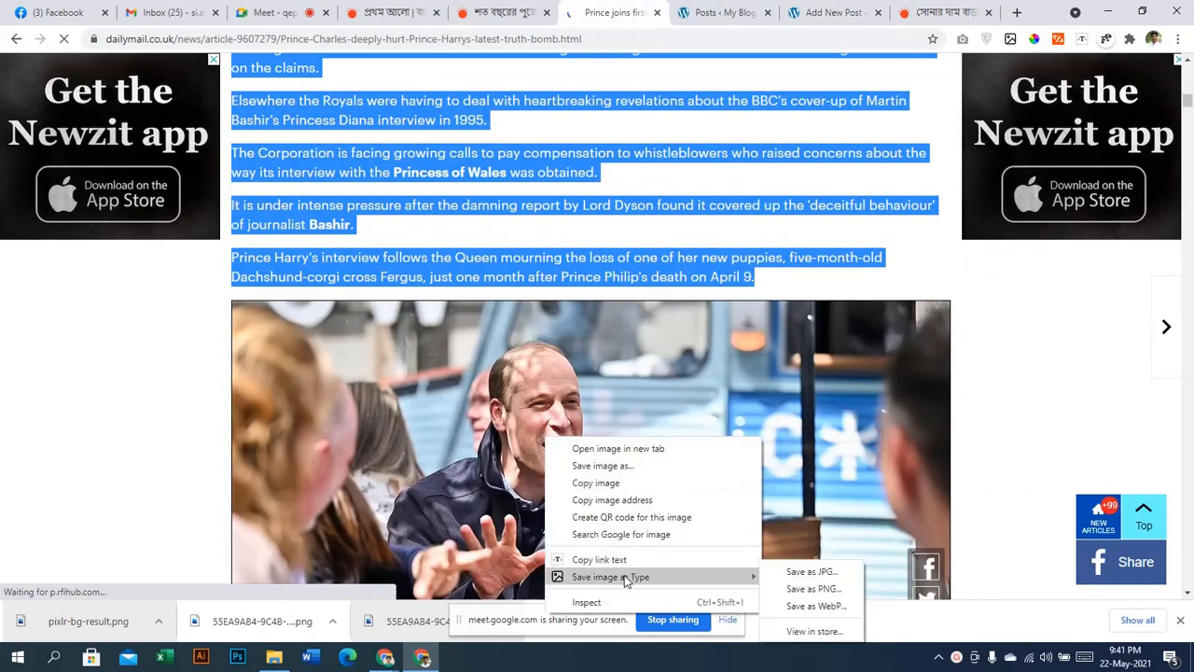
left_click(774, 589)
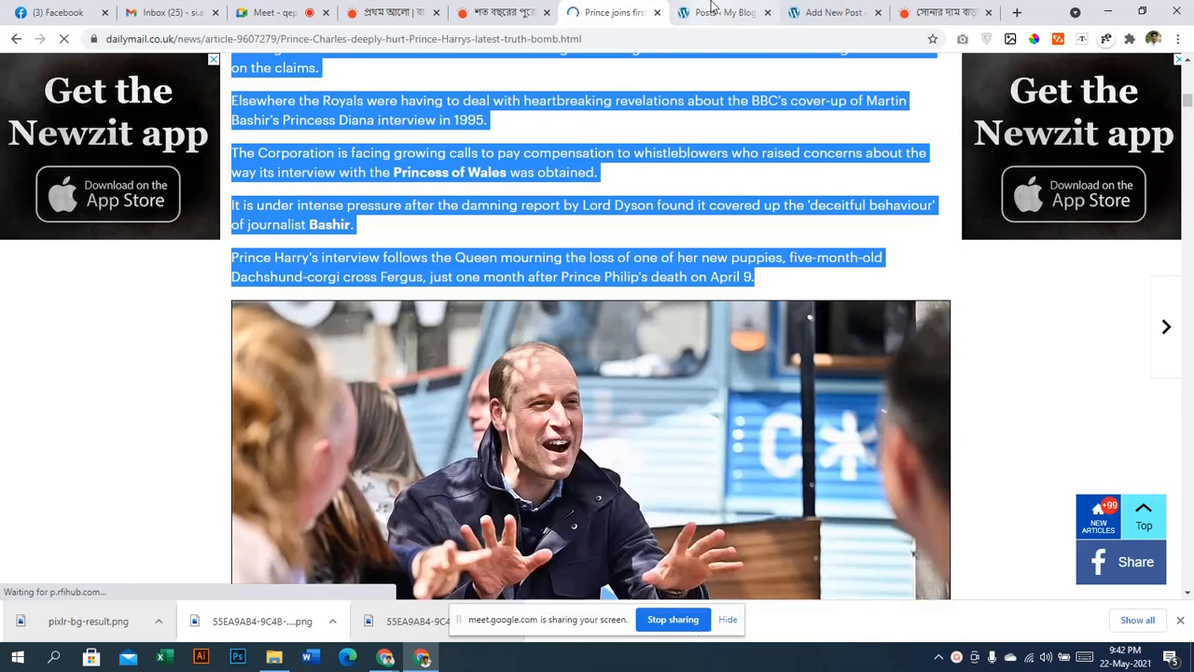
Return to the Add New Post editor and review the pasted article paragraphs
left_click(713, 9)
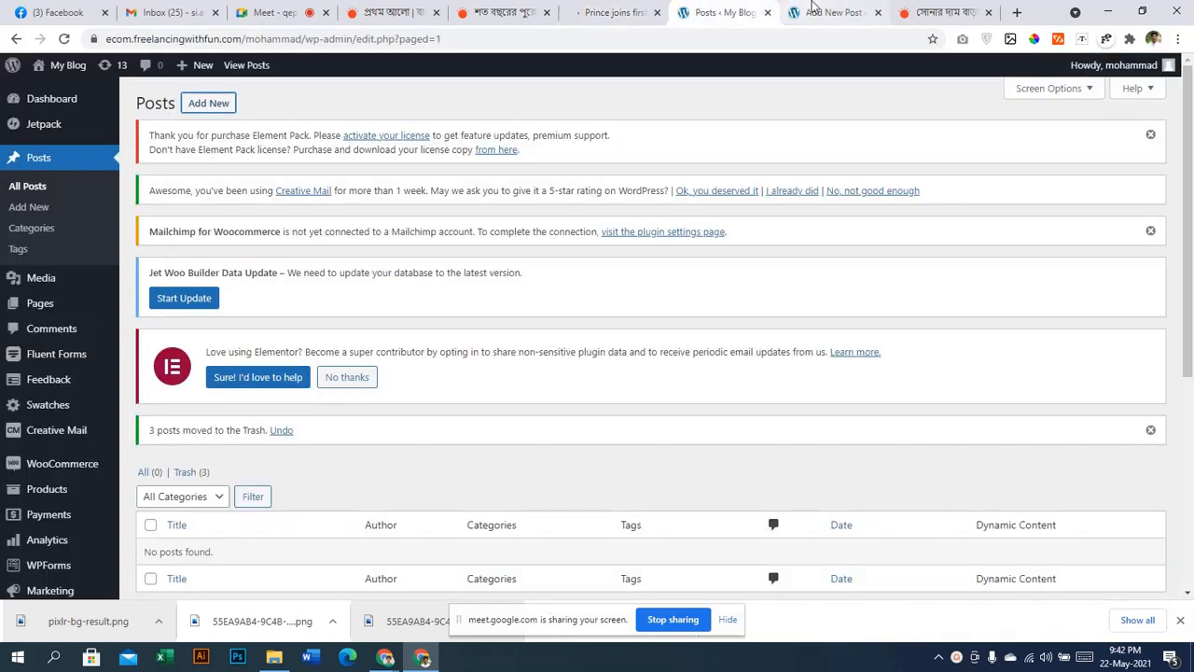
left_click(811, 9)
scroll(591, 304, "down", 3)
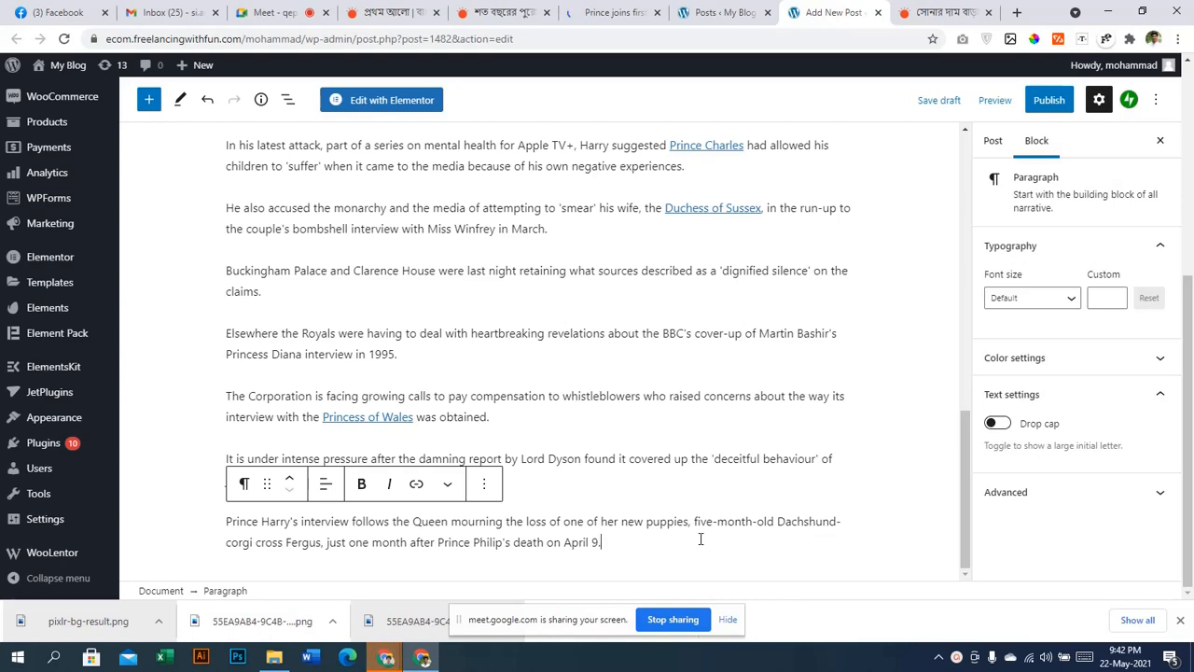
scroll(697, 532, "up", 5)
scroll(692, 509, "down", 5)
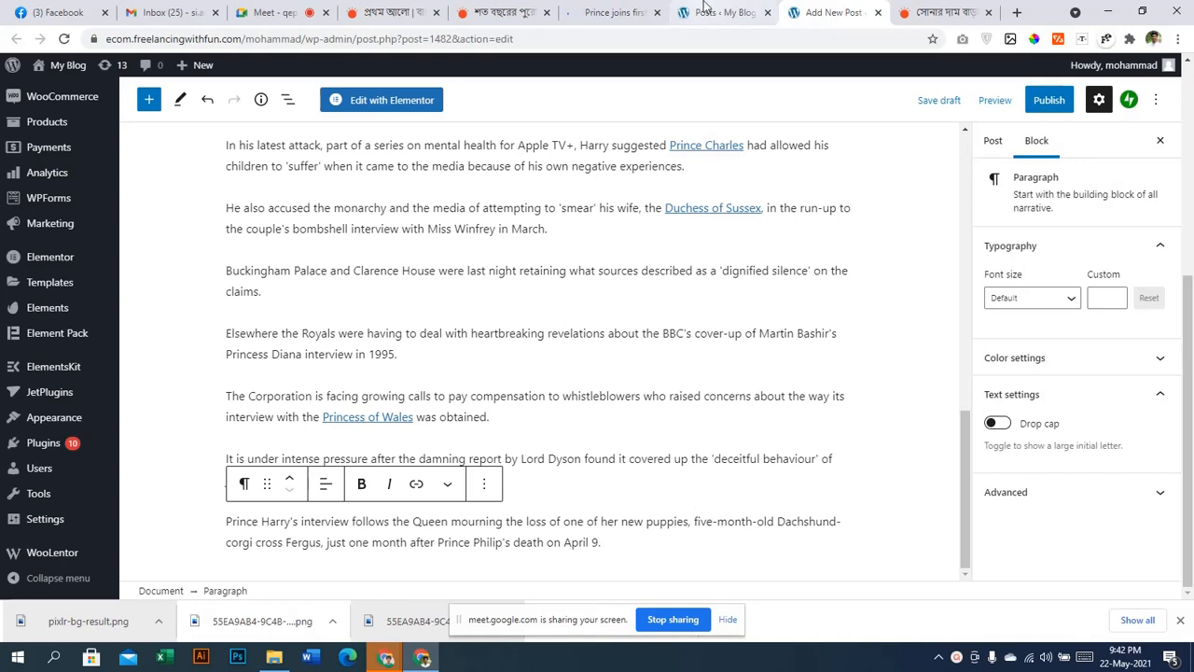
Retry saving William's photo through the image-type save options
left_click(611, 12)
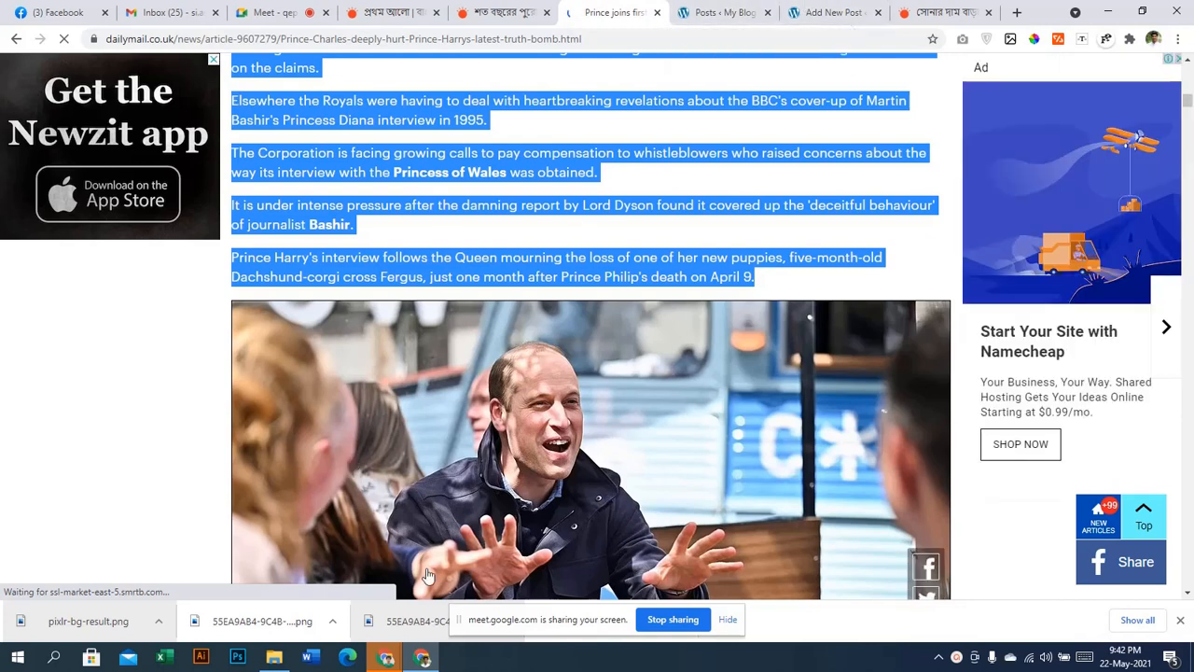
right_click(559, 411)
mouse_move(653, 549)
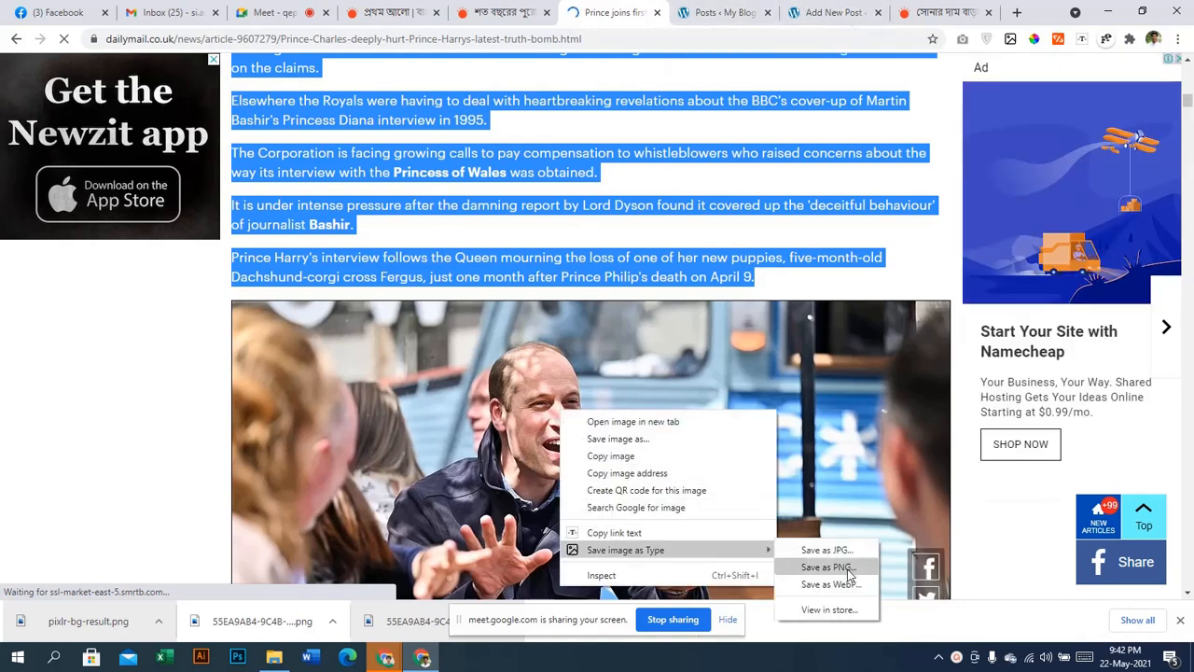
left_click(847, 553)
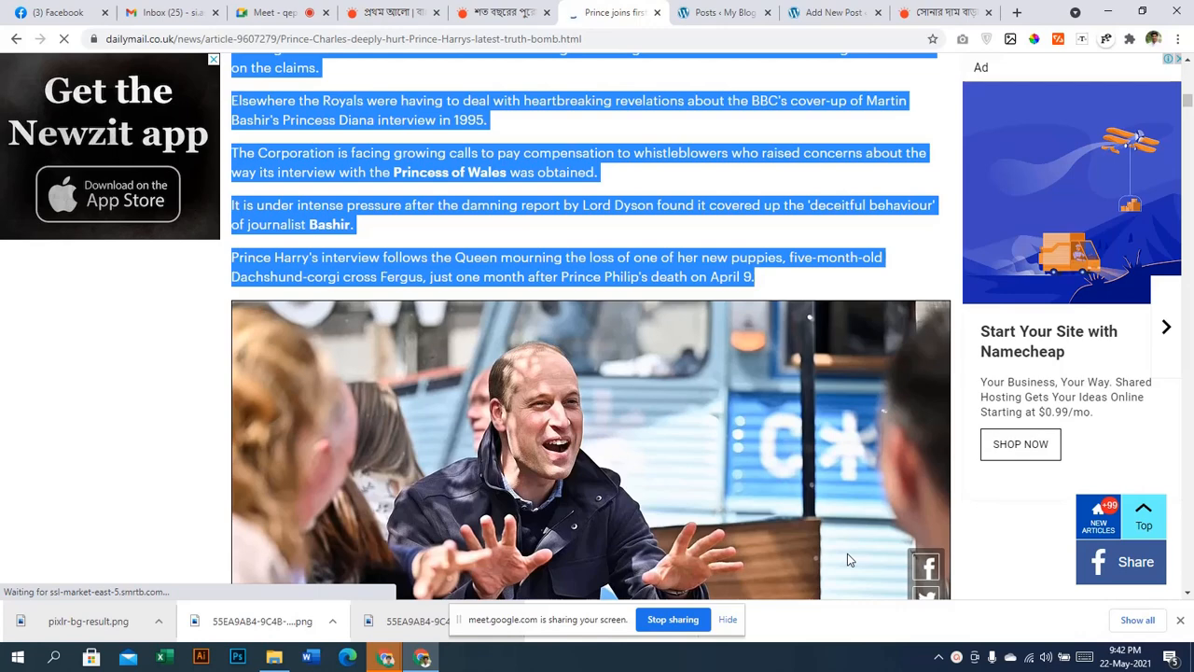
scroll(687, 494, "down", 2)
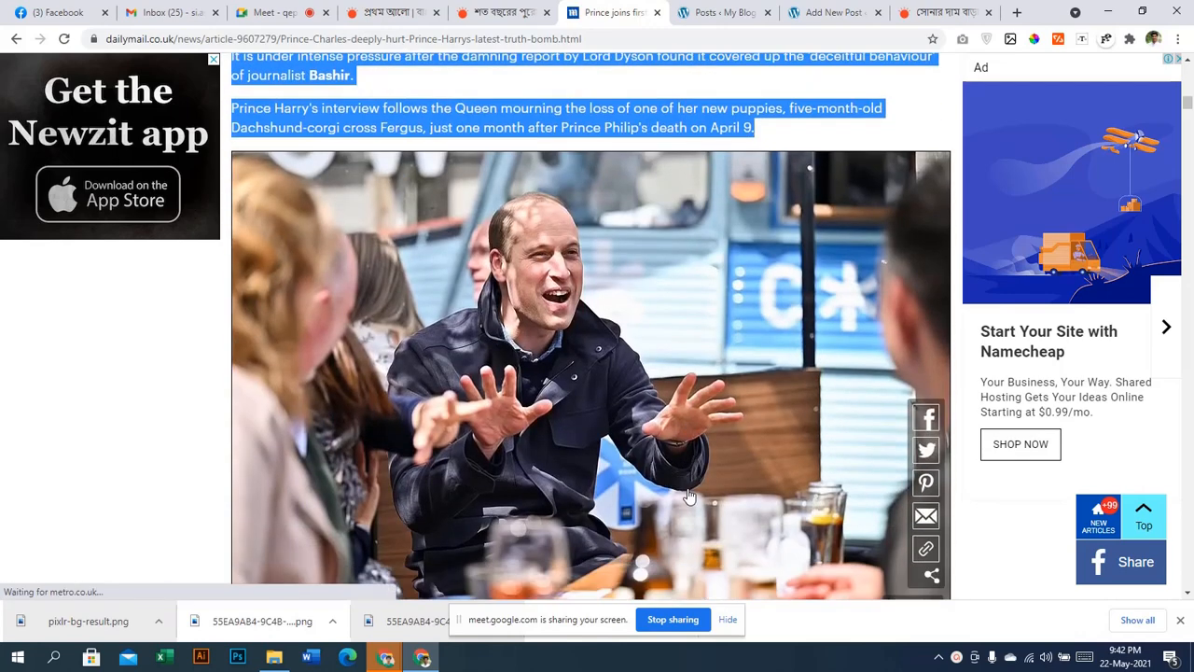
scroll(687, 493, "down", 5)
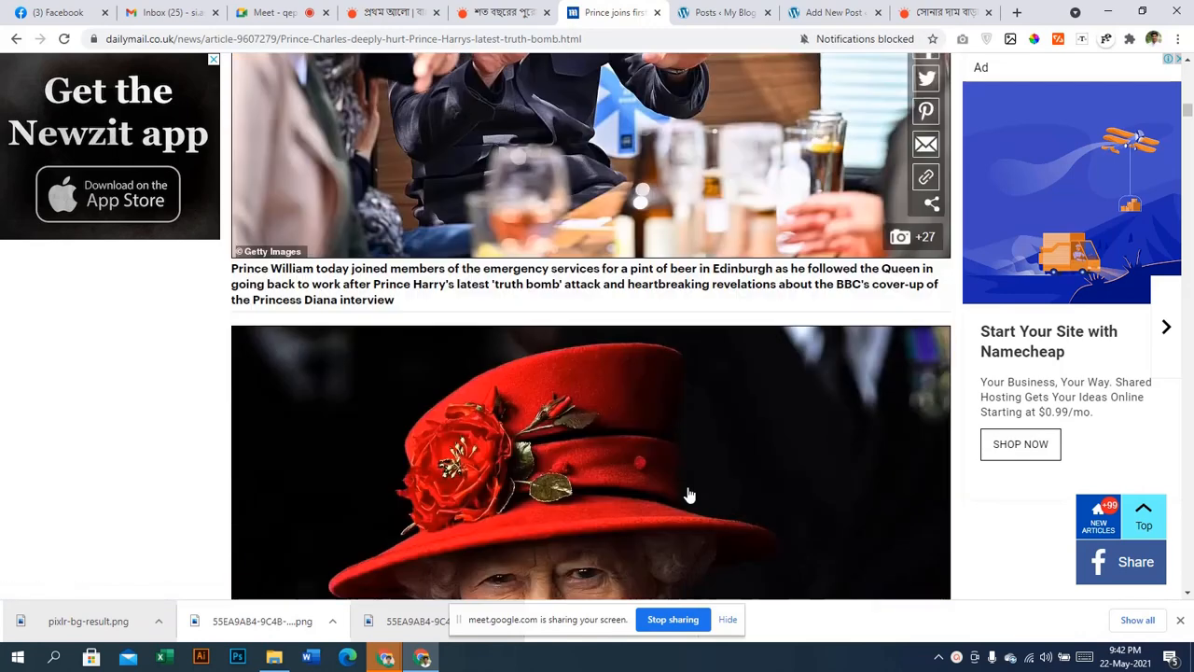
scroll(488, 328, "up", 3)
right_click(487, 321)
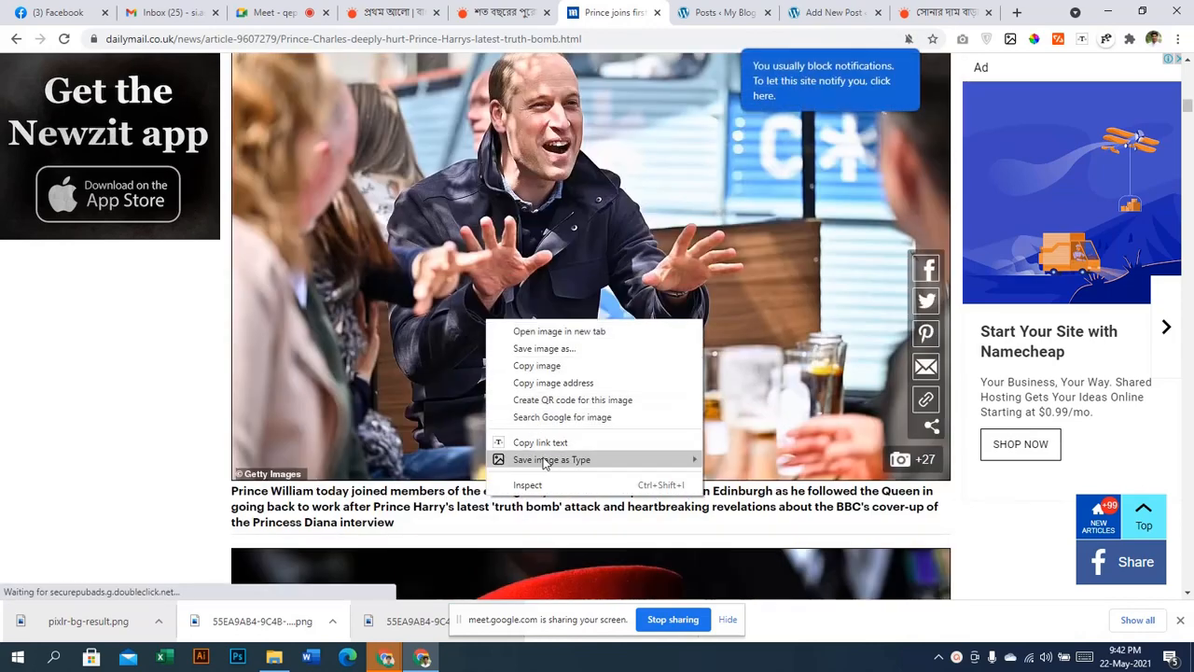
mouse_move(557, 461)
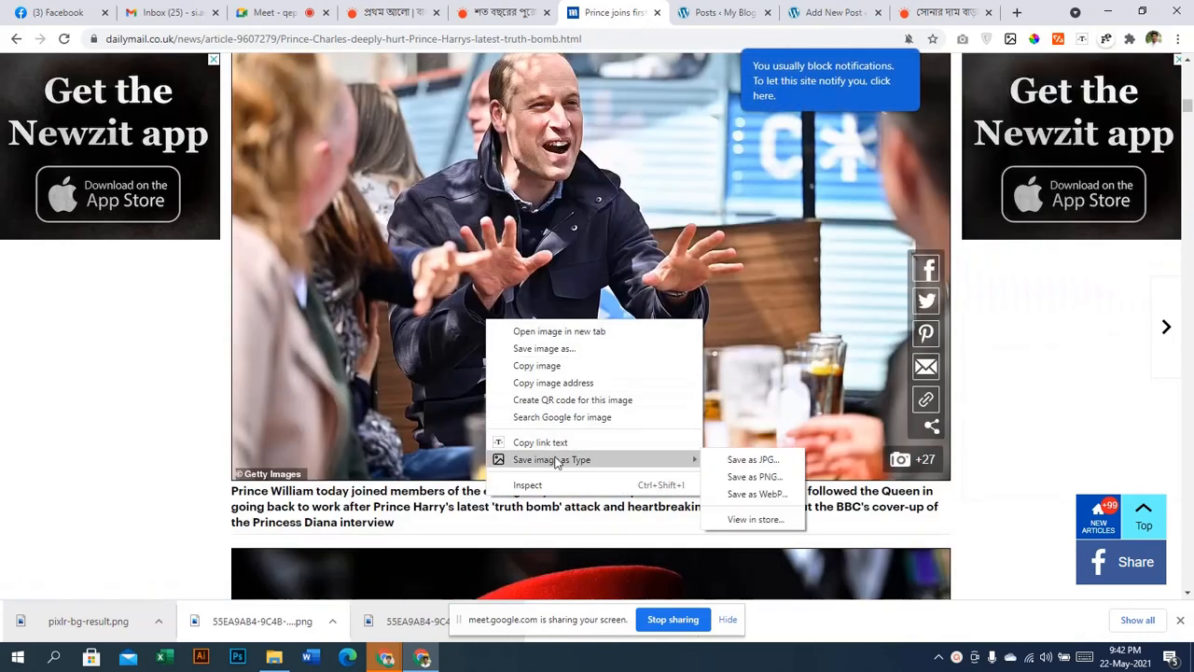
left_click(726, 469)
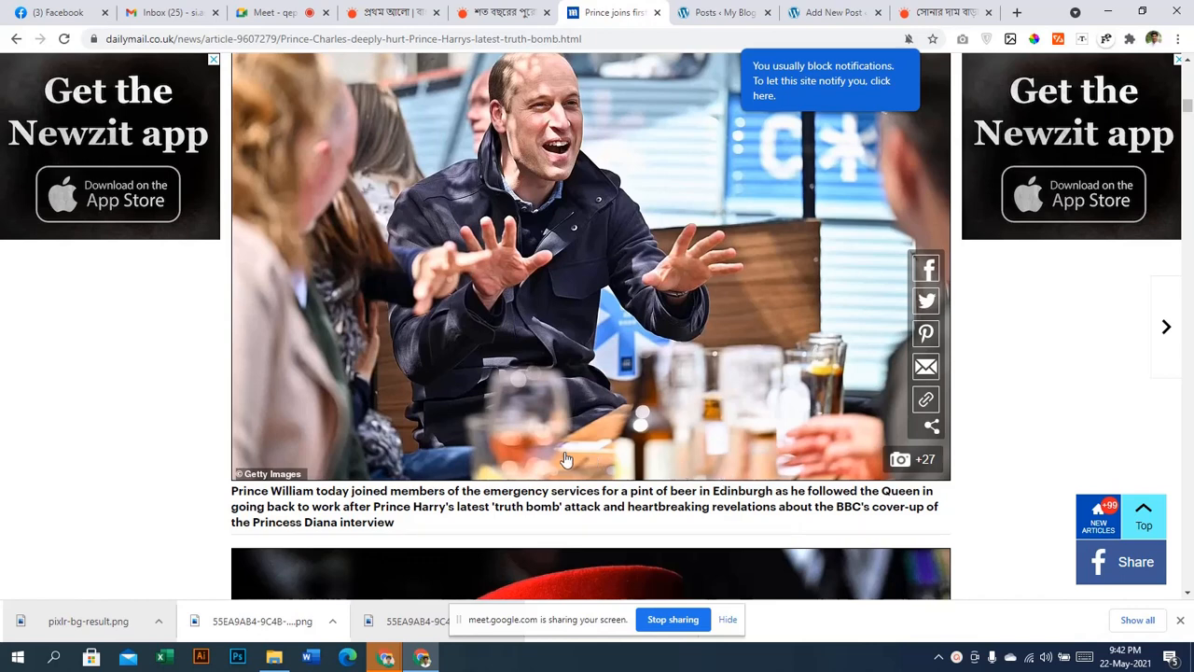
Save the Prince William photo as a JPG into Downloads via Save image as
right_click(543, 399)
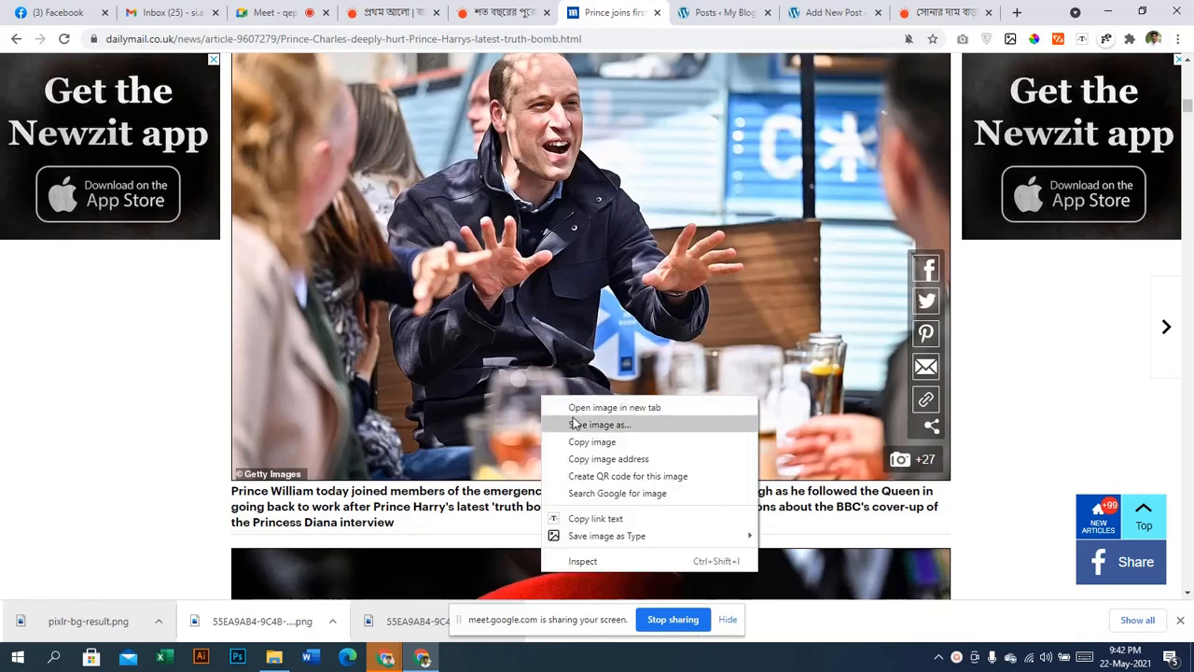
left_click(573, 424)
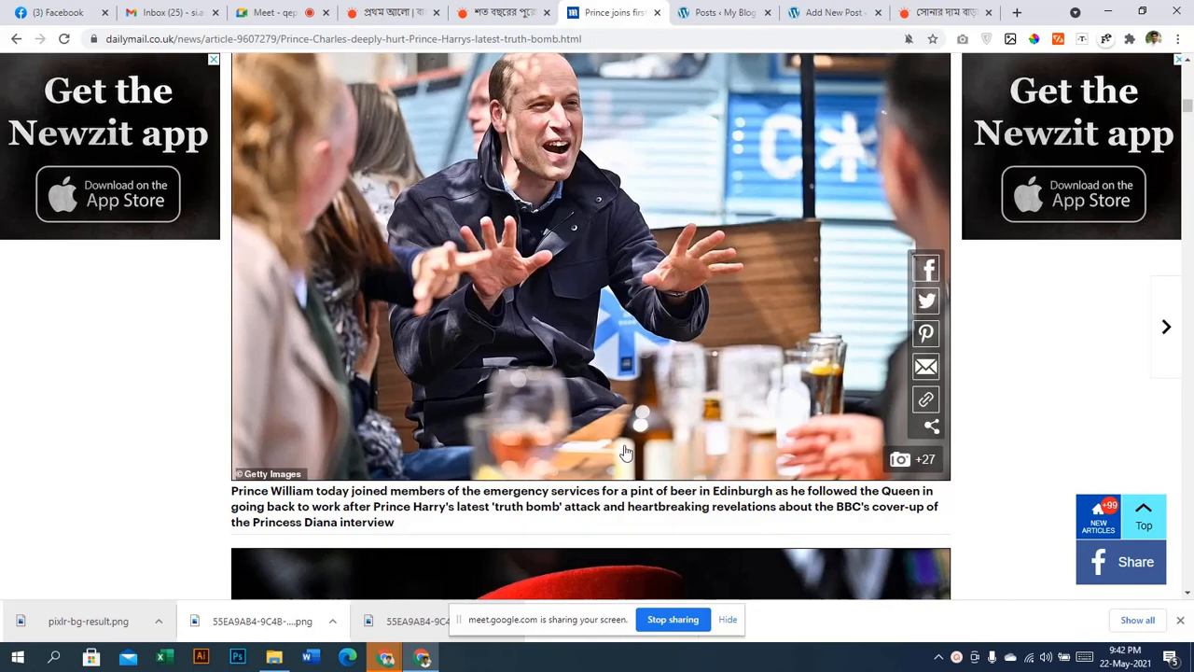
left_click(1110, 11)
left_click(1110, 11)
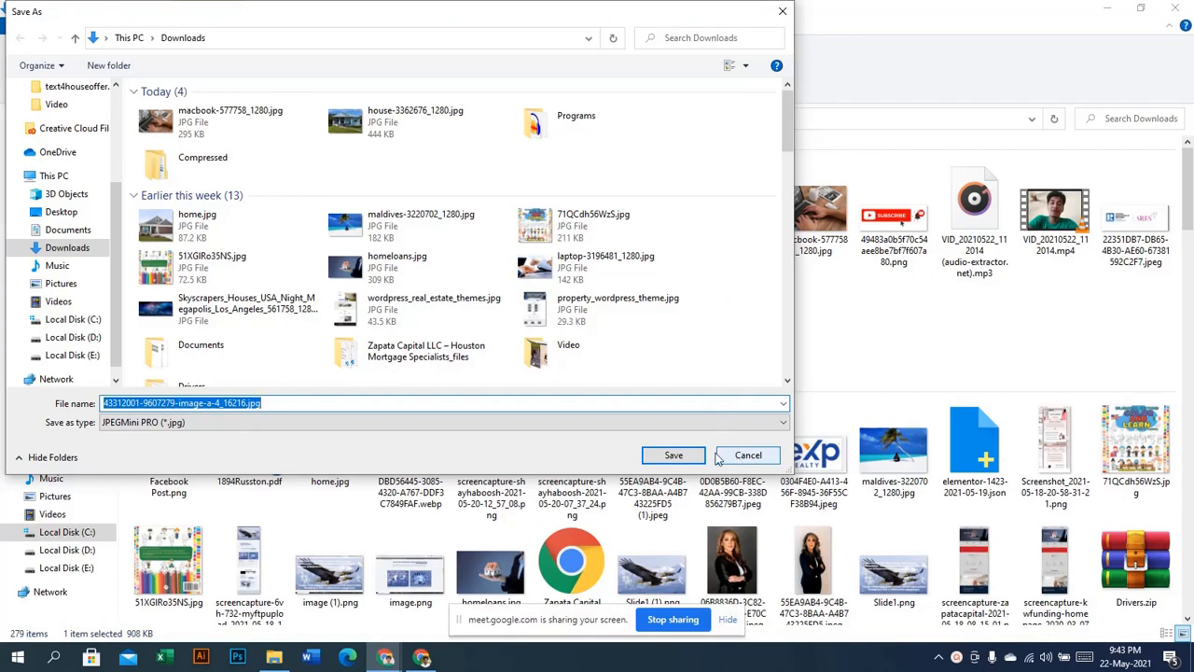
left_click(687, 456)
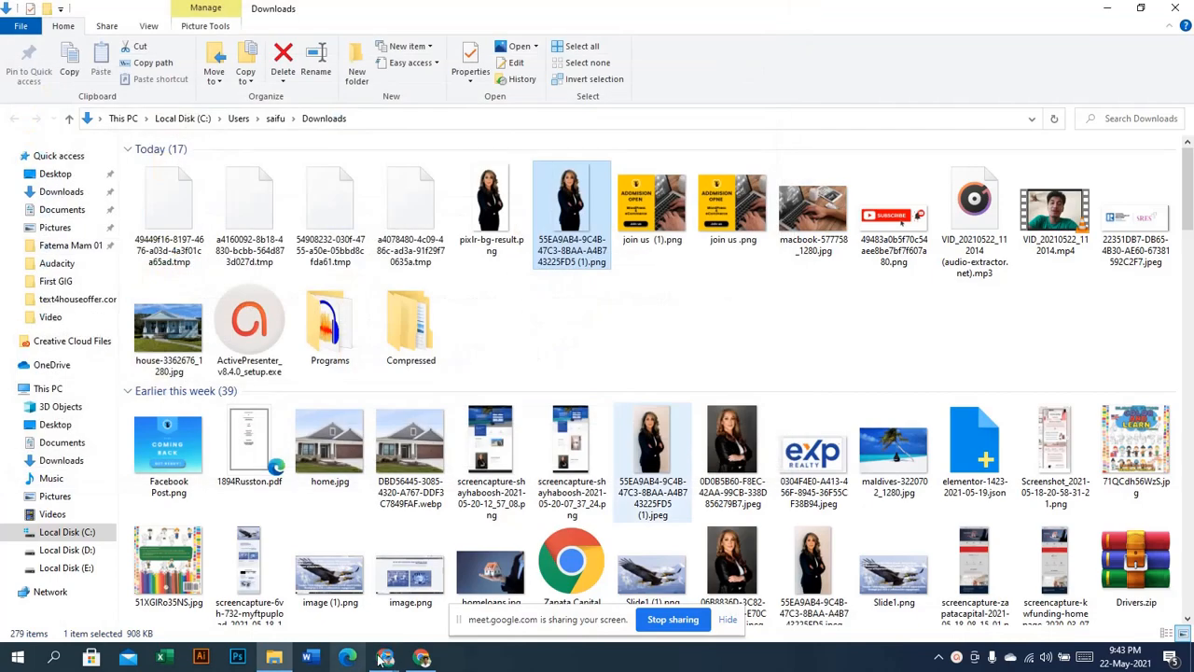
left_click(384, 658)
scroll(614, 260, "down", 5)
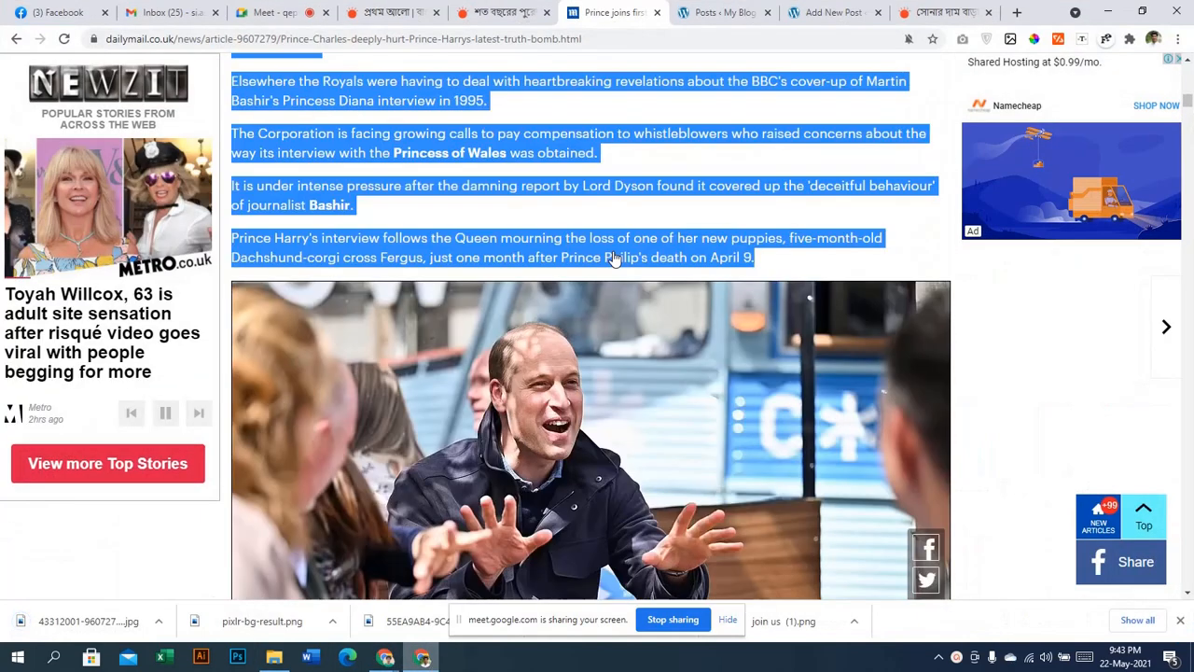
Clear the highlighted text on the Daily Mail article while scrolling through it
scroll(613, 259, "up", 4)
scroll(613, 251, "down", 6)
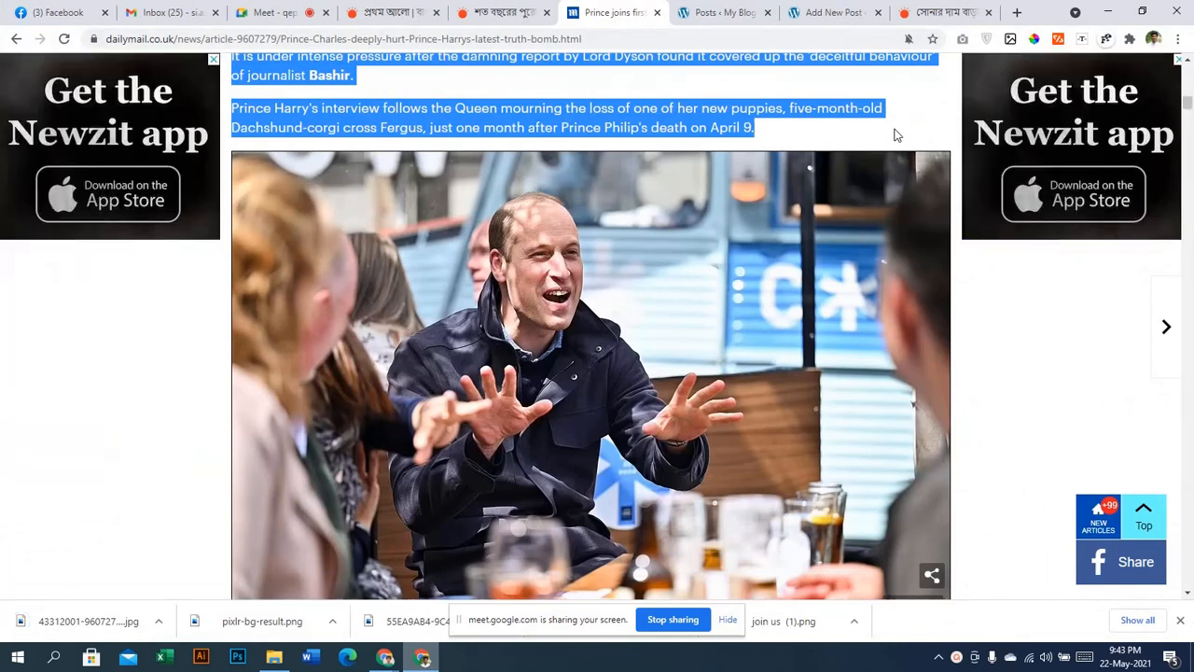
left_click(894, 136)
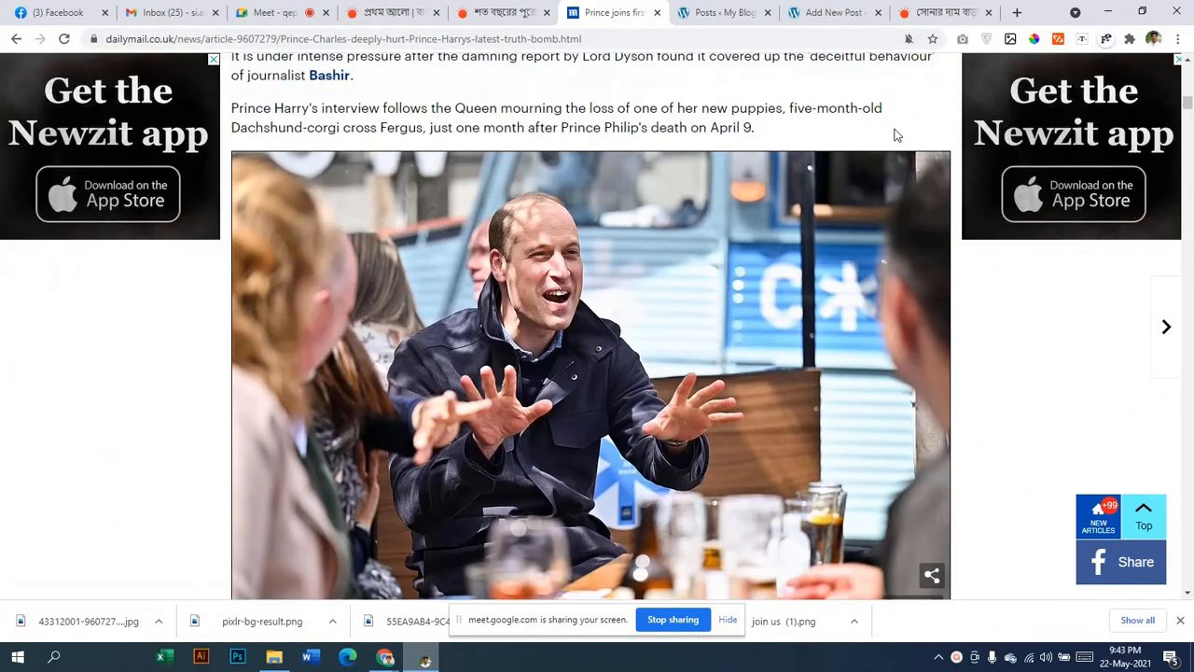
scroll(753, 382, "down", 6)
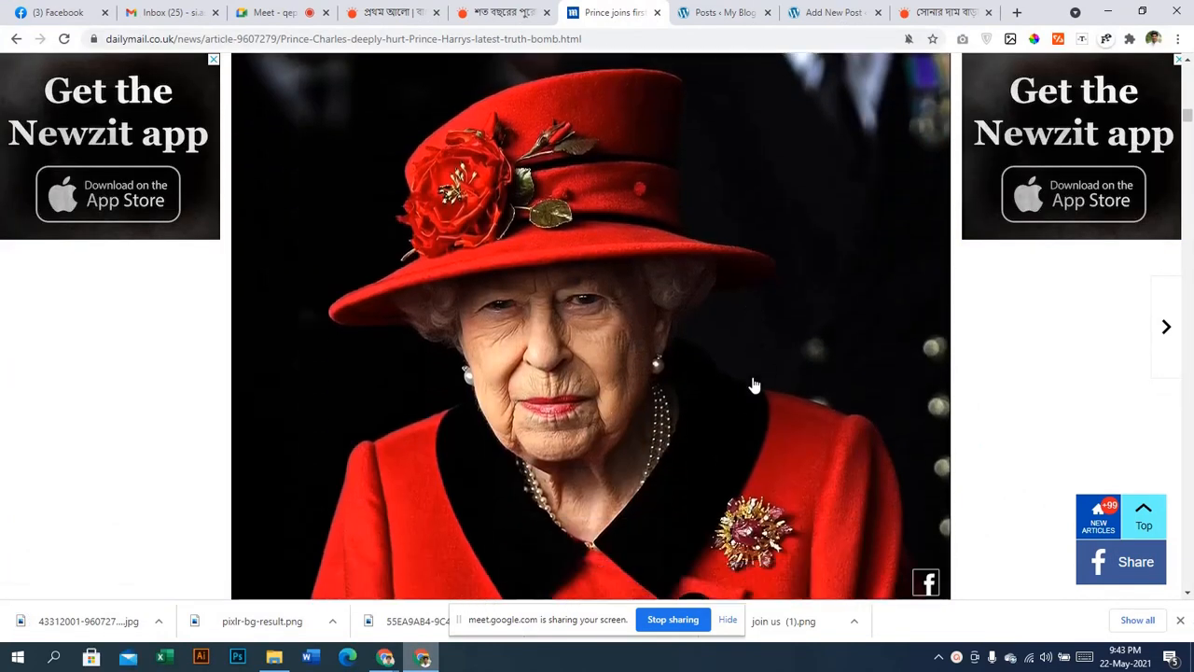
scroll(756, 382, "up", 2)
scroll(755, 382, "up", 8)
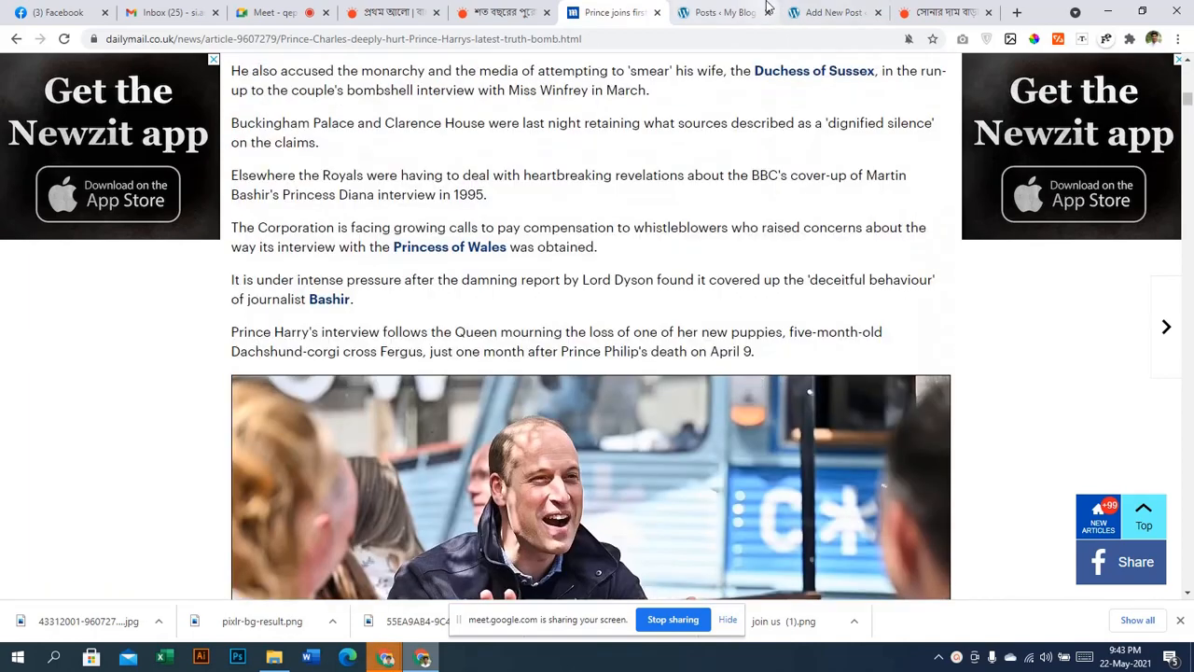
Check the draft and Posts tabs, then settle back on the Add New Post editor
left_click(824, 12)
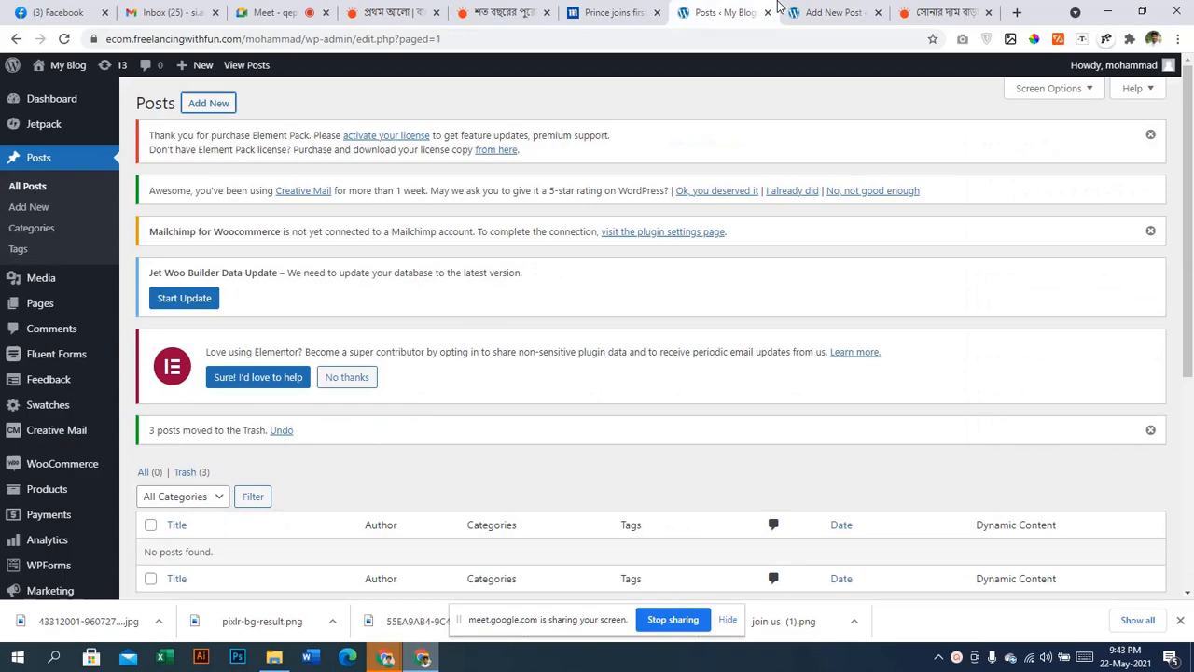
left_click(719, 12)
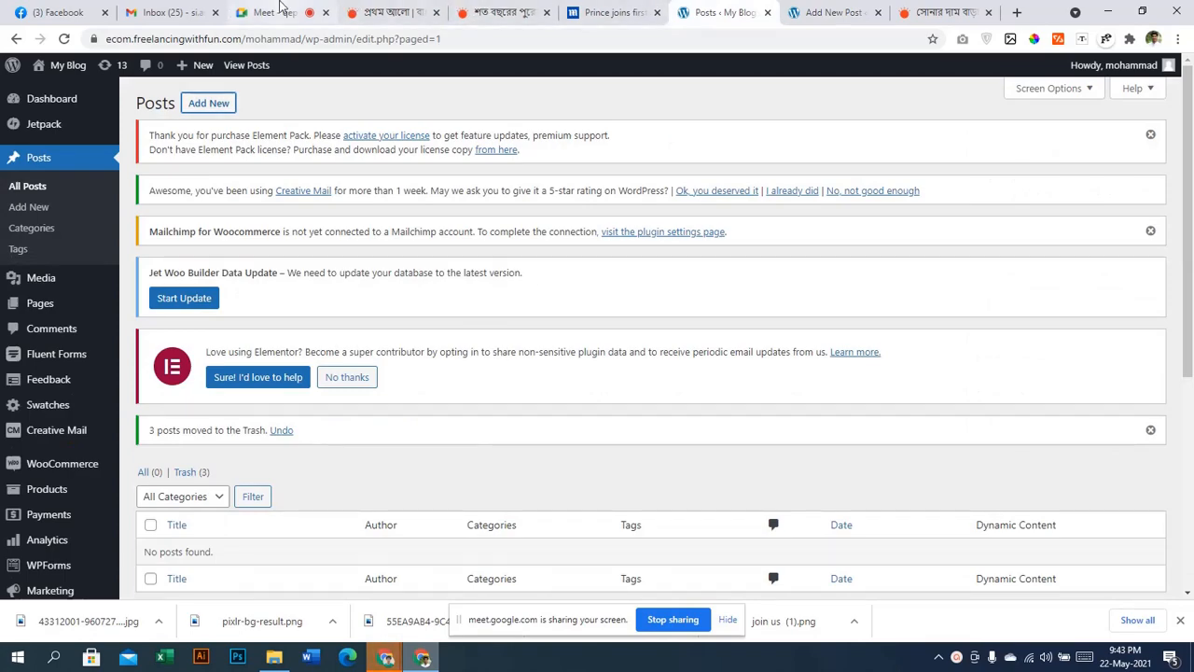
left_click(616, 11)
scroll(578, 420, "up", 5)
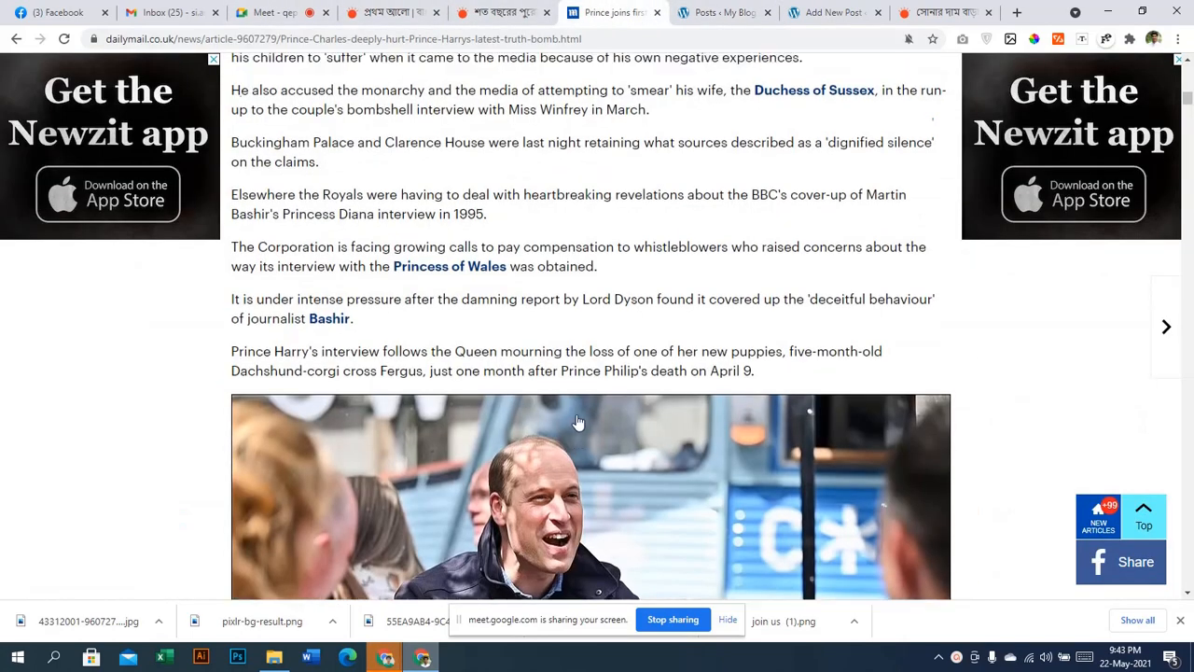
scroll(584, 415, "up", 2)
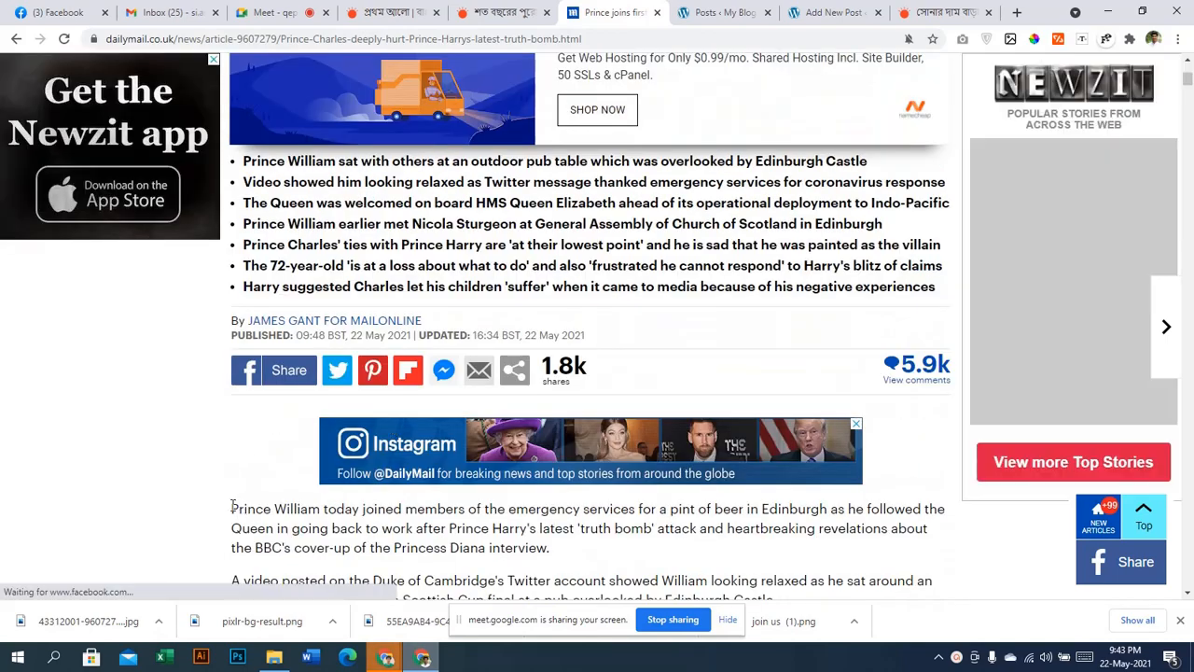
left_click_drag(232, 499, 453, 420)
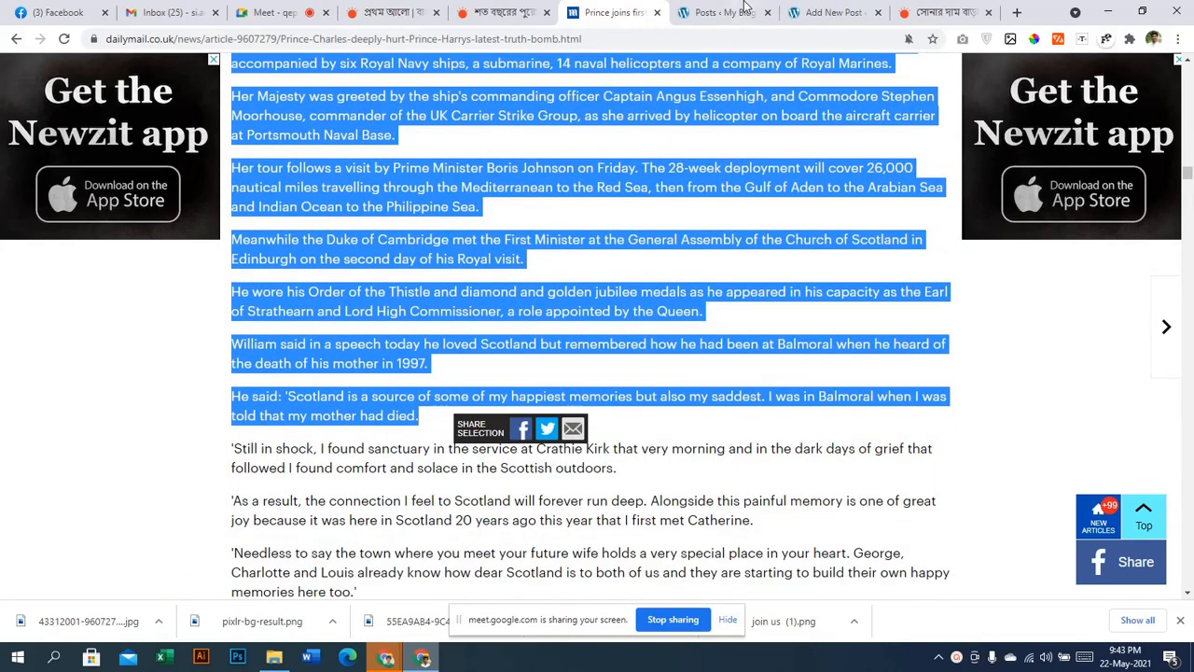
left_click(826, 12)
scroll(481, 457, "up", 5)
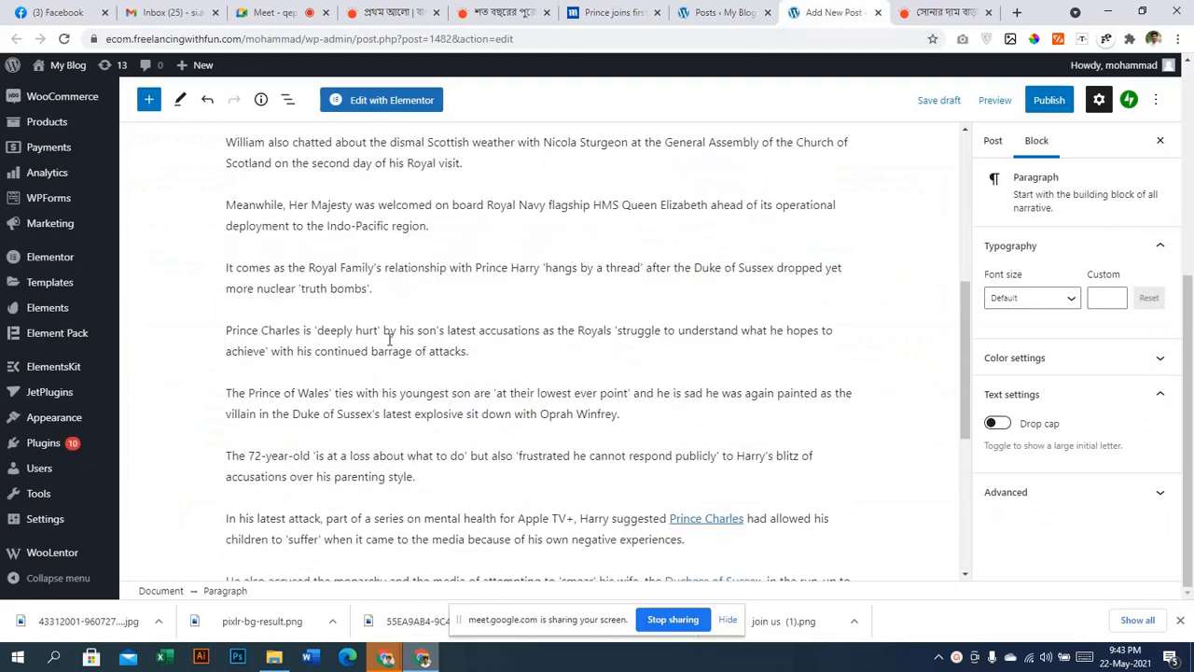
Remove the opening Prince William paragraph from the post body
scroll(390, 338, "up", 5)
left_click(392, 379)
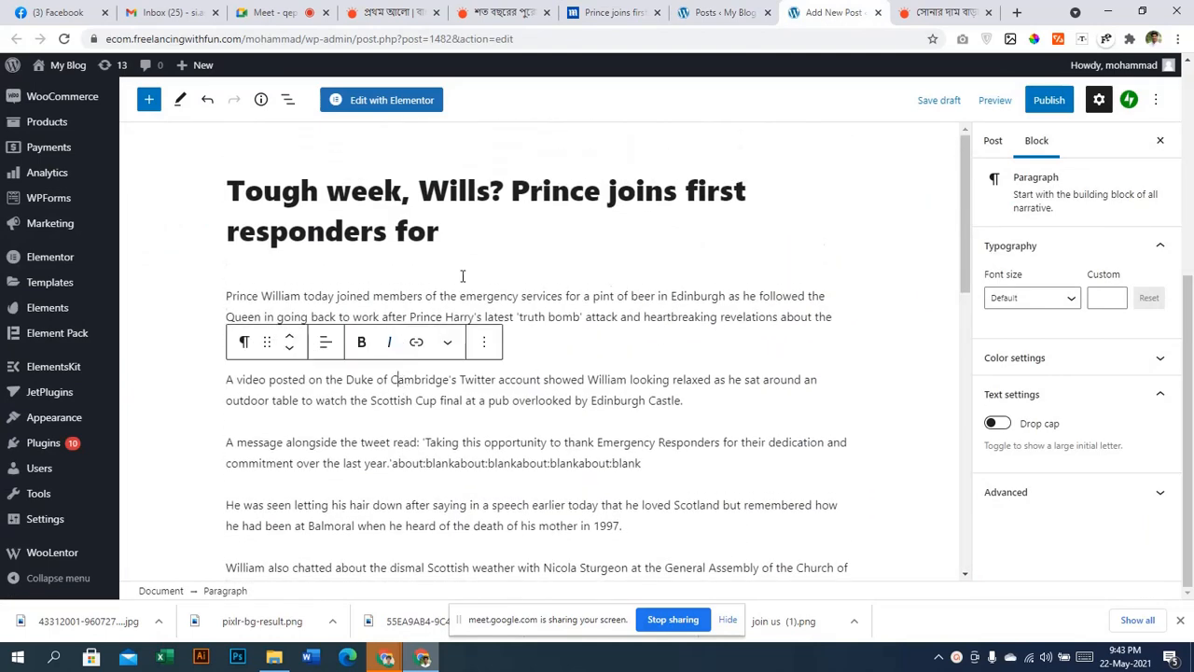
left_click(462, 276)
left_click(454, 296)
left_click(483, 258)
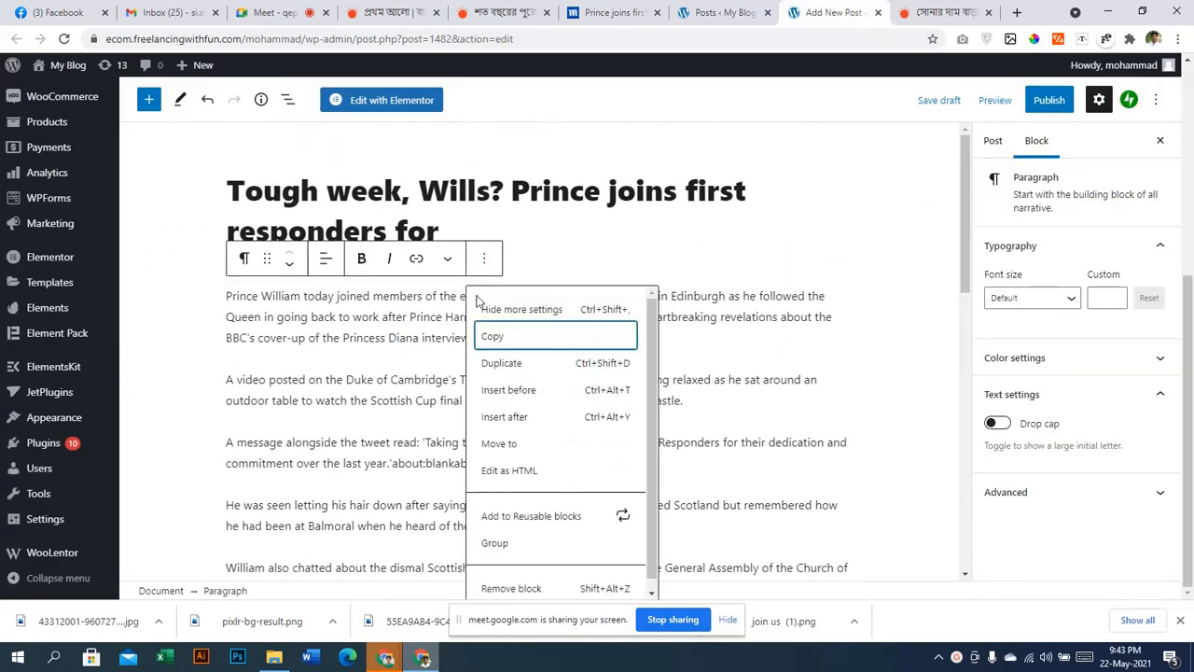
left_click(486, 589)
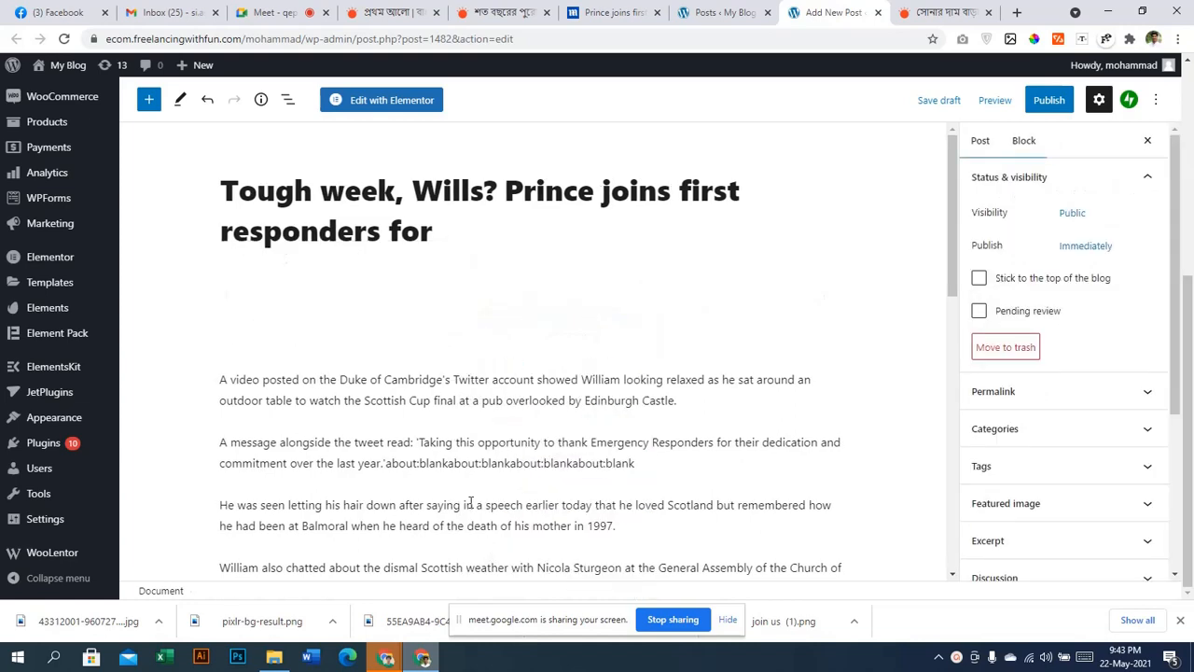
Remove the 'A video posted' paragraph
left_click(474, 290)
scroll(557, 544, "down", 3)
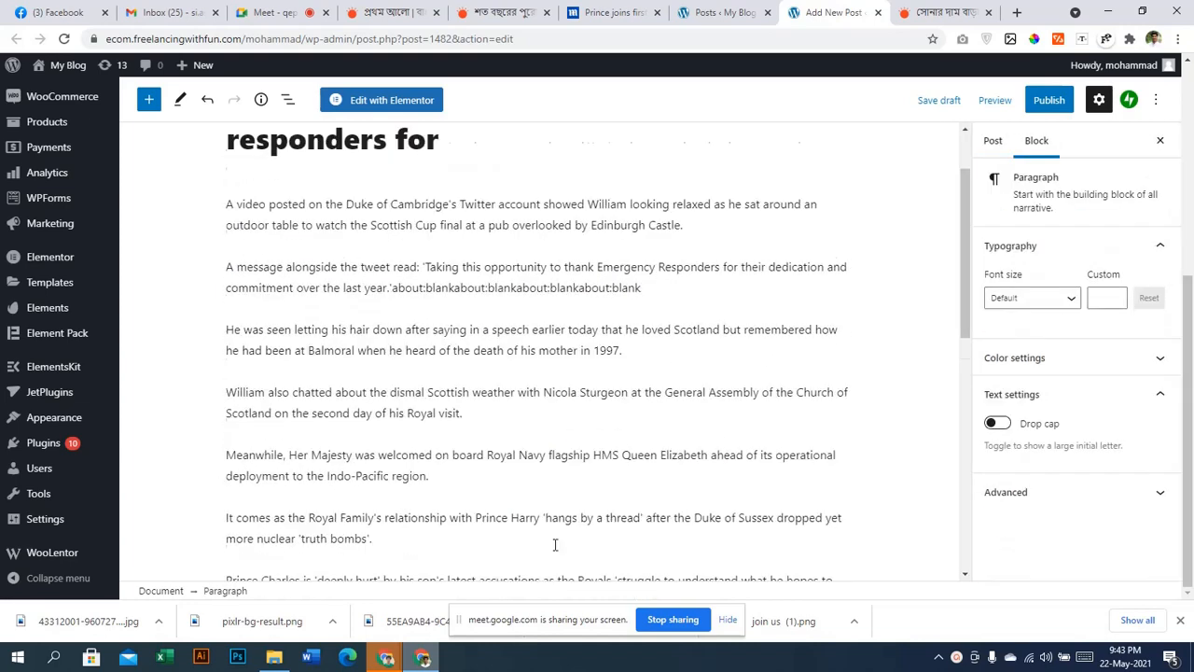
scroll(863, 338, "up", 3)
left_click(902, 308)
left_click(798, 511)
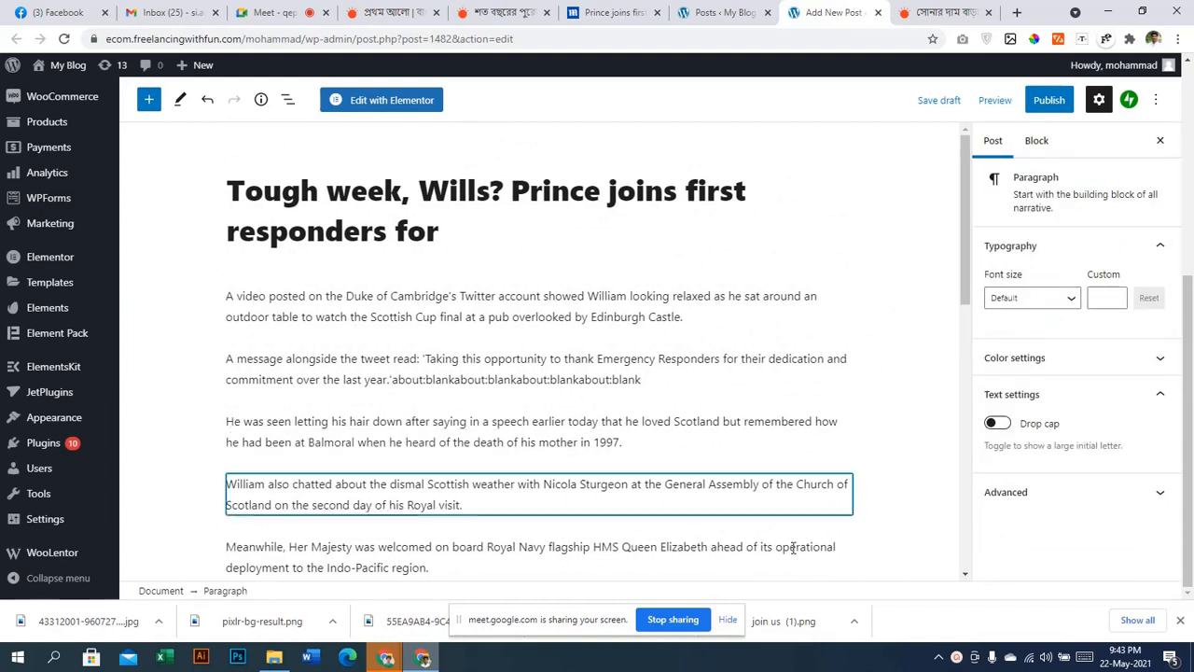
left_click(734, 296)
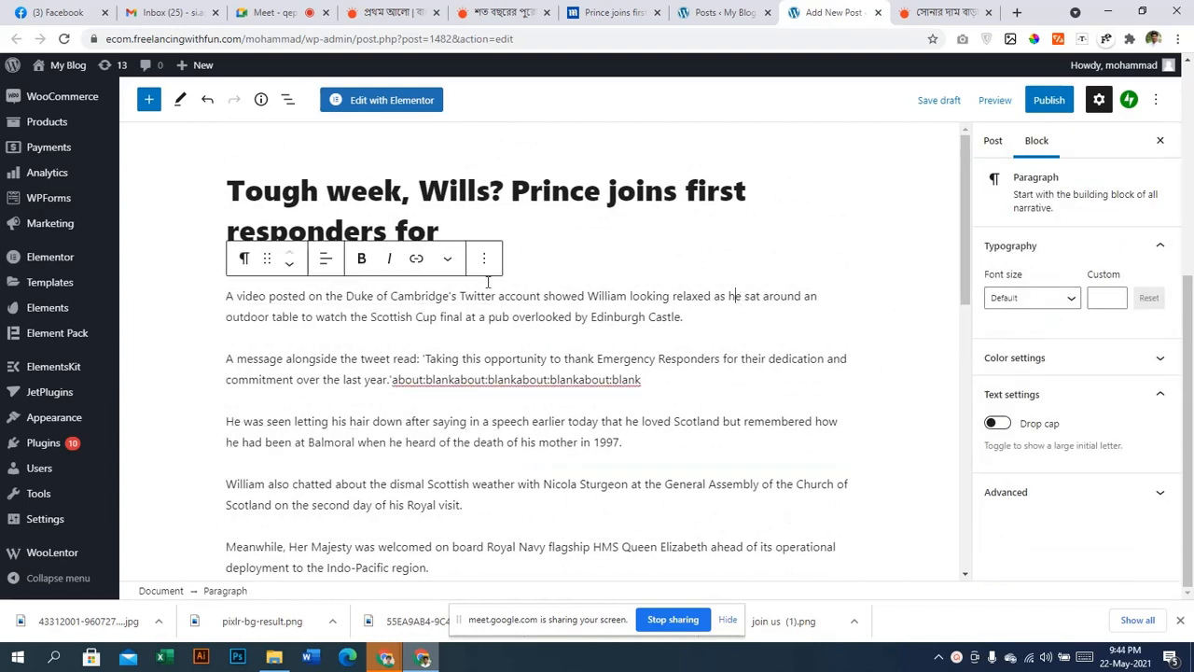
left_click(482, 264)
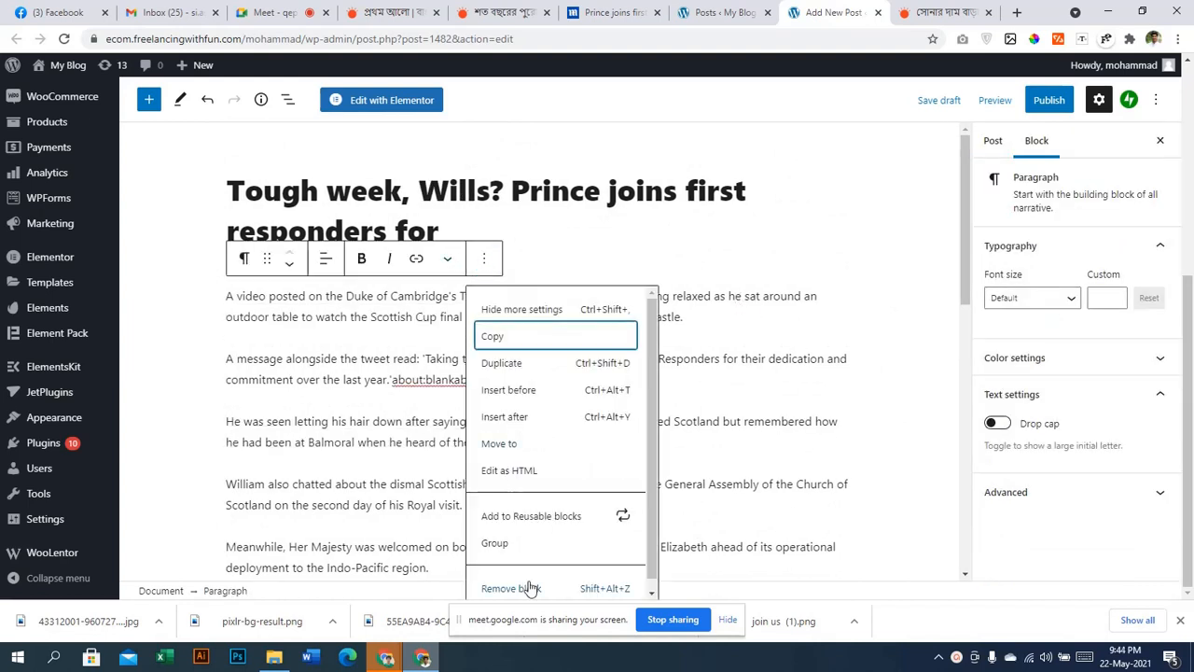
left_click(528, 585)
Remove the 'He was seen letting' and 'William also chatted' paragraphs
left_click(500, 297)
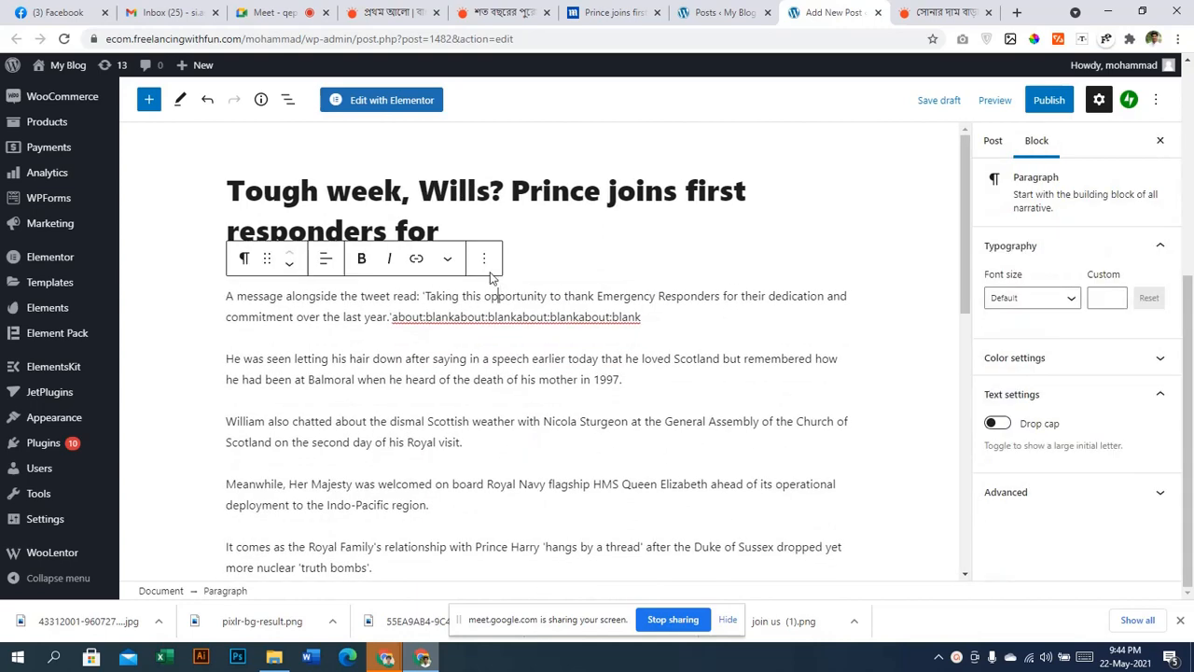
left_click(483, 258)
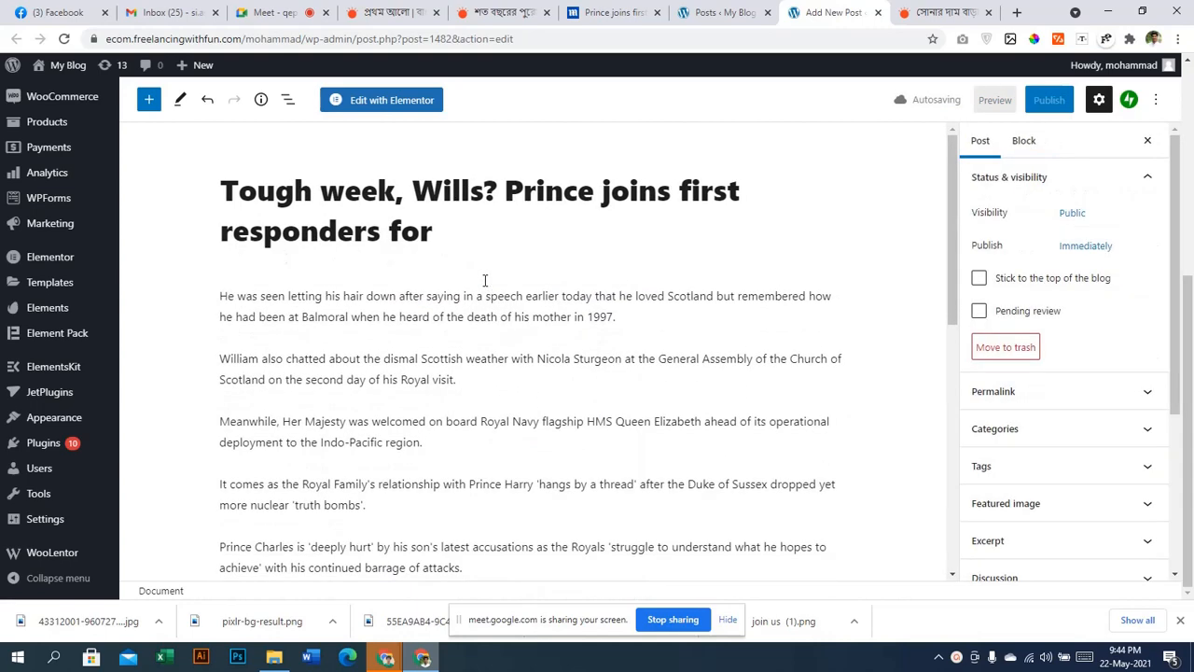
left_click(480, 311)
left_click(484, 260)
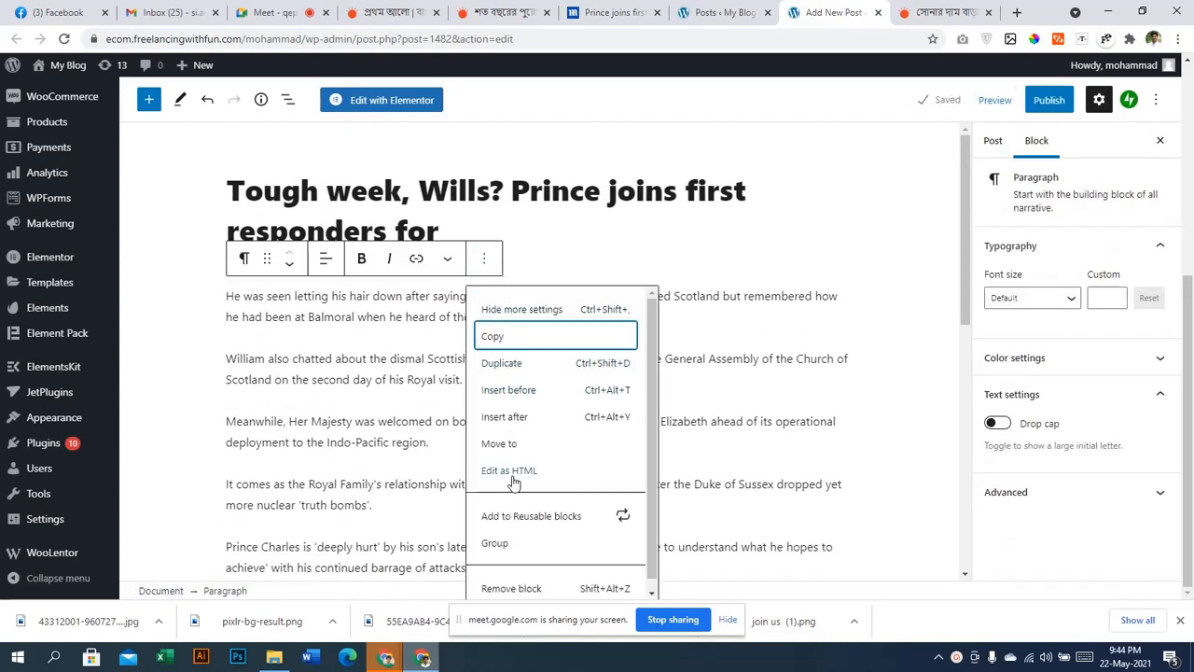
left_click(519, 588)
left_click(483, 321)
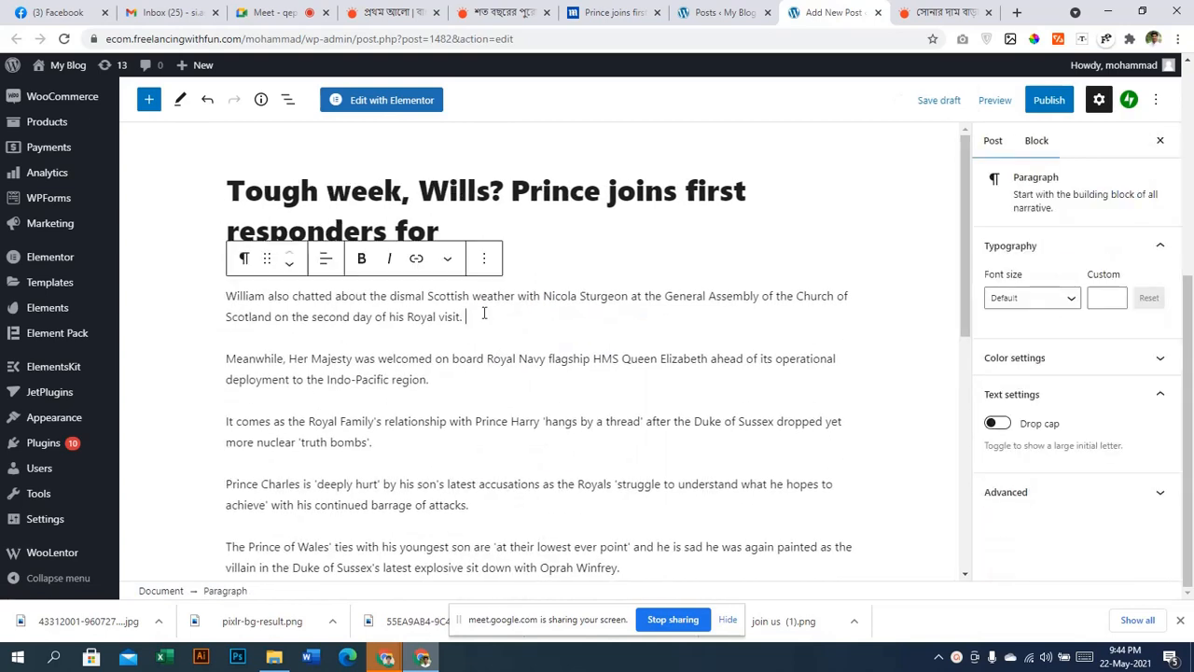
left_click(484, 259)
left_click(530, 590)
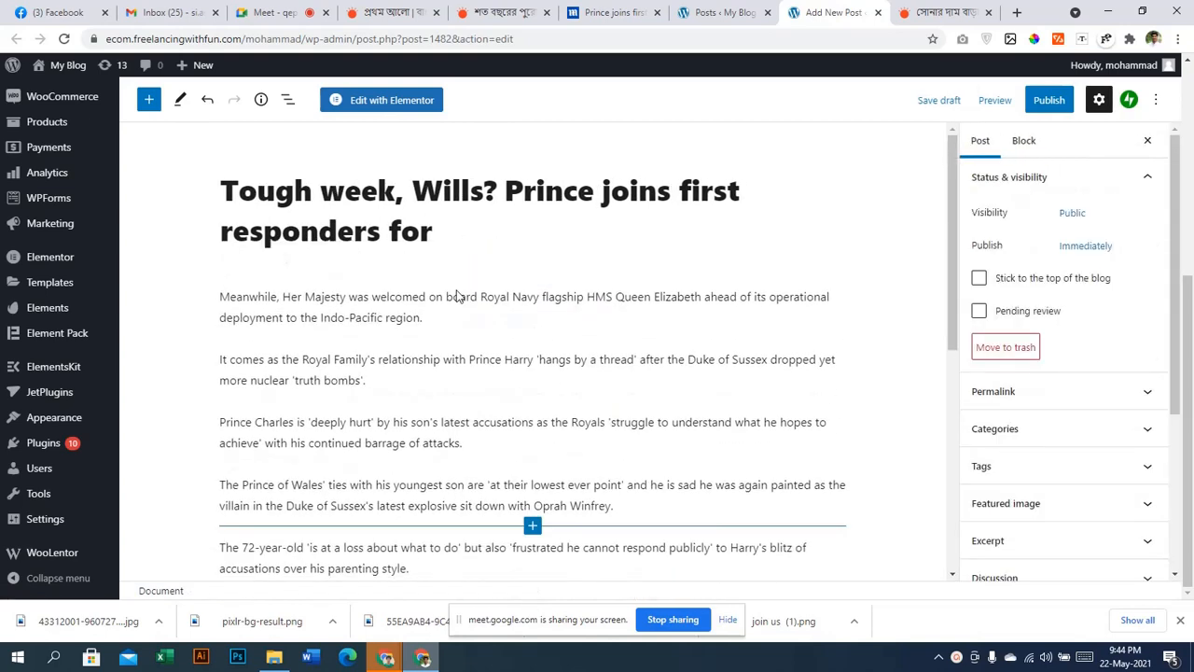
Remove the 'Meanwhile, Her Majesty' and 'It comes as the Royal Family's' paragraphs
left_click(462, 299)
left_click(484, 259)
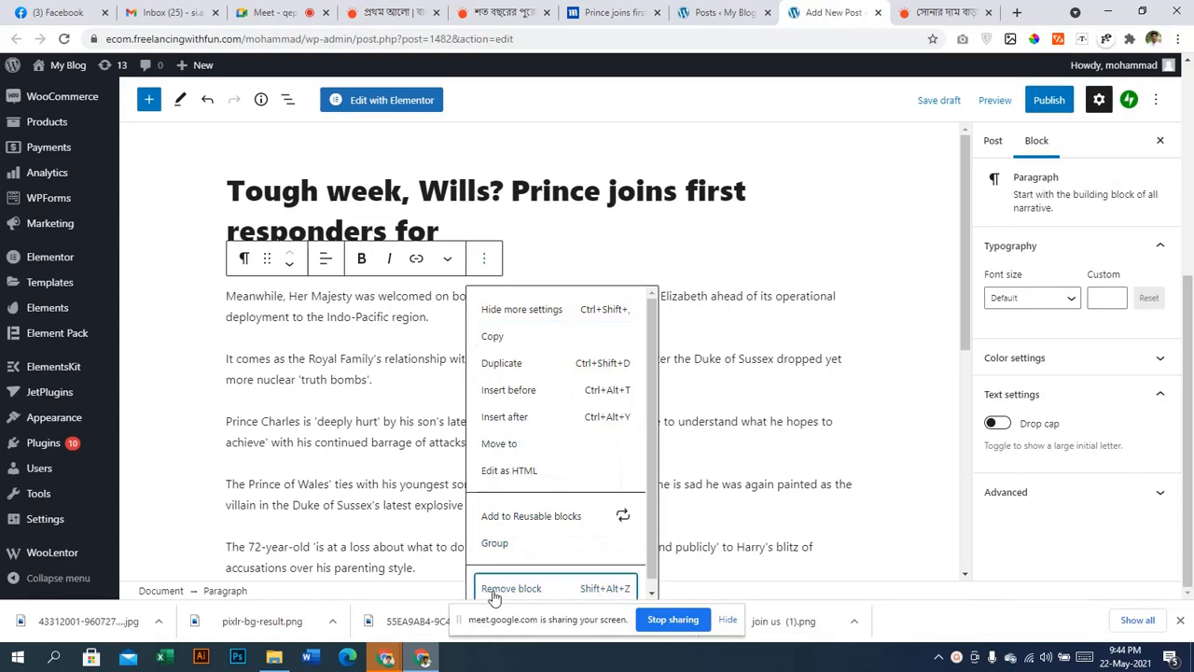
left_click(512, 588)
left_click(474, 315)
left_click(482, 262)
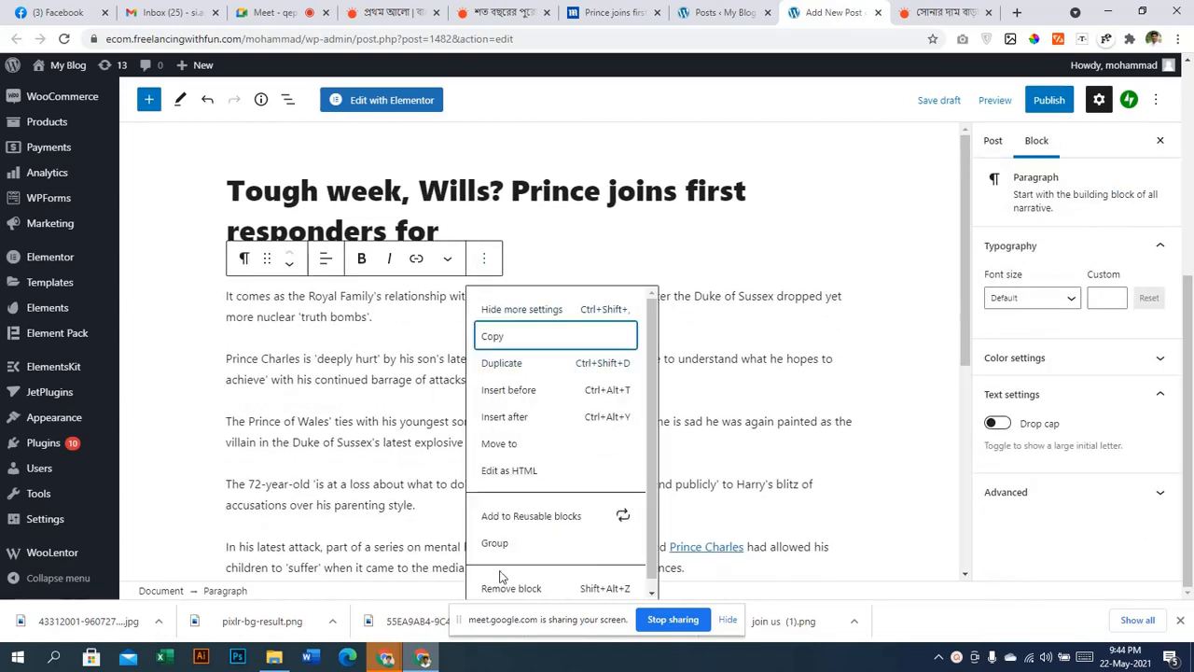
left_click(500, 585)
Delete the 'Prince Charles is deeply hurt' paragraph block
left_click(475, 317)
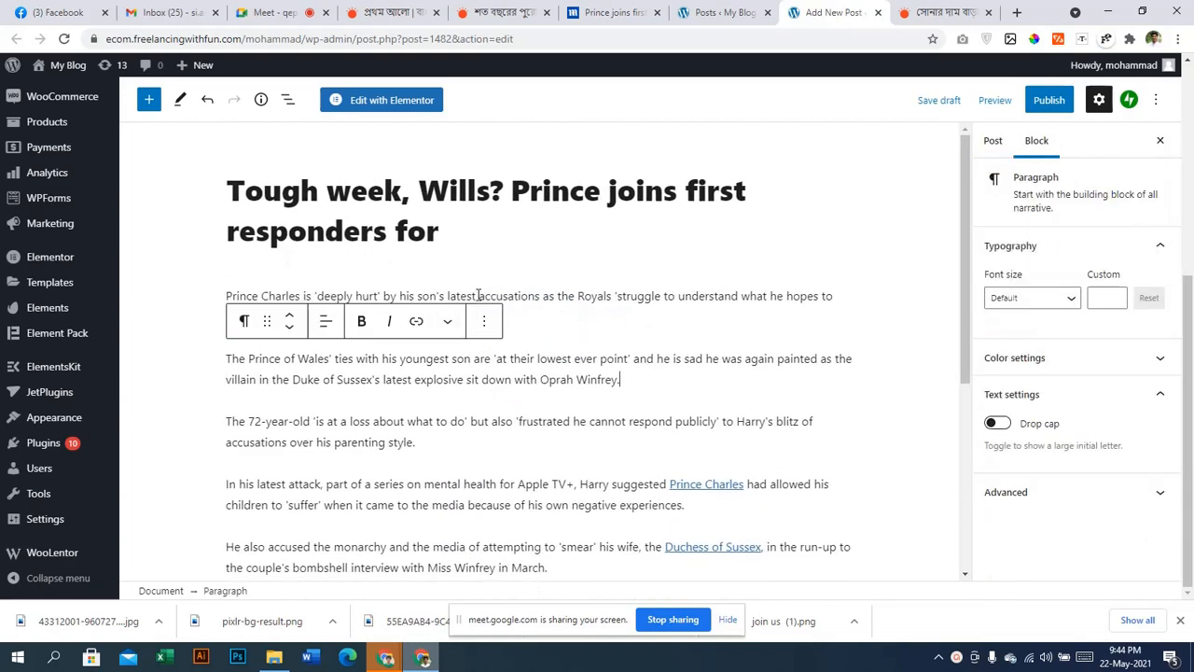
left_click(484, 258)
left_click(511, 588)
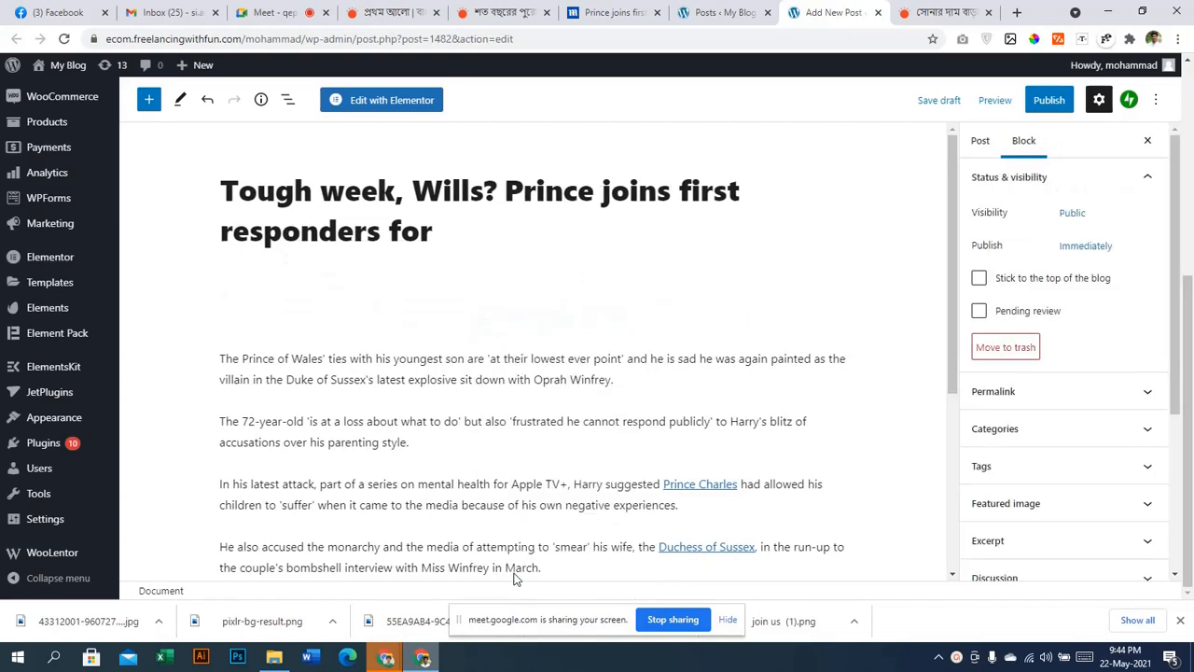
scroll(515, 513, "down", 3)
scroll(514, 547, "up", 3)
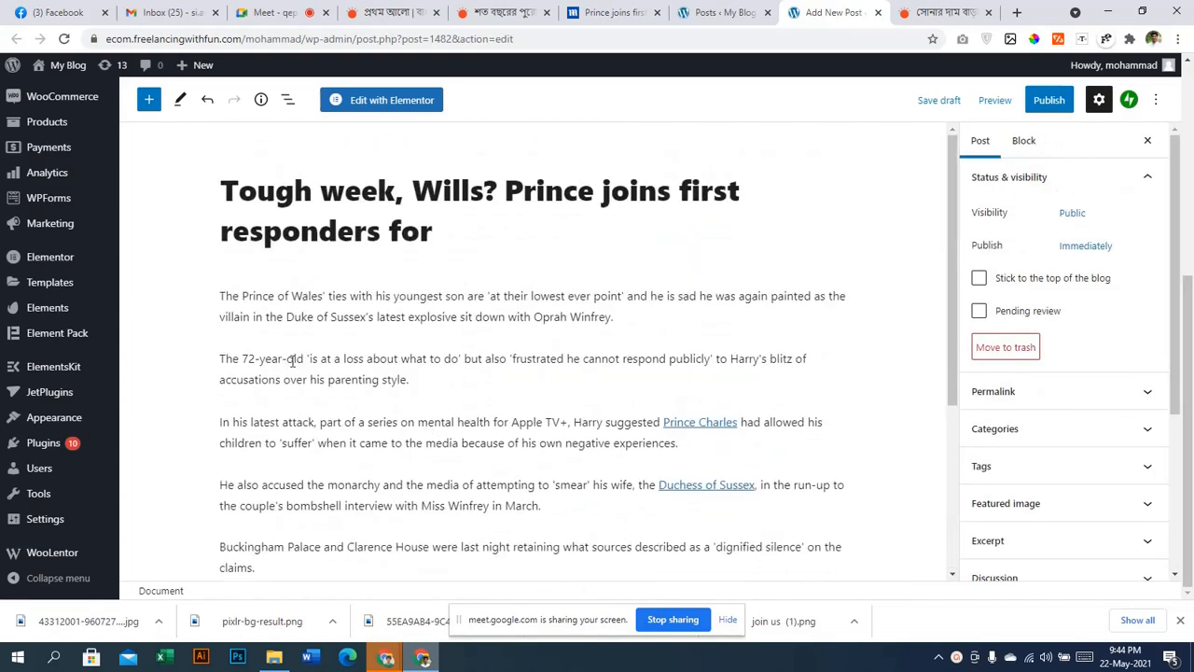
left_click_drag(181, 300, 682, 558)
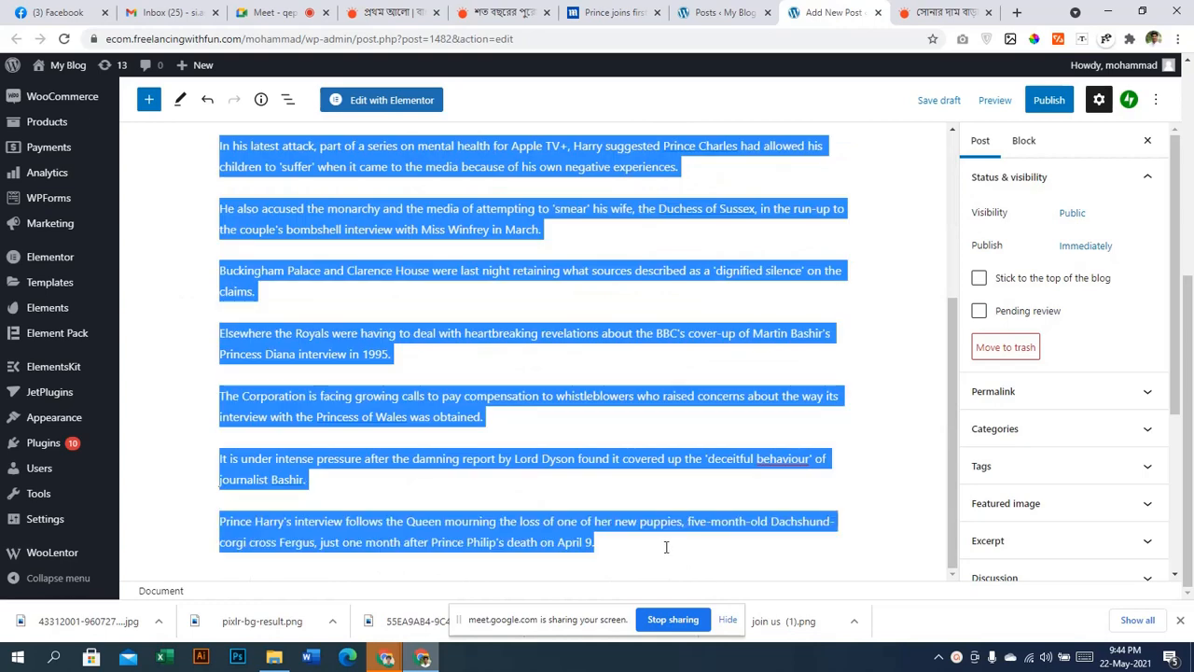
Delete the last two old paragraphs from the post body
right_click(612, 468)
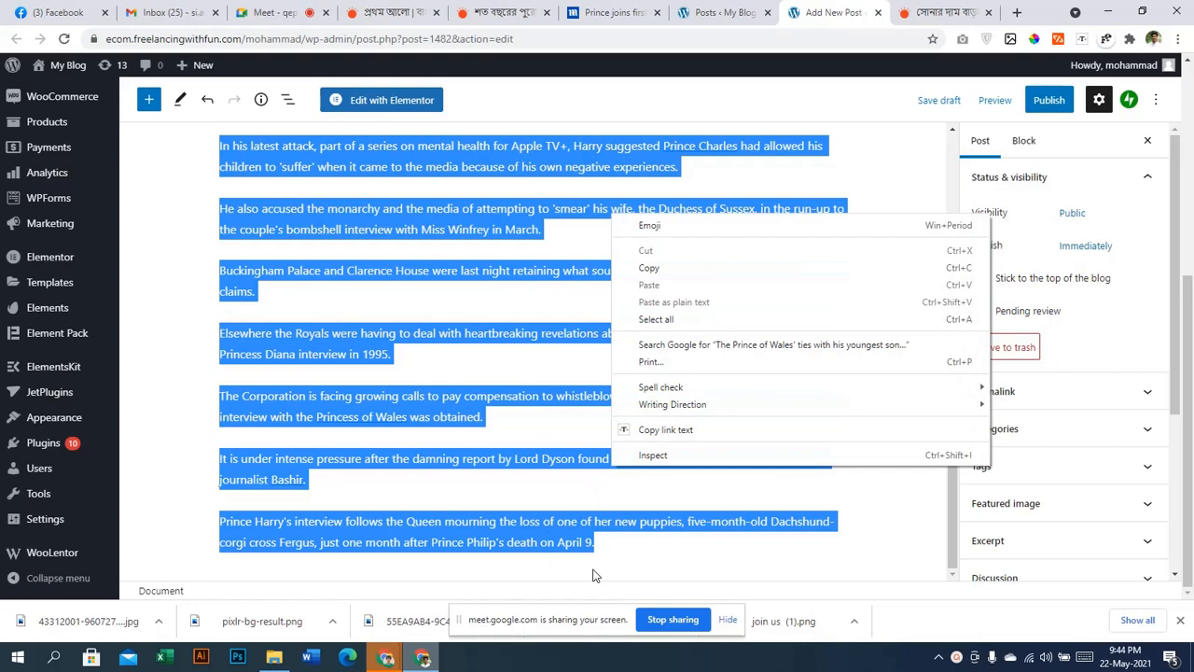
left_click(539, 515)
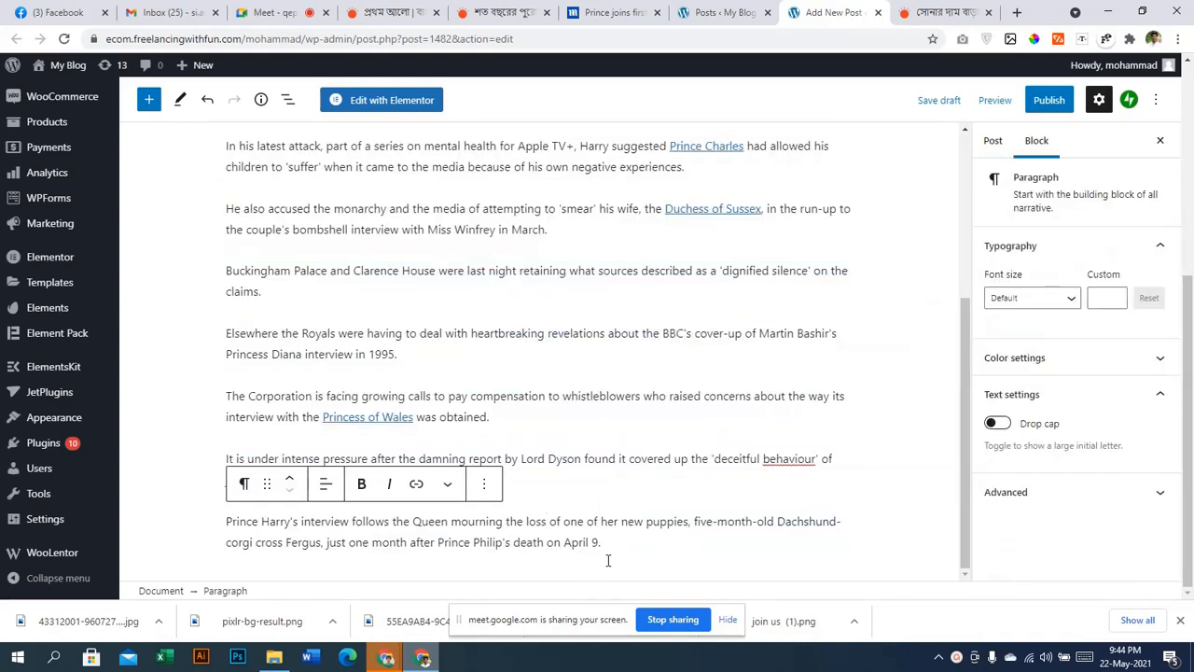
left_click_drag(602, 543, 148, 493)
key("Delete")
right_click(151, 530)
key("Escape")
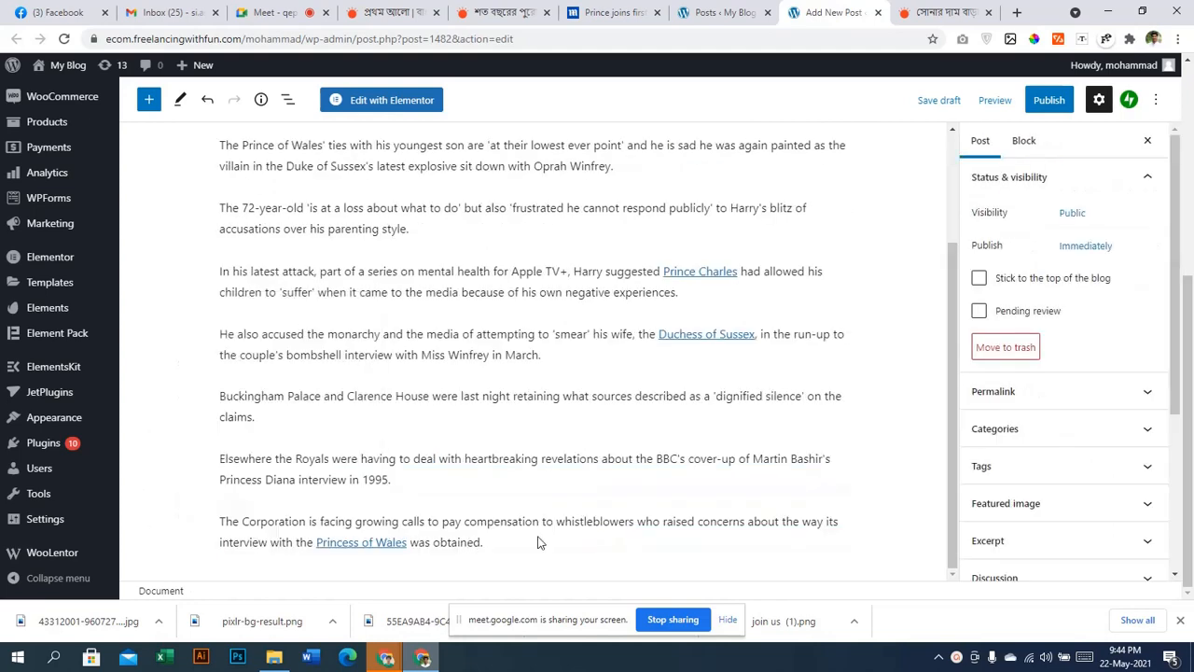
Remove The Corporation, Elsewhere, Buckingham Palace and He also accused paragraph blocks
left_click(538, 542)
left_click(486, 492)
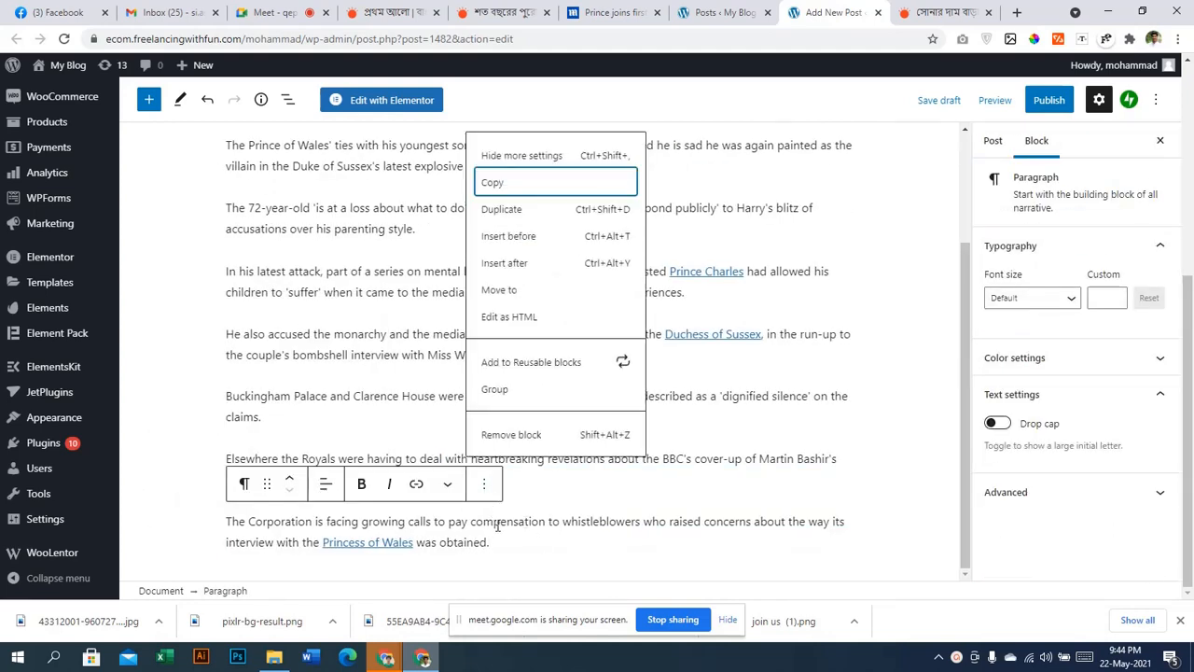
left_click(516, 445)
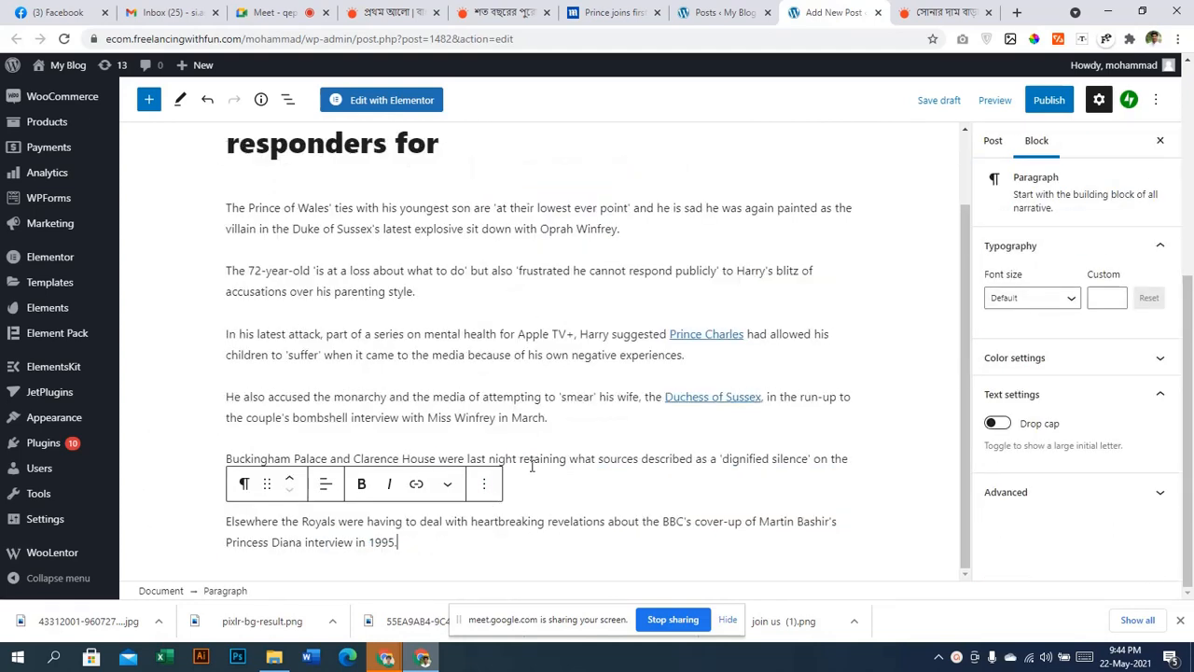
left_click(532, 463)
left_click(511, 528)
key("shift+alt+z")
key("shift+alt+z")
key("shift+alt+z")
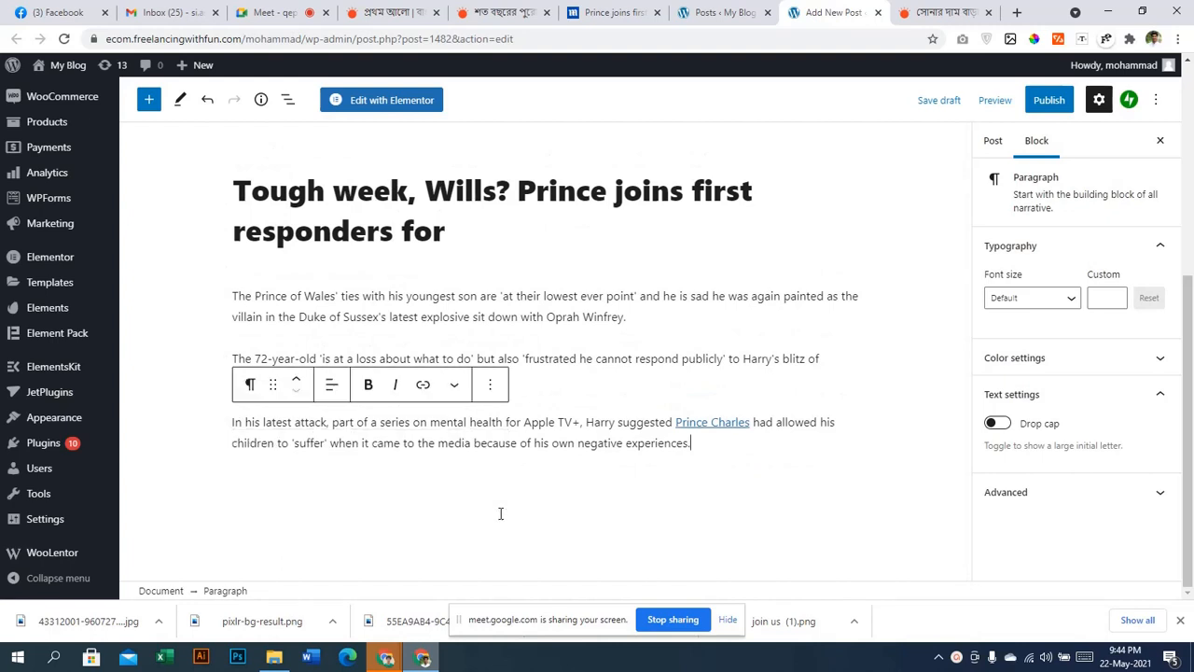
key("shift+alt+z")
key("shift+alt+z")
key("shift+alt+z")
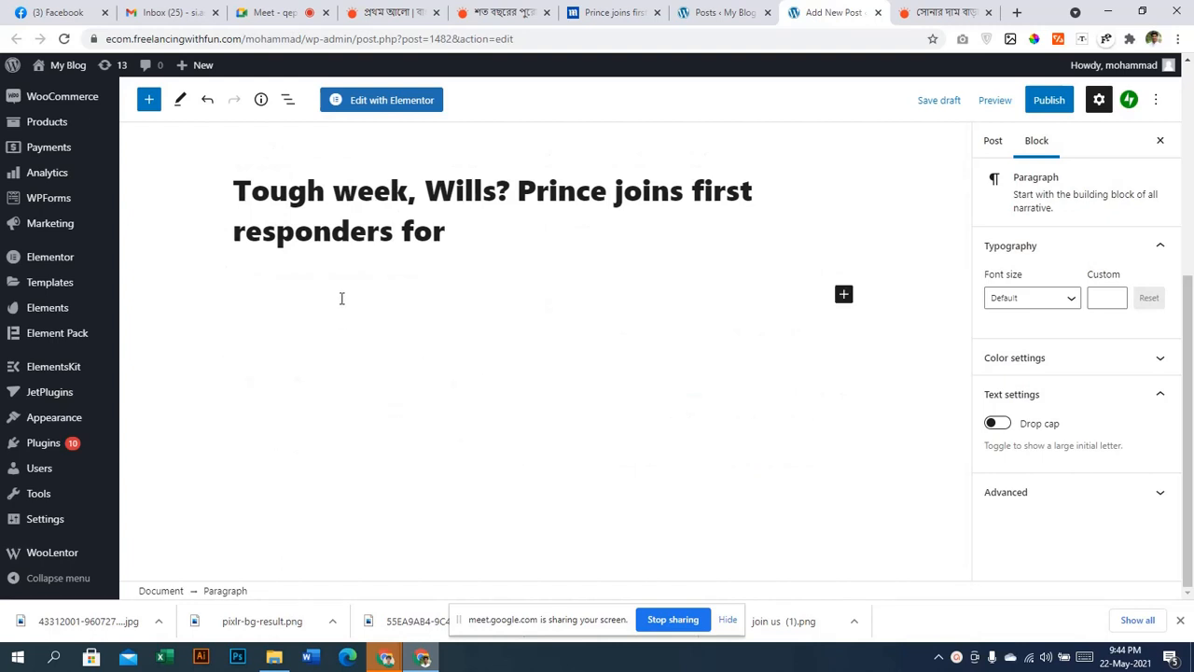
Paste the full copied Prince William article, images included, into the post body
key("ctrl+v")
scroll(532, 413, "up", 10)
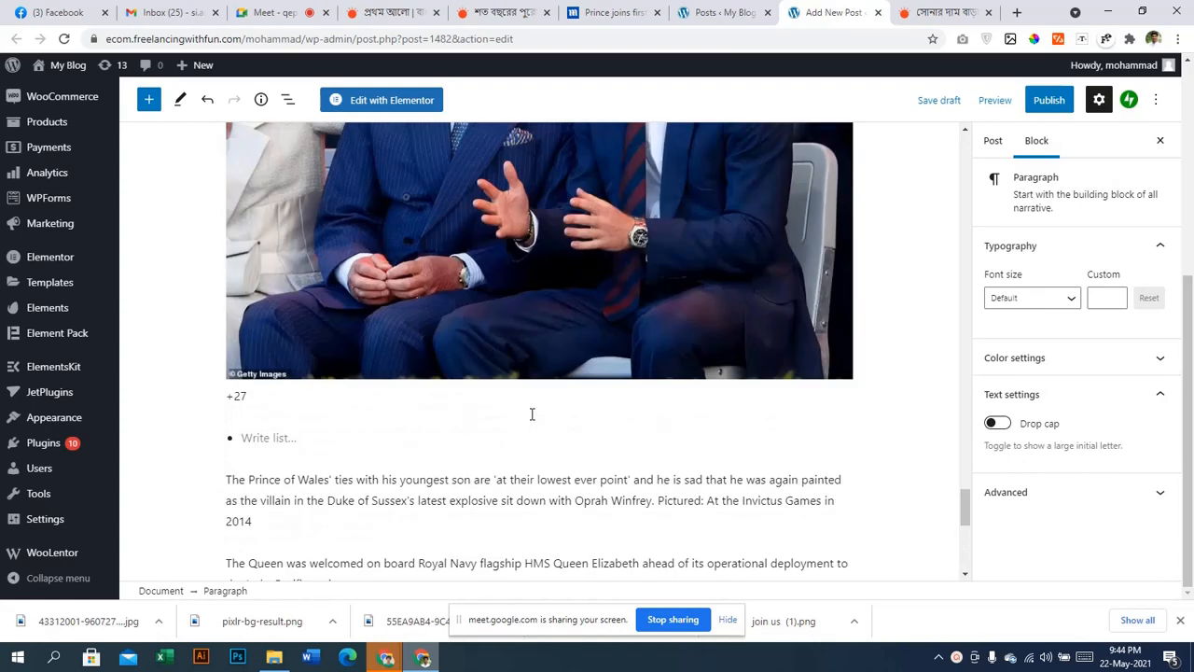
scroll(533, 417, "up", 15)
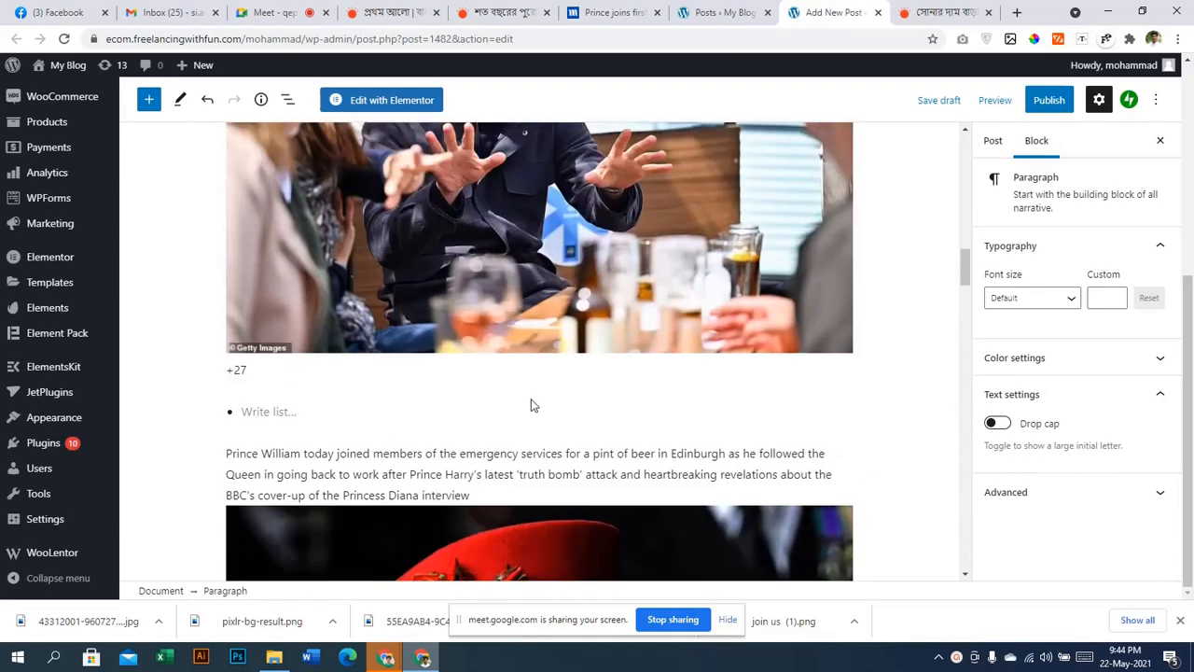
scroll(524, 398, "up", 5)
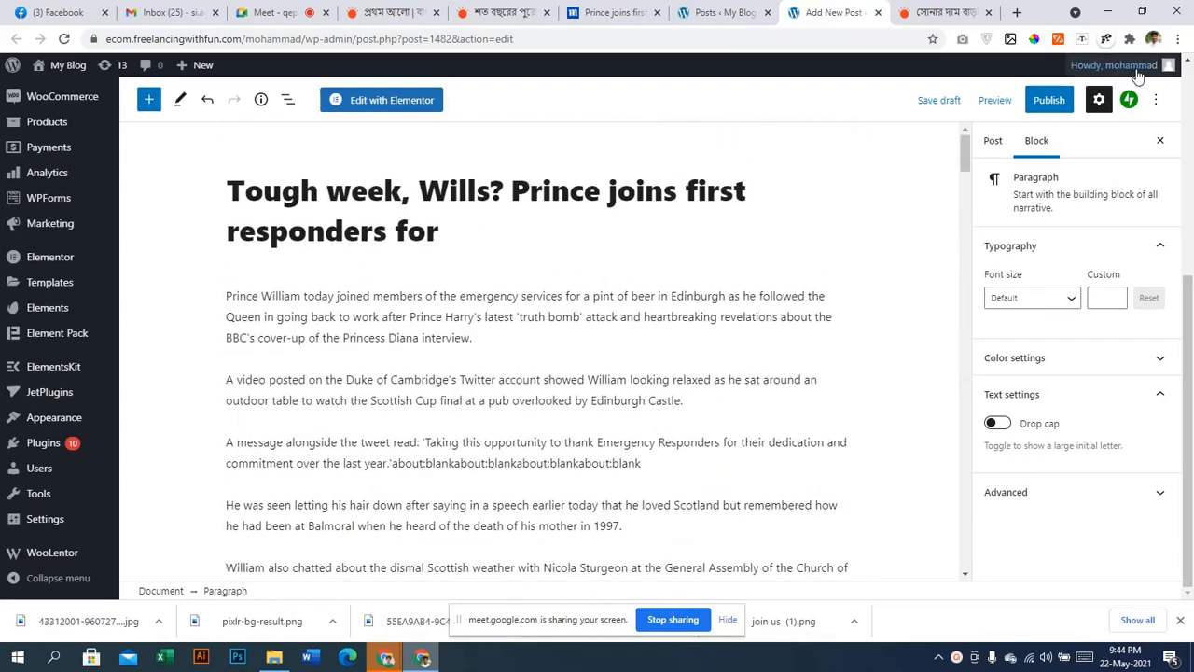
Publish the post, confirming in the pre-publish panel
left_click(1054, 104)
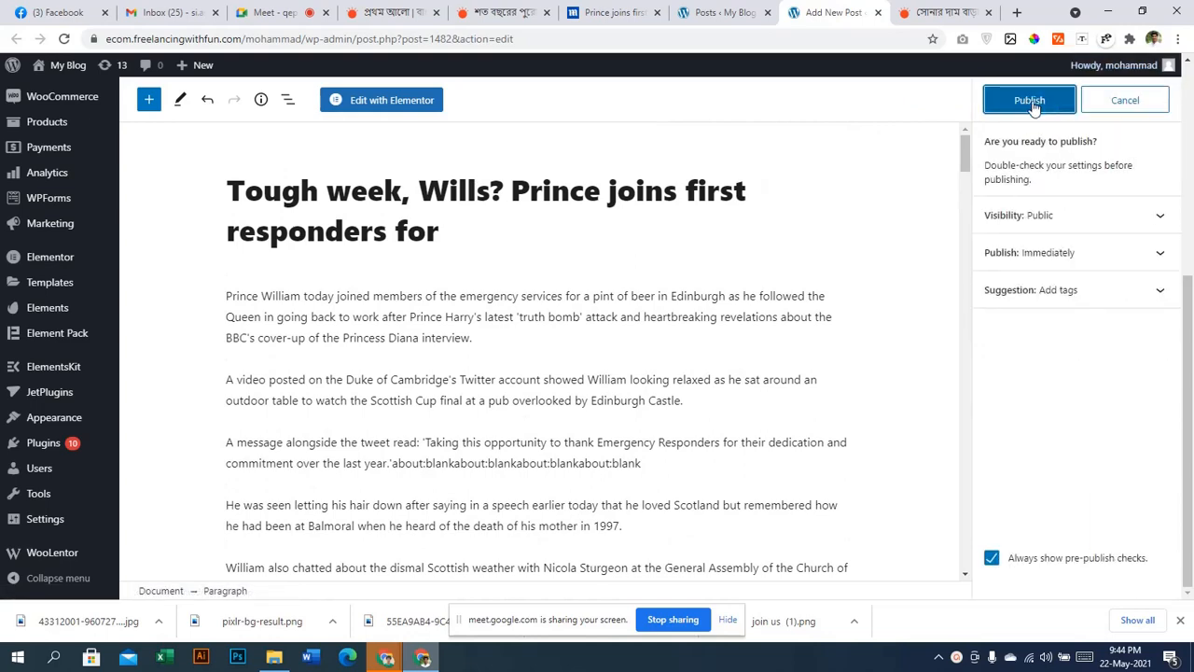
left_click(1034, 105)
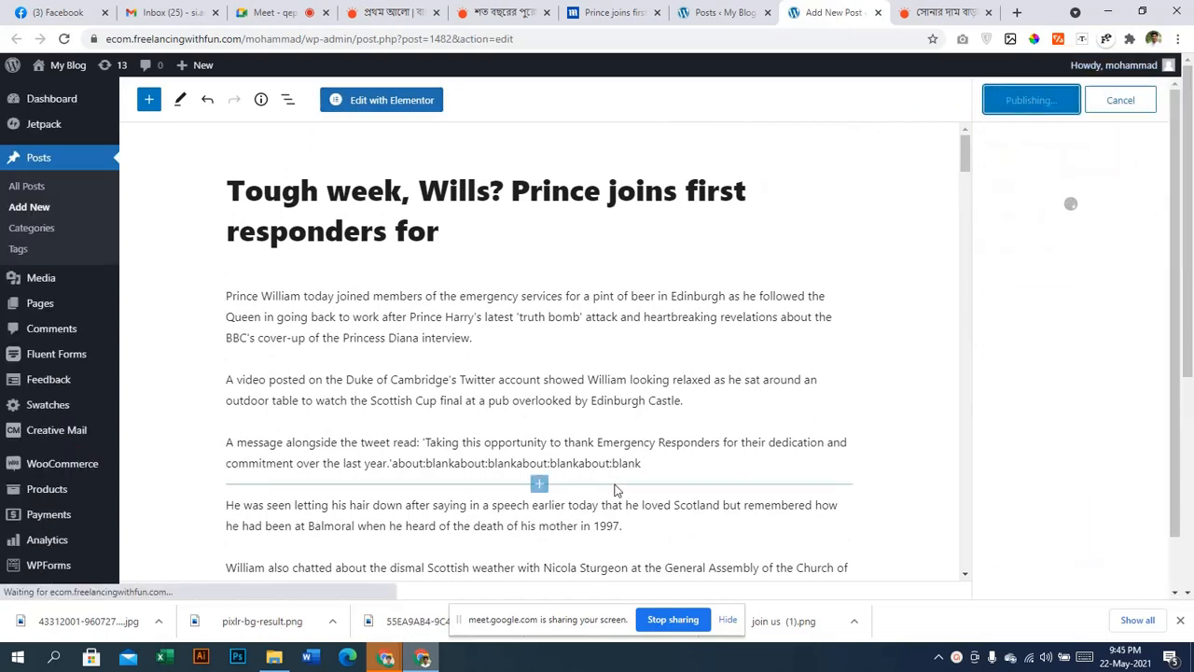
scroll(612, 488, "down", 10)
scroll(661, 311, "up", 8)
scroll(661, 311, "up", 2)
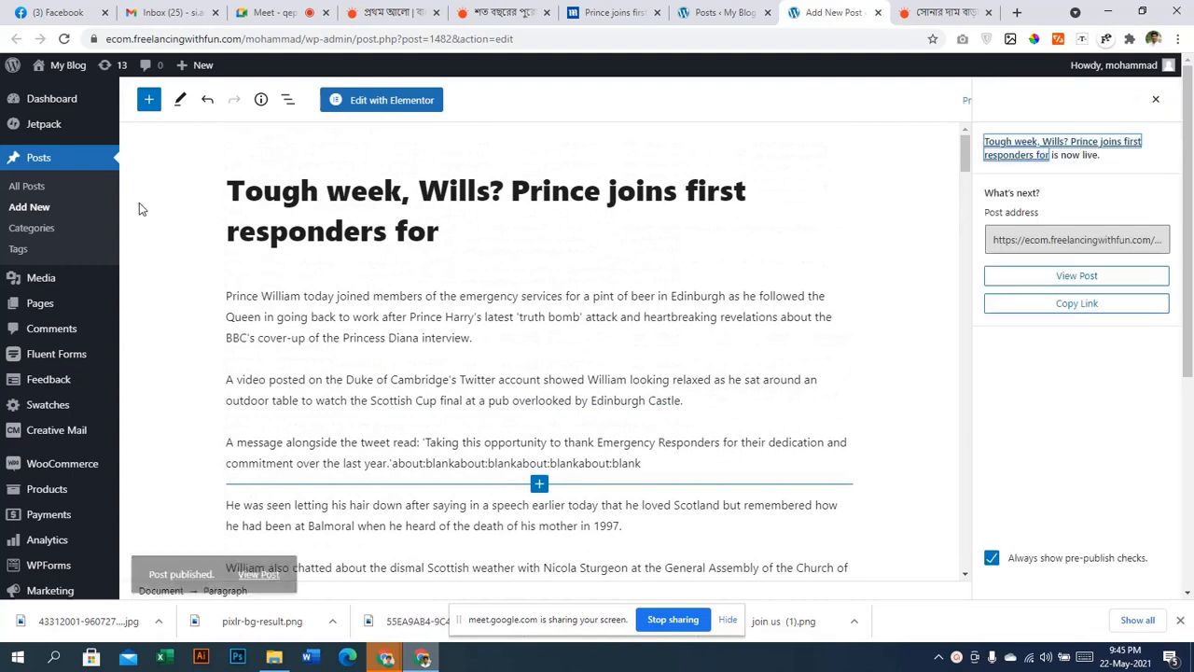
Open the live post in a new browser tab and switch to it
right_click(265, 555)
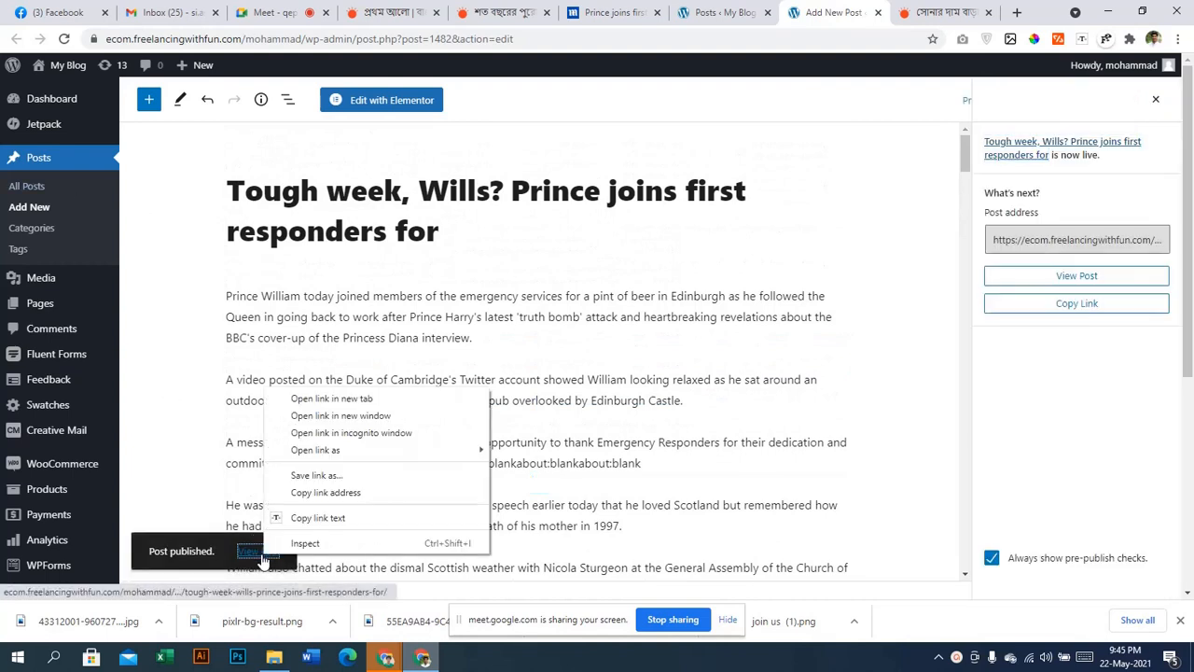
left_click(313, 400)
left_click(838, 9)
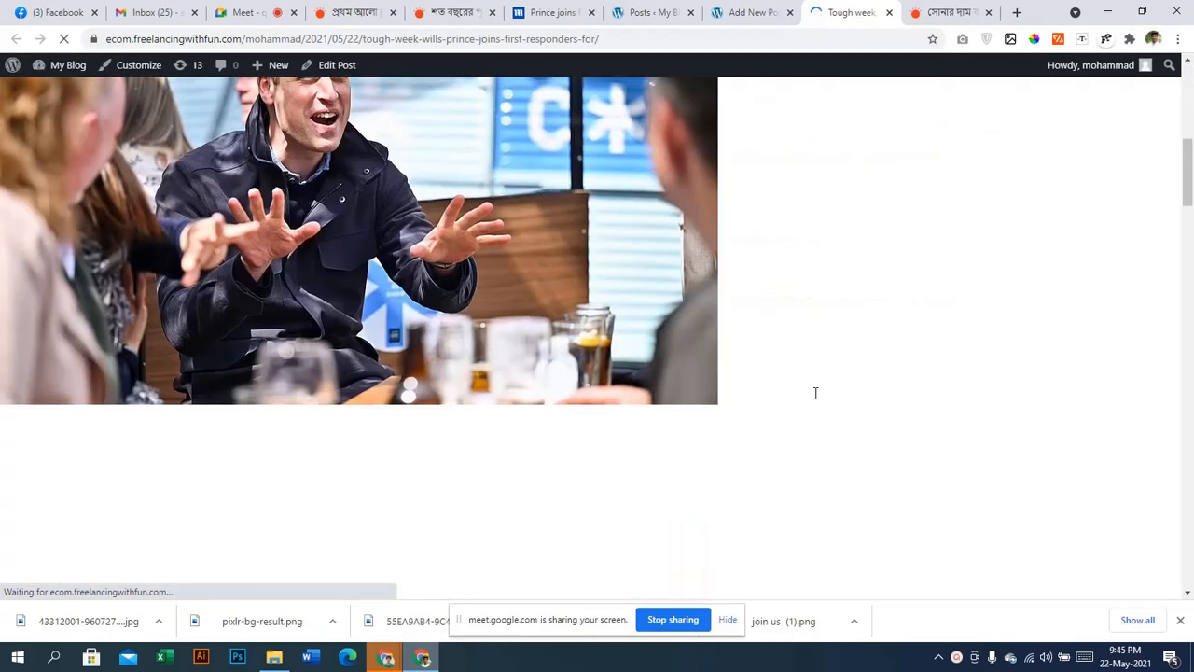
Review the live article's text and photos of the Queen, Charles and Harry, then return to the editor
scroll(317, 312, "down", 15)
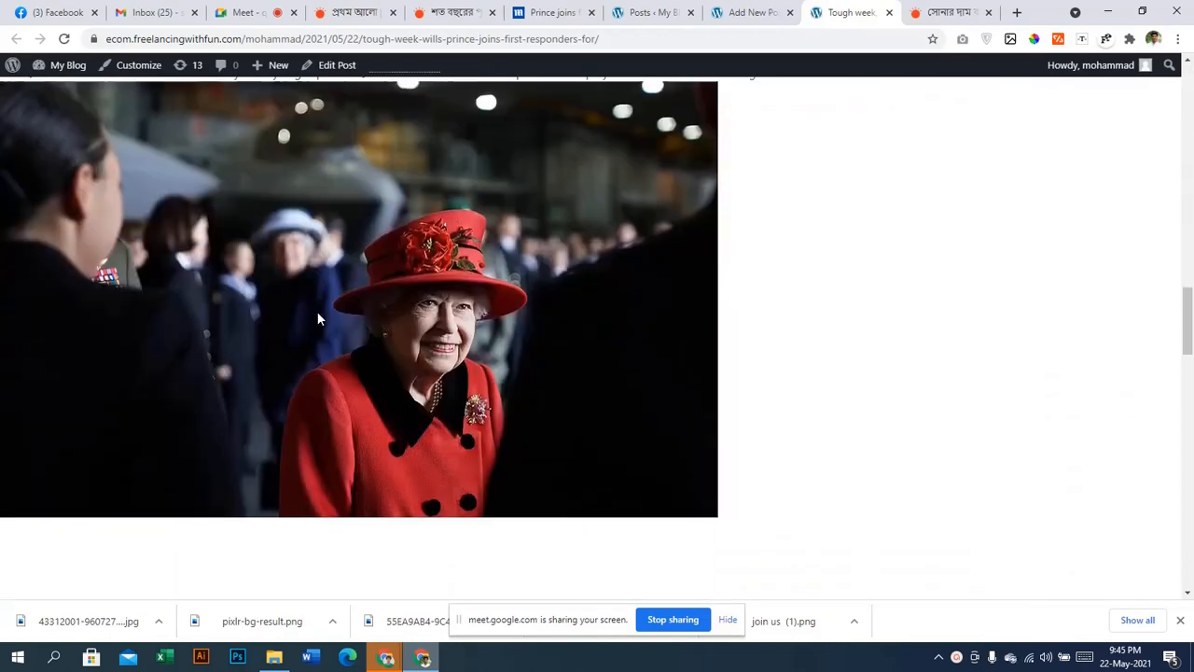
scroll(316, 322, "up", 10)
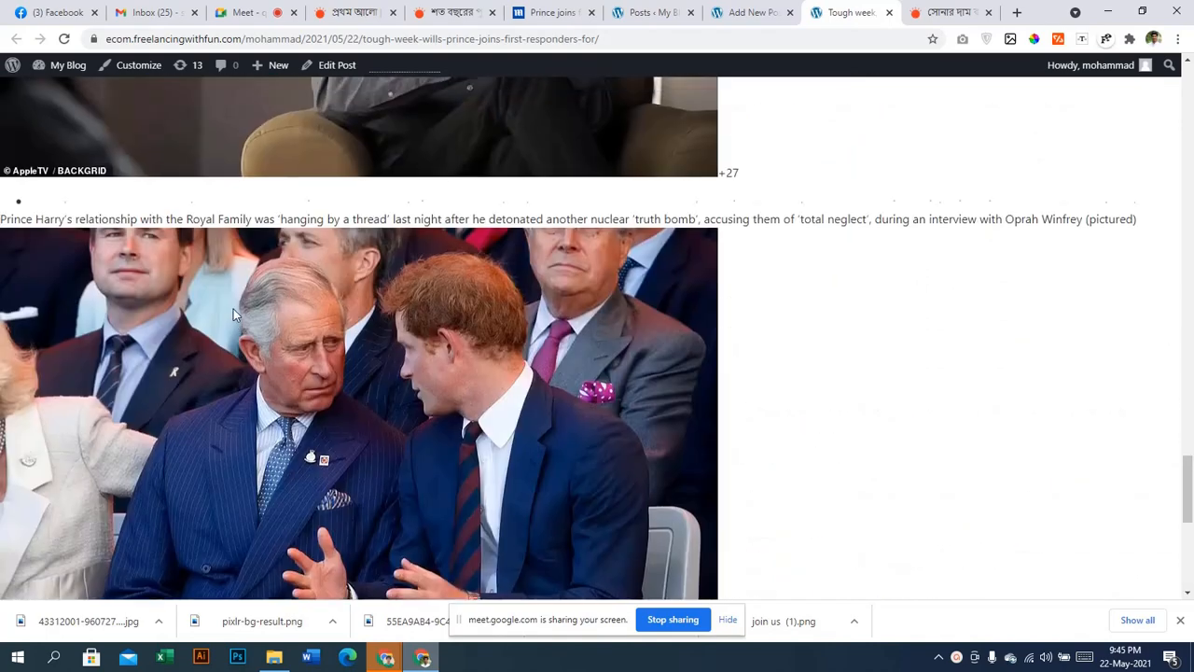
scroll(230, 304, "up", 10)
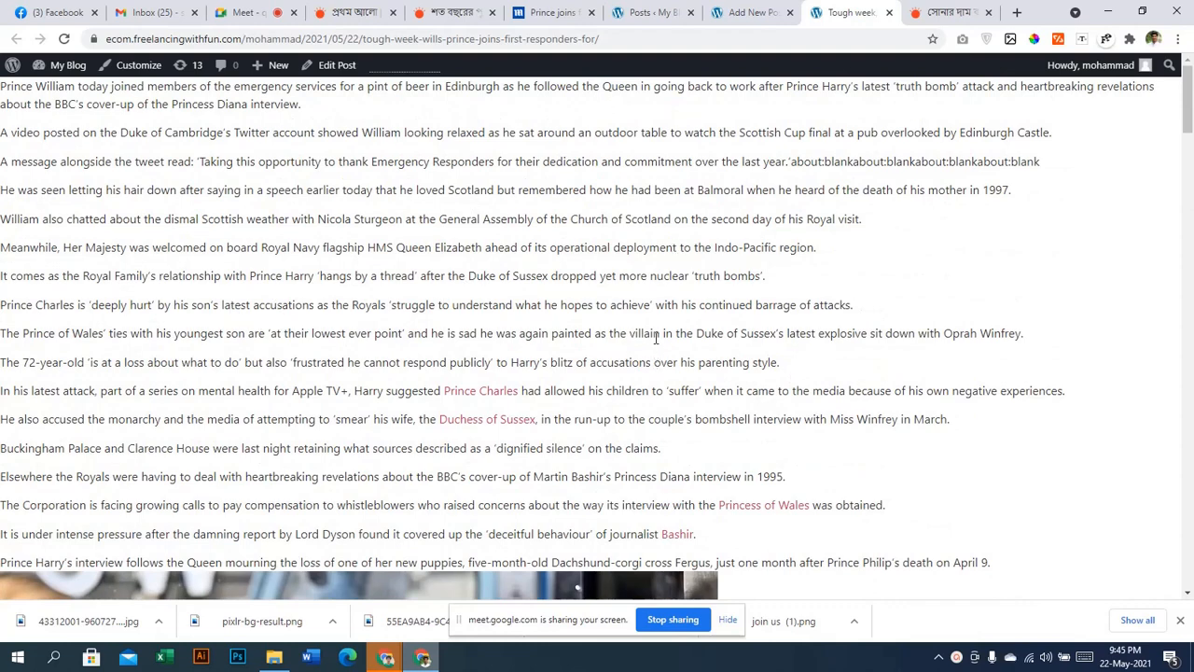
left_click(743, 8)
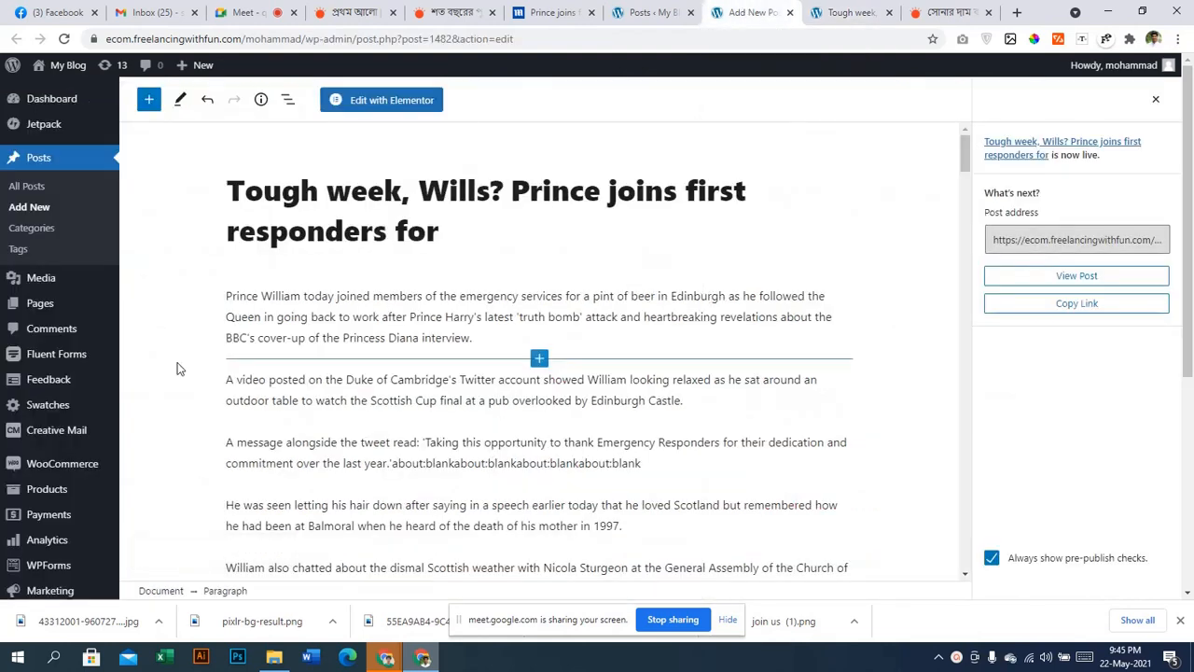
Go to Templates > Theme Builder to list the site's 45 Elementor templates
scroll(59, 410, "down", 3)
scroll(60, 485, "up", 3)
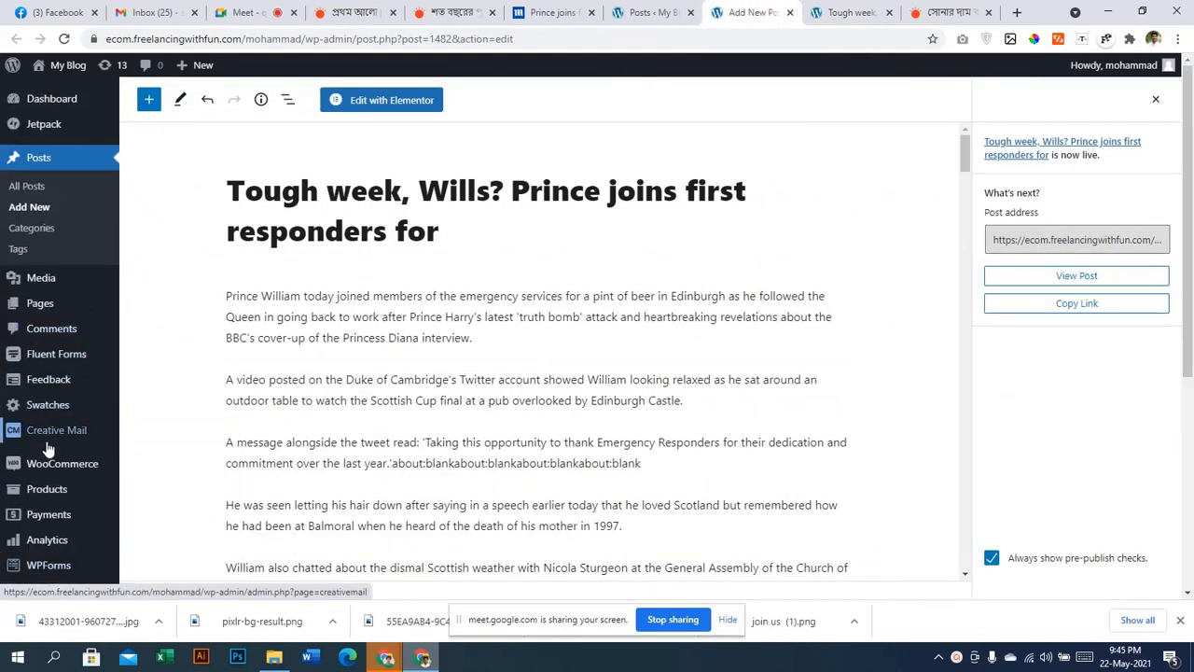
scroll(56, 466, "down", 2)
mouse_move(67, 485)
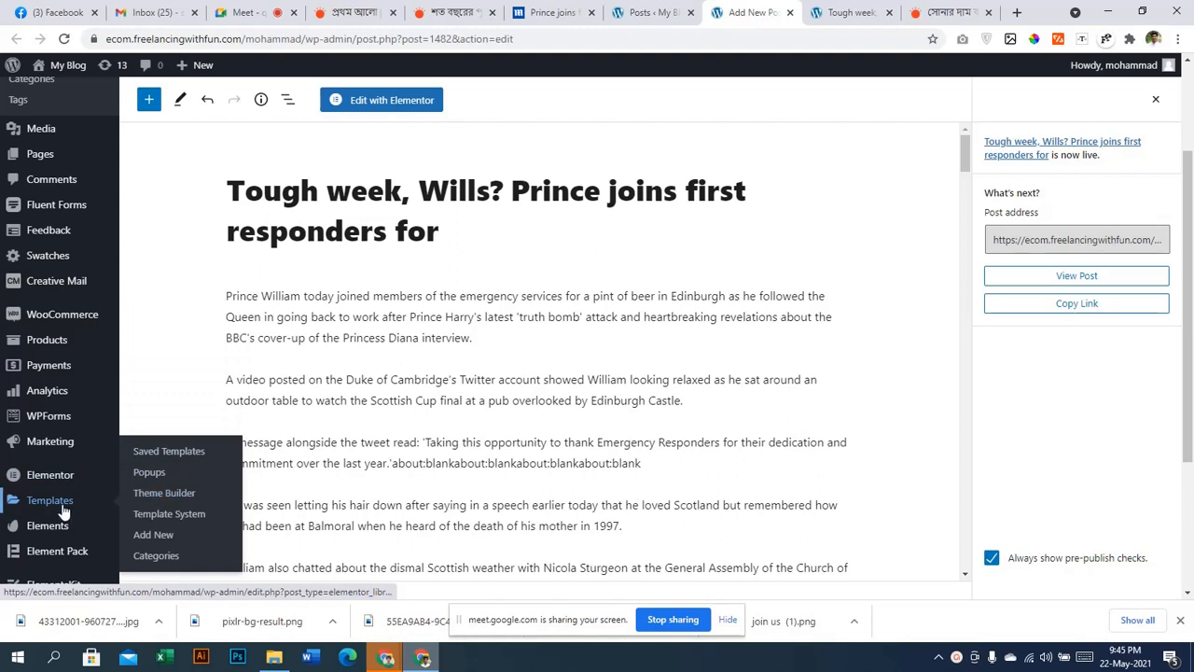
left_click(149, 500)
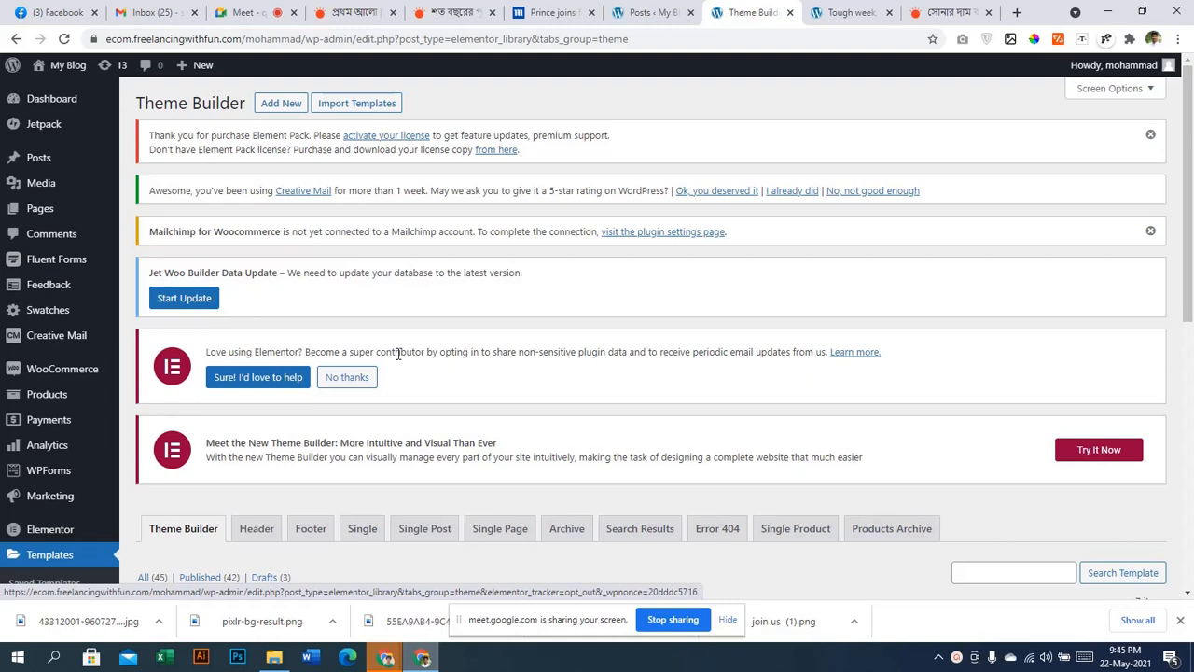
Create a new Single Post template named 'single post template'
left_click(278, 104)
left_click(628, 325)
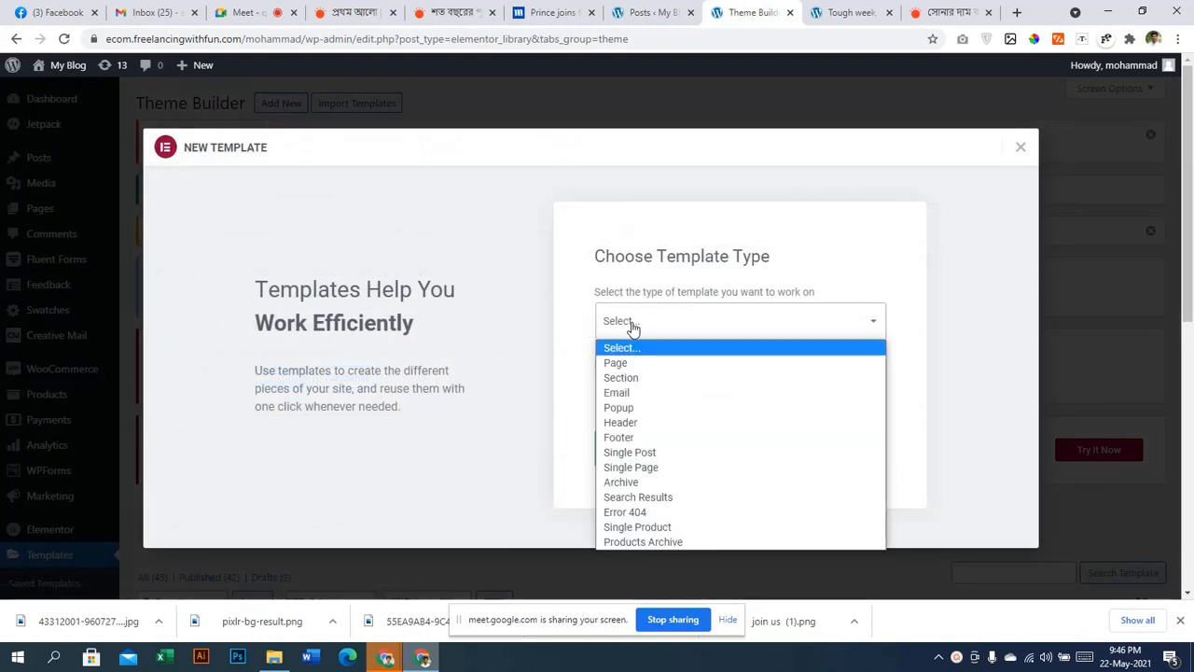
left_click(663, 457)
left_click(613, 400)
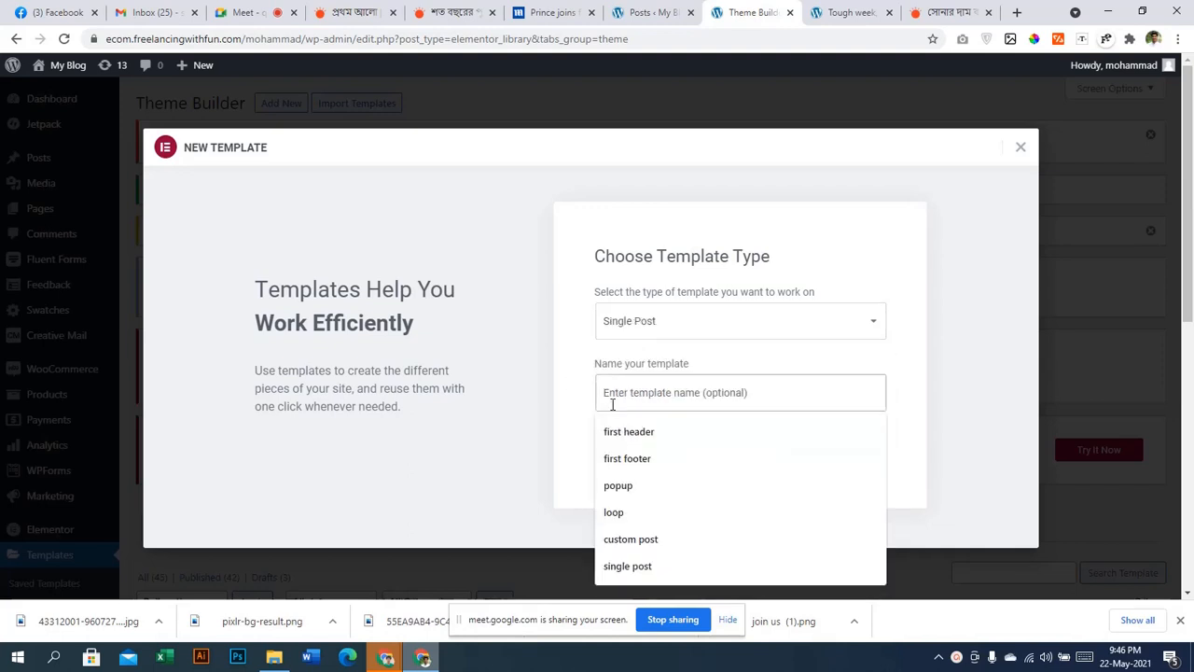
type("single post")
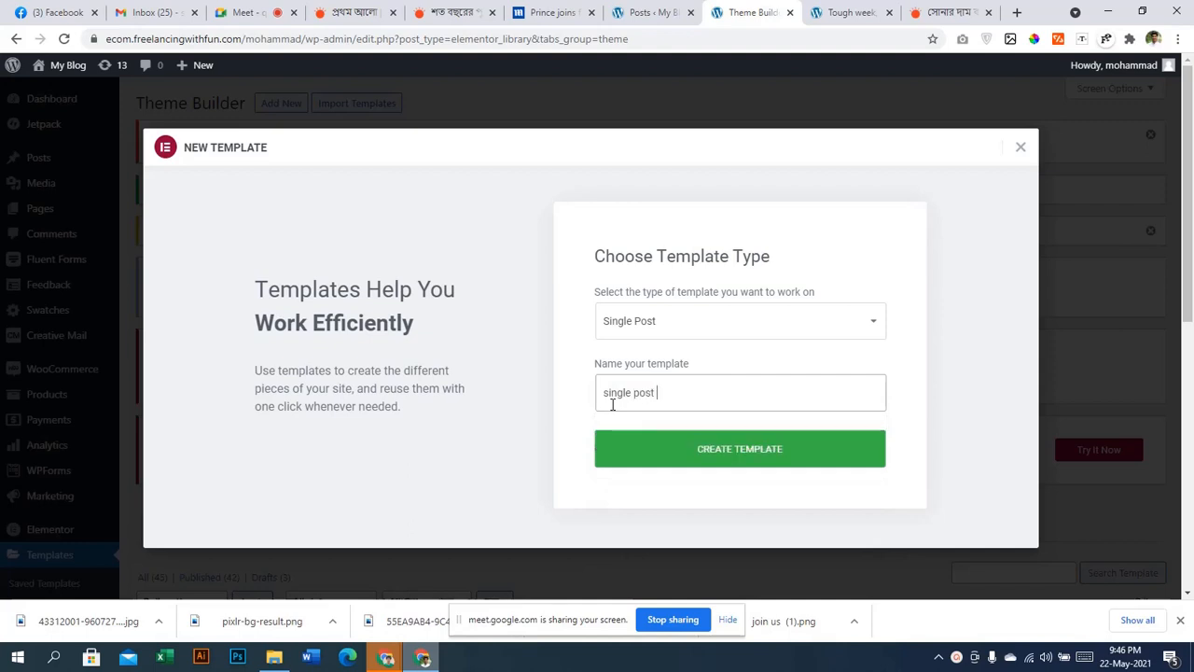
type(" de")
key("BackSpace")
key("BackSpace")
type("template")
left_click(690, 454)
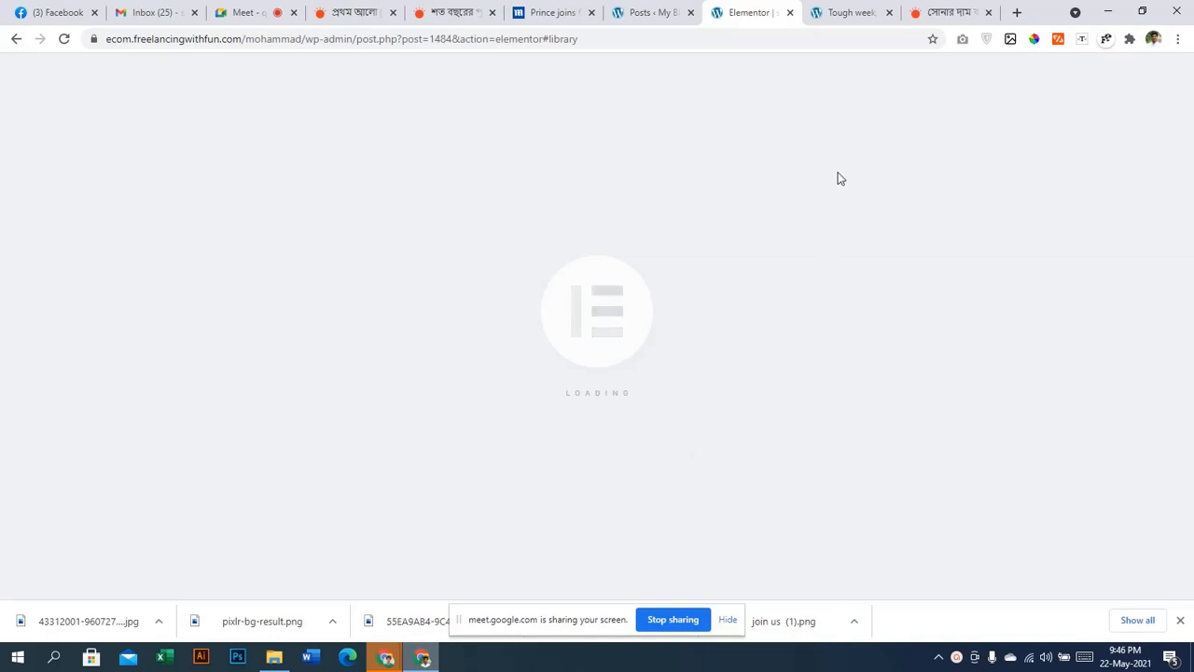
Check the loading Elementor editor, then open a blank new post from the Posts list in a new tab
left_click(848, 21)
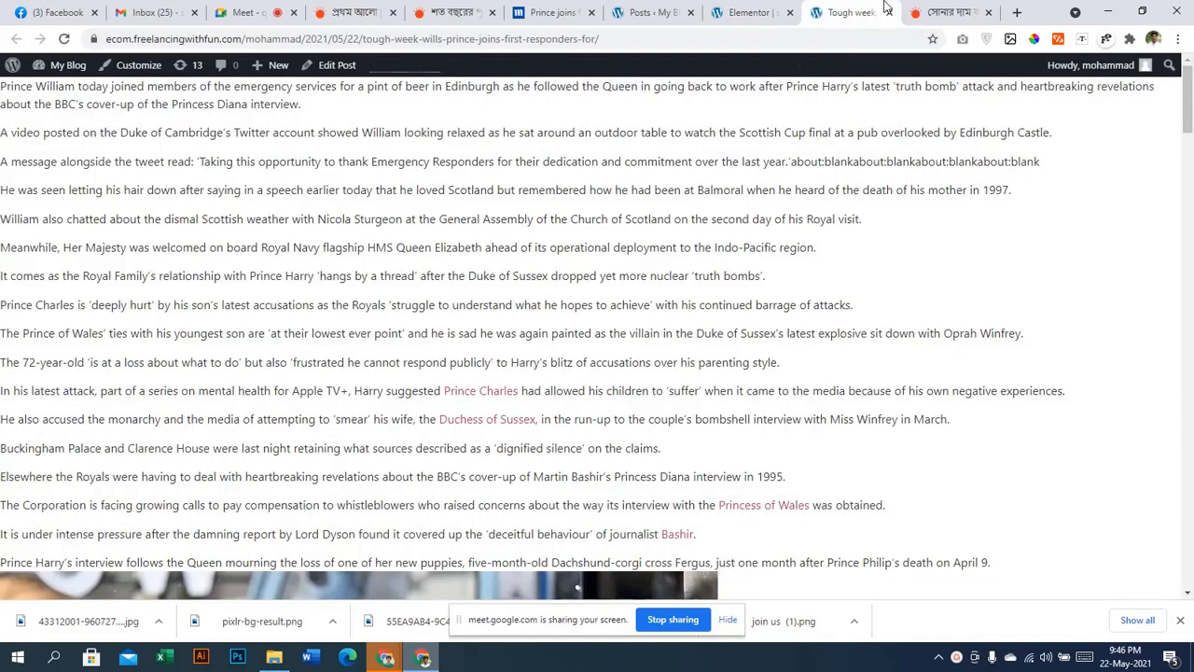
left_click(760, 12)
left_click(634, 12)
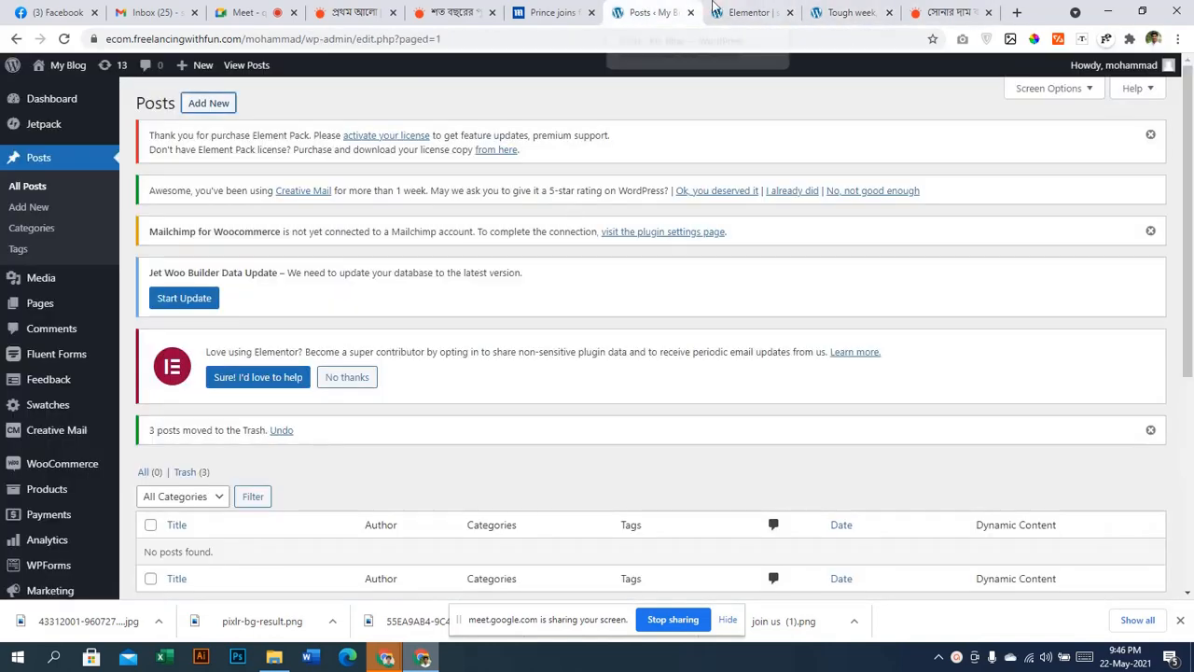
left_click(714, 10)
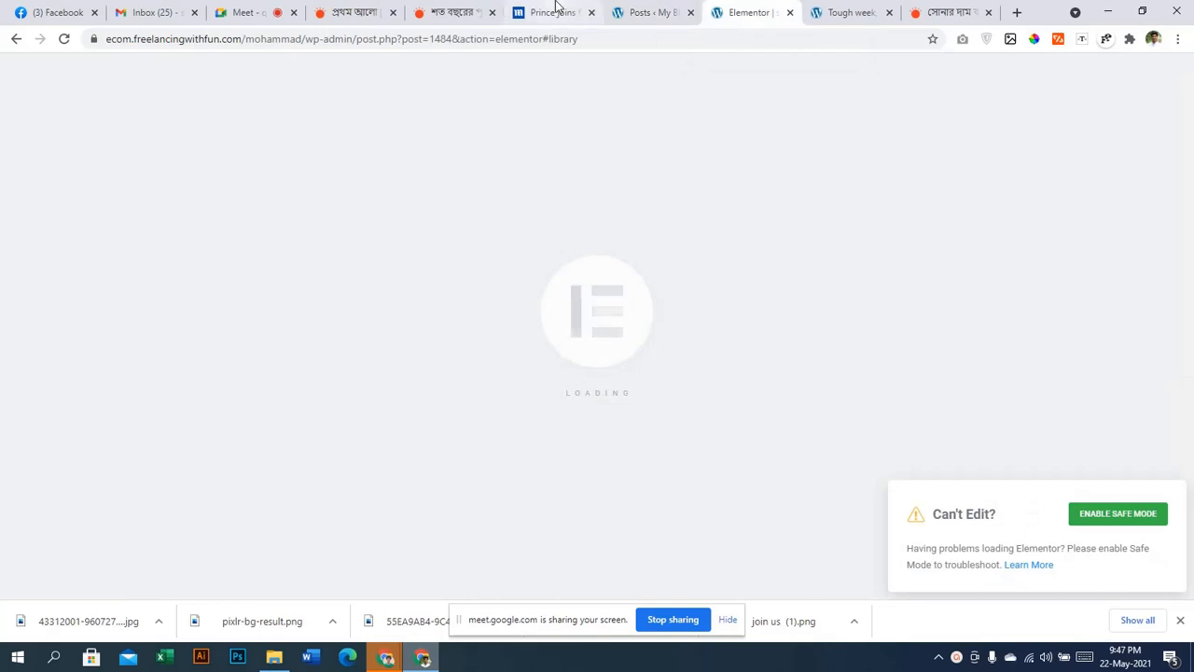
left_click(620, 10)
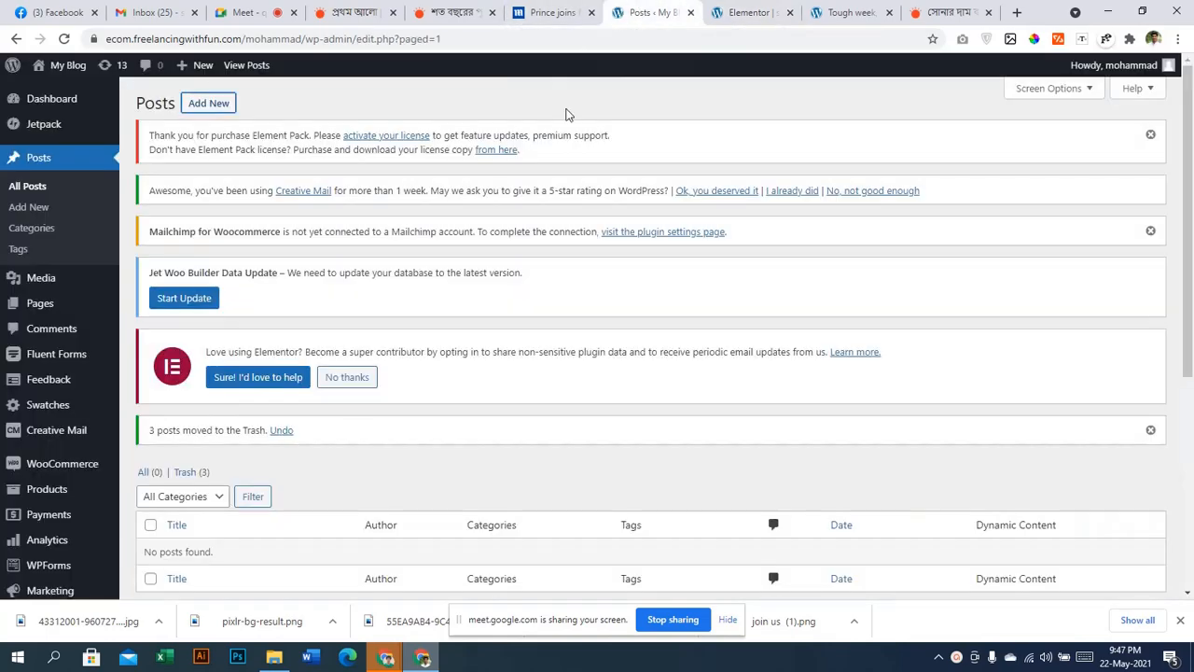
scroll(354, 397, "down", 2)
scroll(168, 435, "up", 2)
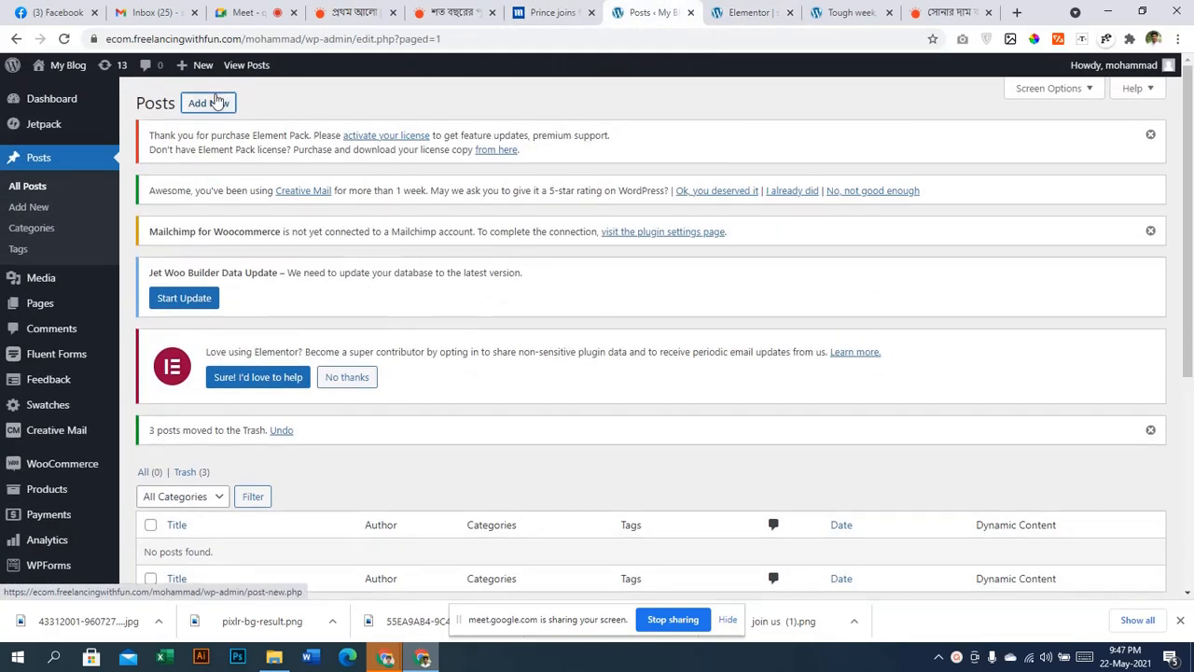
left_click_drag(217, 103, 680, 11)
Go back to the Mail Online homepage and scroll down to the protest headline
left_click(520, 11)
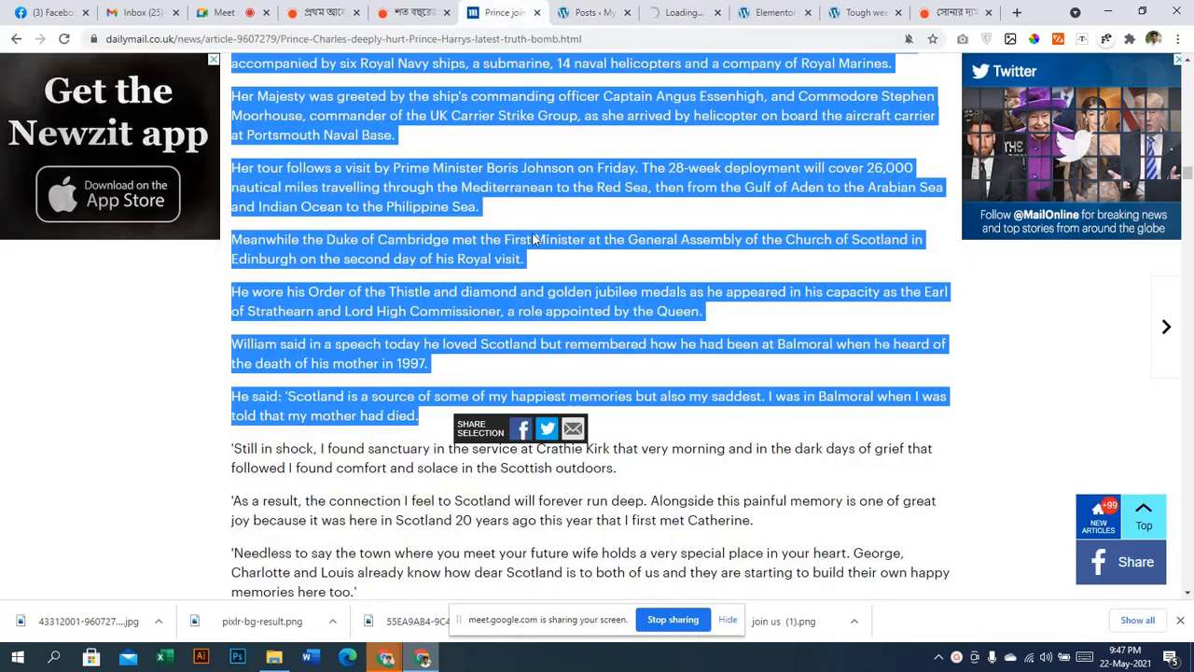
scroll(547, 293, "up", 10)
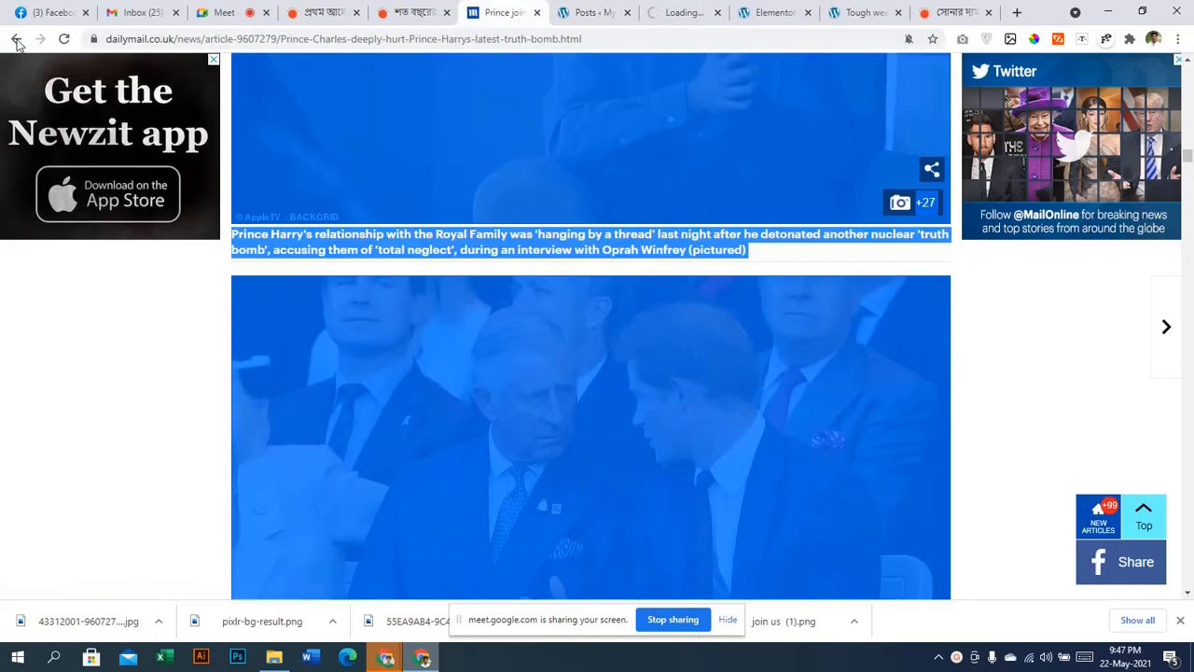
left_click(17, 42)
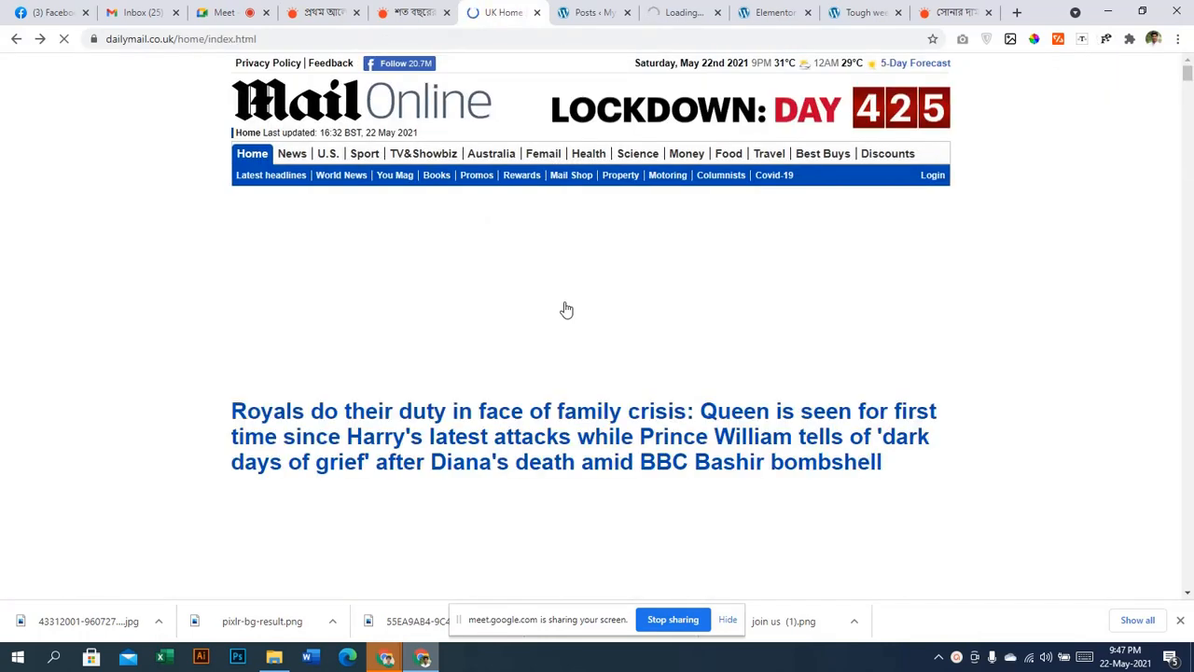
scroll(566, 310, "down", 8)
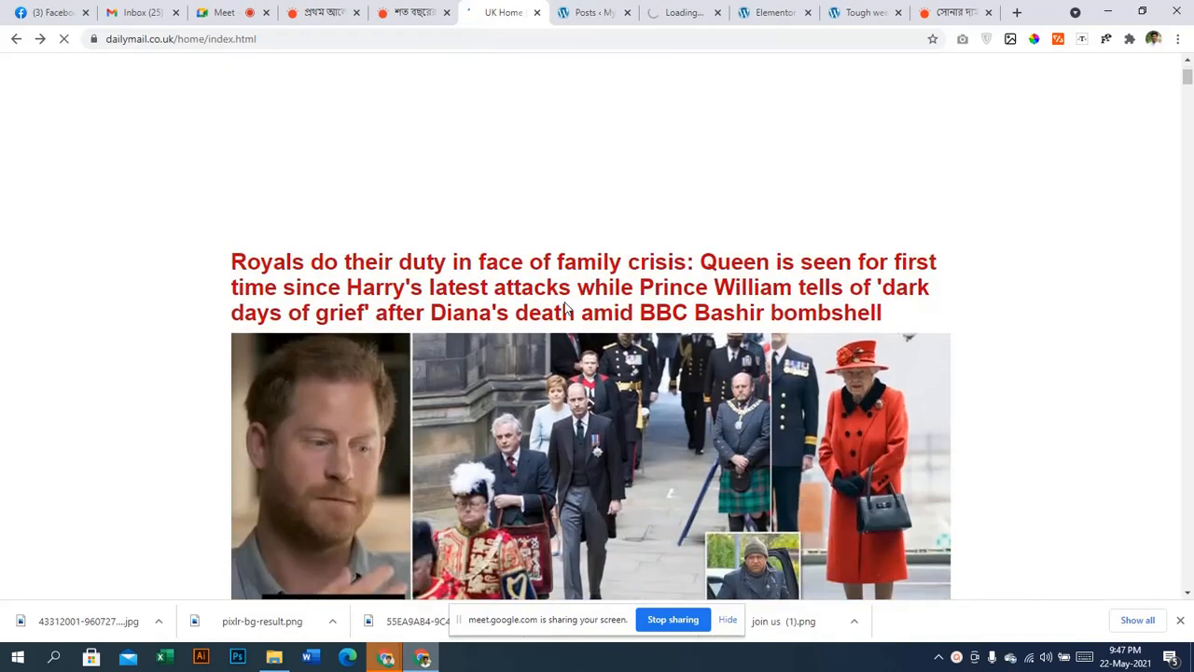
scroll(566, 324, "down", 4)
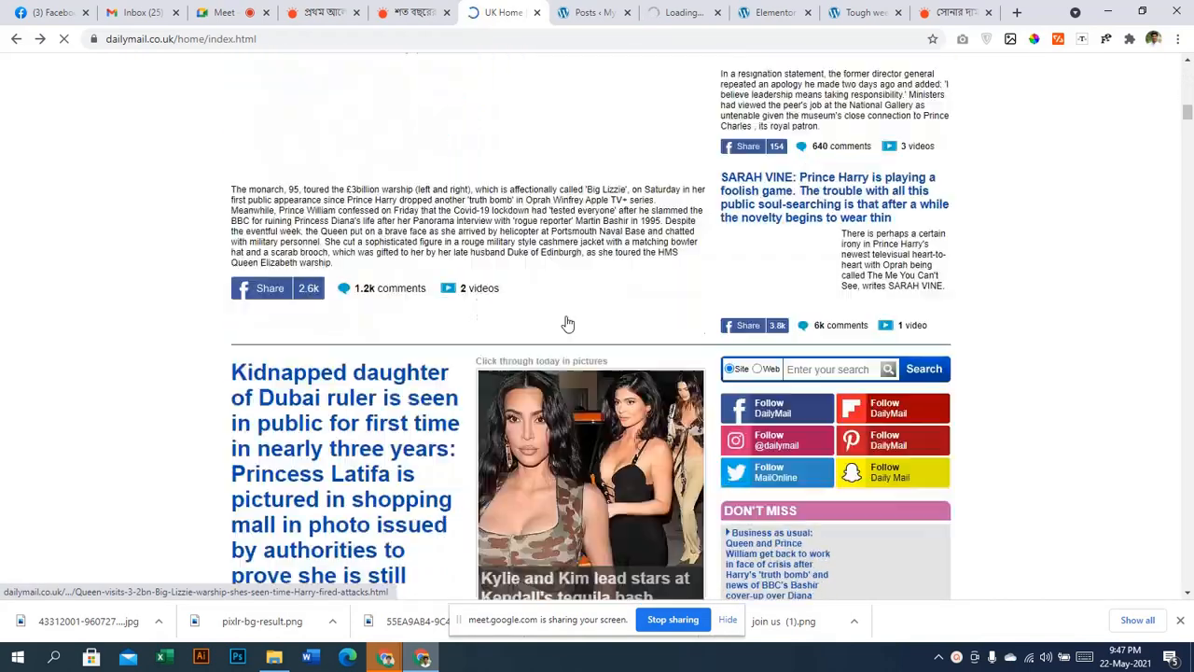
scroll(576, 329, "down", 8)
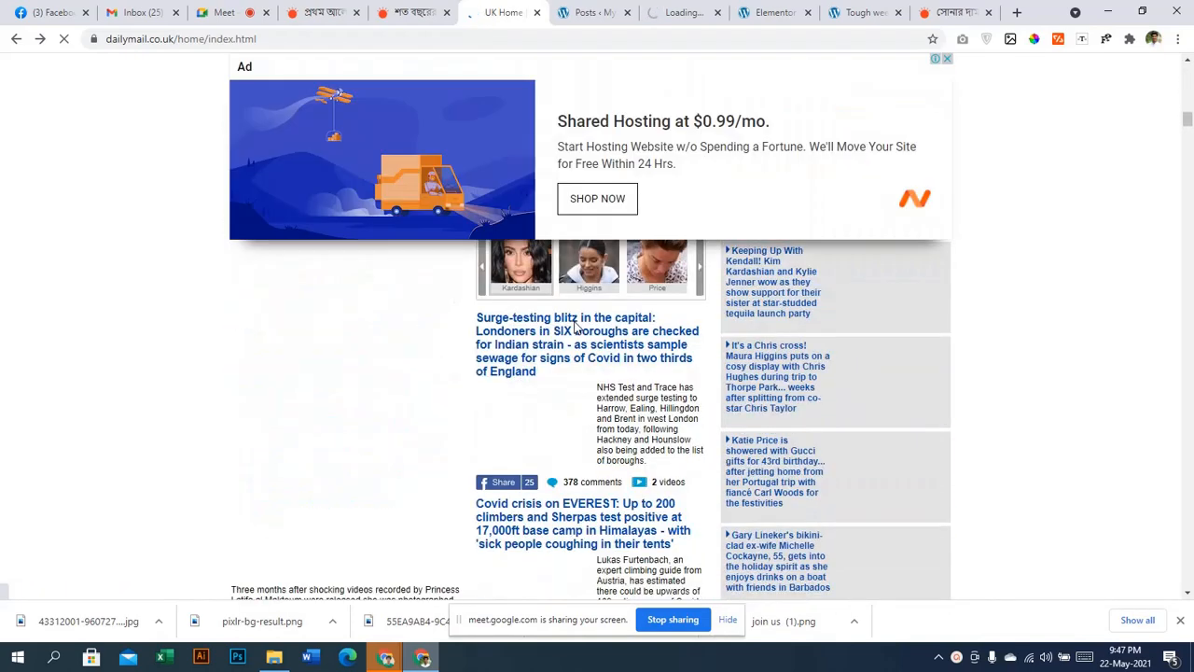
Open the pro-Palestine protest article in a new tab, then return to the new post editor
right_click(544, 333)
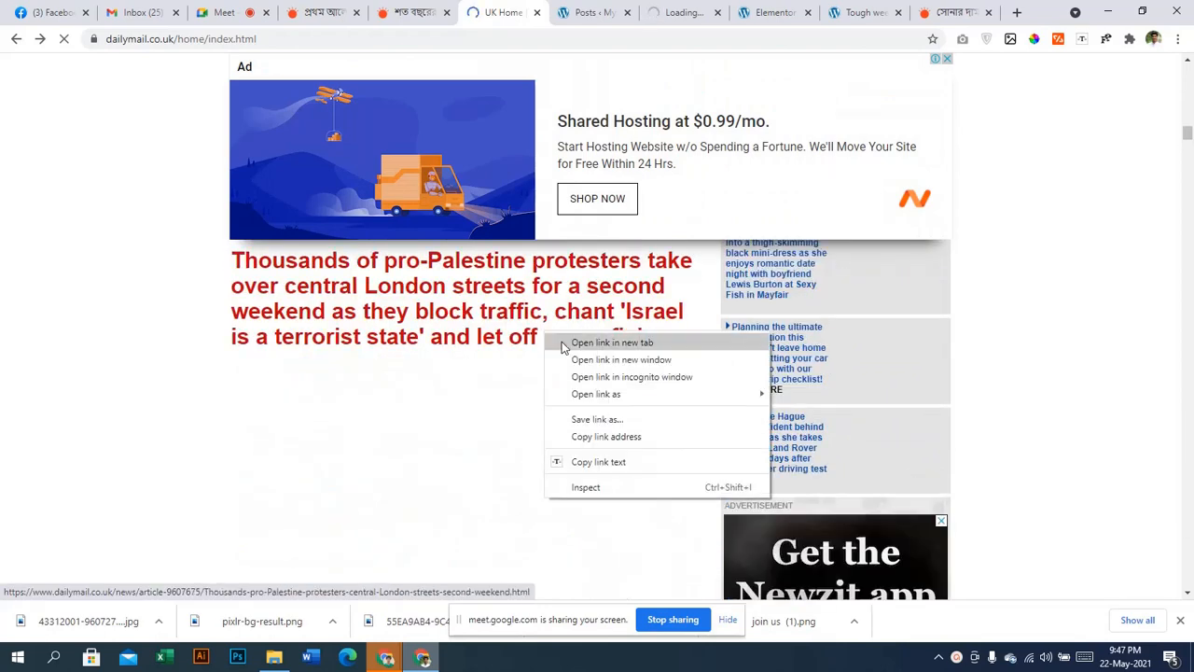
left_click(562, 343)
left_click(524, 11)
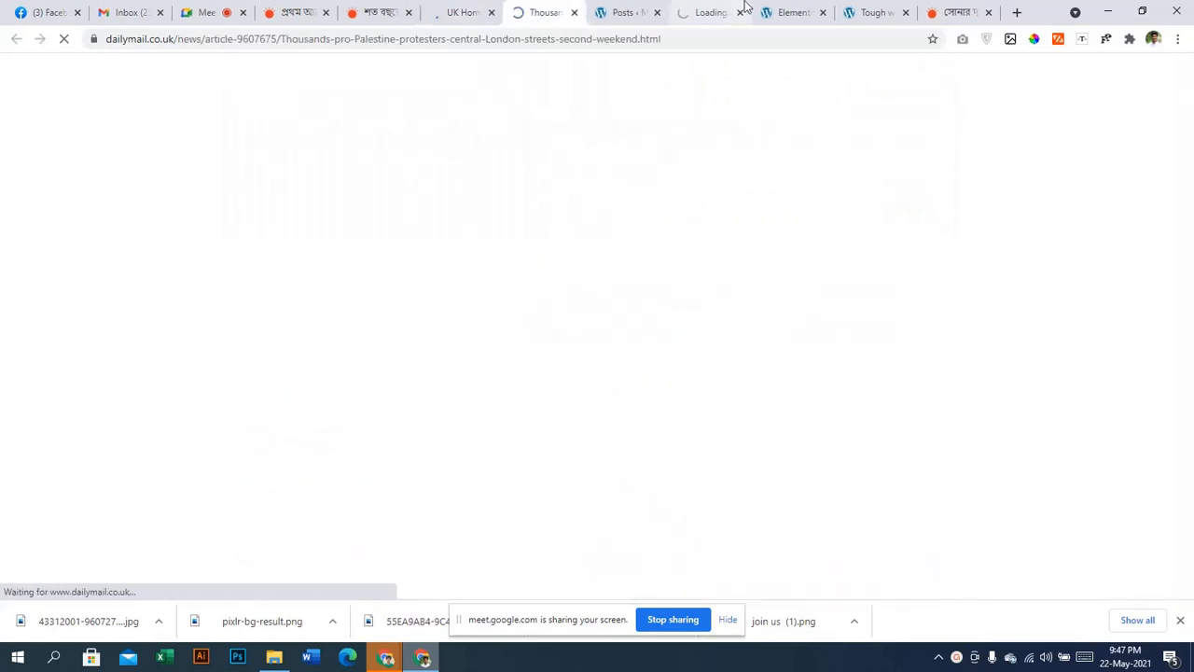
left_click(716, 12)
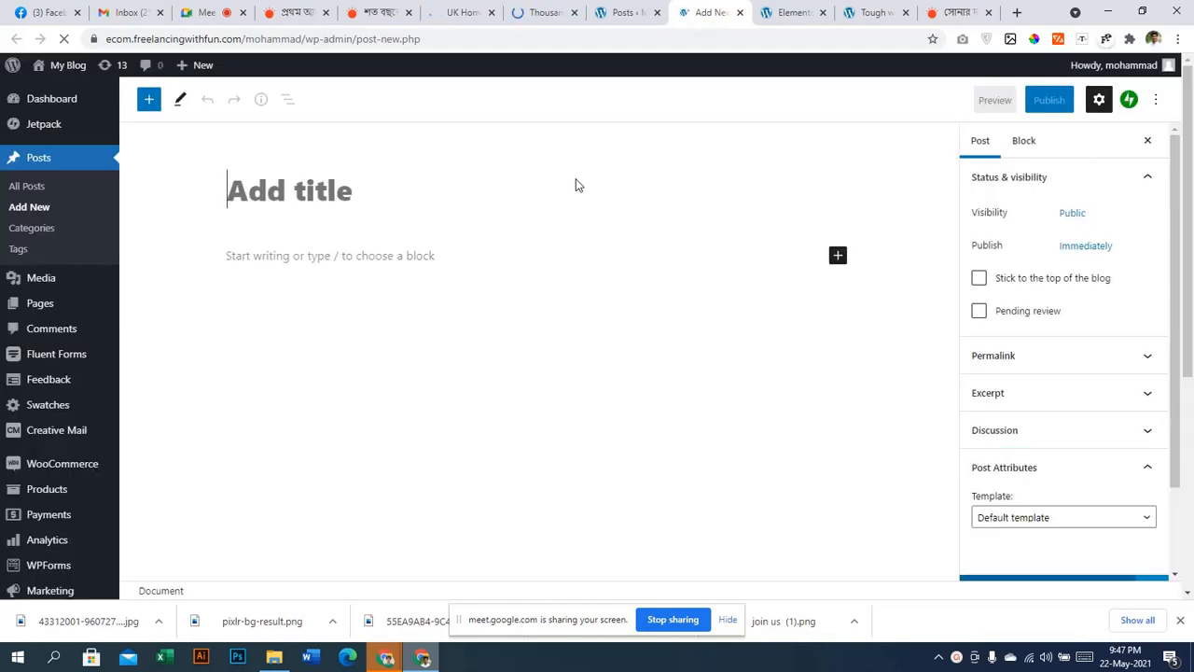
Close the Elementor template library to reveal the empty canvas, then return to the protest article
key("ctrl+Tab")
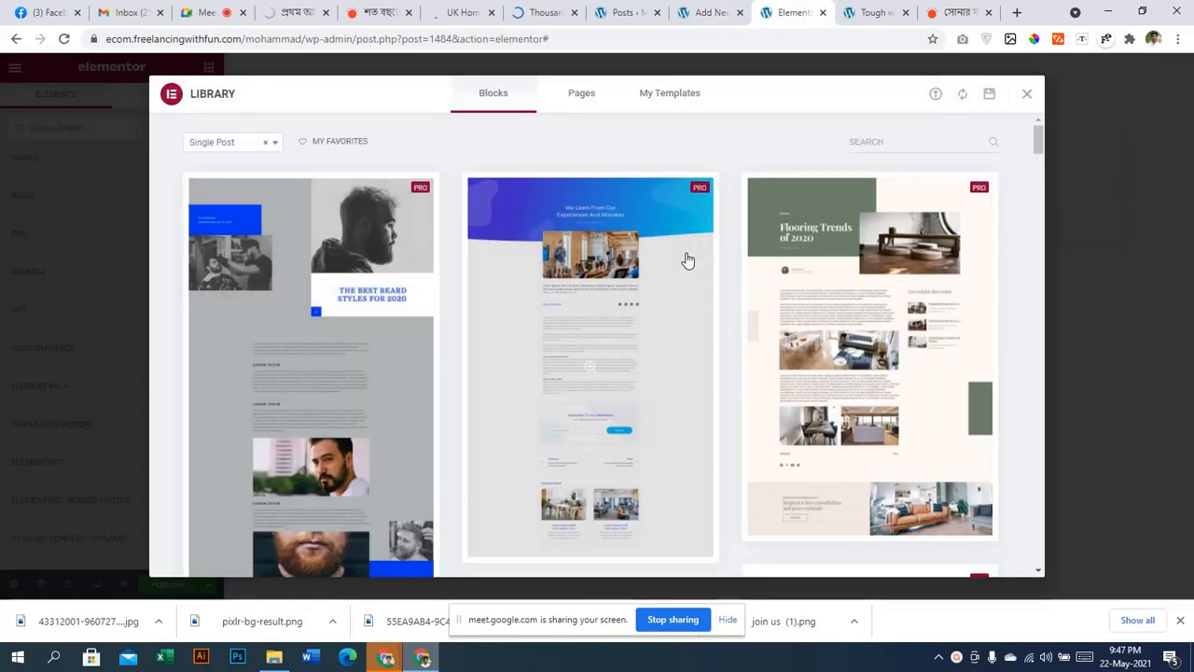
scroll(685, 271, "down", 6)
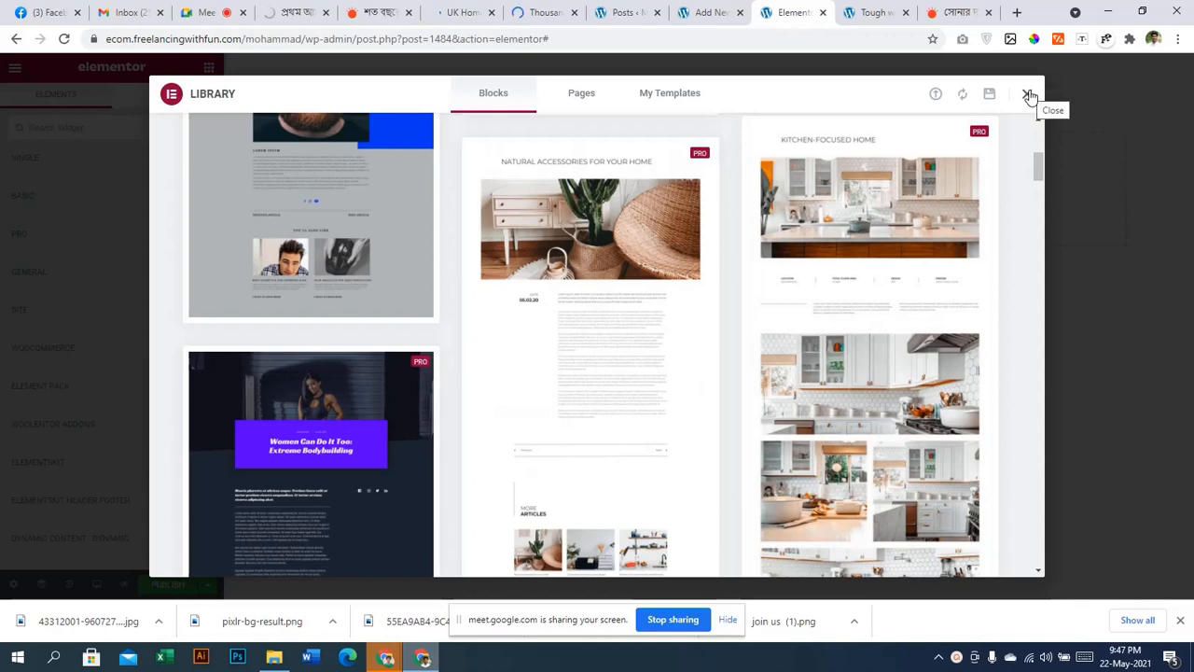
left_click(1028, 95)
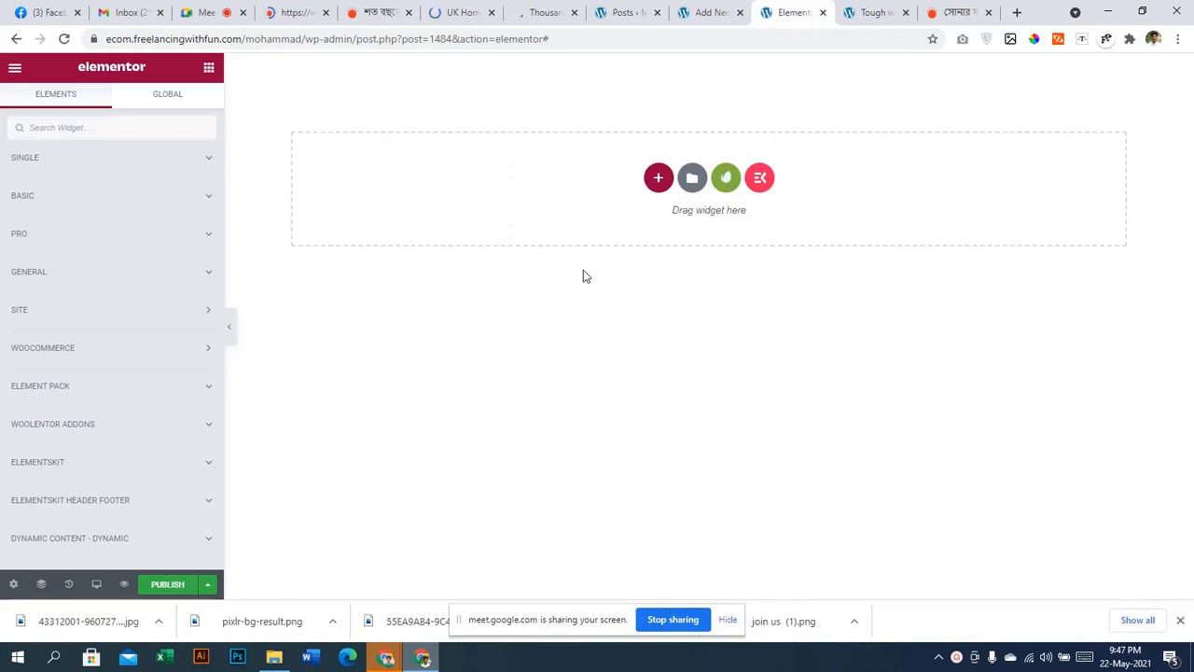
left_click(530, 9)
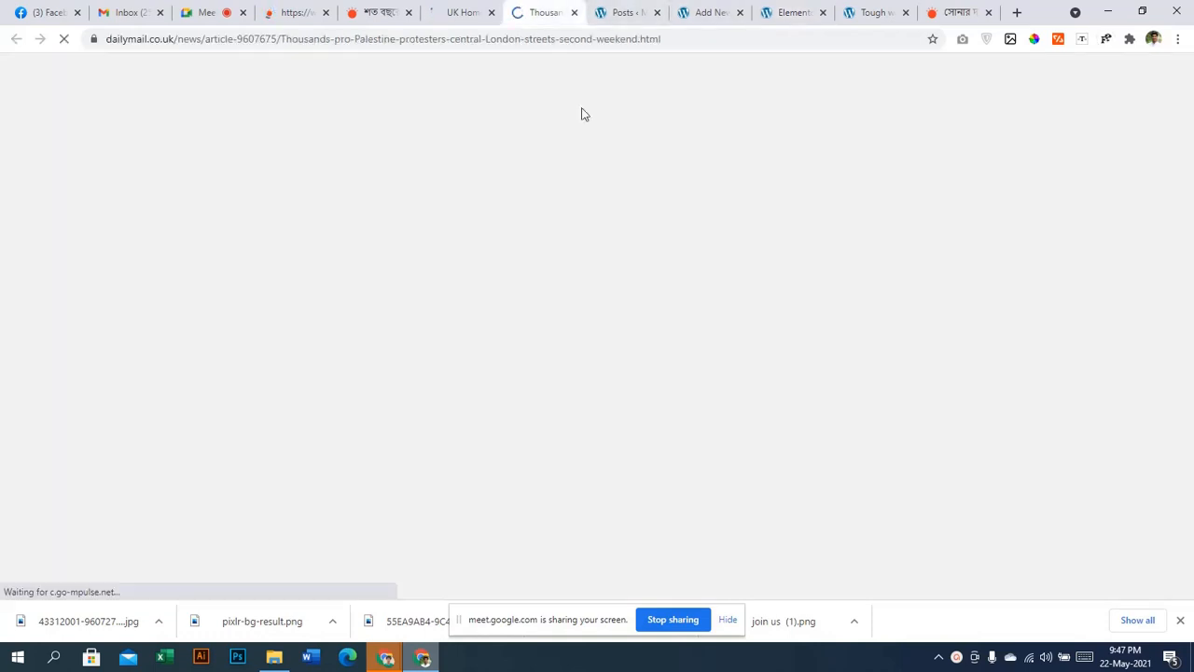
Copy the protest headline and paste it as the new post's title
left_click(627, 12)
left_click(709, 12)
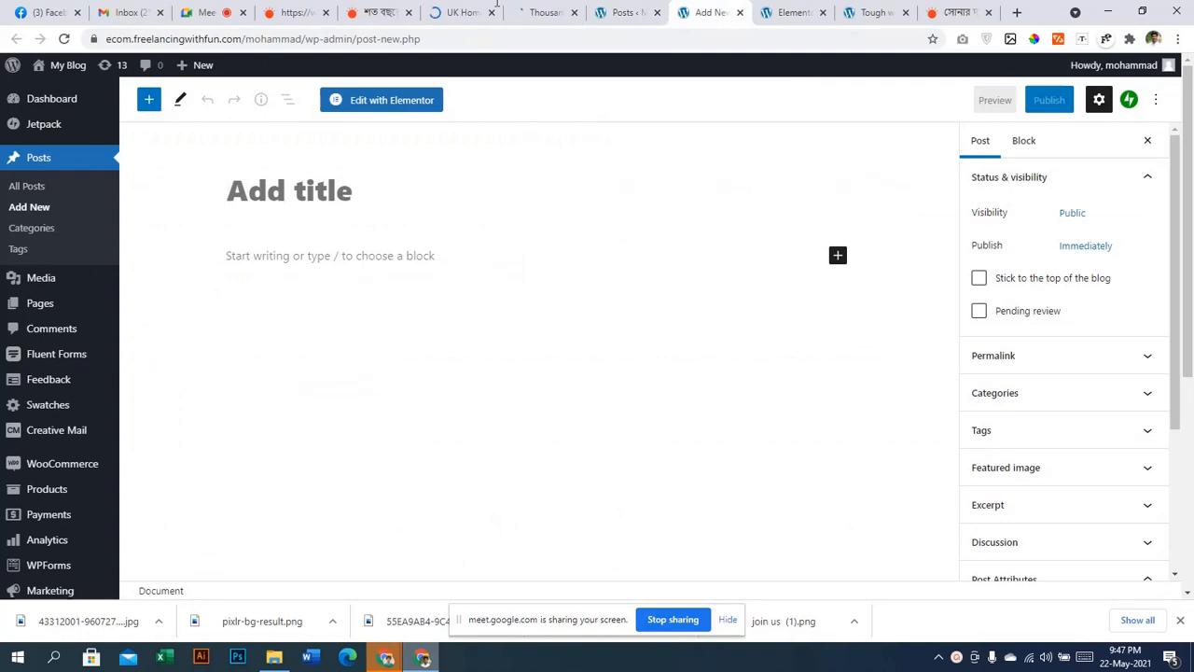
left_click(539, 11)
scroll(446, 359, "down", 3)
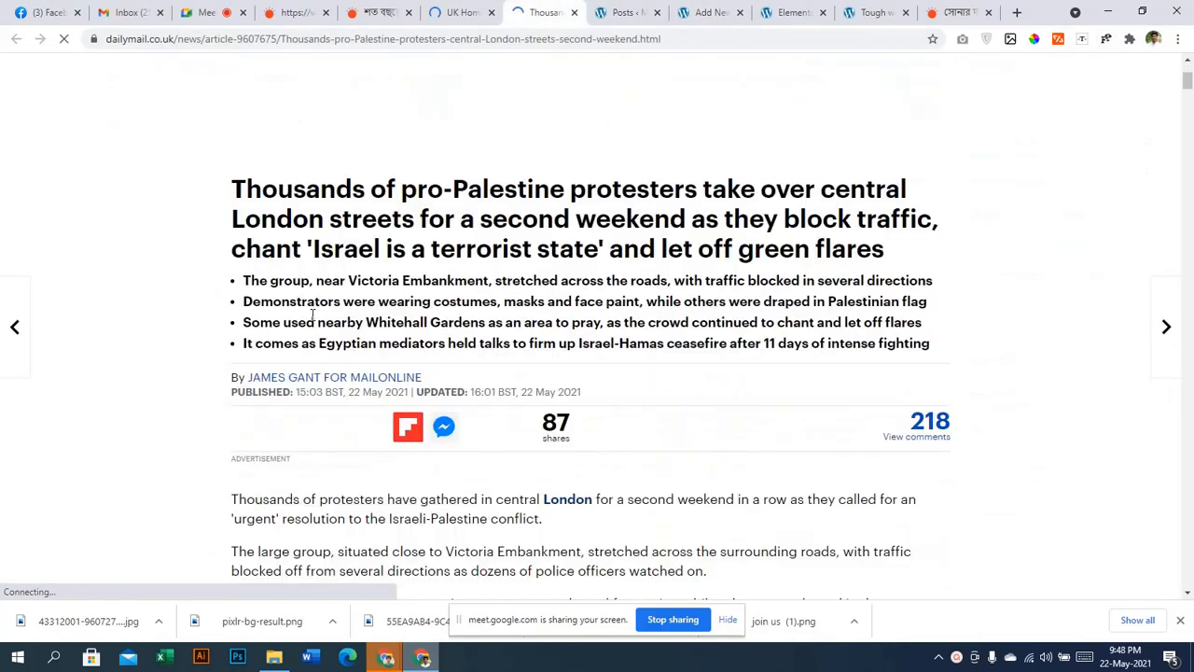
left_click_drag(234, 179, 925, 218)
key("ctrl+c")
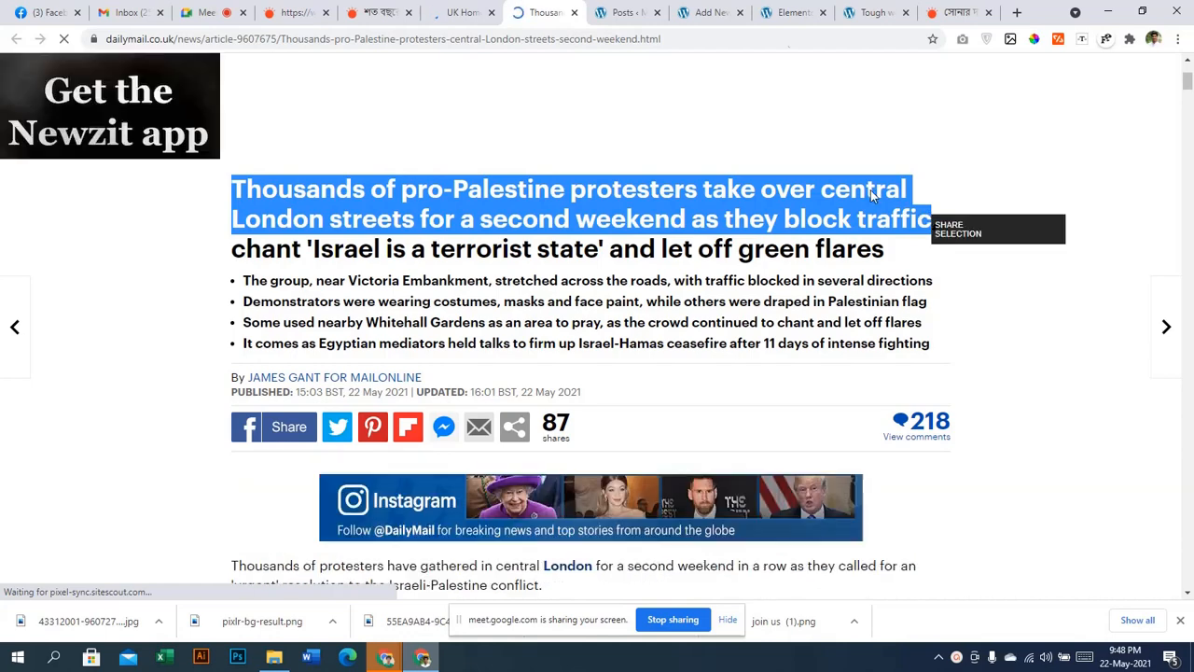
left_click(639, 11)
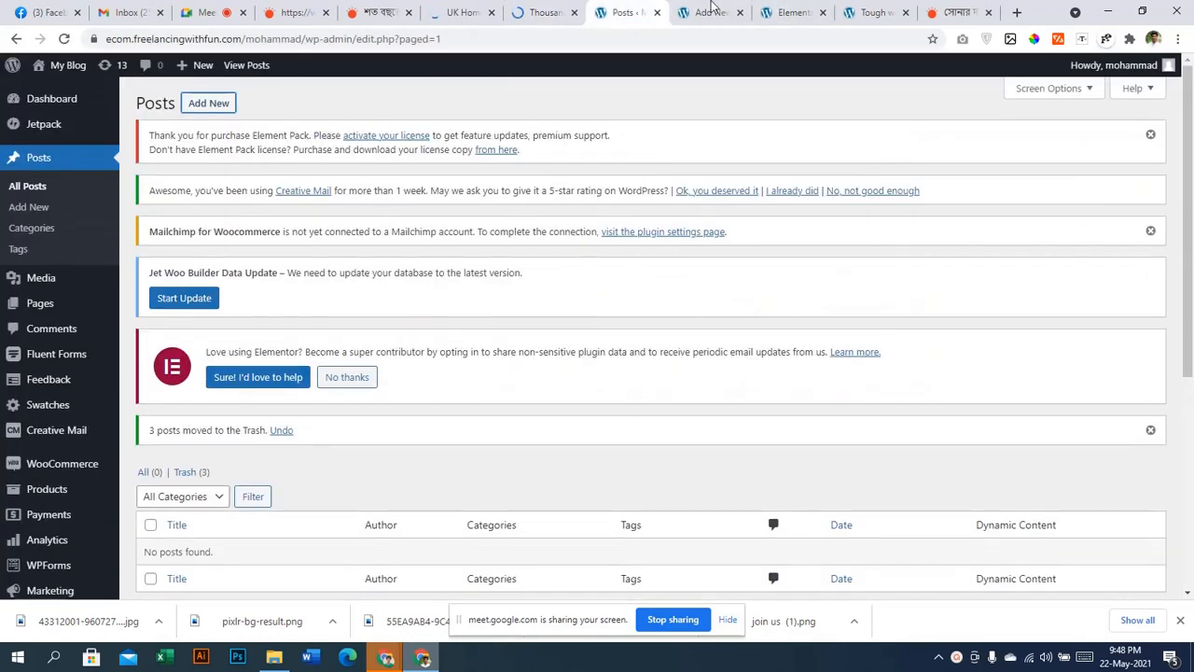
key("ctrl+Tab")
left_click(398, 190)
key("ctrl+v")
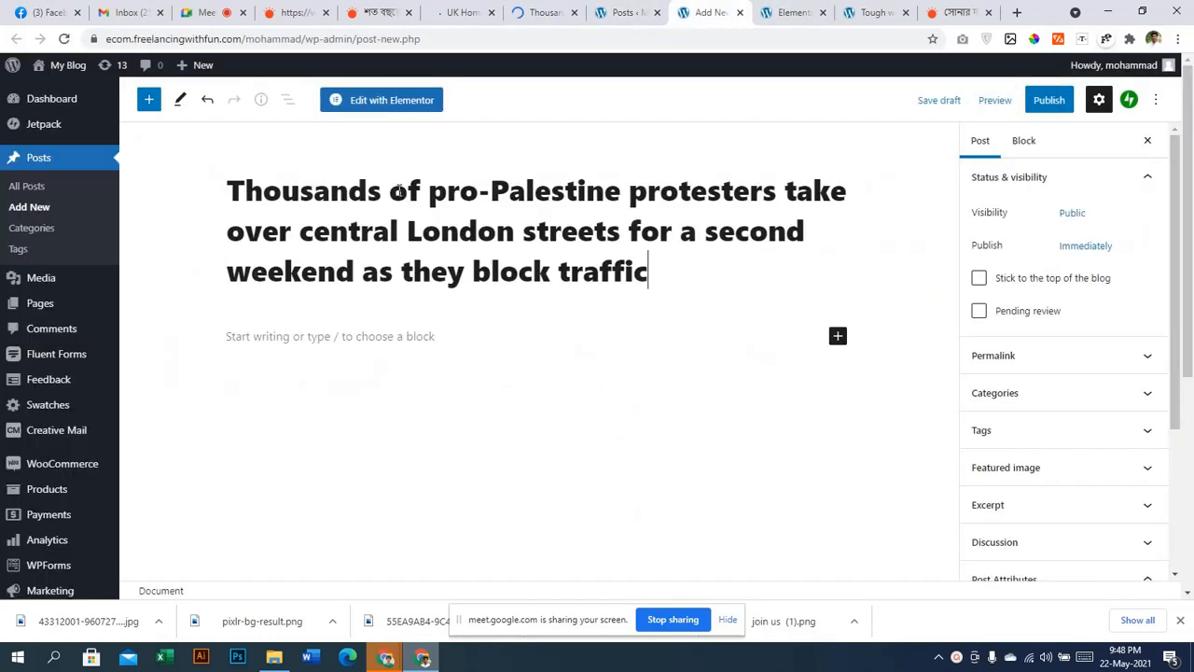
Select the protest article's body text for copying
key("ctrl+shift+Tab")
key("ctrl+shift+Tab")
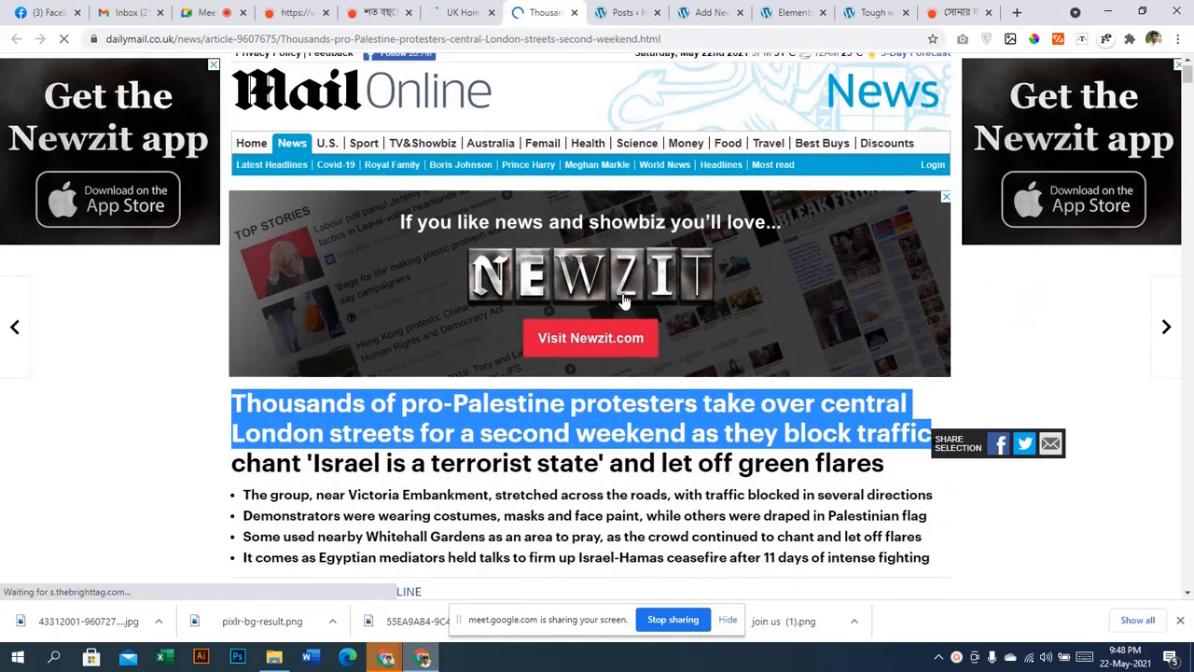
scroll(261, 335, "down", 3)
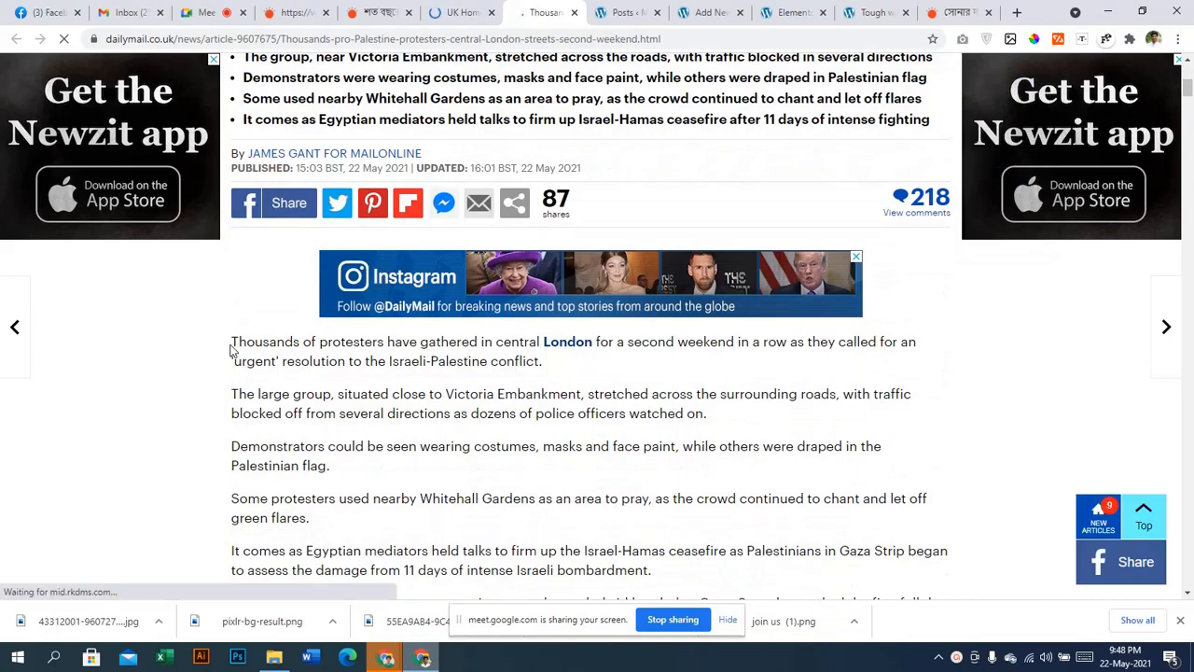
left_click_drag(235, 341, 501, 250)
scroll(378, 432, "down", 15)
scroll(382, 440, "down", 10)
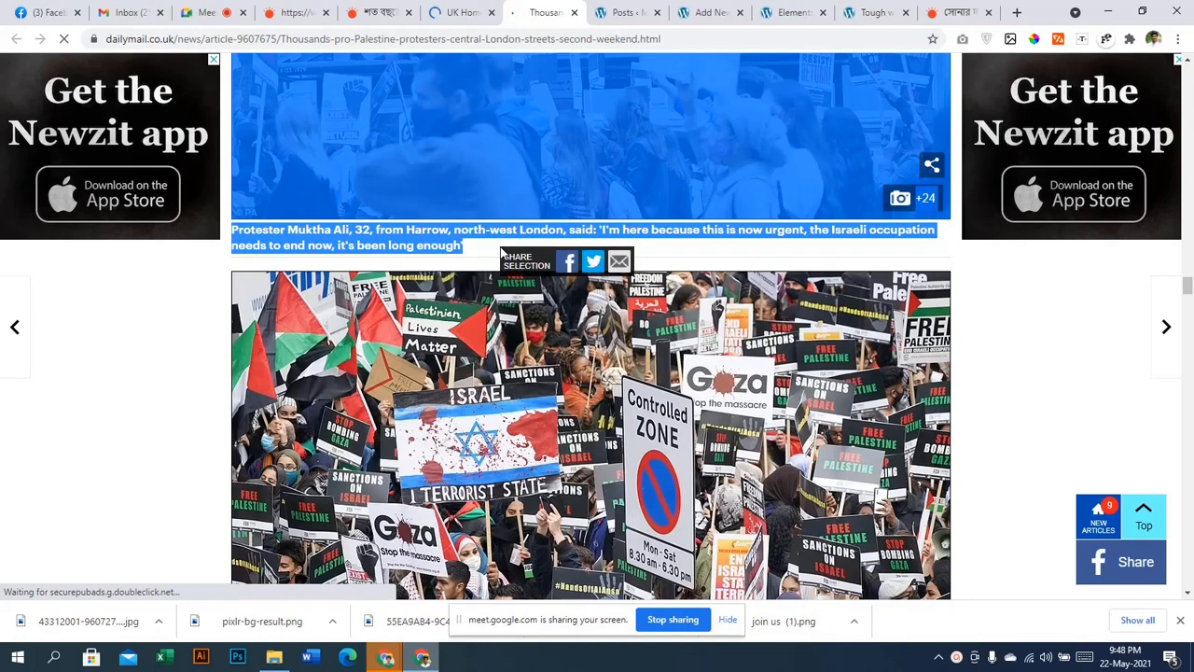
Paste the copied protest article text into the new post's body
left_click(648, 11)
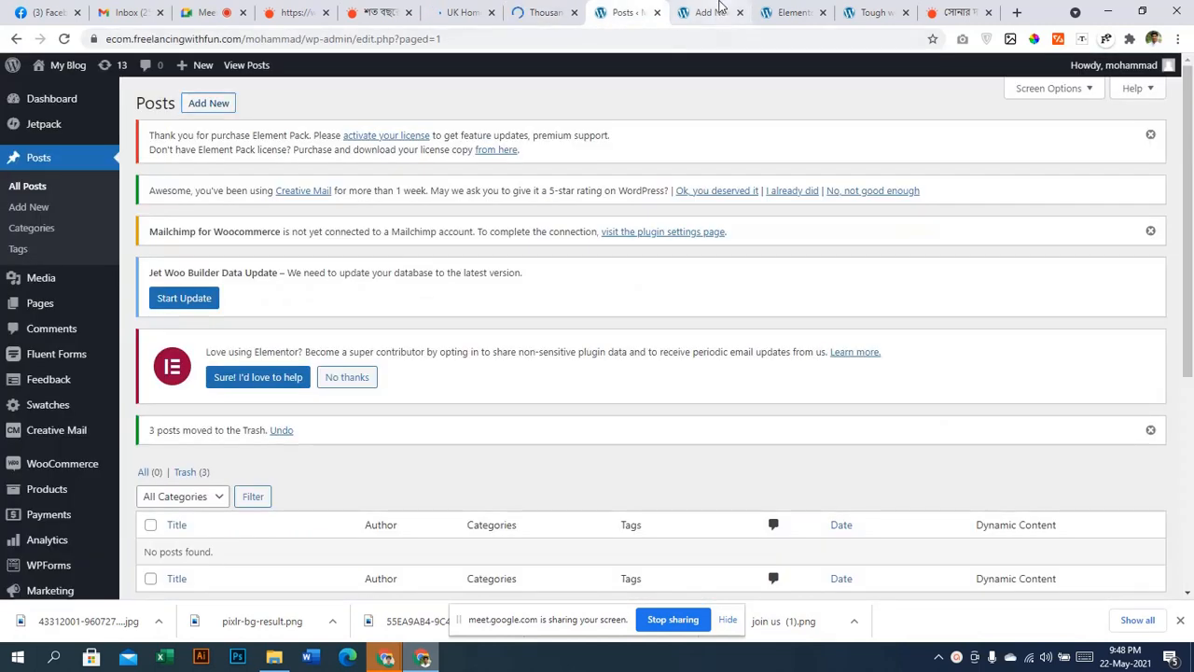
left_click(719, 8)
left_click(494, 354)
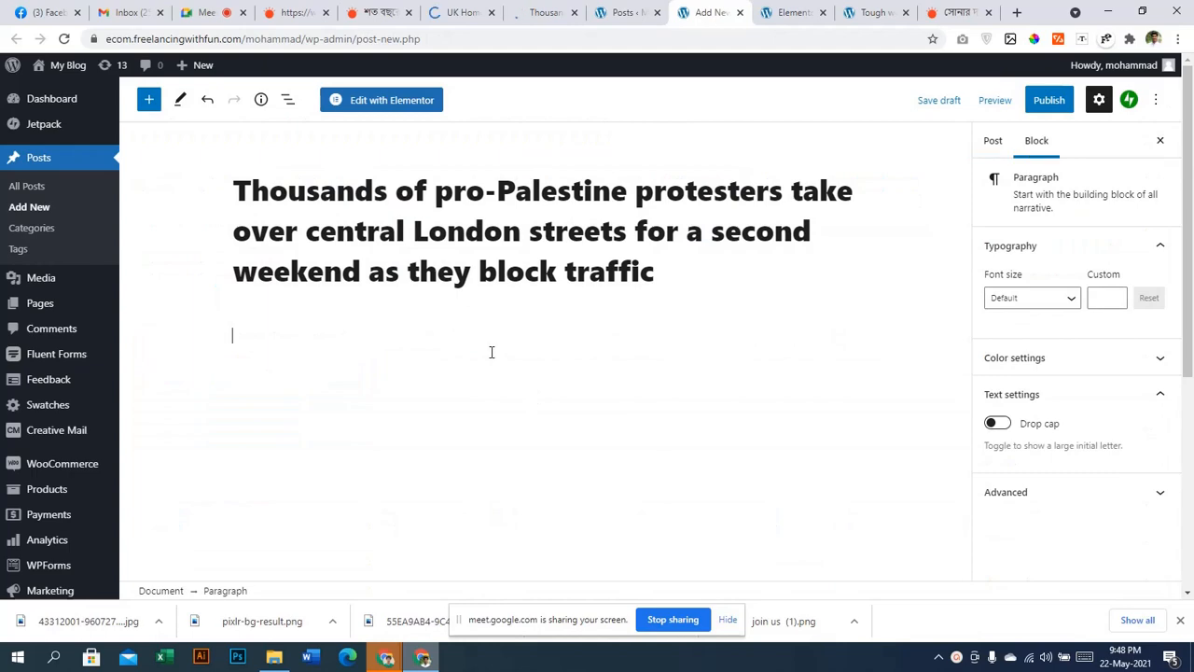
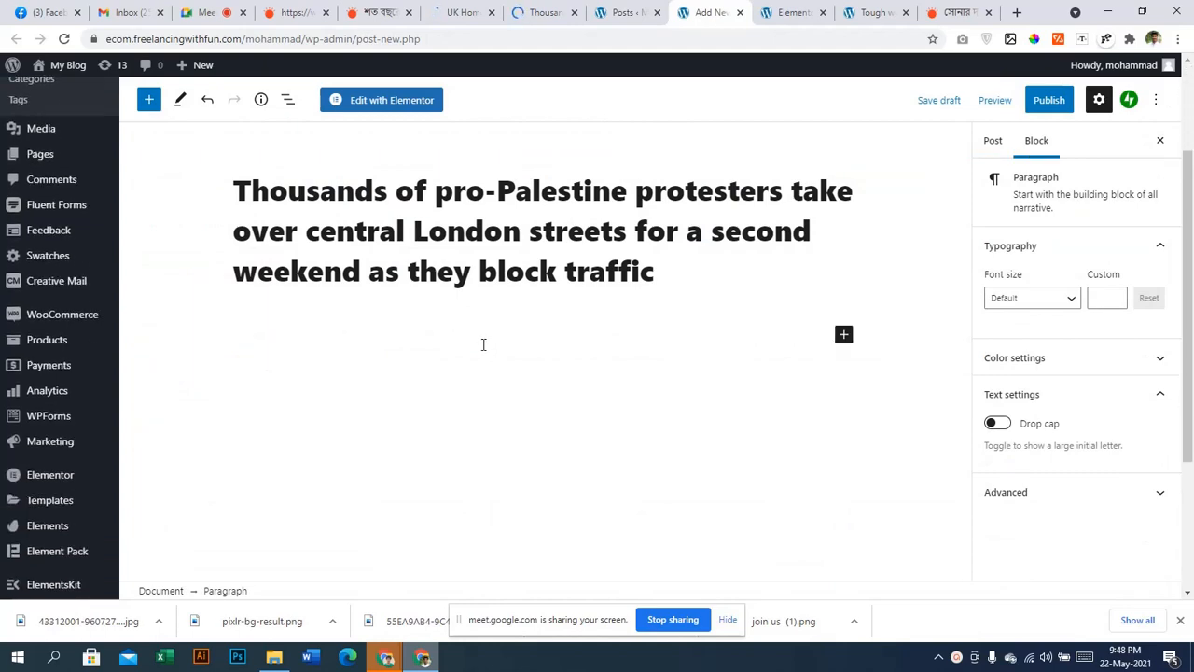
Publish the post, confirming in the pre-publish panel
scroll(484, 343, "up", 10)
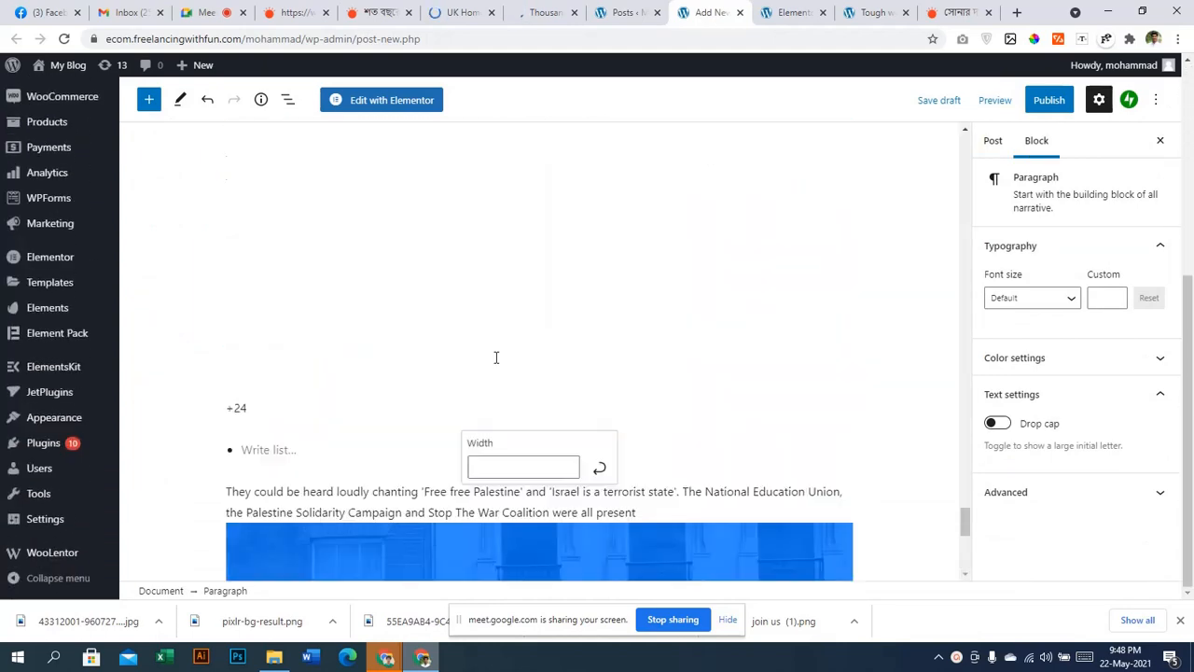
scroll(539, 411, "up", 5)
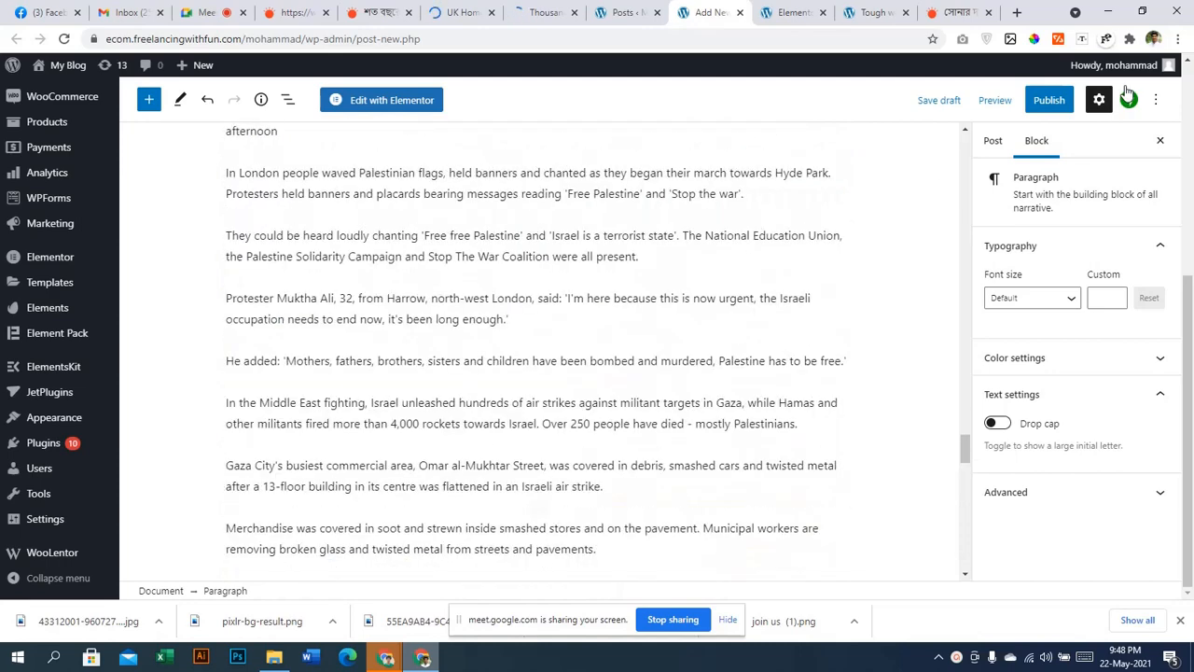
left_click(1049, 100)
left_click(1042, 103)
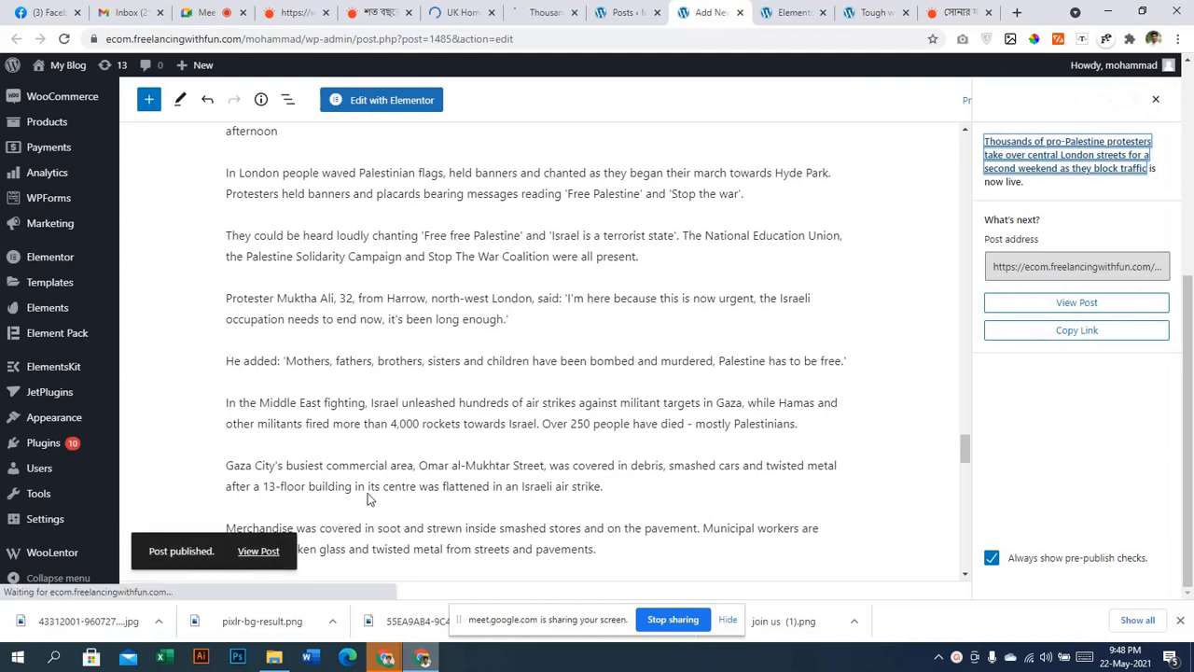
View the published protest post in a new tab, then return and dismiss the post-publish panel
left_click(259, 554)
right_click(258, 554)
left_click(320, 392)
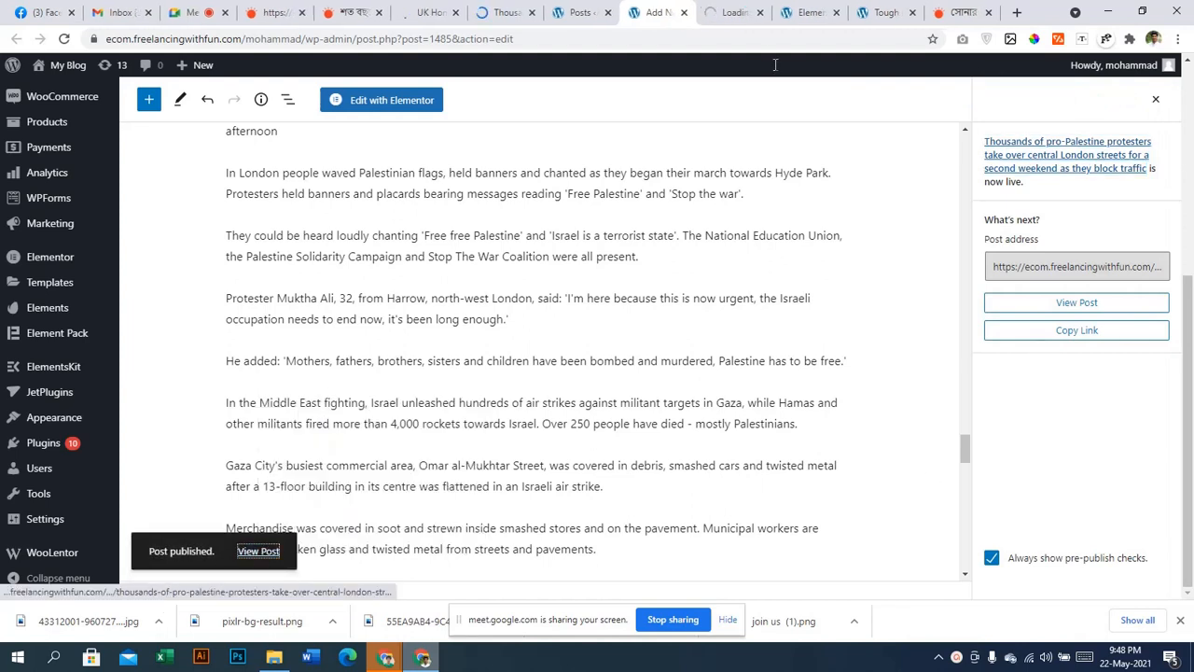
left_click(730, 11)
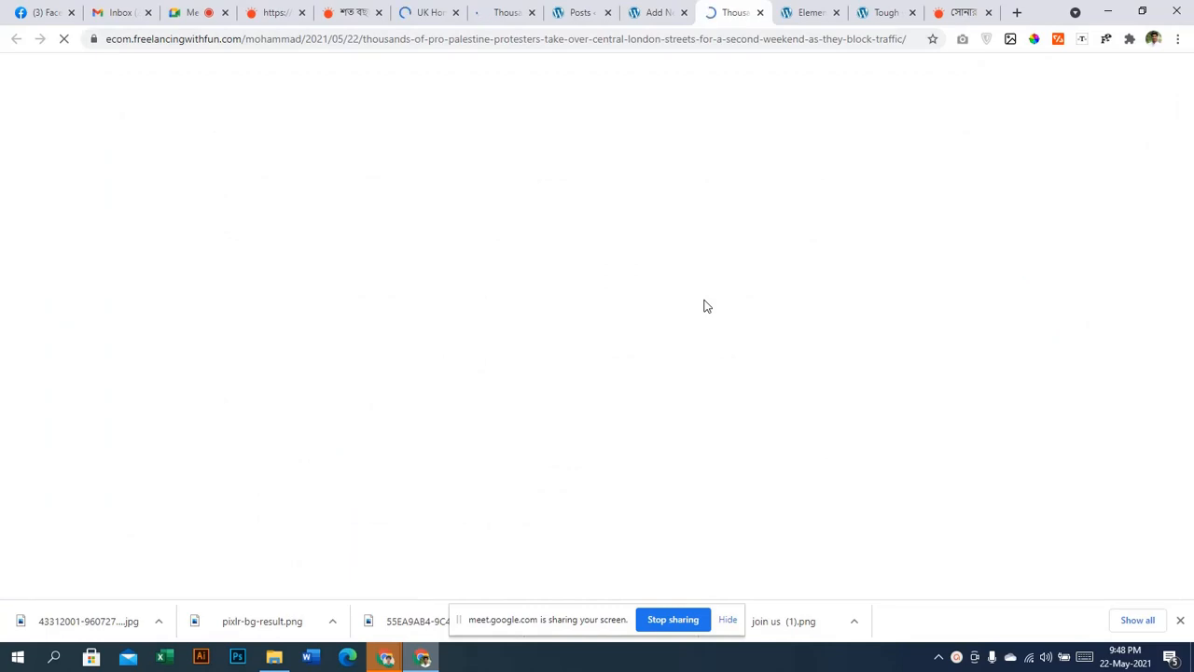
scroll(710, 421, "down", 20)
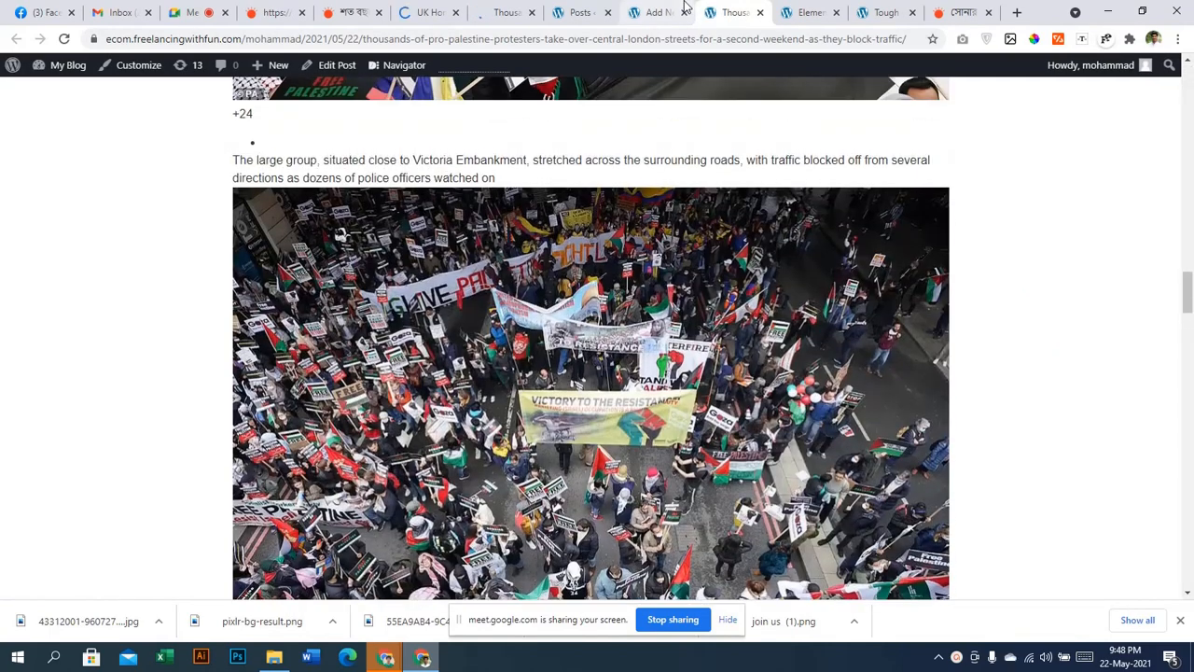
left_click(658, 12)
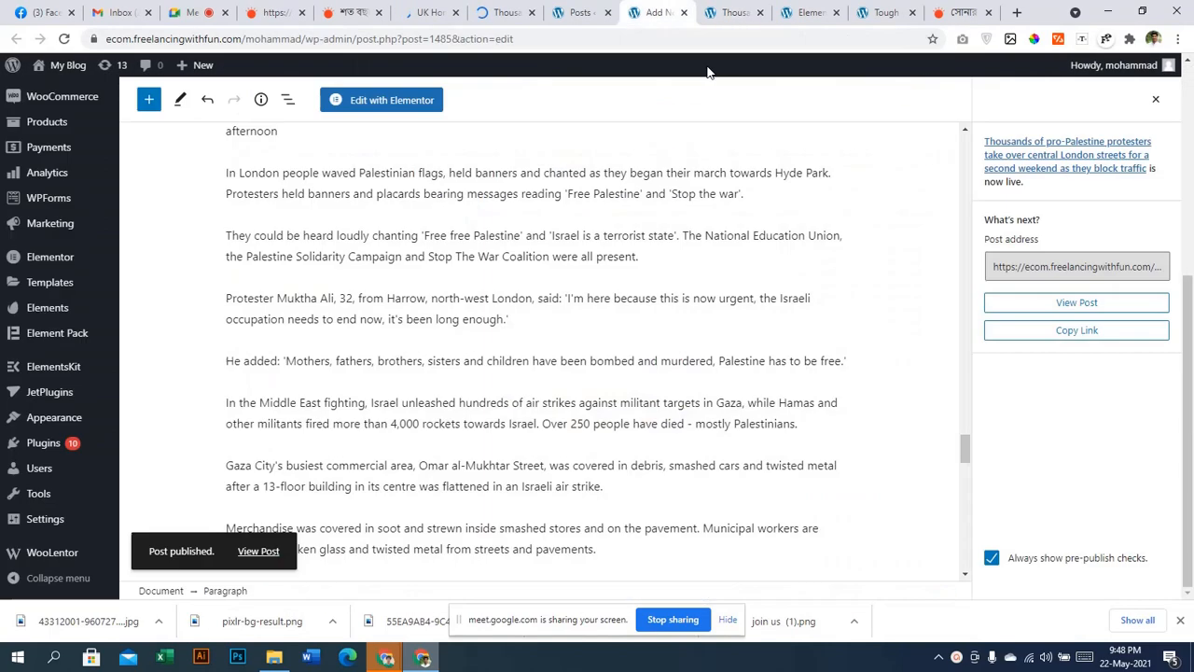
left_click(1157, 99)
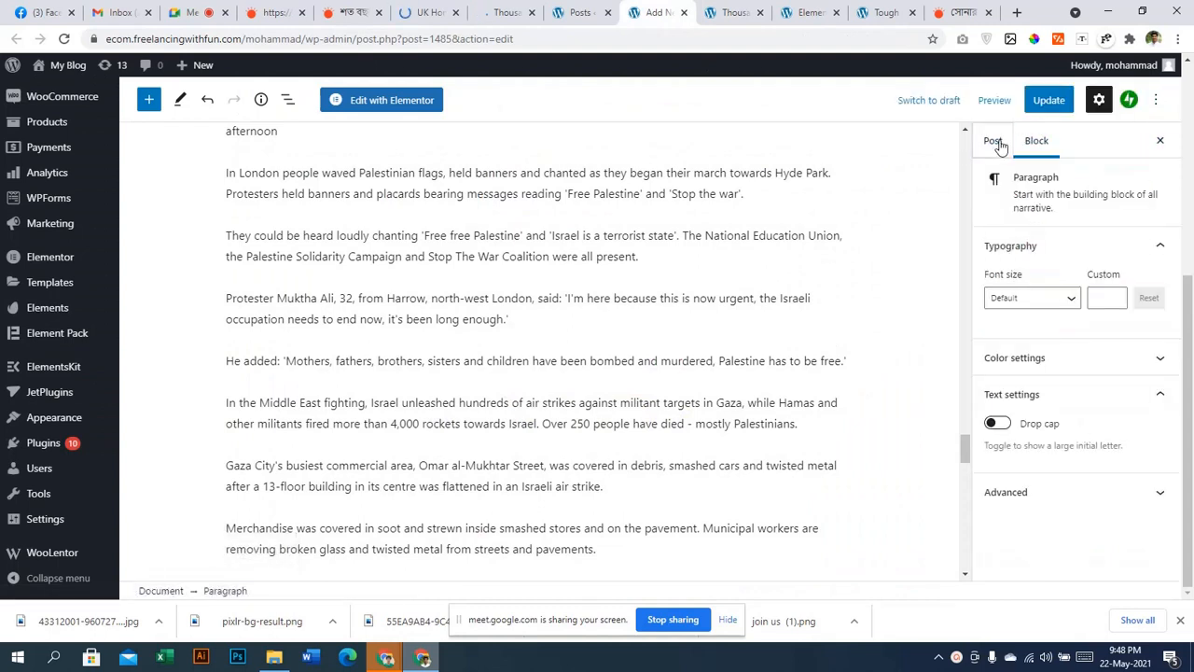
Set the post's Template under Post Attributes to Elementor Canvas and update the post
left_click(994, 141)
scroll(1032, 518, "down", 4)
left_click(1031, 434)
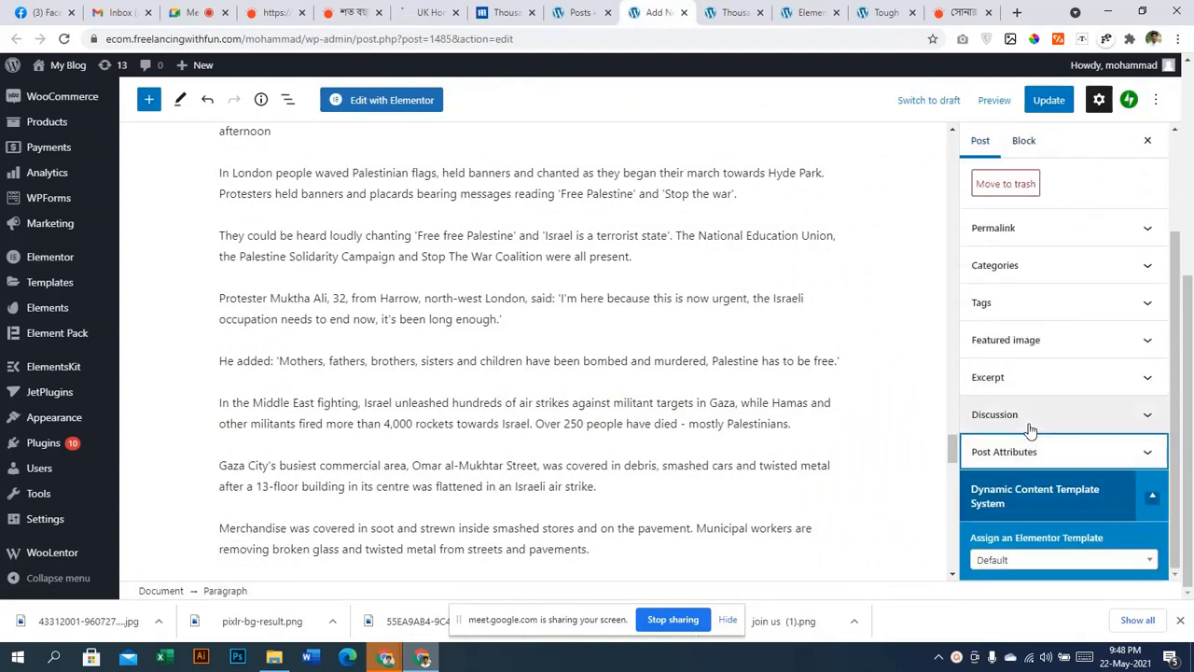
left_click(1030, 416)
left_click(1039, 419)
left_click(1026, 451)
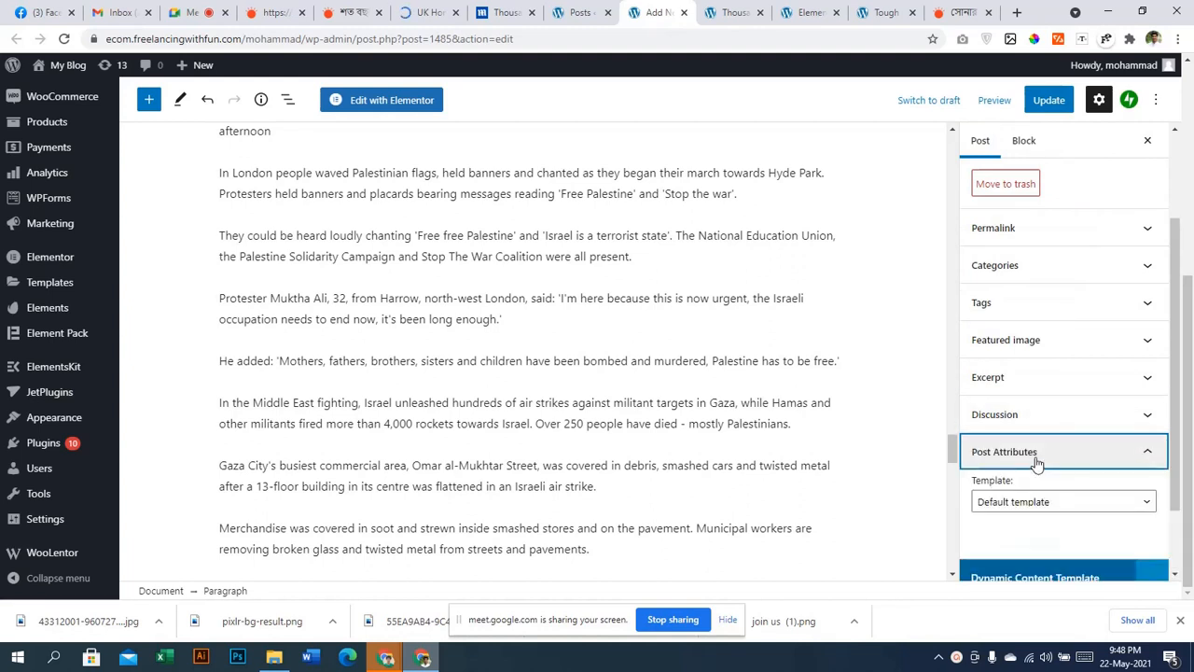
left_click(1033, 503)
scroll(1034, 508, "down", 1)
left_click(1036, 438)
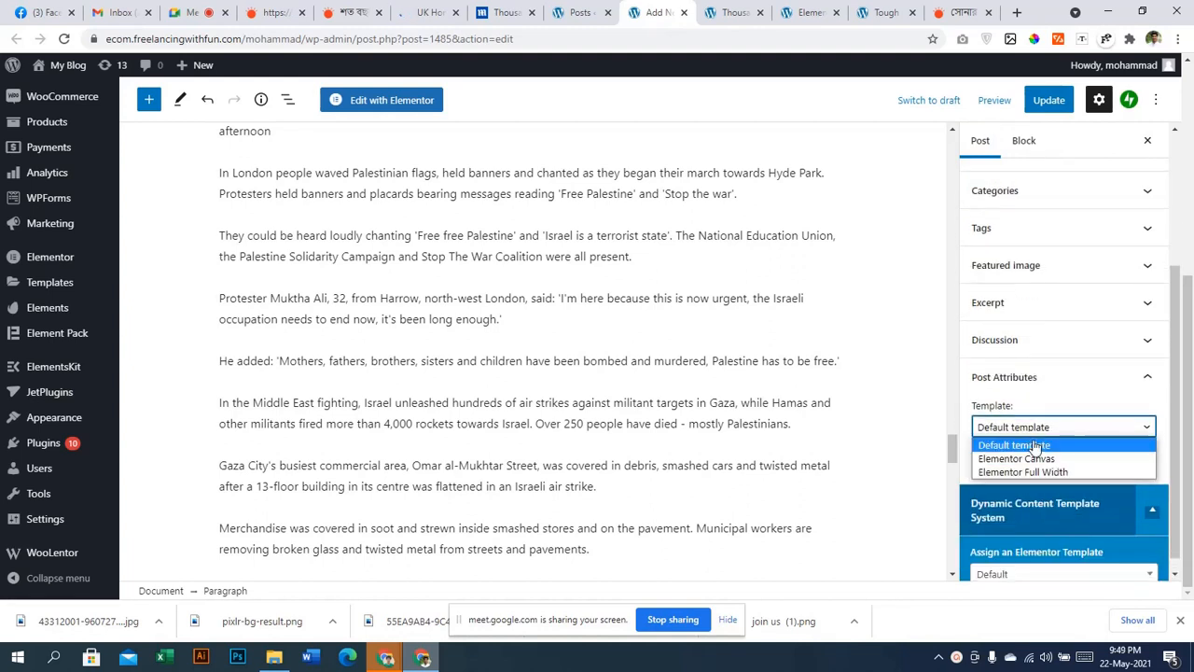
left_click(1026, 458)
left_click(1048, 104)
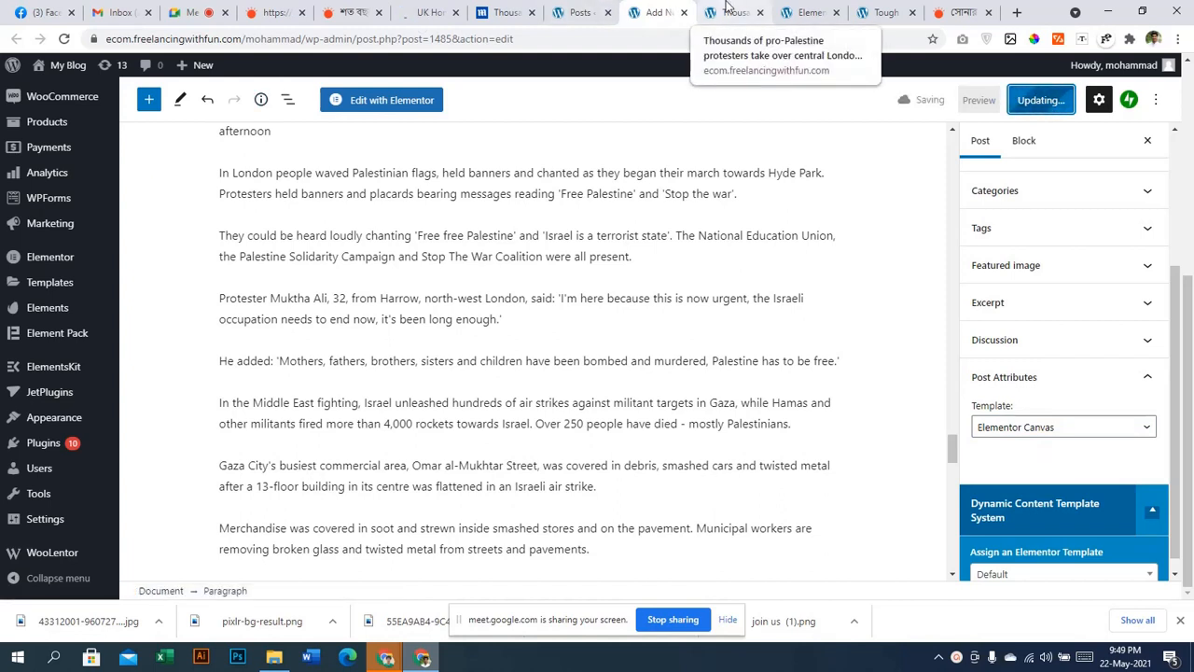
Check the updated post in a new tab, then close the public post tabs
right_click(253, 550)
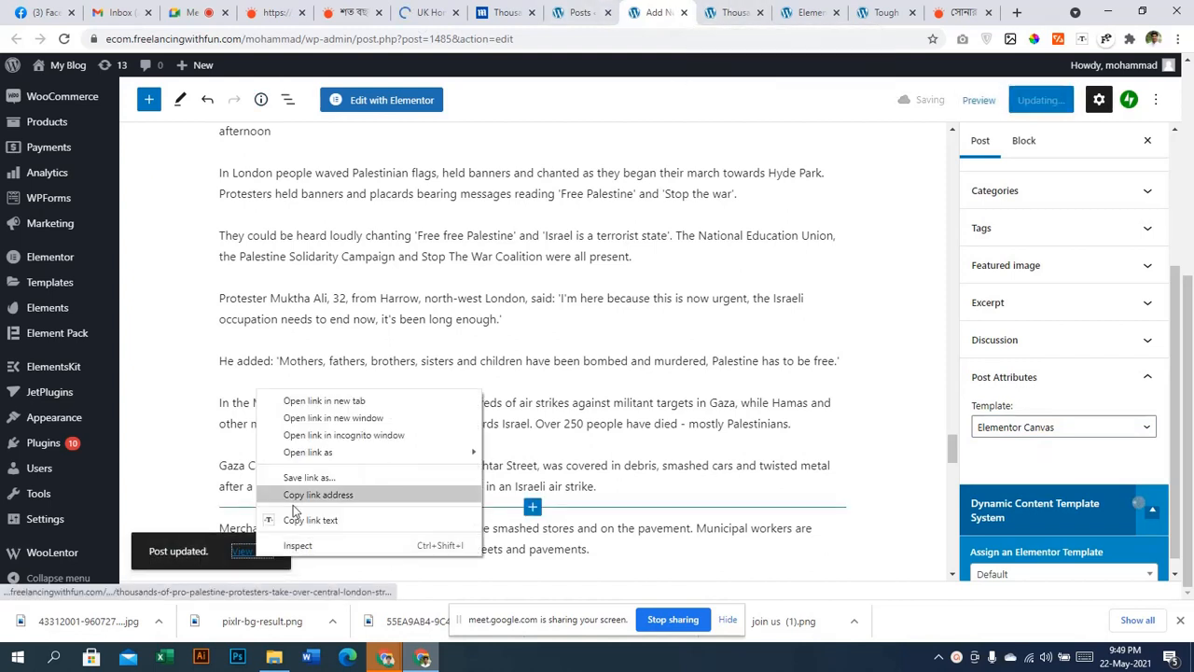
left_click(333, 399)
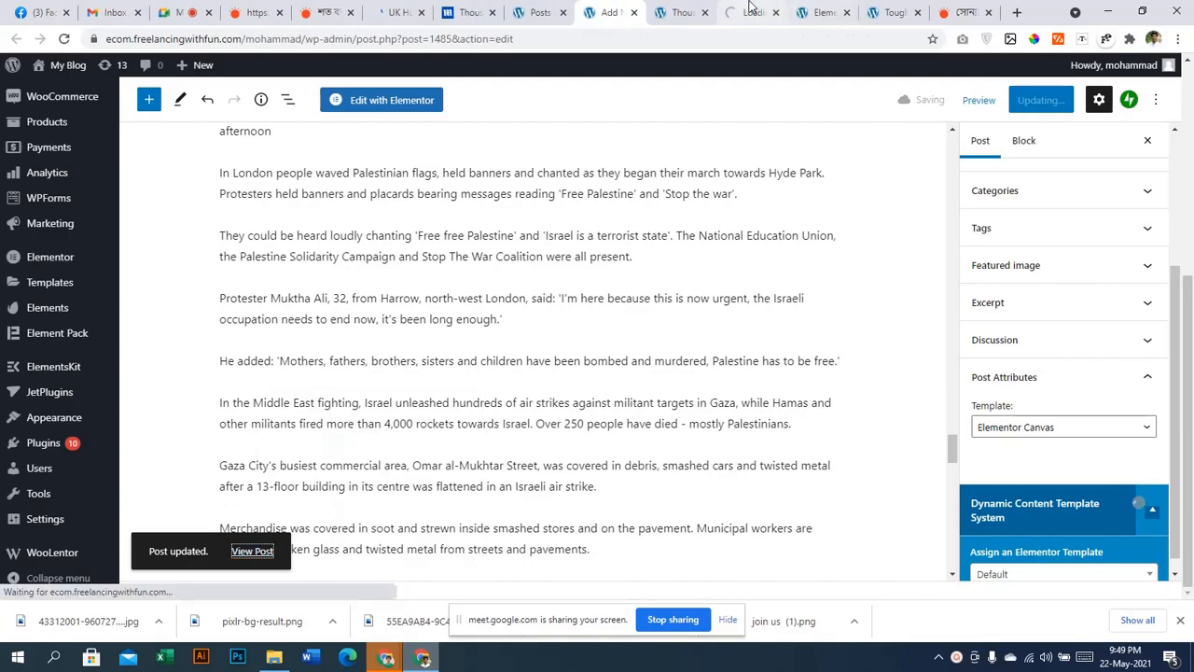
left_click(752, 13)
scroll(693, 409, "down", 15)
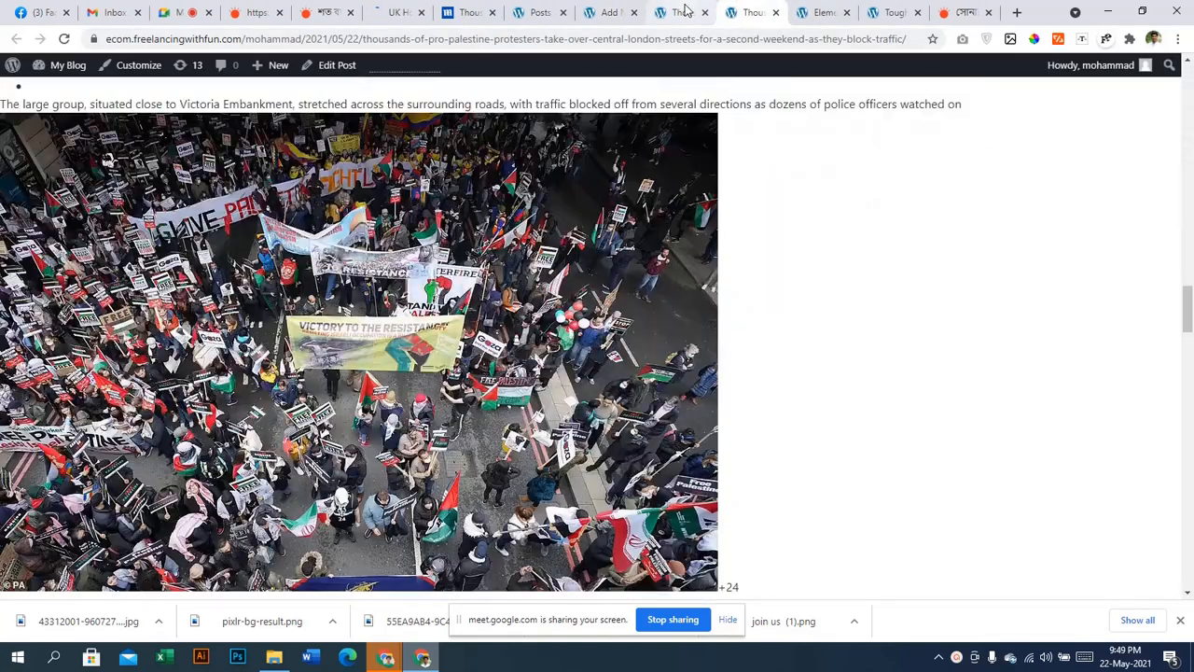
left_click(679, 13)
left_click(704, 13)
left_click(704, 13)
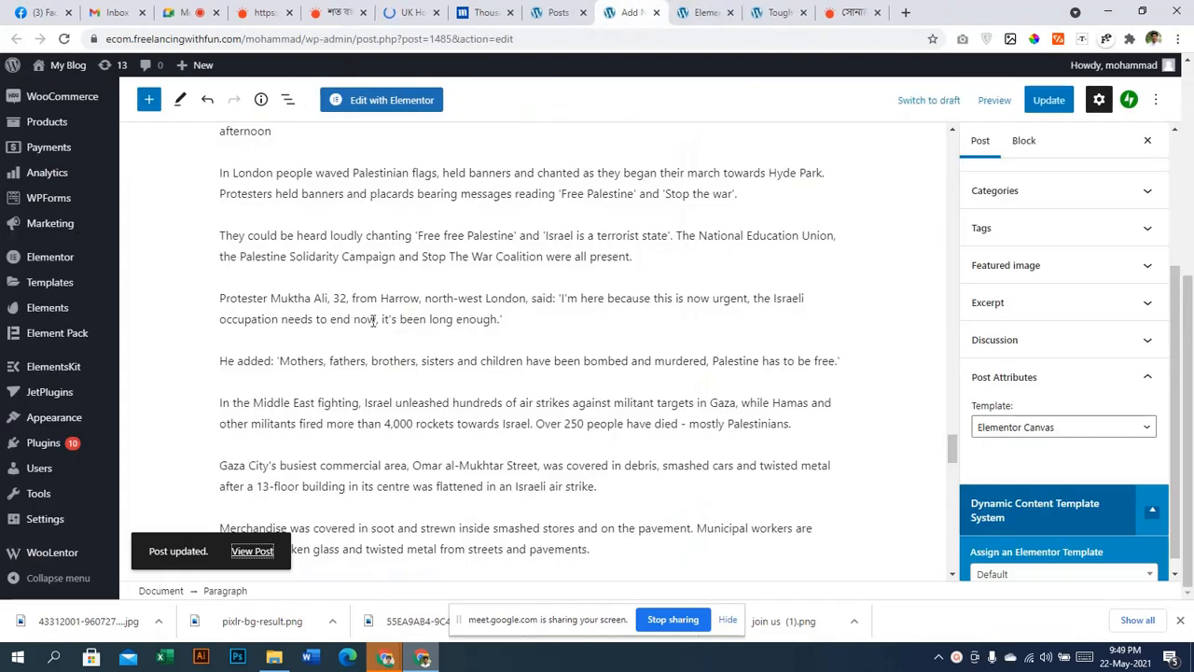
Close the Add New post editor tab, keeping the Elementor template editor
left_click(782, 9)
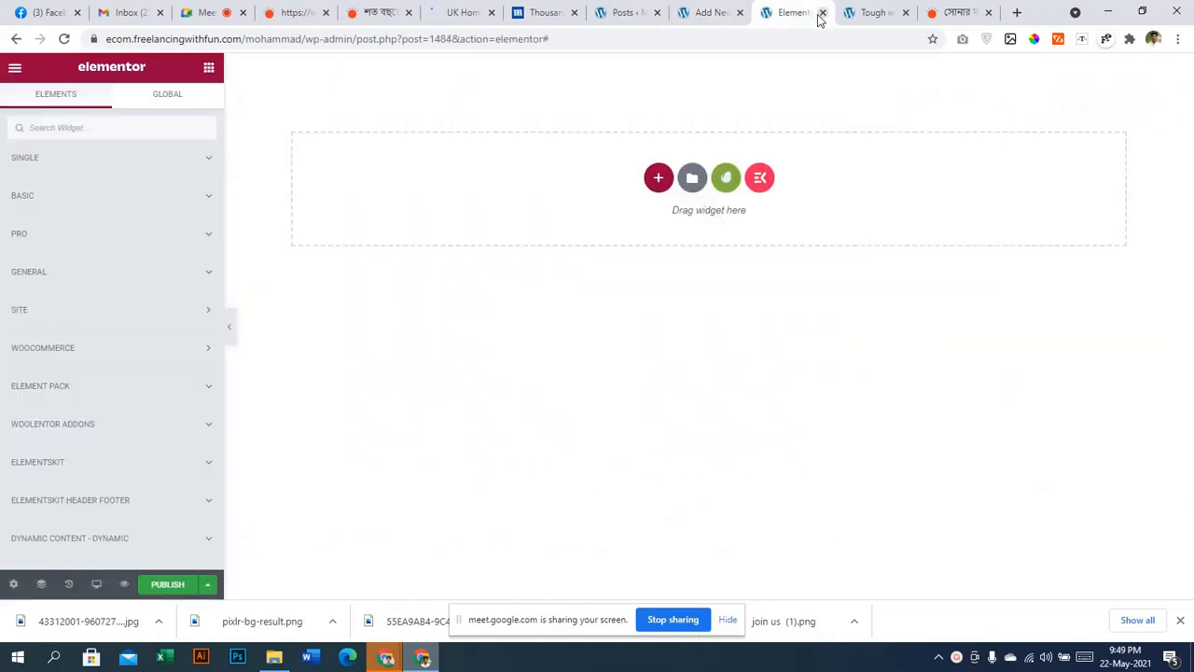
left_click(701, 13)
left_click(740, 12)
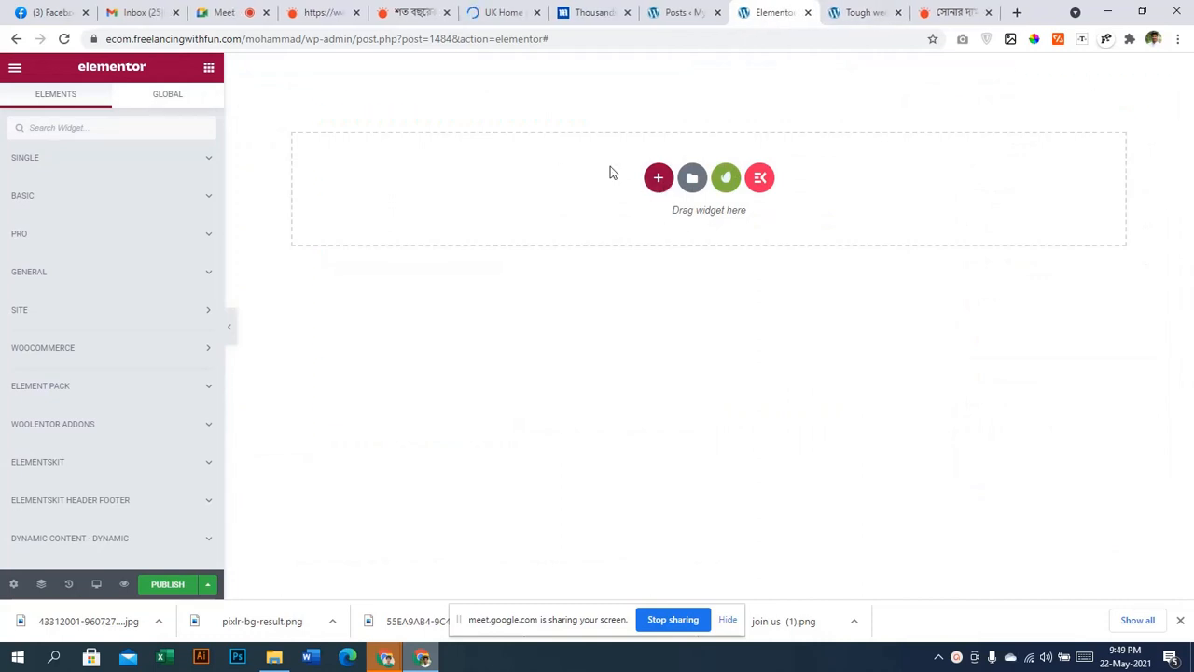
Add a two-column section with unequal column widths to the template
left_click(657, 177)
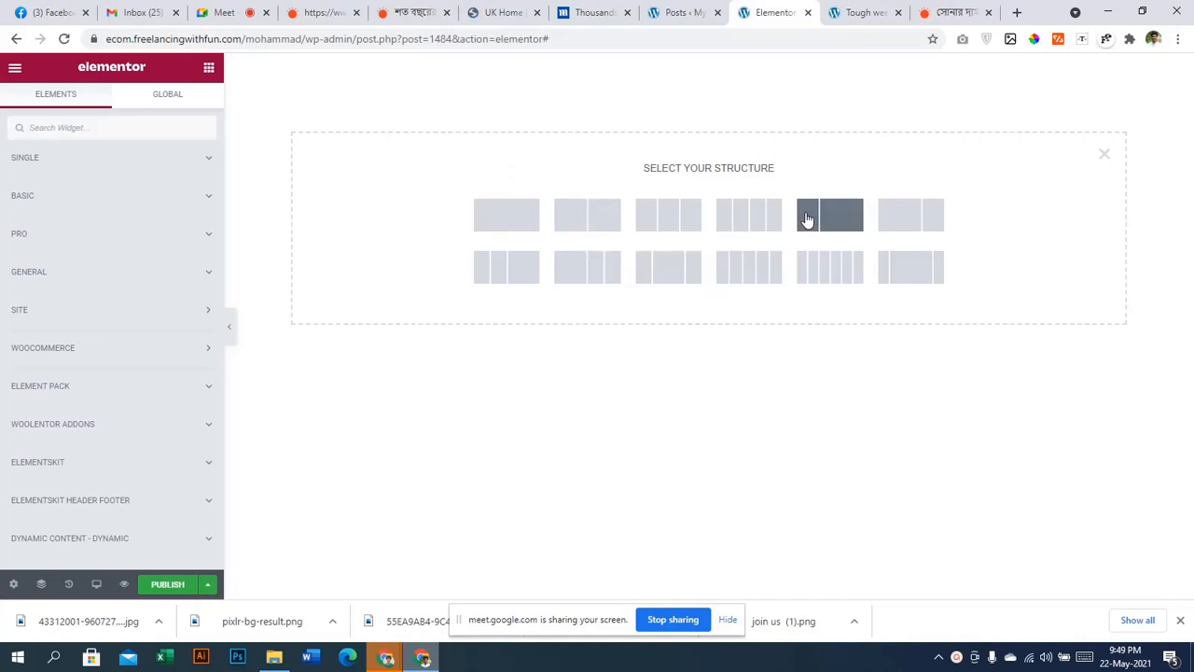
left_click(901, 217)
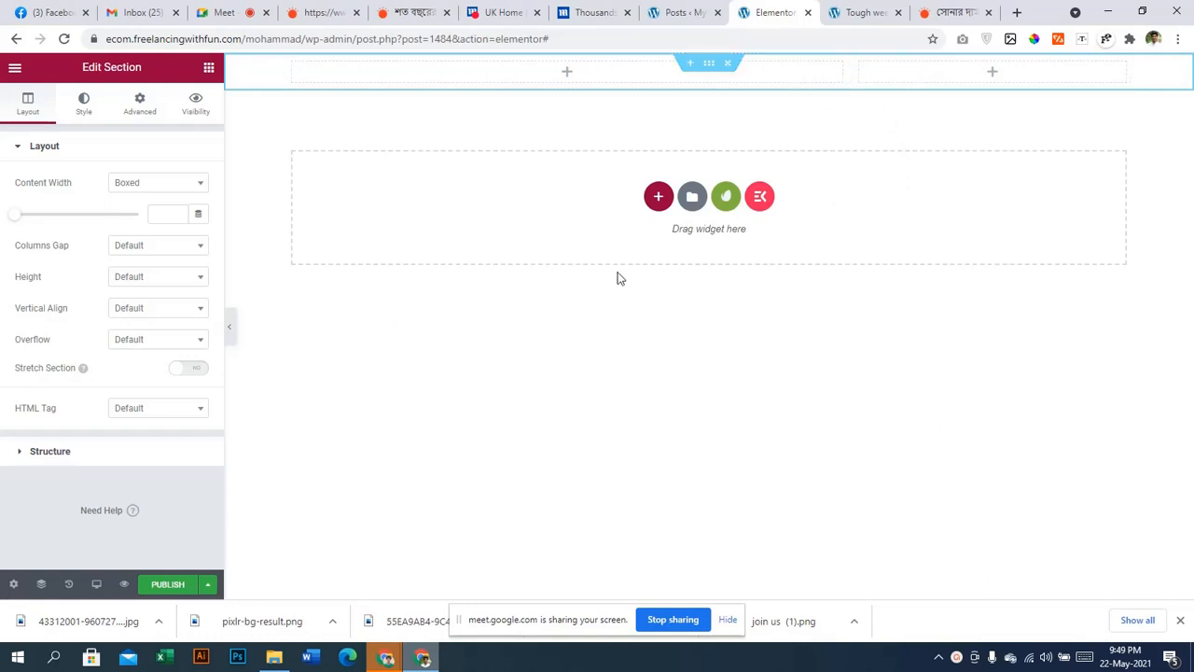
left_click(557, 75)
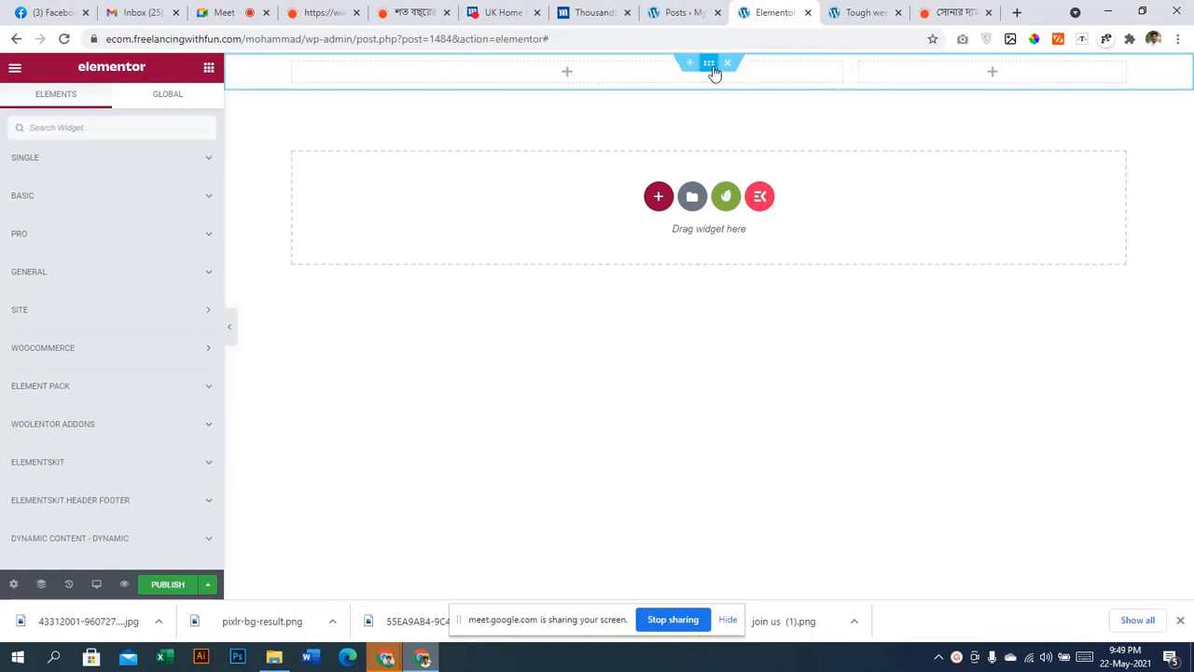
Drag a Post Title widget from SINGLE into the left column, showing the protest headline as H1
left_click(67, 159)
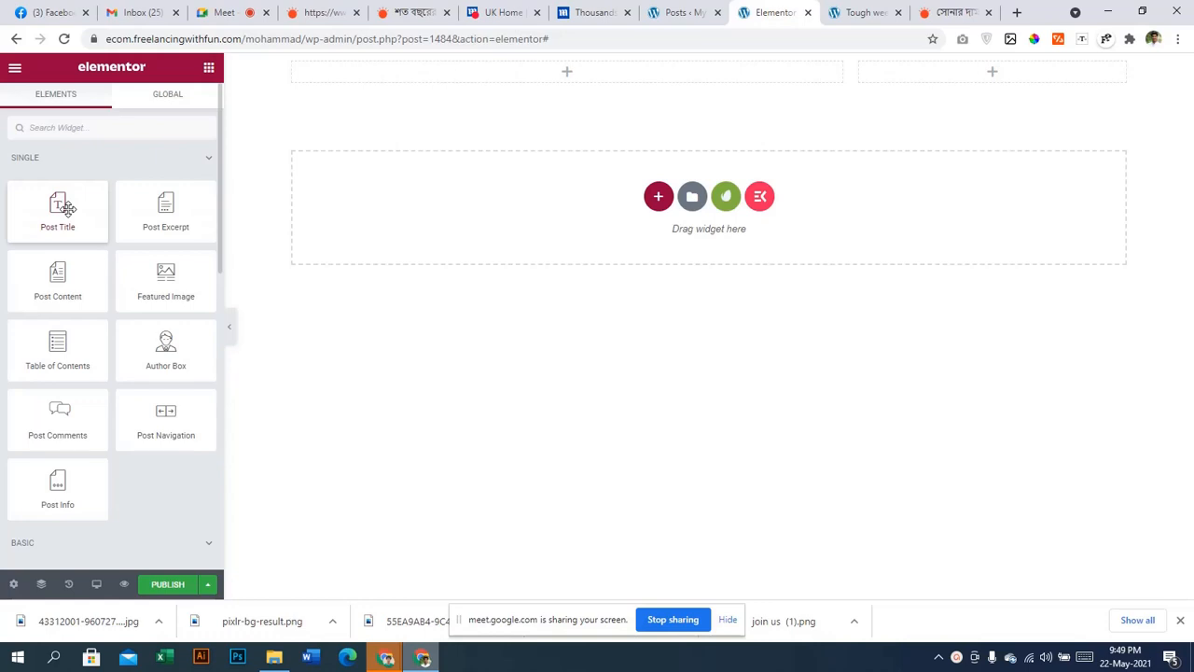
left_click_drag(67, 207, 554, 78)
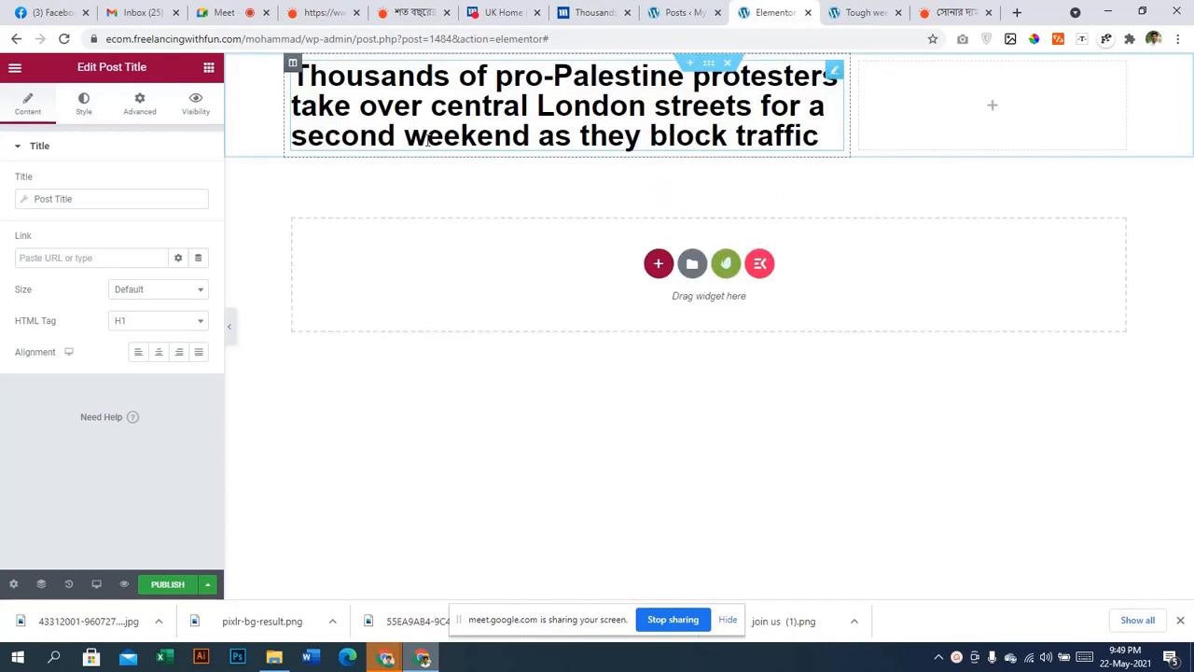
left_click(28, 207)
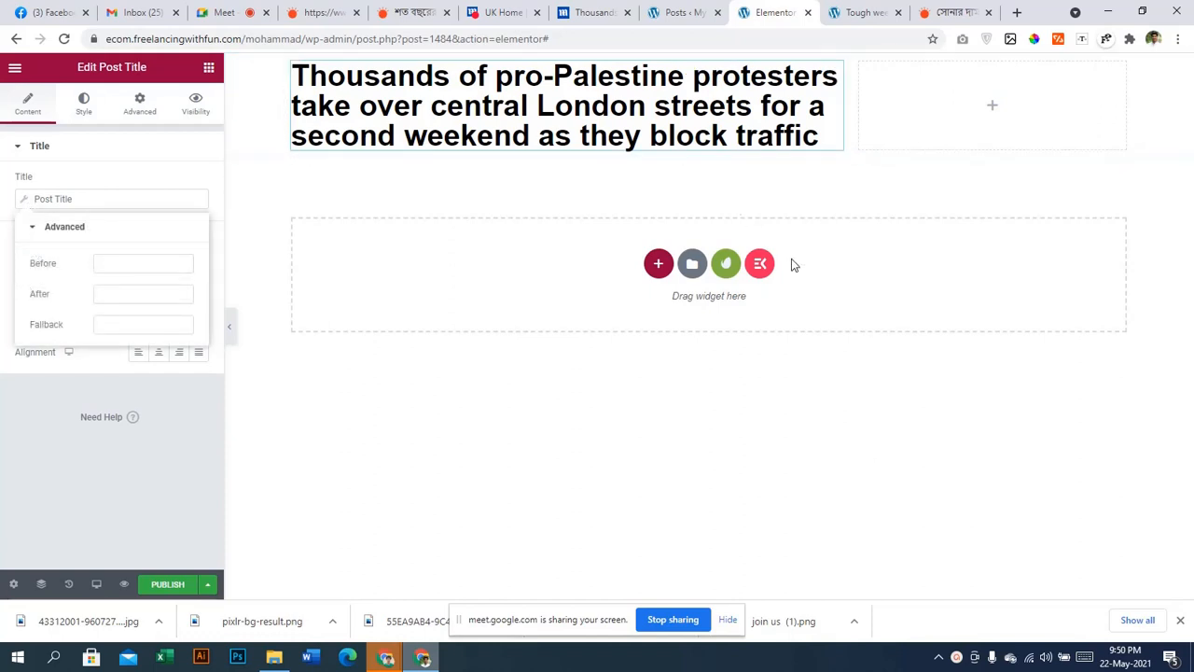
left_click(209, 68)
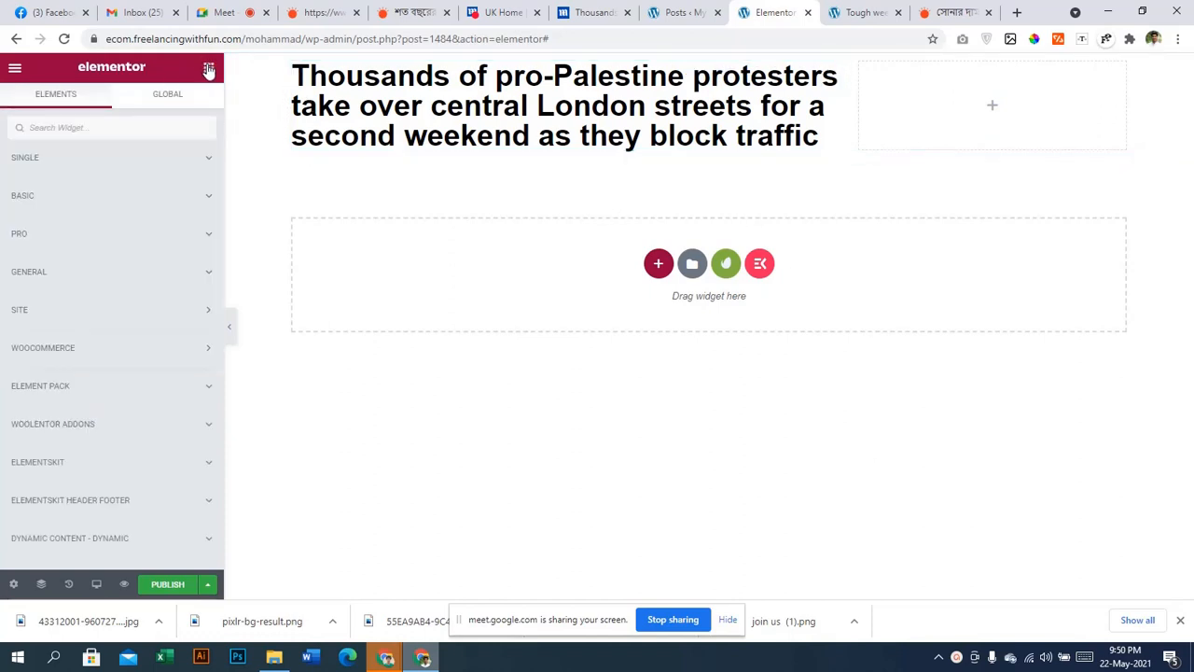
Reload the Posts list so both published posts appear
left_click(697, 5)
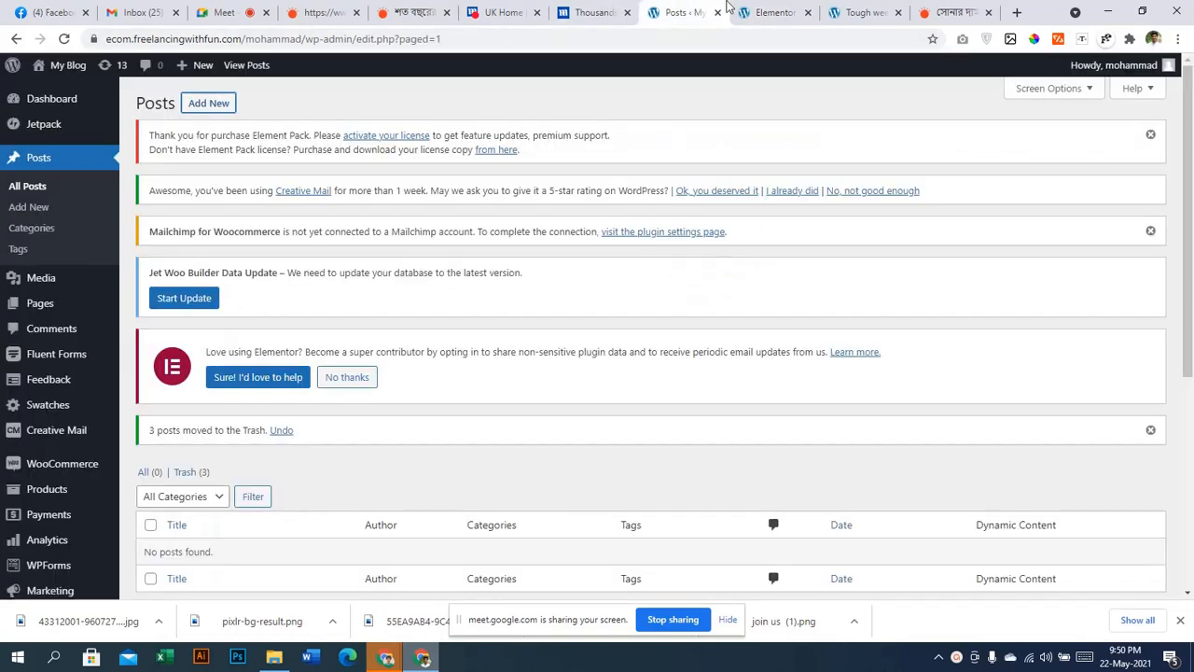
left_click(742, 8)
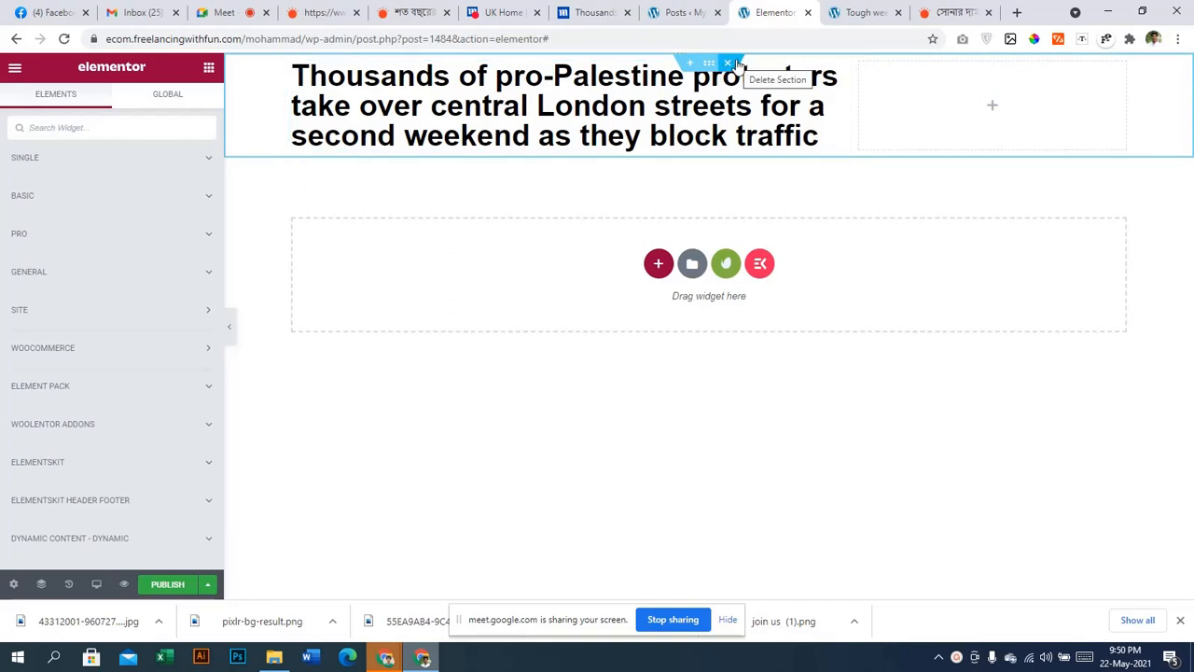
left_click(706, 10)
scroll(528, 345, "down", 4)
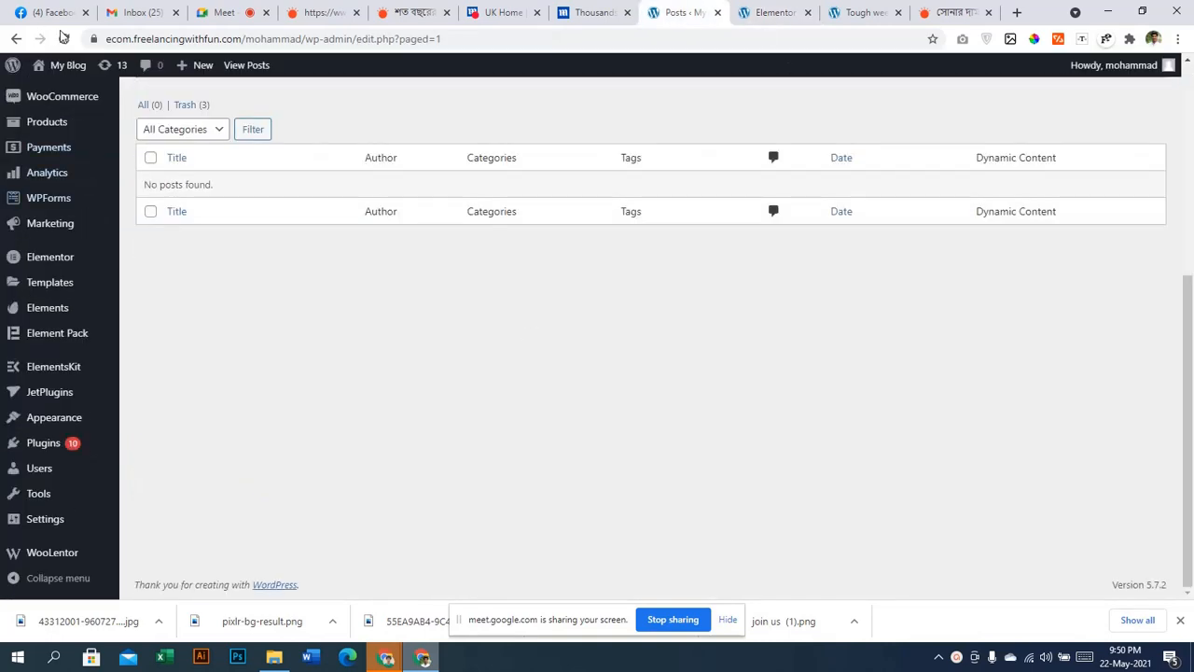
left_click(64, 38)
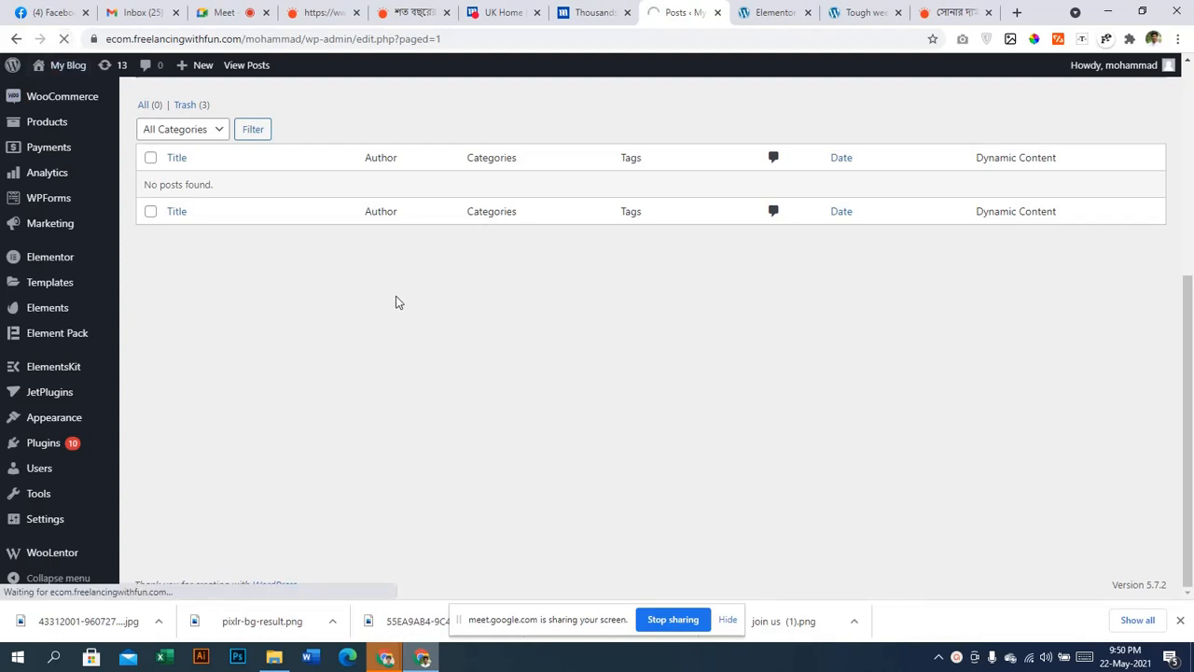
scroll(373, 317, "up", 3)
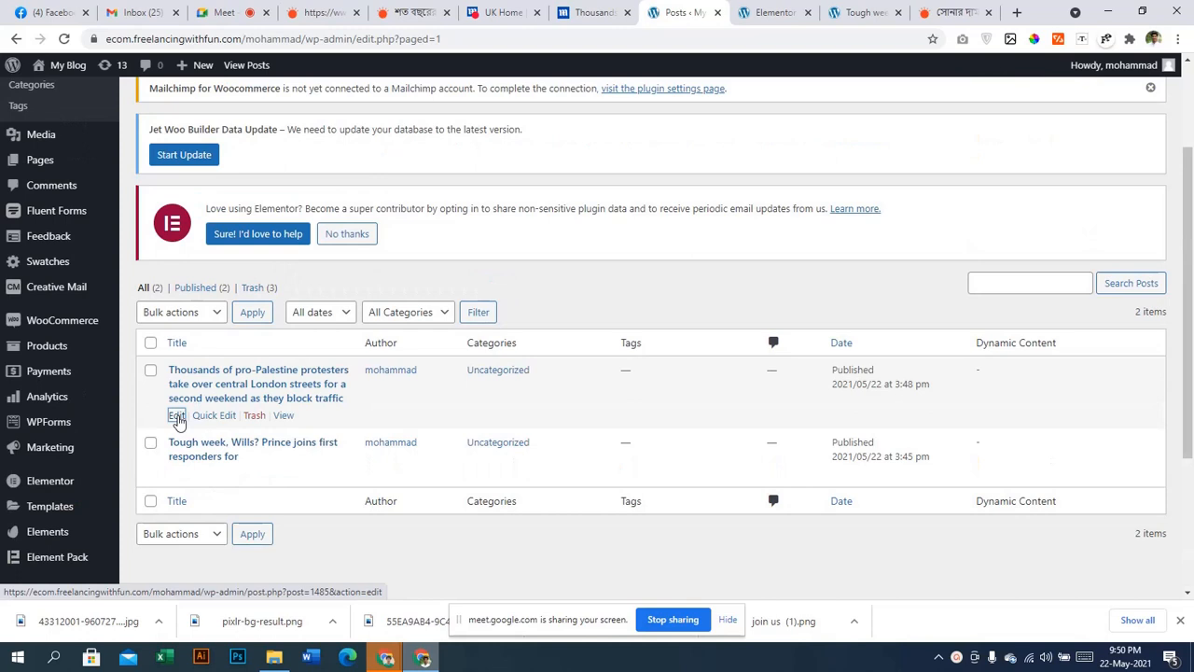
Open the protest article's edit screen (post 1485) in a new tab
right_click(177, 420)
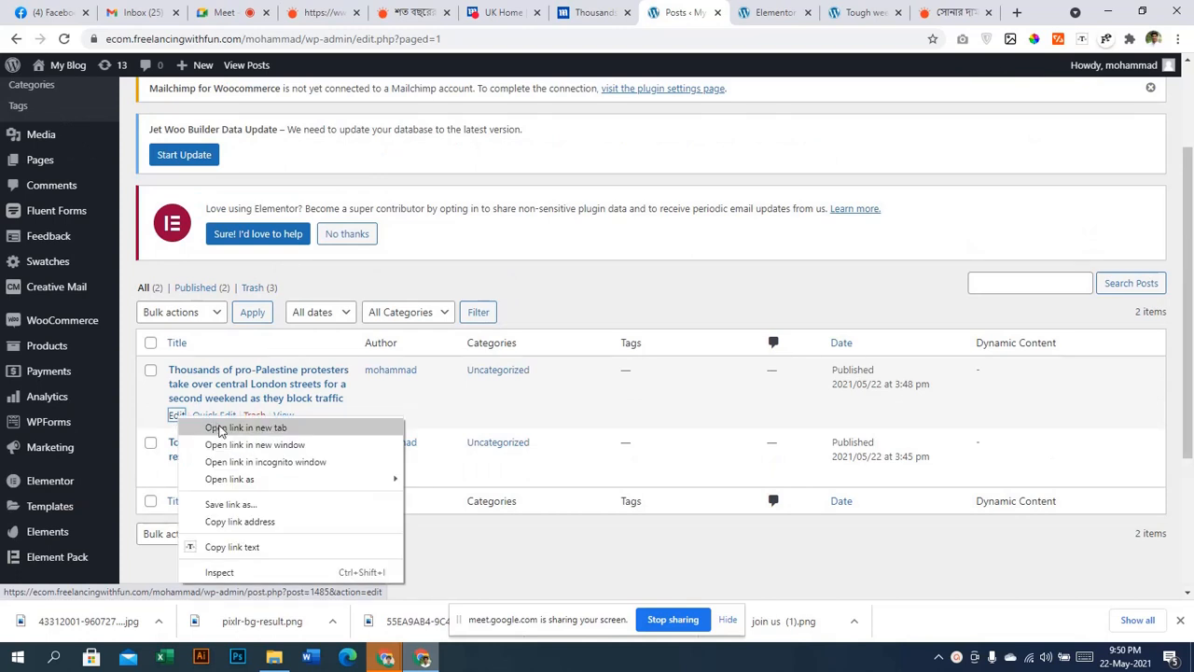
left_click(238, 427)
left_click(709, 12)
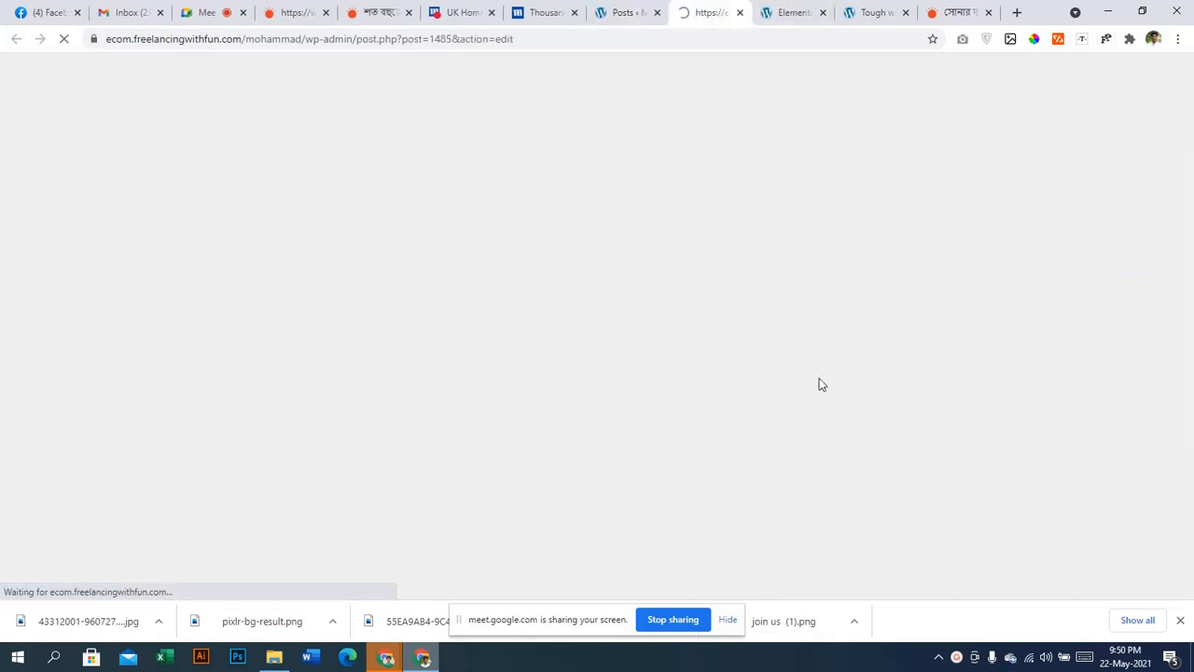
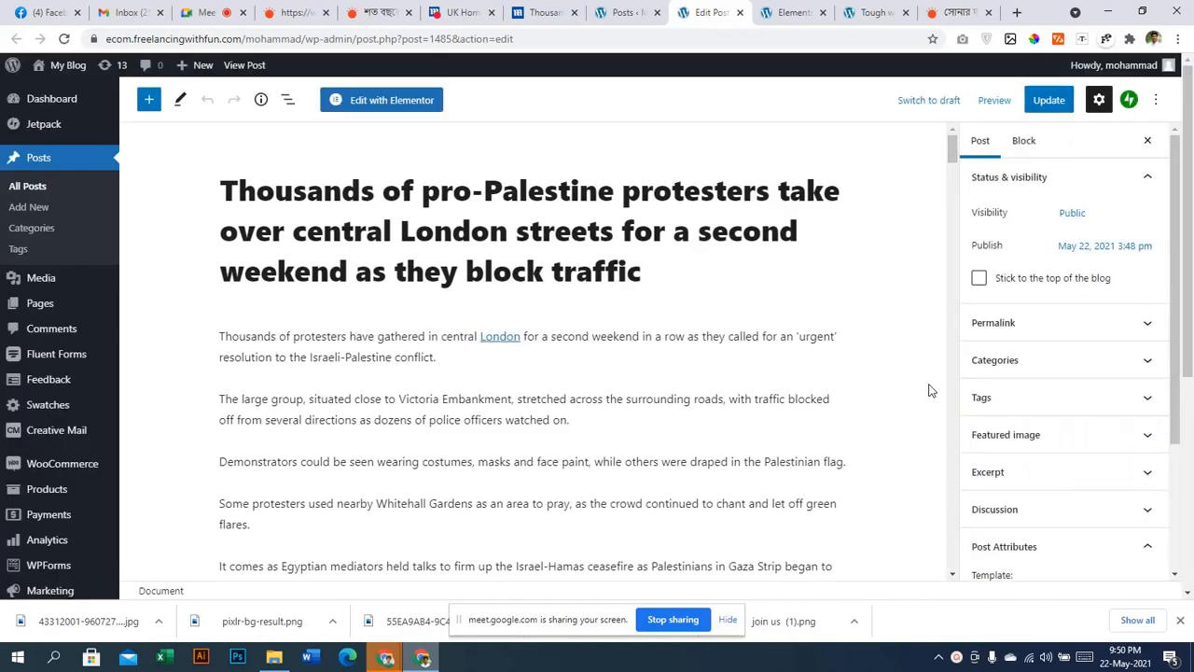
Add the tag 'International' to the protest post
left_click(1106, 444)
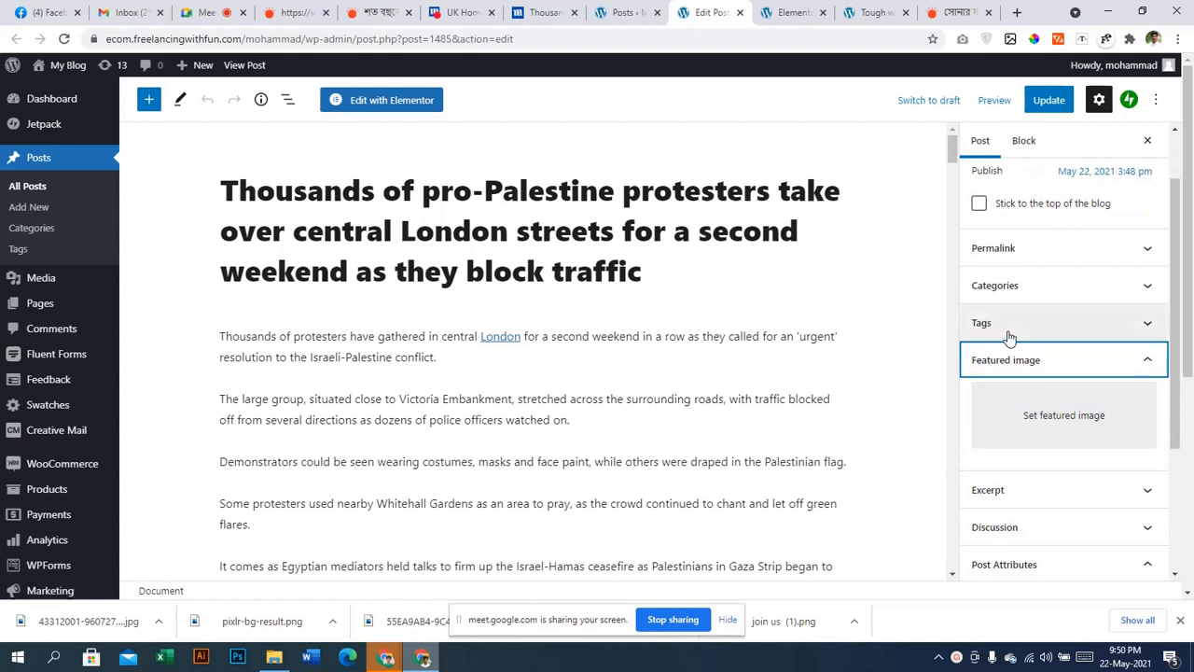
left_click(1007, 323)
left_click(1026, 373)
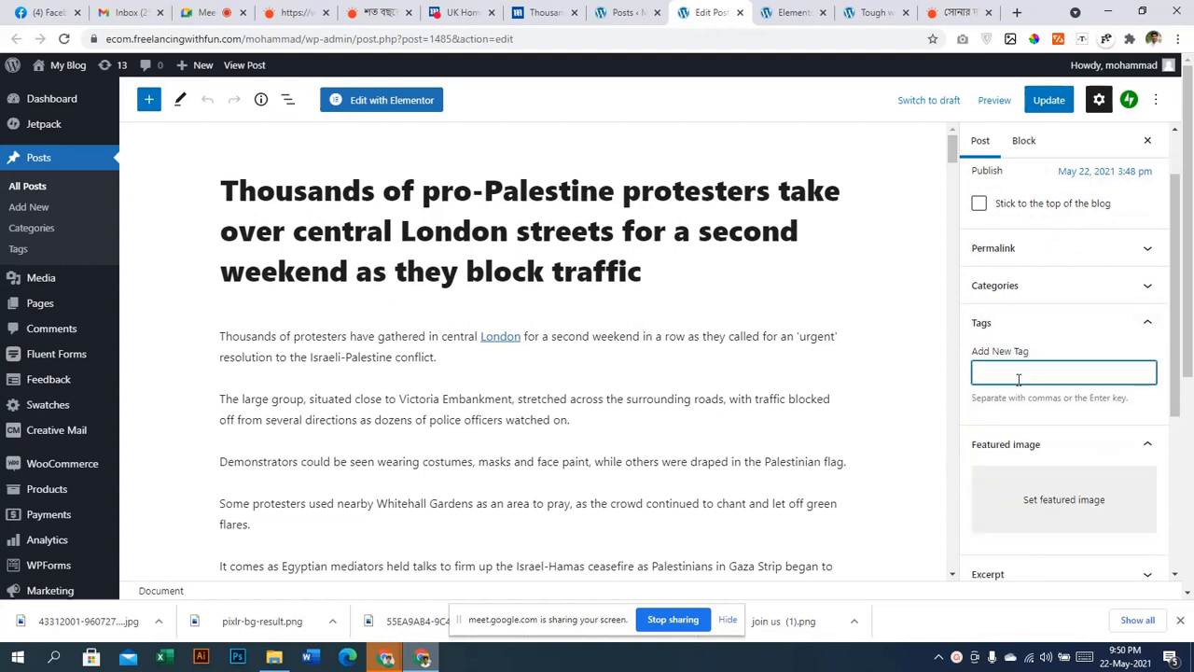
type("International")
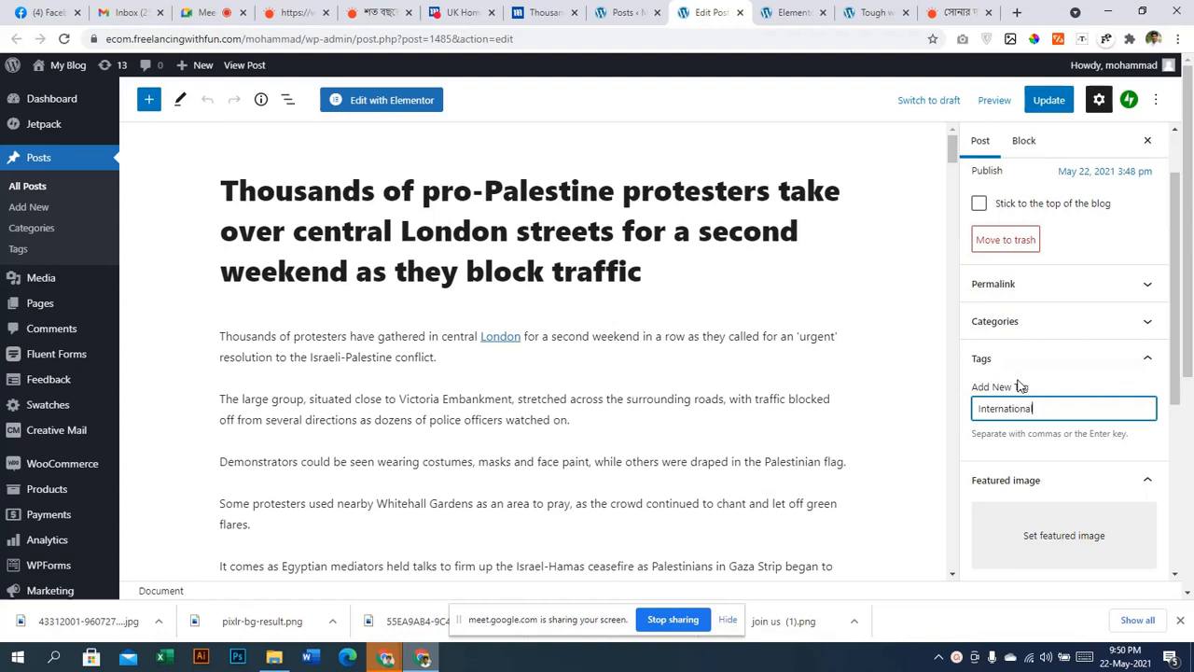
key("Return")
left_click(1044, 405)
Upload the downloaded news photo and set it as the post's featured image
left_click(1037, 492)
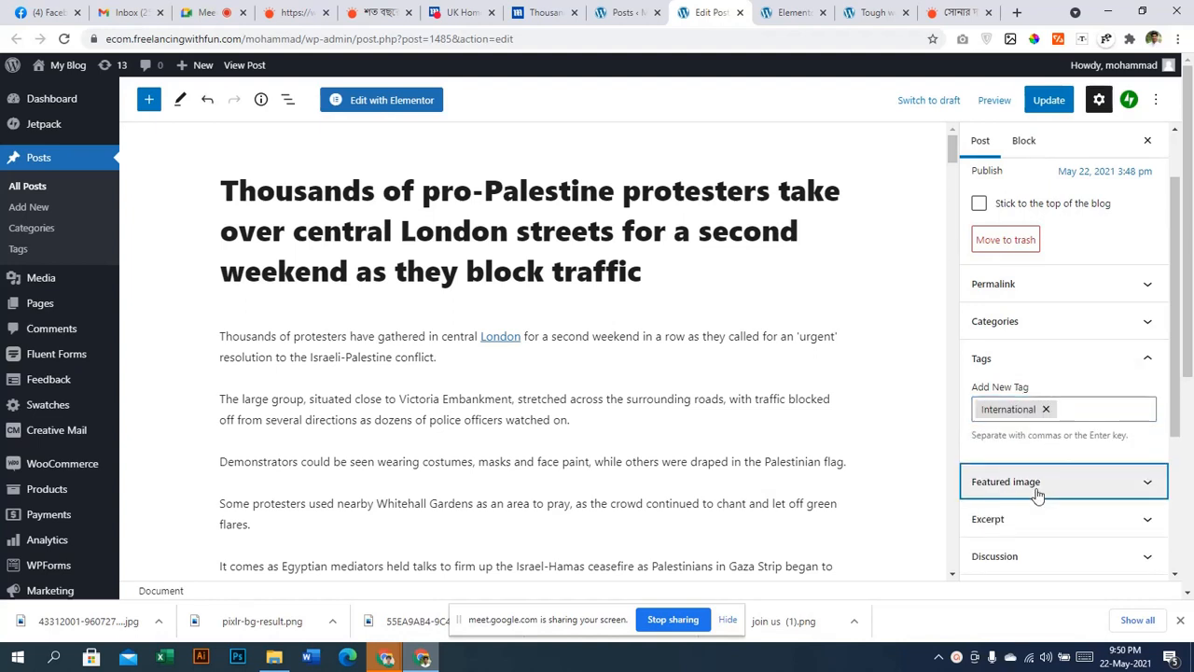
left_click(1035, 494)
left_click(1036, 520)
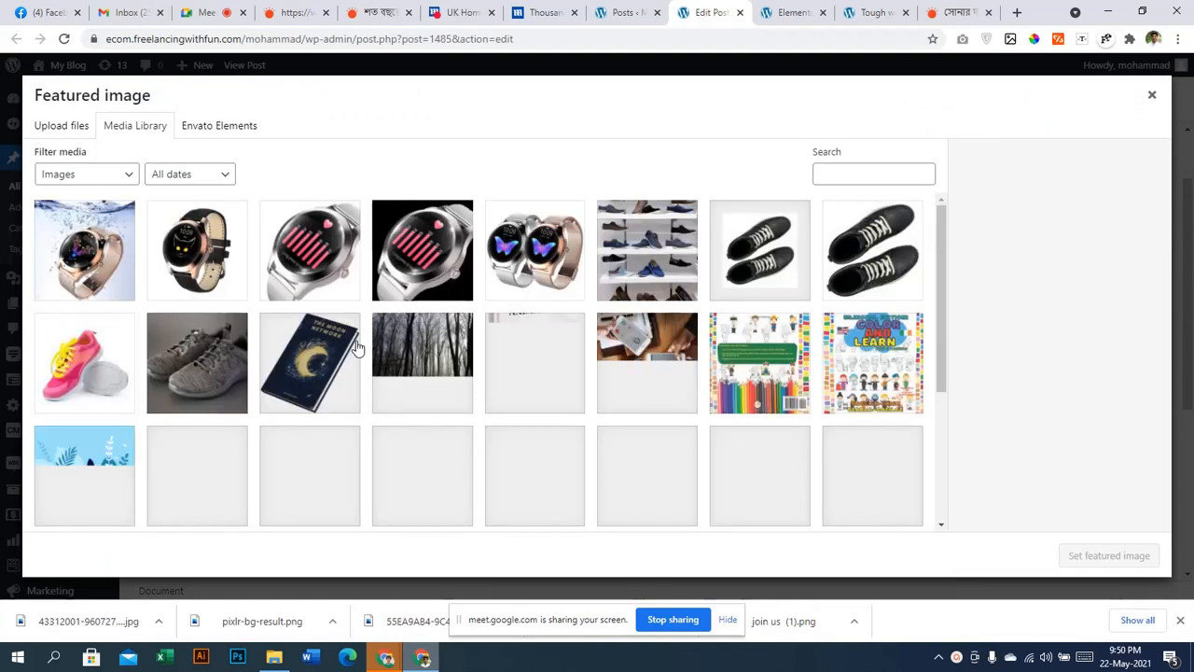
scroll(357, 347, "down", 3)
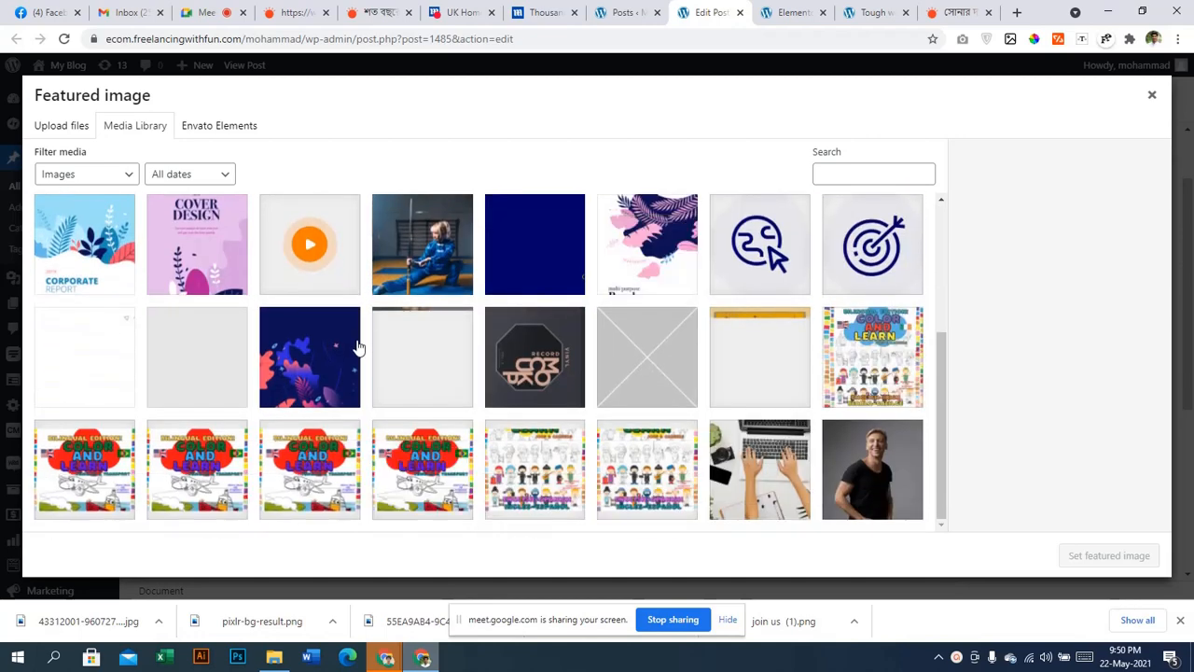
scroll(357, 347, "down", 4)
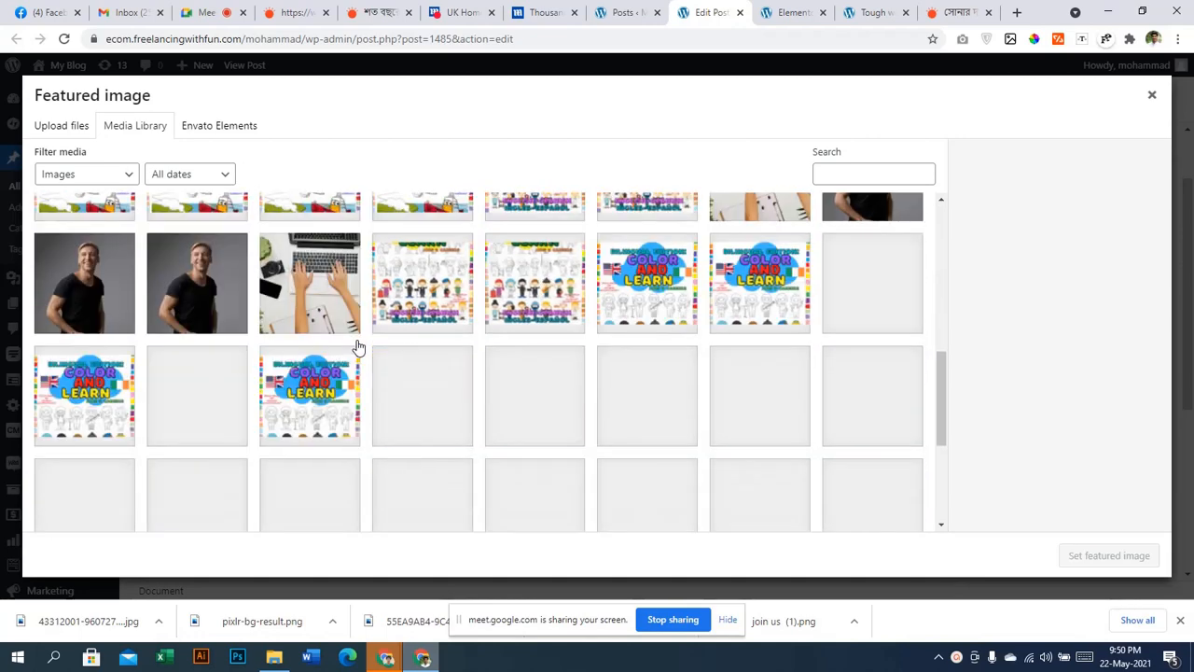
scroll(357, 347, "down", 3)
scroll(359, 347, "down", 2)
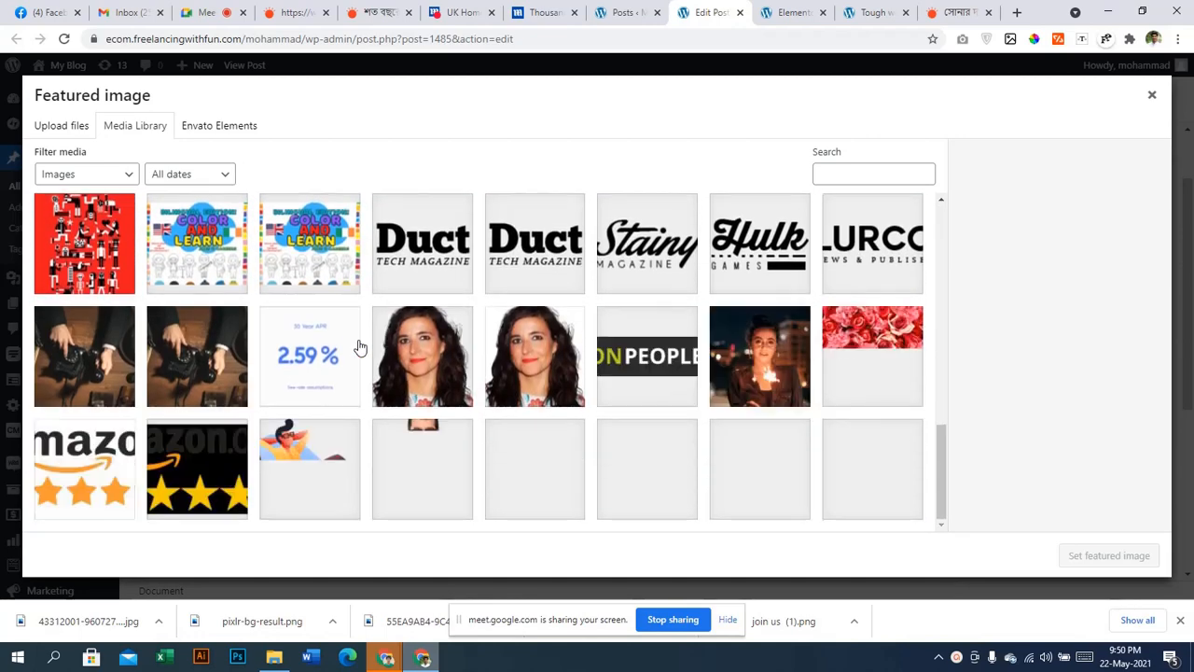
scroll(359, 347, "down", 4)
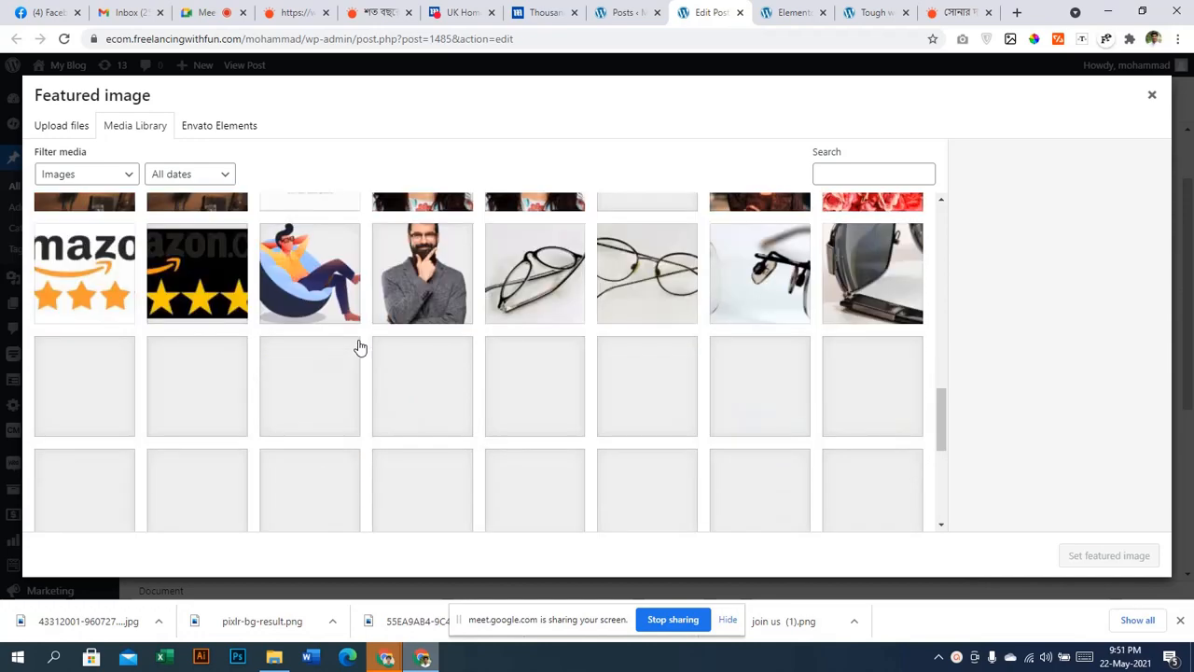
scroll(360, 347, "up", 11)
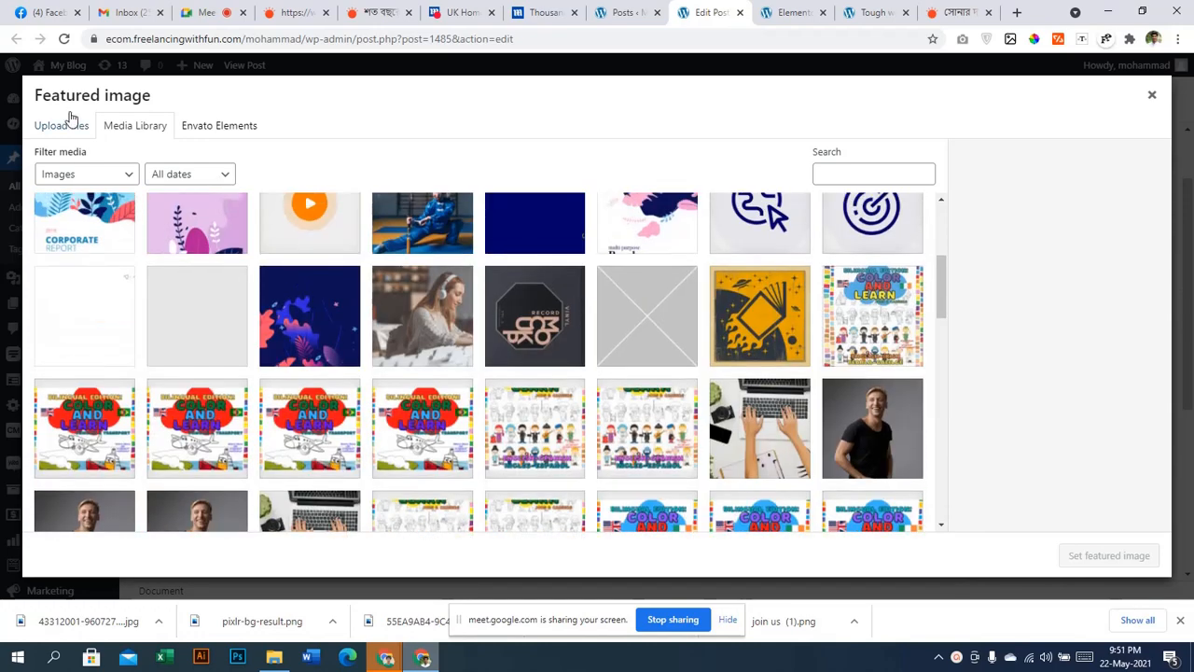
left_click(63, 126)
left_click(593, 348)
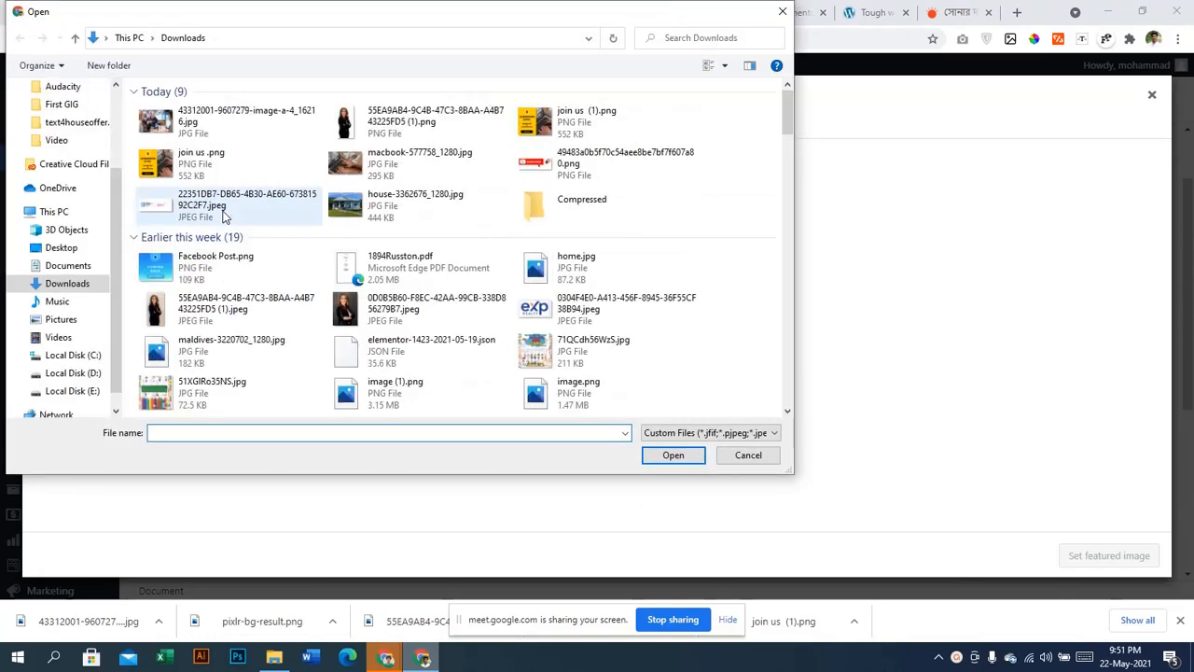
left_click(208, 140)
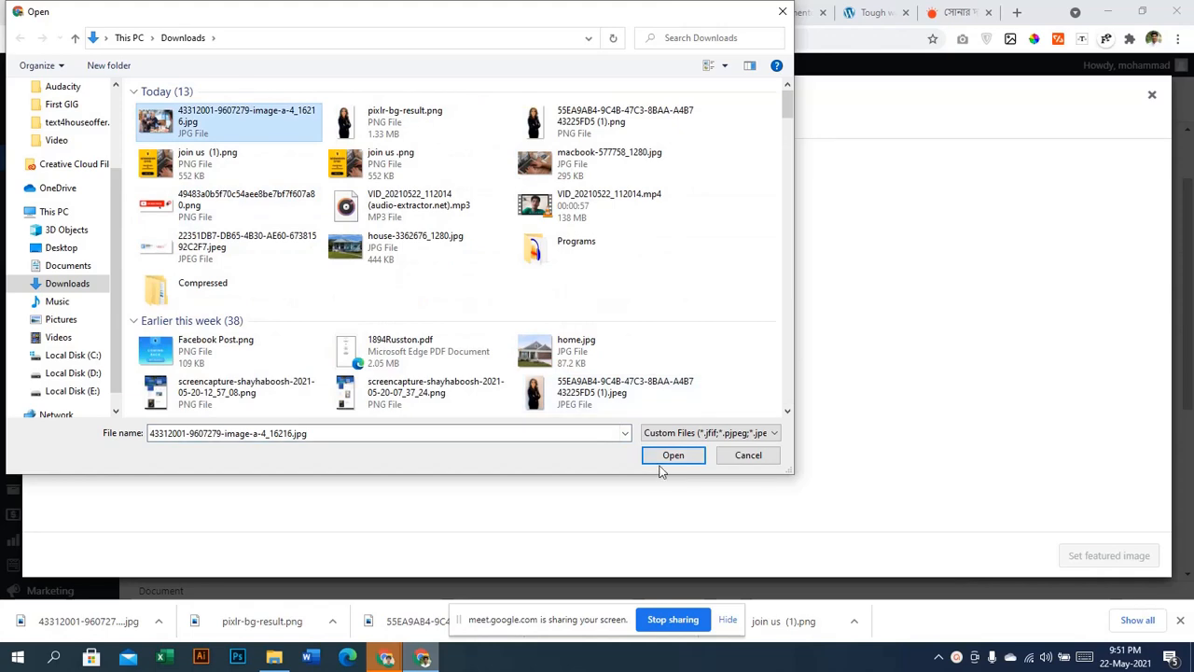
left_click(673, 455)
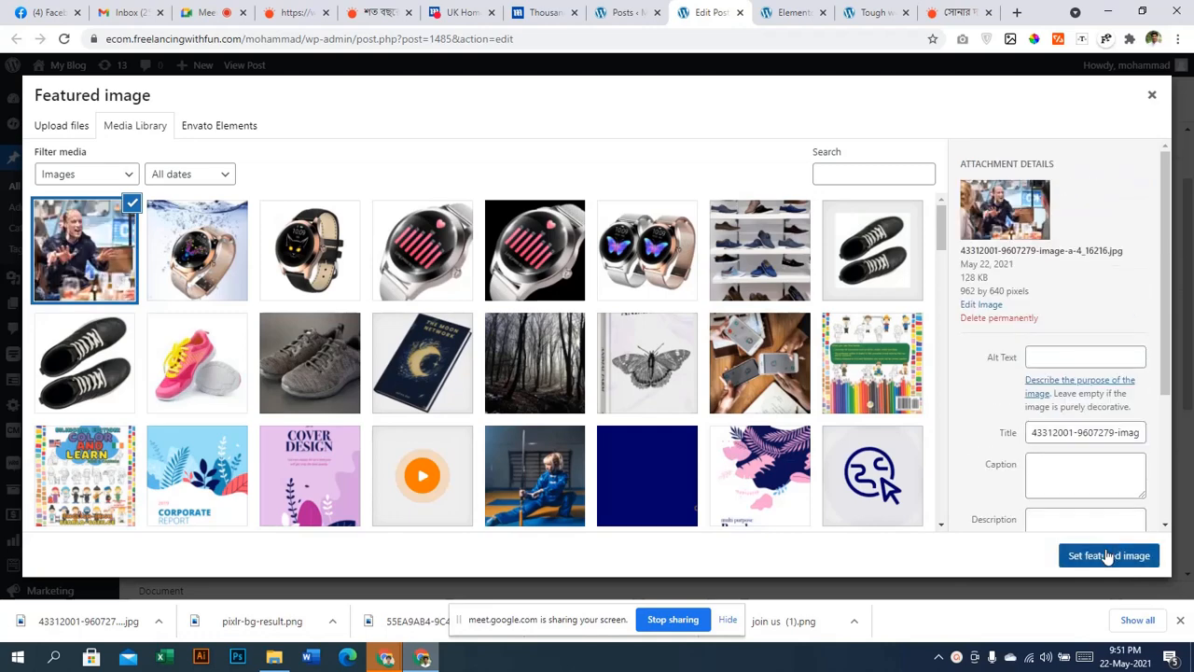
left_click(1107, 556)
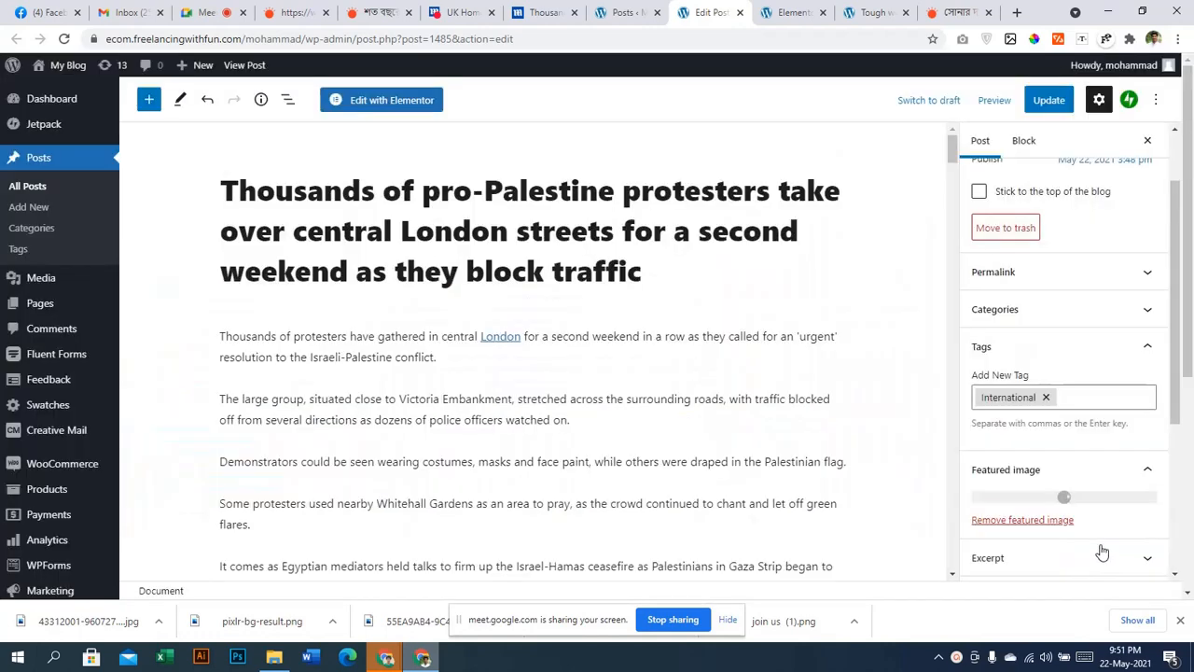
Update the post to save the changes and return to the Elementor editor
left_click(1047, 101)
scroll(898, 438, "down", 7)
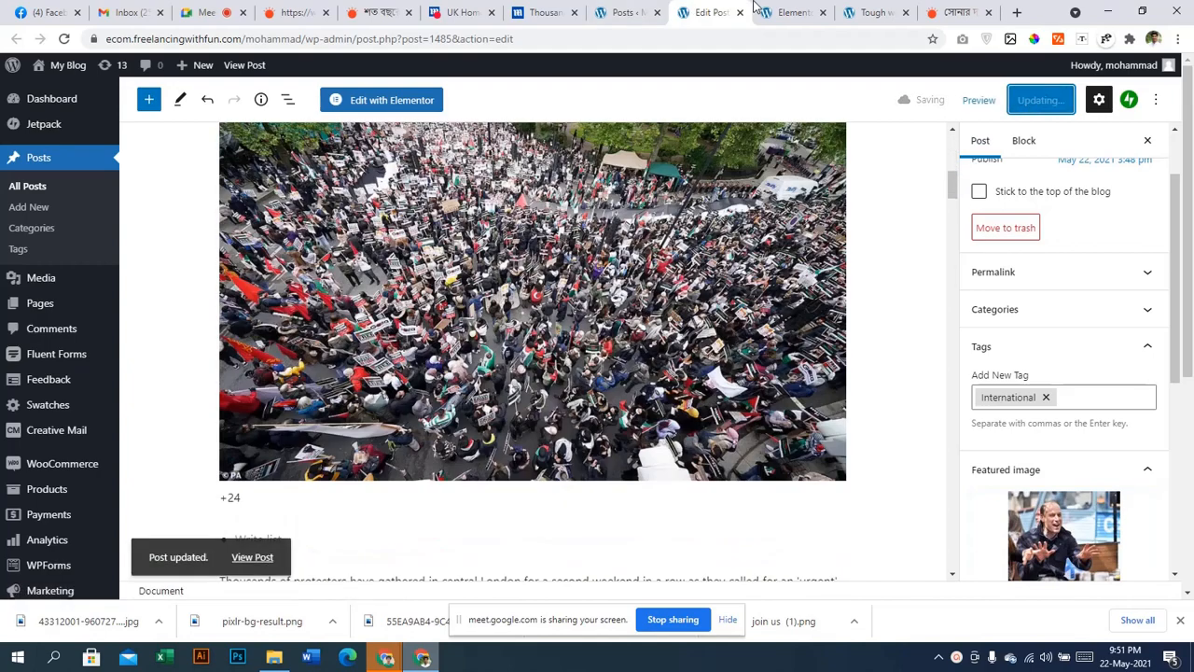
left_click(760, 10)
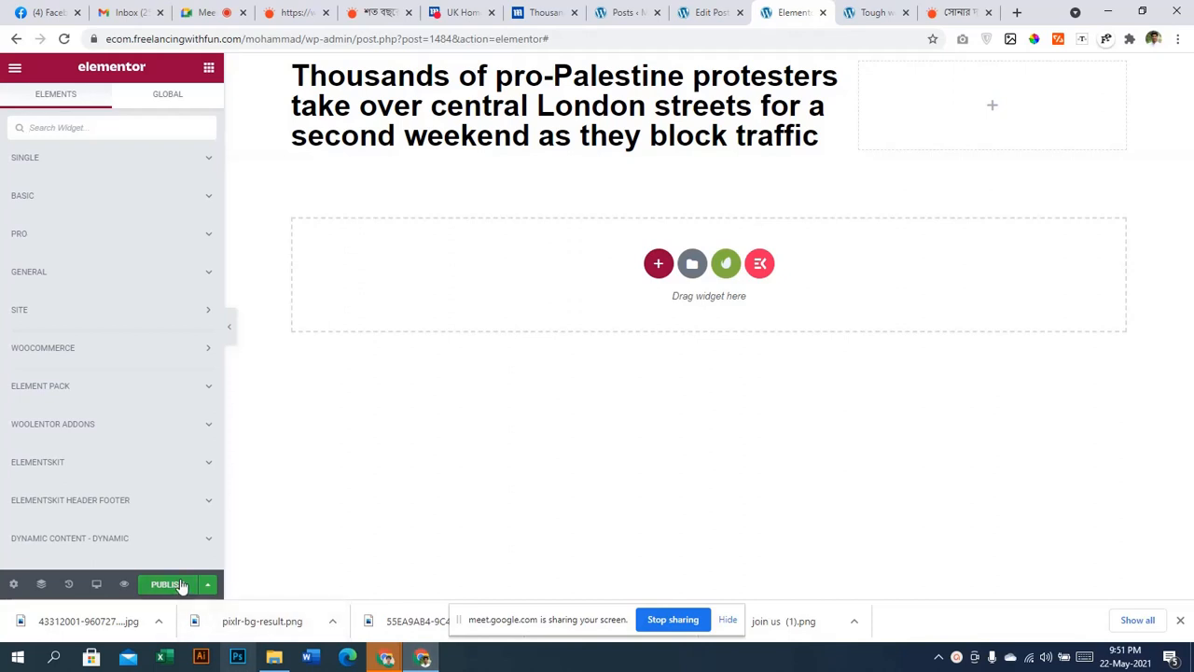
Drag the Featured Image widget from SINGLE beneath the Post Title
left_click(102, 158)
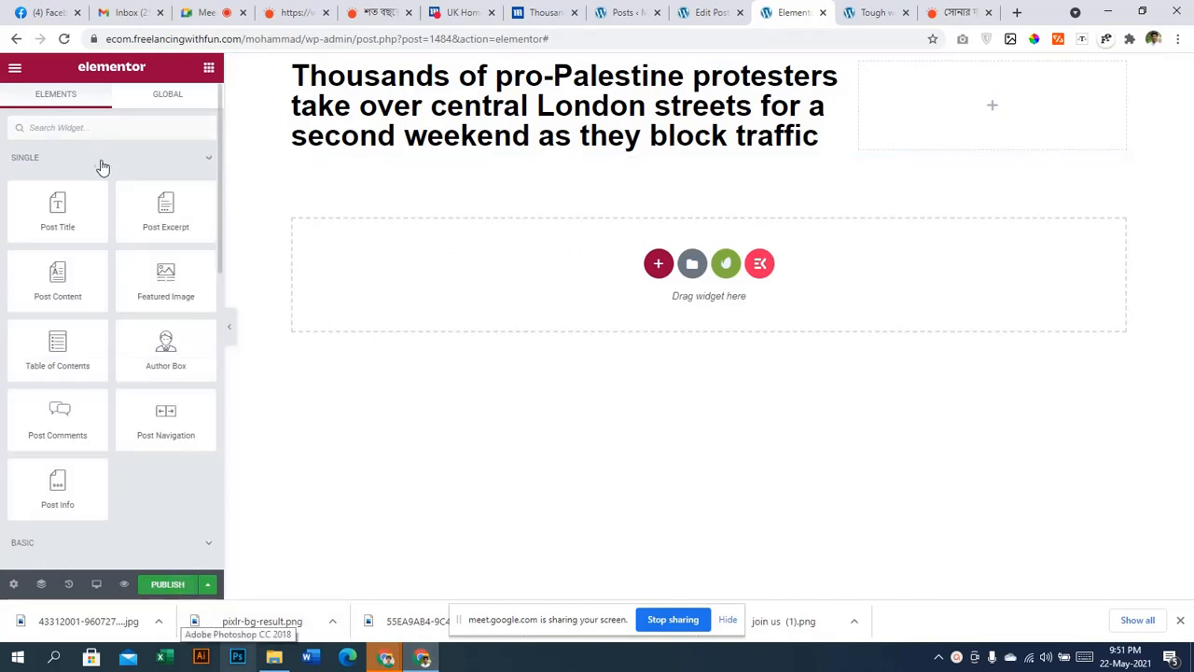
left_click_drag(166, 280, 486, 150)
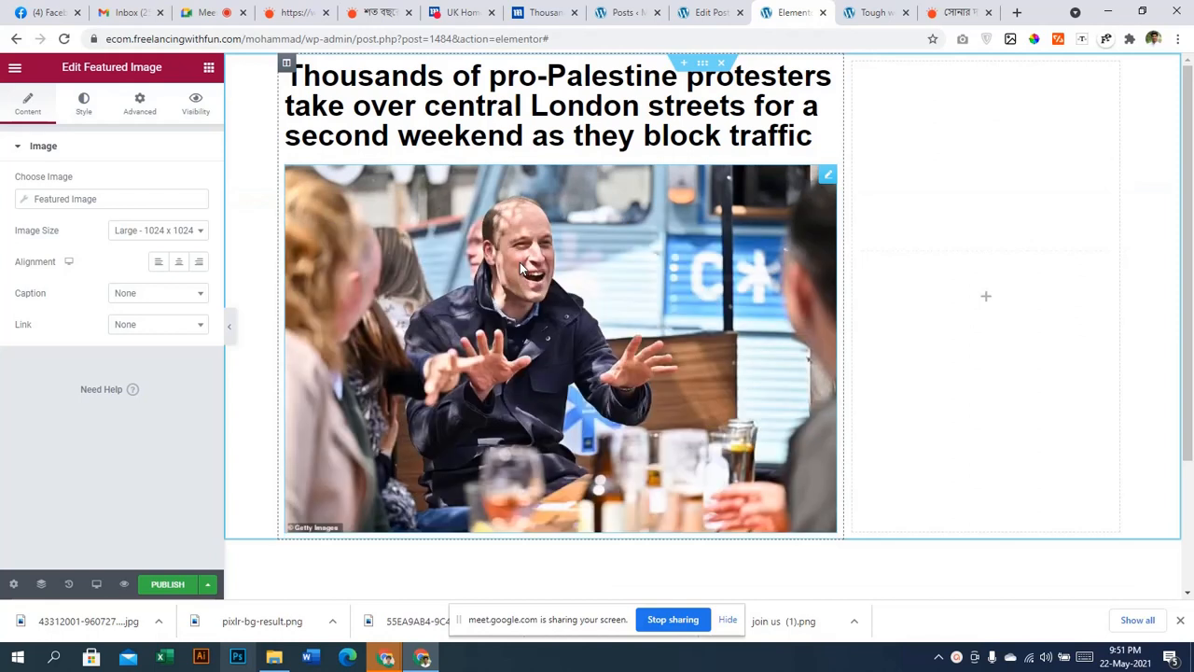
scroll(560, 294, "down", 1)
scroll(631, 303, "up", 1)
Drag the Post Excerpt widget from SINGLE to just under the headline
left_click(209, 71)
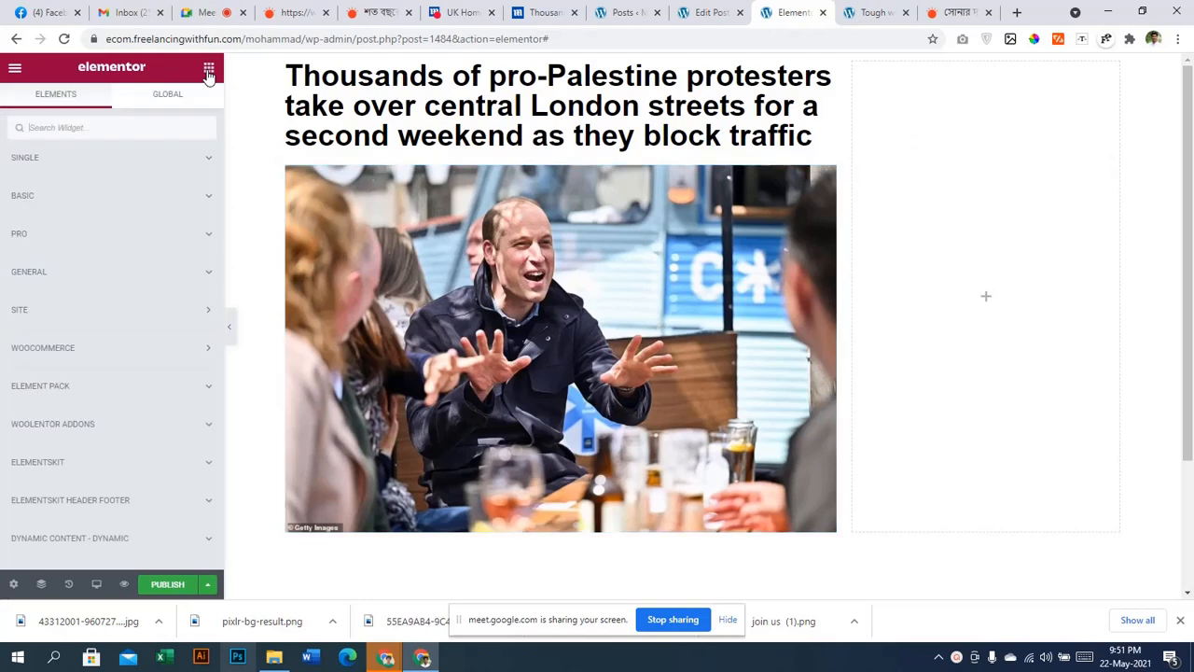
left_click(65, 158)
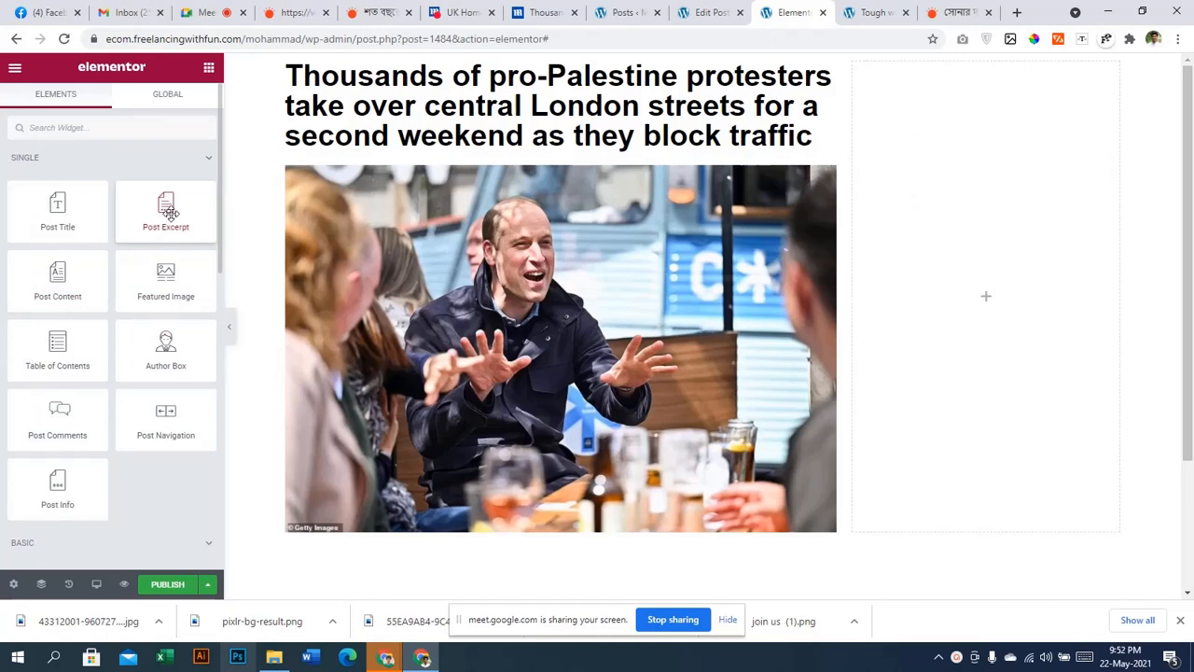
left_click_drag(373, 448, 390, 220)
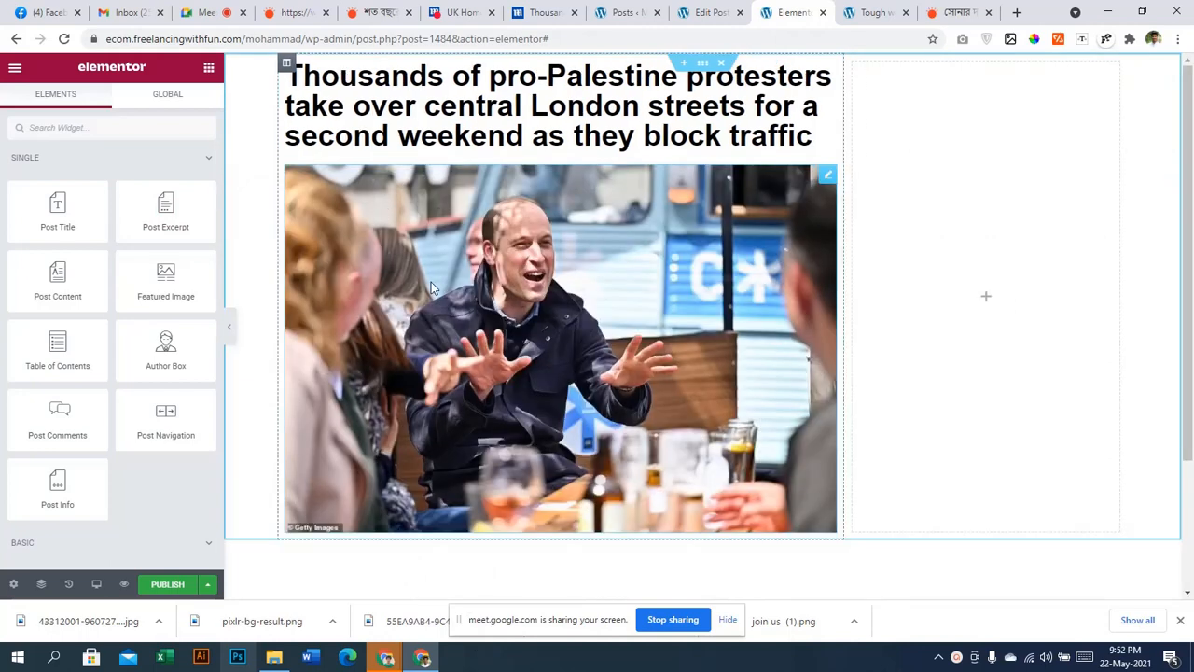
left_click_drag(431, 281, 427, 149)
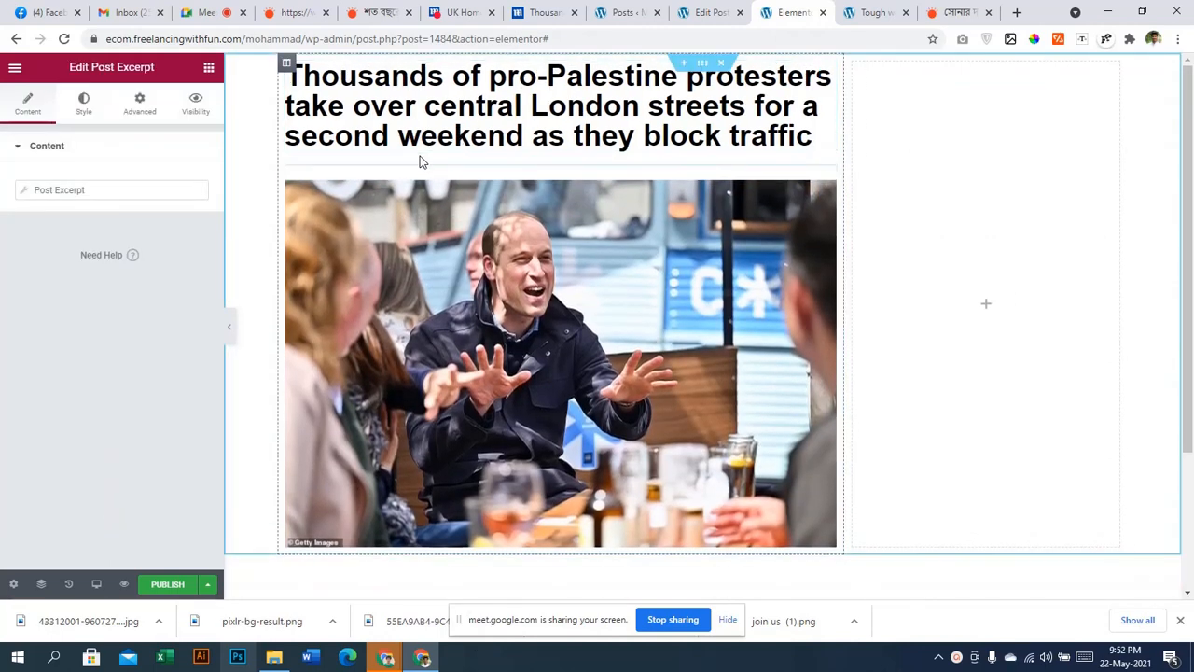
Review the excerpt's Before, After and Fallback options
left_click(24, 191)
left_click(23, 191)
left_click(25, 192)
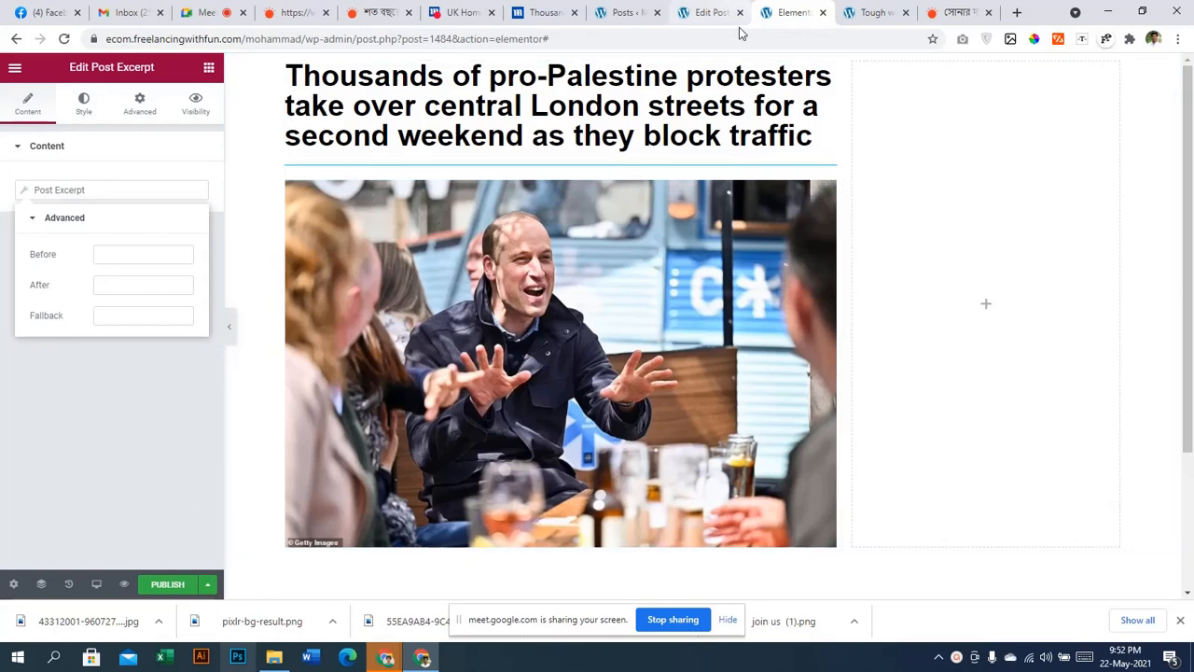
scroll(420, 122, "down", 2)
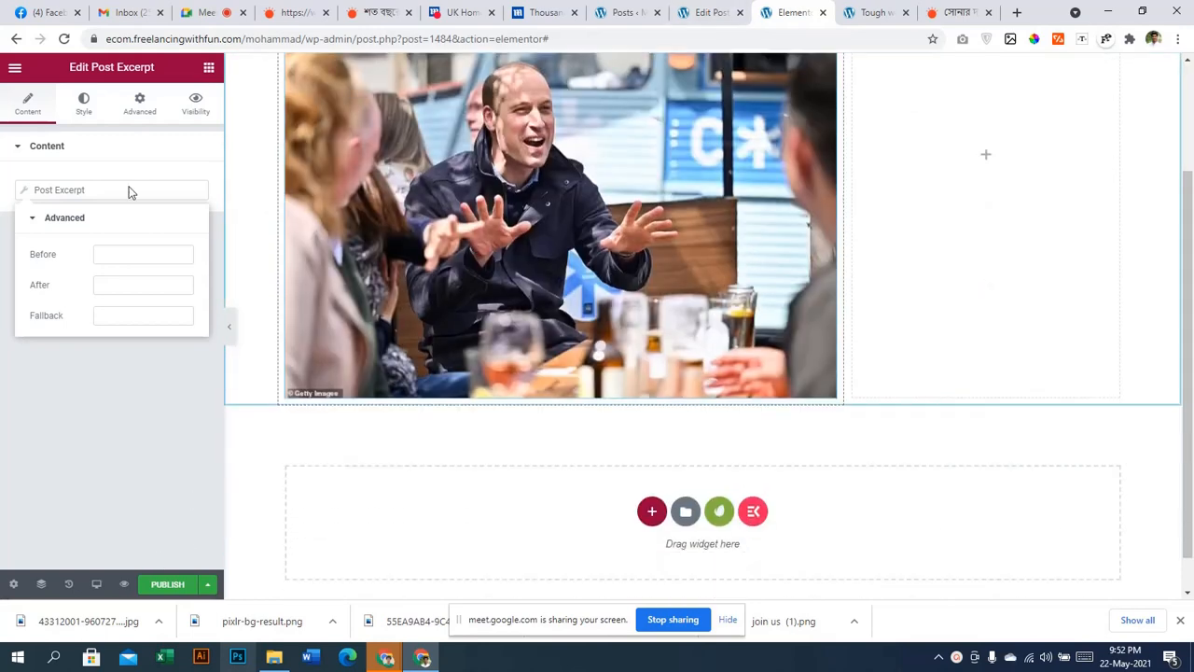
Add the Post Content widget below the featured image and check the article text
left_click(210, 67)
left_click(99, 173)
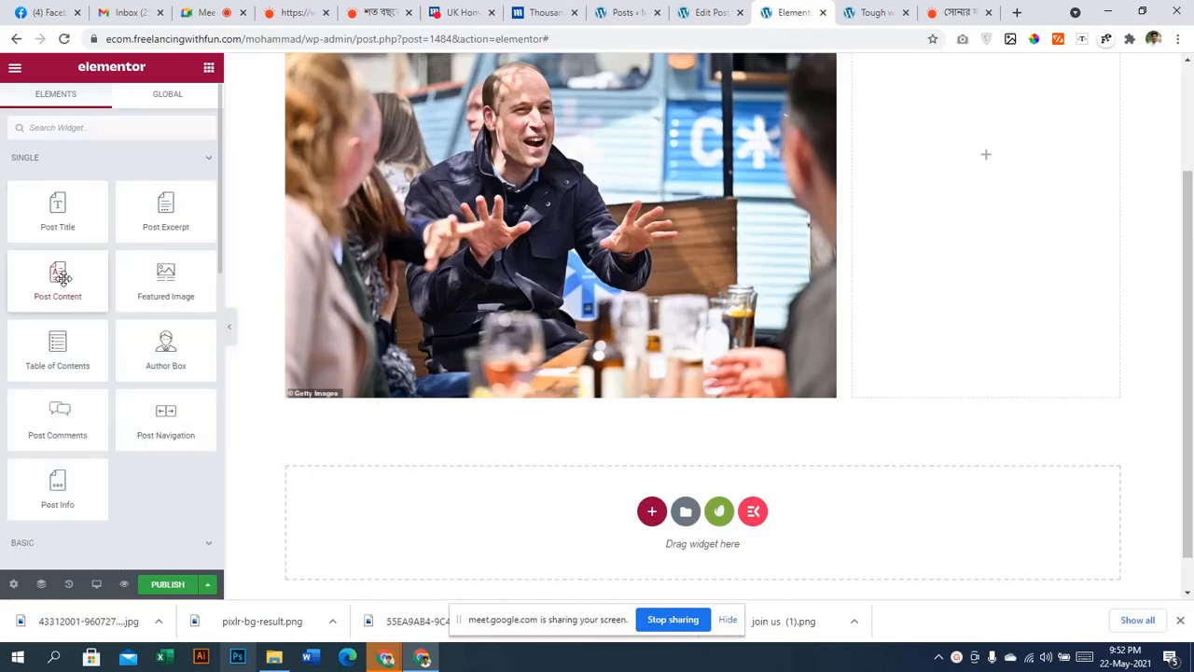
left_click_drag(82, 297, 420, 394)
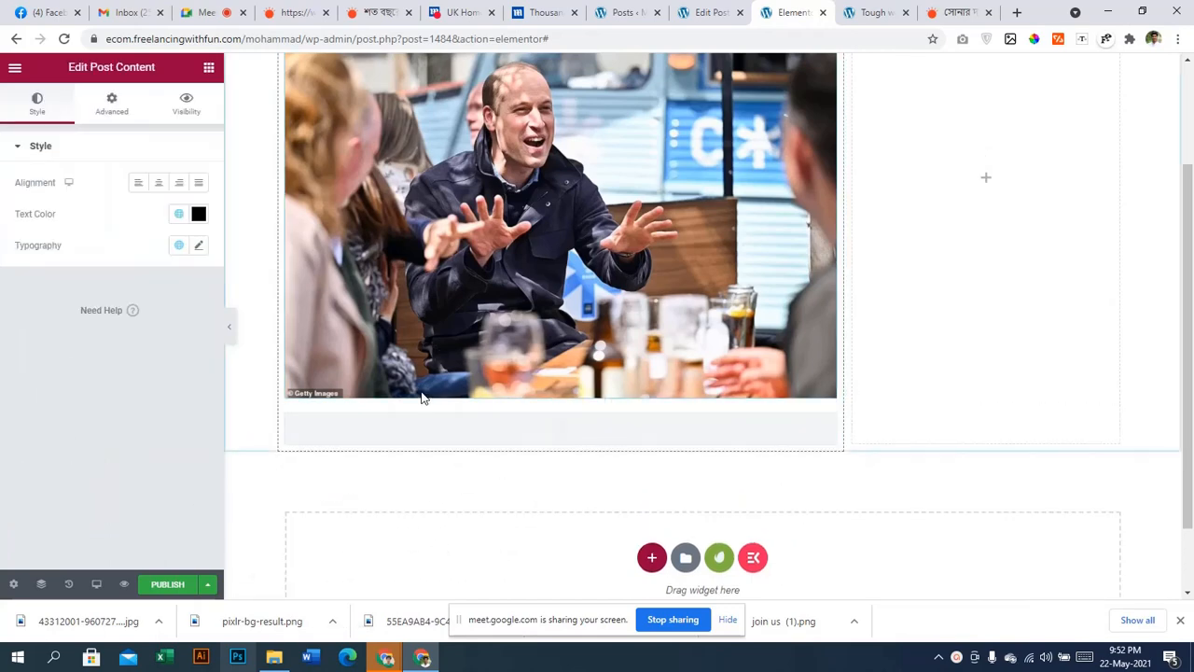
scroll(449, 402, "down", 2)
scroll(449, 403, "down", 2)
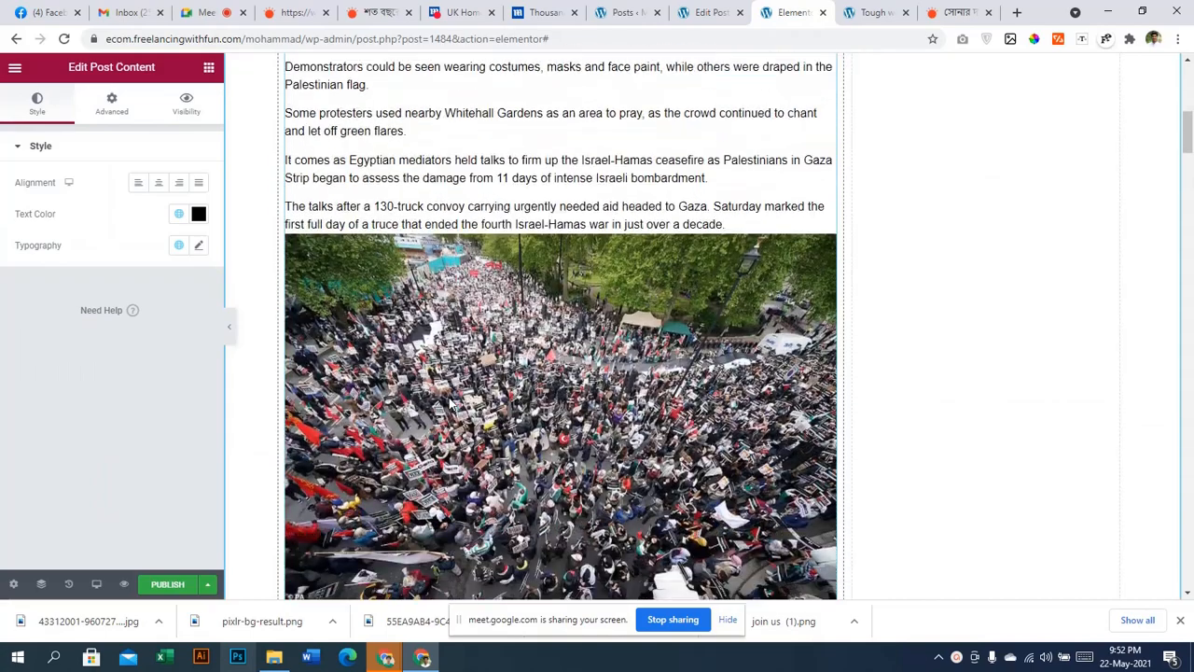
scroll(449, 403, "down", 5)
scroll(449, 402, "up", 5)
scroll(451, 403, "up", 1)
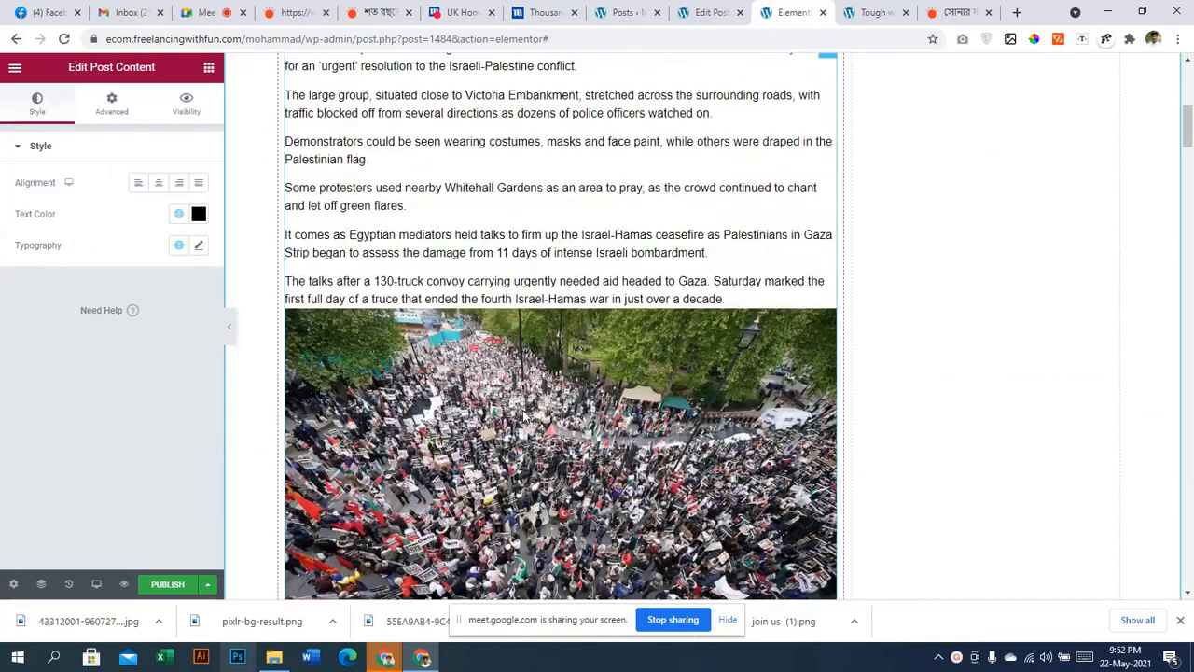
scroll(526, 414, "up", 4)
scroll(587, 445, "down", 1)
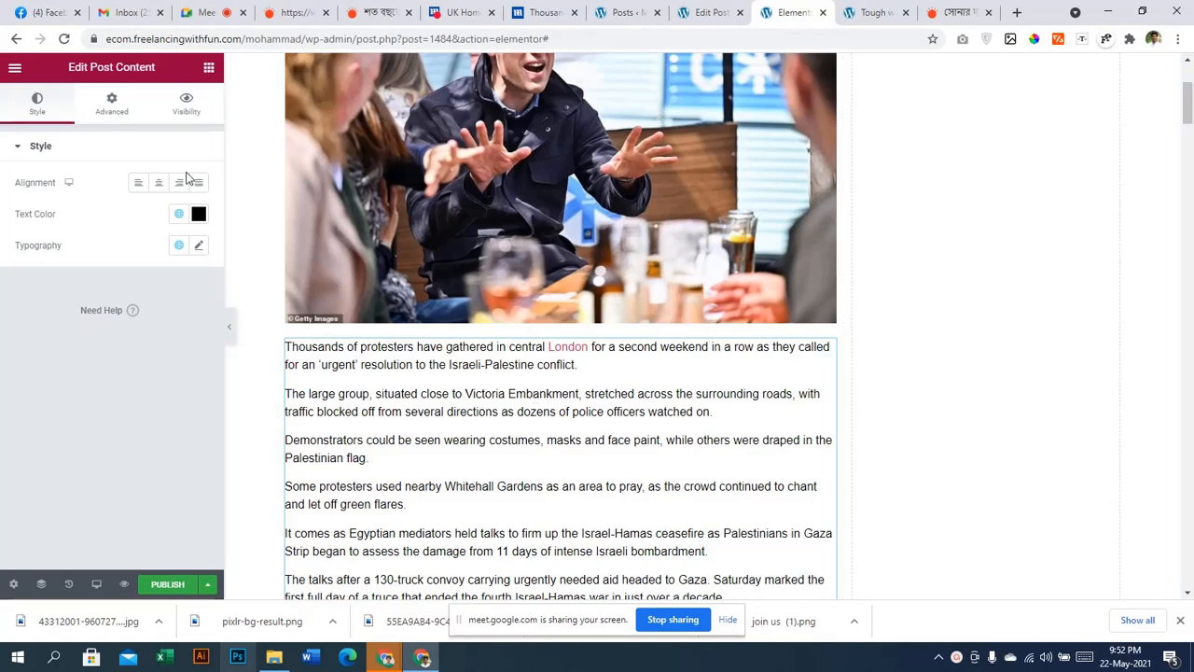
Set the article text's typography size to 20 and close the typography settings
left_click(201, 246)
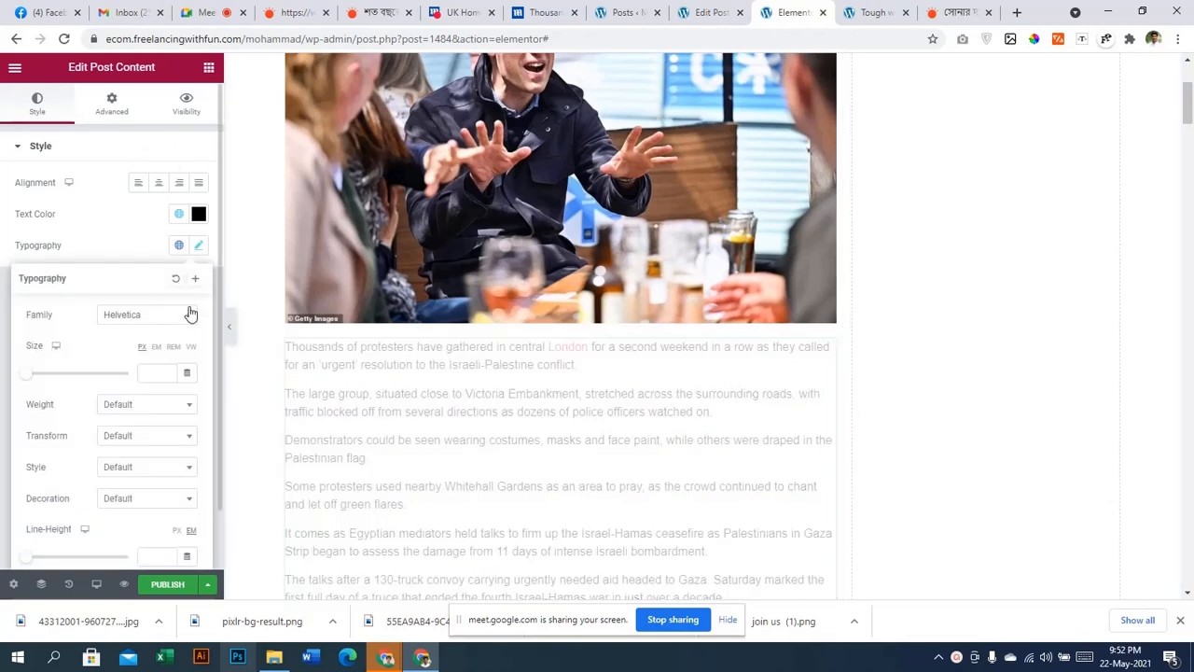
left_click_drag(28, 383, 35, 376)
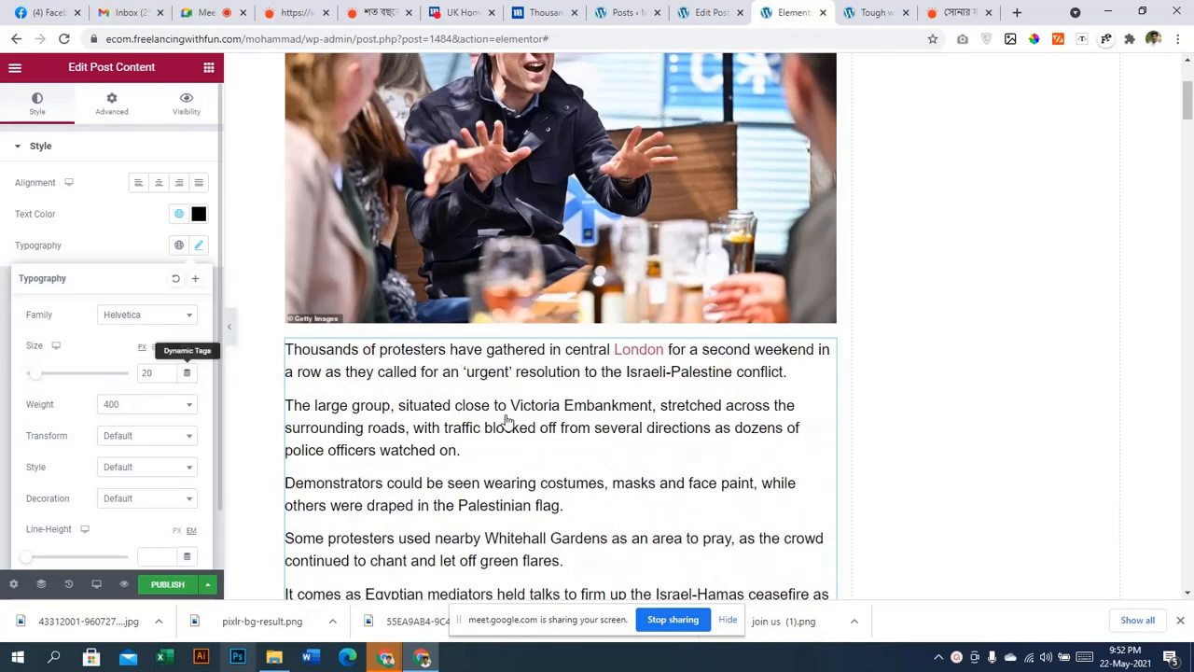
scroll(506, 421, "down", 6)
left_click(468, 342)
scroll(468, 344, "down", 10)
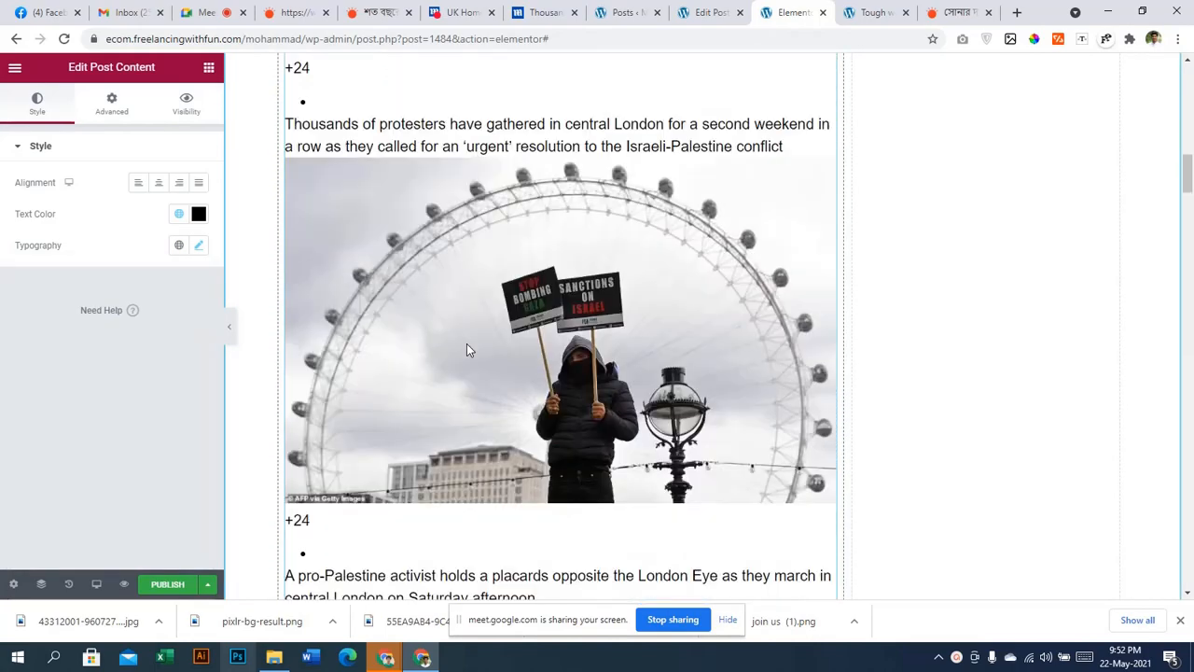
scroll(468, 345, "up", 2)
scroll(469, 349, "up", 1)
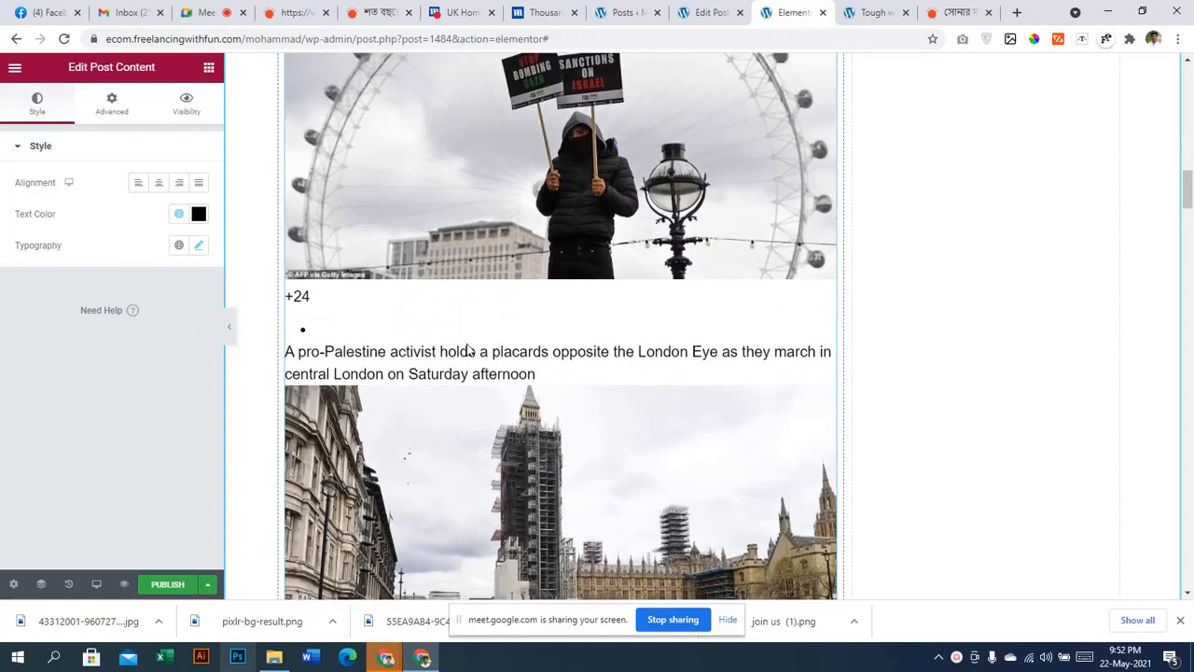
scroll(469, 348, "up", 1)
scroll(480, 329, "up", 5)
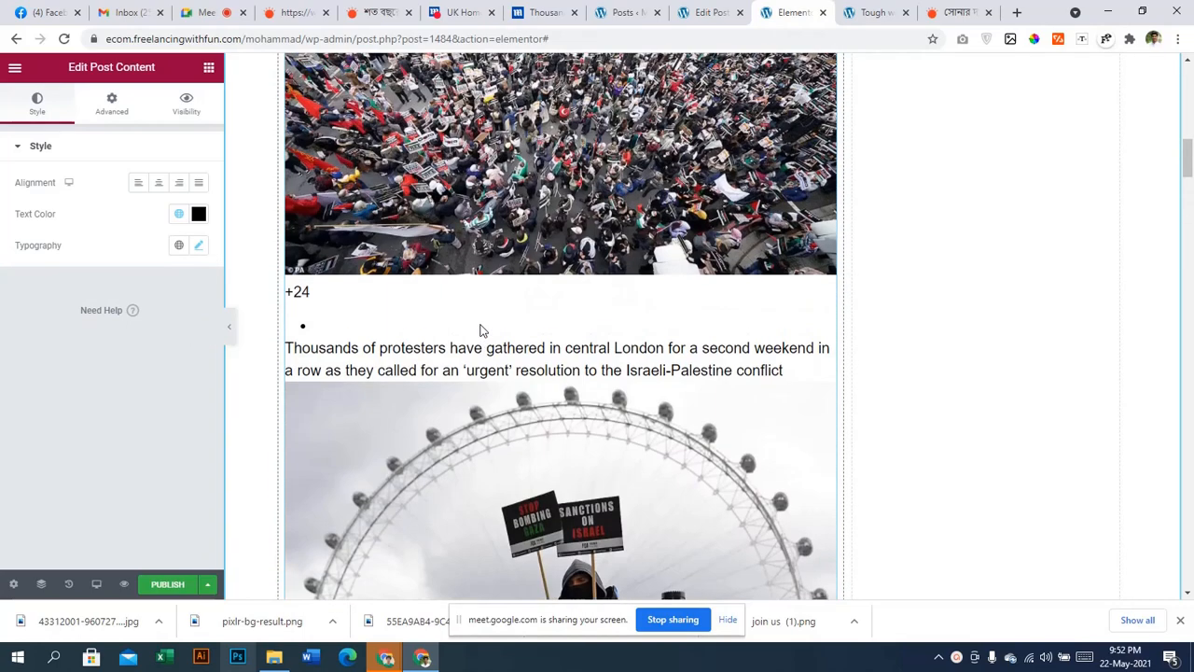
scroll(480, 330, "down", 15)
scroll(480, 331, "down", 11)
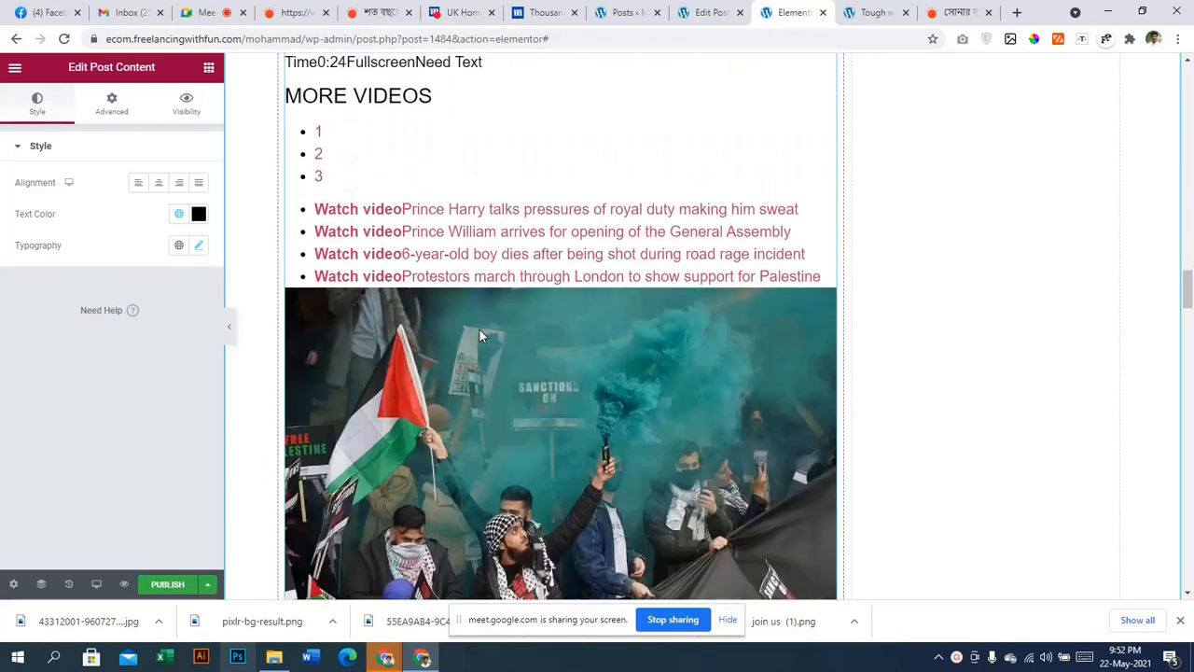
scroll(479, 333, "up", 5)
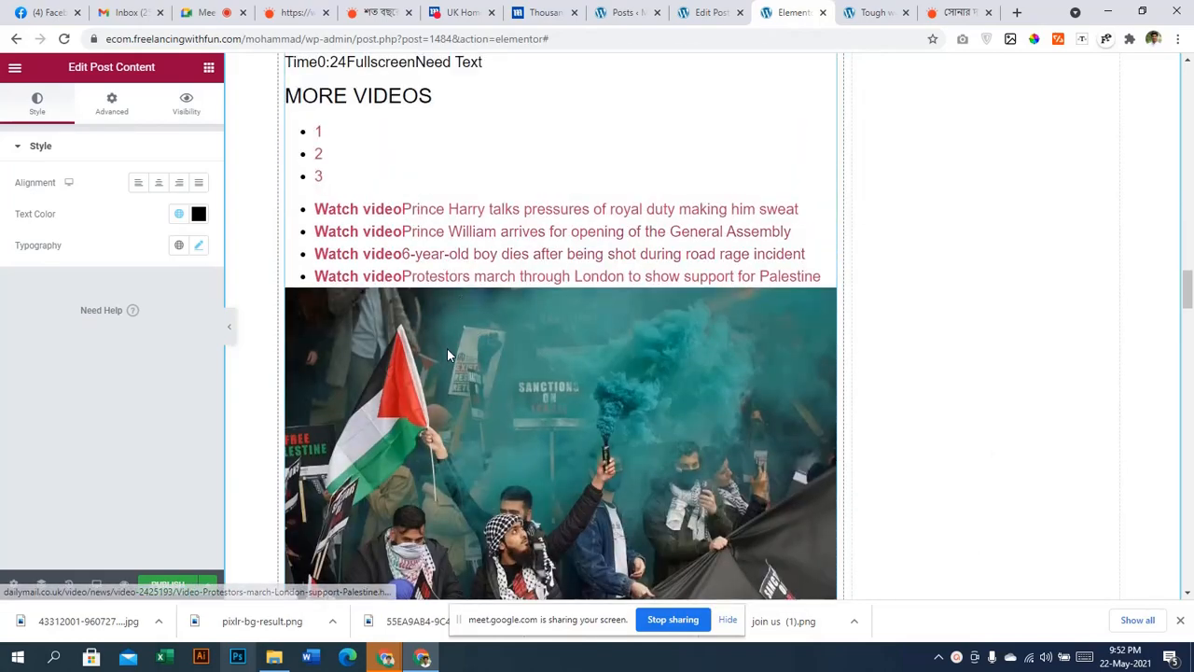
scroll(447, 348, "down", 15)
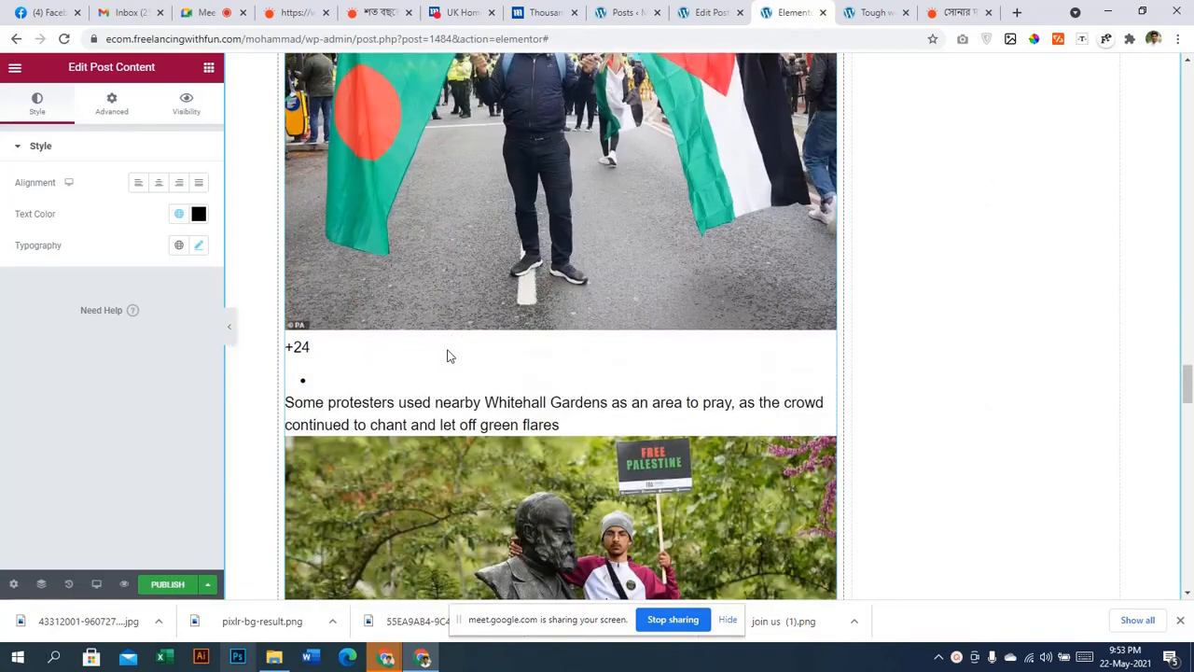
scroll(447, 355, "down", 15)
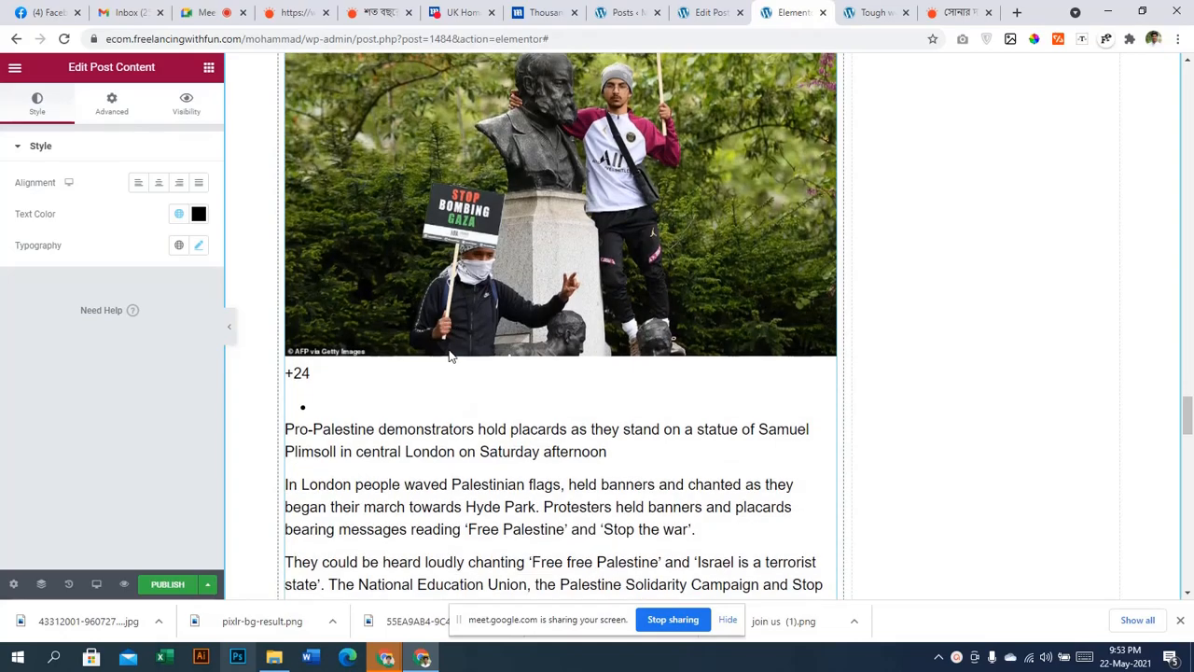
scroll(446, 373, "down", 15)
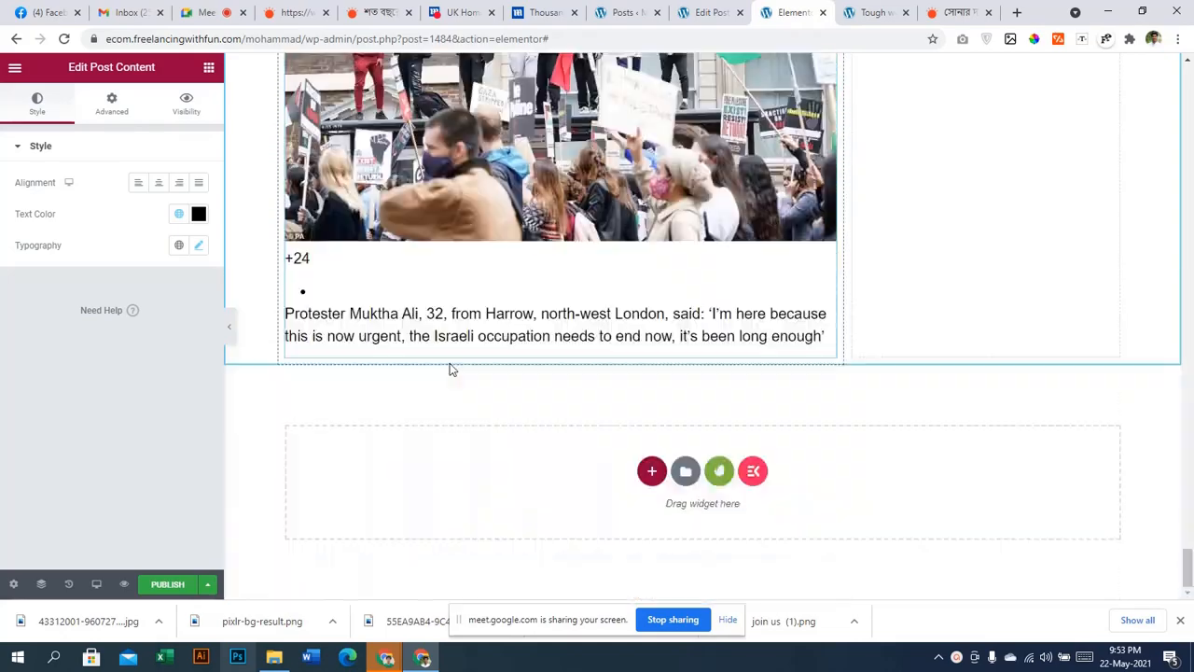
scroll(531, 391, "up", 15)
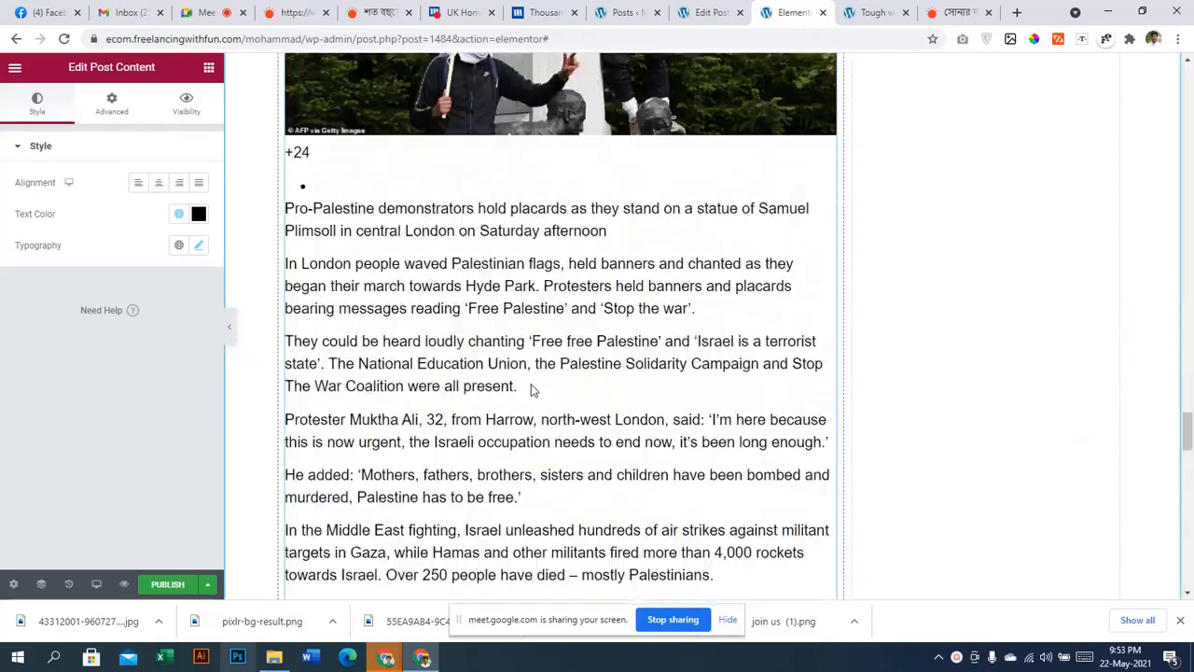
scroll(533, 386, "up", 15)
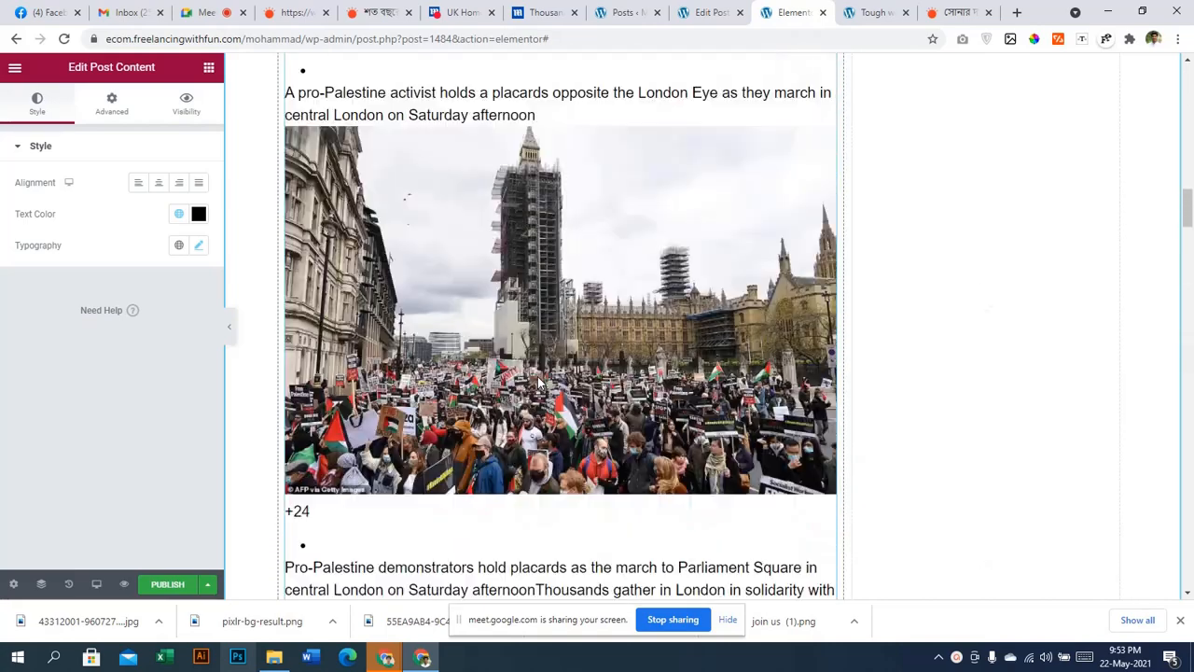
scroll(538, 384, "down", 5)
scroll(522, 384, "up", 15)
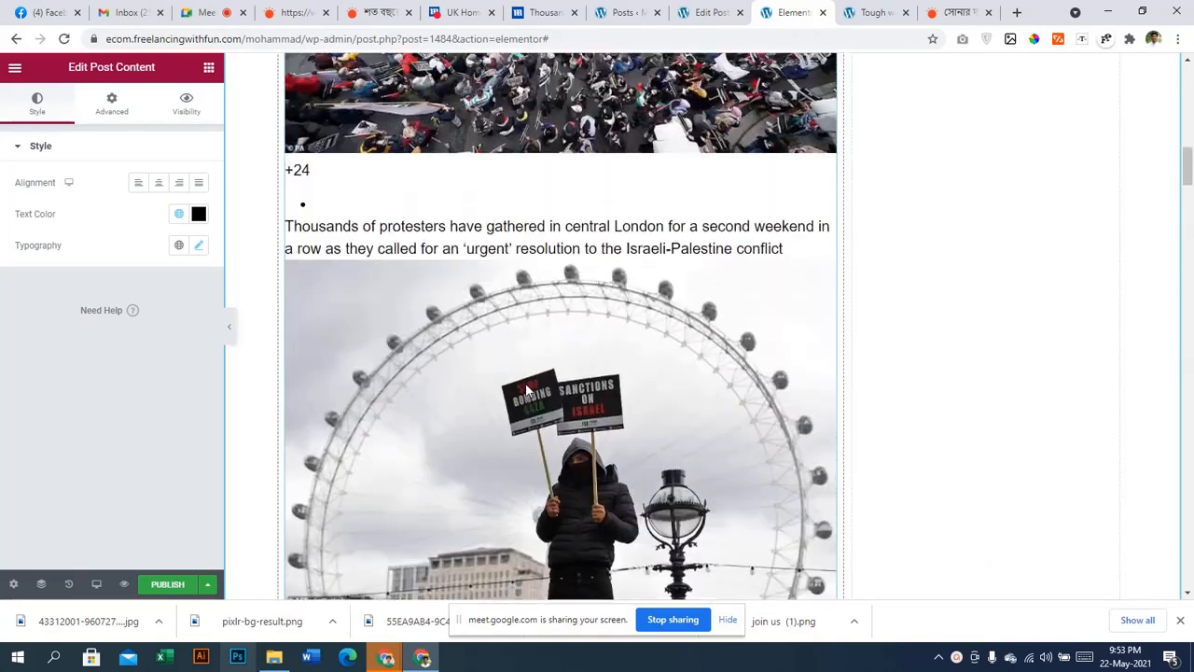
scroll(514, 384, "up", 2)
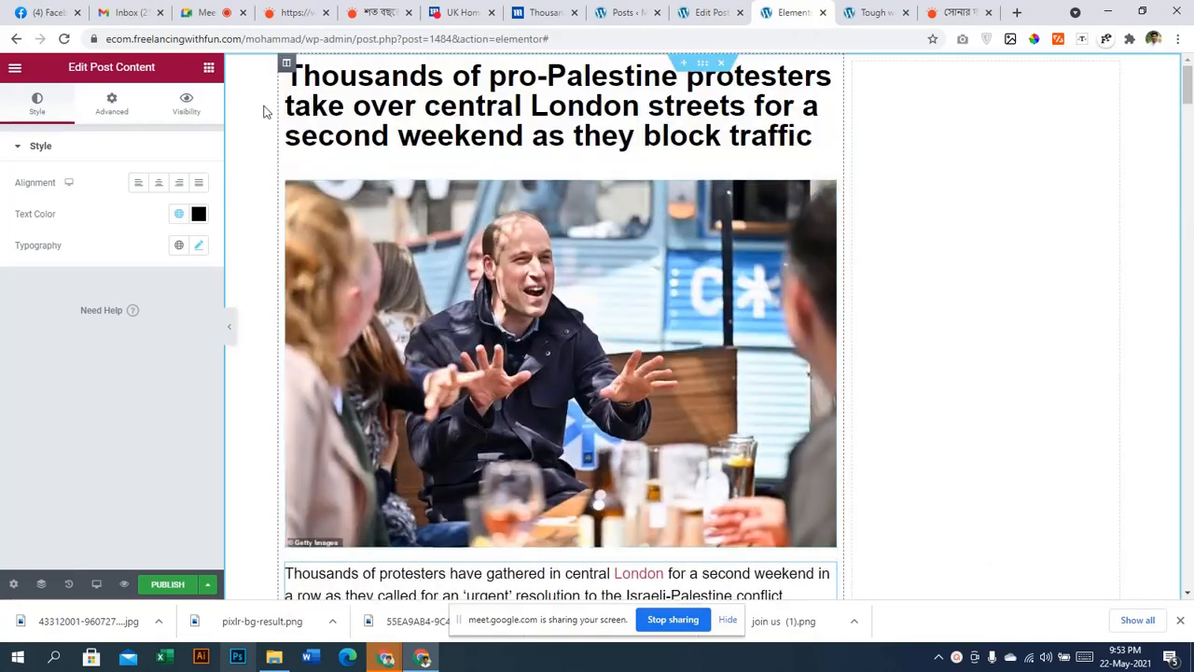
Return to the widget list and expand the SINGLE category
left_click(209, 69)
left_click(72, 160)
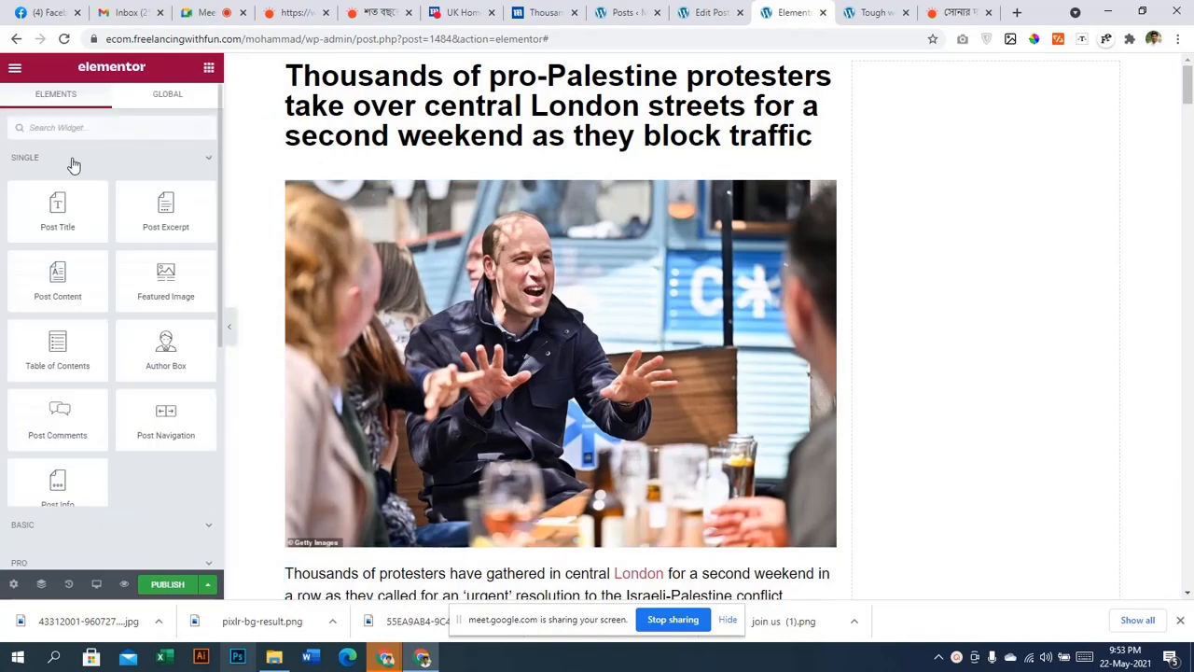
scroll(664, 376, "down", 15)
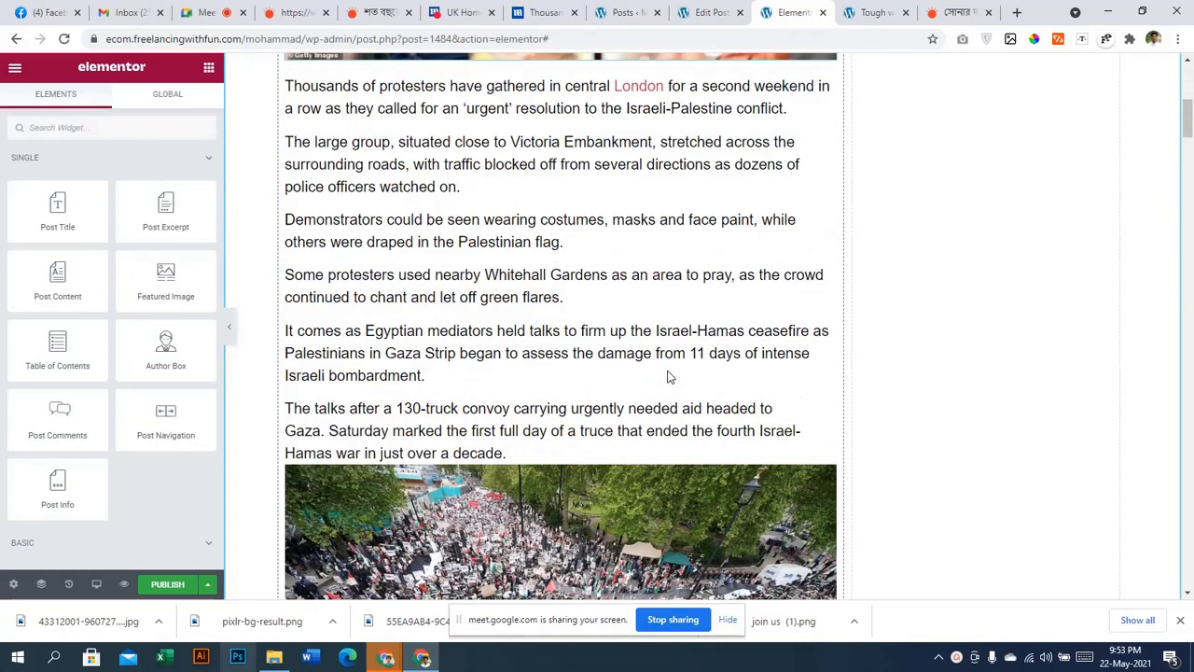
scroll(667, 376, "down", 10)
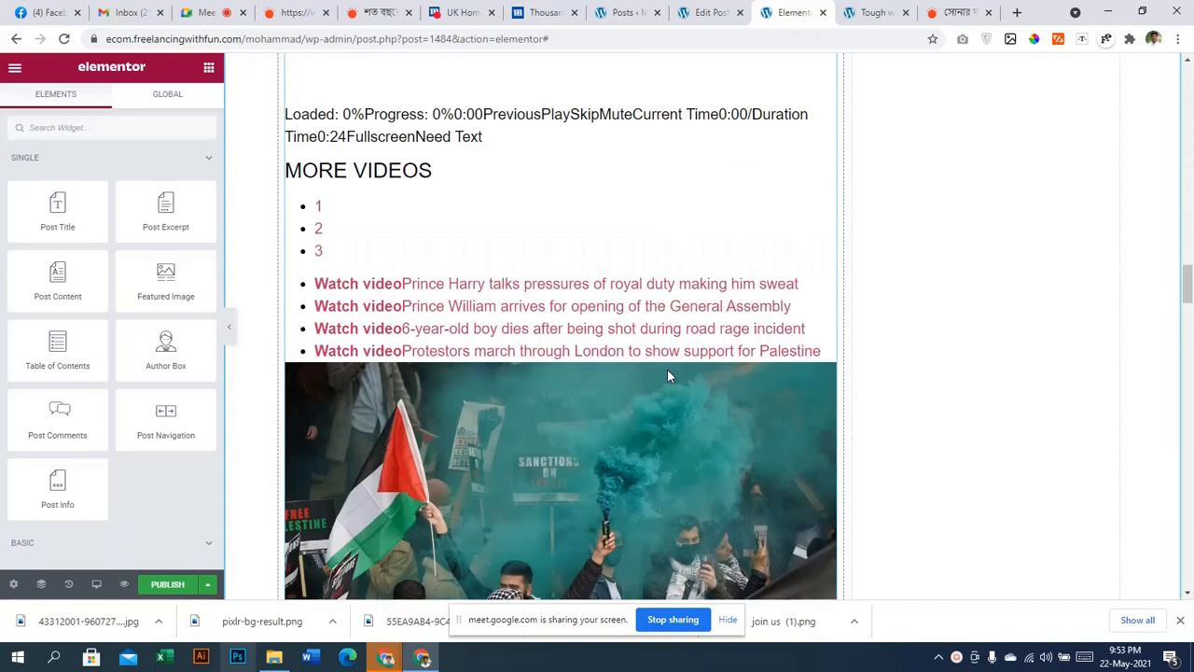
scroll(578, 371, "down", 10)
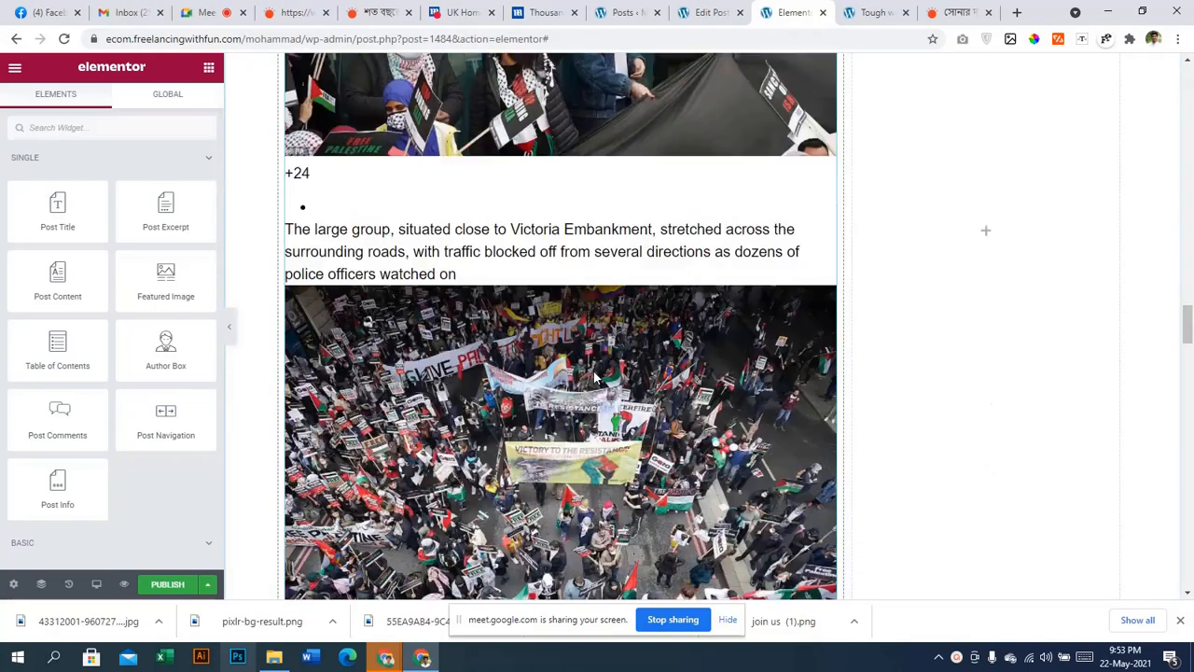
scroll(578, 370, "down", 12)
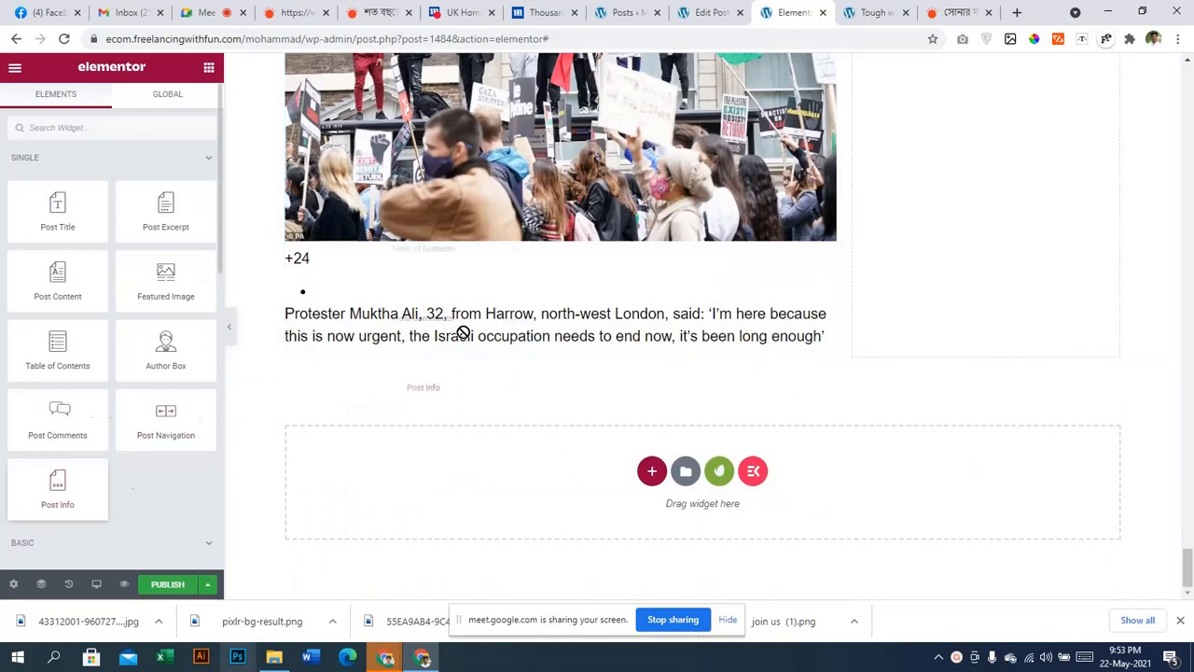
Place a Post Info widget between title and featured image, removing its Time and Comments items
left_click_drag(463, 332, 481, 357)
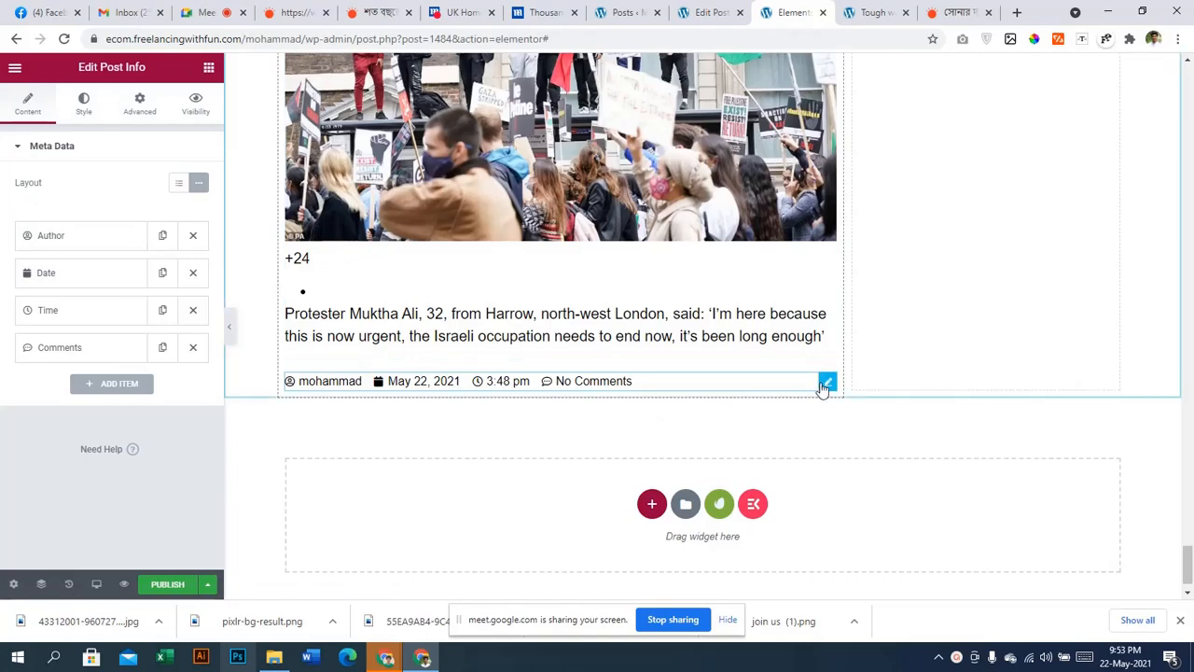
left_click_drag(823, 382, 512, 186)
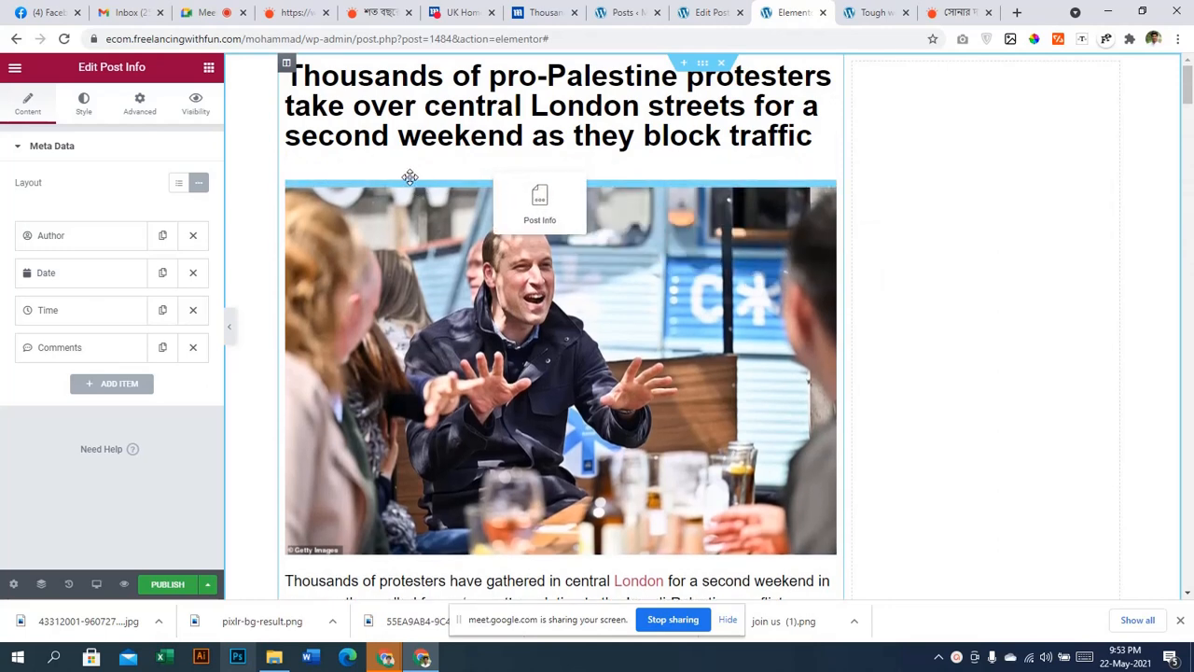
left_click_drag(396, 177, 394, 186)
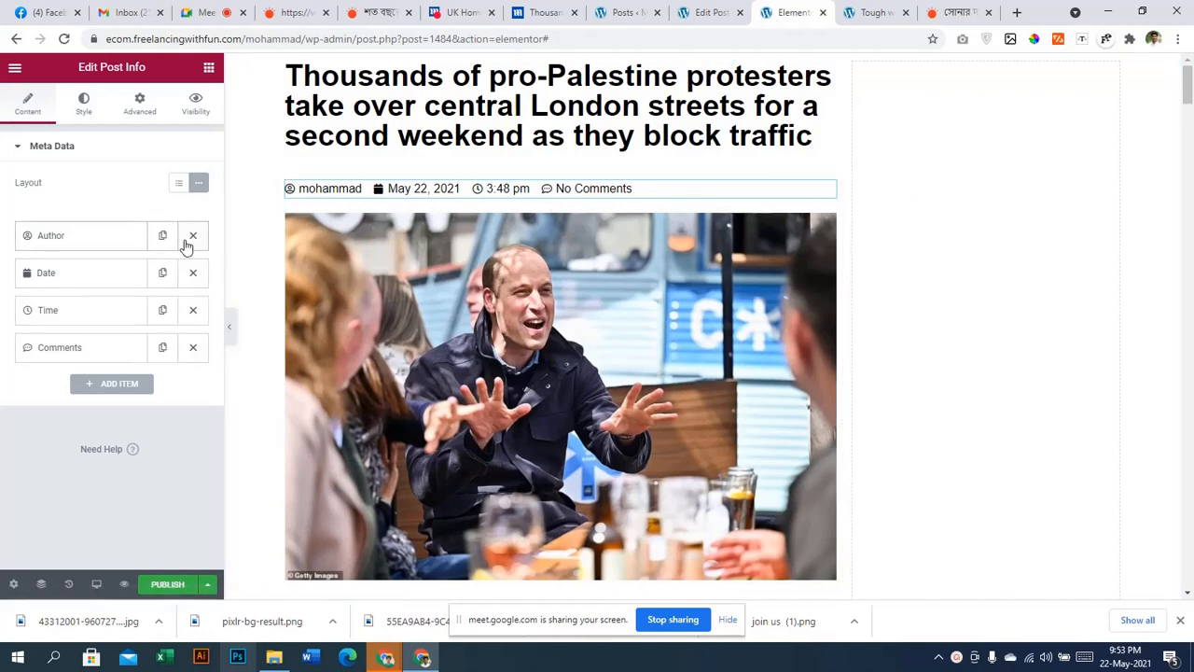
left_click(193, 311)
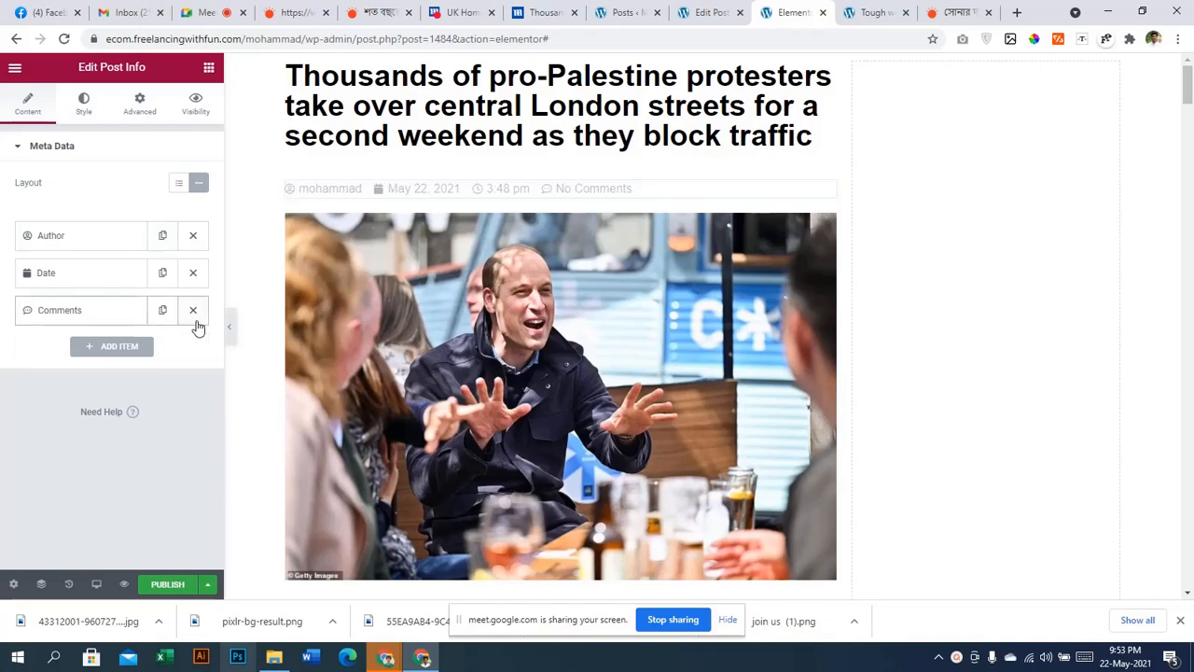
left_click(194, 318)
scroll(750, 364, "down", 10)
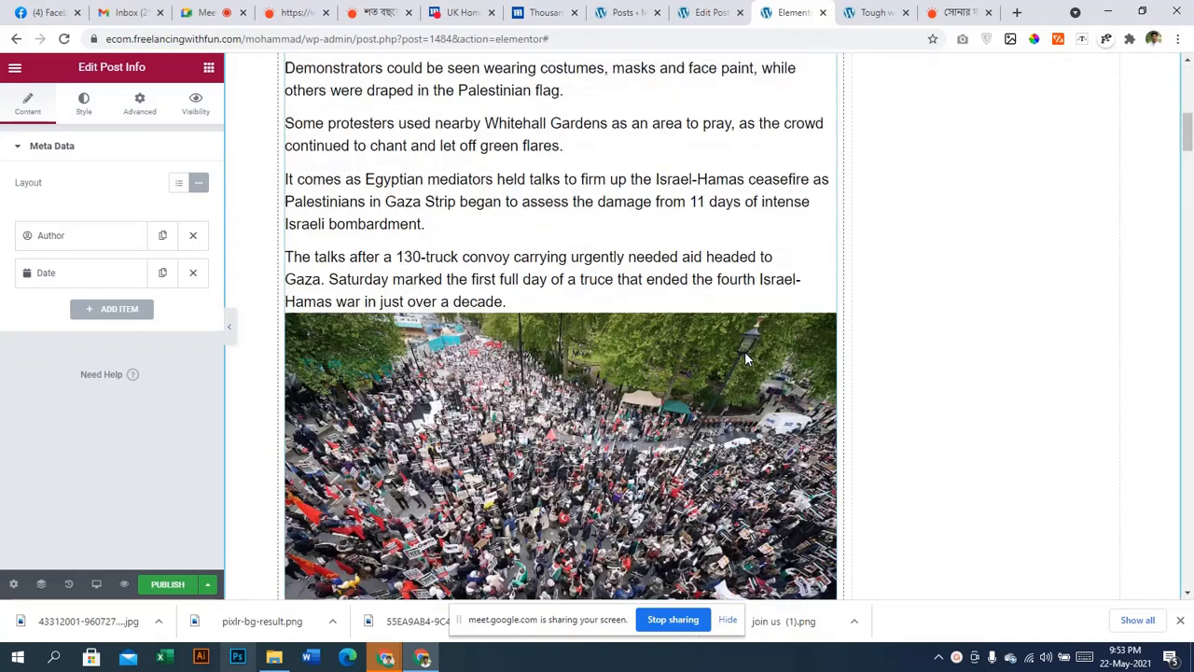
scroll(743, 353, "down", 20)
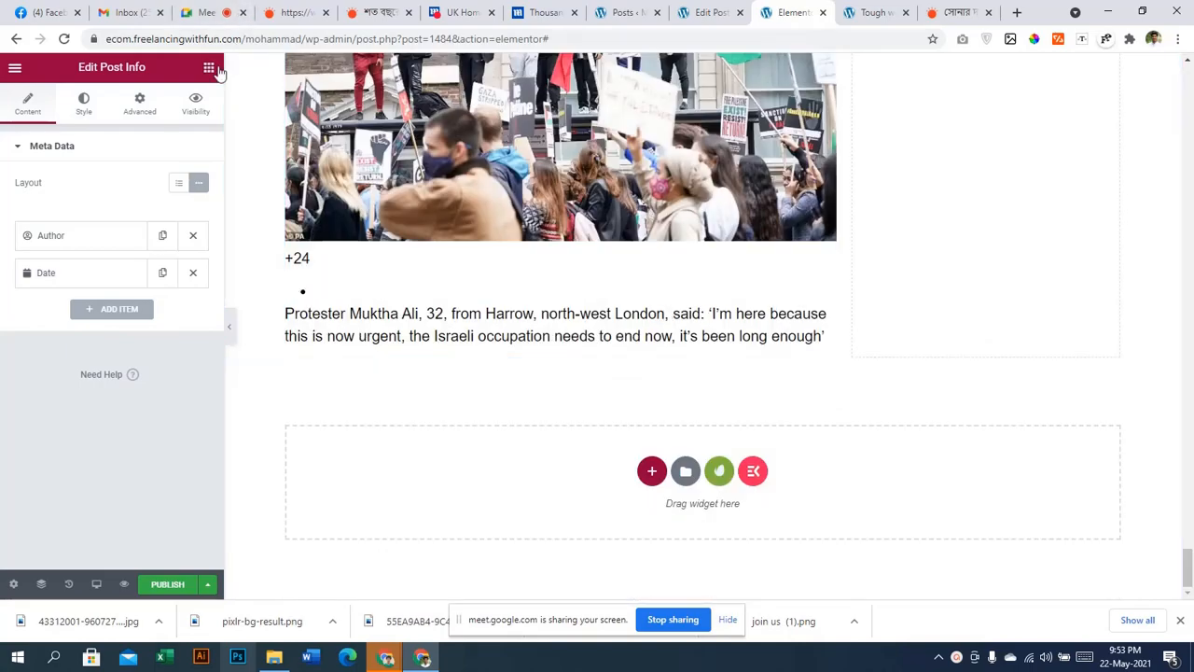
left_click(209, 68)
left_click(54, 160)
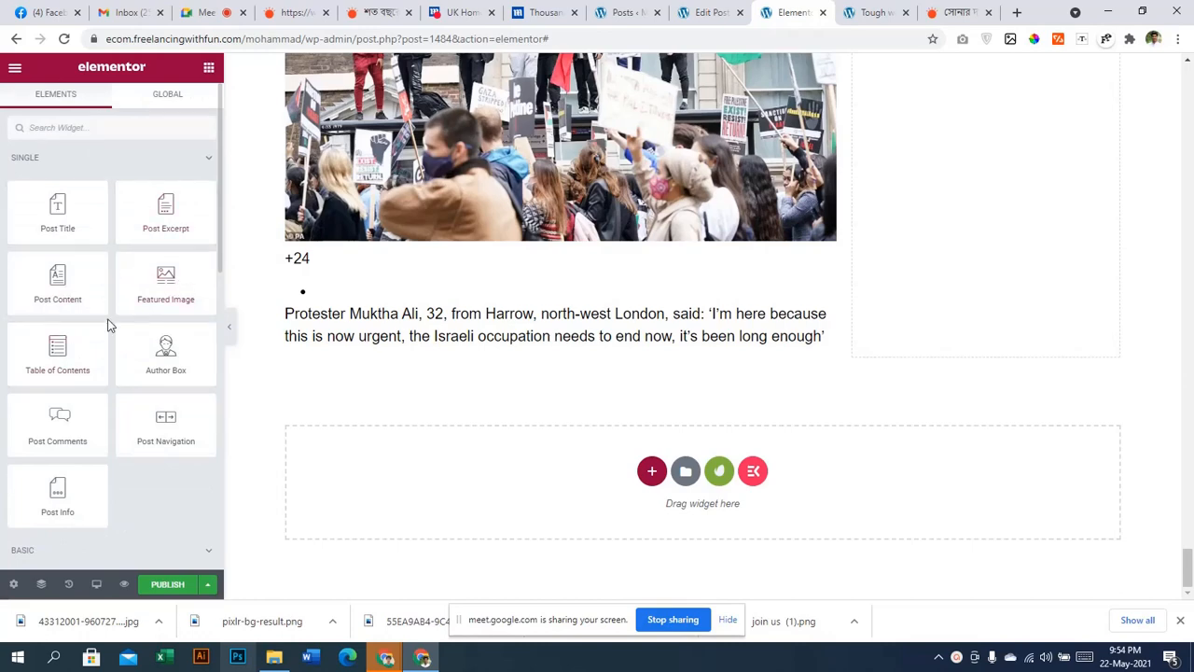
scroll(101, 358, "down", 1)
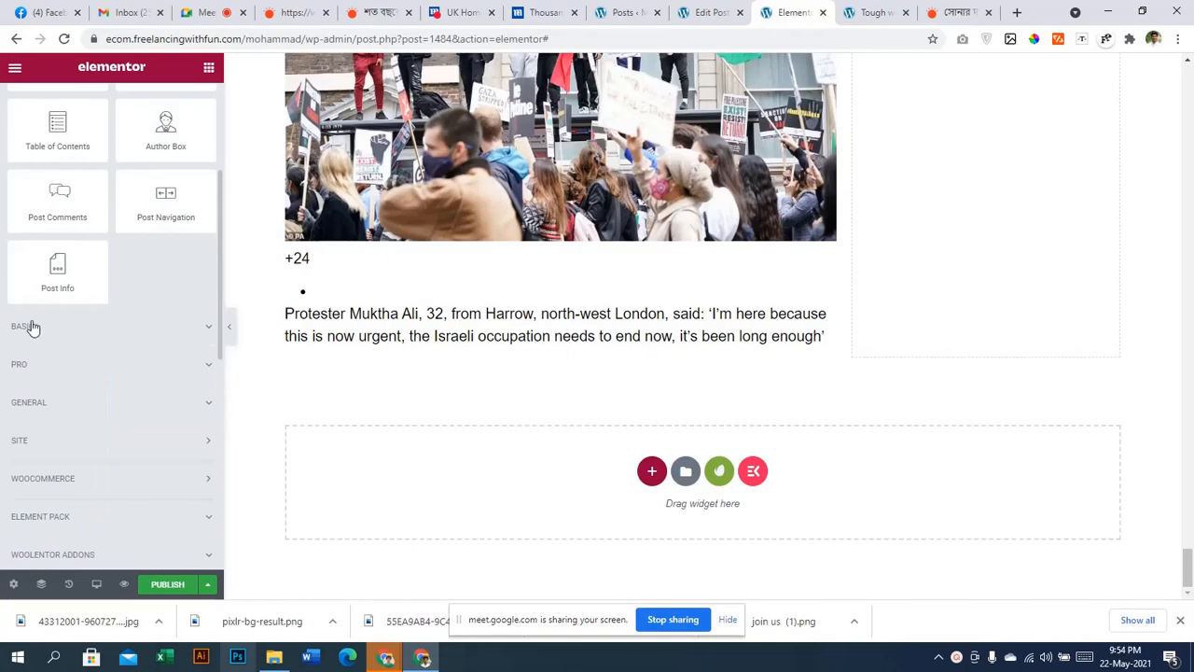
scroll(125, 334, "up", 3)
scroll(594, 312, "up", 5)
scroll(903, 298, "up", 10)
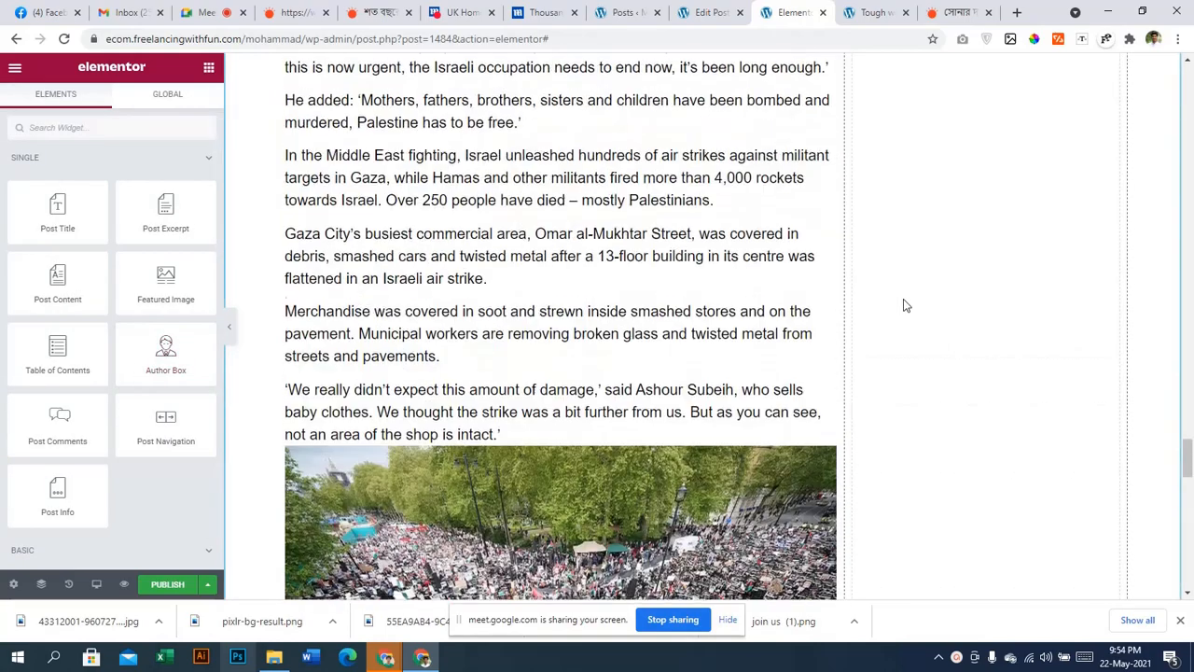
scroll(903, 298, "up", 3)
scroll(903, 298, "up", 6)
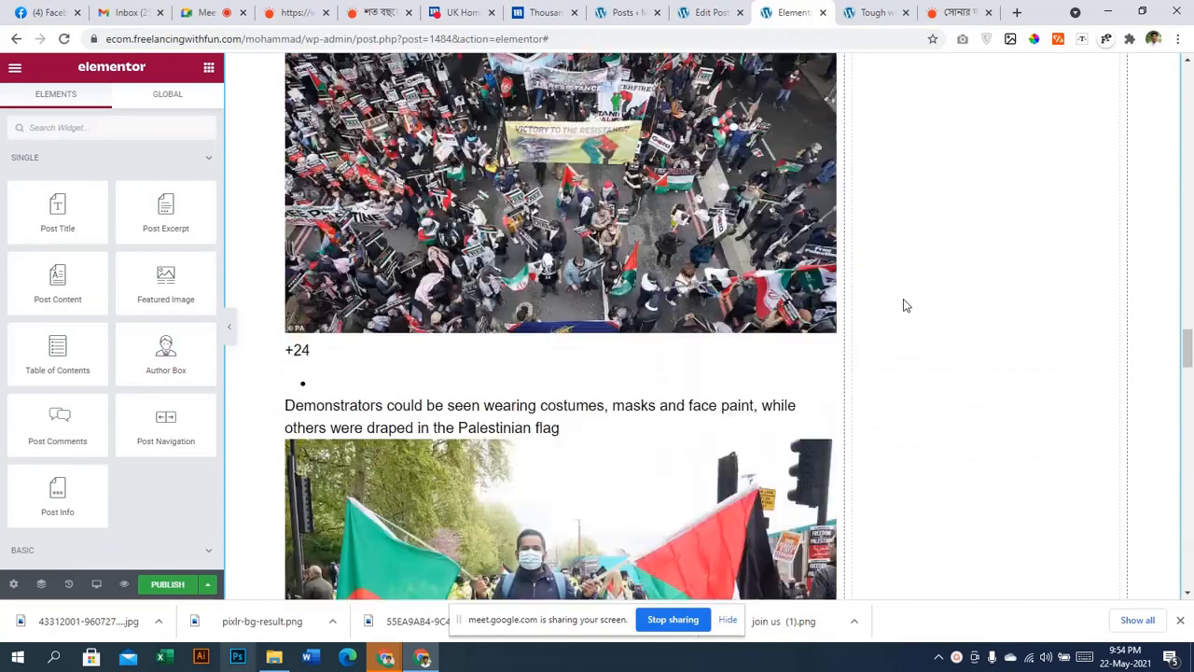
scroll(903, 299, "down", 3)
scroll(903, 298, "up", 6)
scroll(903, 305, "up", 15)
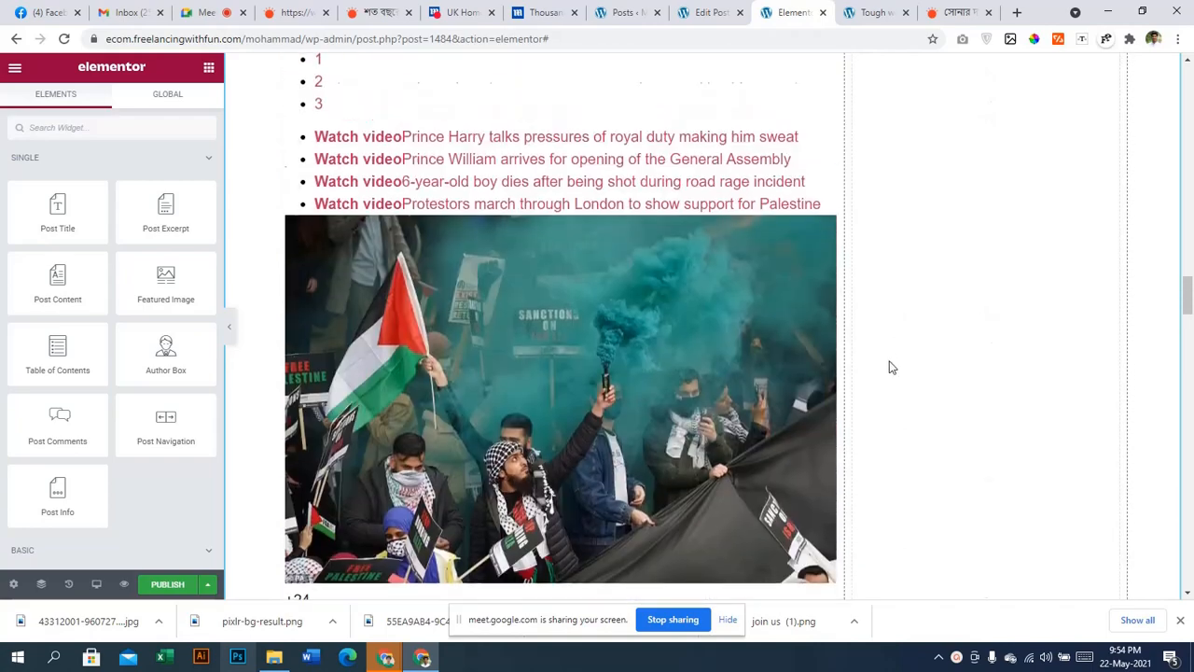
scroll(888, 358, "up", 20)
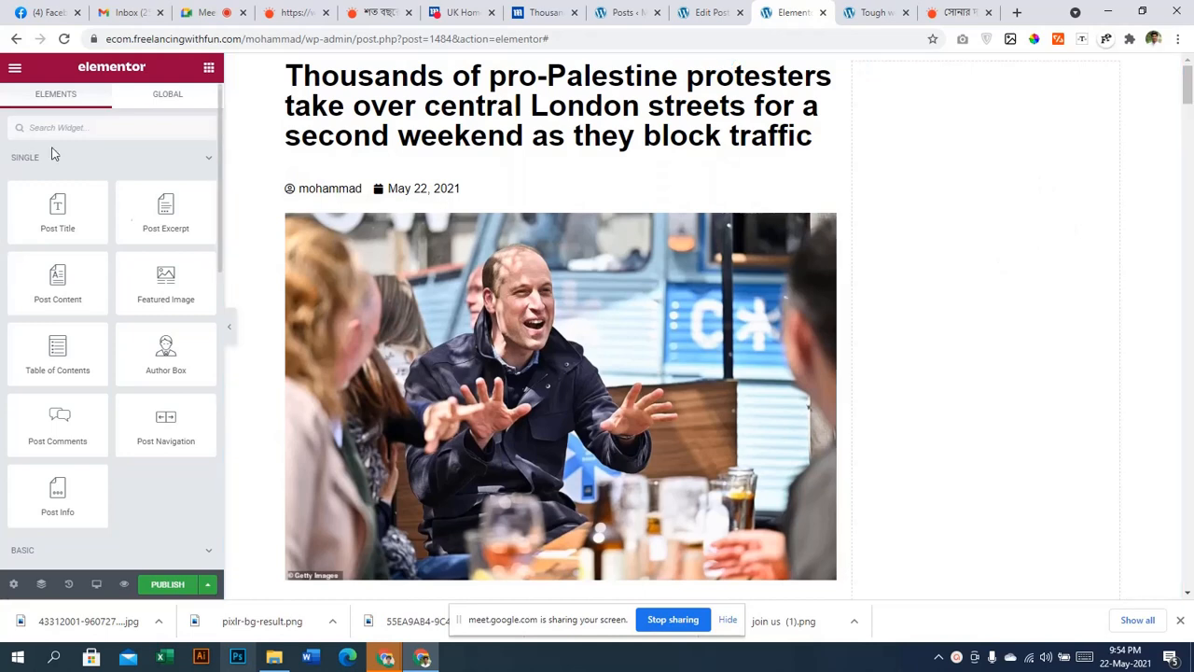
left_click_drag(135, 361, 1040, 325)
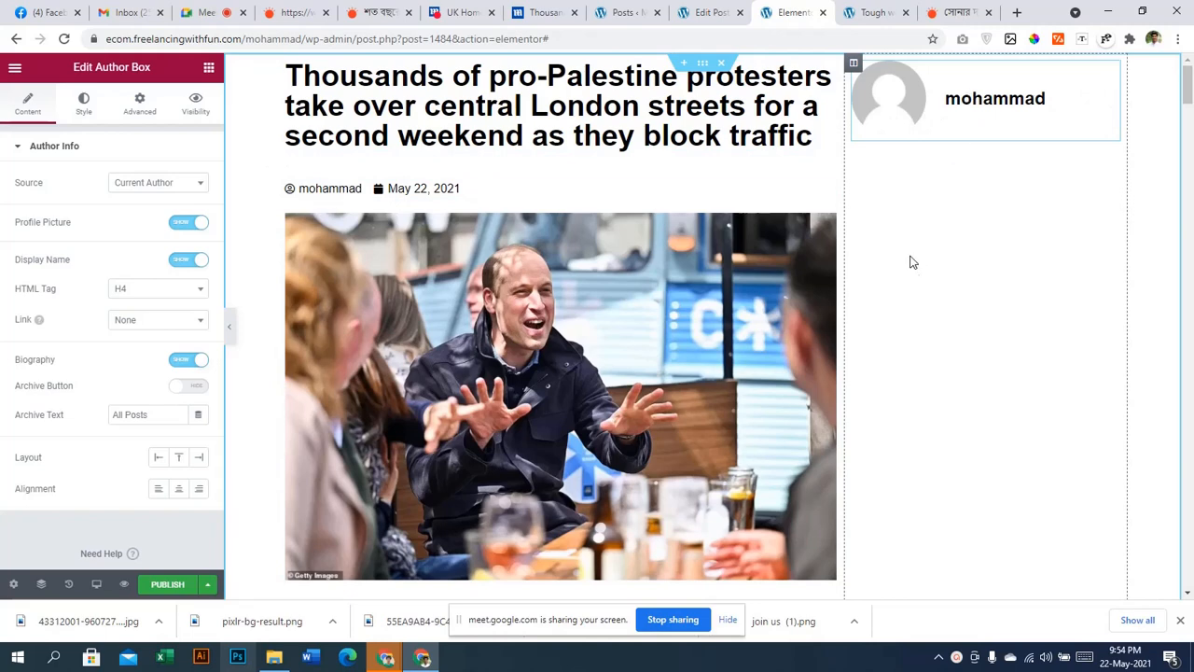
left_click(199, 72)
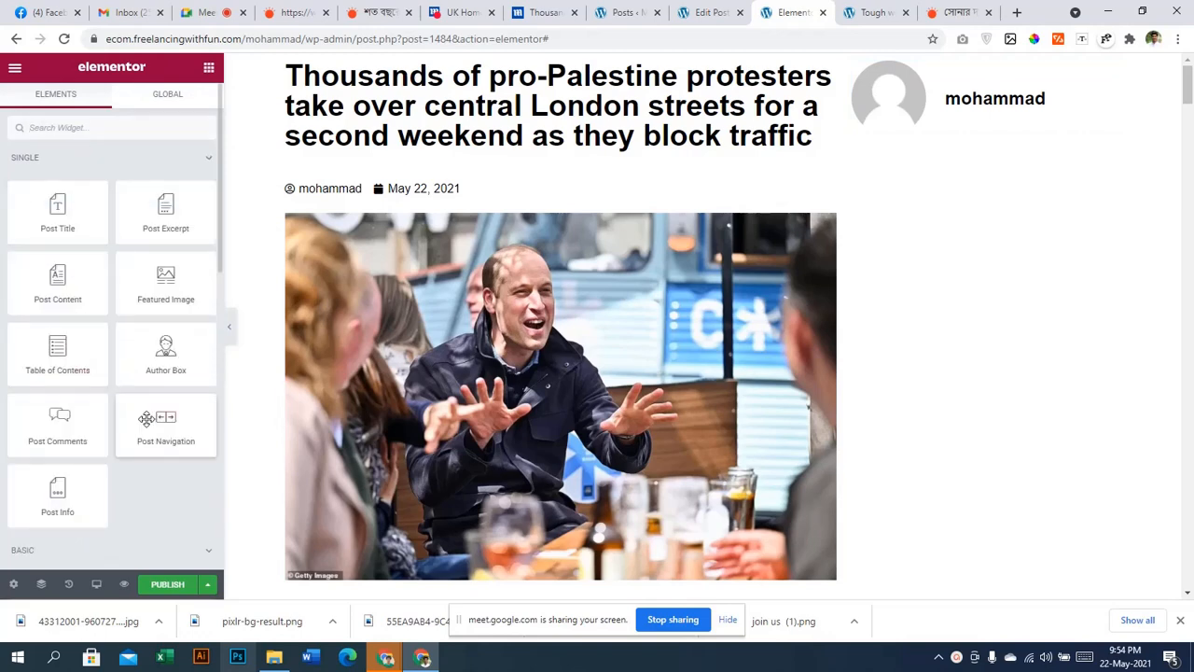
scroll(100, 467, "down", 1)
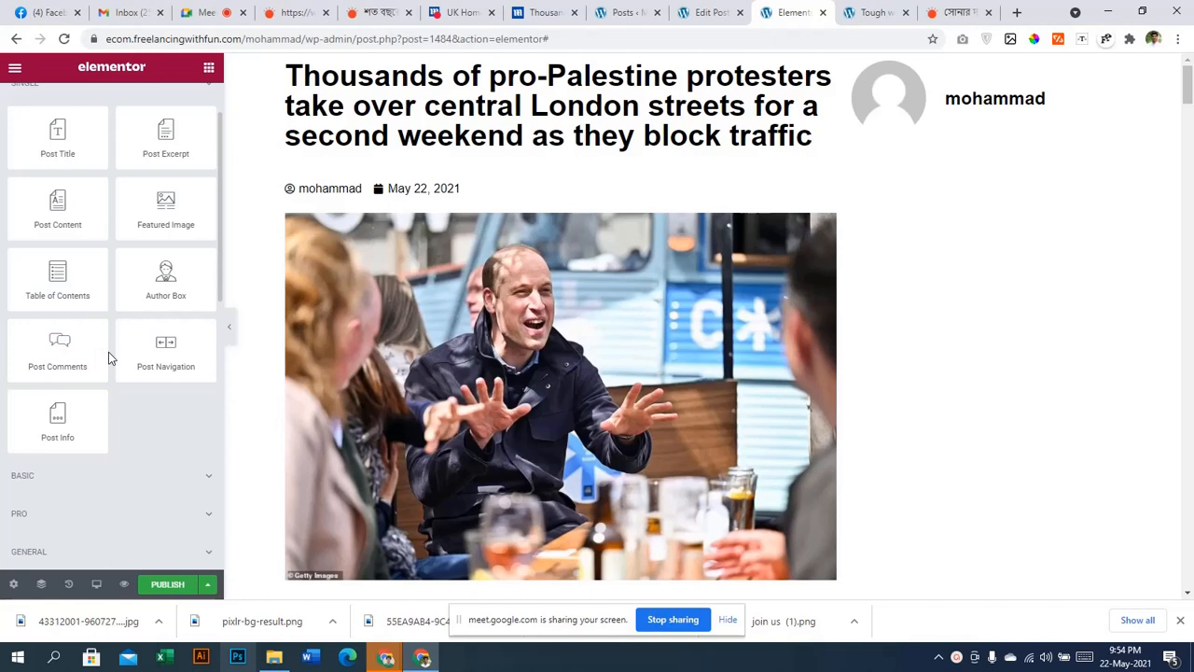
scroll(108, 351, "down", 4)
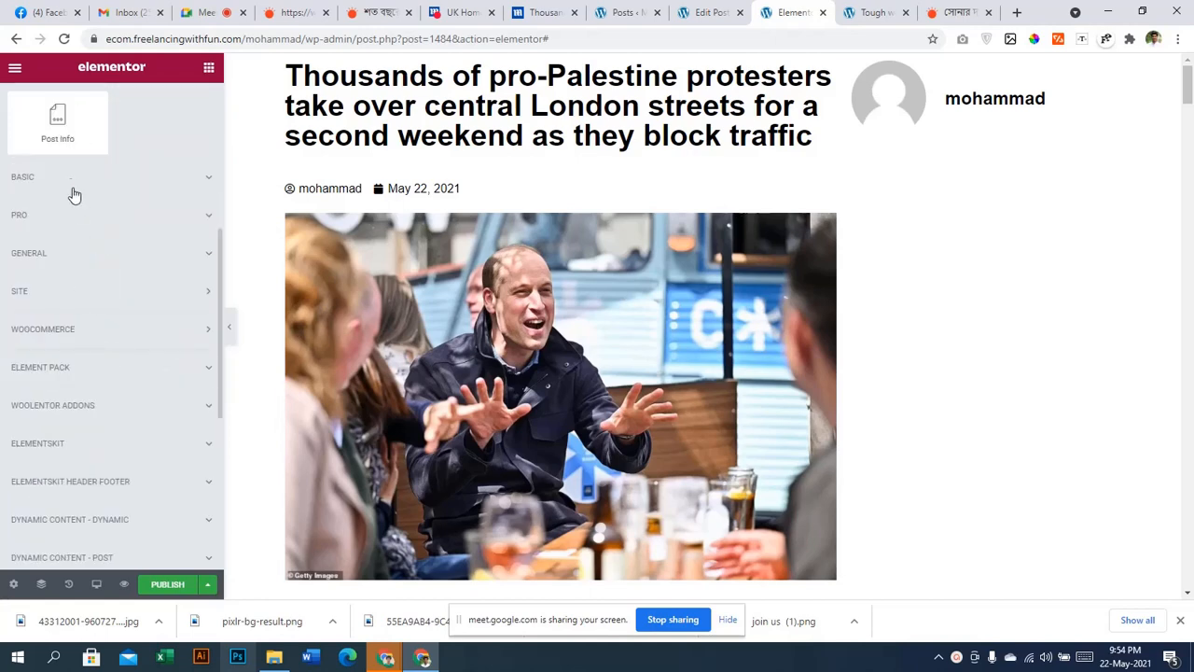
left_click(71, 181)
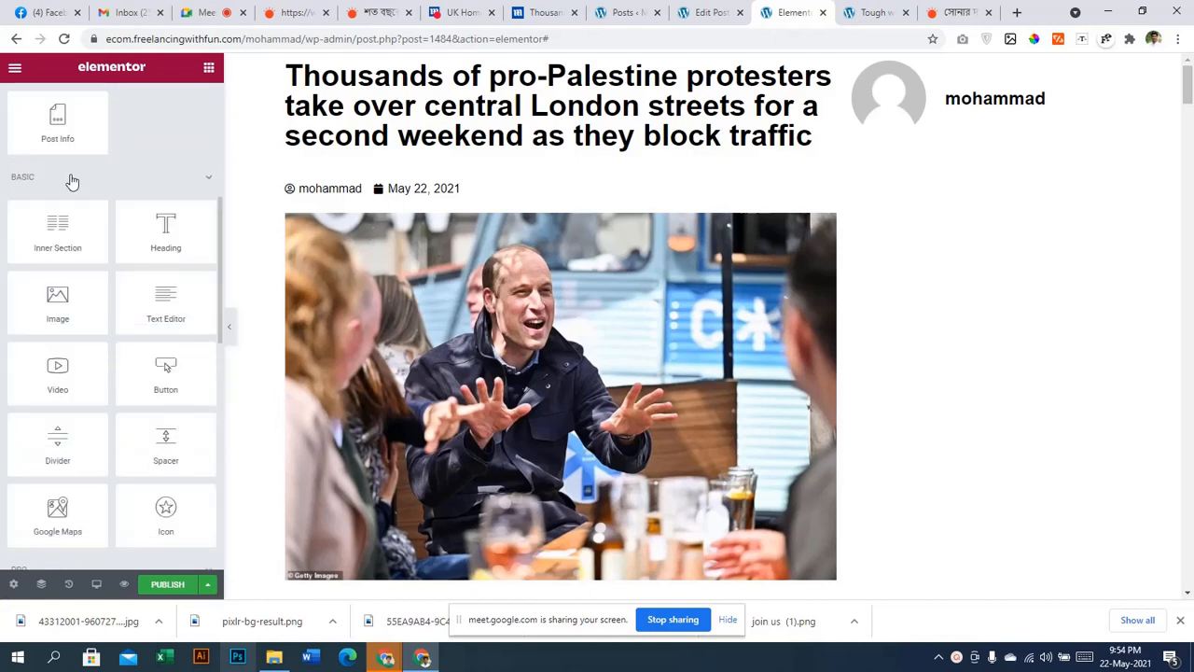
left_click(72, 181)
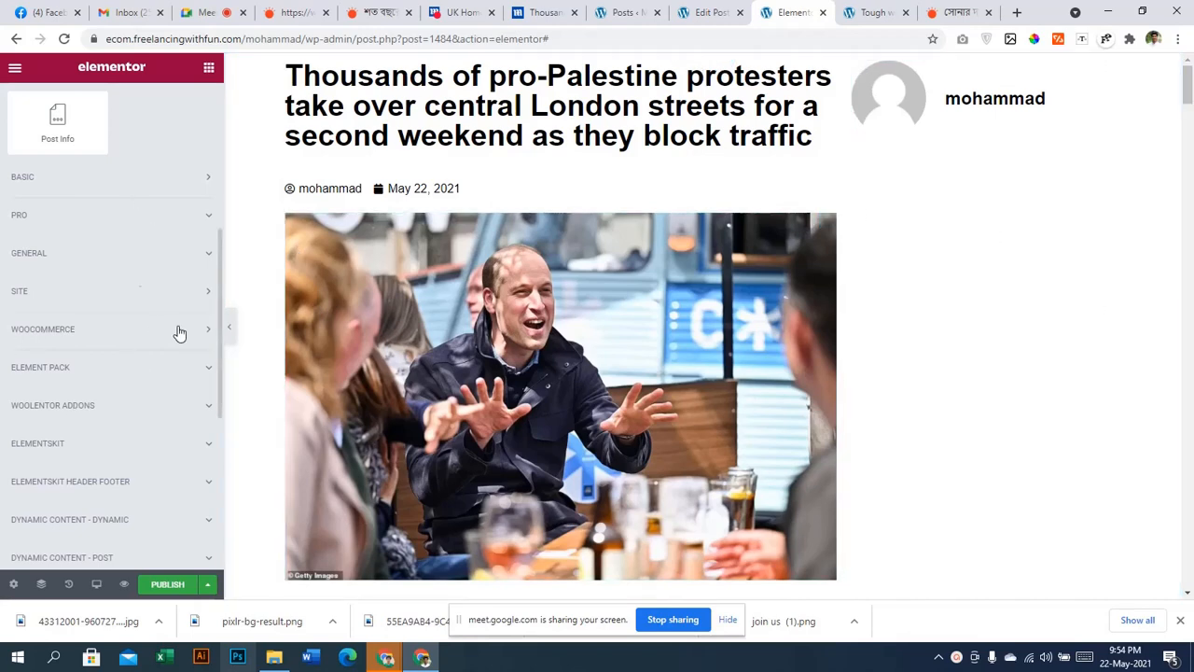
scroll(180, 333, "up", 4)
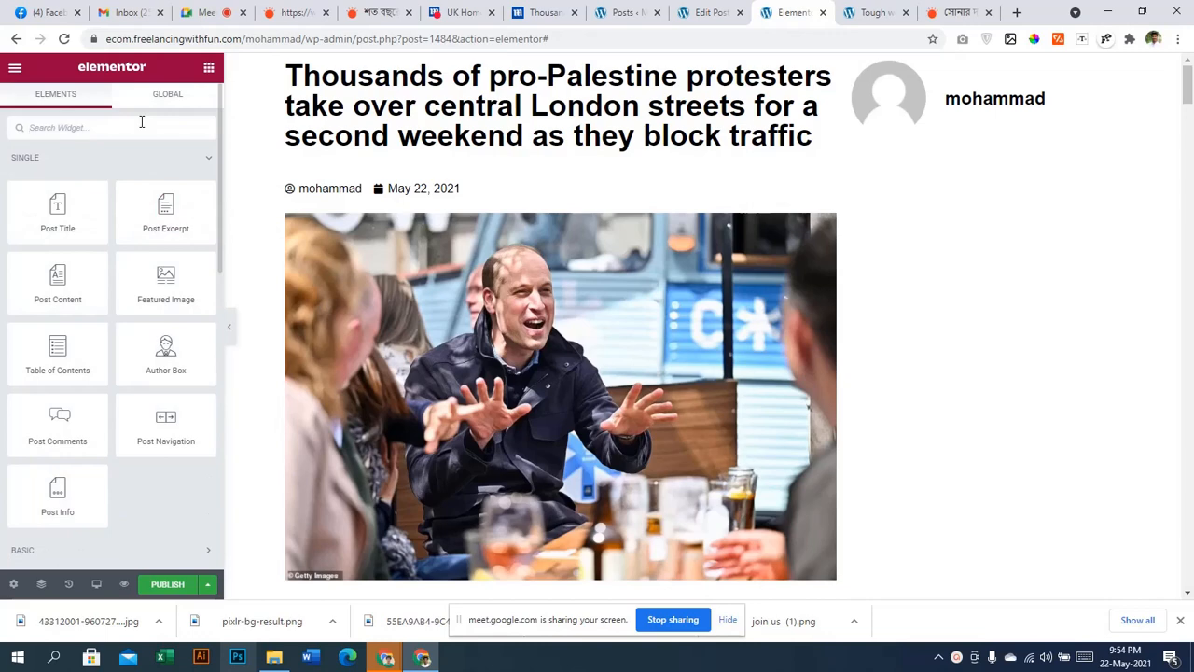
Search 'soci' and place Share Buttons between the author/date line and the featured image
left_click(141, 127)
type("soci")
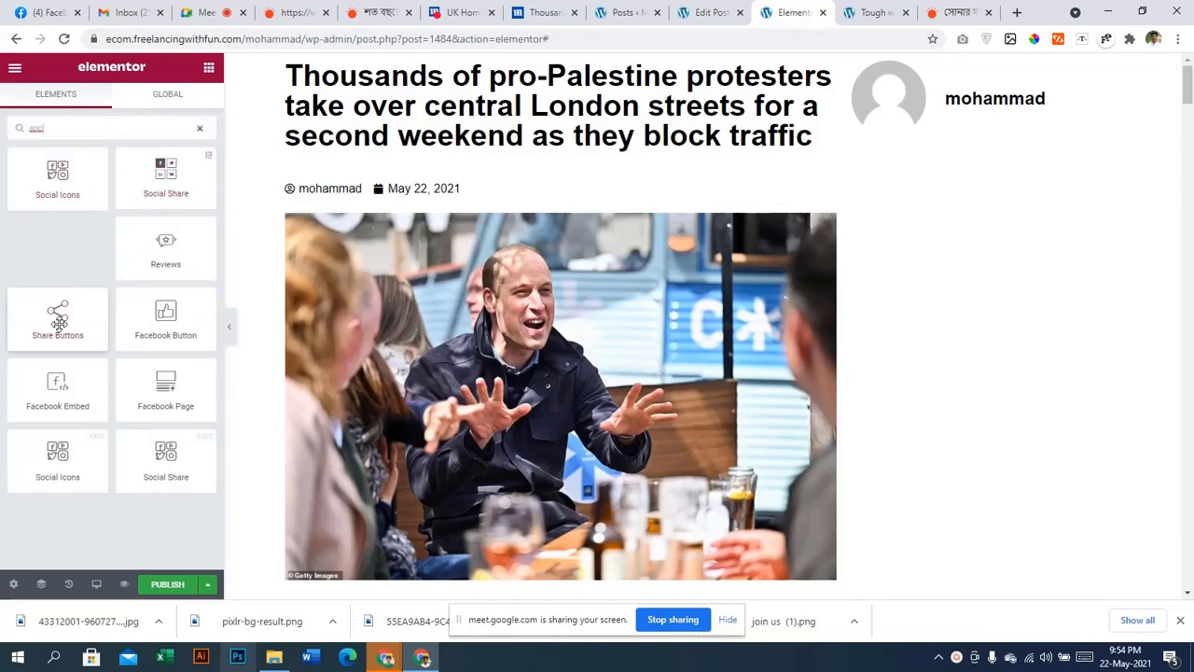
left_click_drag(58, 322, 1042, 127)
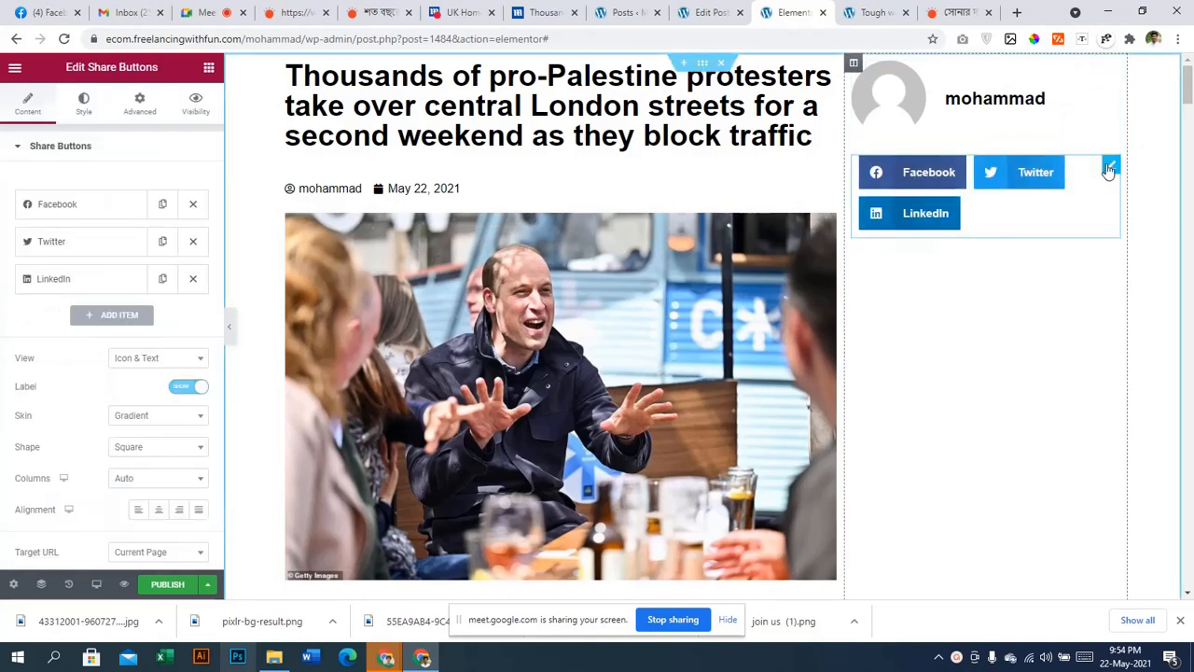
left_click_drag(1108, 169, 384, 199)
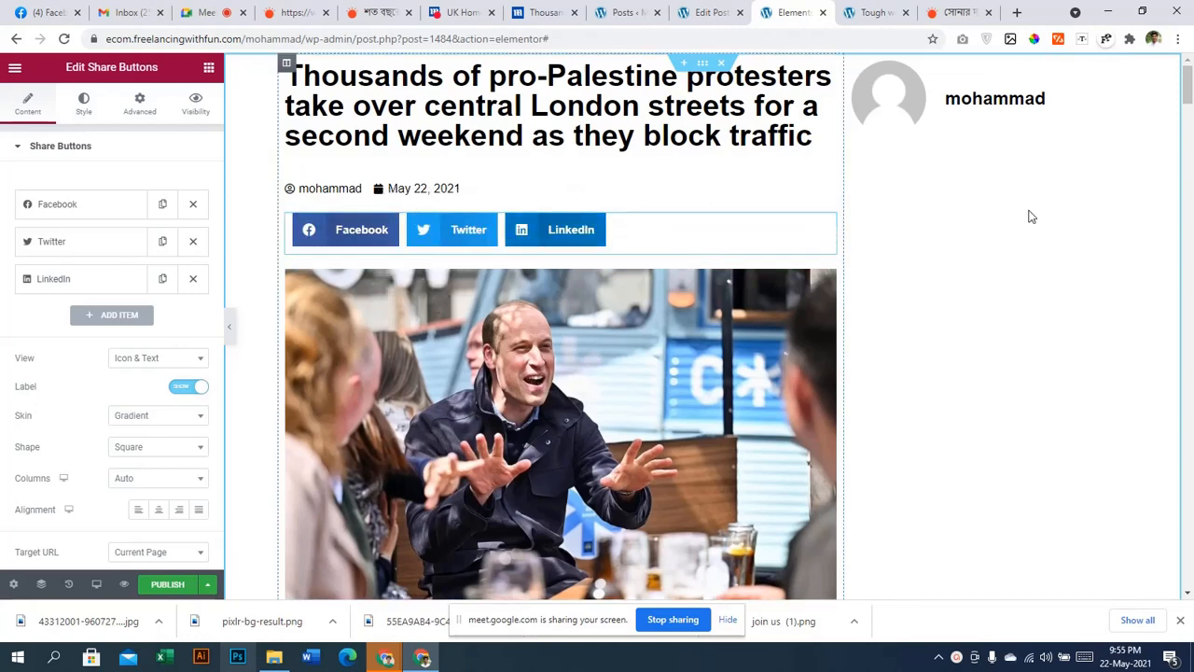
left_click(209, 68)
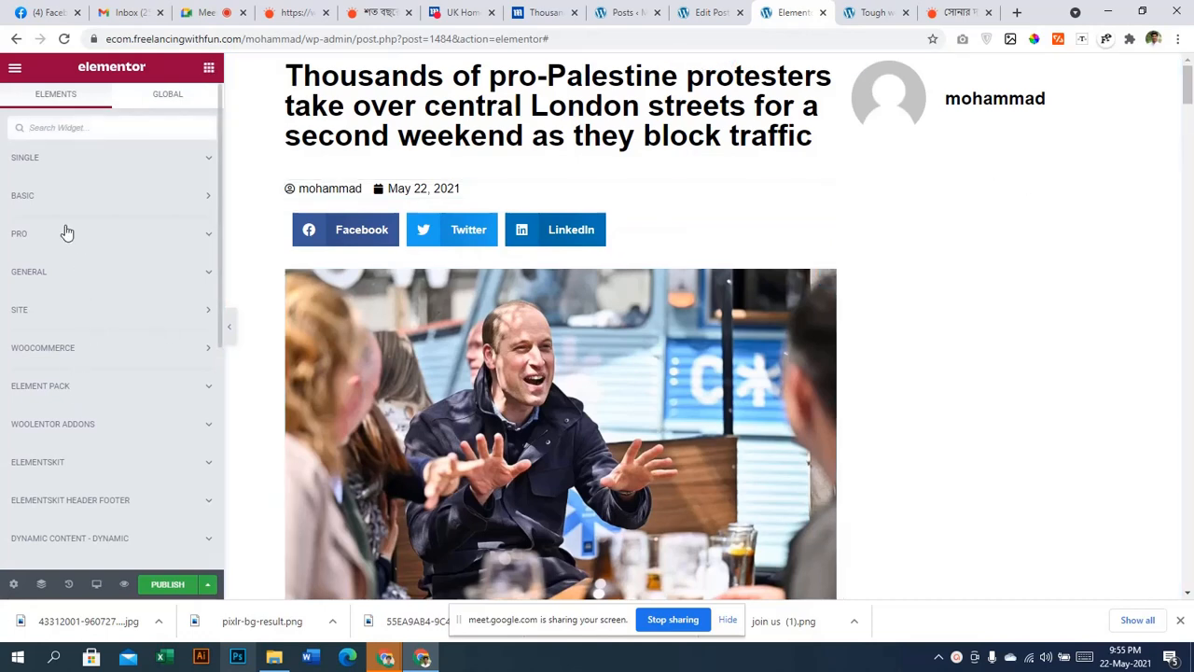
Browse the BASIC category, search widgets for 'pos' and check the Global tab
left_click(56, 197)
left_click(56, 198)
left_click(55, 195)
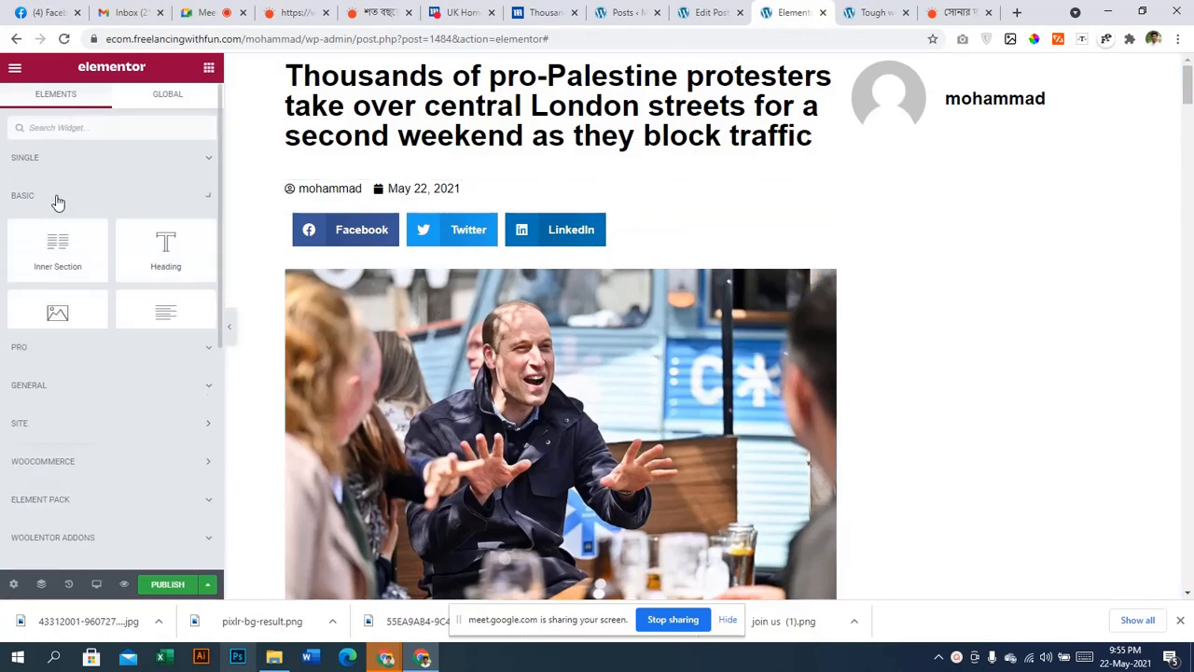
left_click(56, 193)
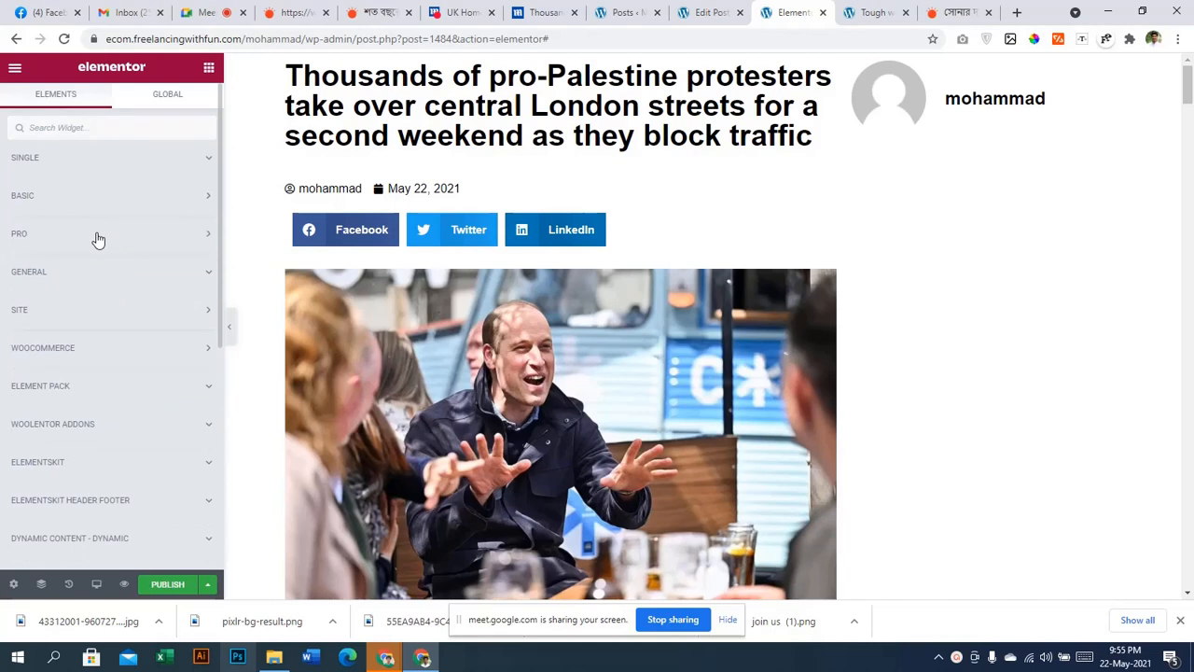
left_click(92, 126)
type("post")
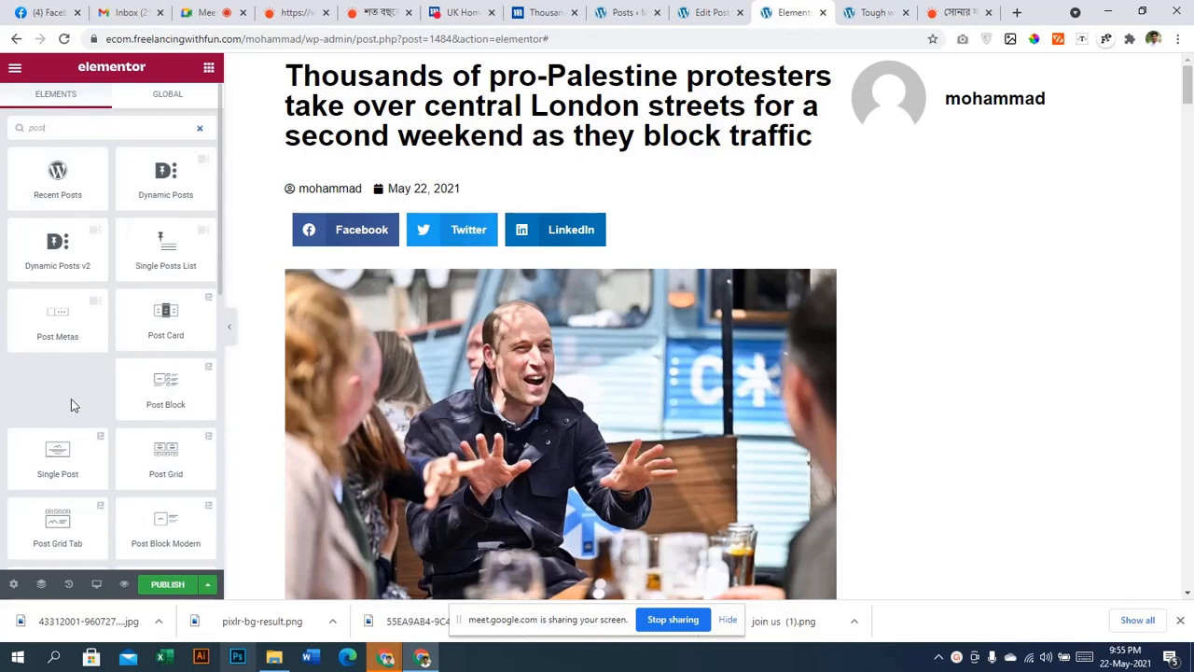
scroll(71, 399, "down", 6)
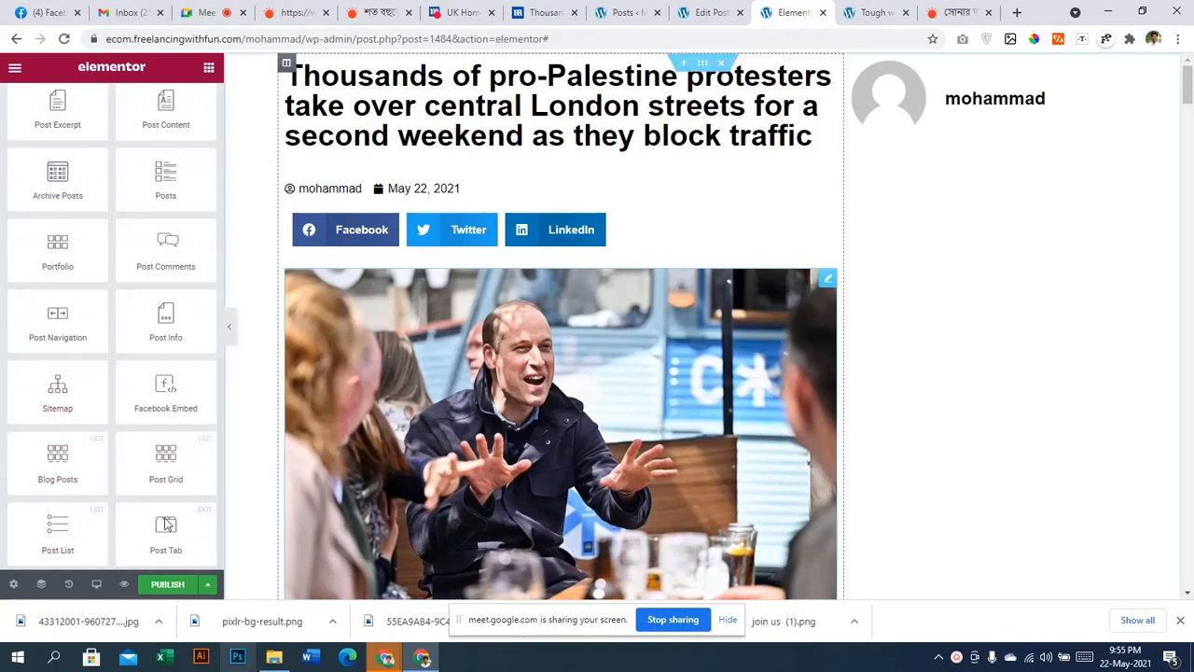
scroll(71, 515, "up", 3)
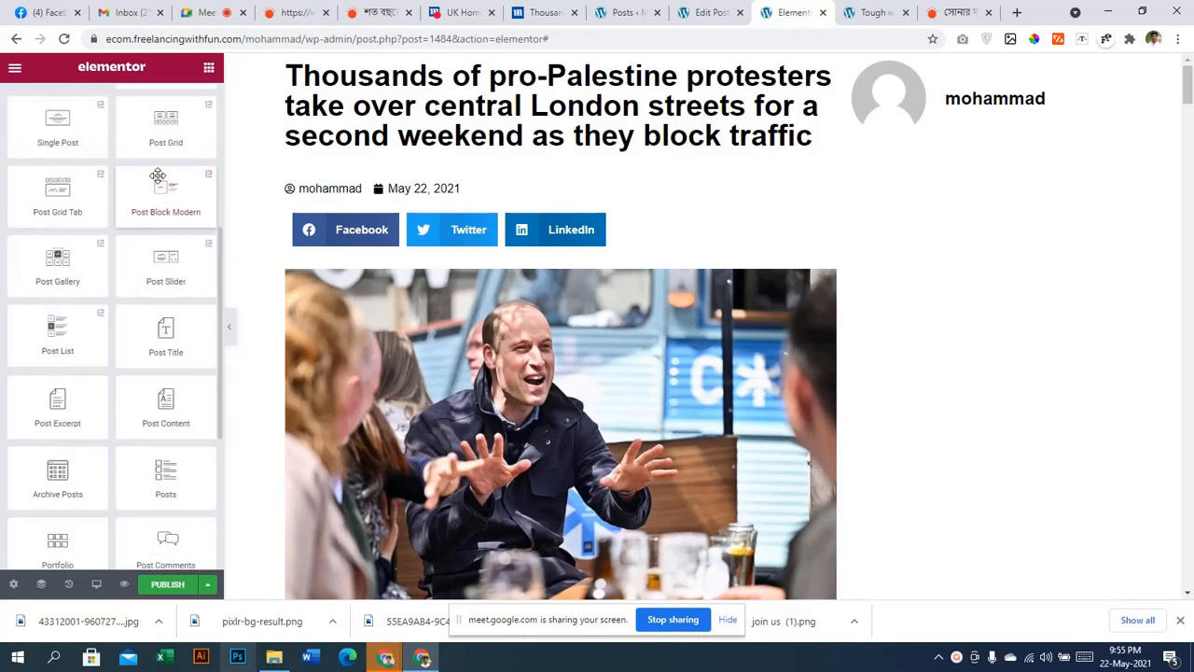
scroll(104, 328, "up", 3)
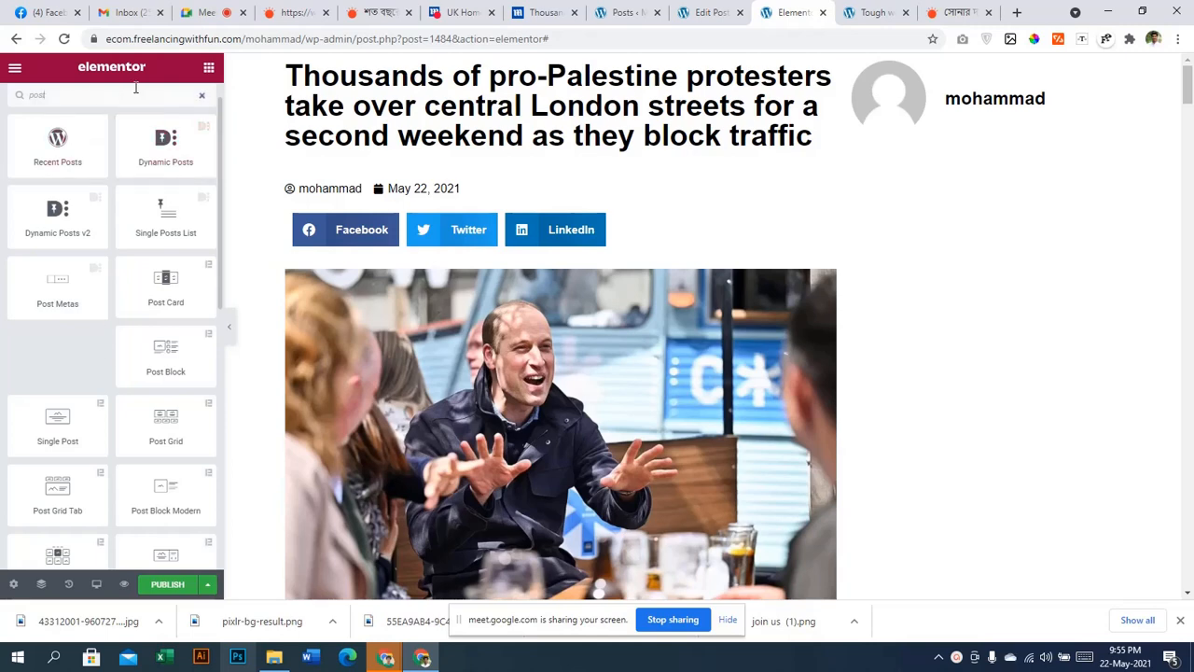
left_click(198, 100)
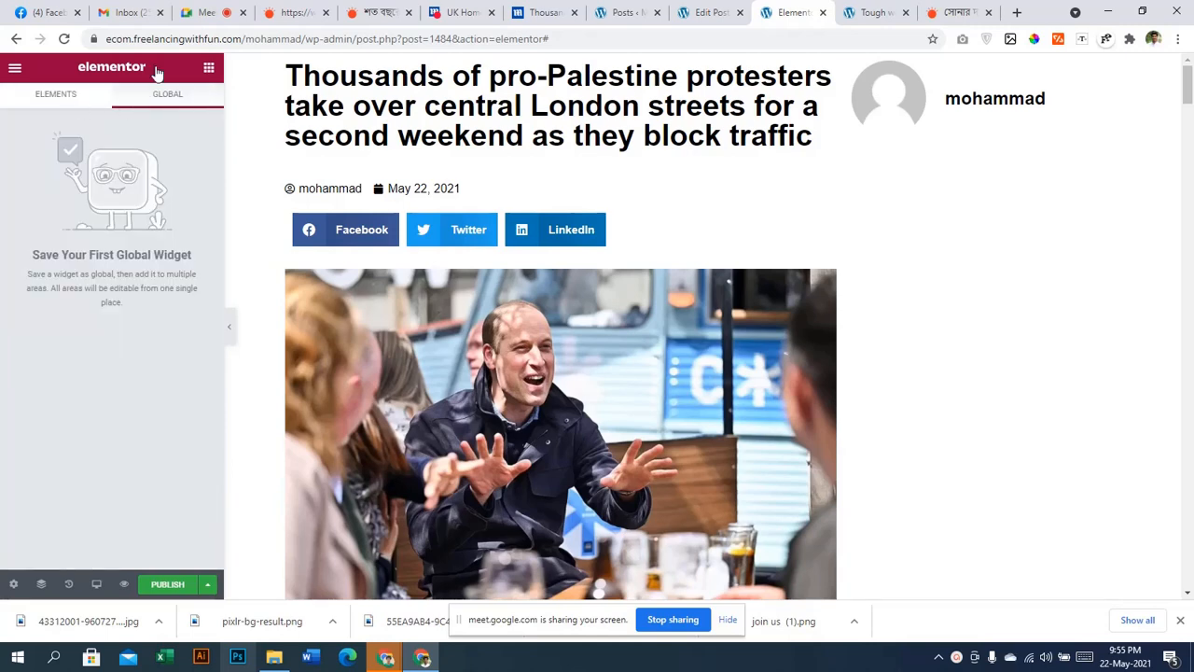
left_click(206, 69)
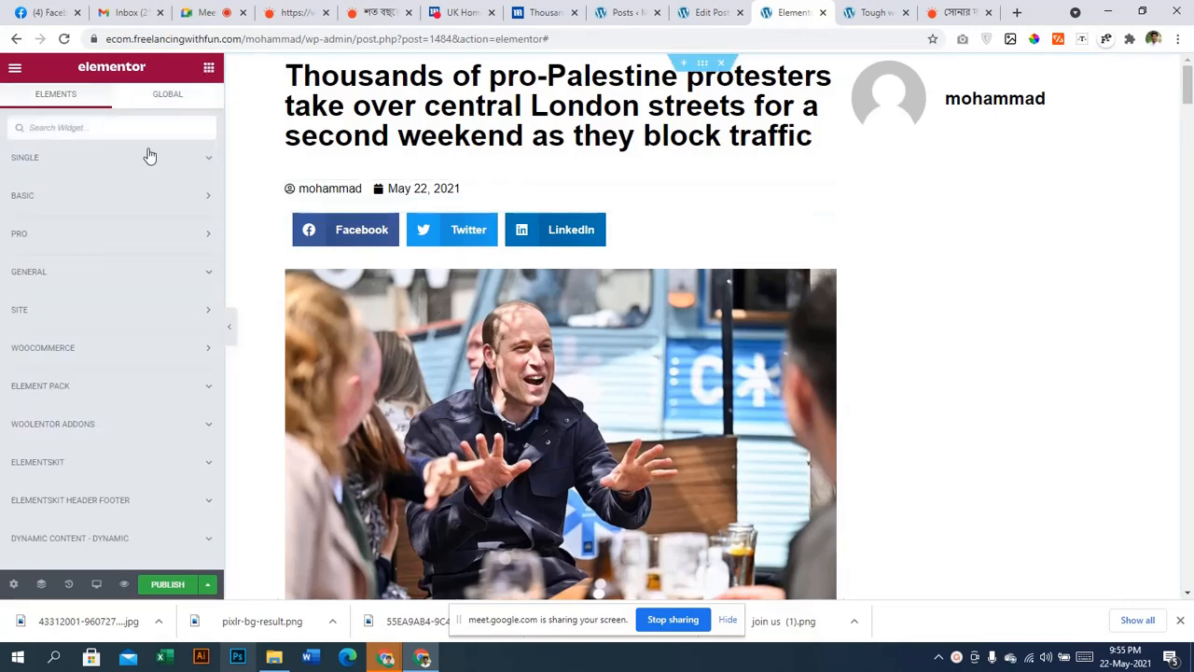
Drag the Posts widget from PRO into the right column under the author box
left_click(137, 240)
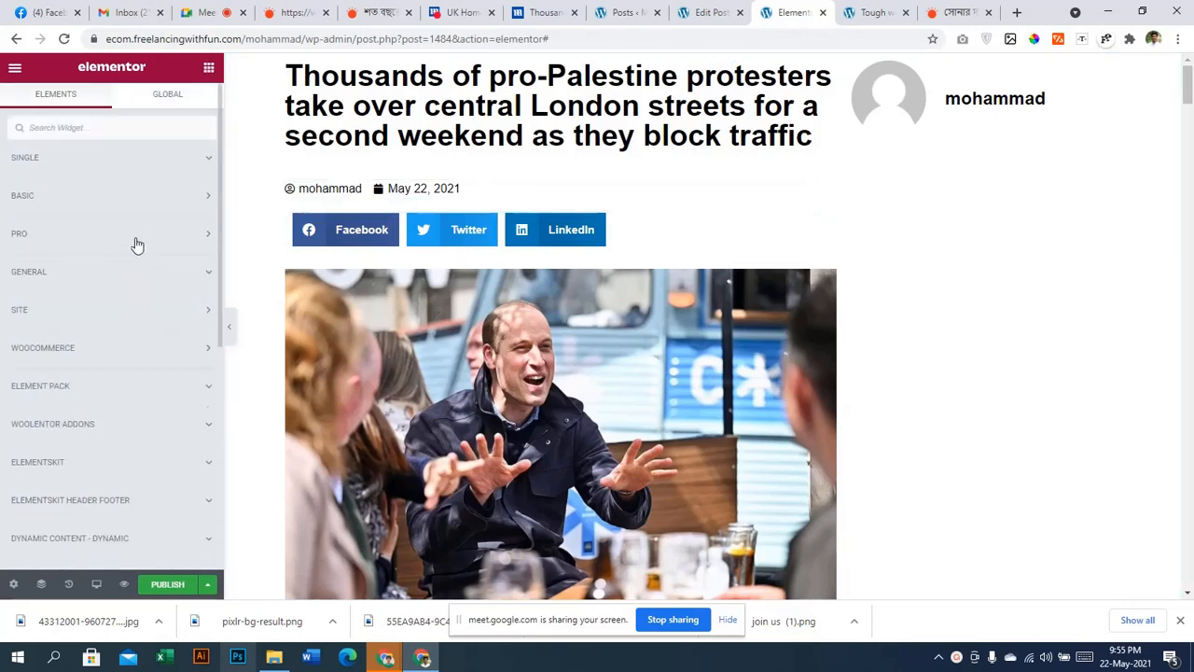
left_click(115, 237)
left_click_drag(74, 317, 911, 129)
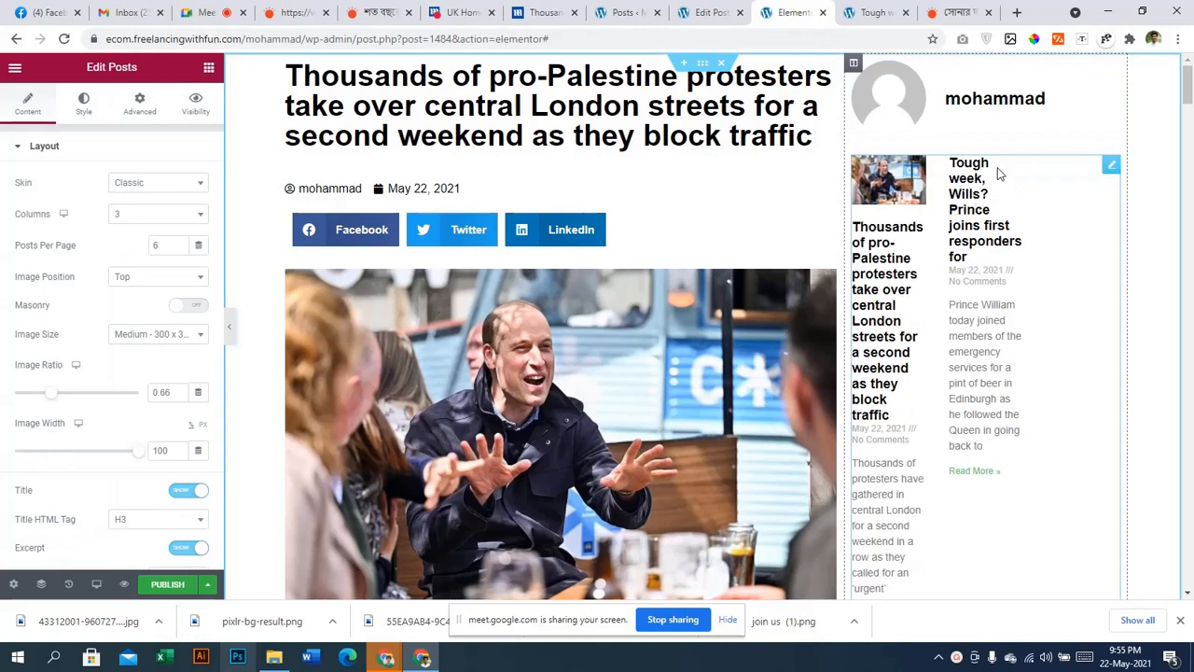
Expand the BASIC widgets and drag a Heading toward the right column above the posts
left_click(209, 68)
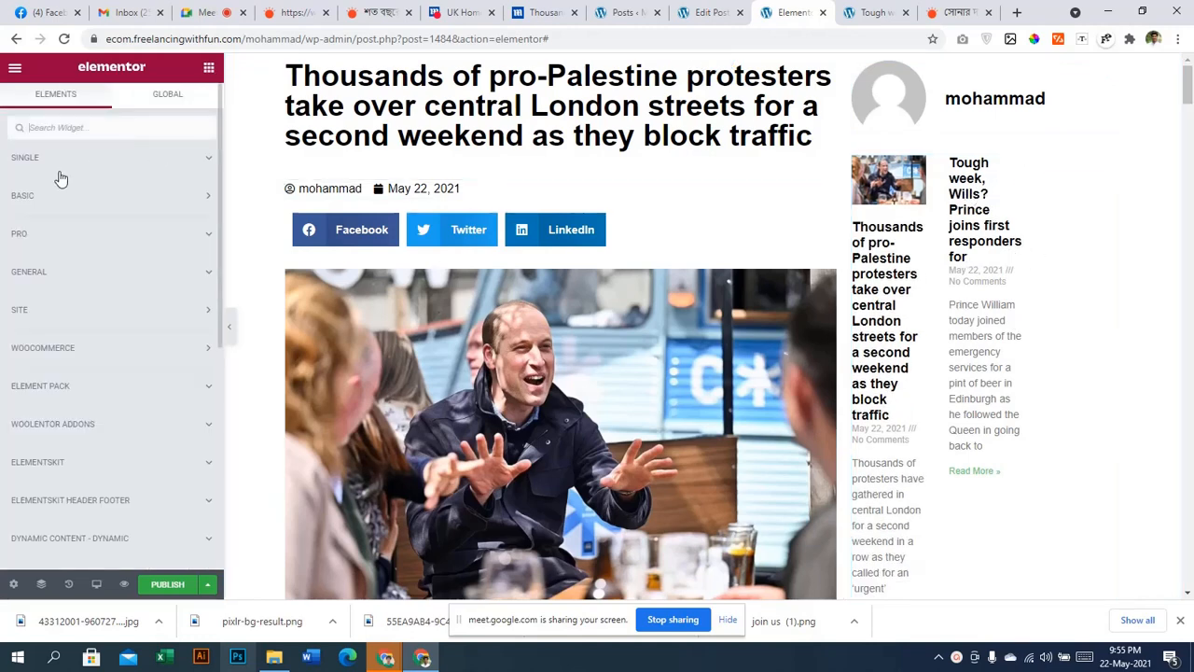
left_click(37, 197)
left_click(37, 197)
left_click(40, 195)
left_click(40, 195)
left_click(56, 207)
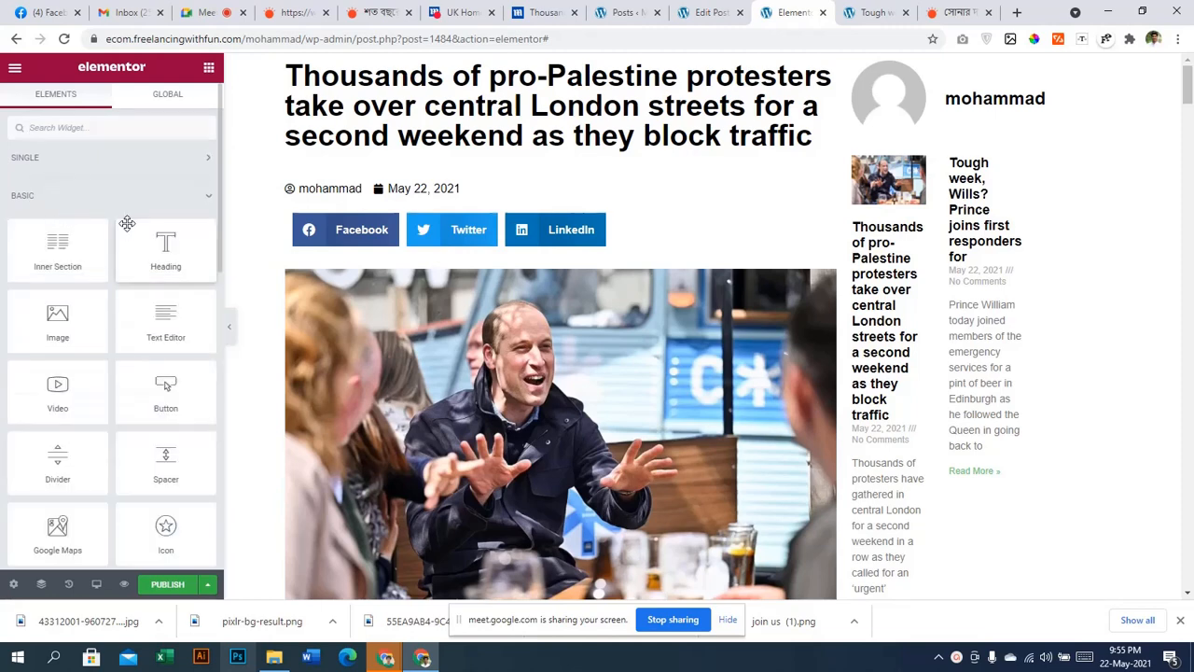
left_click_drag(159, 248, 957, 154)
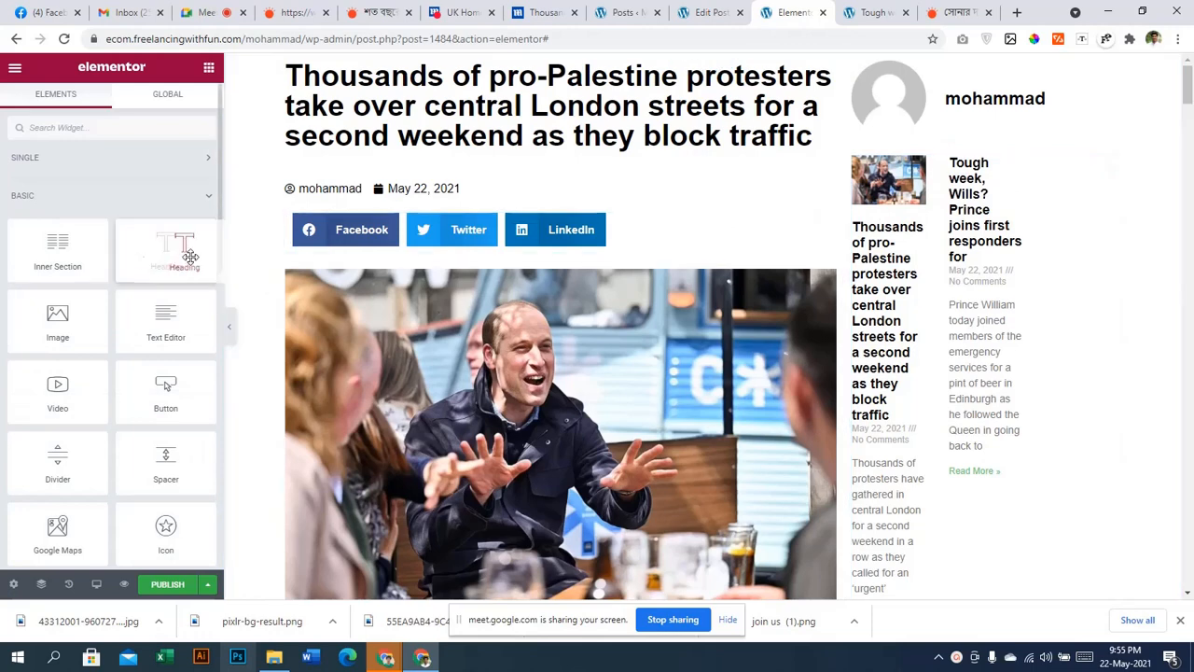
left_click_drag(187, 256, 952, 157)
Drop the Heading above the Posts grid and retitle it 'Related Posts'
left_click_drag(155, 198, 0, 206)
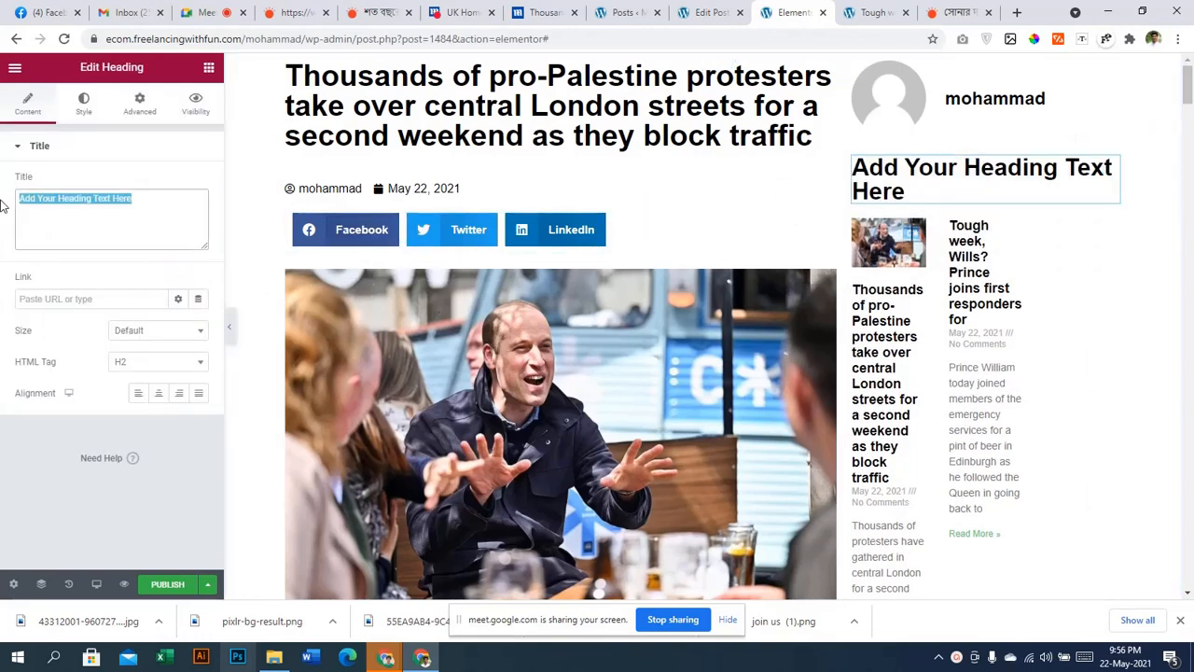
key("BackSpace")
type("Real")
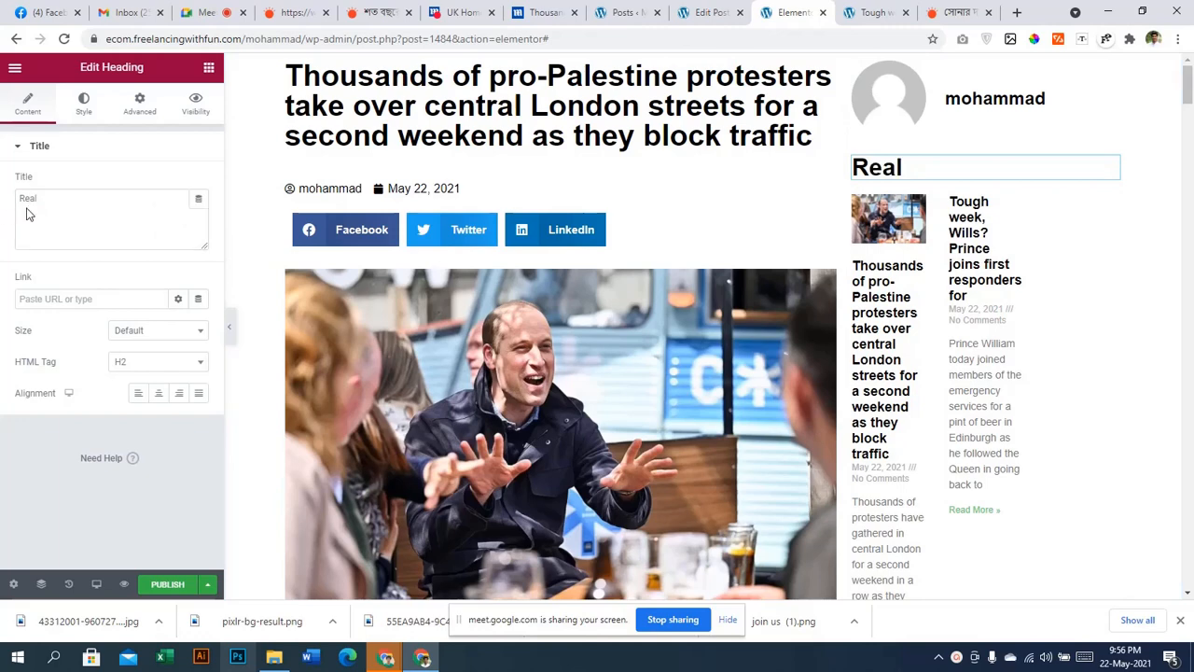
left_click(72, 204)
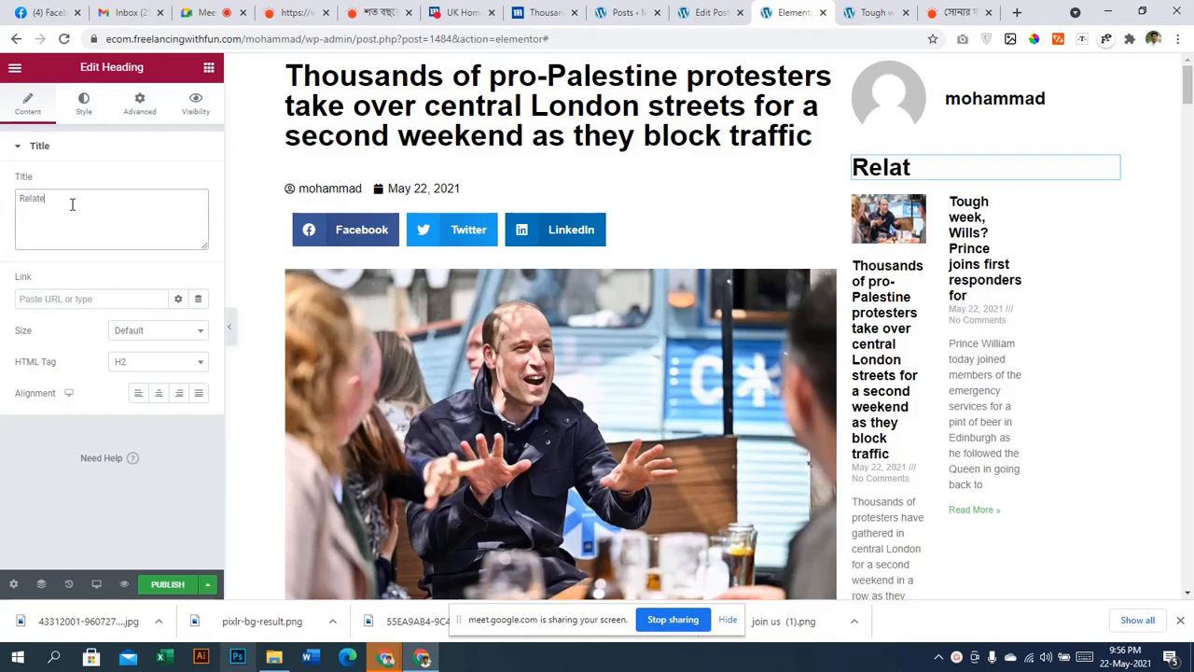
type("d Posts")
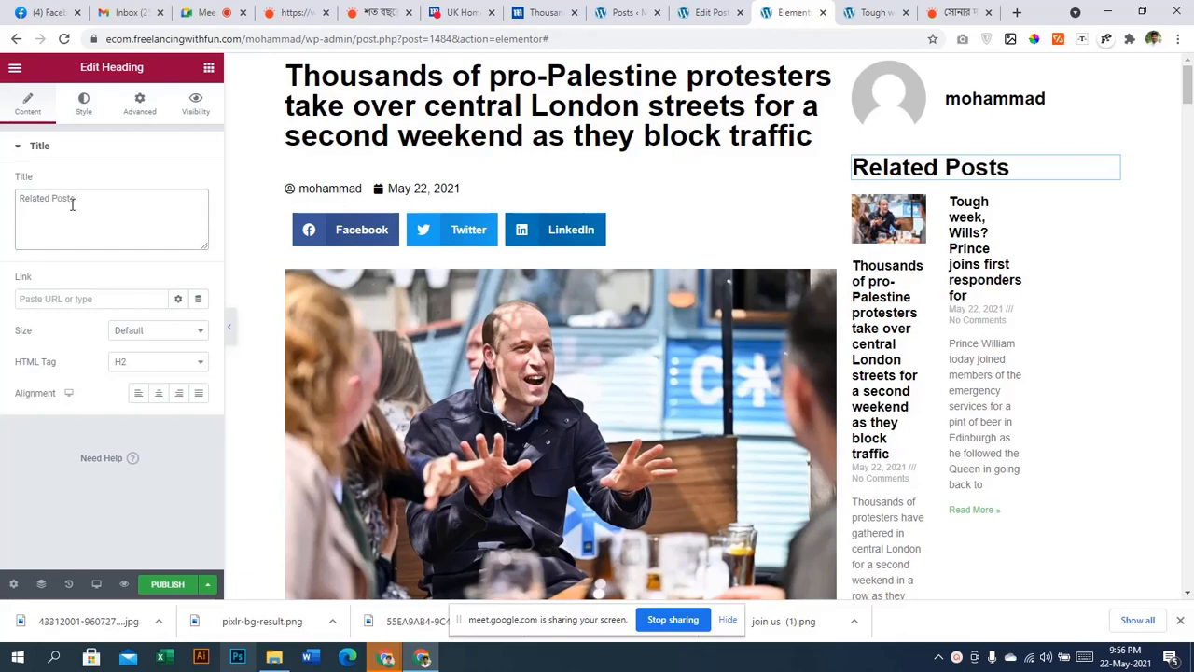
scroll(760, 245, "down", 5)
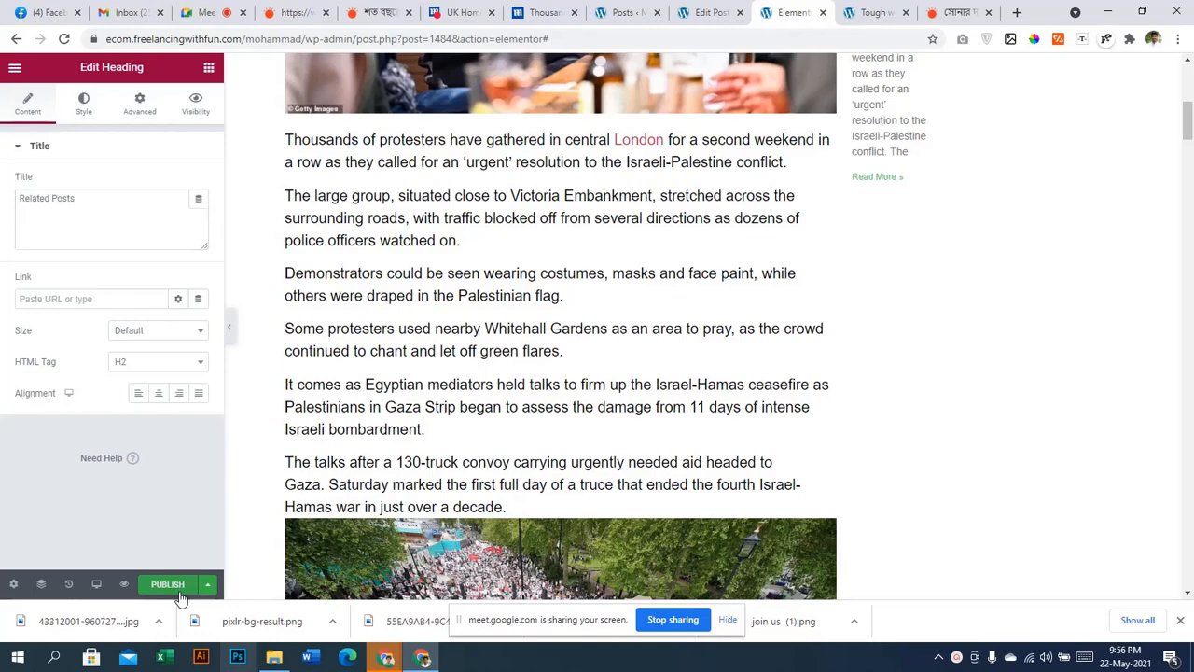
Publish the template with a display condition that includes all Posts
left_click(180, 591)
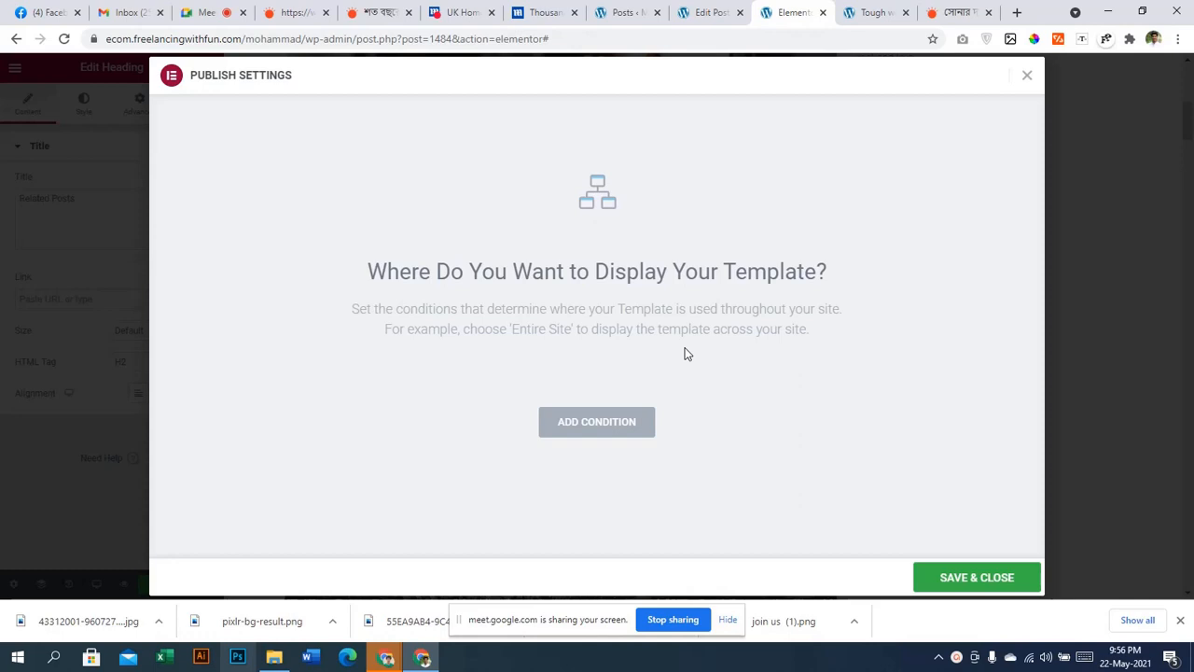
left_click(575, 430)
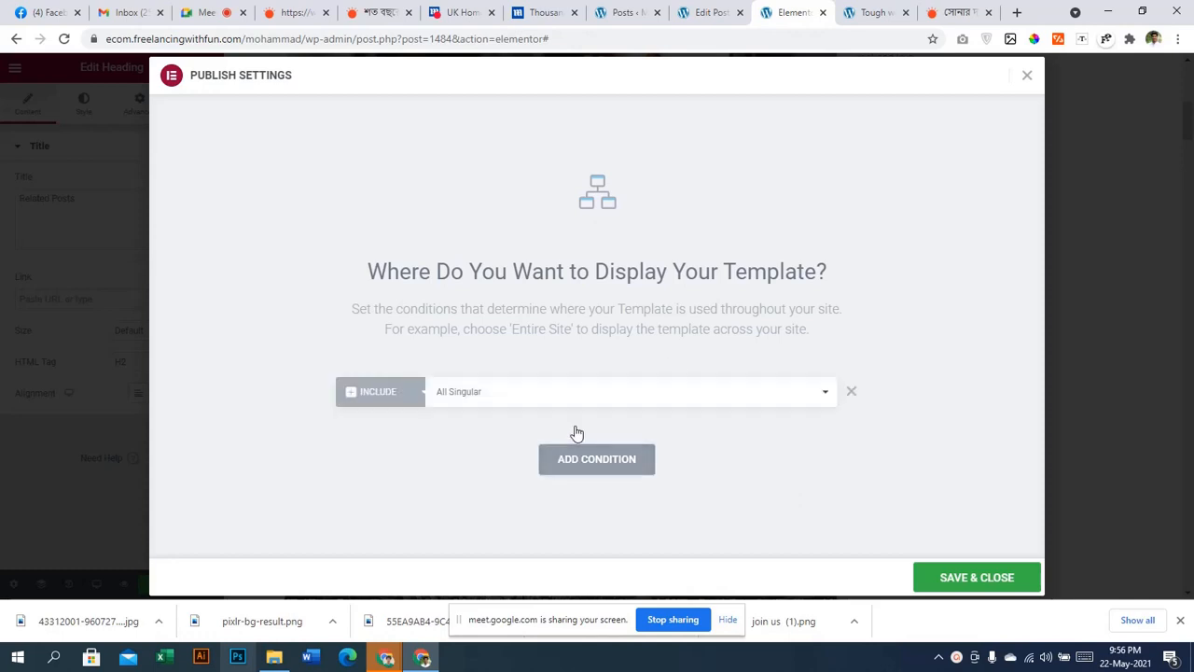
left_click(736, 403)
left_click(736, 403)
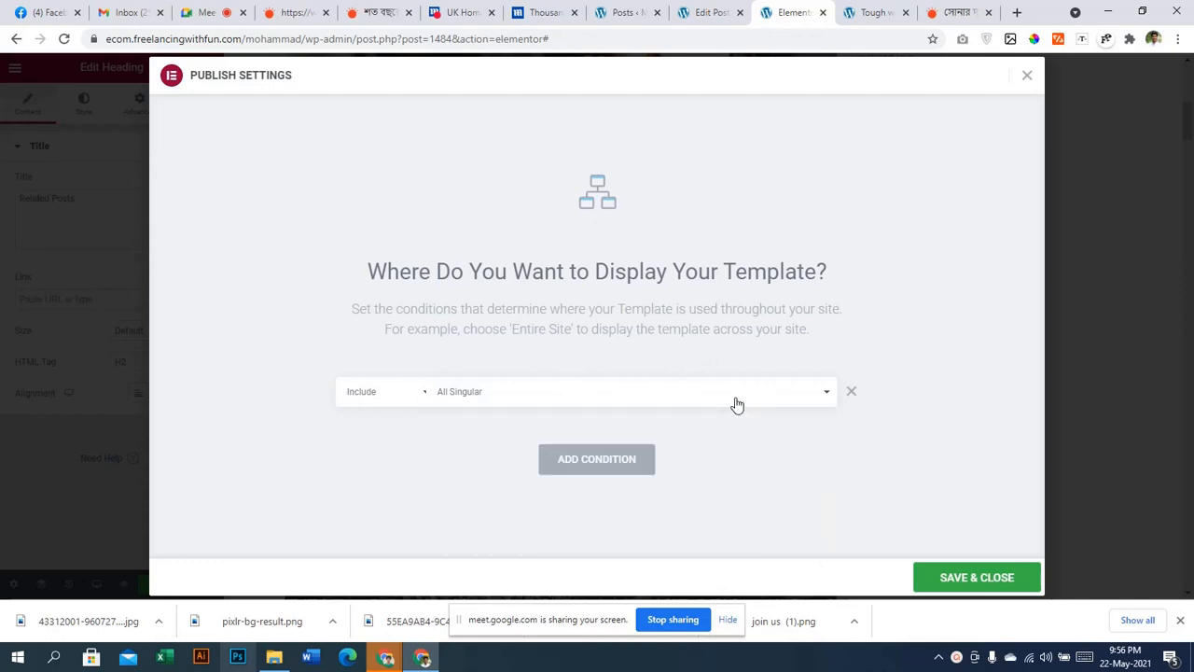
left_click(722, 406)
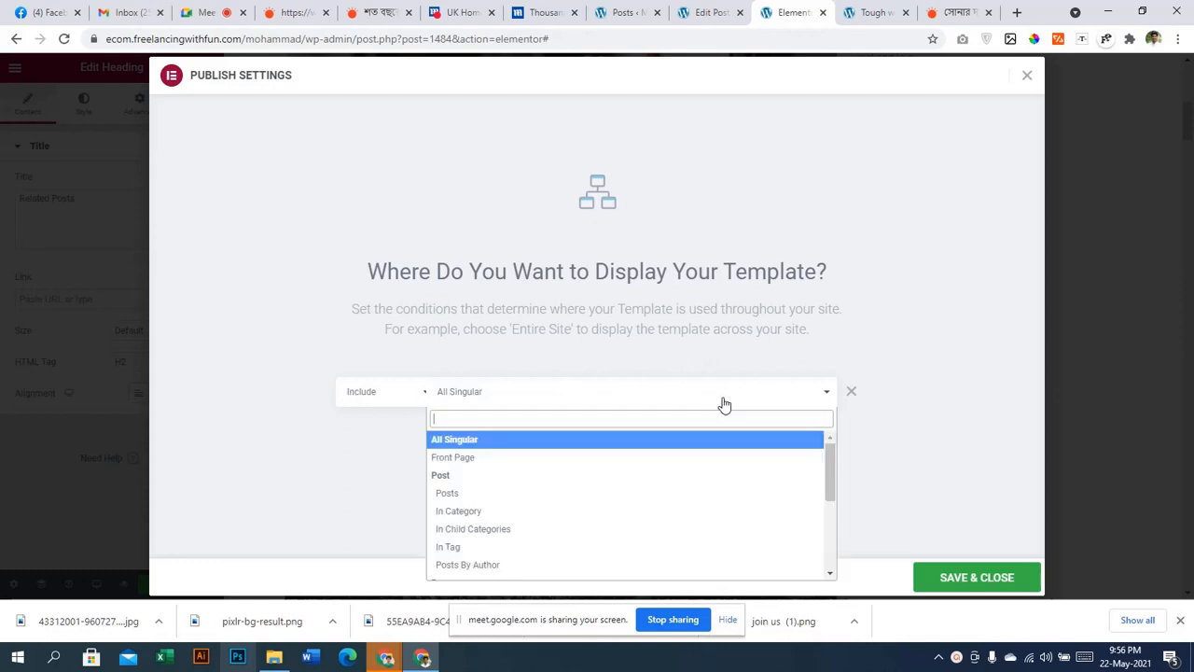
left_click(461, 495)
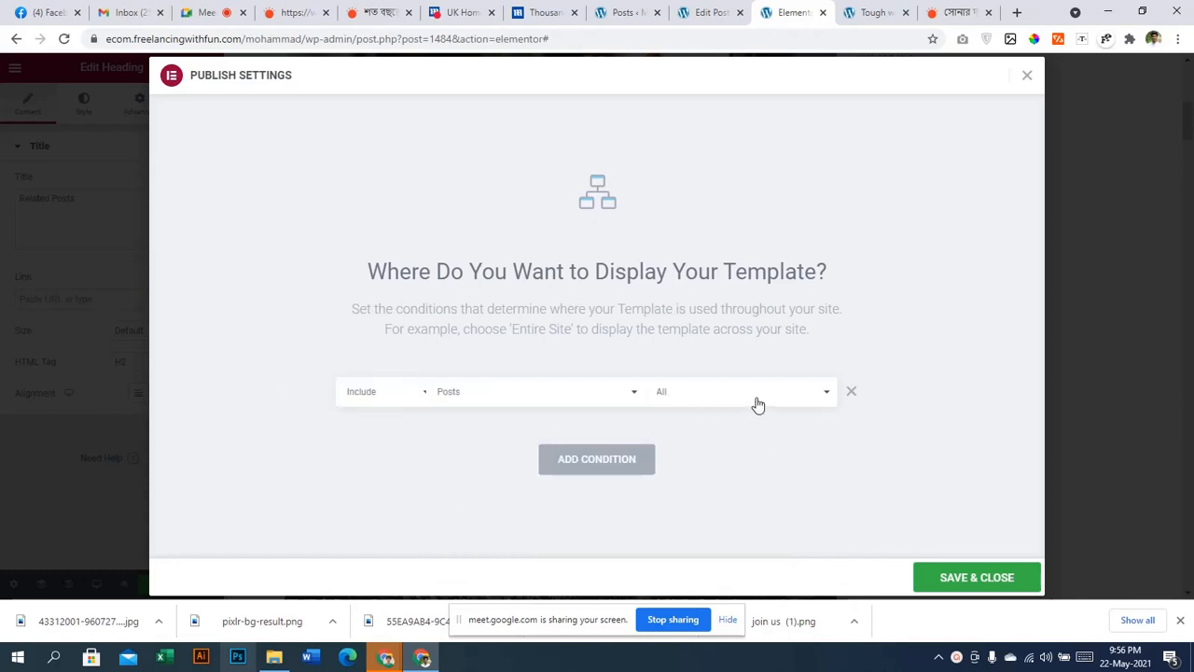
left_click(951, 582)
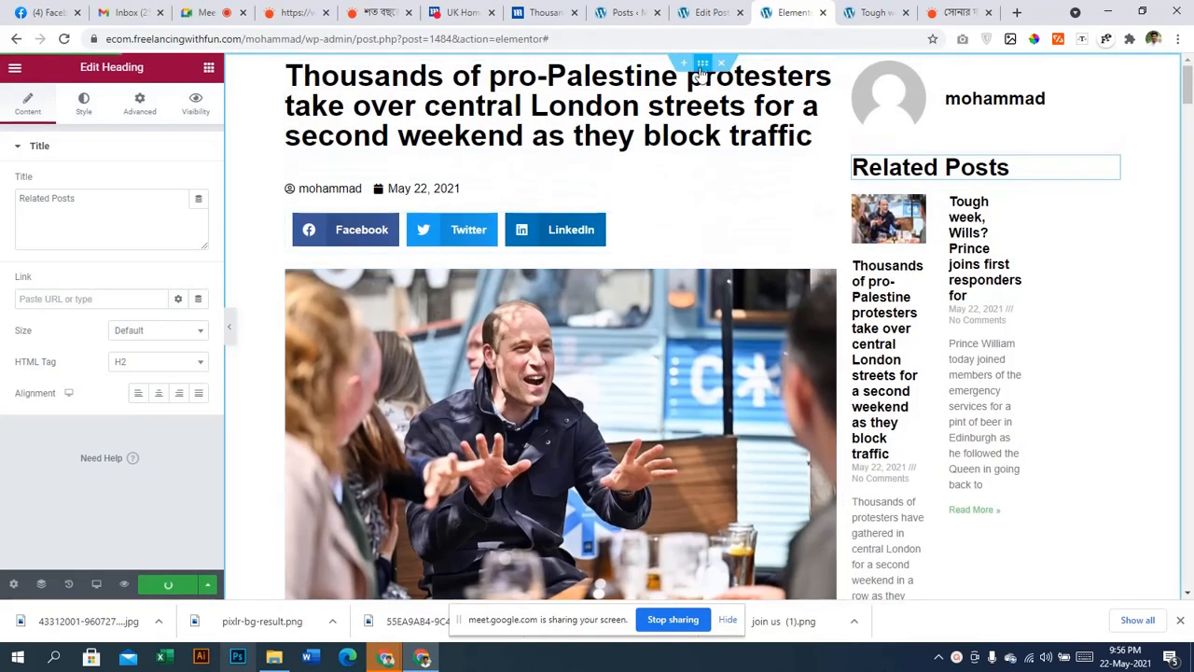
Set the post title's typography to size 40 with weight 600
left_click(702, 65)
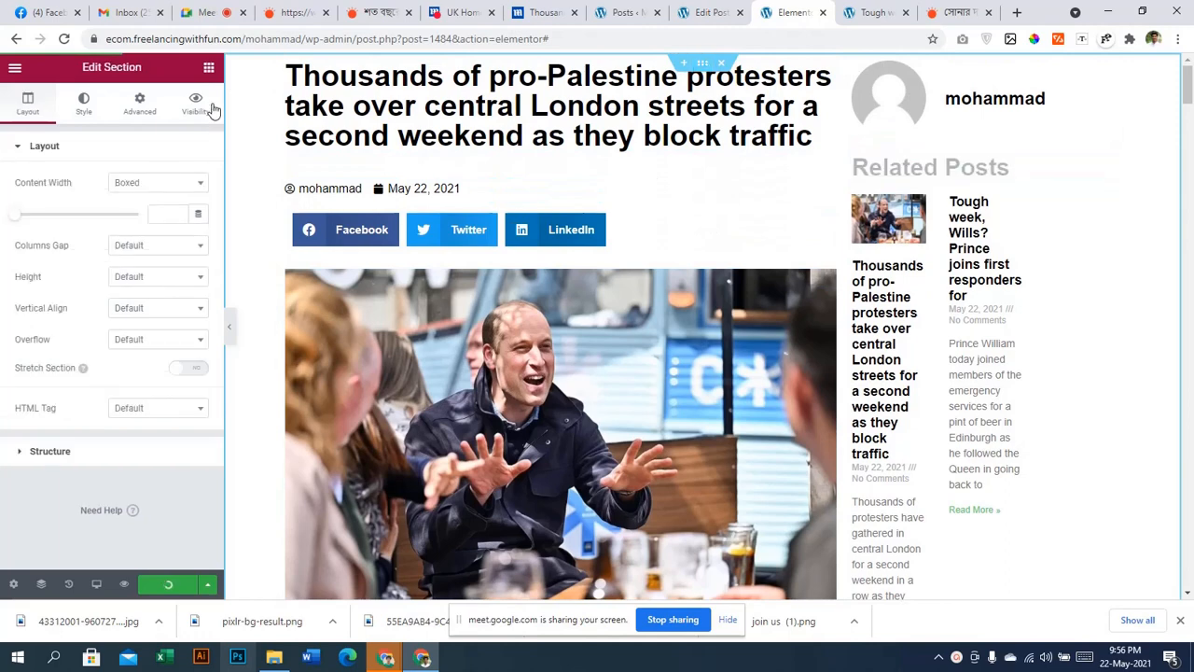
left_click(140, 105)
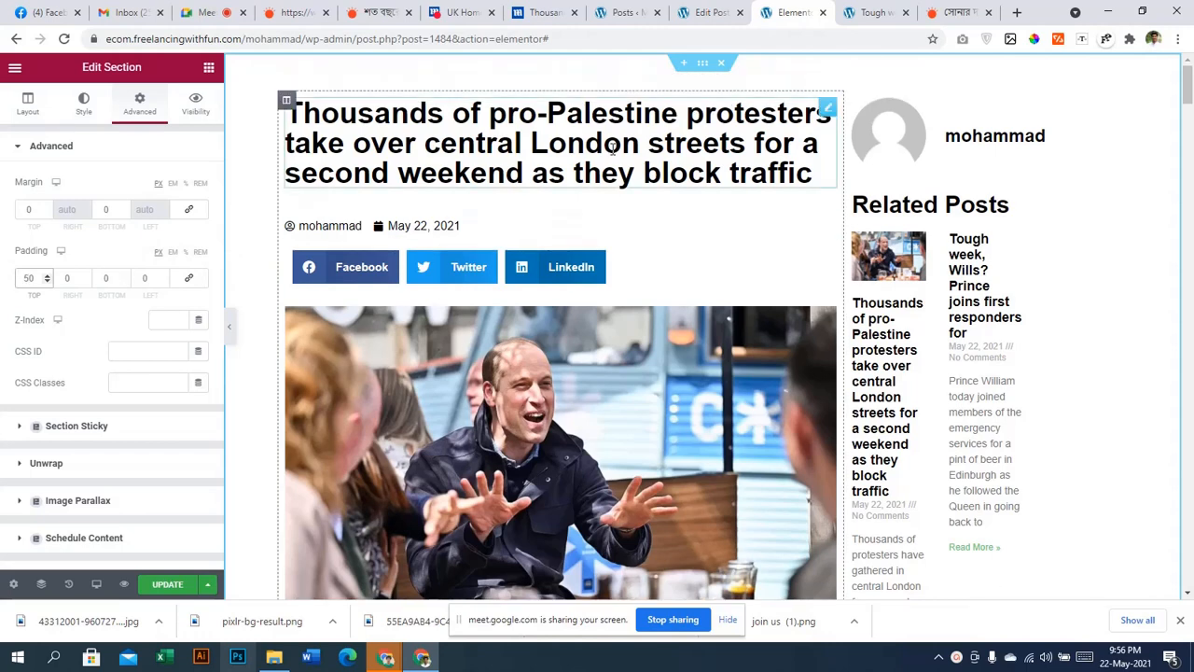
left_click(592, 146)
left_click(84, 105)
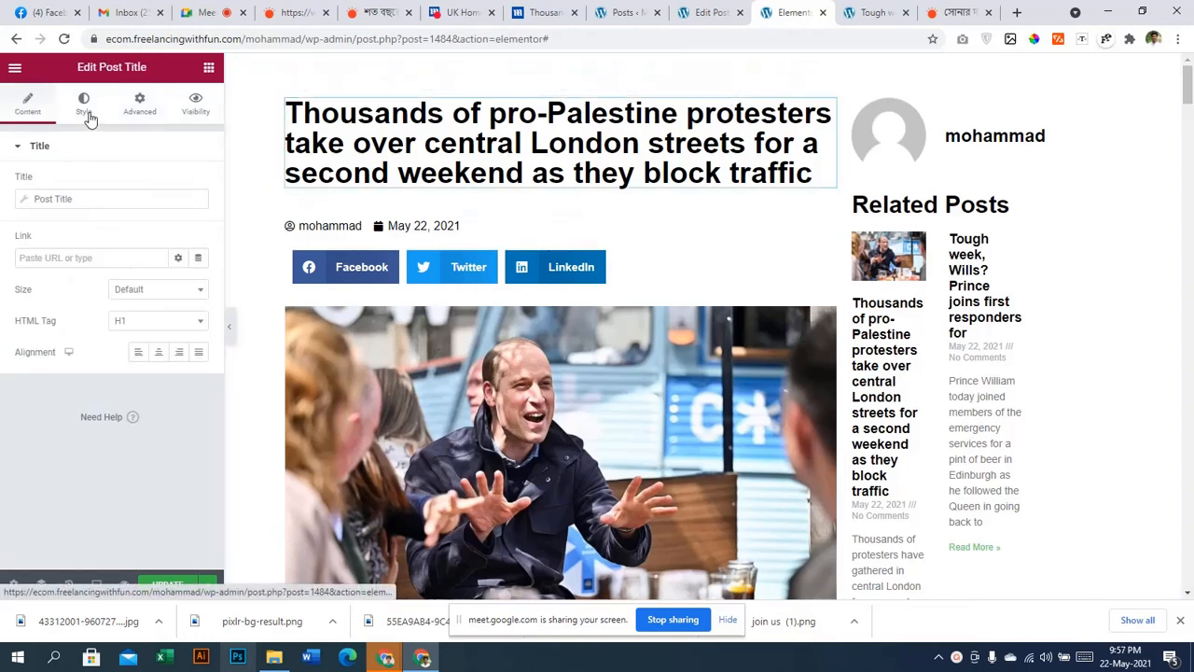
left_click(198, 214)
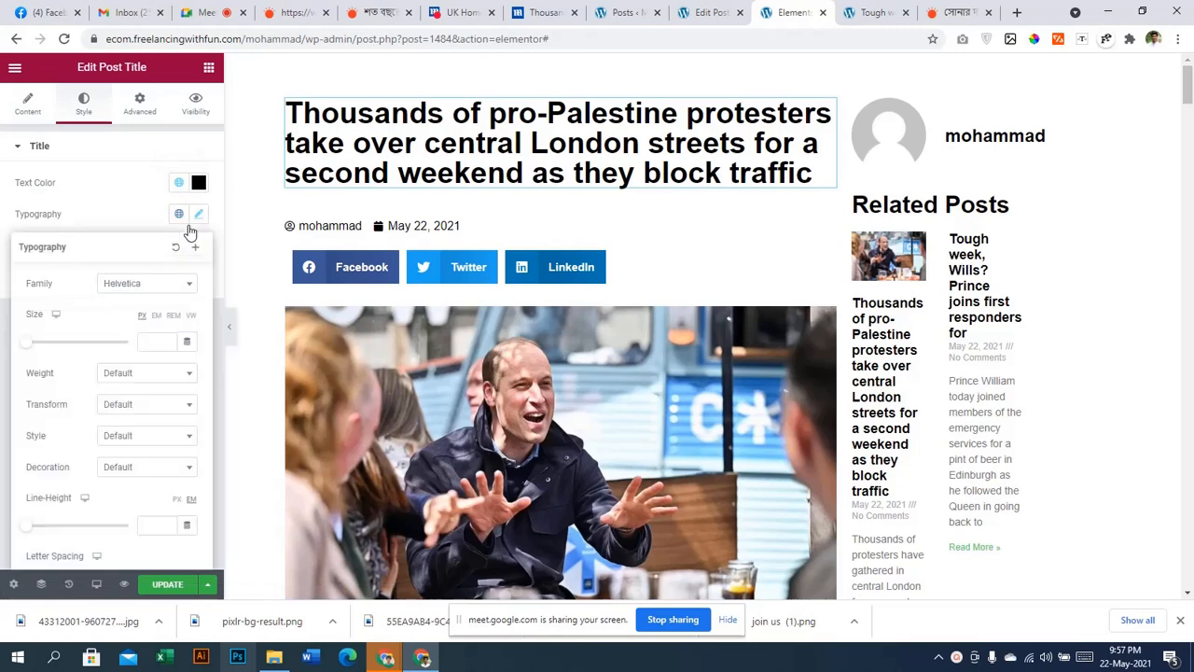
left_click_drag(28, 350, 51, 350)
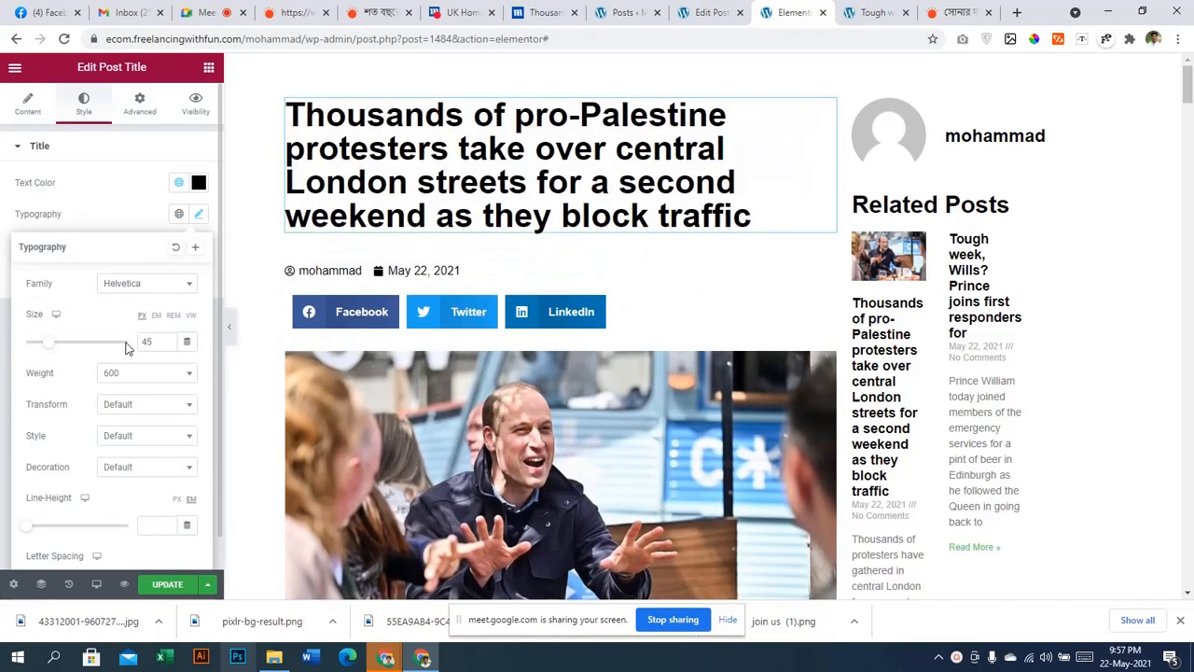
scroll(152, 343, "up", 2)
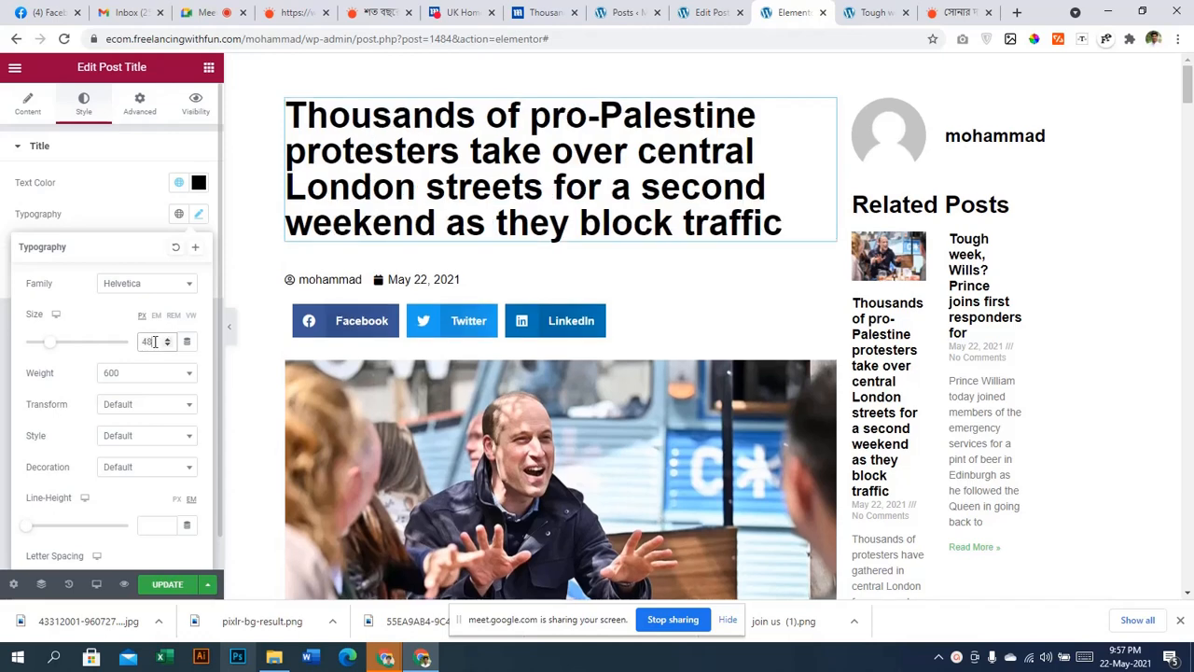
type("40")
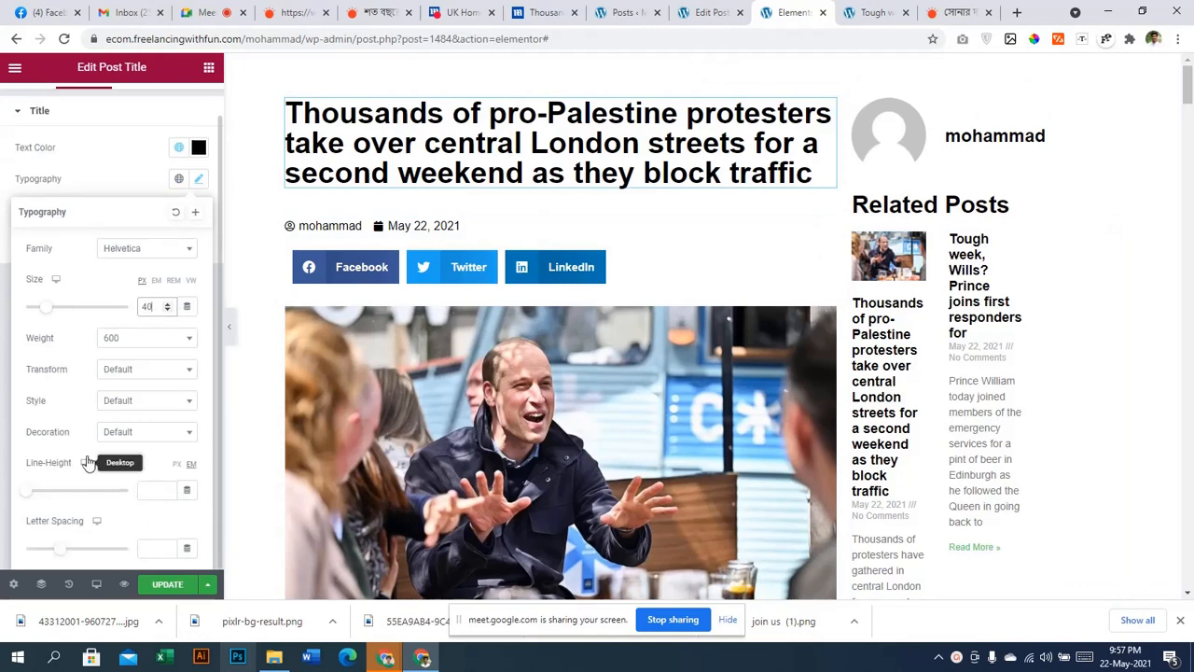
left_click(198, 217)
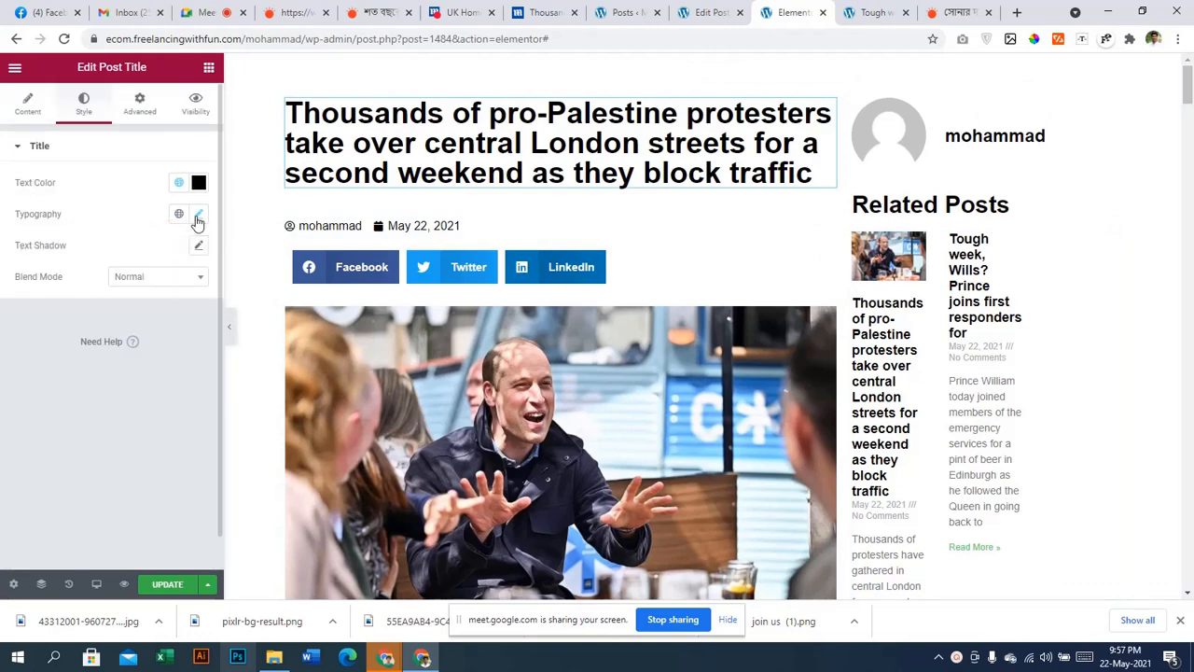
left_click(198, 220)
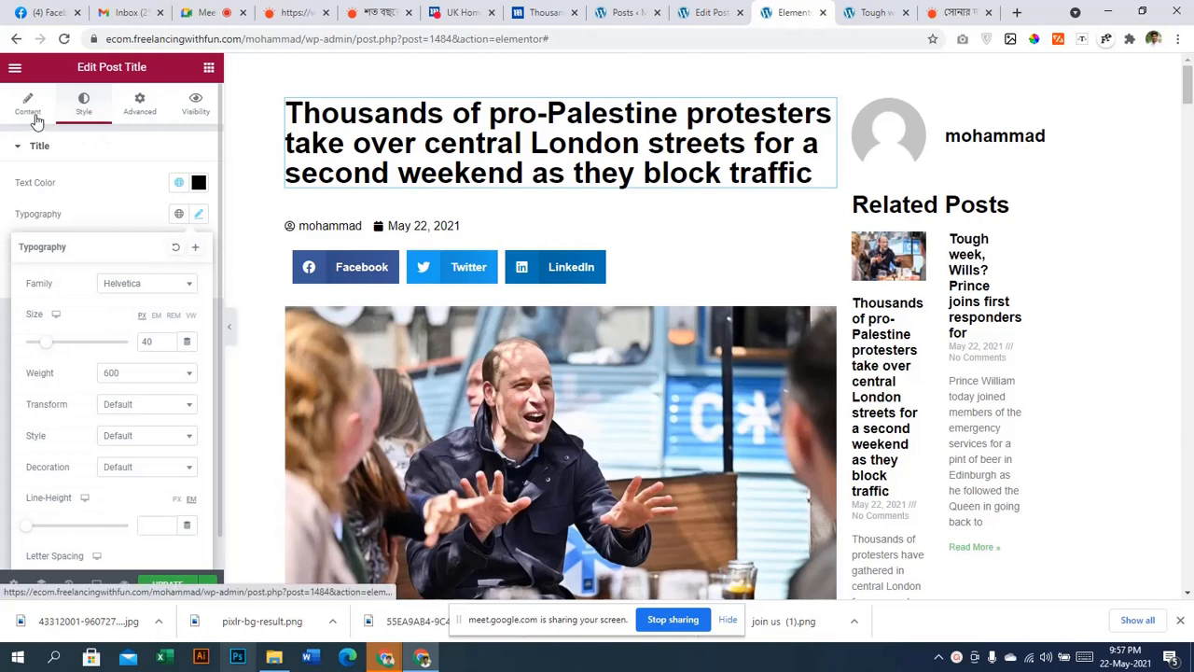
Set the post title's alignment to Left after trying Justify and Center
left_click(32, 114)
left_click(198, 353)
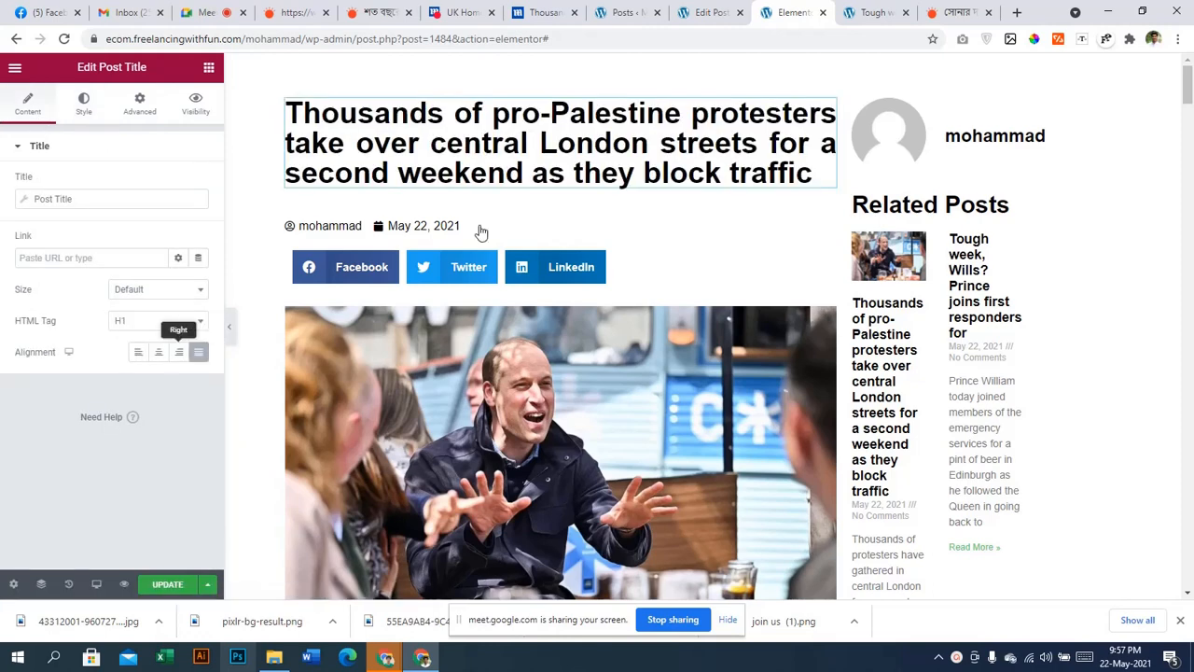
left_click(197, 352)
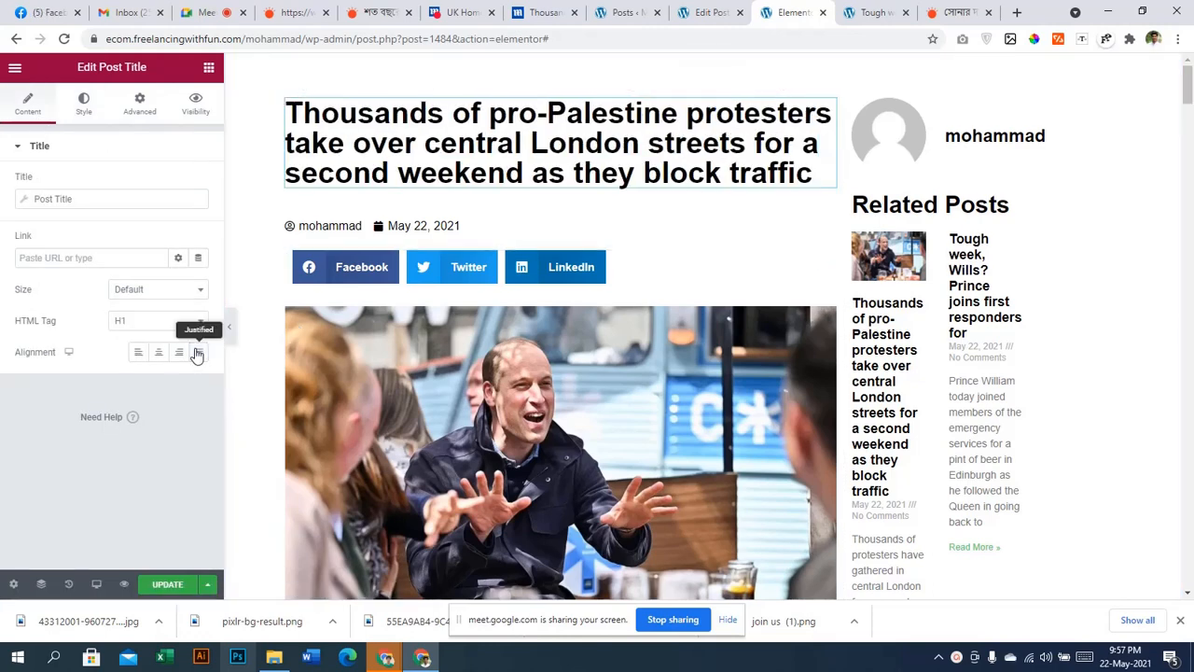
left_click(157, 352)
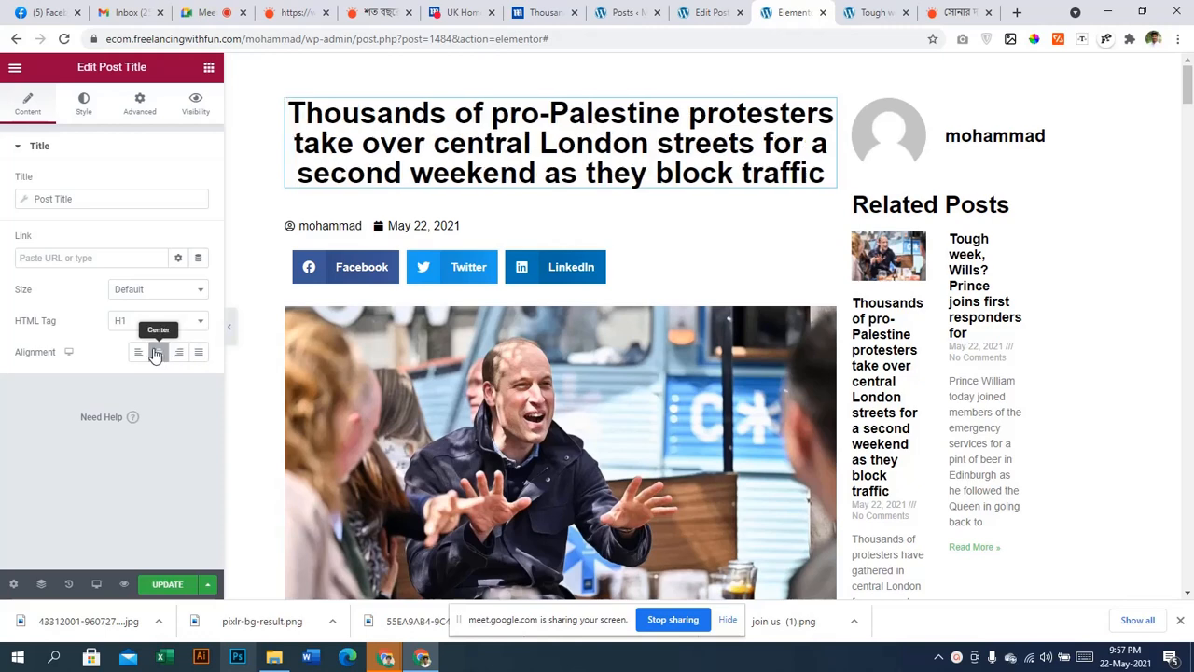
left_click(158, 353)
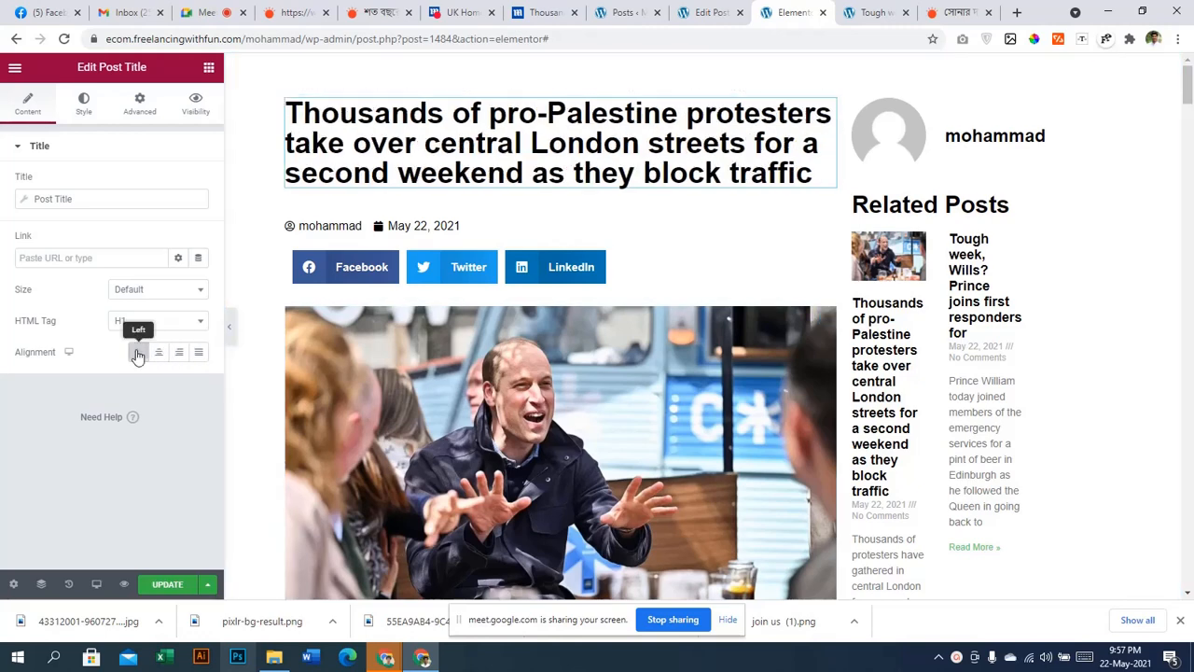
left_click(137, 354)
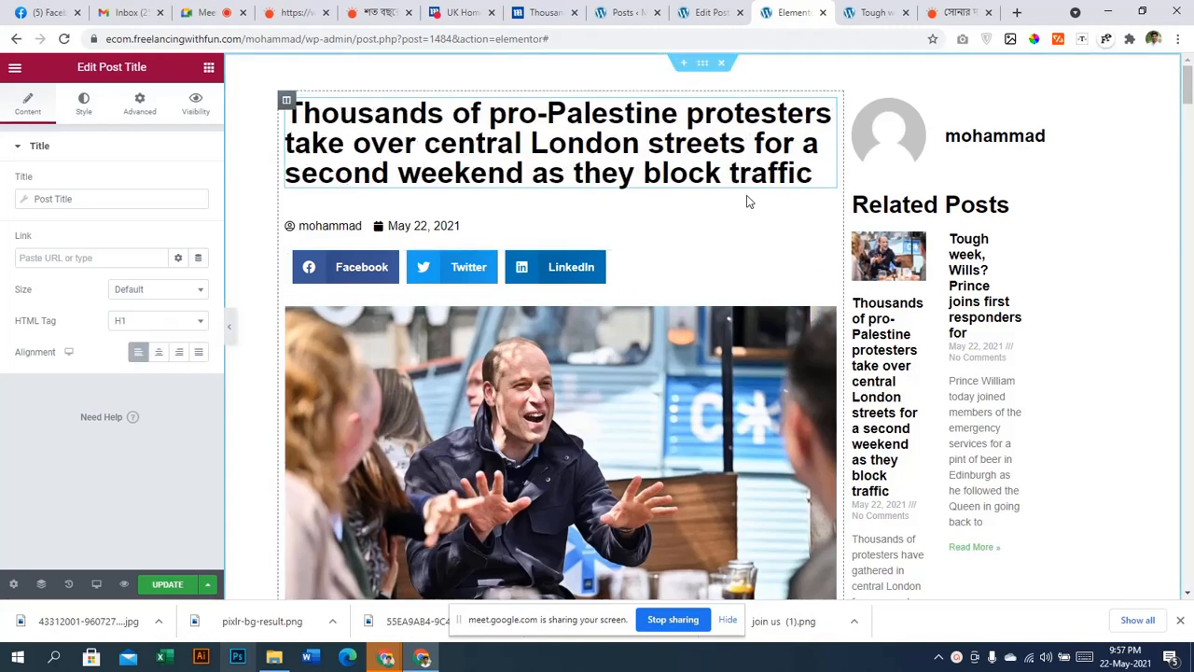
Select the share buttons and switch their colour mode to Custom
scroll(752, 199, "down", 1)
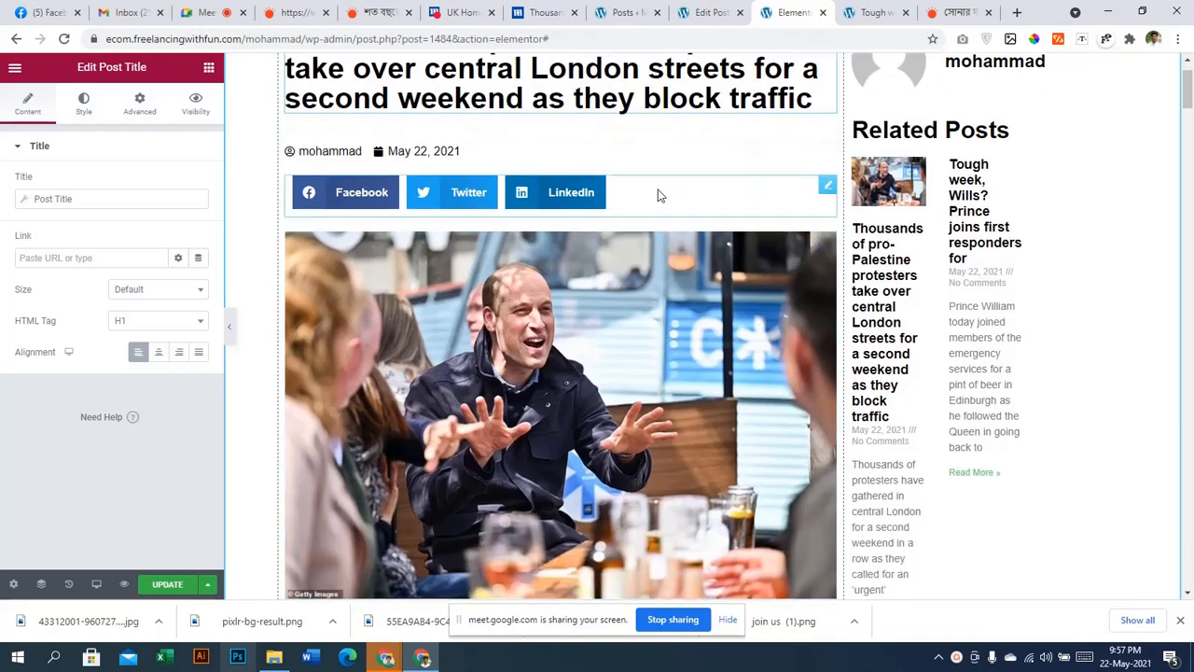
left_click(83, 102)
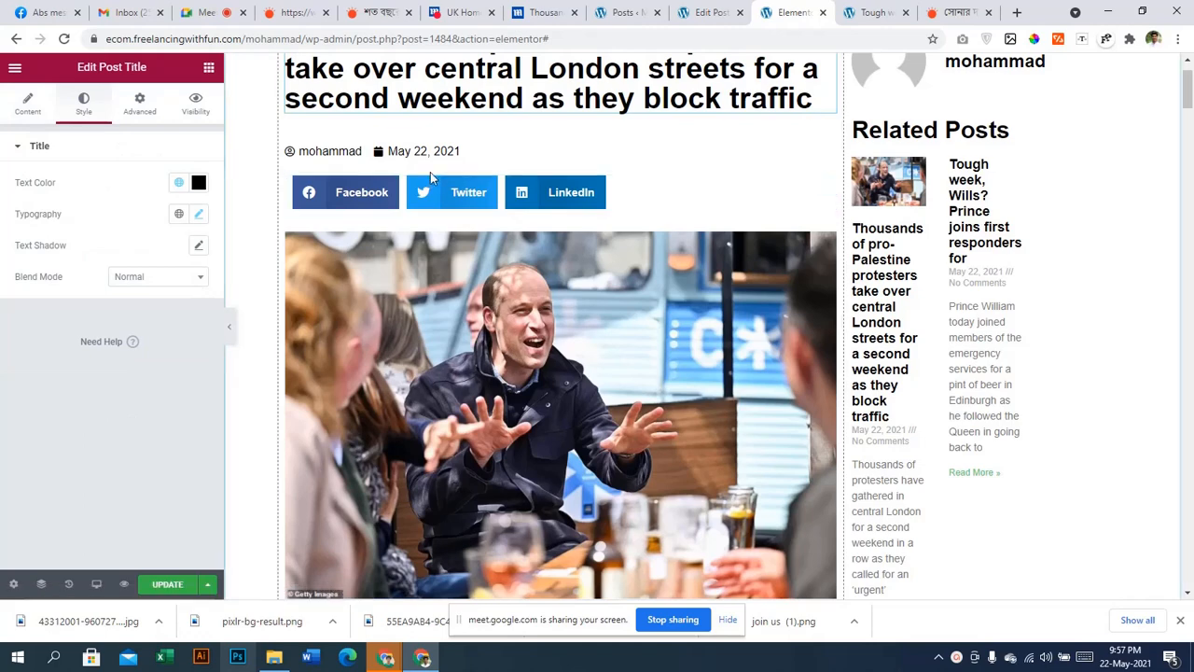
left_click(667, 206)
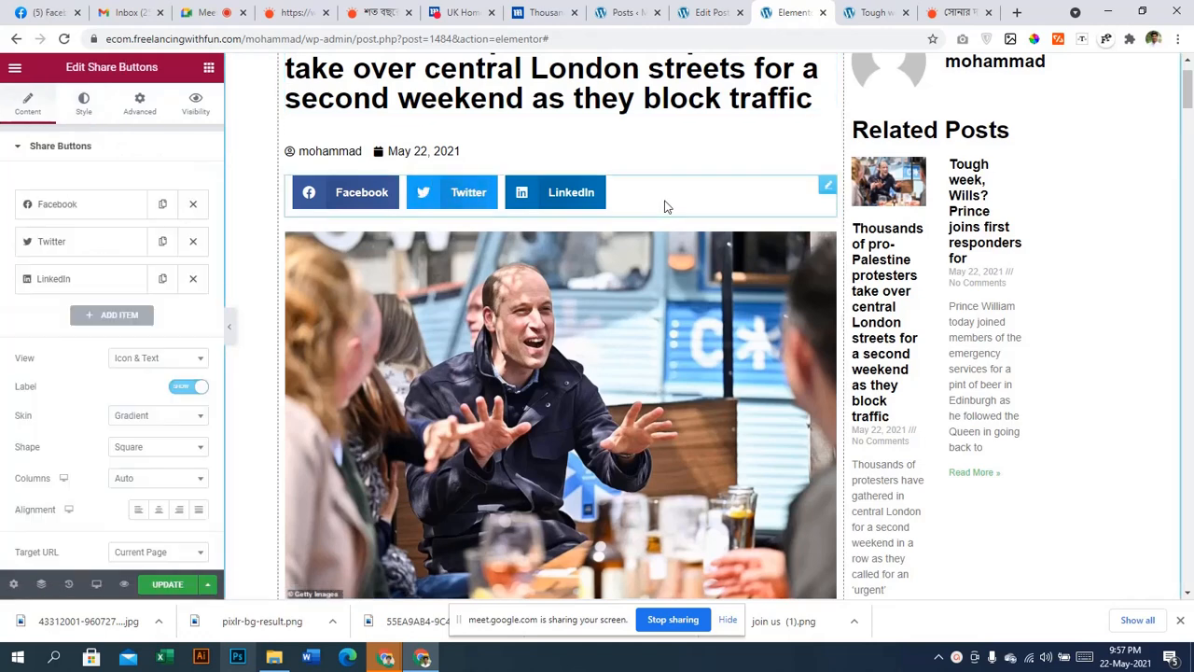
left_click(83, 112)
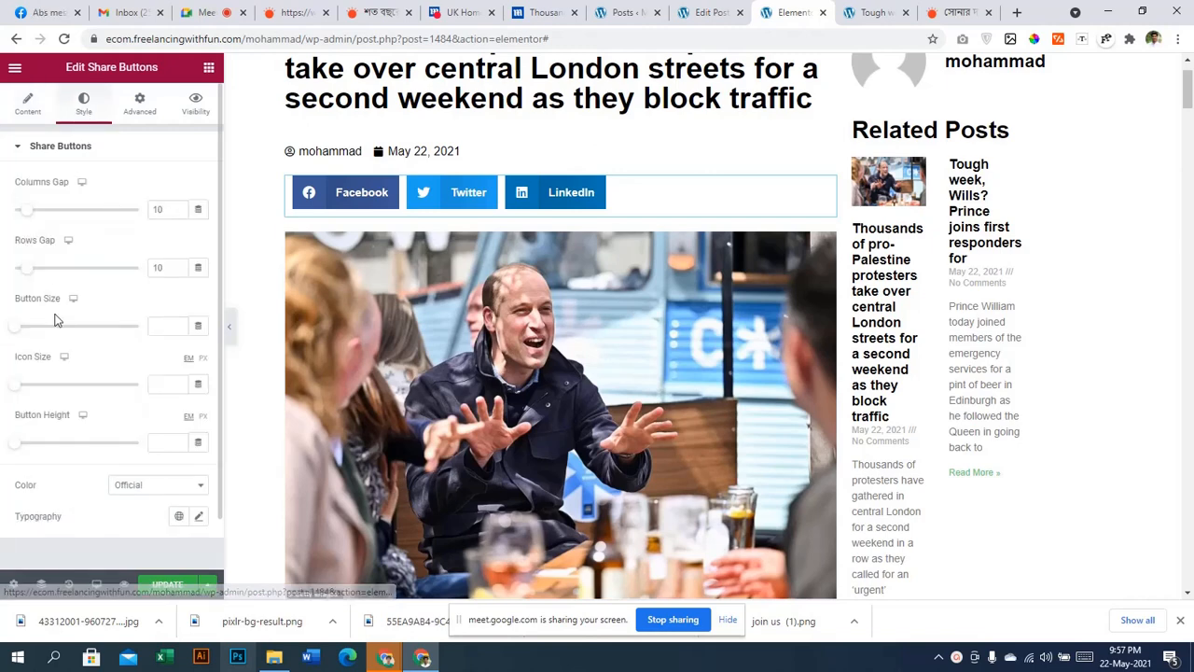
scroll(91, 353, "down", 1)
left_click(139, 428)
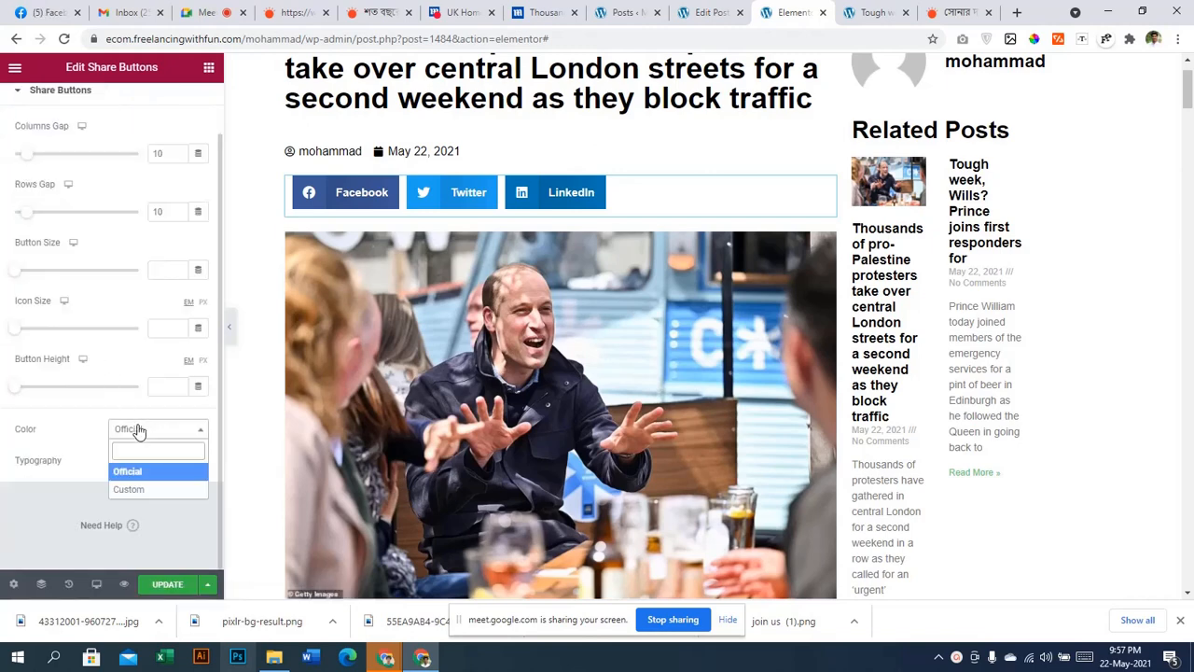
left_click(120, 493)
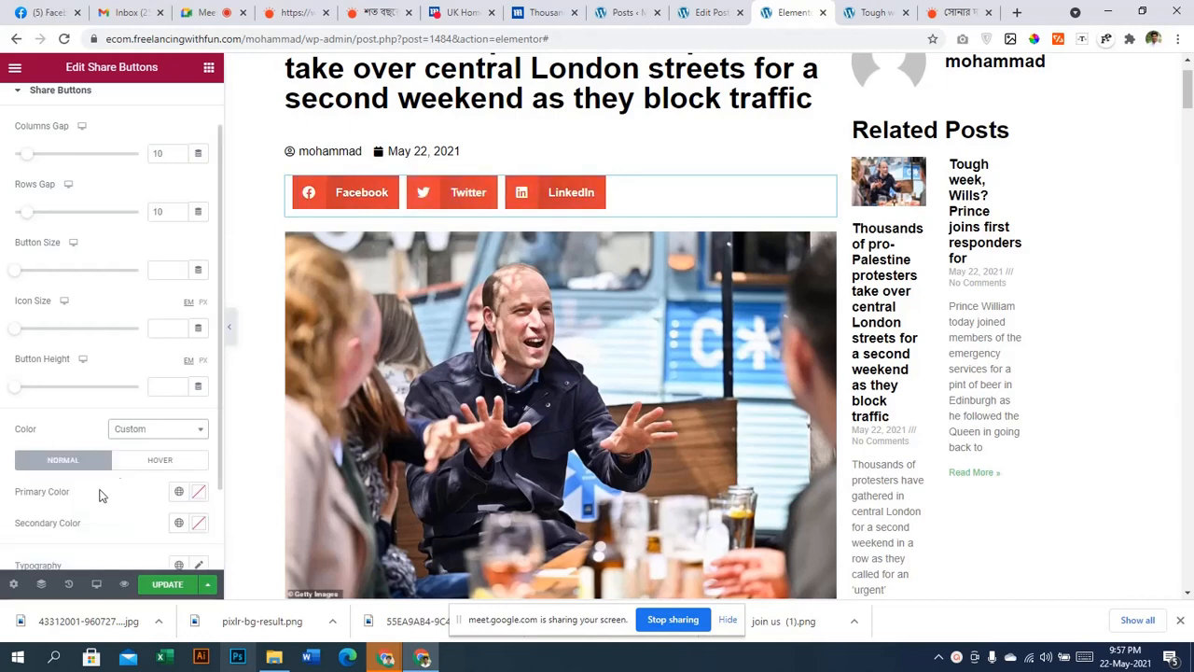
left_click(132, 431)
left_click(121, 487)
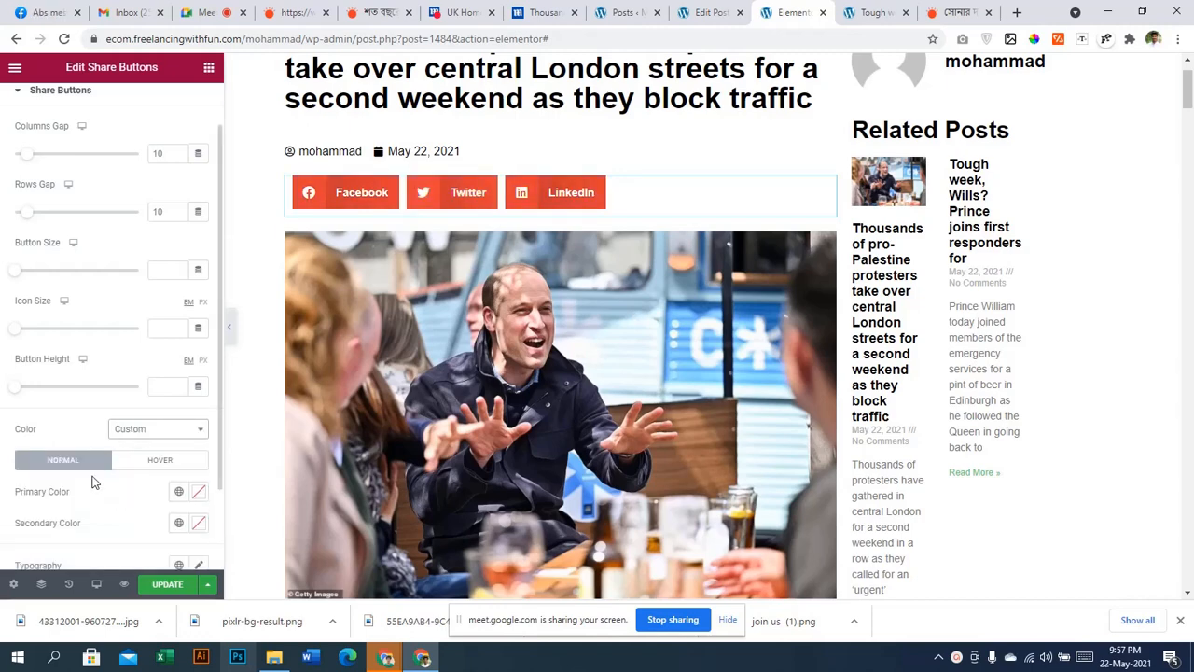
Set the share buttons' primary colour to #000000 and secondary colour to #F7F7F7
left_click(198, 493)
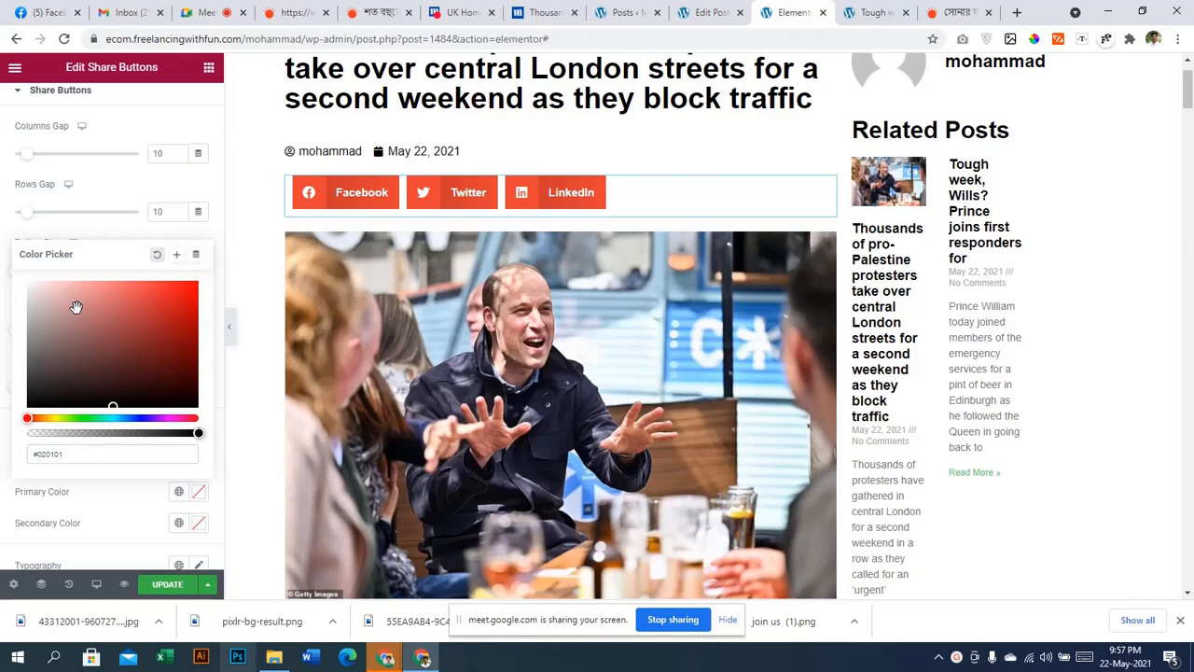
left_click_drag(77, 307, 200, 422)
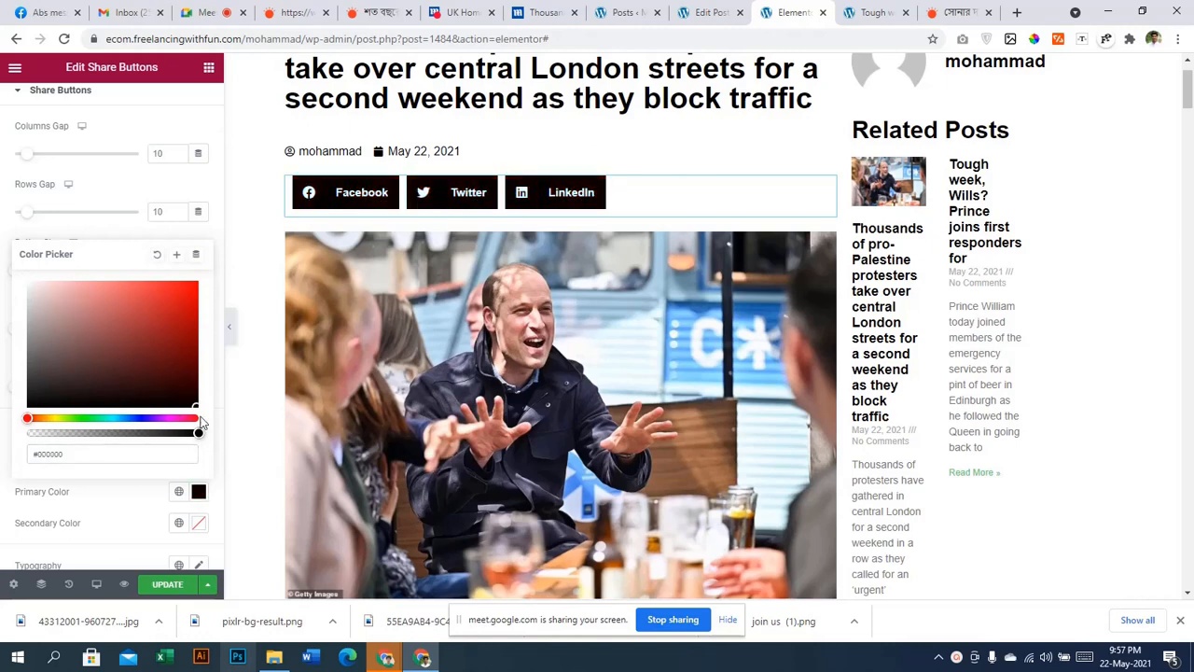
left_click(2, 418)
left_click(199, 523)
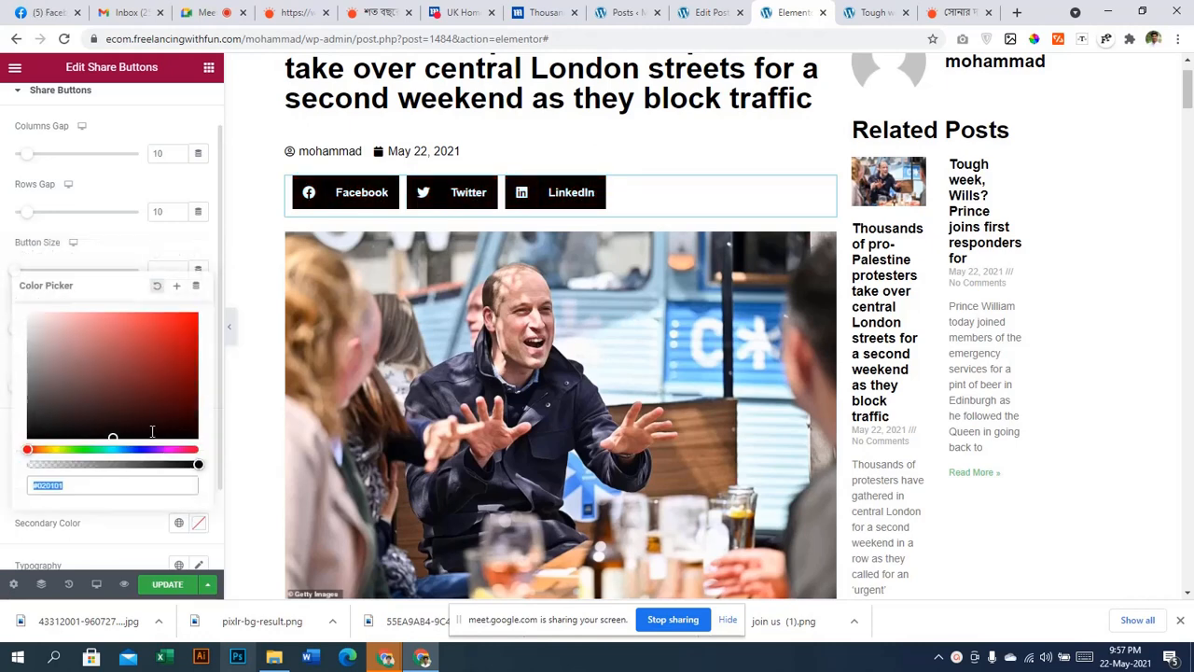
left_click(159, 312)
mouse_move(160, 314)
left_mouse_down()
mouse_move(28, 327)
mouse_move(3, 317)
left_mouse_up()
left_click(3, 358)
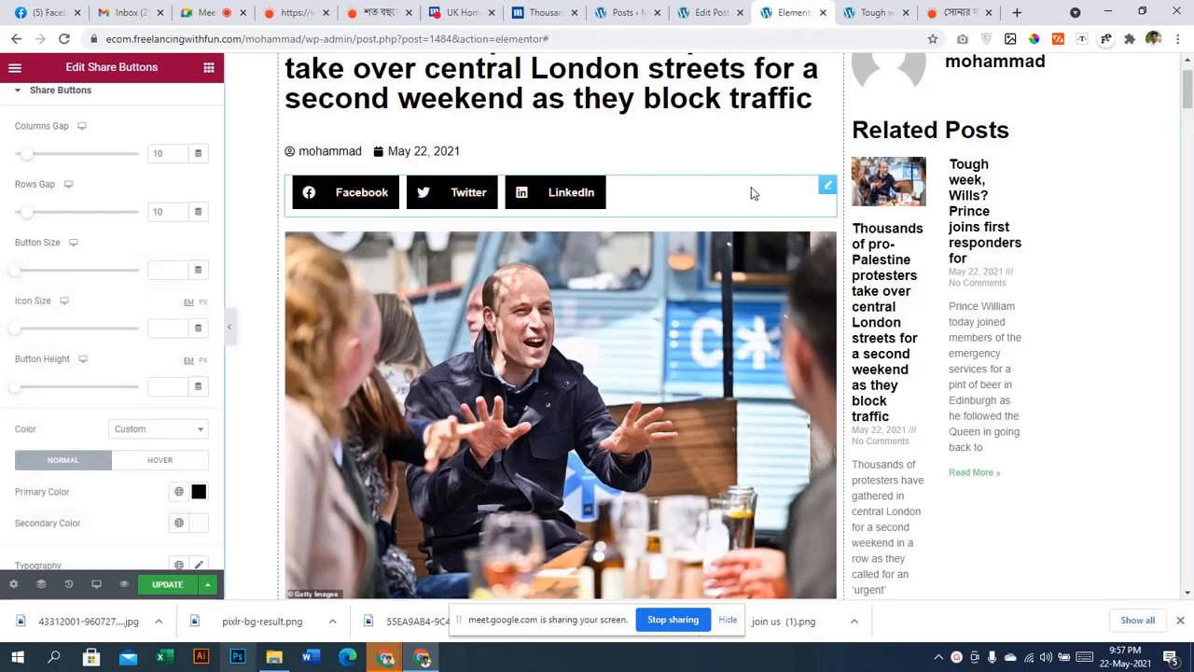
scroll(637, 251, "down", 1)
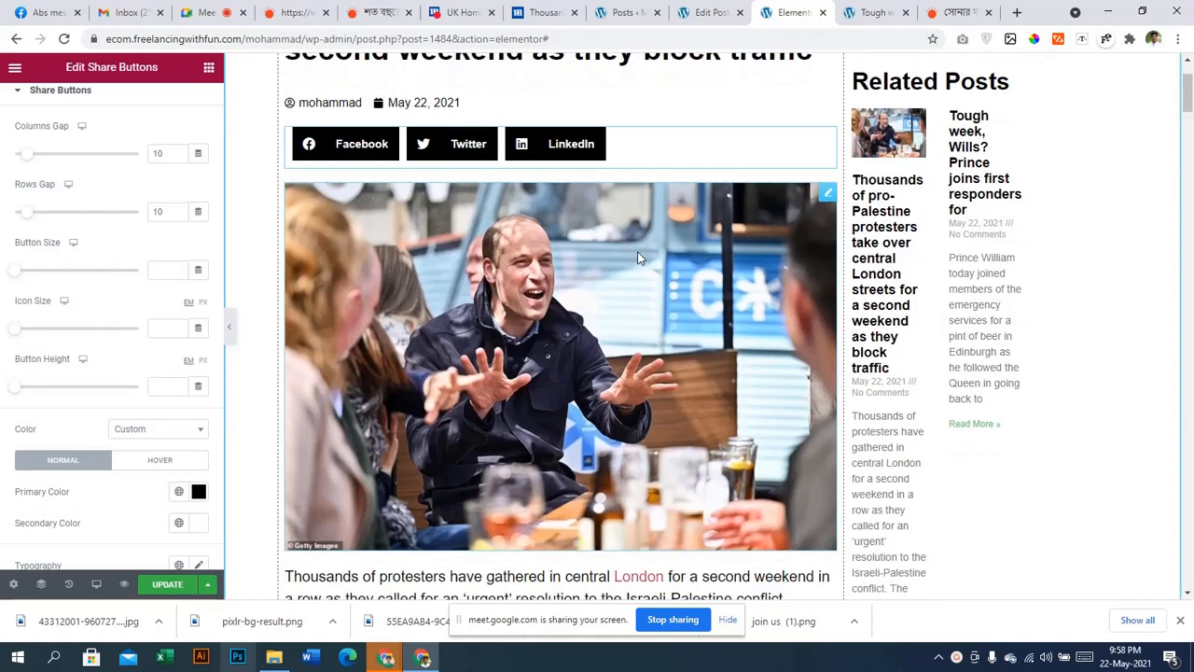
scroll(639, 248, "up", 1)
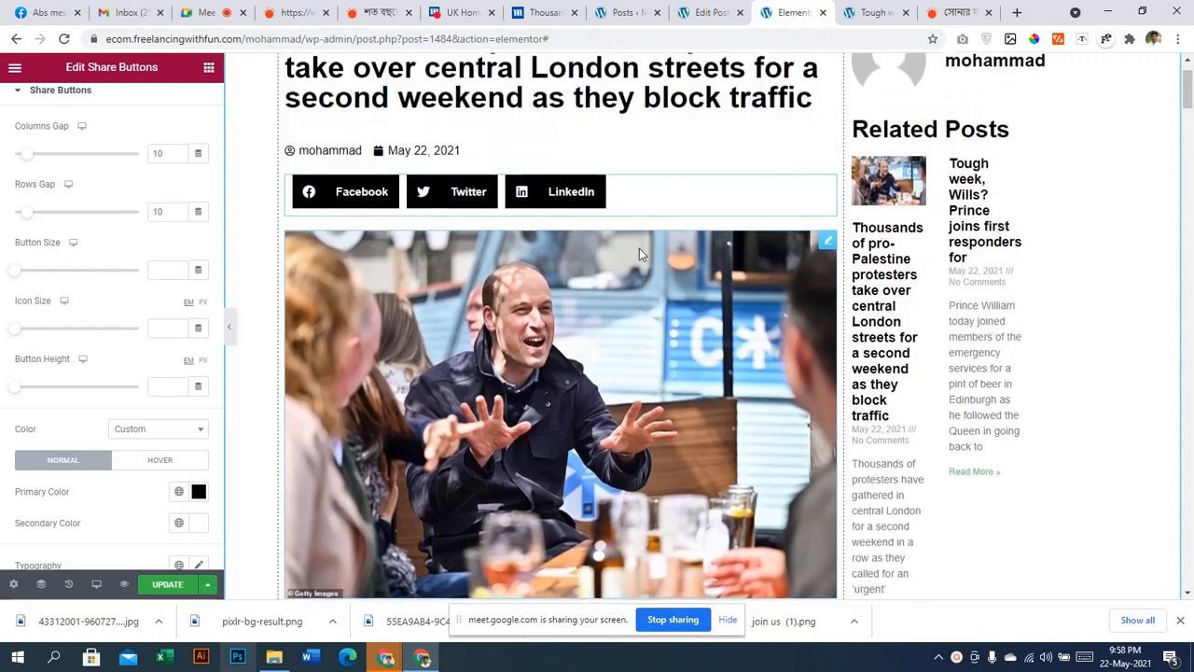
Select the featured image, then the article body text, to inspect their settings
left_click(808, 343)
scroll(627, 354, "down", 4)
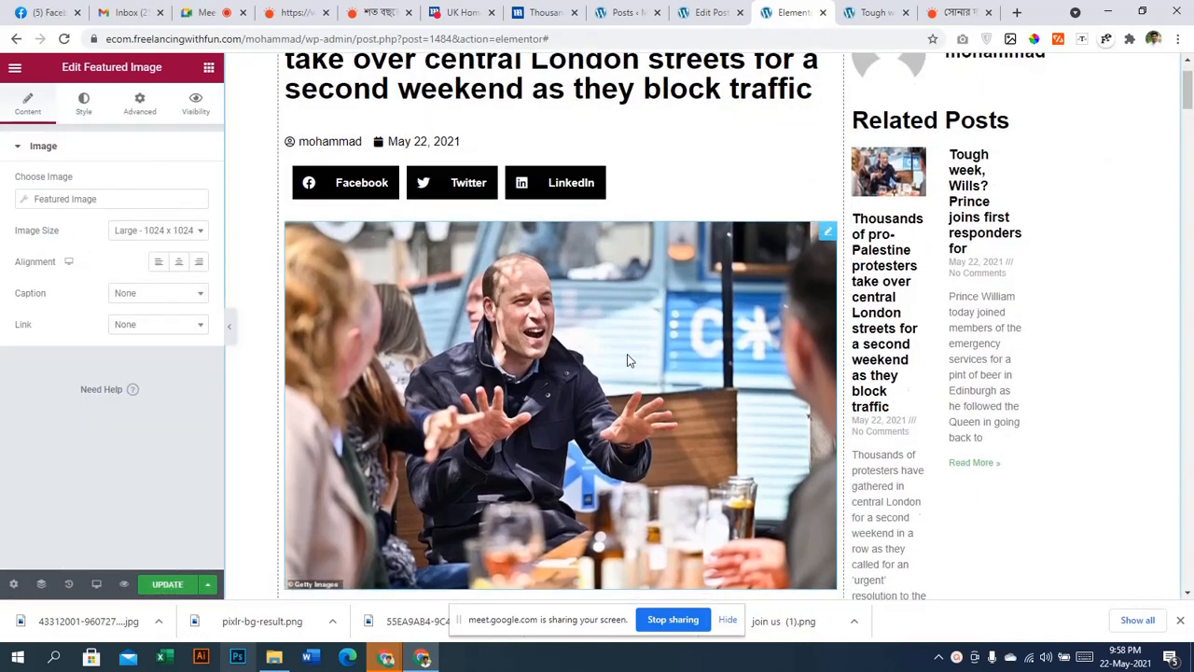
scroll(628, 353, "down", 3)
scroll(634, 337, "up", 3)
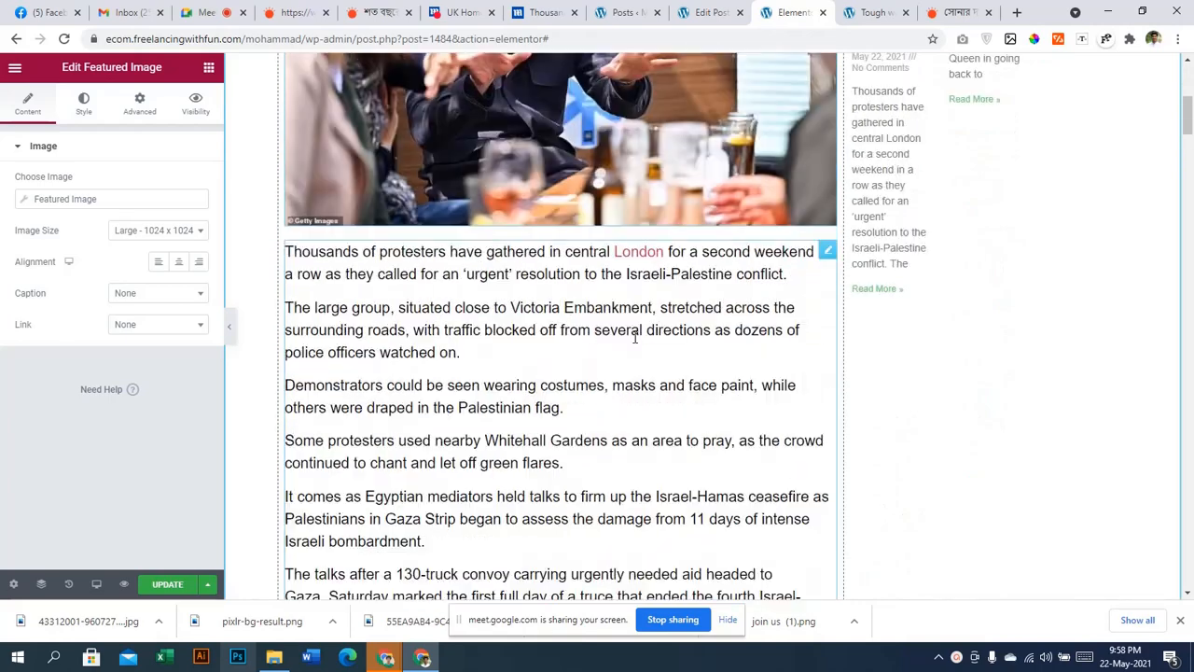
left_click(635, 338)
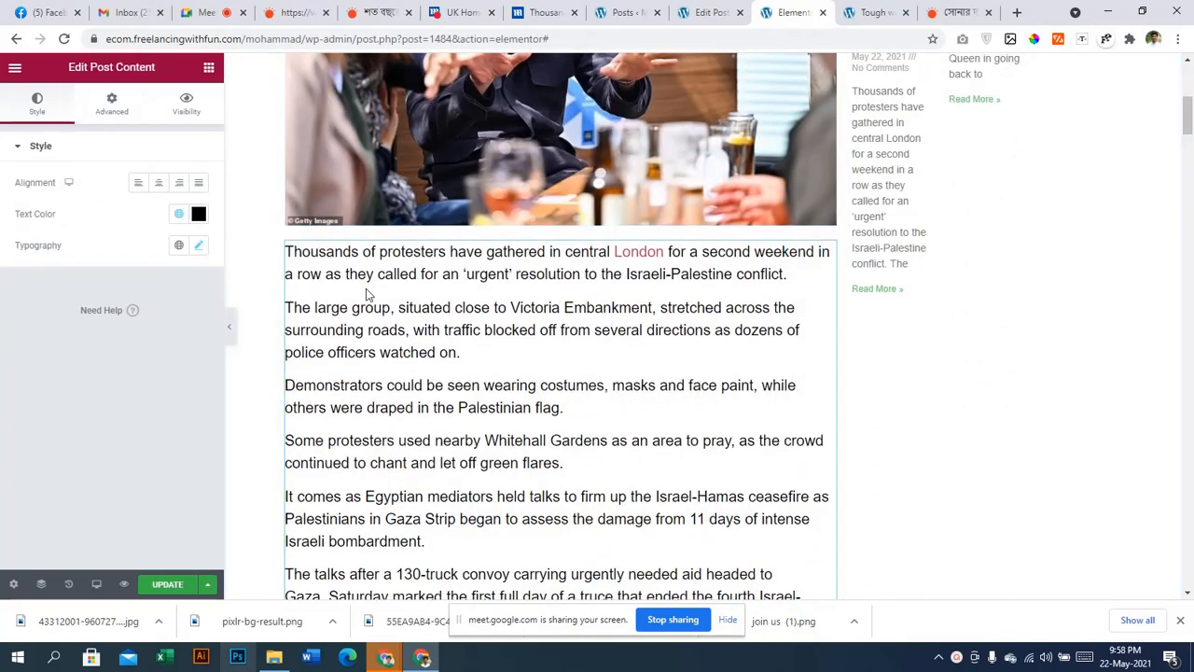
Return to the top, open the post section's settings, and select the Post Info line
scroll(572, 319, "down", 15)
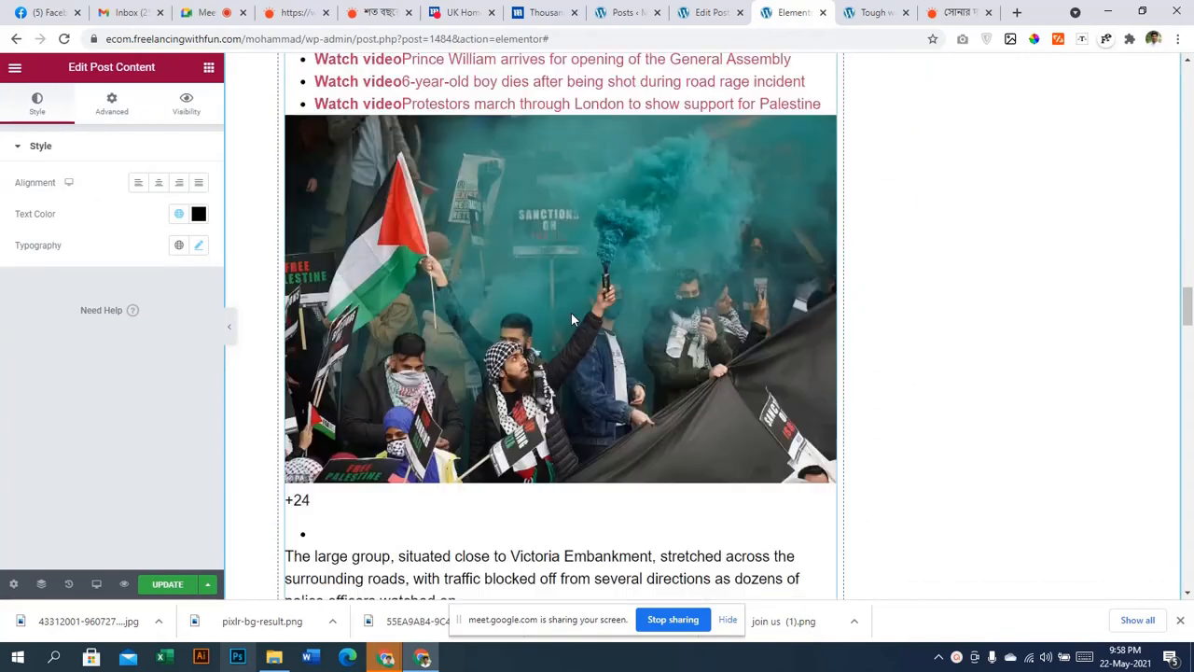
scroll(573, 319, "down", 20)
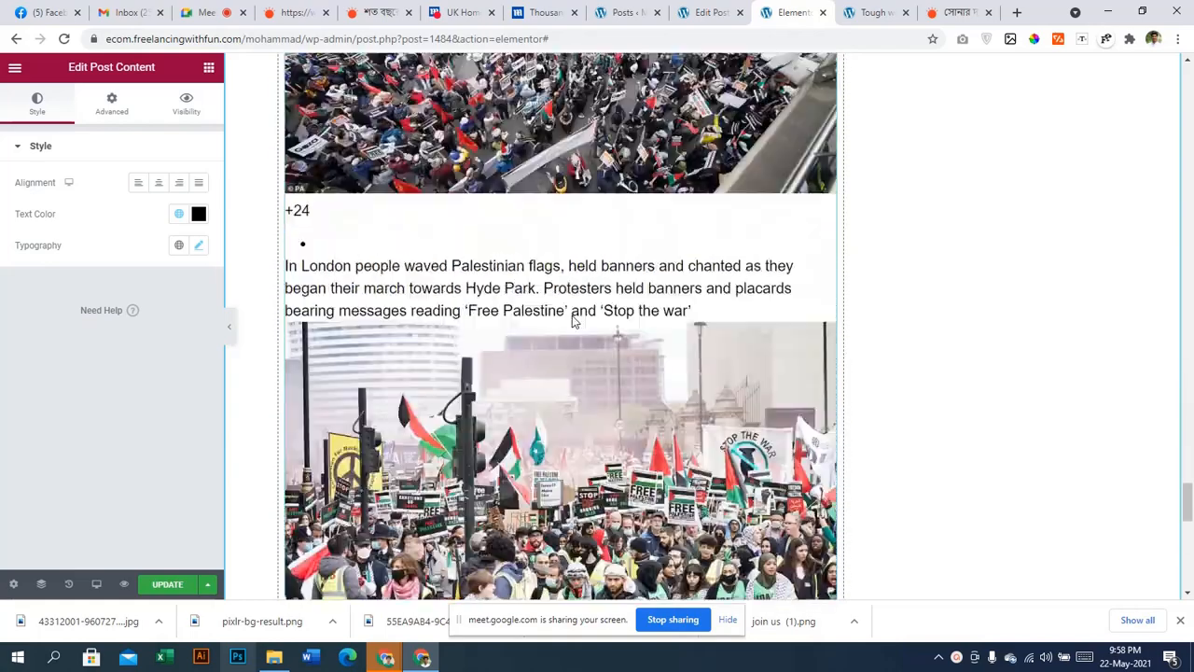
scroll(573, 319, "down", 10)
scroll(573, 321, "up", 12)
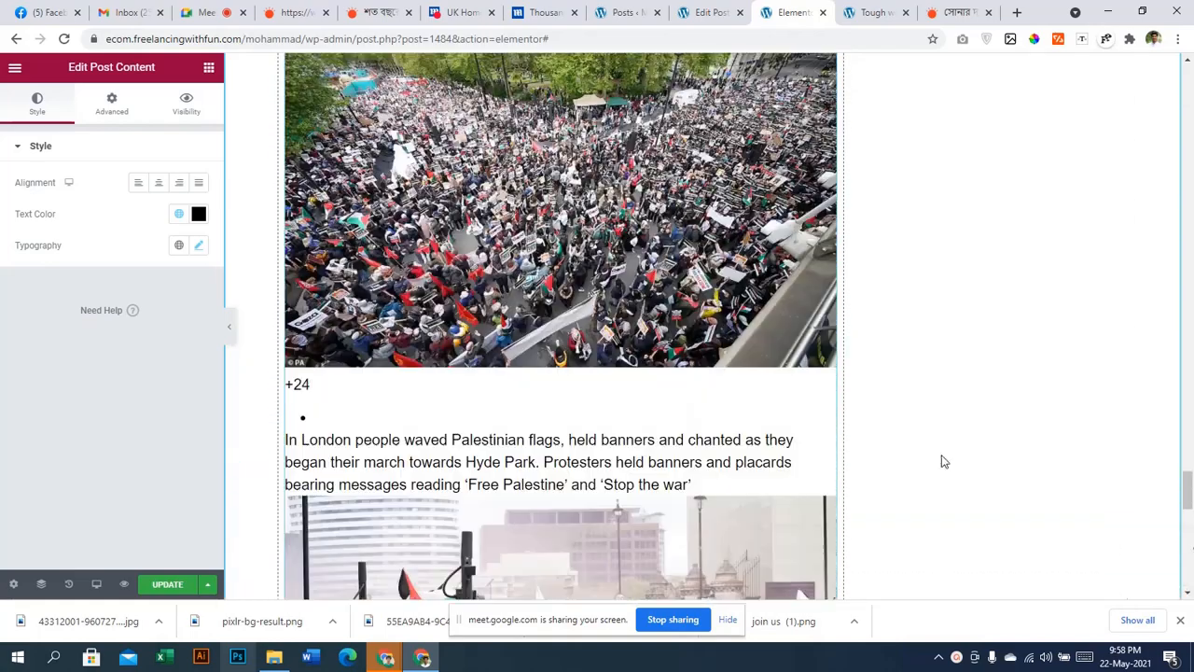
scroll(1185, 527, "down", 5)
left_click_drag(1185, 527, 1186, 179)
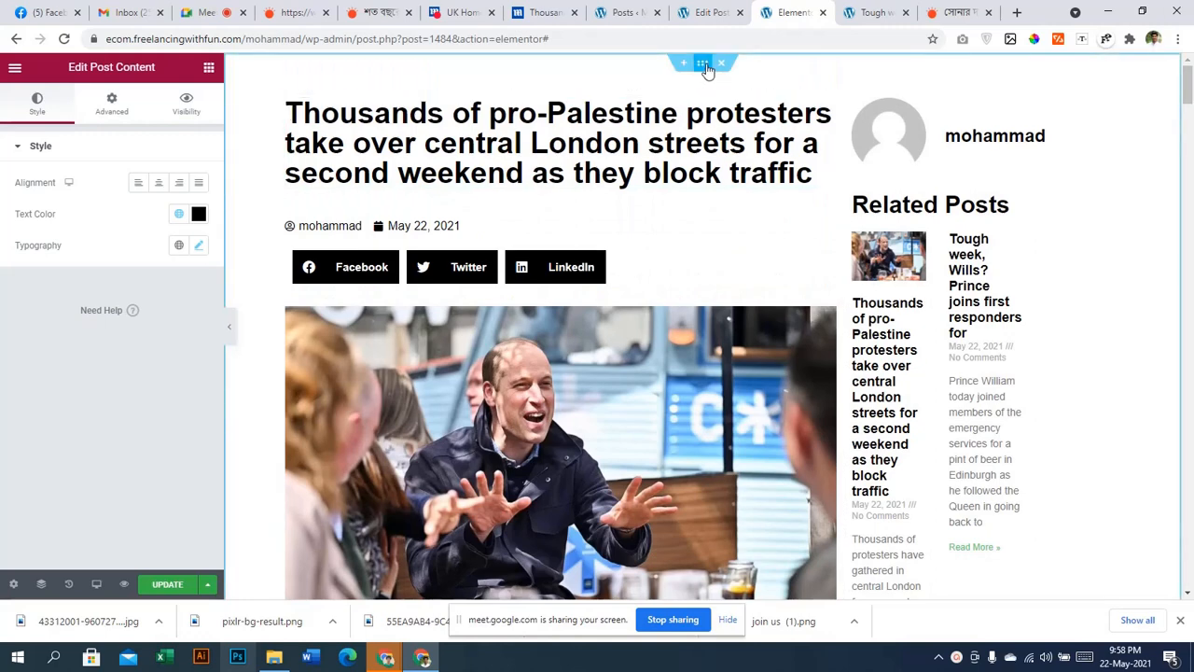
left_click(111, 104)
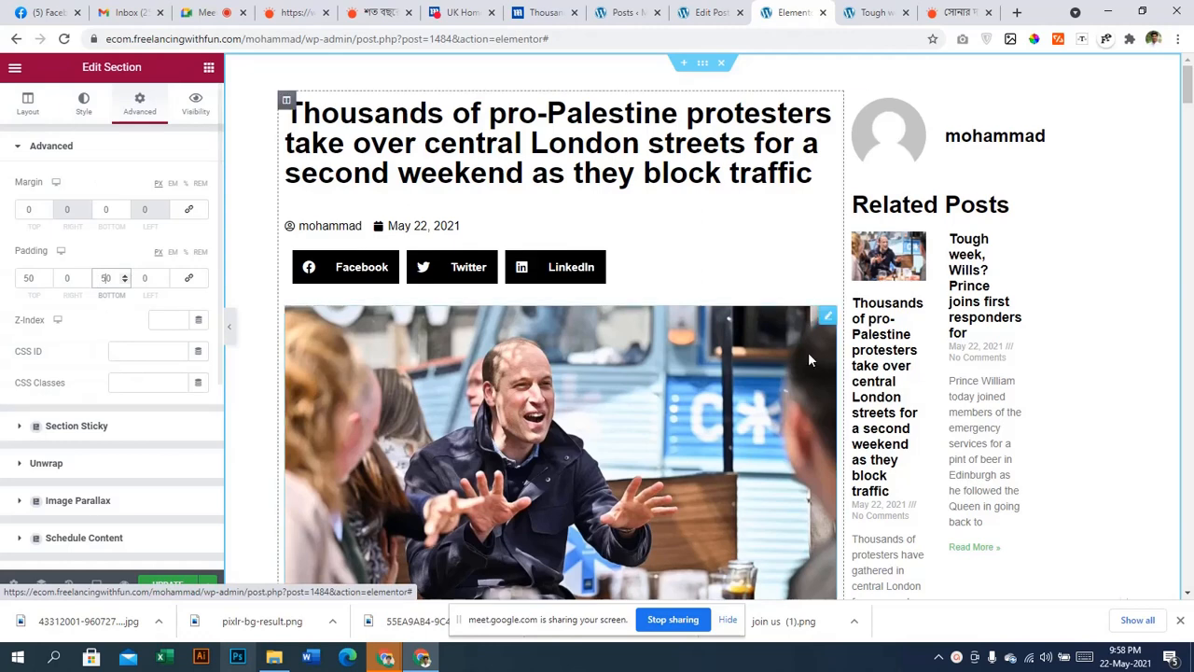
left_click(371, 222)
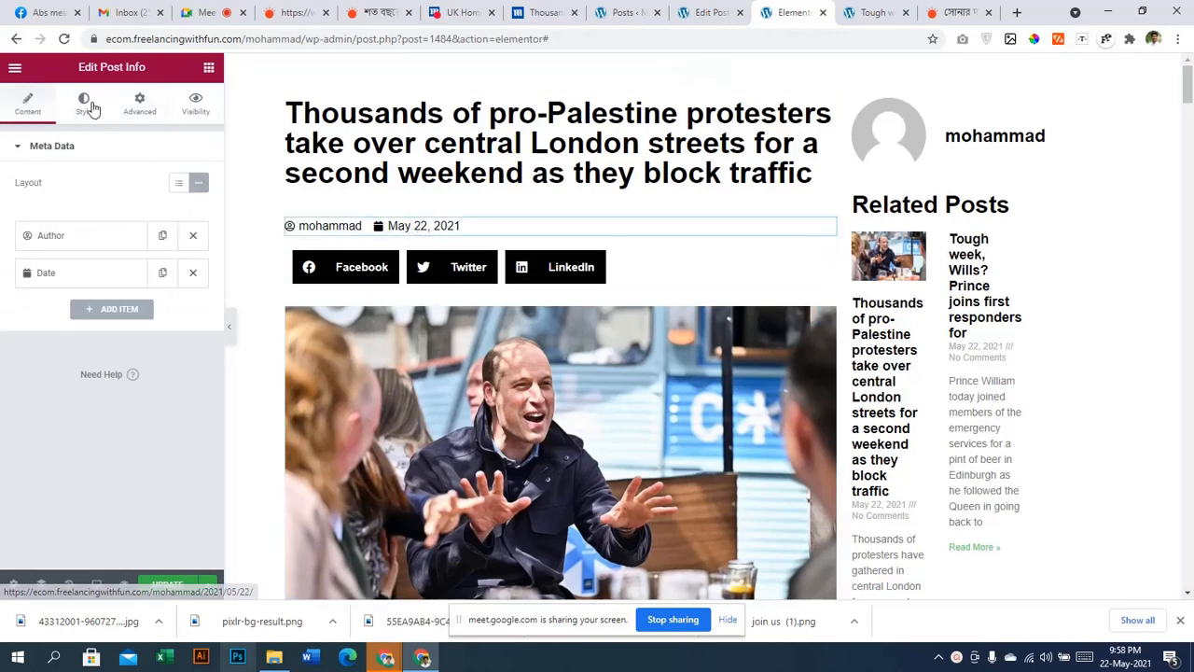
Widen the Post Info item spacing and set its icon size to 20
left_click(84, 102)
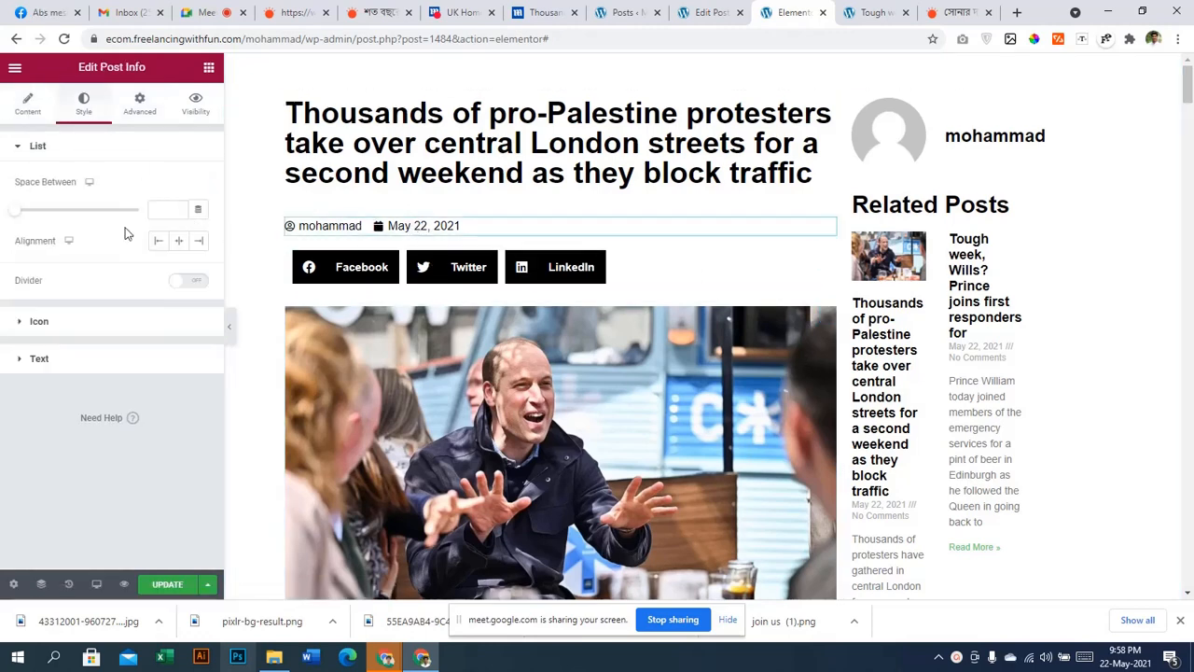
left_click_drag(17, 214, 59, 213)
left_click(39, 321)
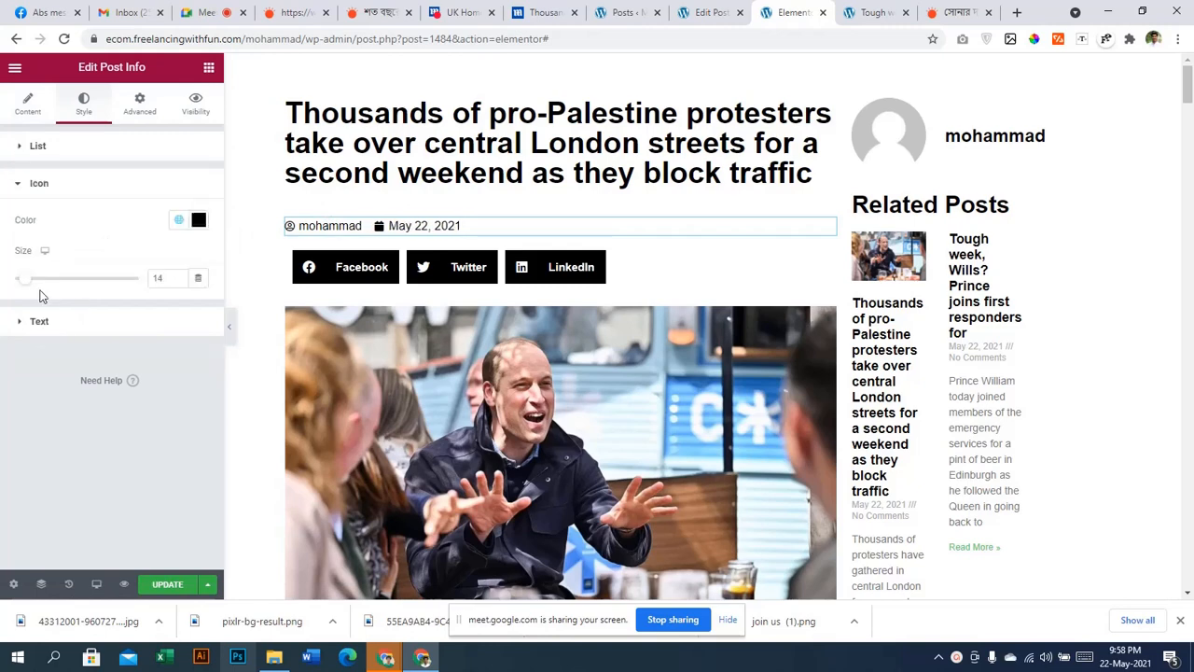
left_click_drag(26, 285, 40, 286)
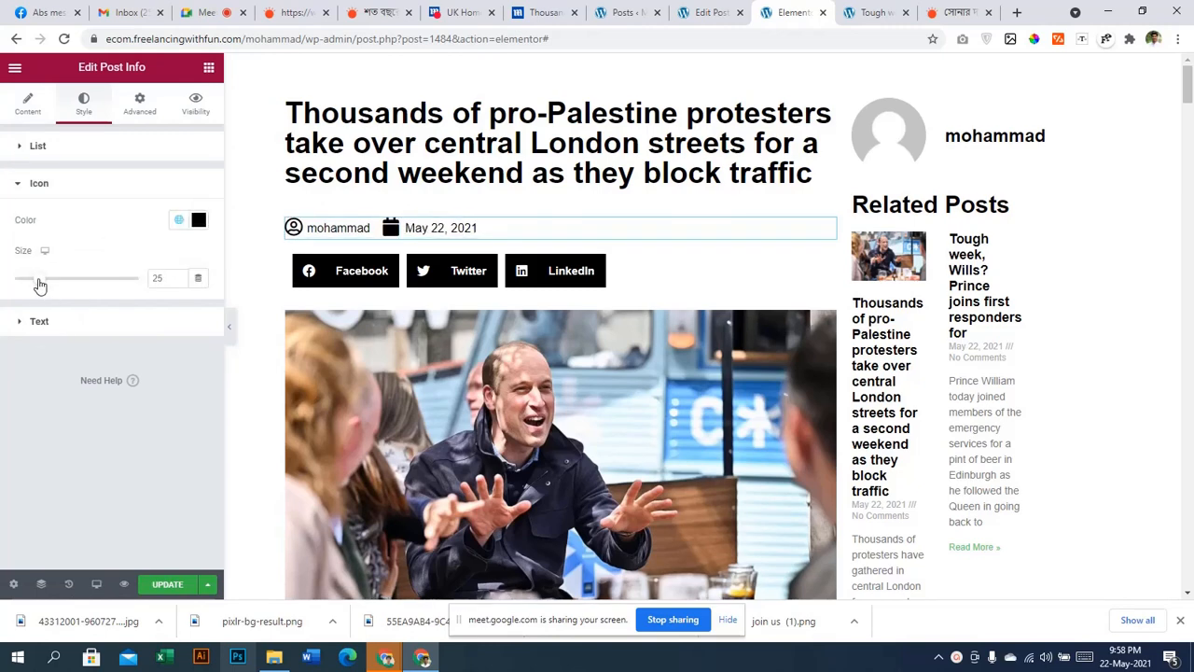
left_click(179, 282)
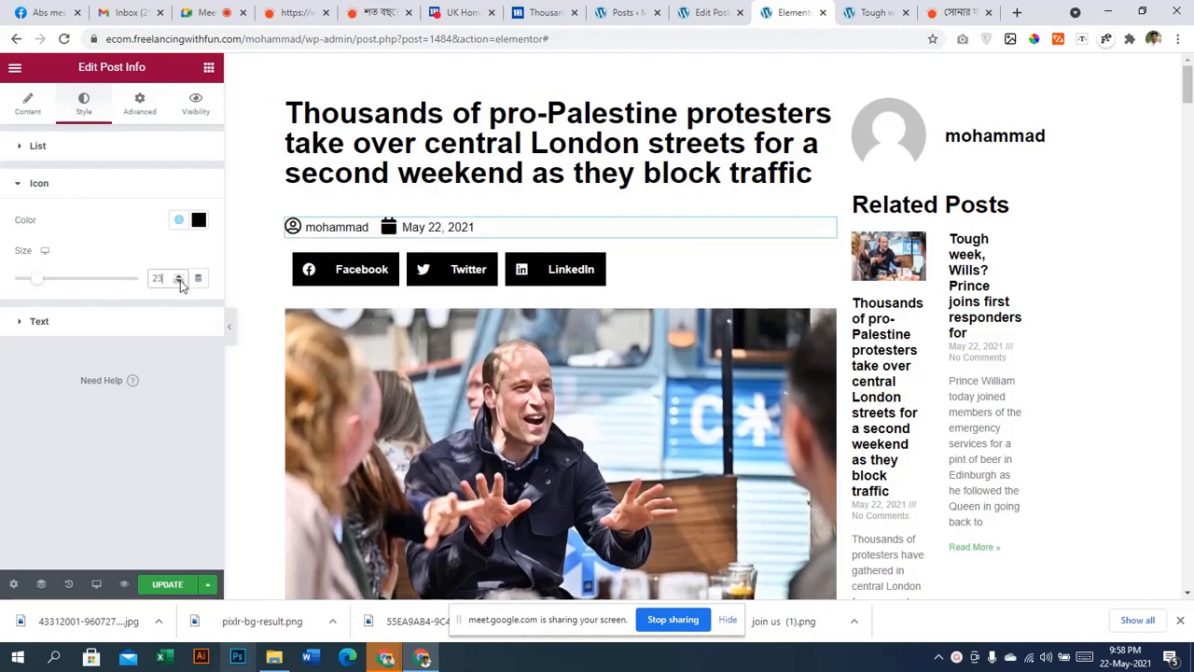
left_click(179, 282)
left_click(180, 281)
left_click(180, 280)
left_click(180, 281)
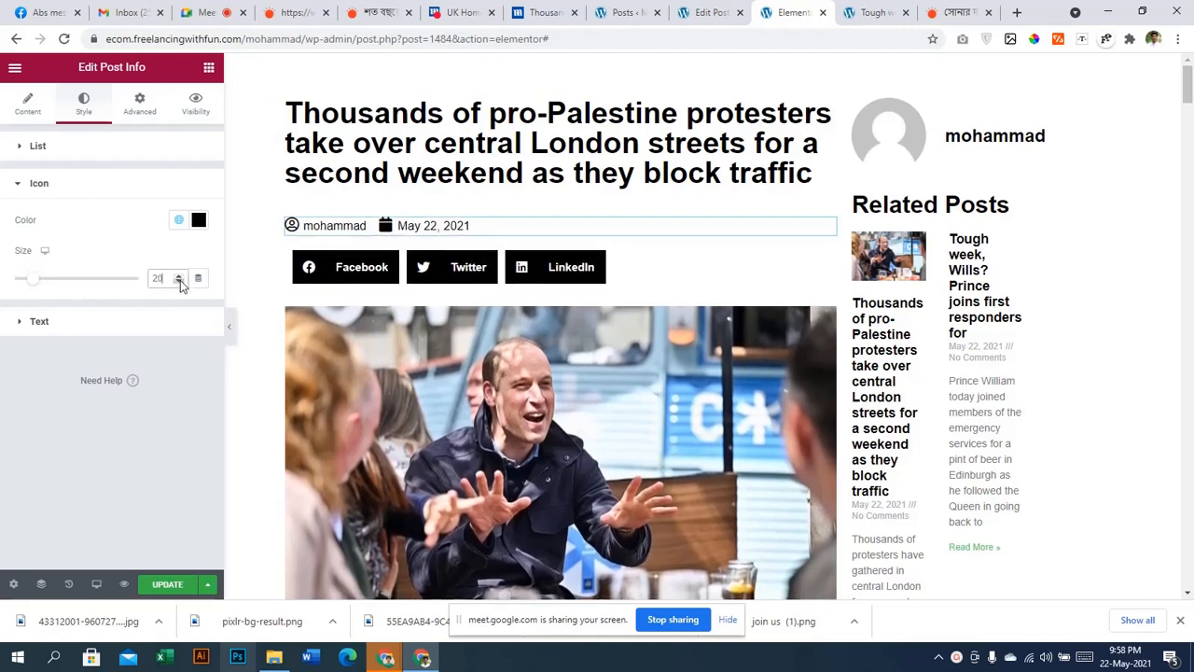
Give the author/date text a new font weight and Uppercase transform
left_click(78, 334)
left_click(199, 335)
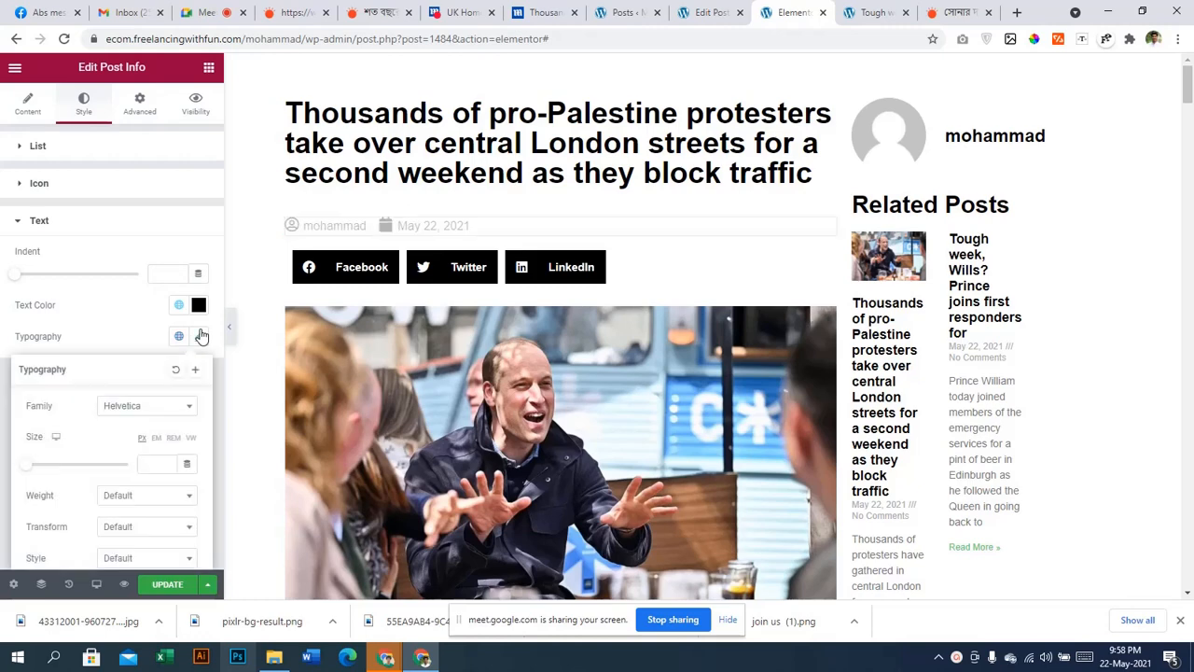
left_click(160, 505)
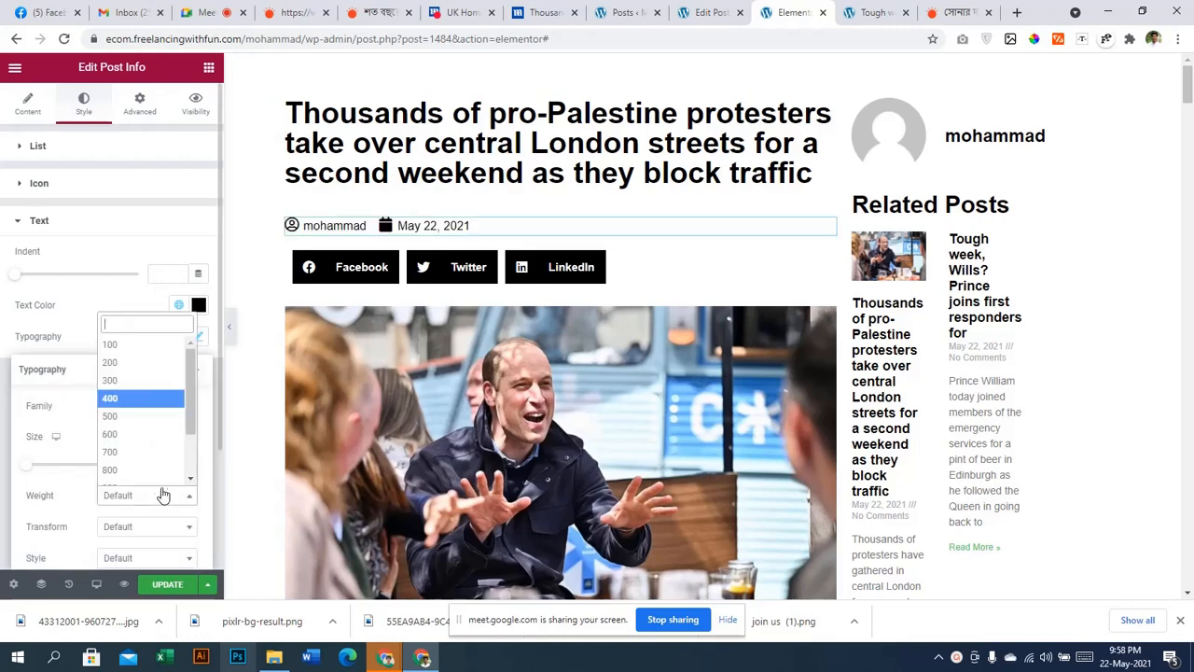
left_click(134, 514)
left_click(133, 526)
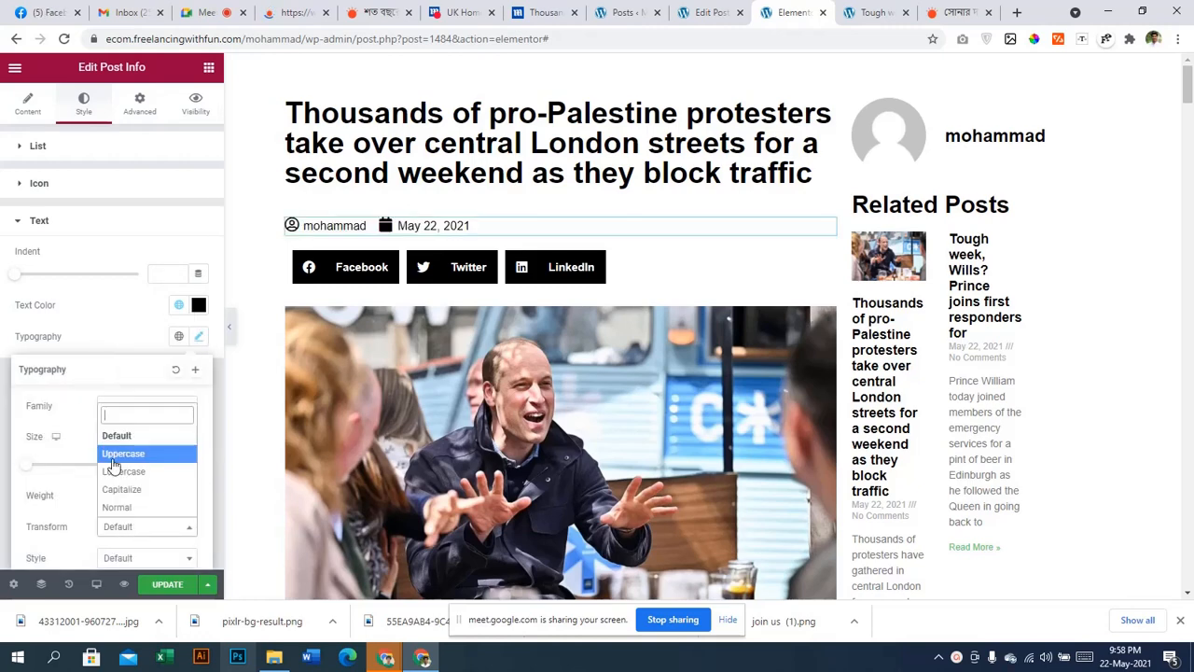
left_click(112, 455)
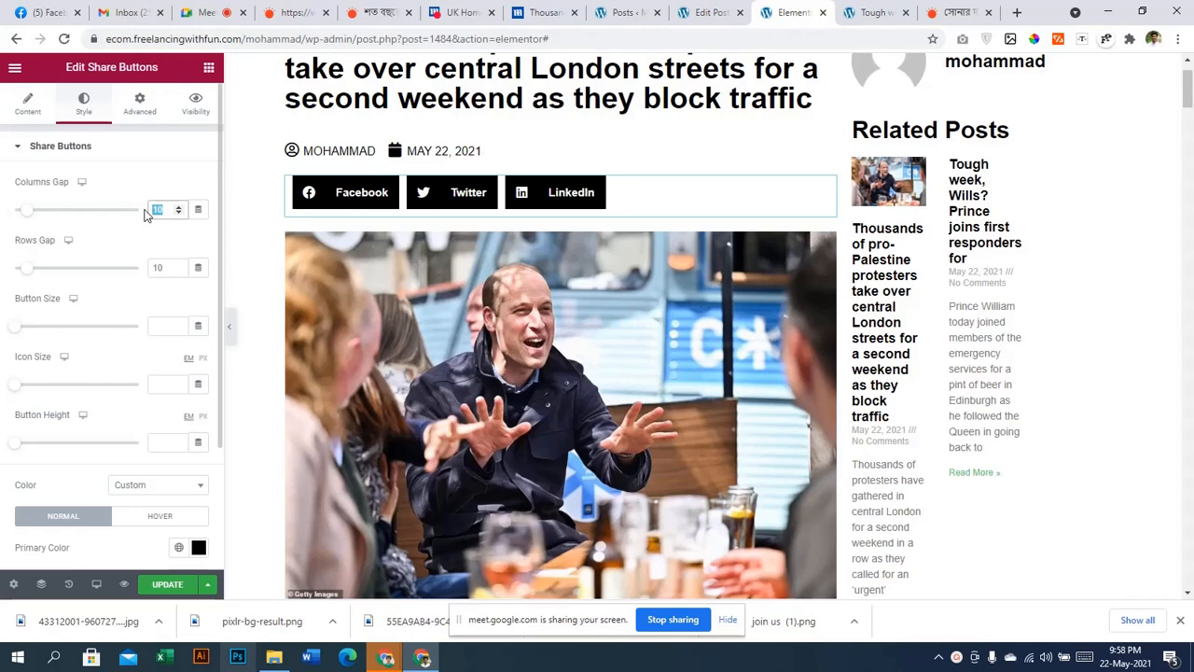
Clear the share buttons' Columns Gap so they sit flush
key("BackSpace")
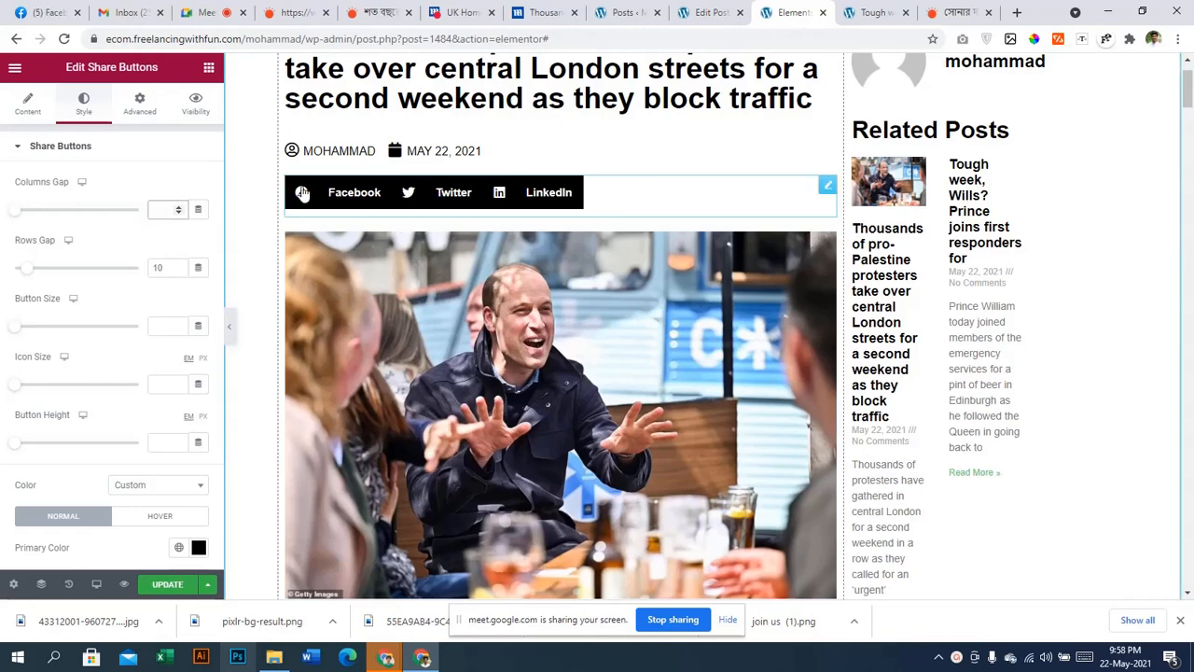
scroll(409, 354, "down", 1)
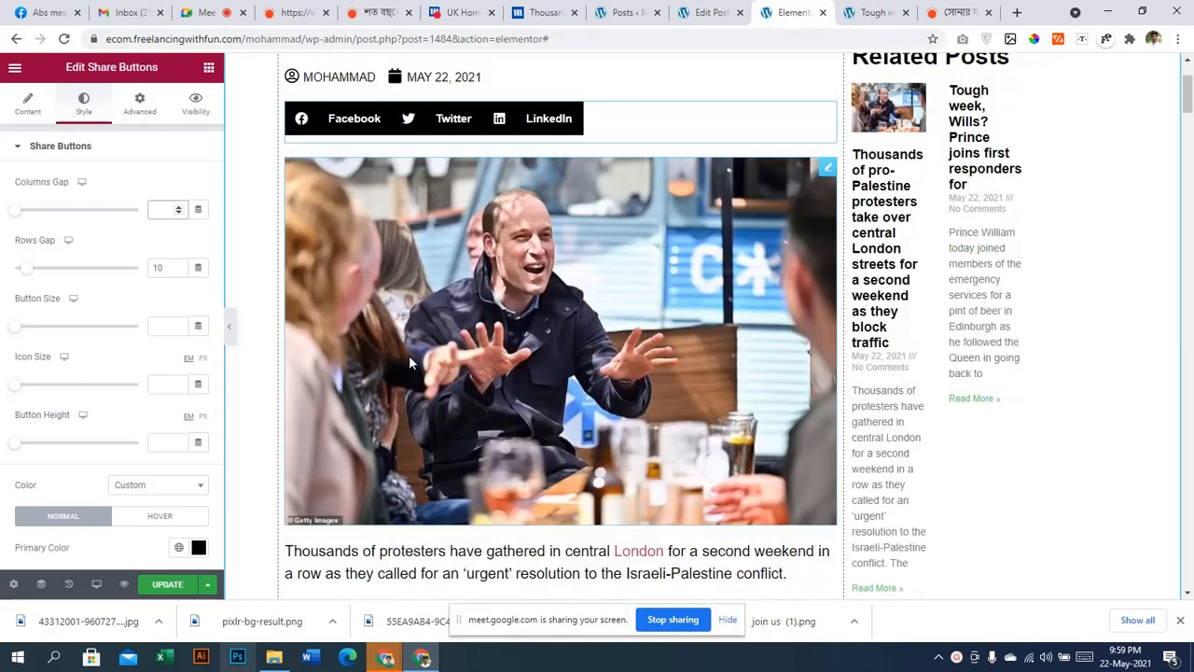
scroll(623, 180, "up", 2)
Set the post title's transform to Capitalize and its size to 38
left_click(623, 122)
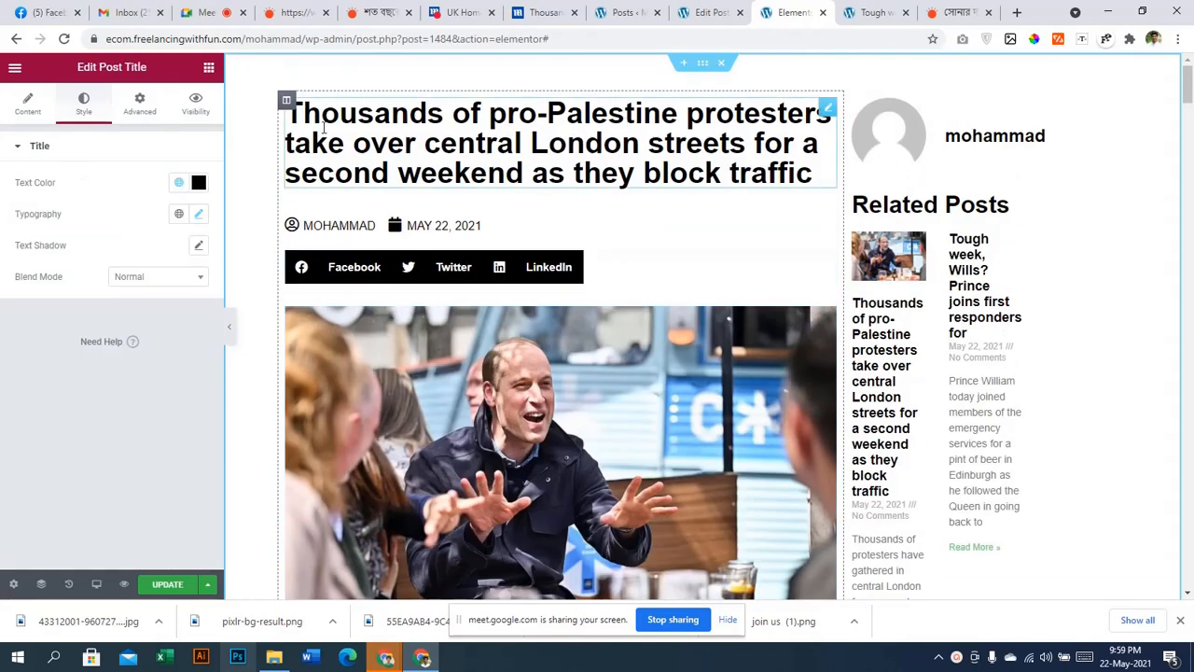
left_click(196, 218)
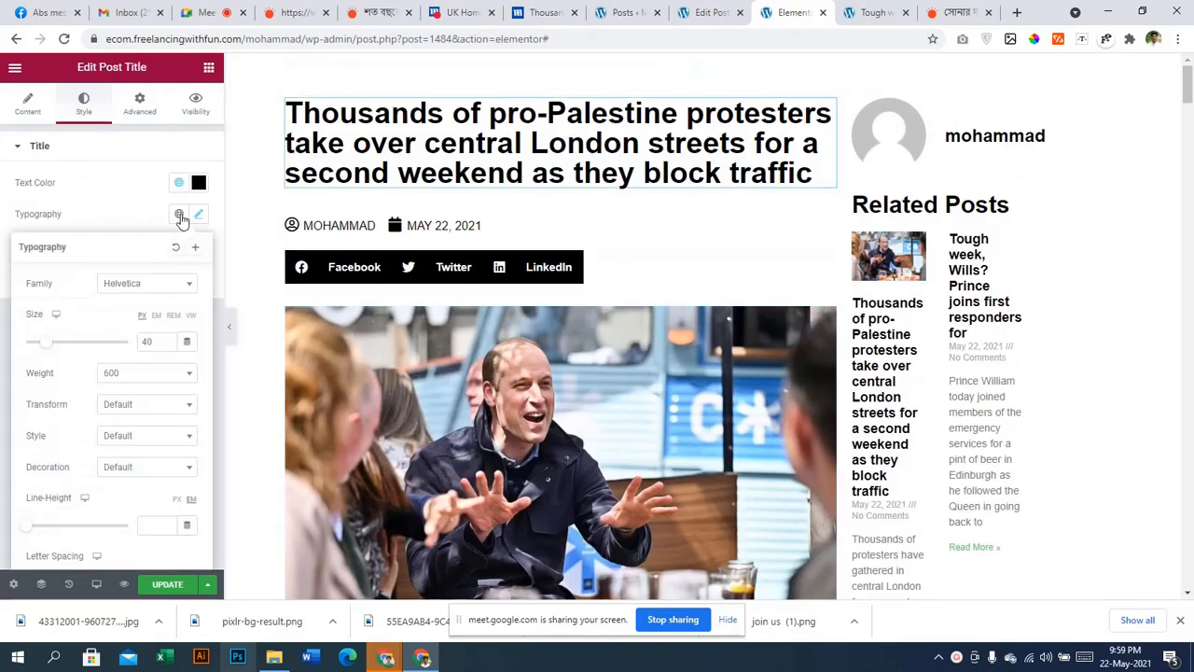
left_click(138, 408)
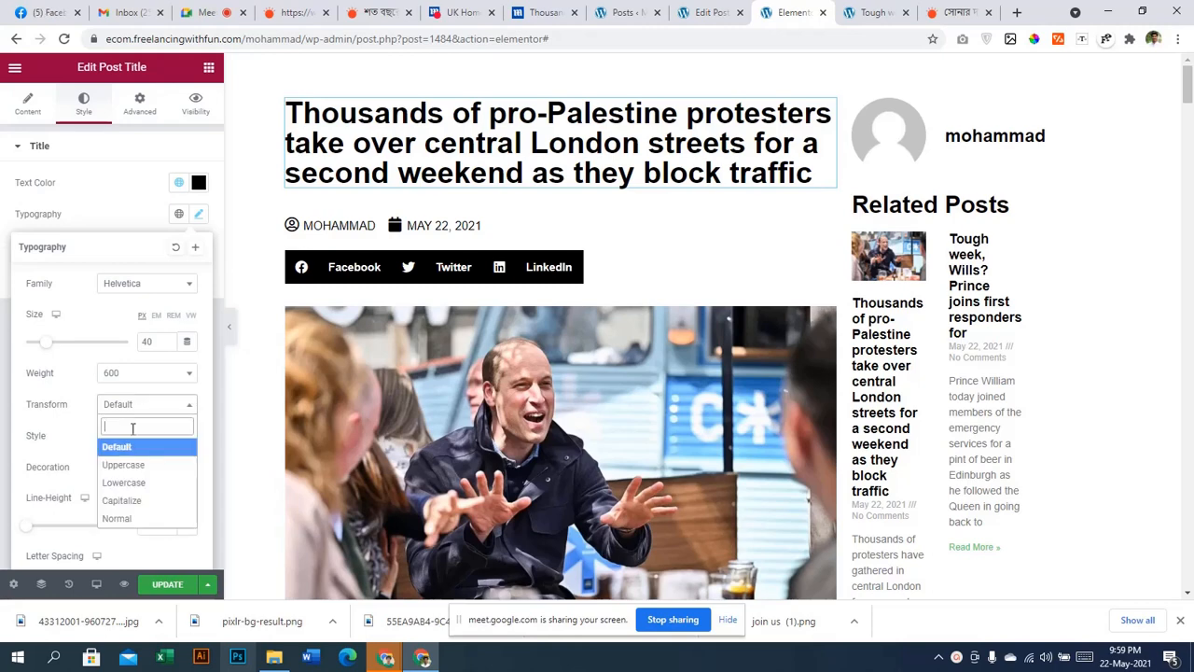
left_click(123, 500)
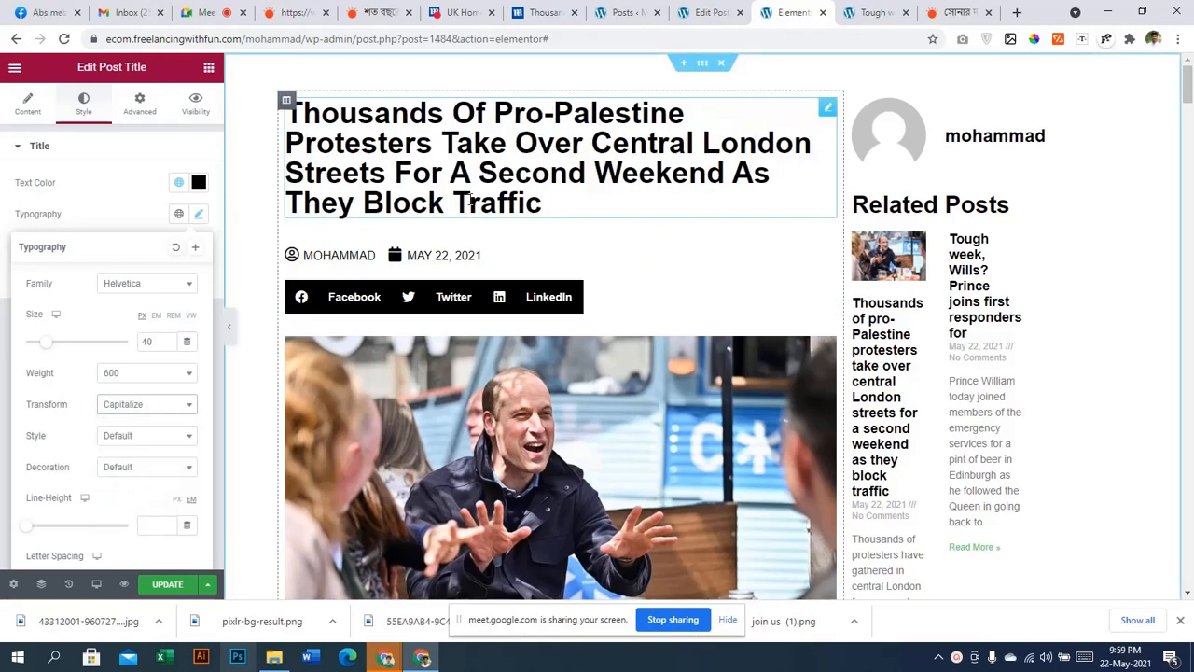
left_click(168, 345)
left_click(168, 345)
left_click(168, 345)
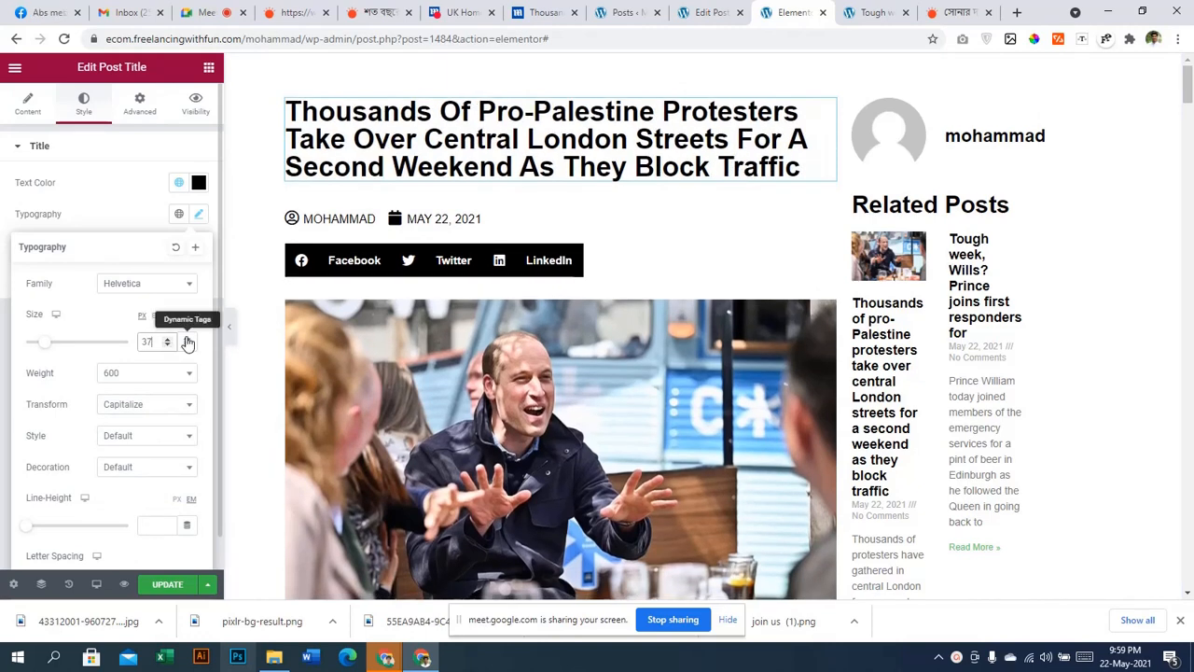
scroll(33, 378, "down", 1)
left_click(169, 306)
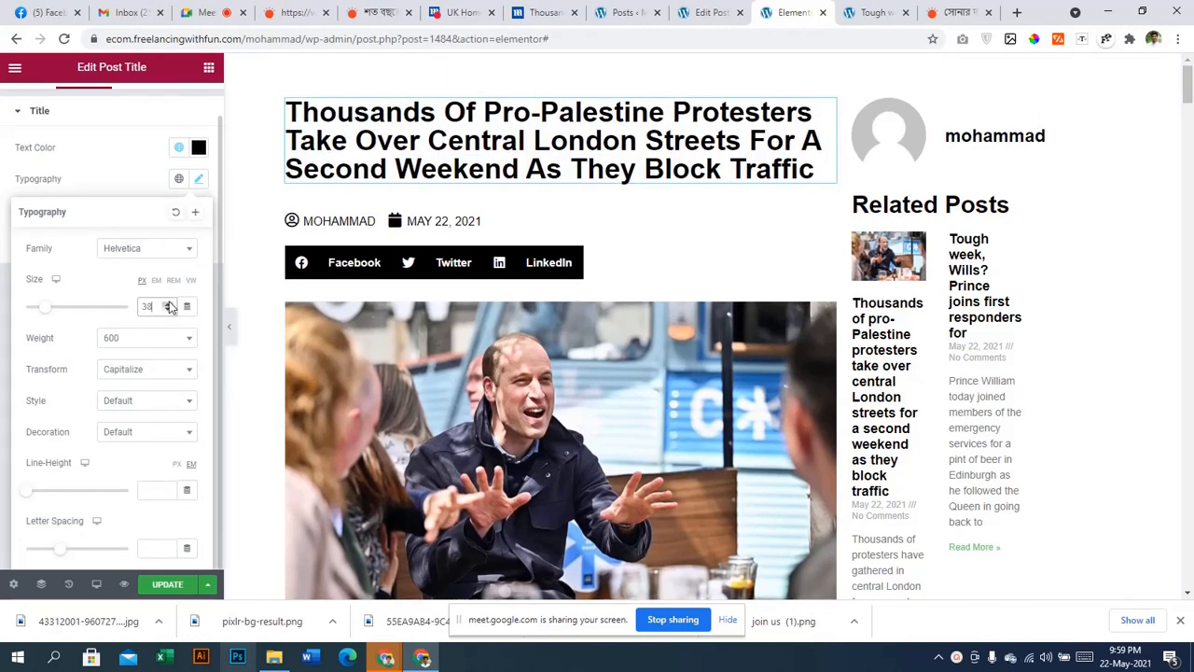
Scroll down through the whole post preview and back up to review it
scroll(317, 194, "down", 8)
scroll(503, 256, "down", 15)
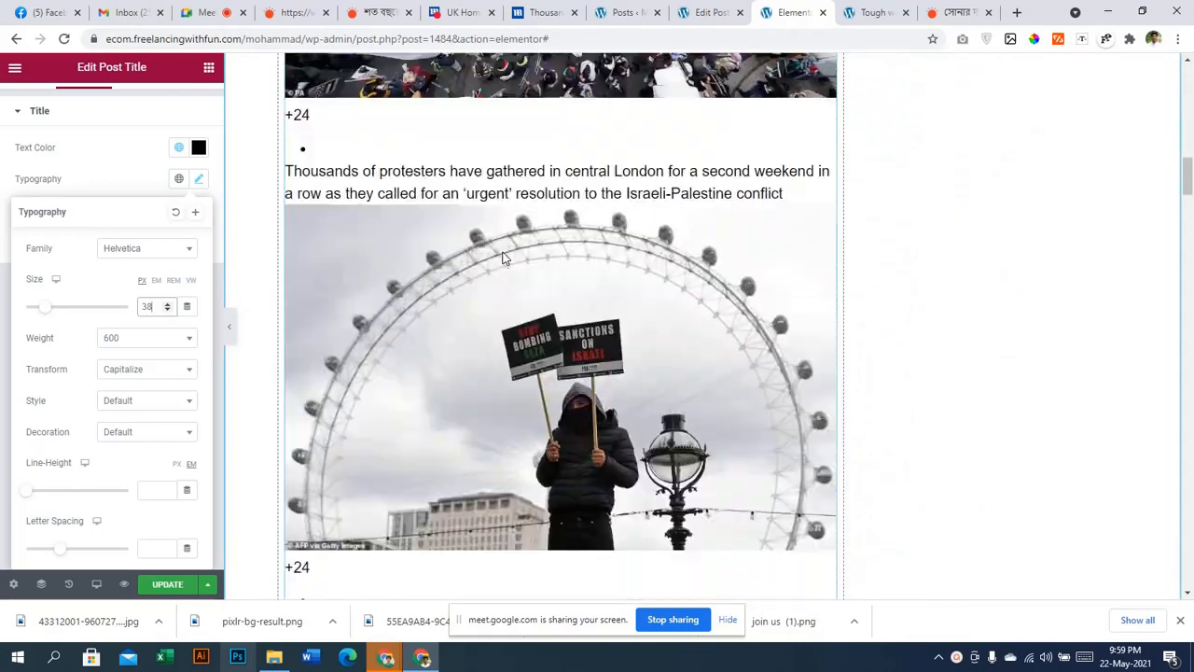
scroll(509, 259, "down", 15)
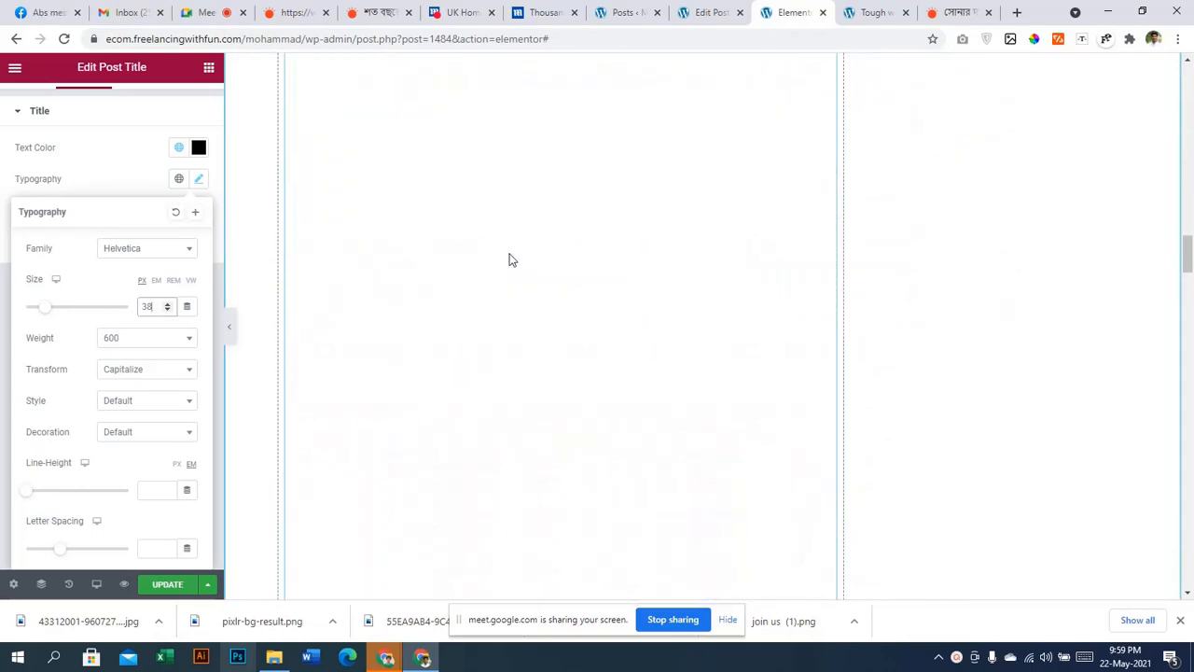
scroll(511, 262, "down", 20)
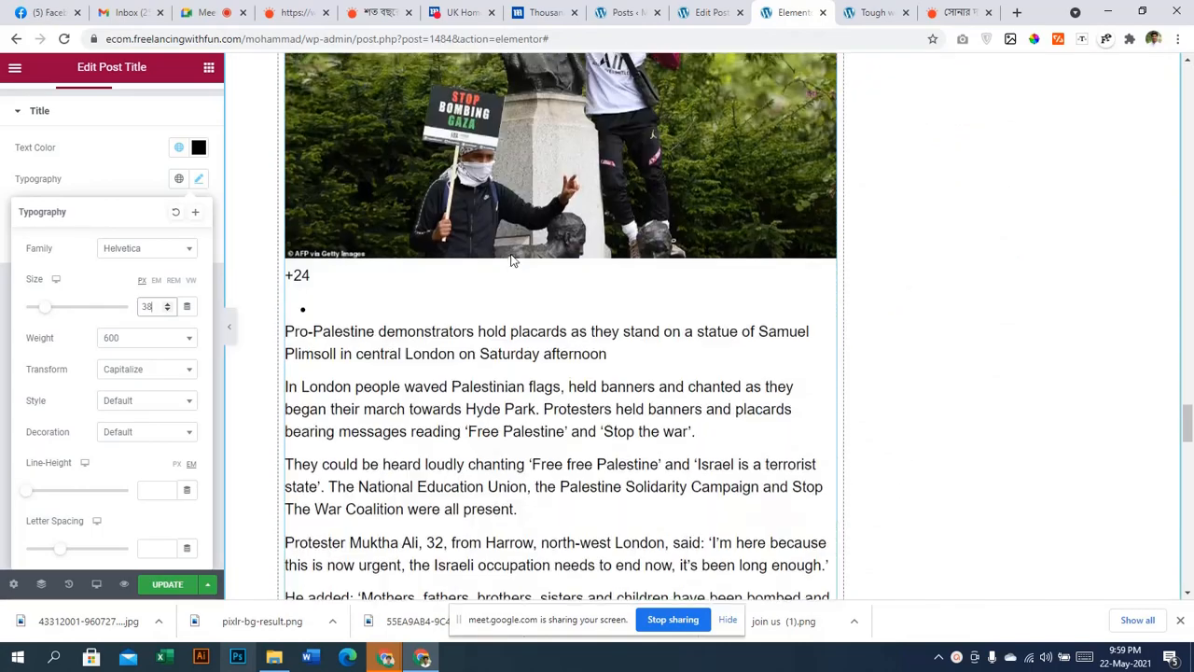
scroll(511, 259, "up", 15)
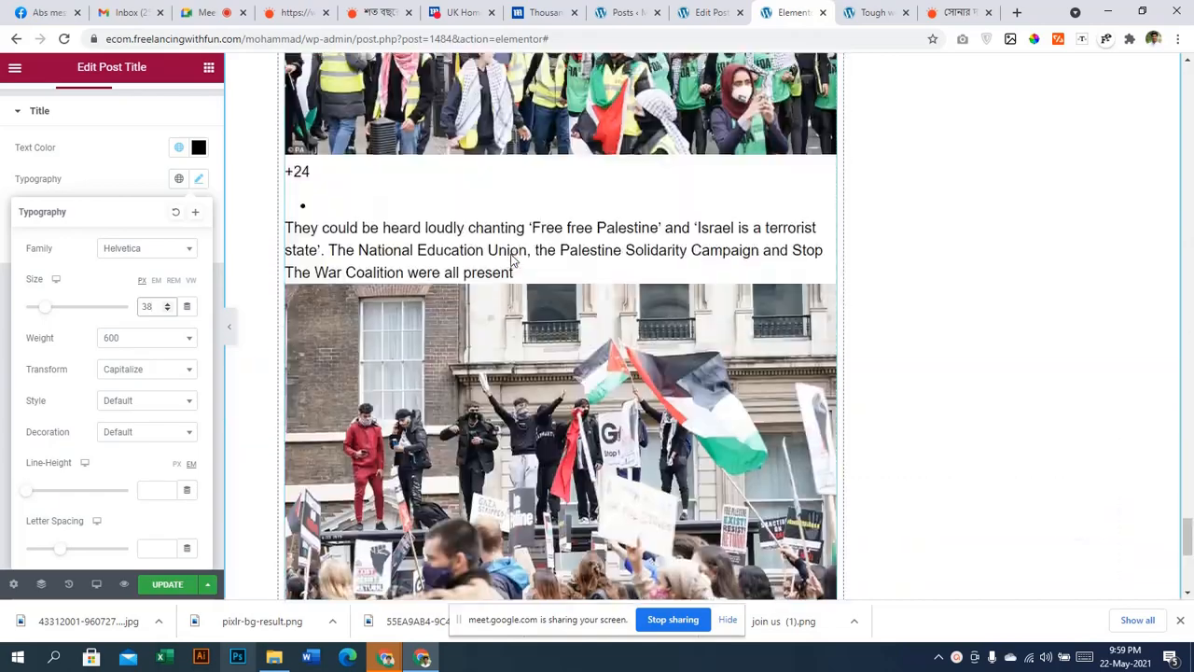
scroll(512, 256, "up", 15)
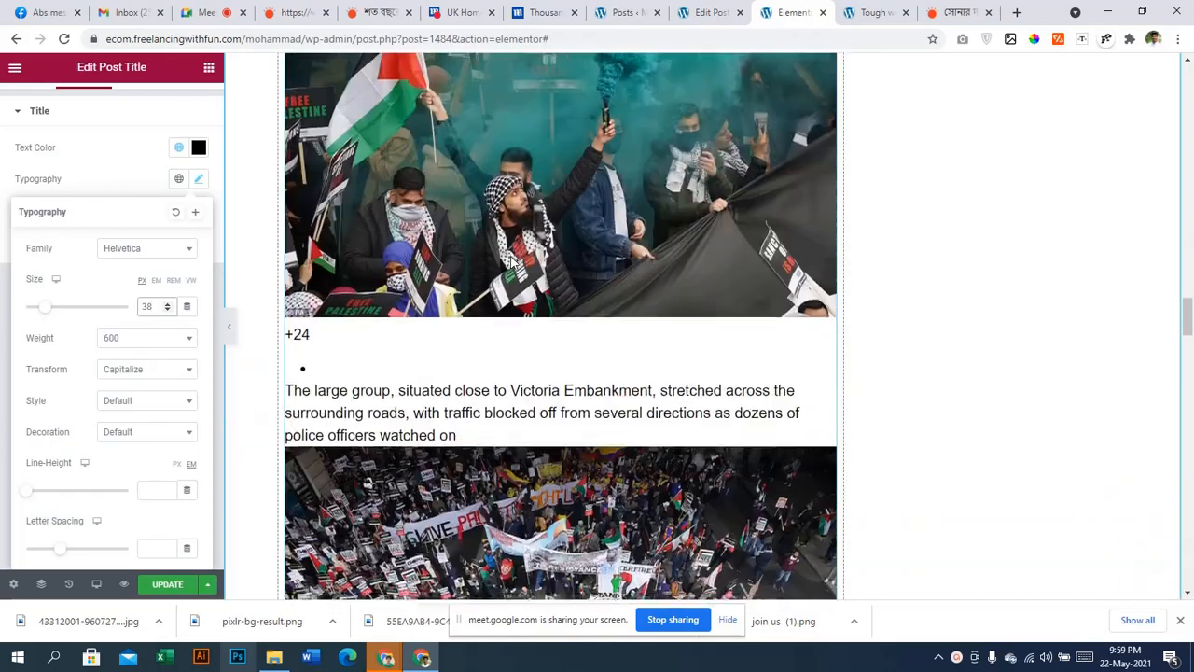
scroll(924, 301, "up", 15)
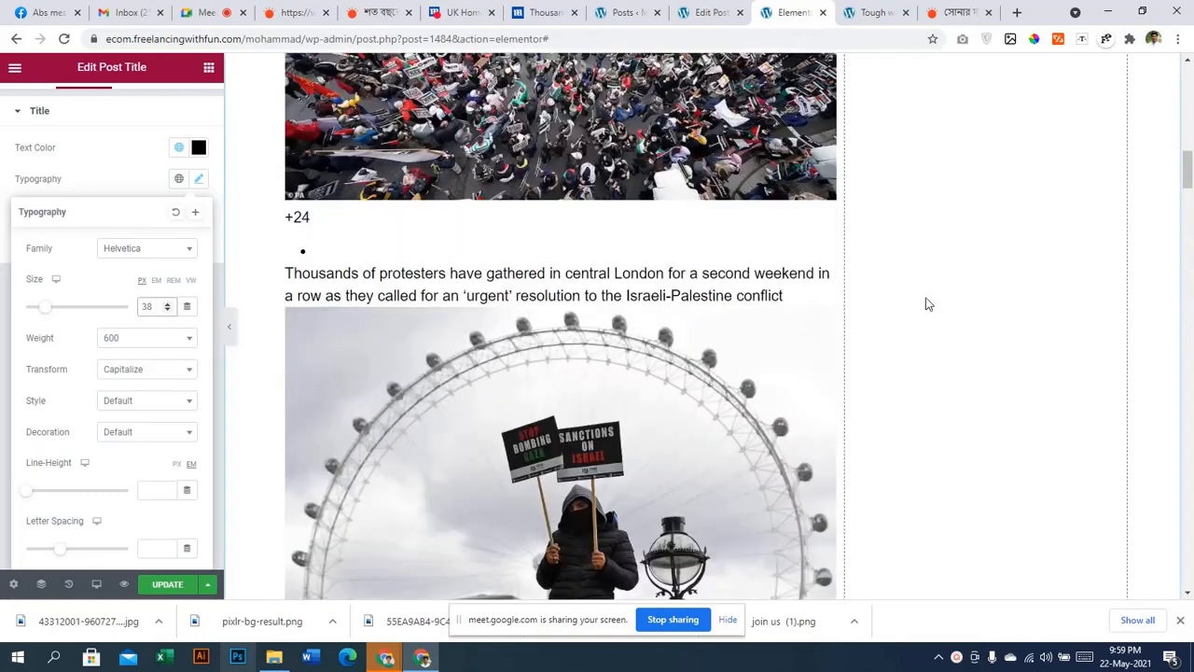
scroll(975, 322, "up", 2)
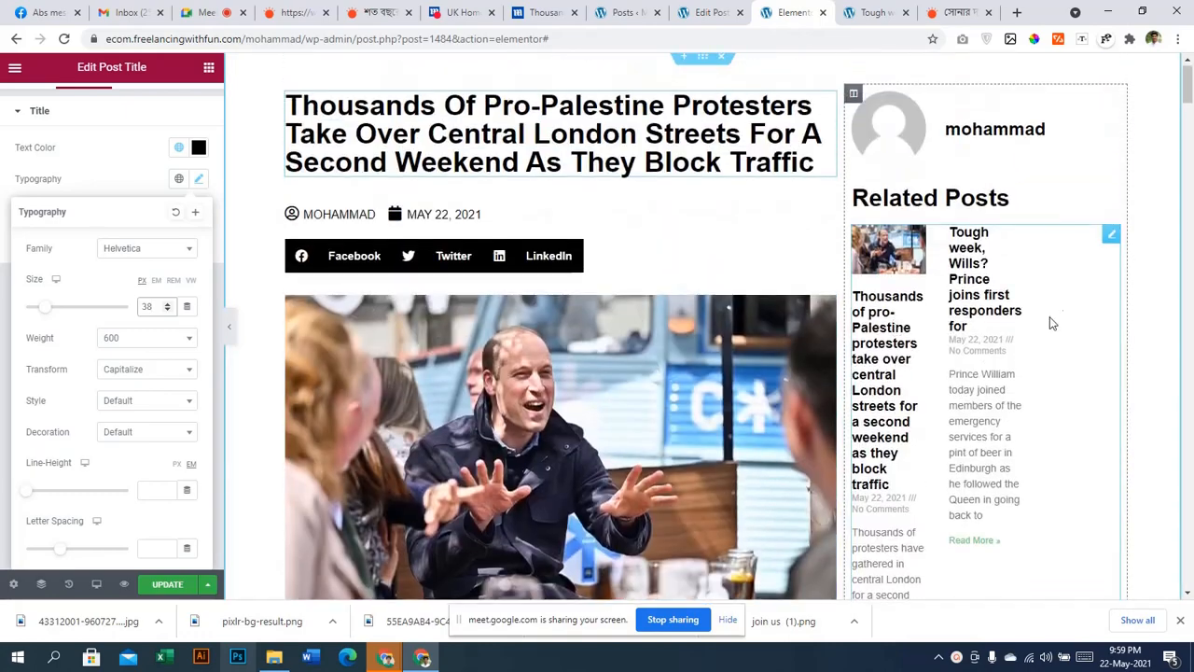
Shrink the Related Posts thumbnails to 83 and set their title size to 14
left_click(1026, 284)
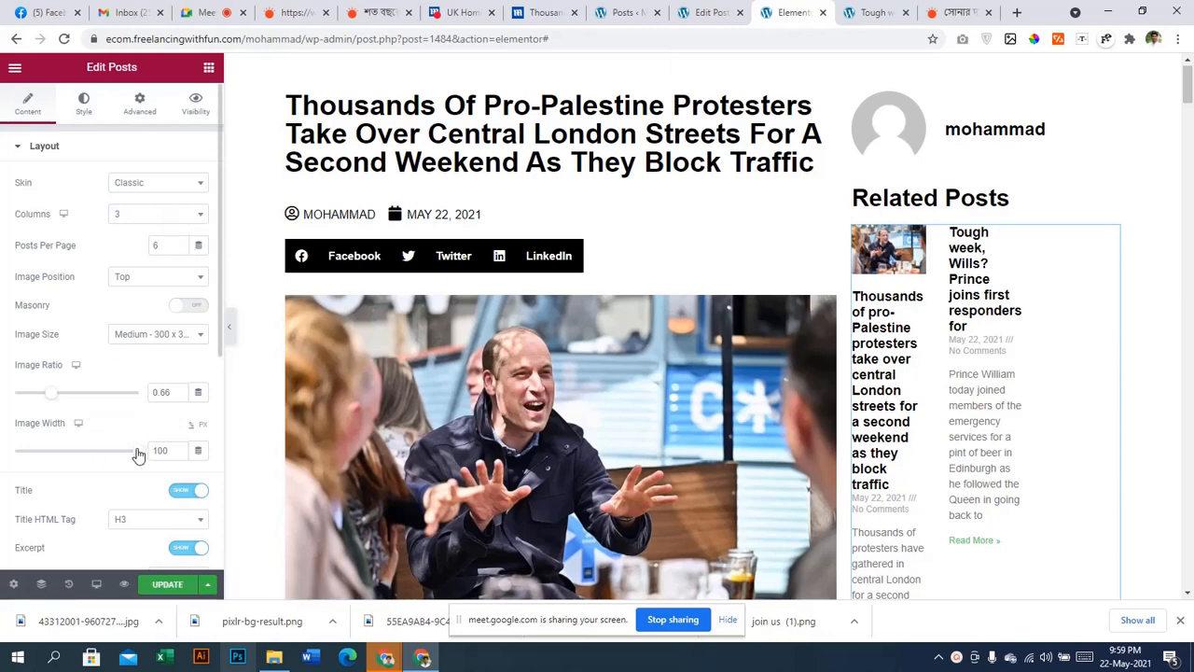
mouse_move(137, 454)
left_mouse_down()
mouse_move(96, 450)
mouse_move(119, 452)
left_mouse_up()
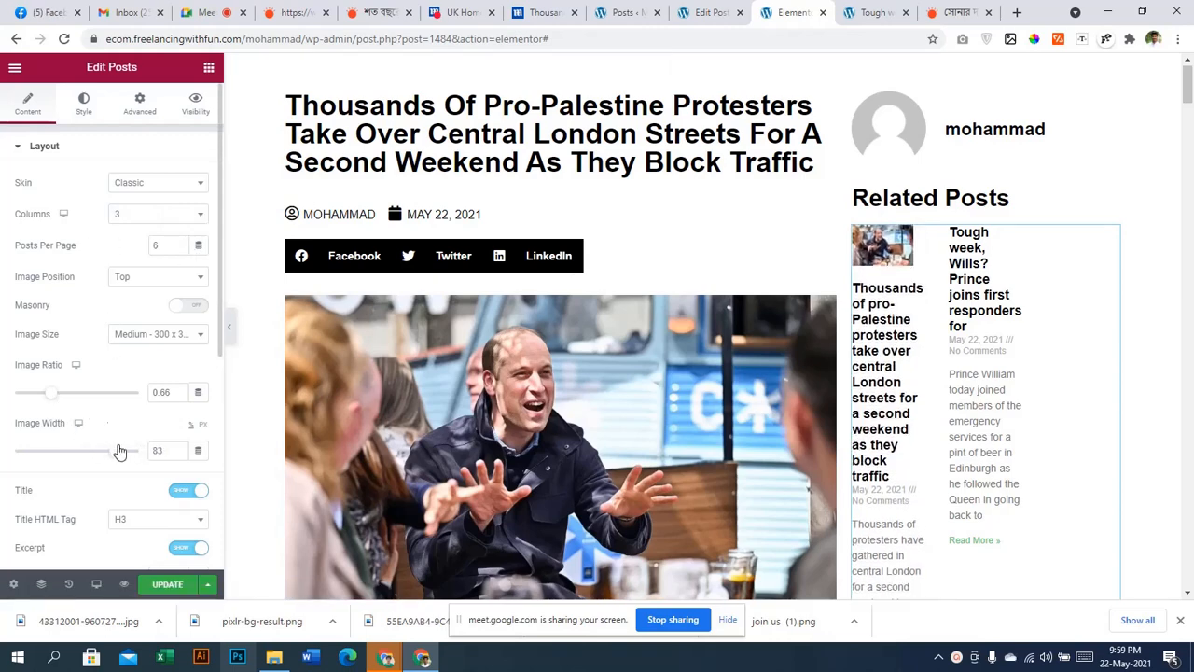
left_click(85, 108)
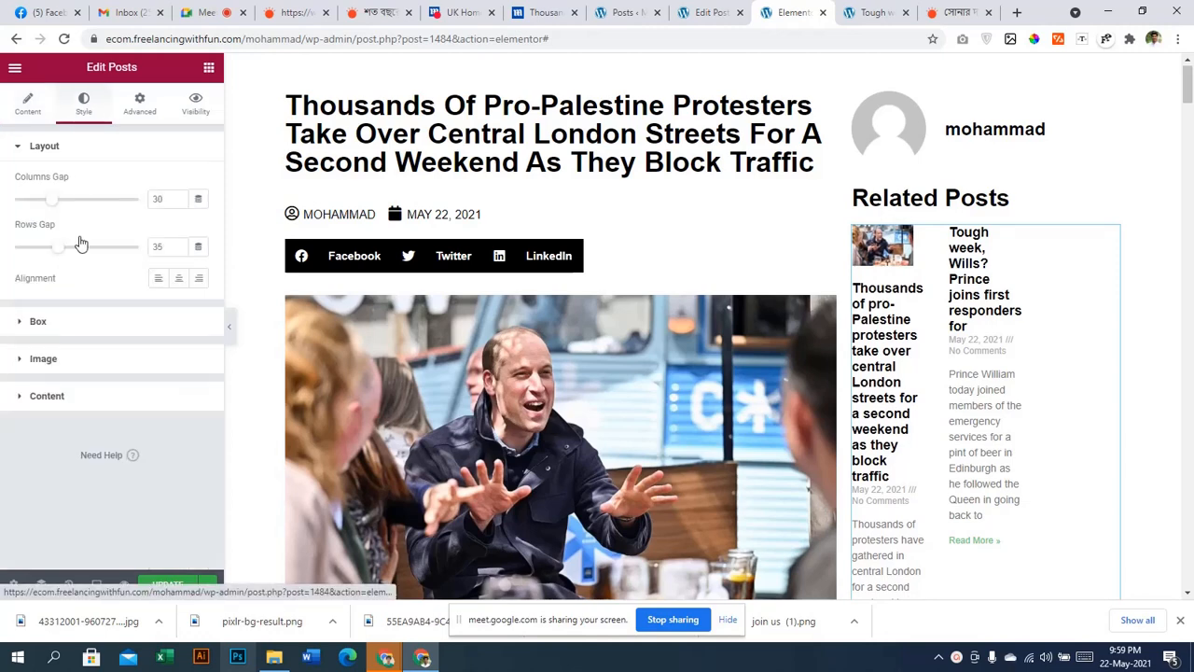
left_click(88, 398)
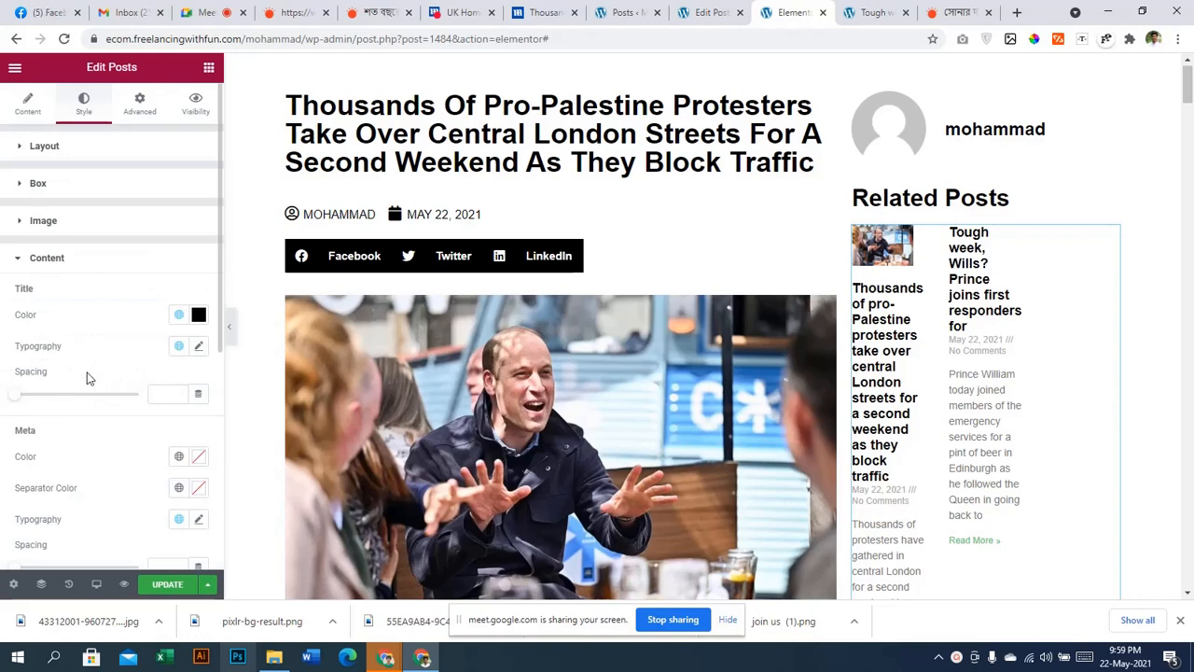
left_click(199, 347)
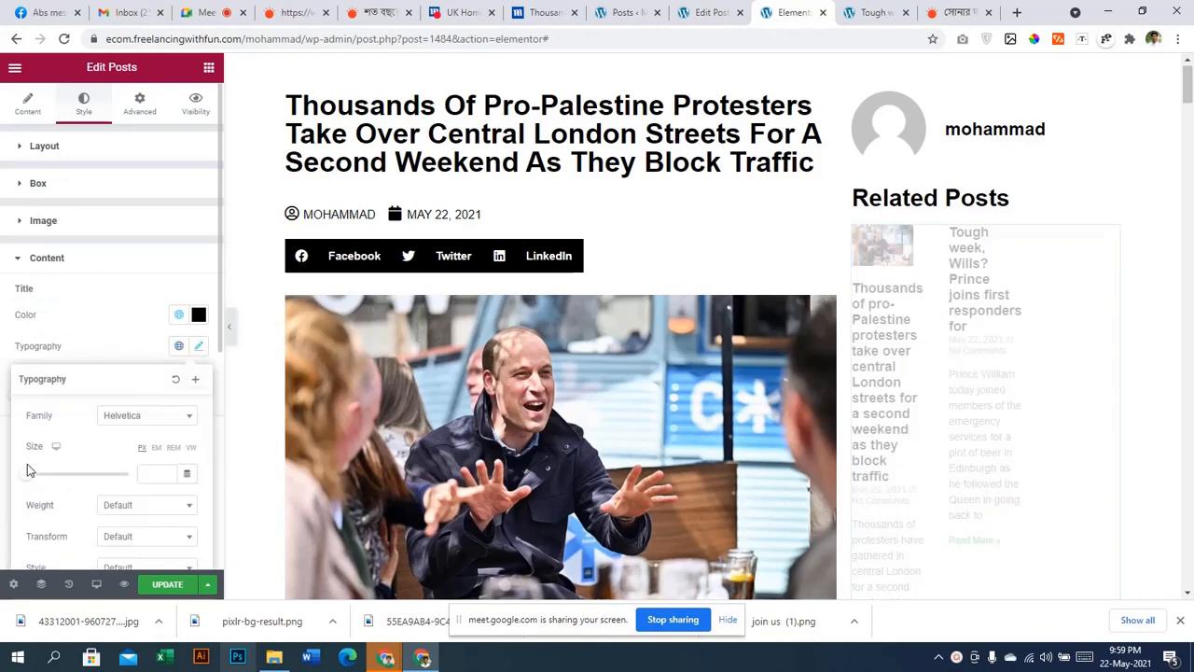
scroll(28, 470, "down", 1)
left_click_drag(24, 407, 33, 407)
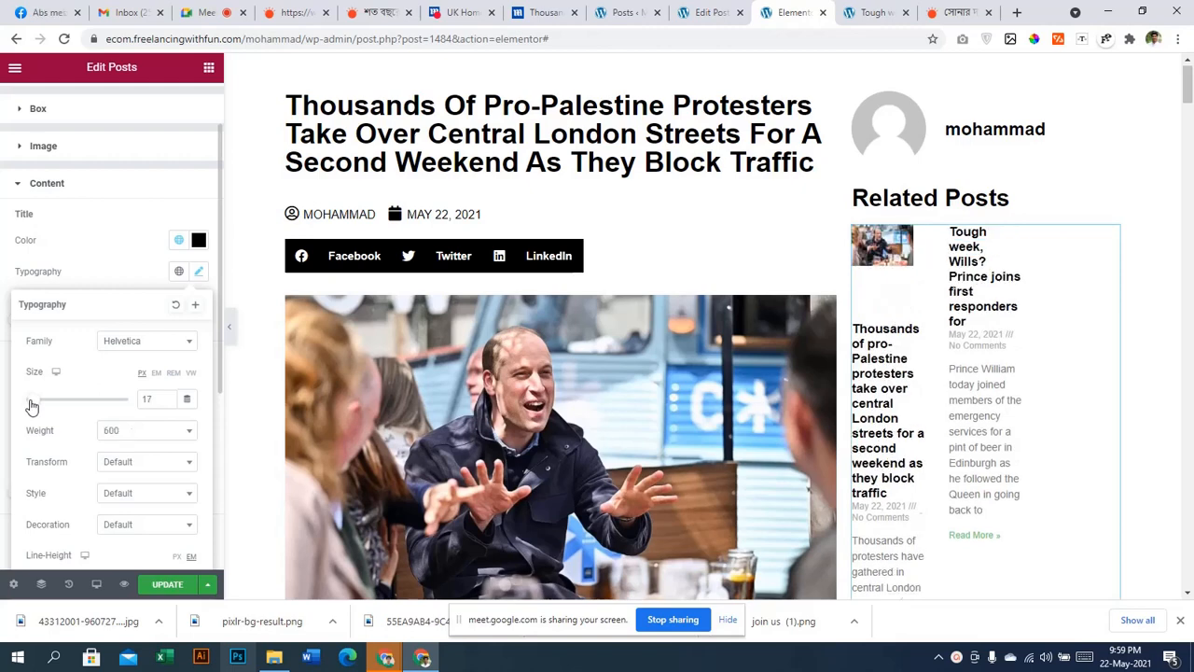
left_click(166, 403)
left_click(166, 403)
left_click(166, 403)
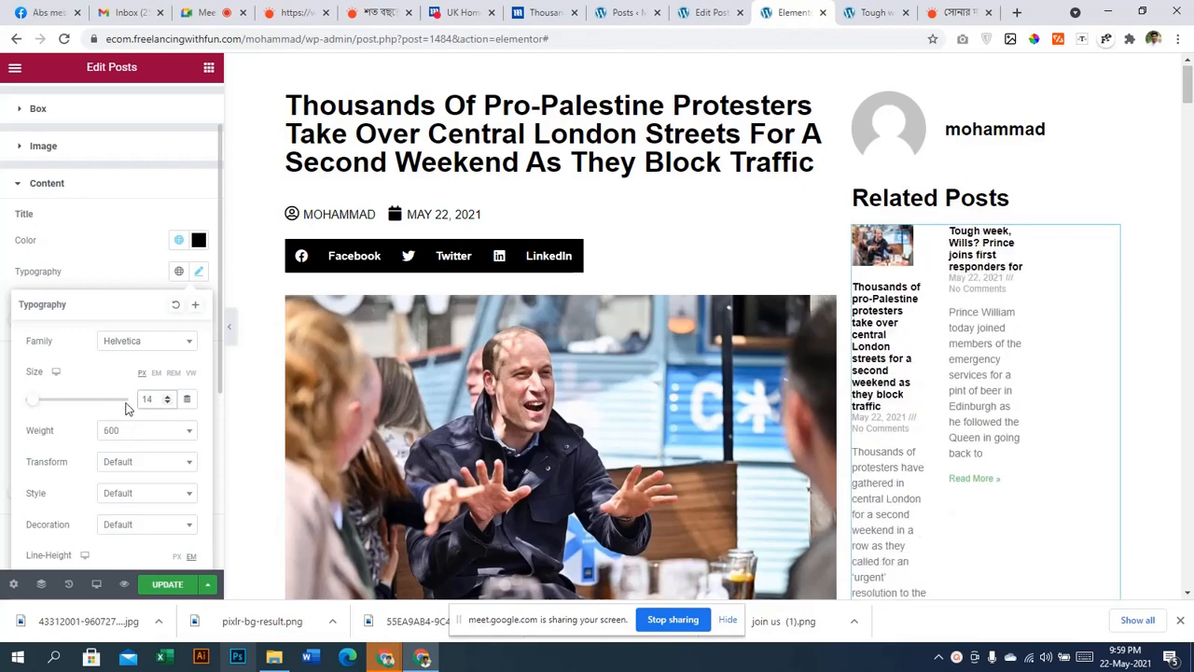
Set the related-post title weight to 600 and save the template with Update
left_click(136, 440)
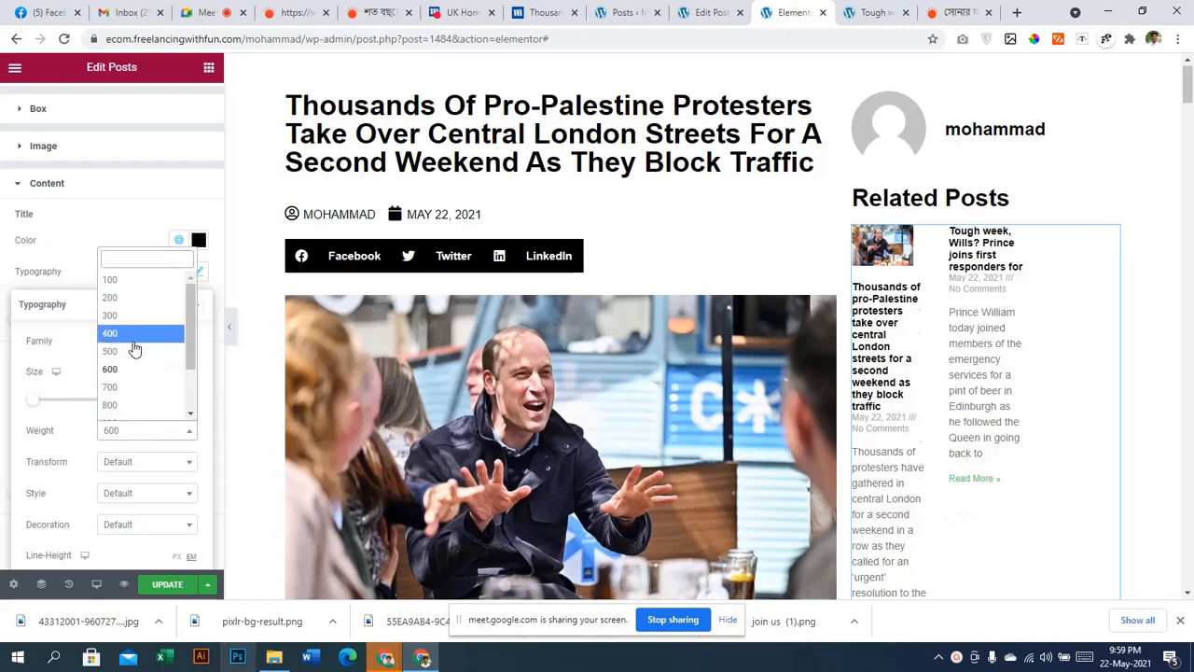
left_click(135, 347)
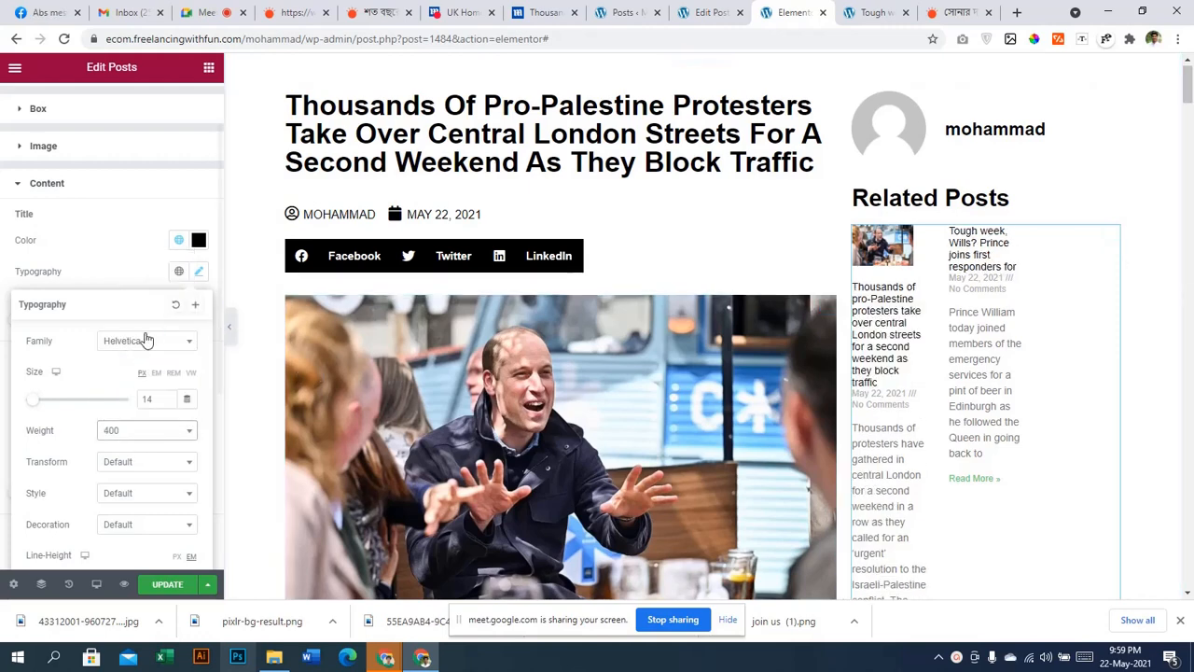
left_click(124, 432)
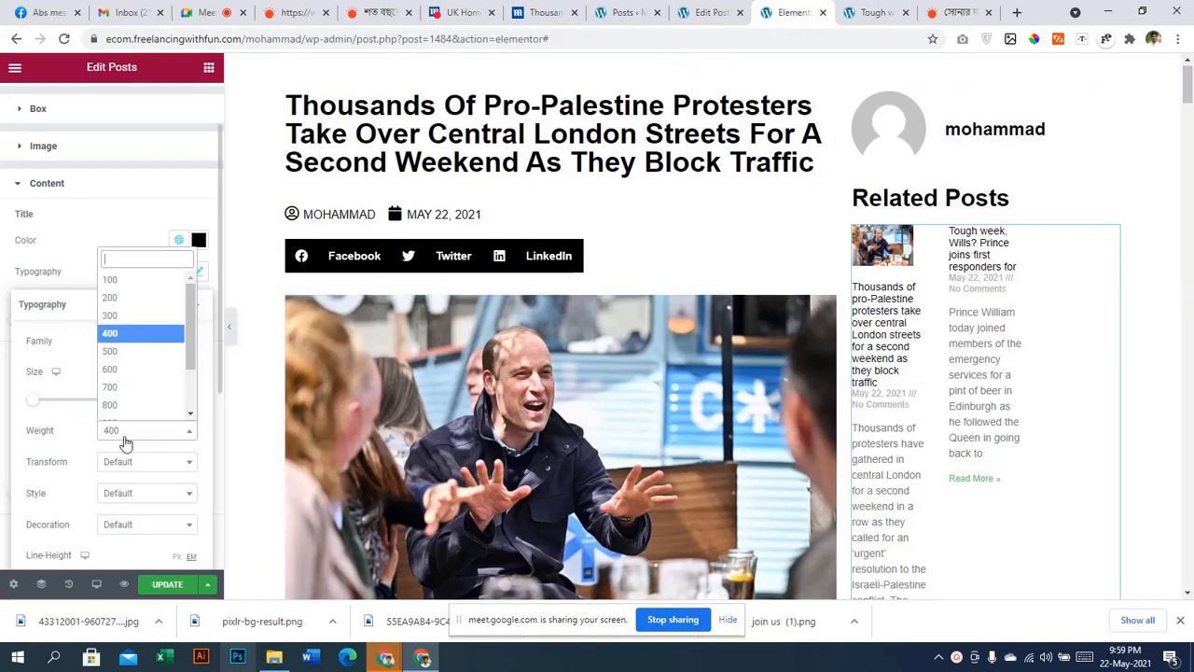
left_click(115, 360)
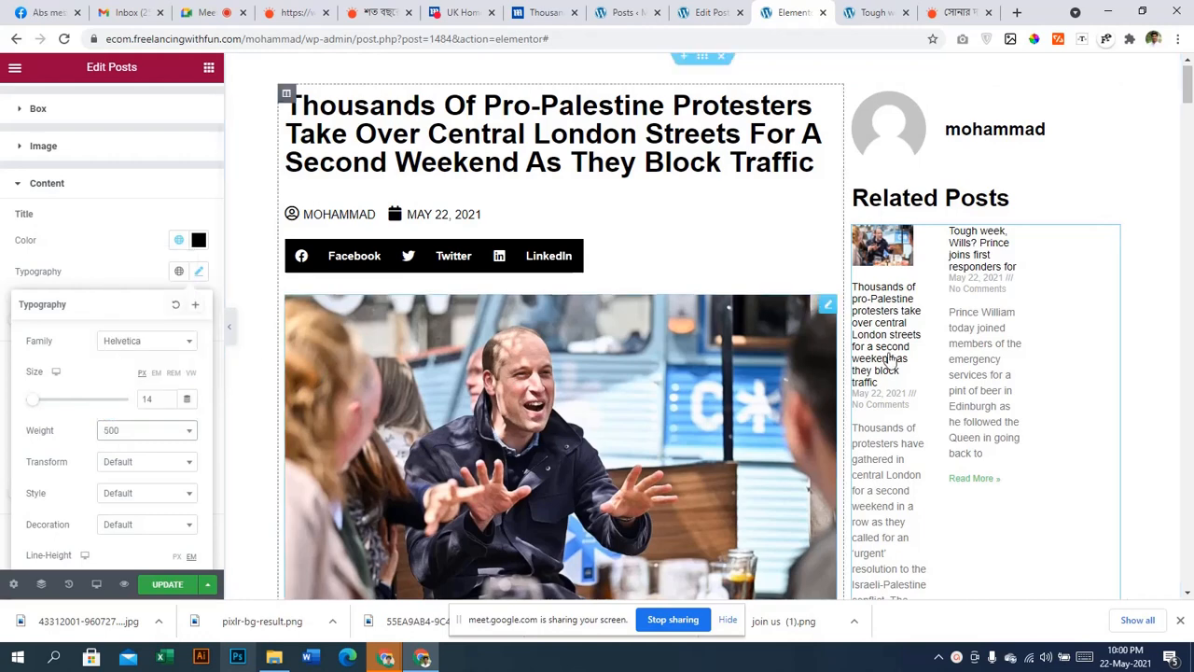
left_click(152, 435)
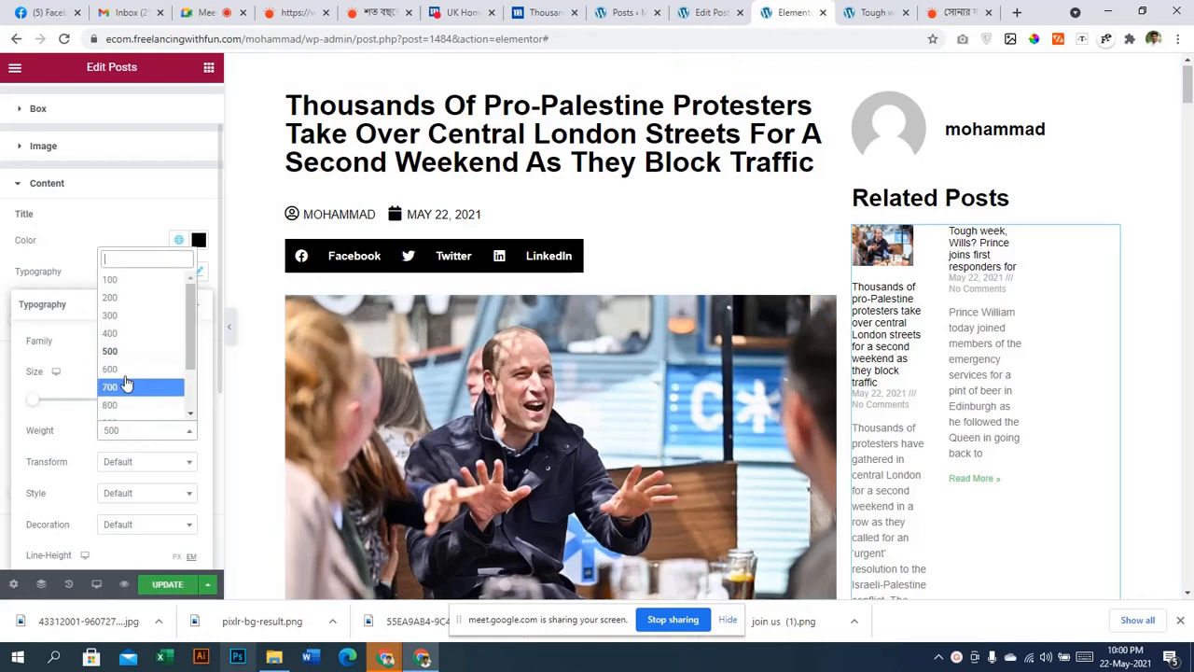
left_click(123, 377)
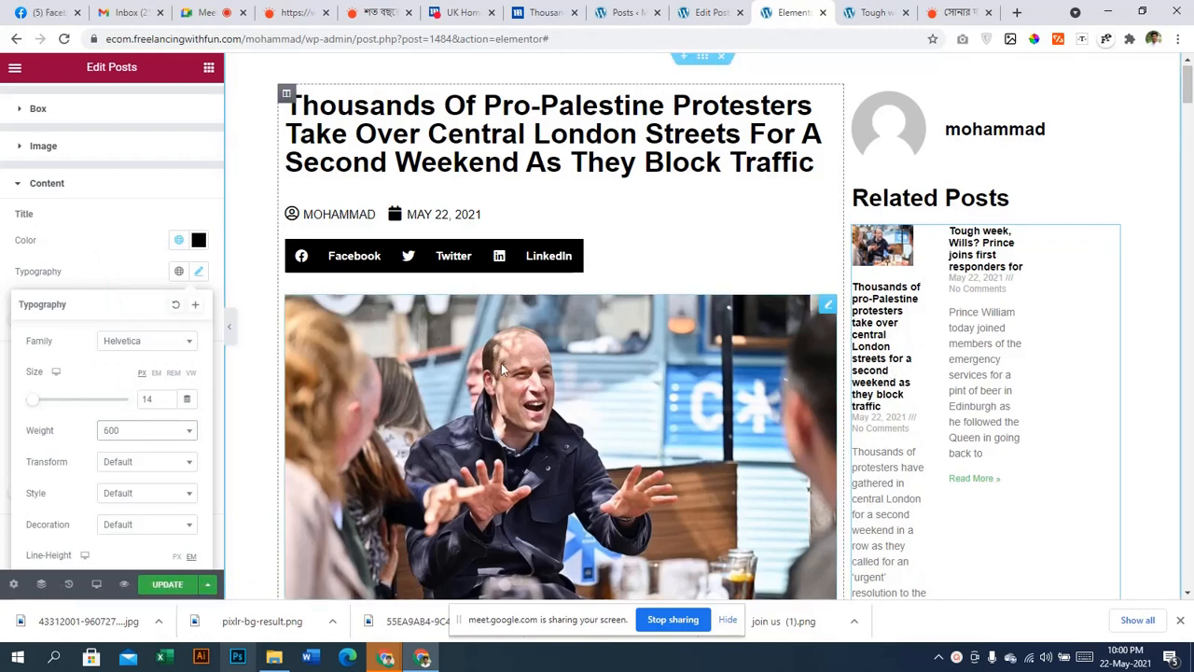
scroll(985, 410, "down", 1)
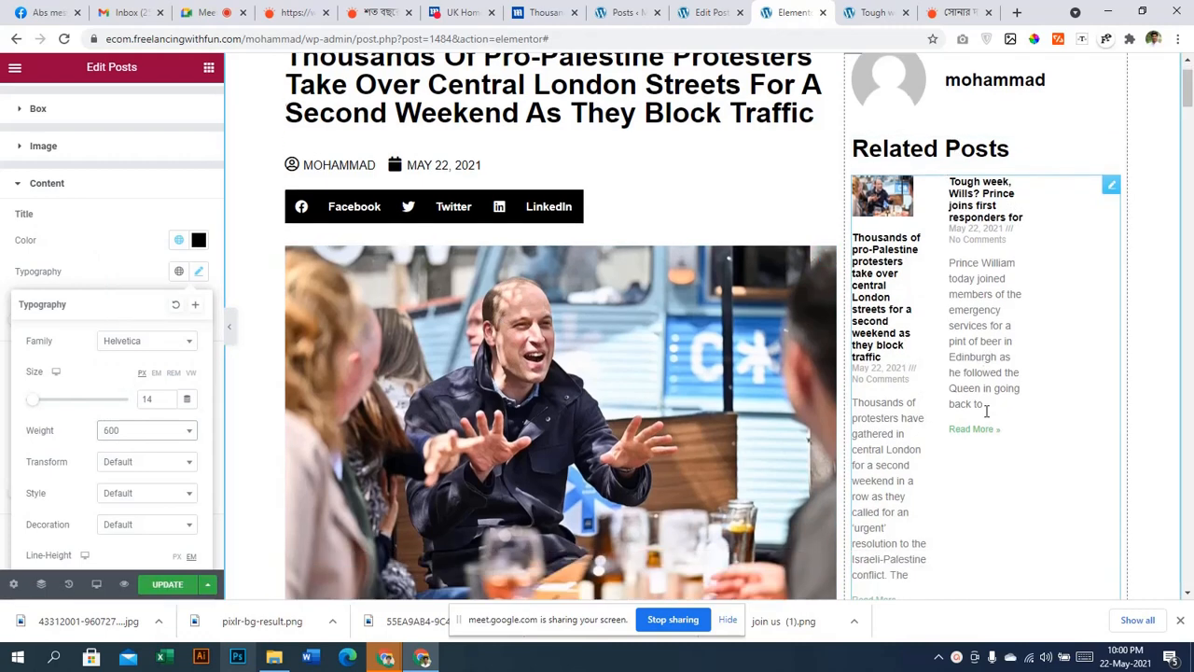
scroll(986, 411, "down", 15)
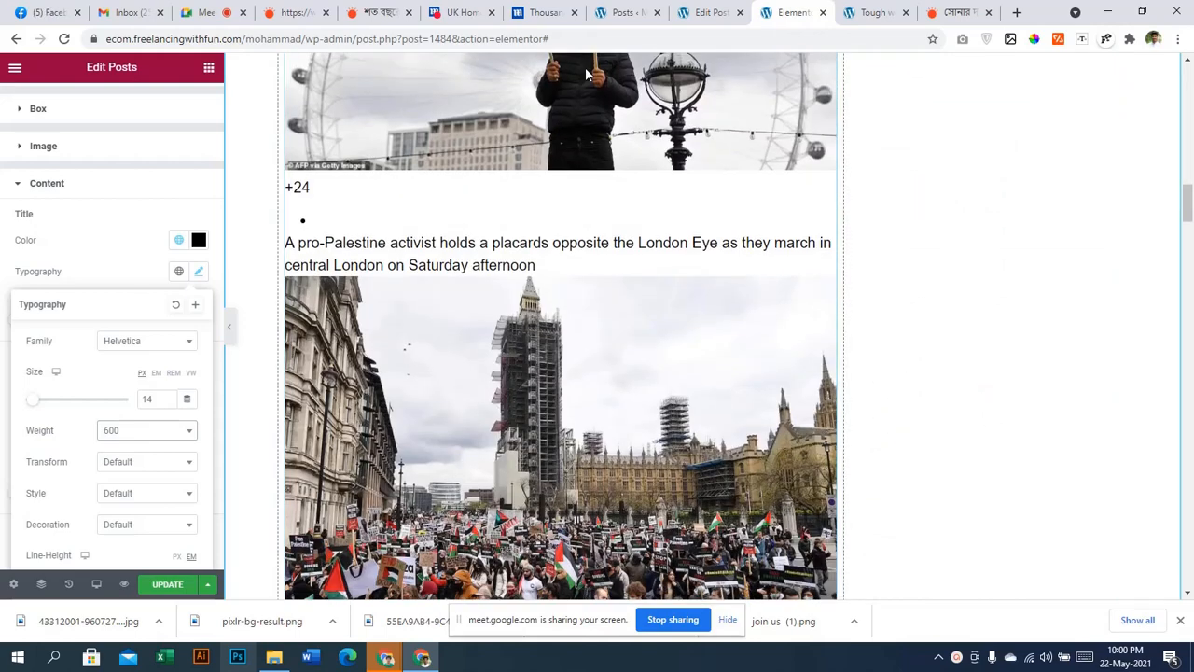
left_click(168, 584)
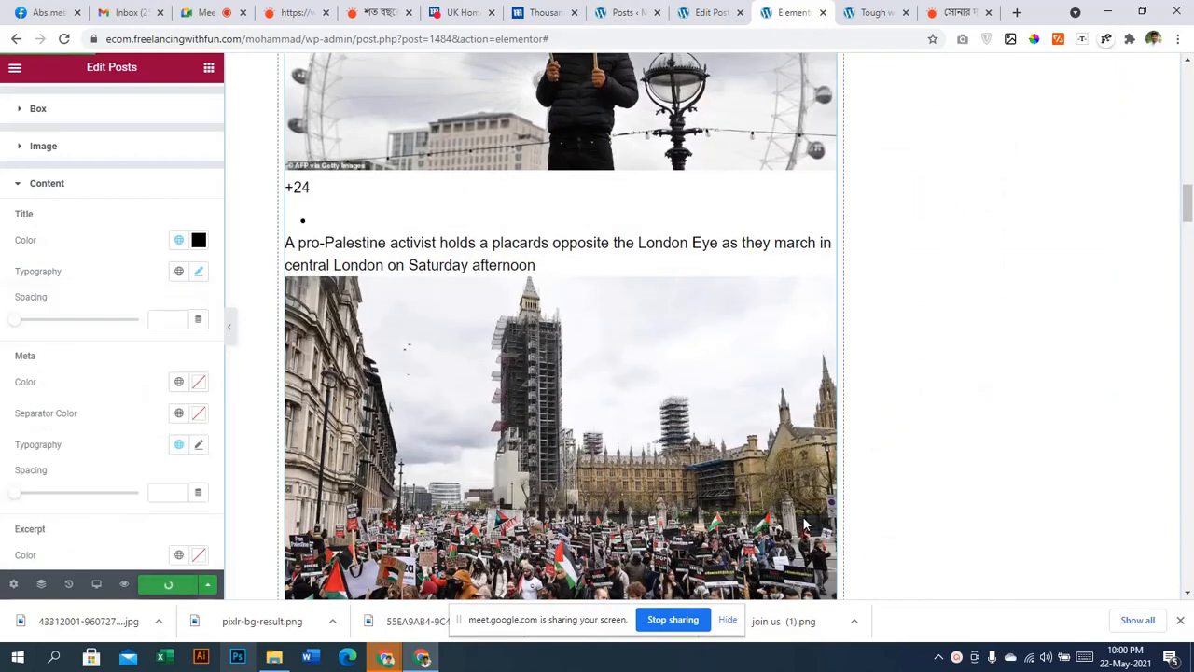
Look over the open browser tabs and return to the Posts list
left_click(625, 12)
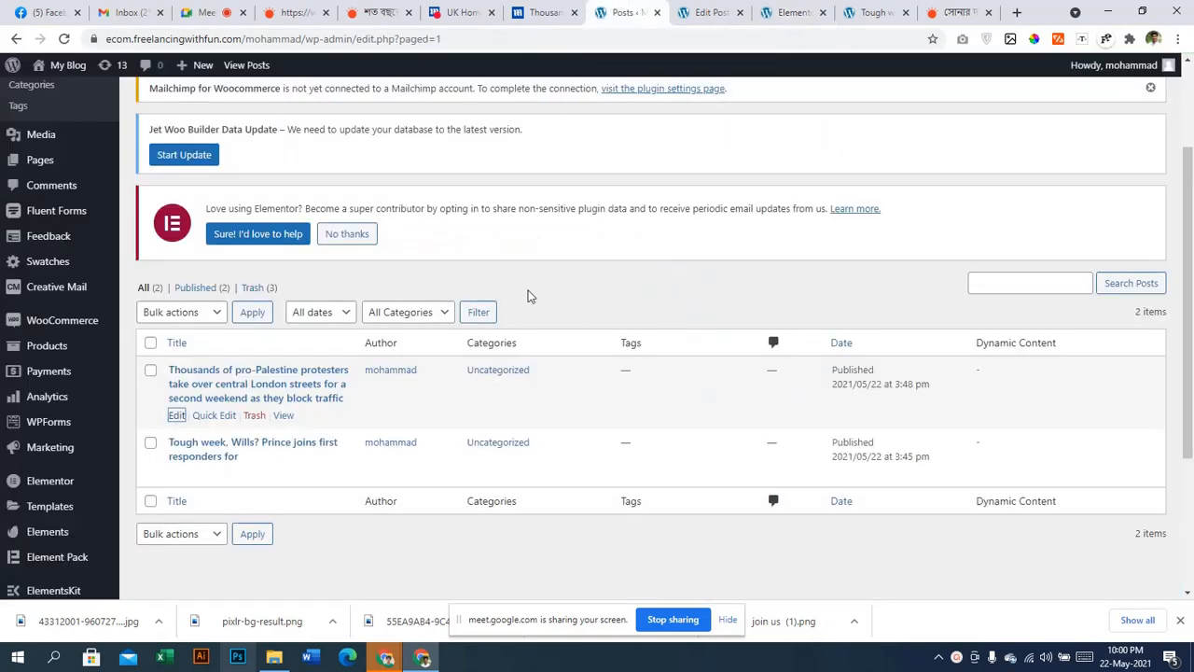
left_click(709, 13)
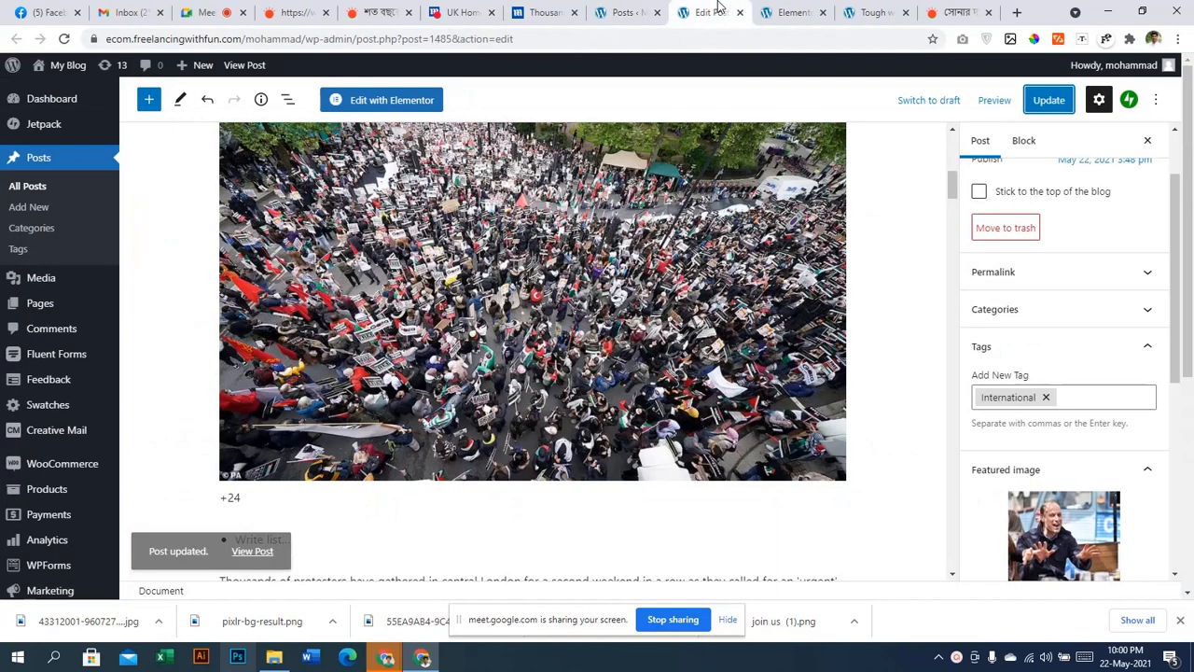
left_click(791, 12)
left_click(874, 13)
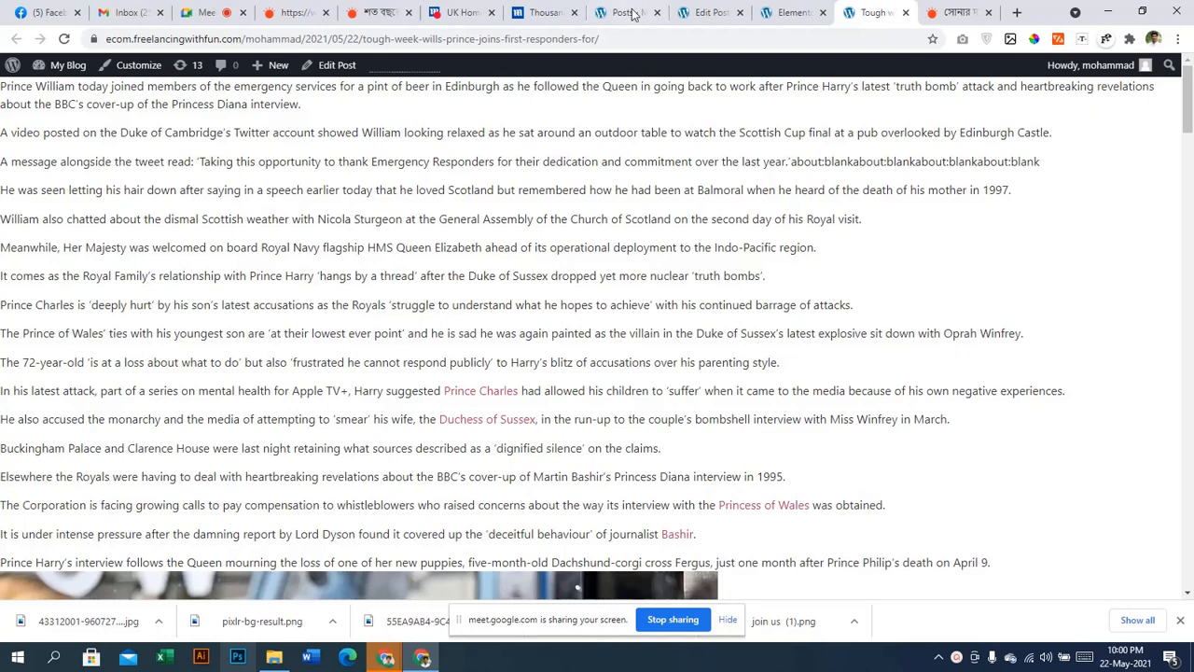
left_click(629, 12)
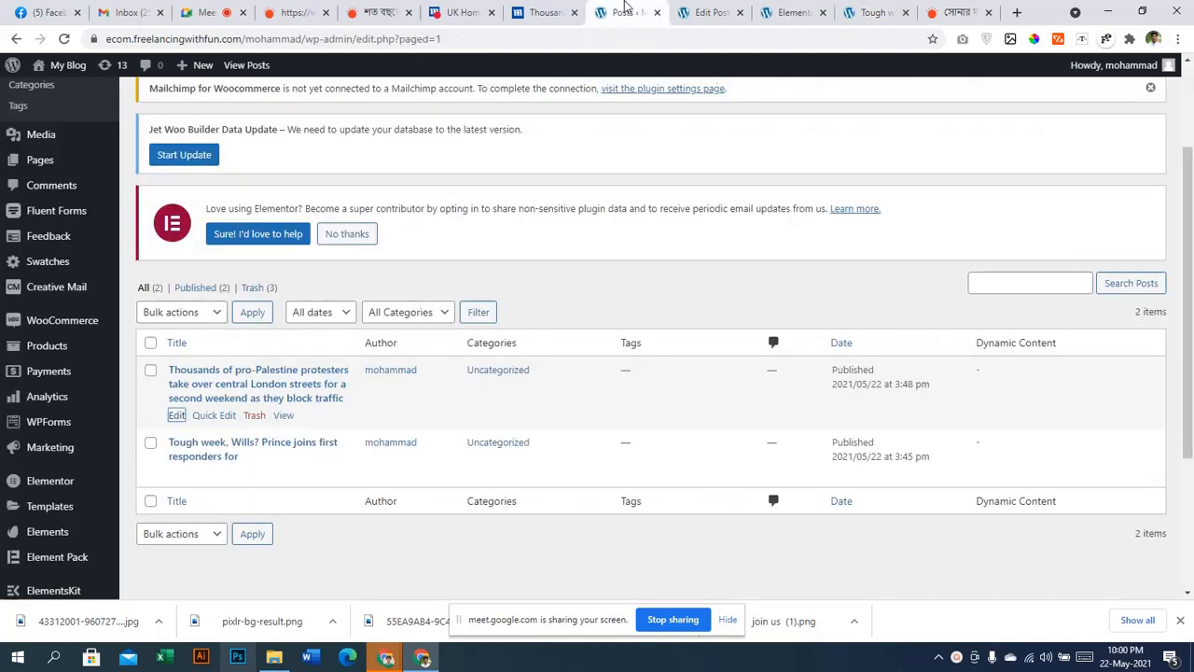
Open the protest post's live page in a new tab, scroll it, and return to Posts
right_click(282, 417)
left_click(317, 428)
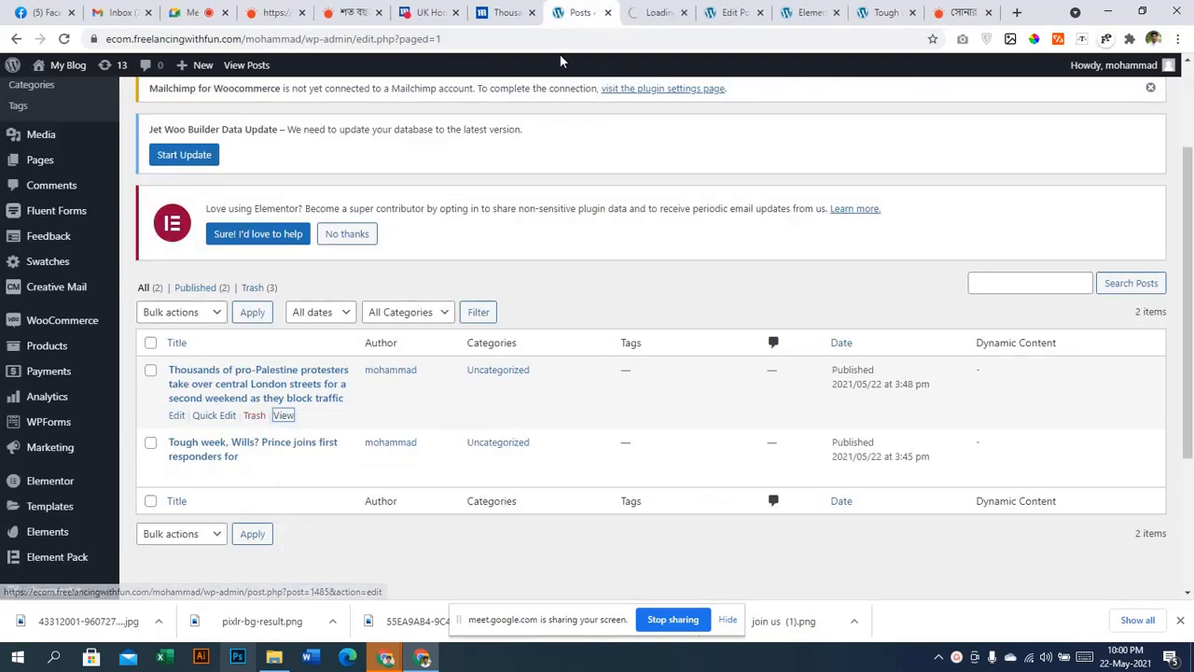
left_click(656, 15)
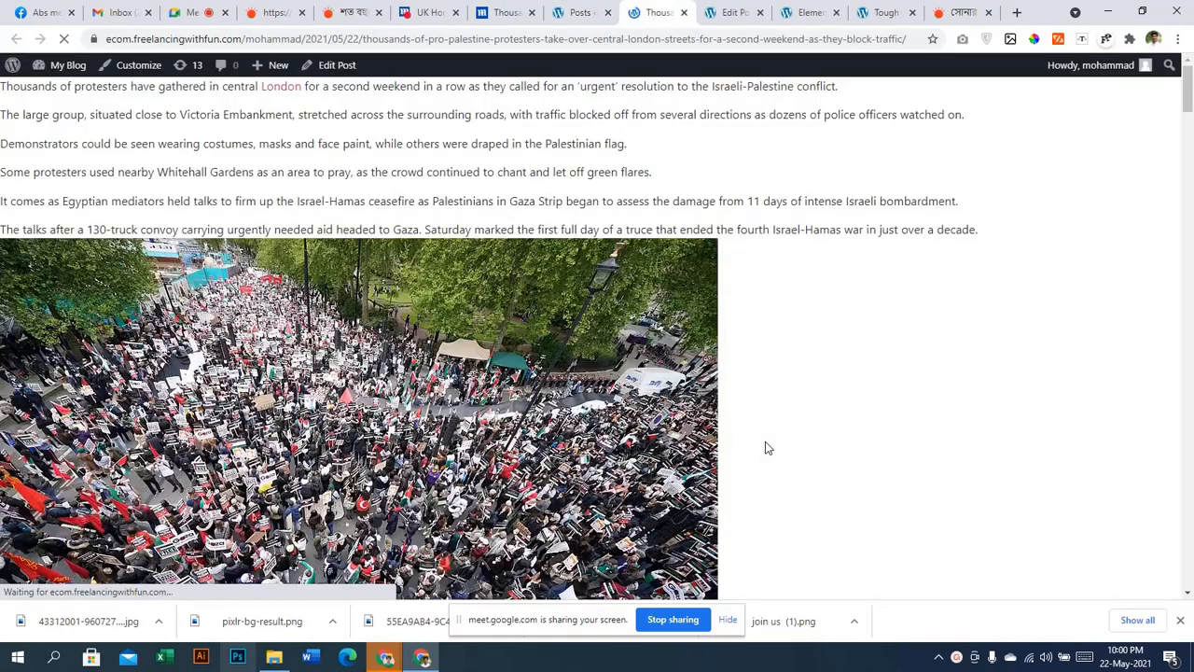
scroll(765, 448, "down", 15)
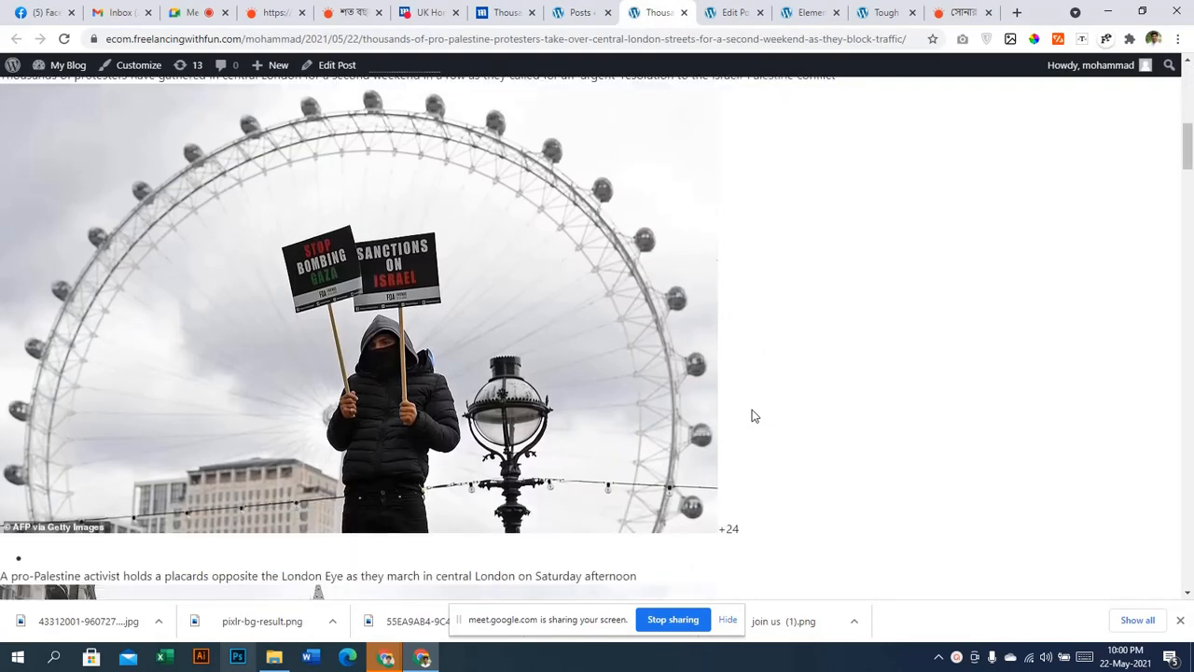
scroll(757, 411, "down", 15)
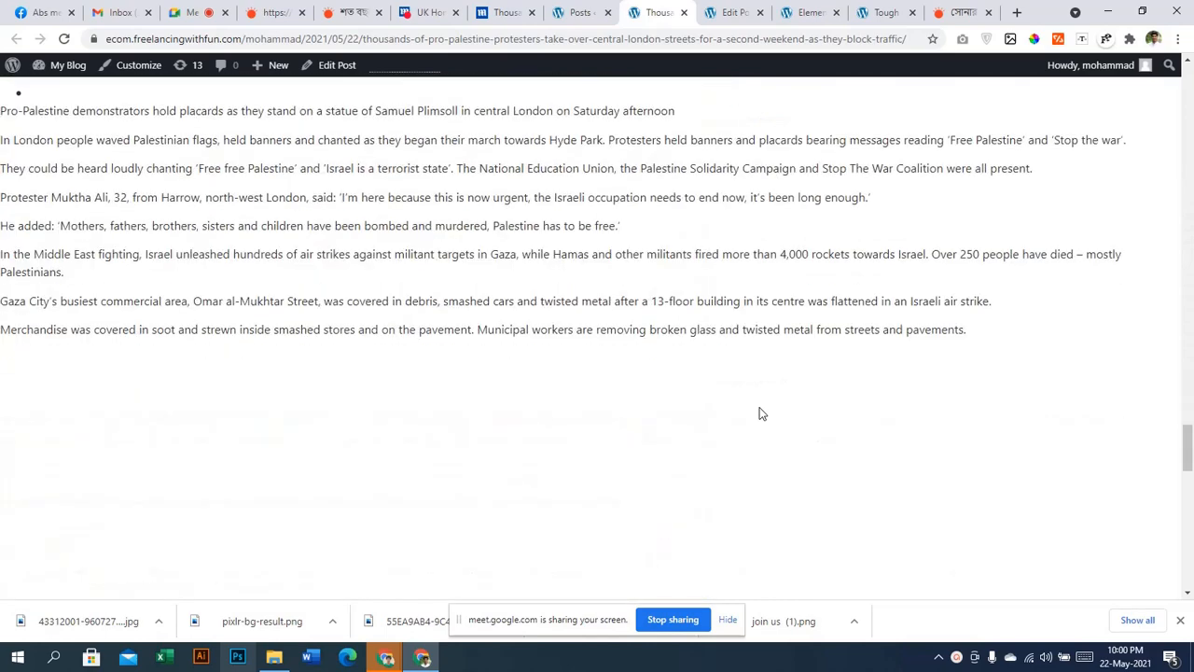
scroll(760, 413, "down", 5)
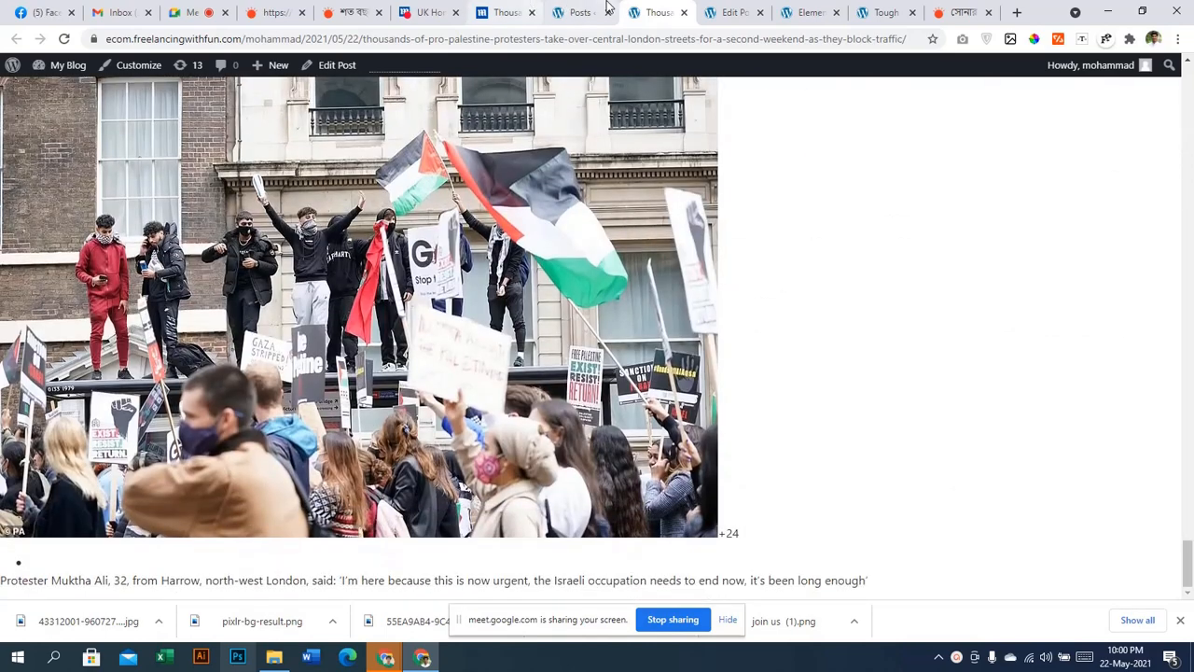
left_click(578, 12)
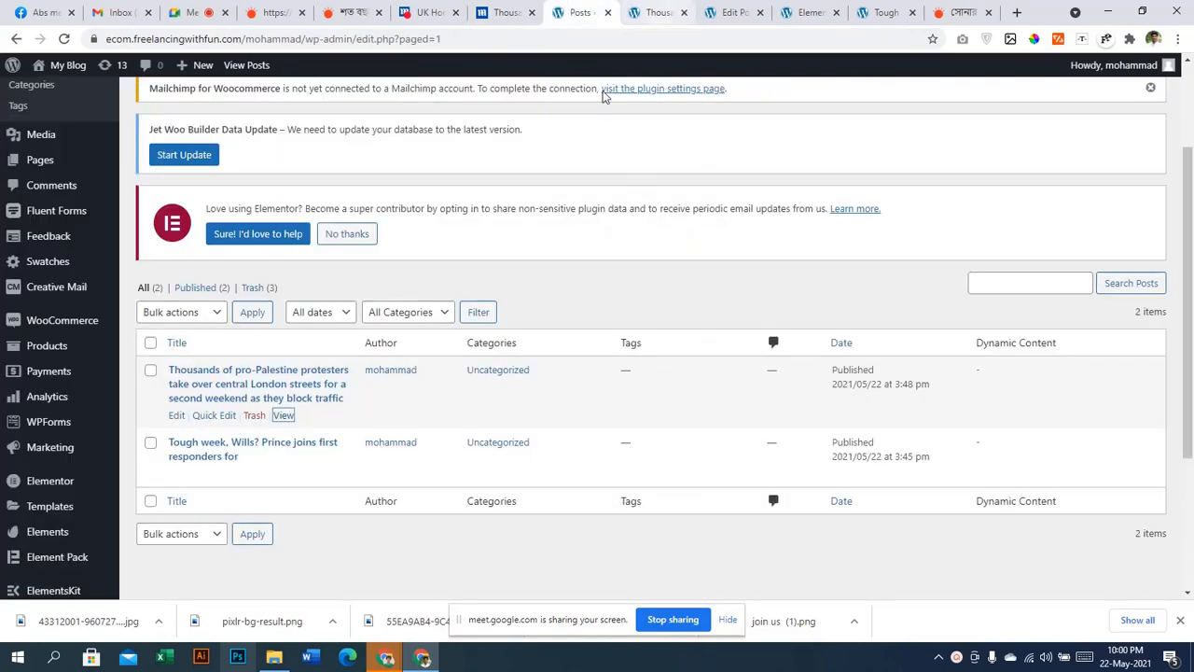
right_click(180, 415)
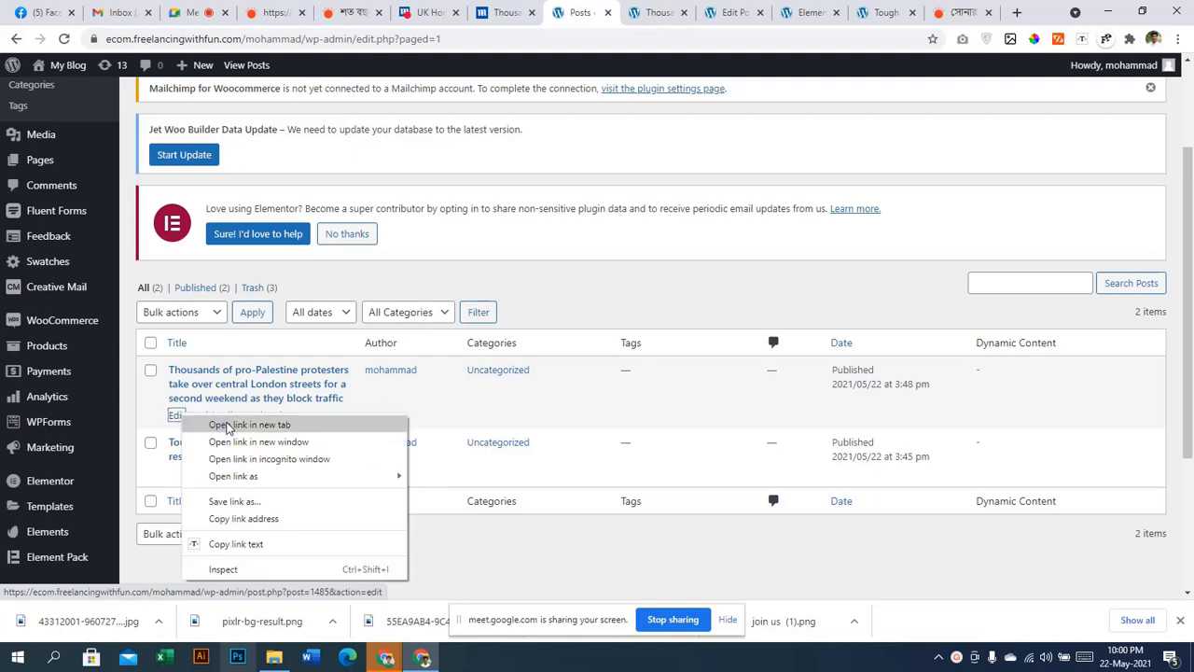
In a new editor tab, set the protest post's template to Default template and update
left_click(248, 425)
left_click(690, 9)
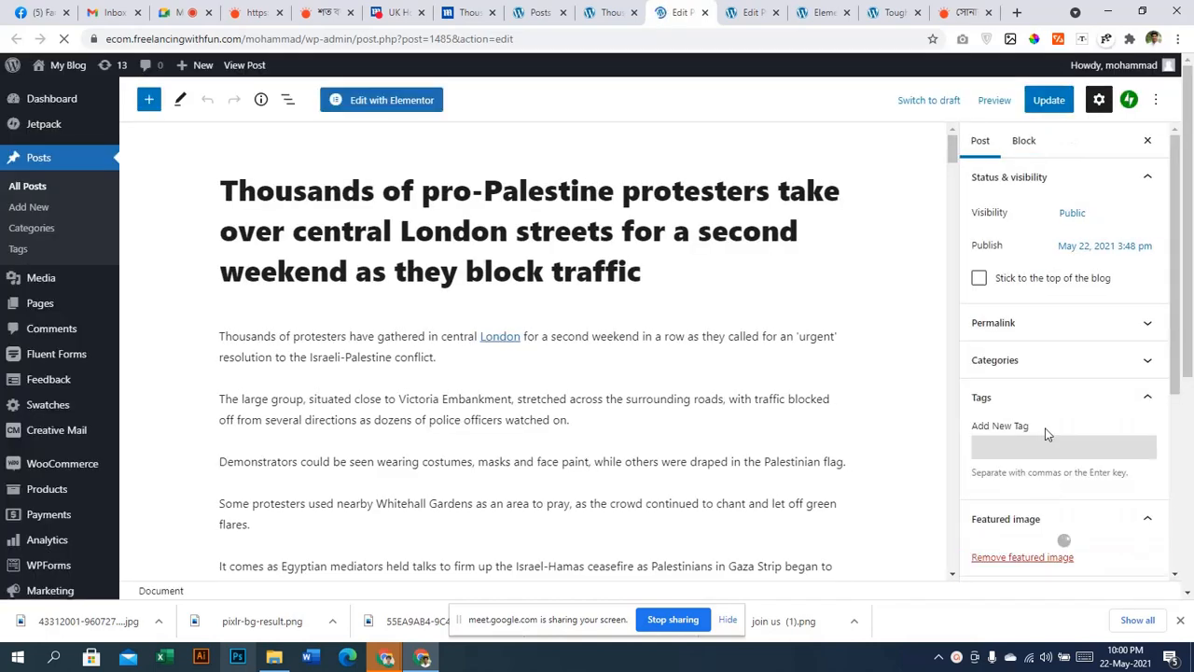
scroll(1047, 434, "down", 3)
left_click(1042, 497)
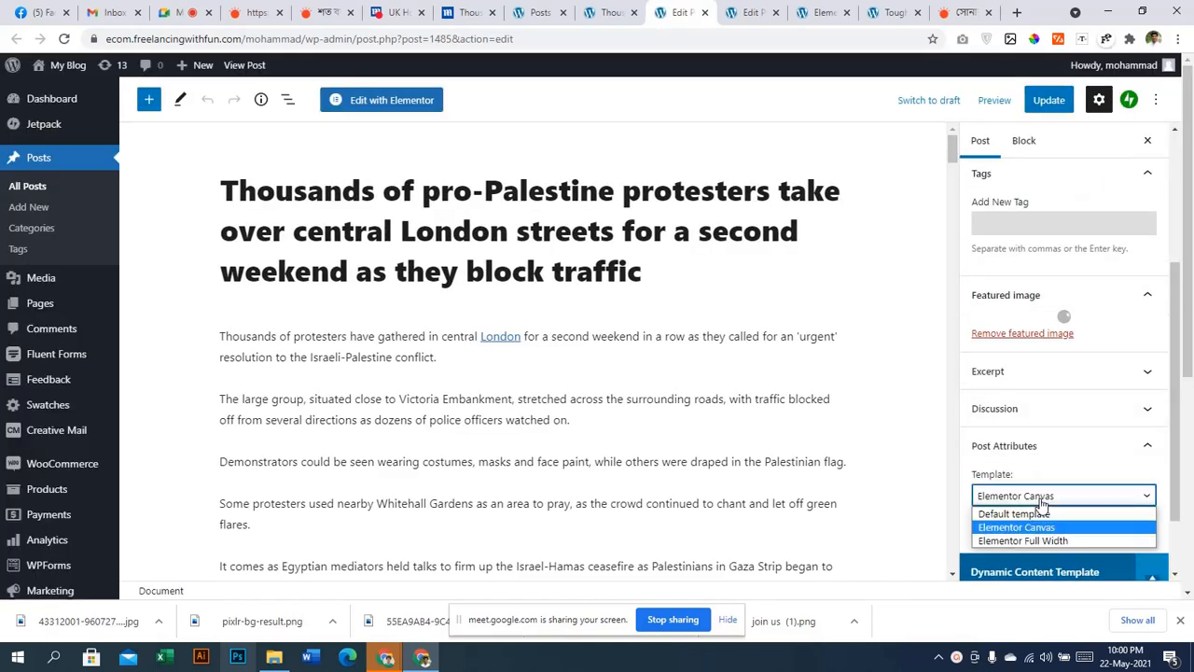
left_click(1048, 515)
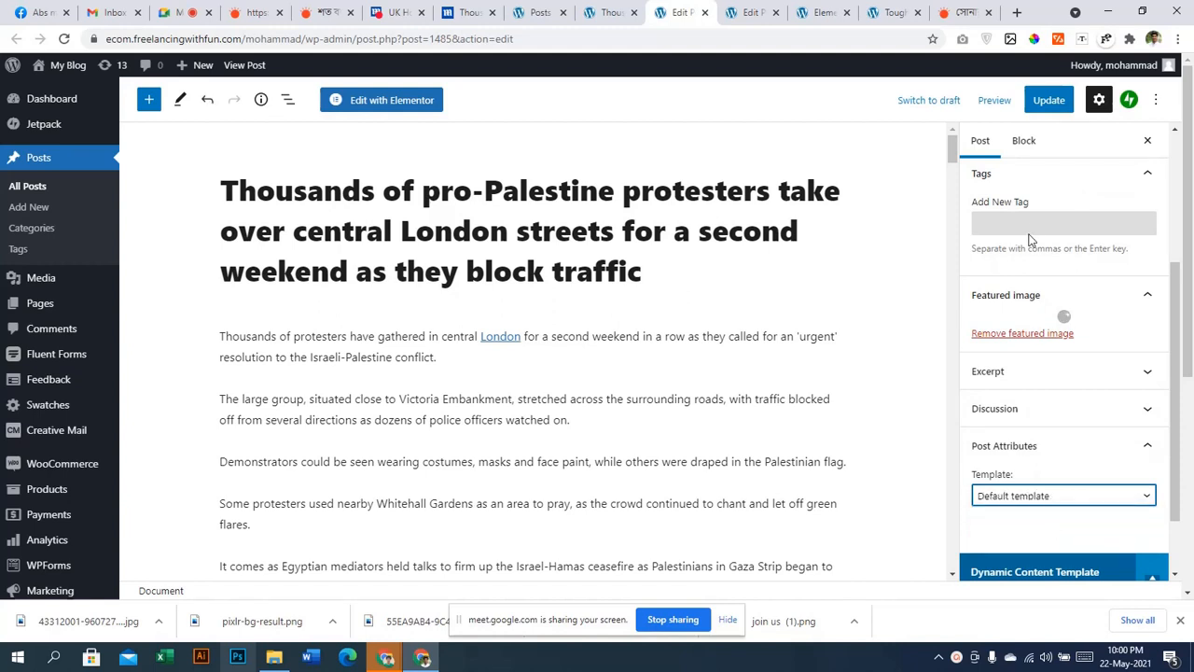
left_click(1049, 99)
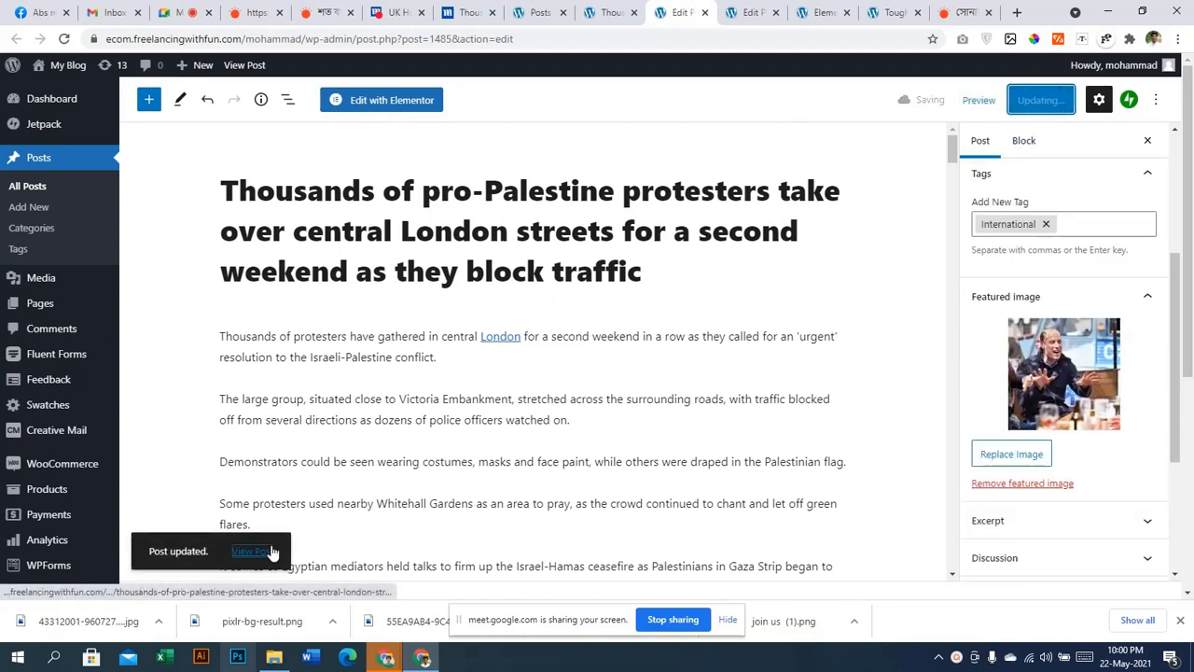
Open the updated live post in a new tab
right_click(271, 552)
left_click(322, 392)
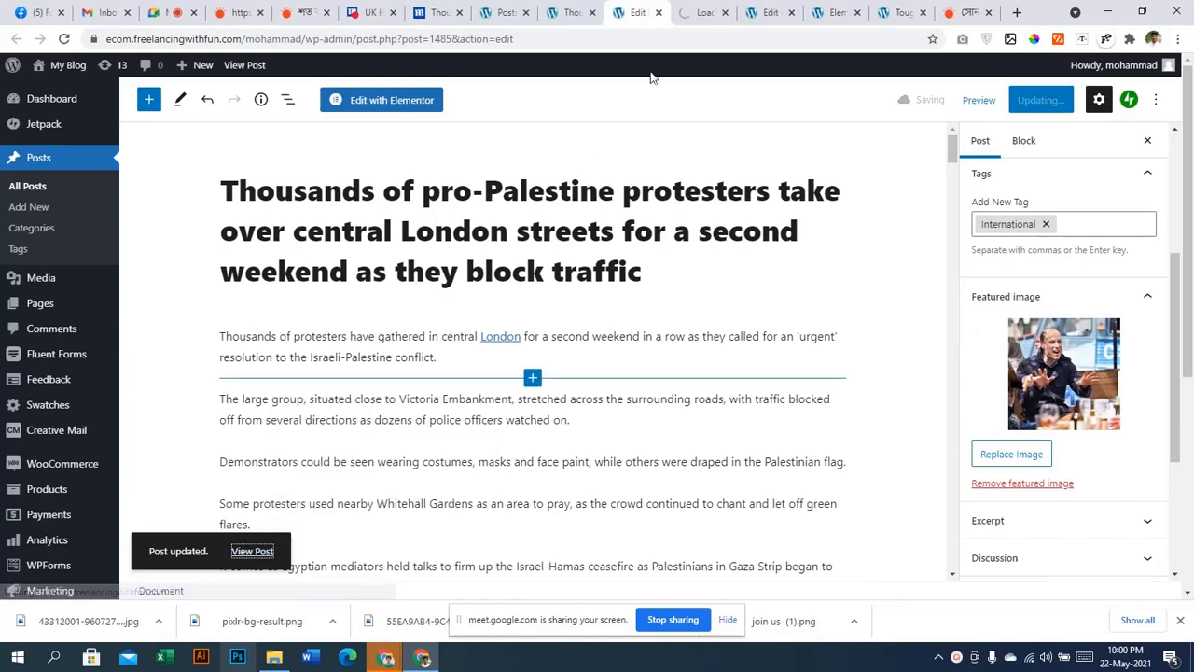
left_click(702, 12)
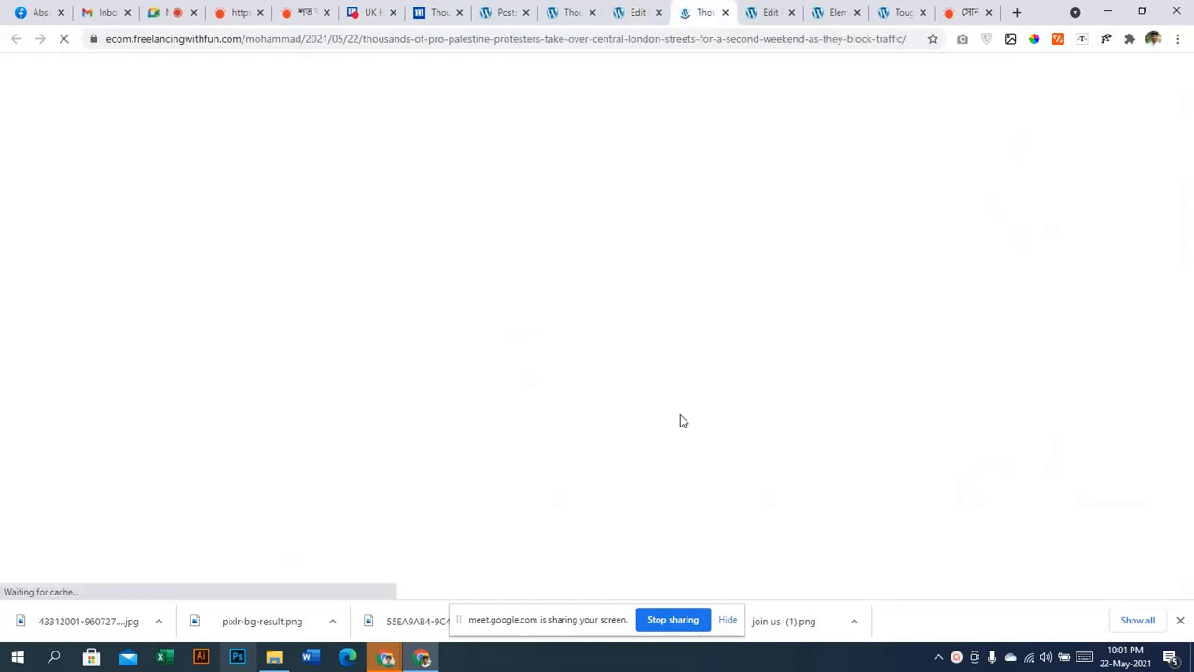
Scroll down through the live protest post and back up to the title
scroll(522, 411, "down", 2)
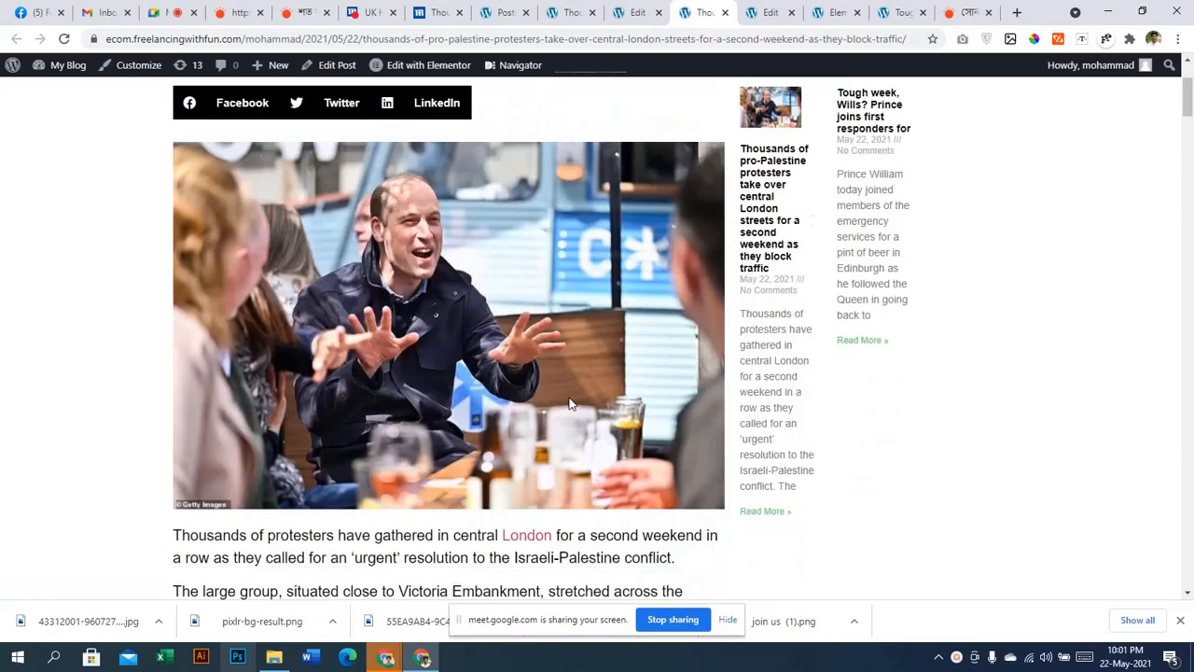
scroll(570, 362, "up", 2)
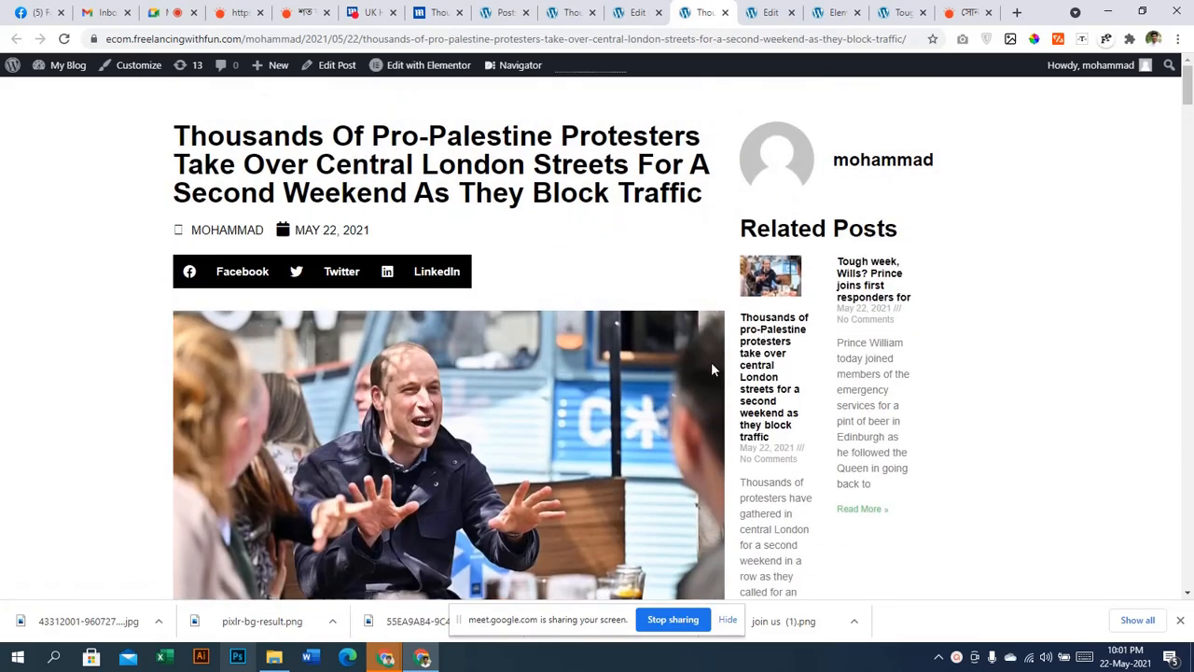
scroll(710, 368, "down", 14)
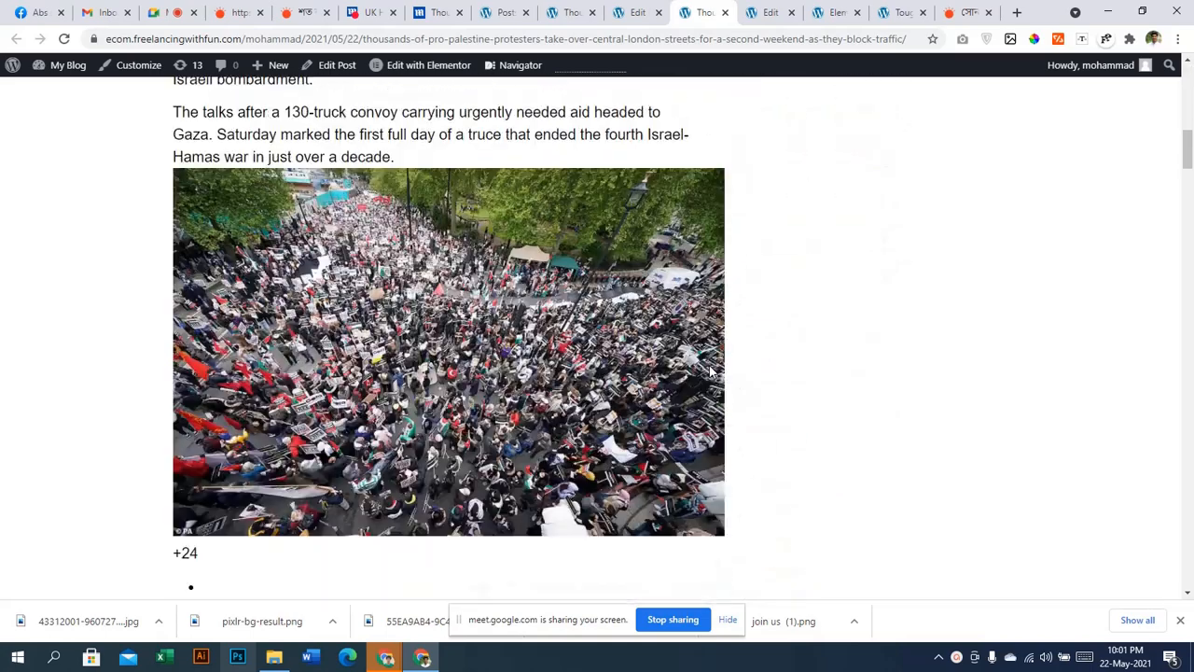
scroll(709, 371, "down", 20)
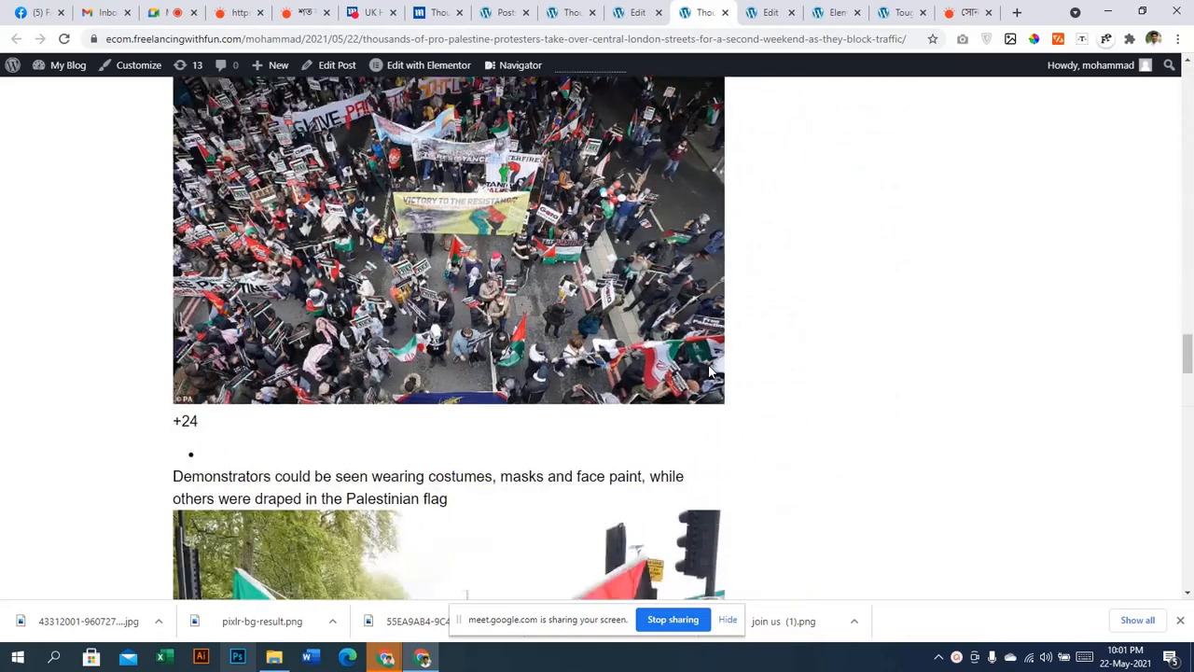
scroll(708, 371, "down", 6)
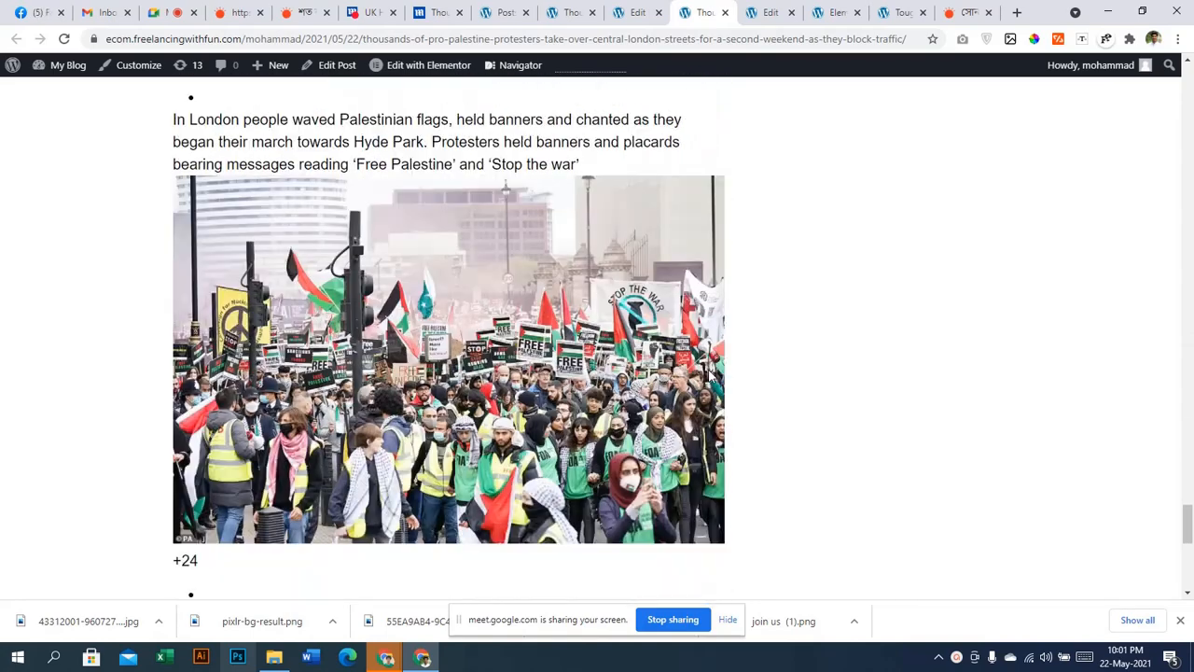
scroll(709, 373, "down", 5)
scroll(709, 375, "down", 2)
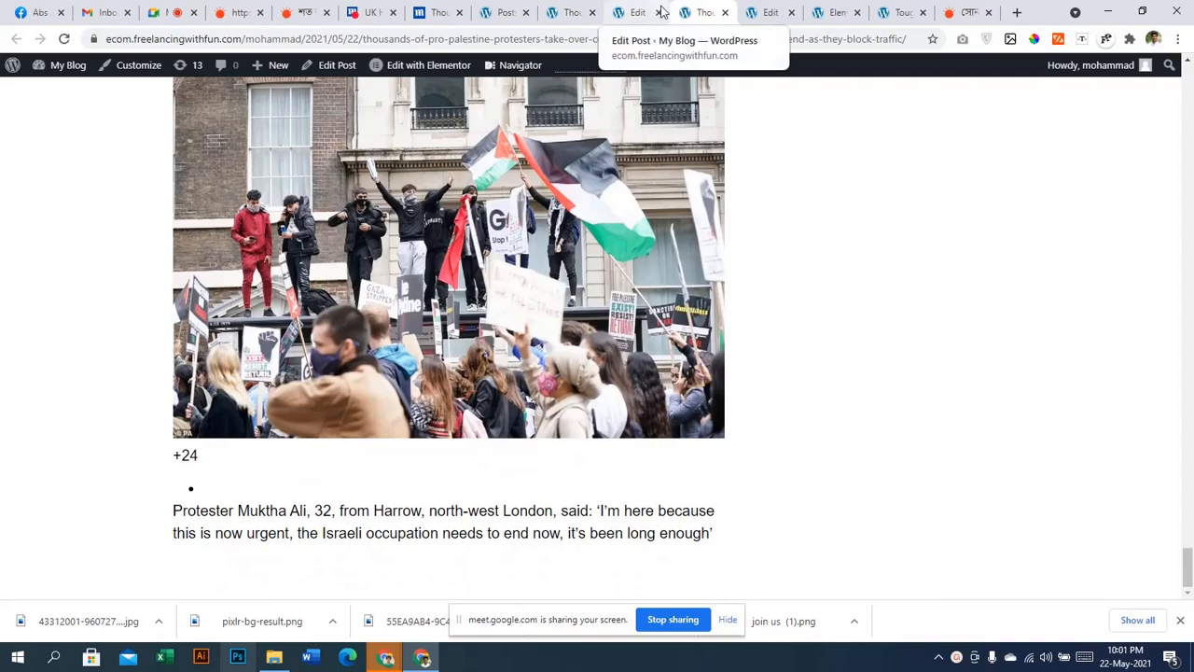
scroll(738, 386, "down", 5)
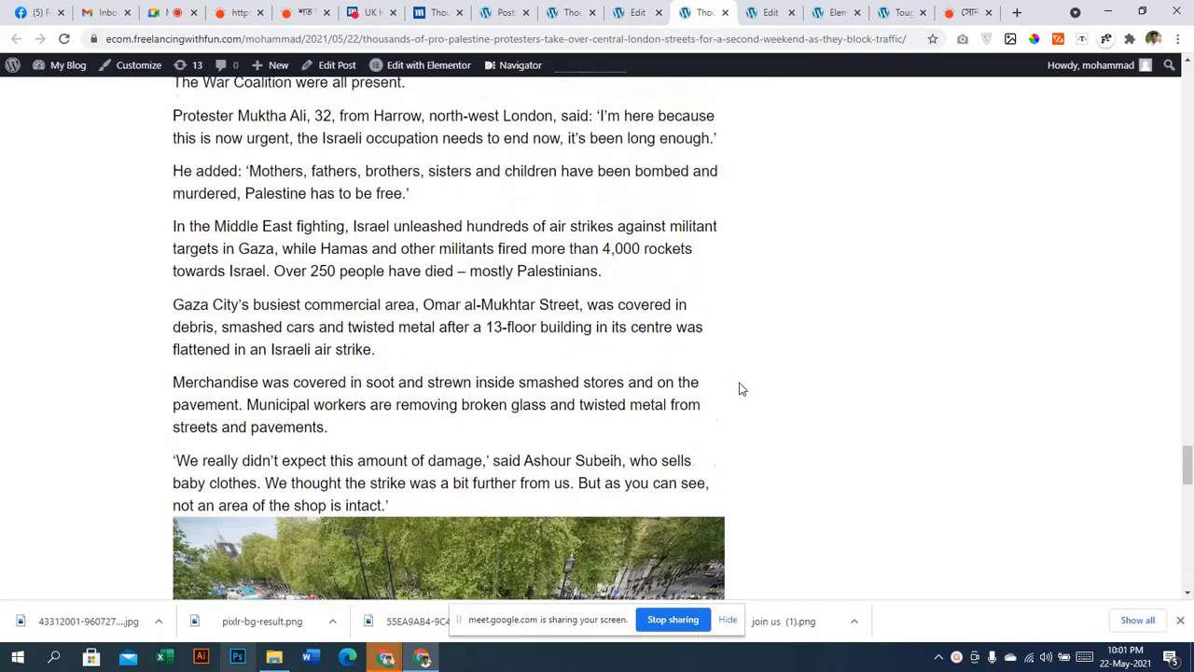
scroll(737, 386, "up", 15)
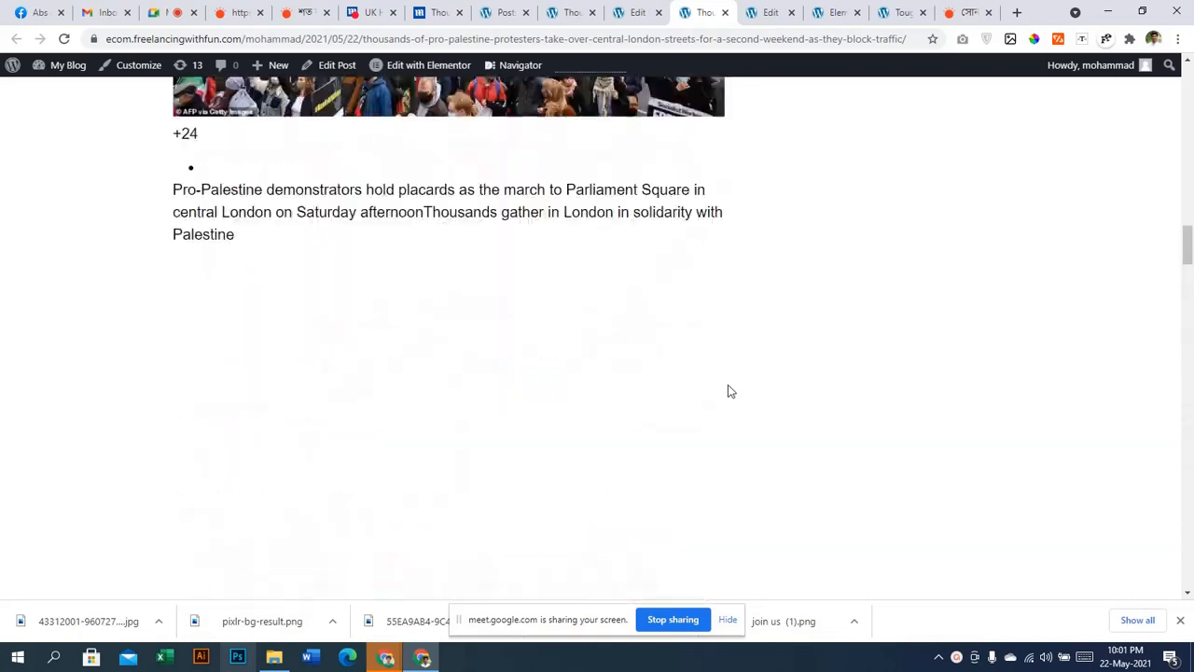
scroll(730, 391, "up", 15)
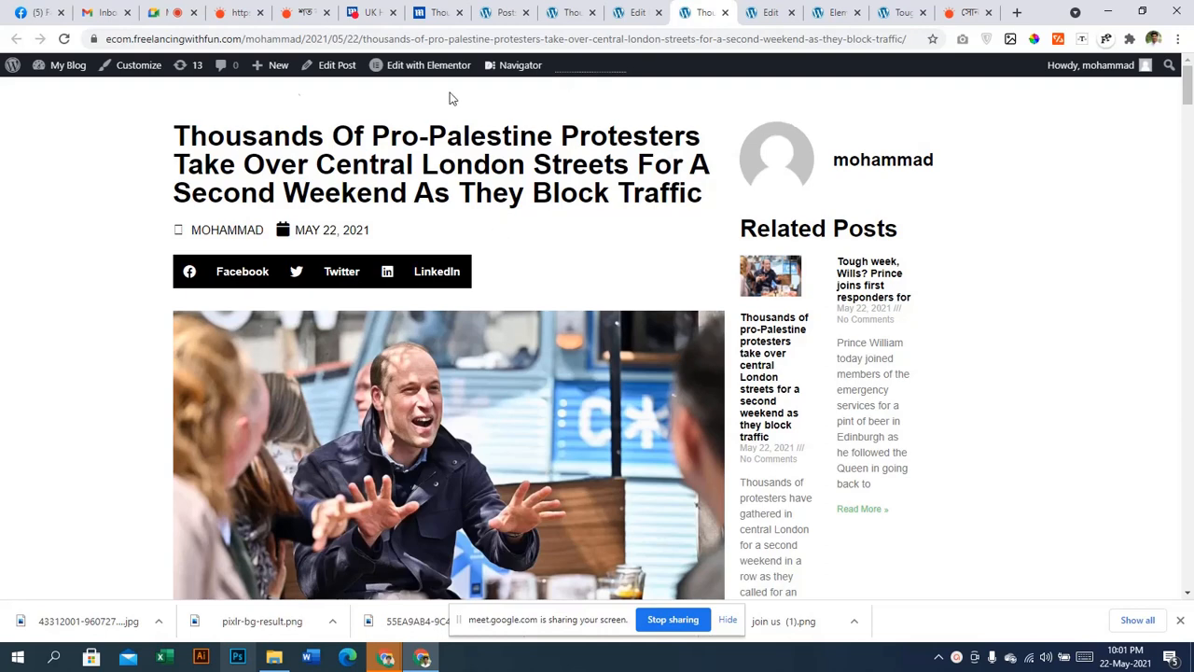
Highlight the post's headline, then switch to the Google Meet tab
left_click_drag(177, 131, 715, 200)
left_click(713, 202)
scroll(739, 403, "down", 5)
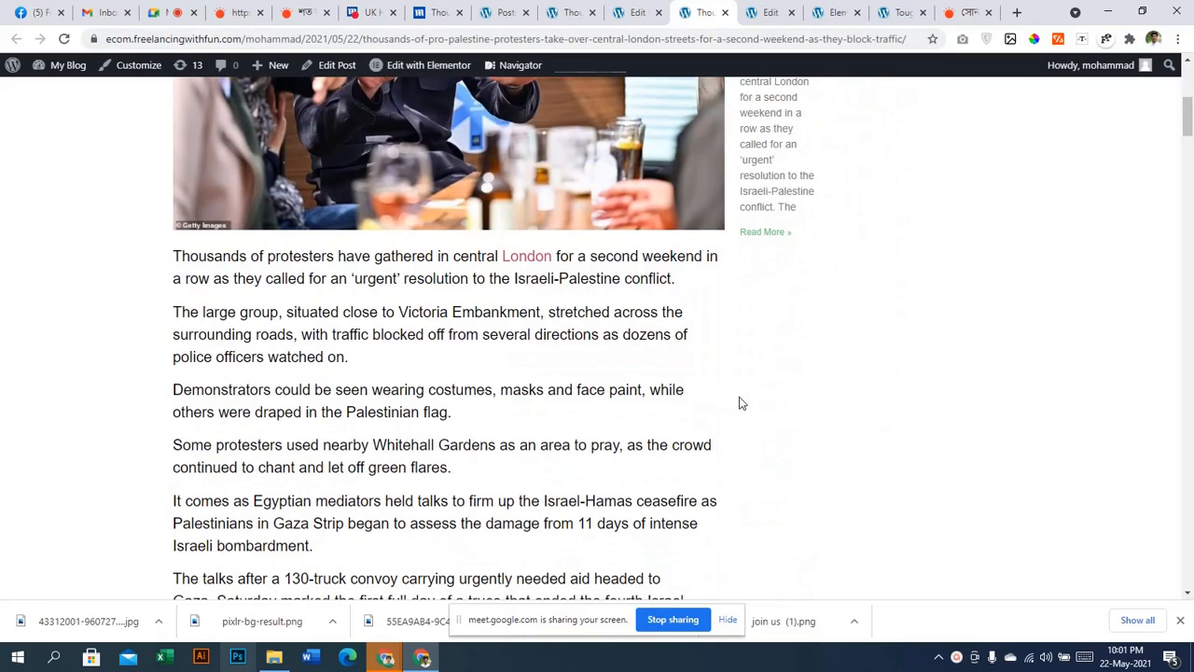
scroll(742, 403, "up", 4)
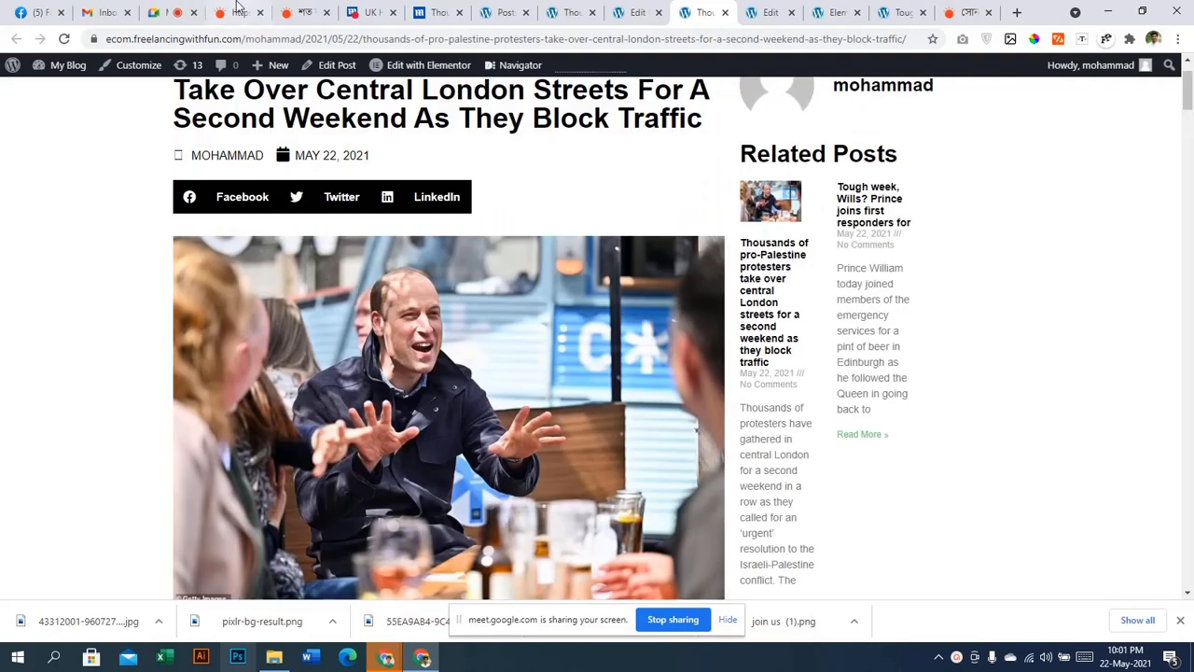
left_click(147, 9)
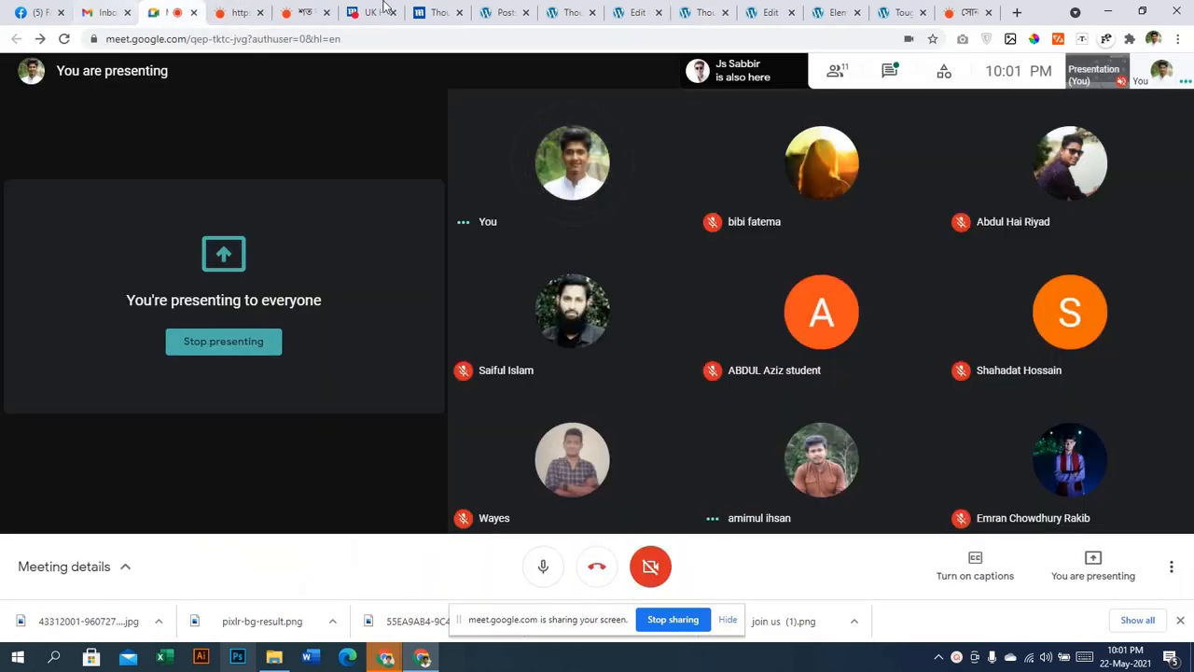
Read the Meet chat panel, then switch back to the protest post's Elementor editor
left_click(888, 75)
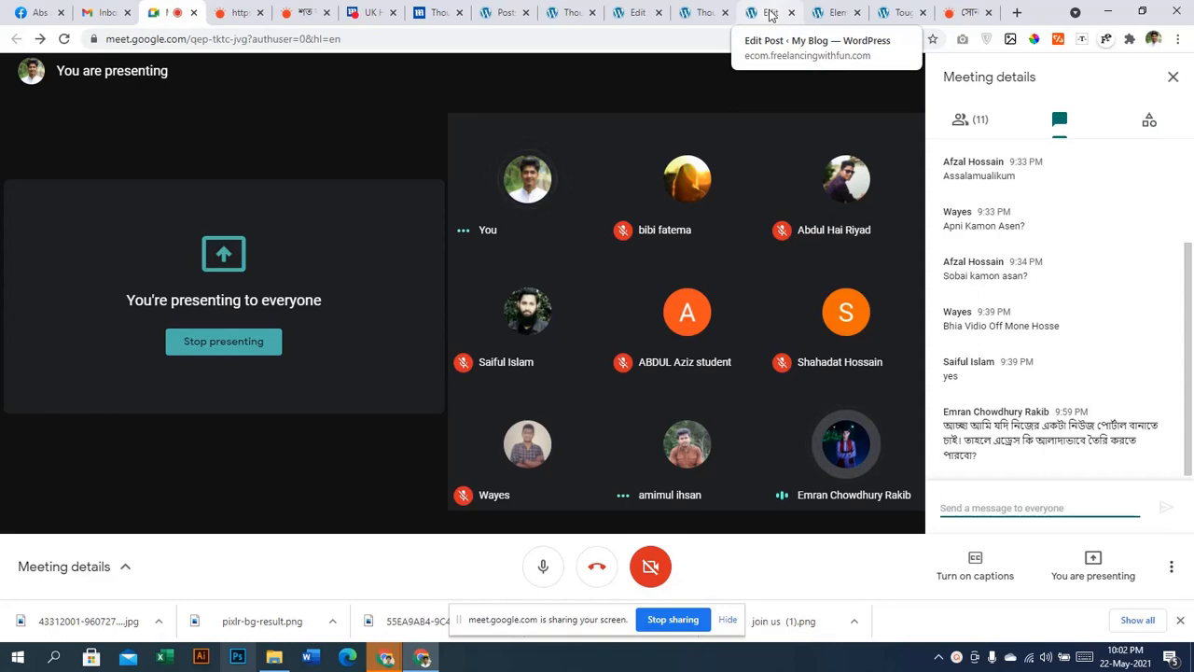
left_click(770, 13)
left_click(832, 13)
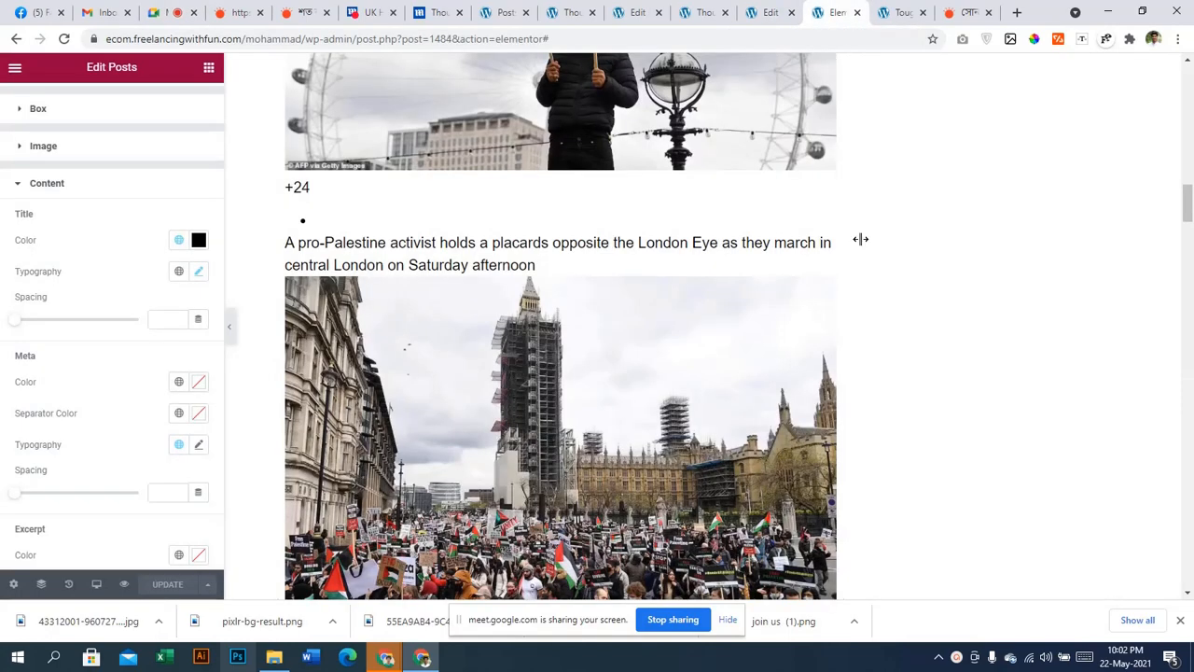
Check the protest post's Elementor editor URL, then switch to the live 'Tough week, Wills?' article
scroll(860, 241, "up", 20)
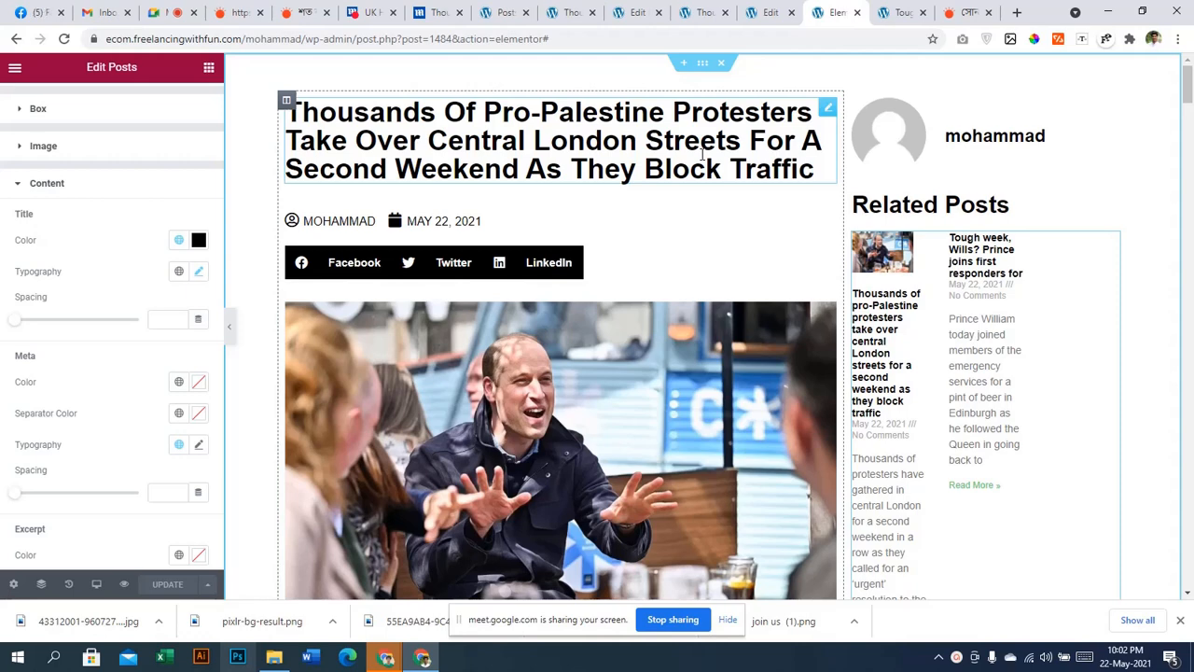
left_click(202, 41)
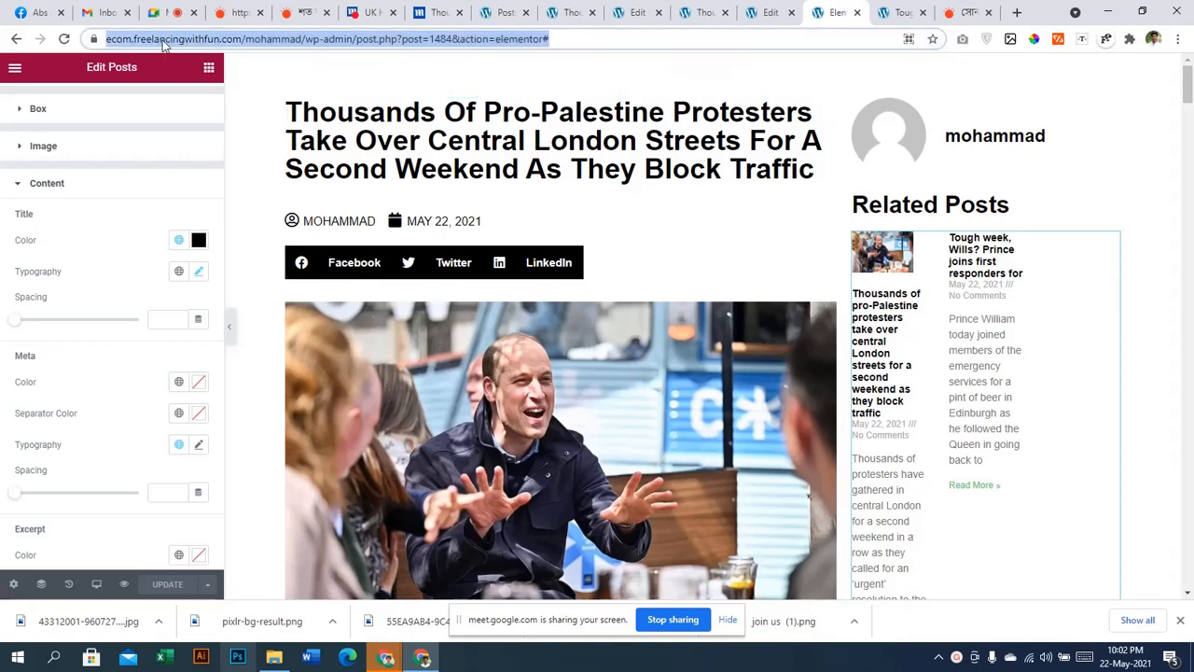
left_click(247, 43)
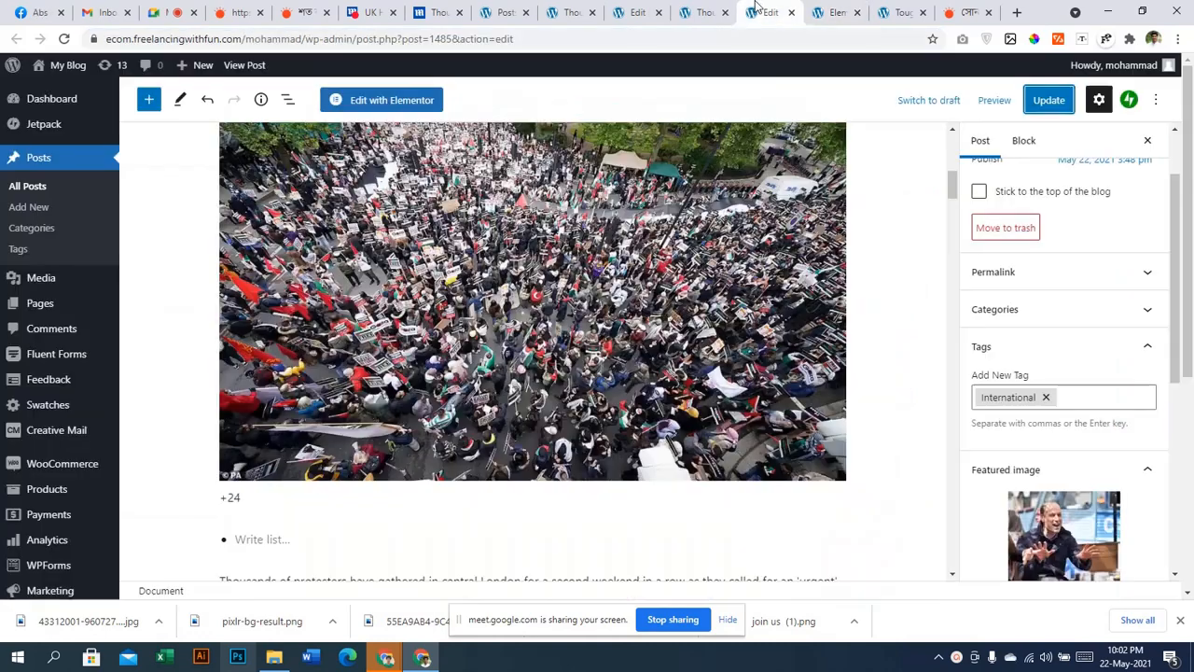
left_click(771, 13)
left_click(893, 10)
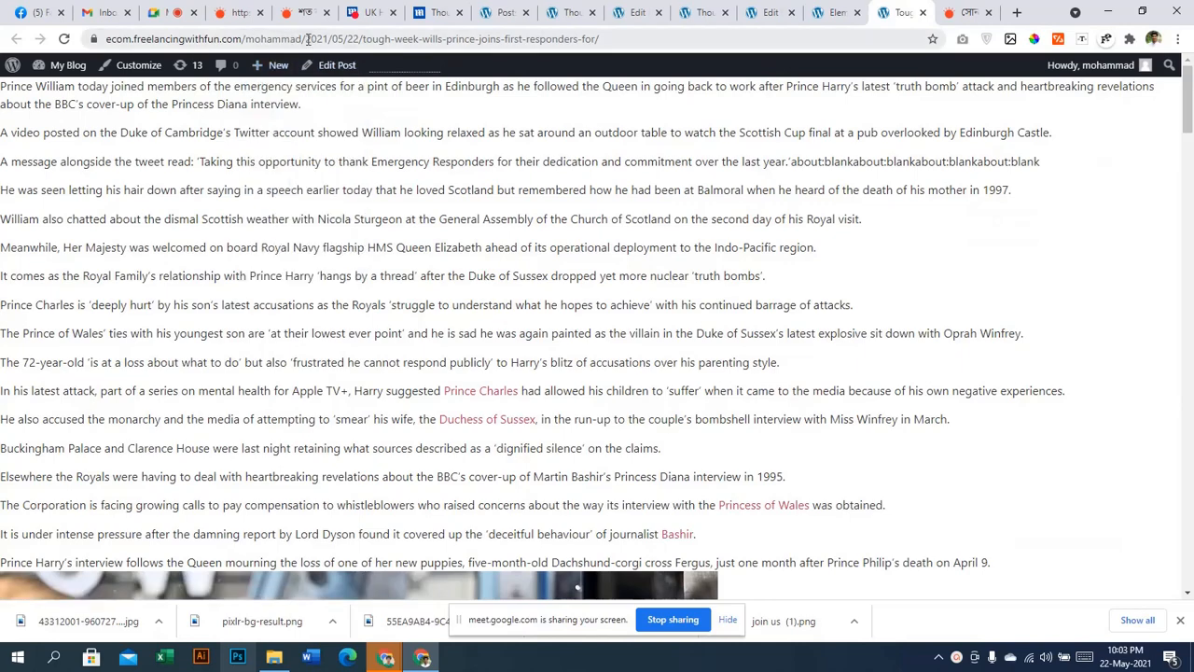
Move back through the open tabs to the WordPress admin posts list
left_click(743, 12)
left_click(638, 12)
left_click(571, 12)
left_click(507, 10)
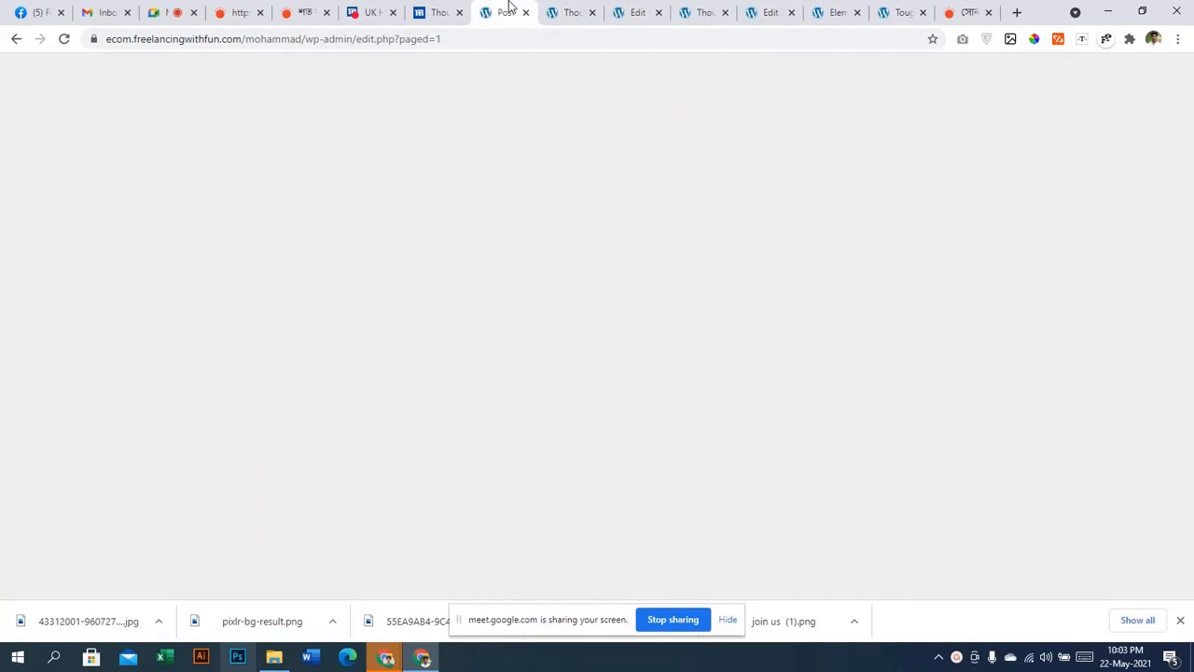
Set the permalink structure to Post name, save it, and go to All Posts
scroll(59, 439, "down", 3)
mouse_move(60, 468)
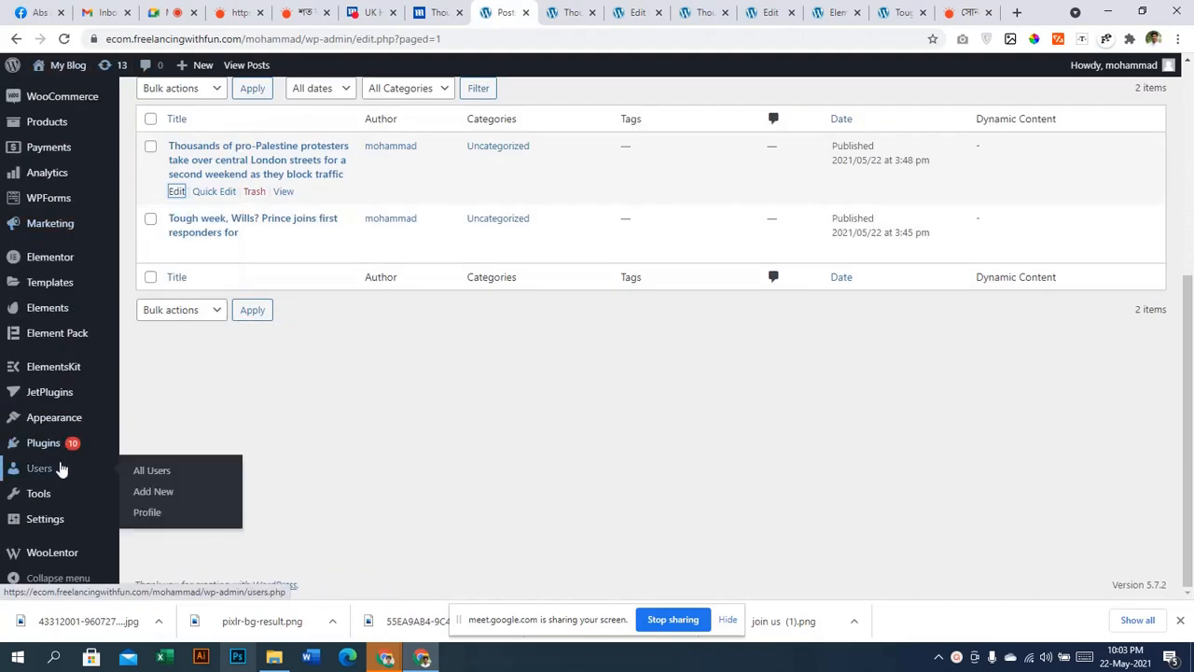
mouse_move(69, 521)
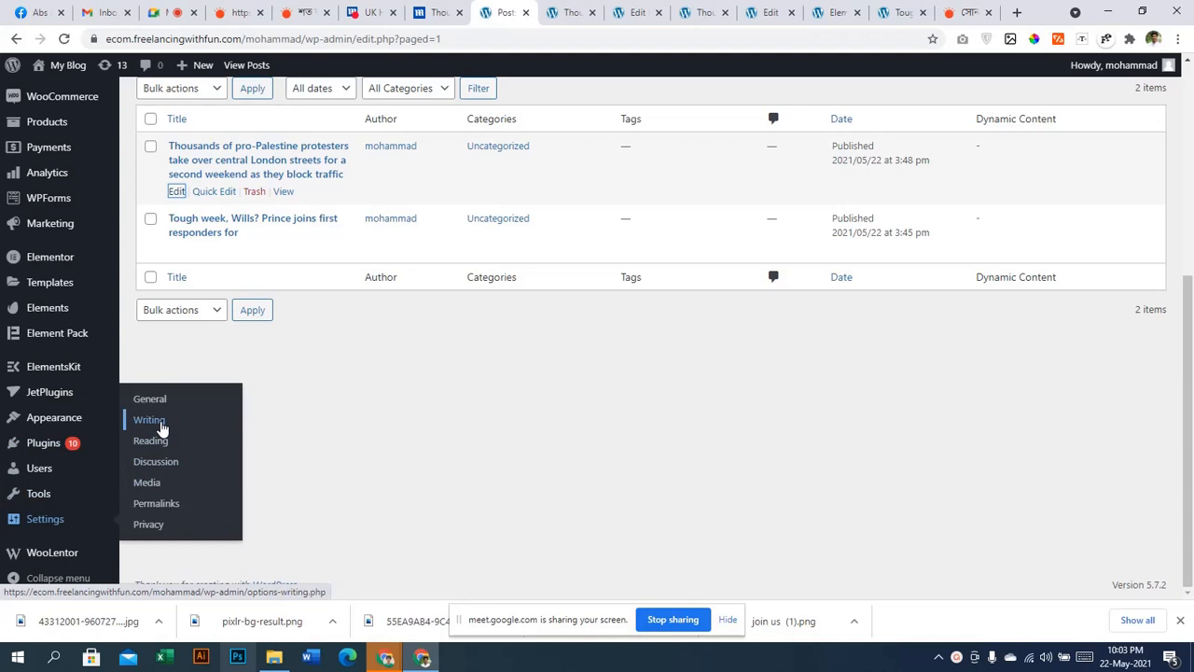
left_click(172, 504)
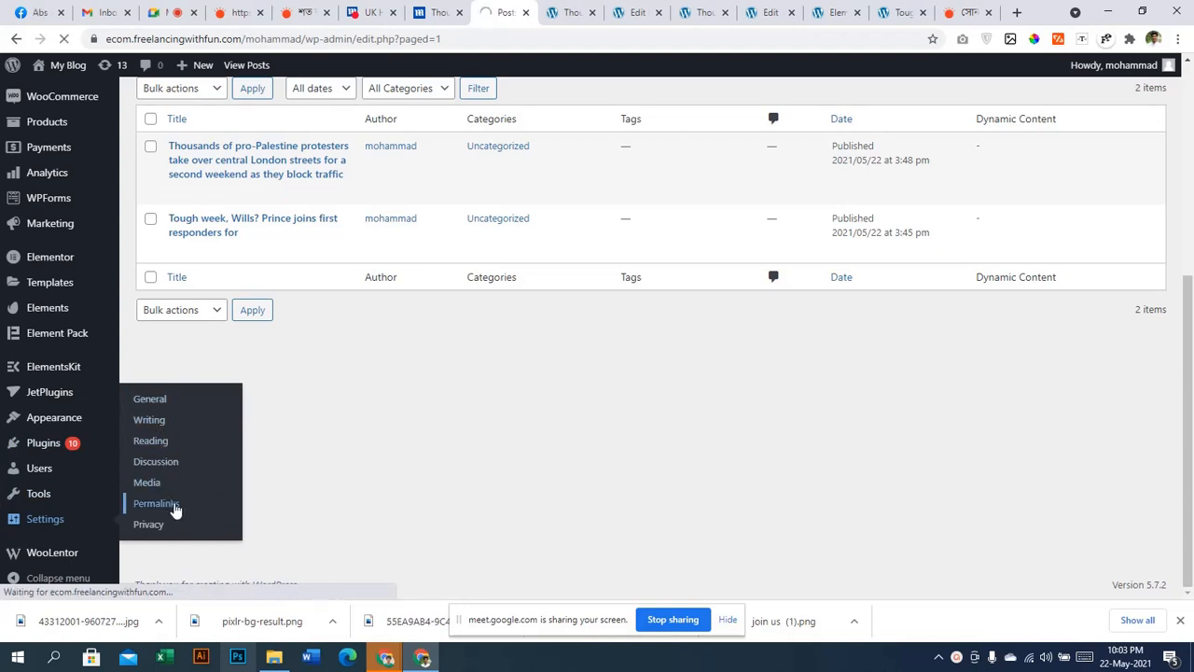
scroll(327, 436, "down", 3)
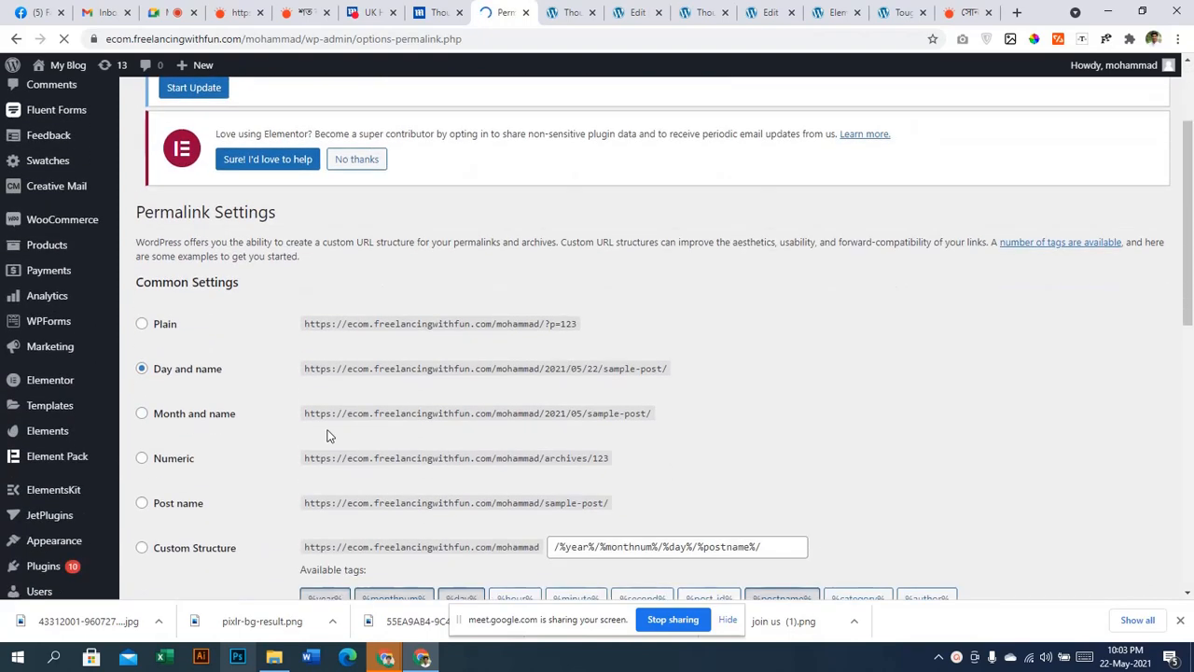
scroll(168, 429, "down", 2)
left_click(162, 392)
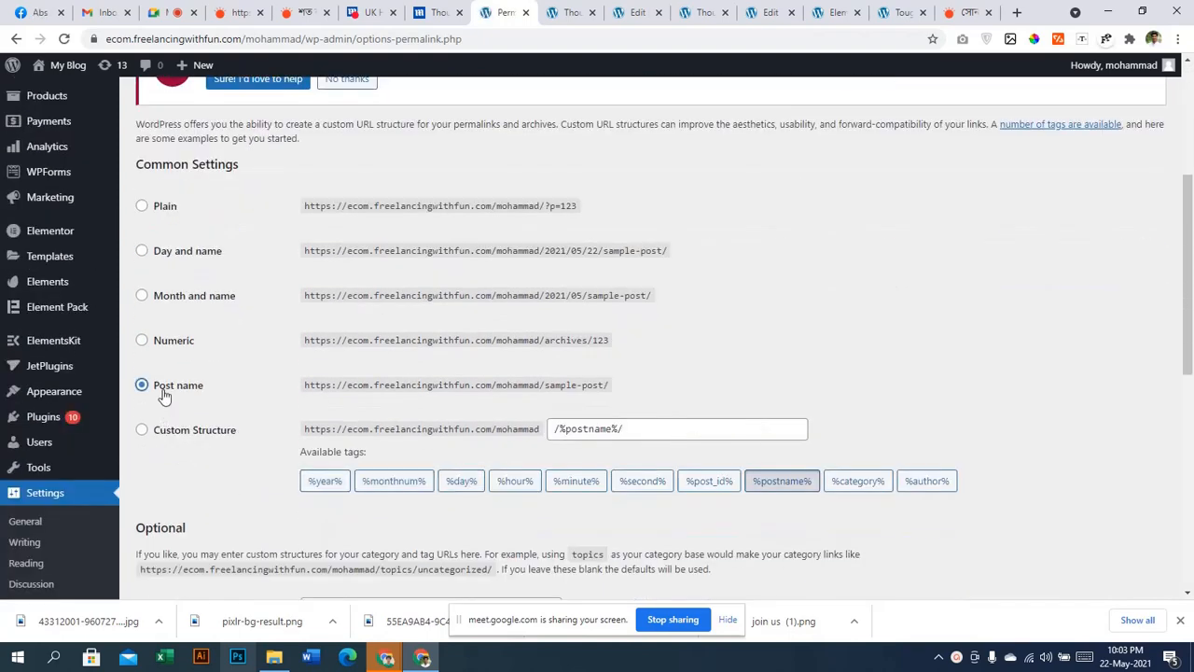
scroll(221, 370, "down", 6)
scroll(404, 442, "down", 5)
left_click(192, 524)
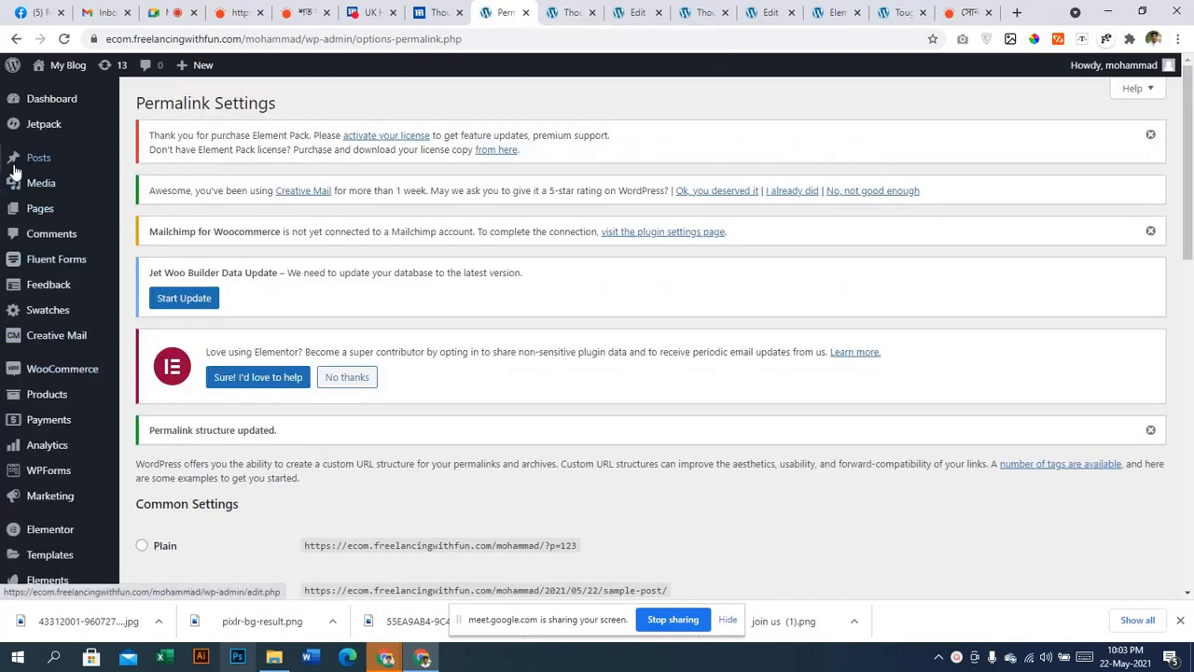
mouse_move(18, 166)
left_click(139, 162)
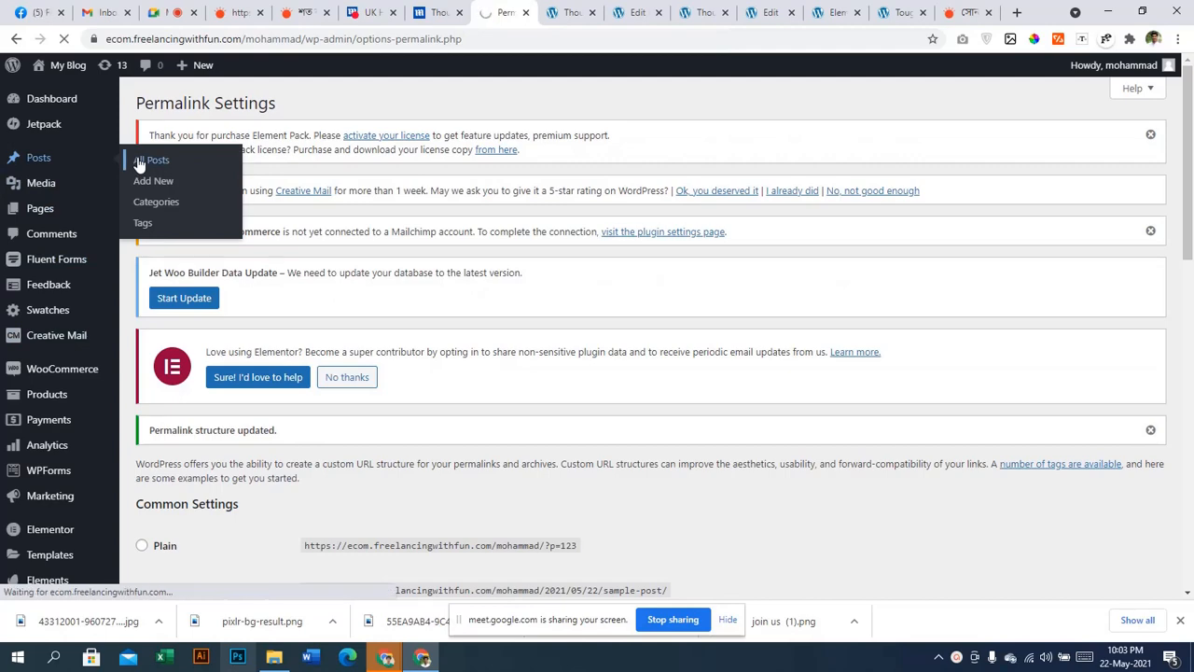
scroll(392, 417, "down", 2)
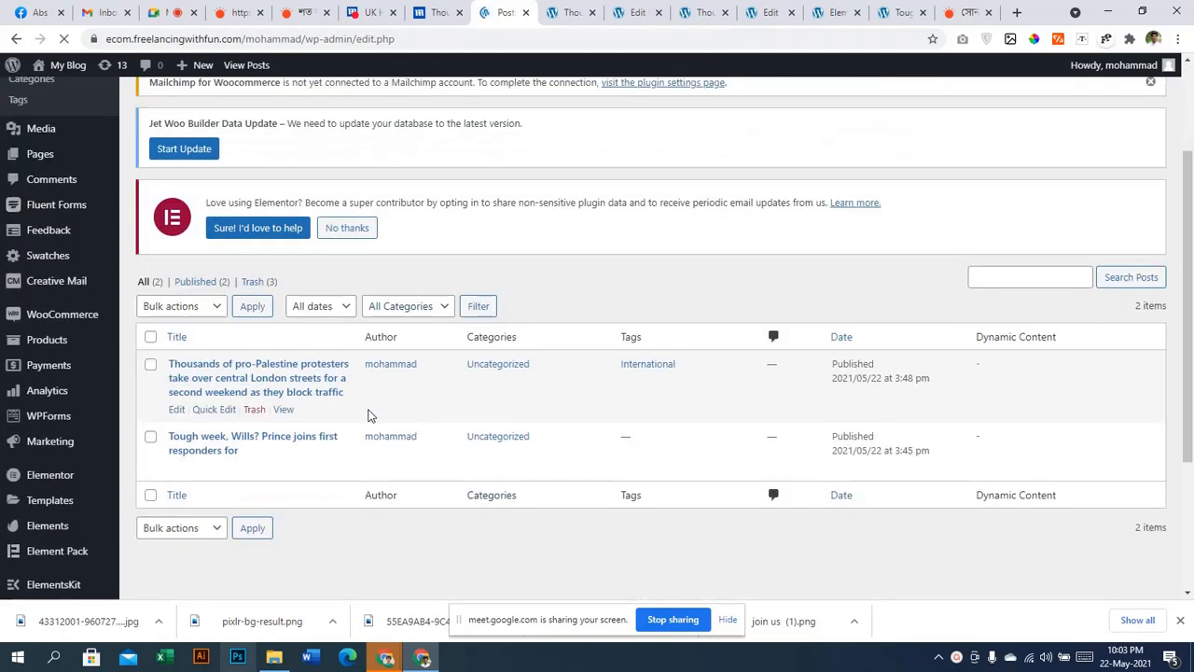
right_click(283, 410)
left_click(303, 419)
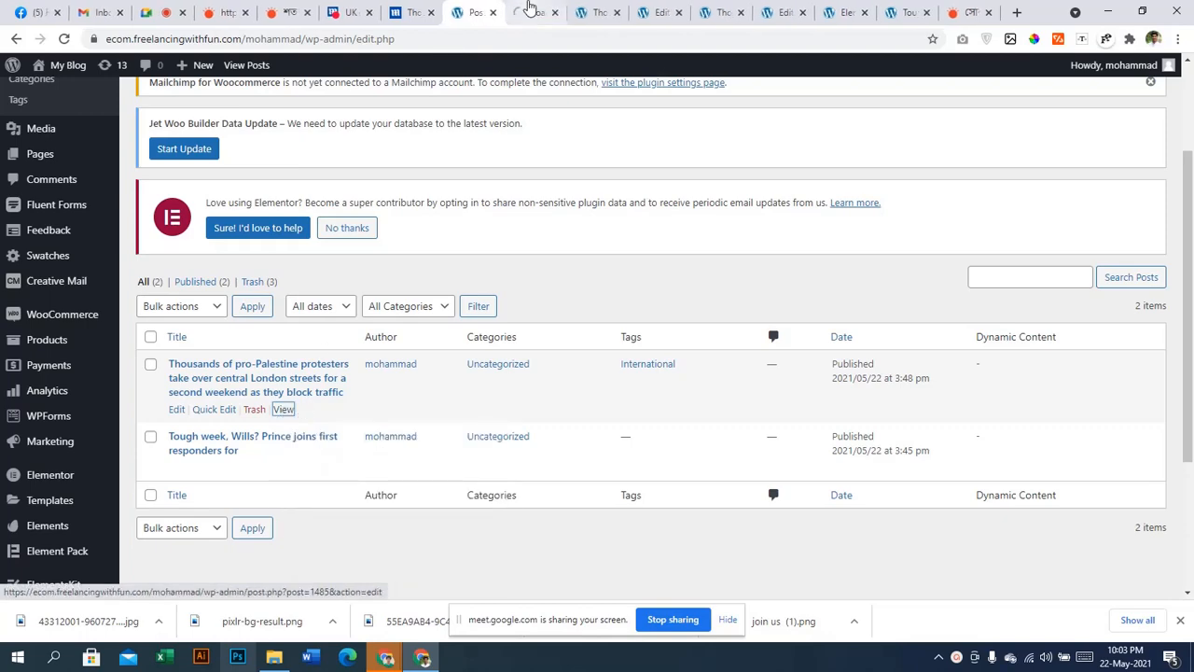
left_click(528, 10)
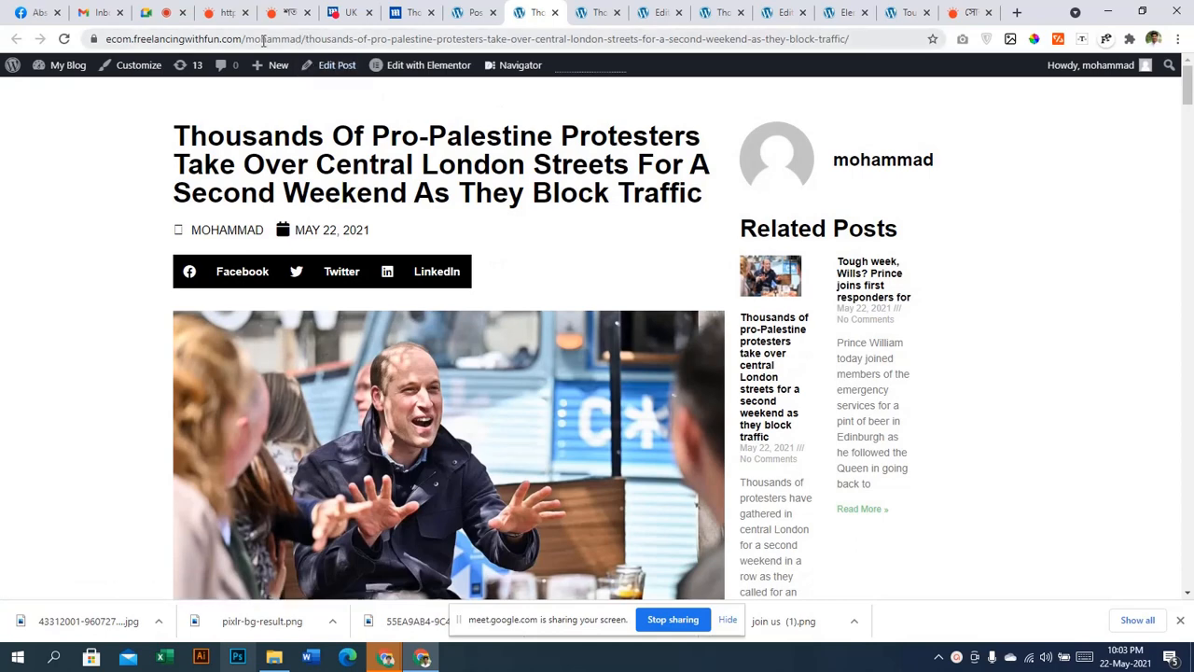
left_click_drag(308, 39, 75, 37)
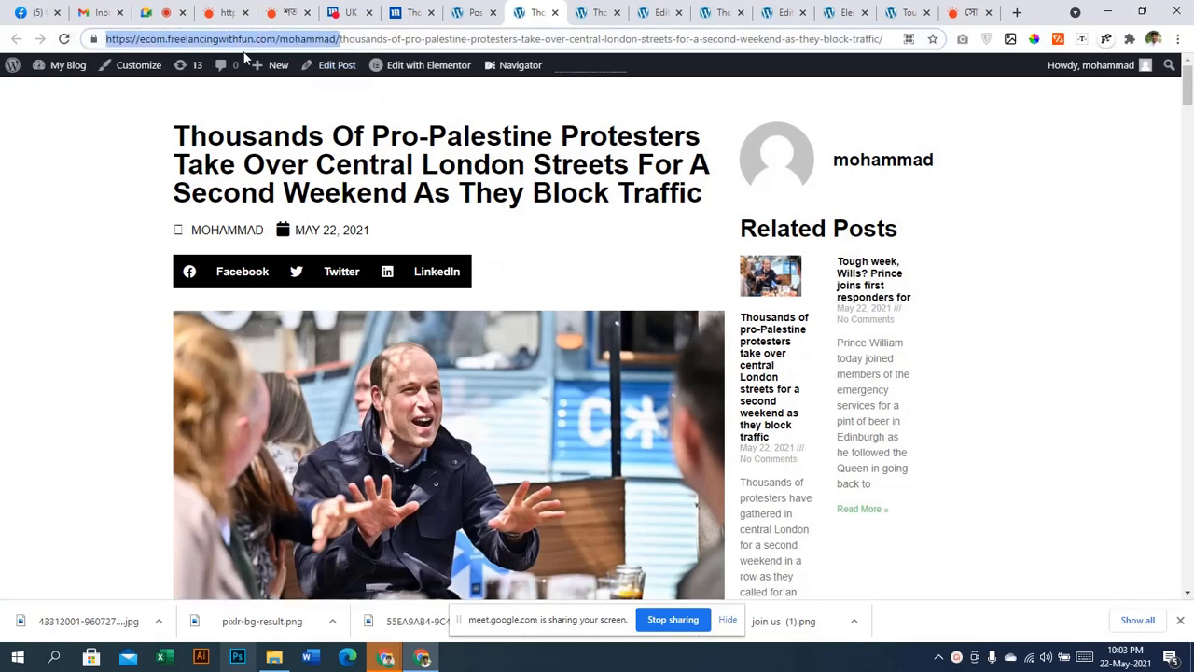
left_click(340, 39)
left_click_drag(339, 39, 109, 52)
left_click(153, 39)
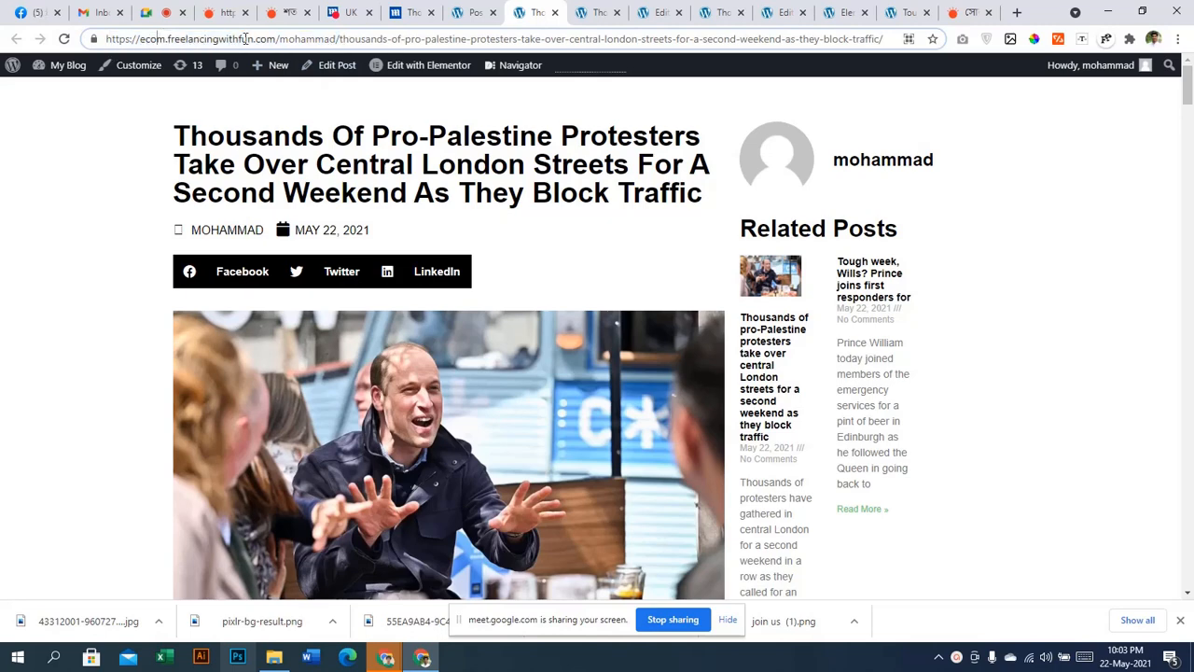
left_click_drag(340, 40, 290, 43)
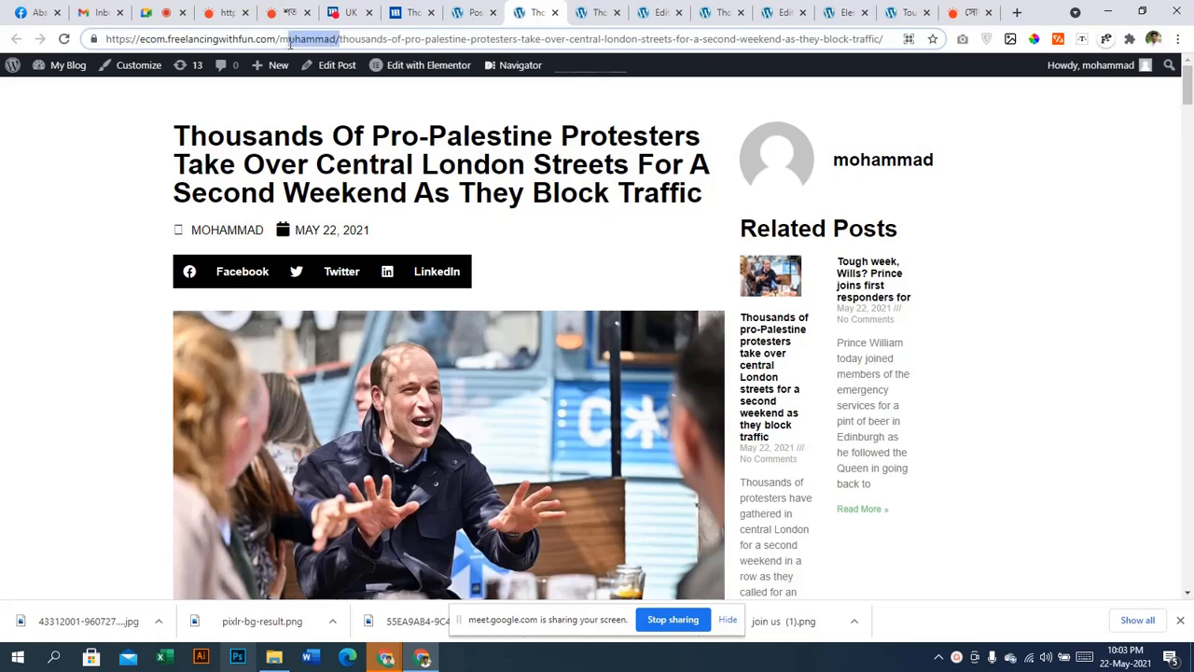
left_click(286, 41)
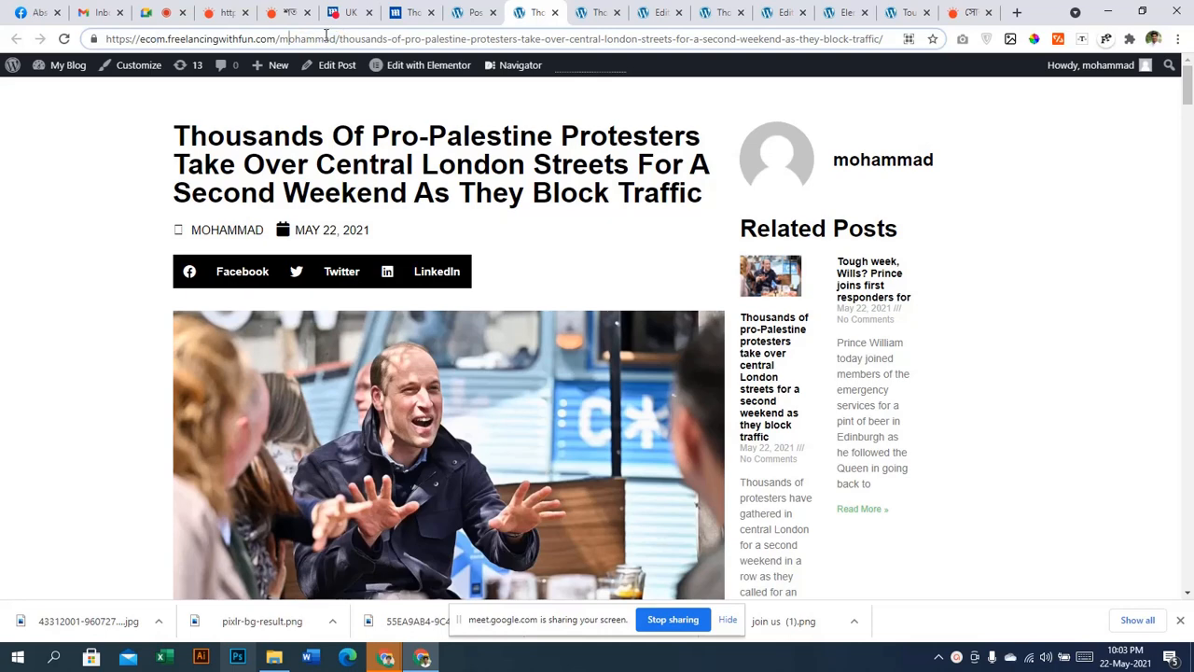
left_click_drag(341, 39, 93, 39)
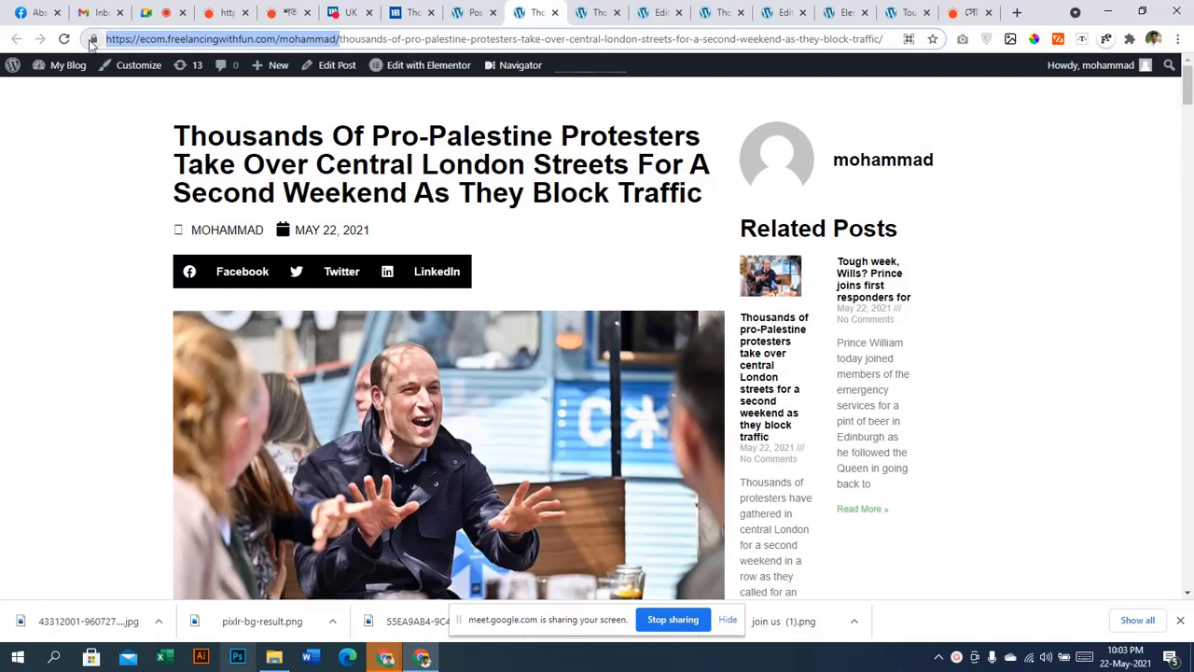
scroll(454, 64, "up", 1, "ctrl")
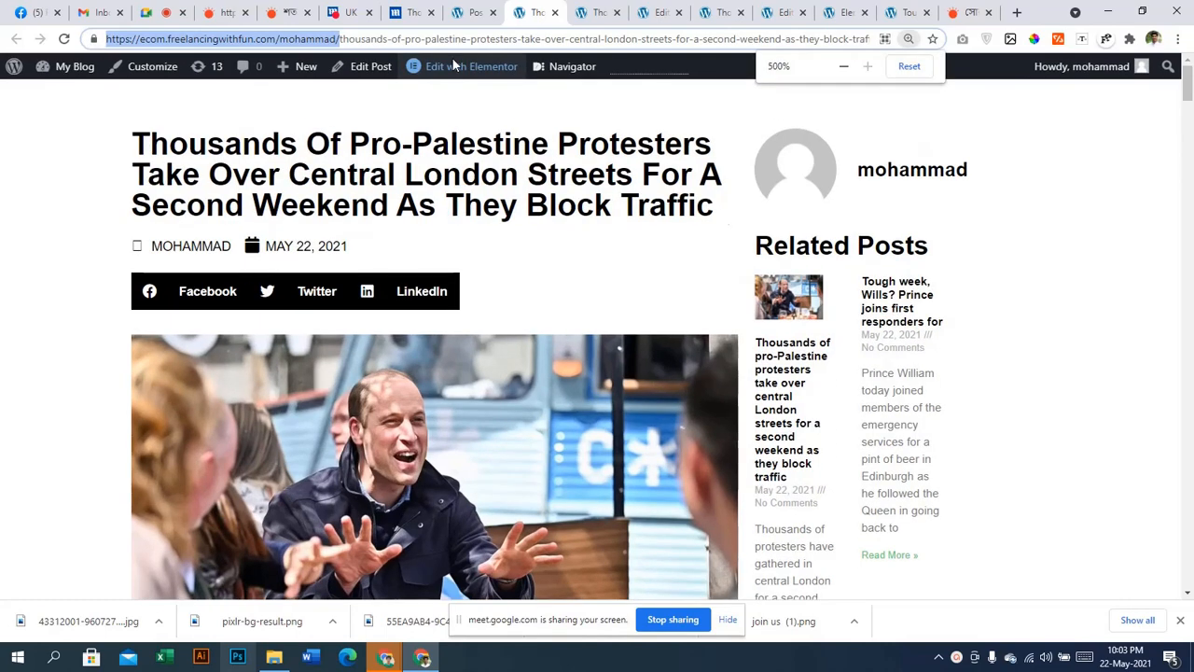
scroll(453, 64, "up", 1, "ctrl")
scroll(454, 64, "up", 1, "ctrl")
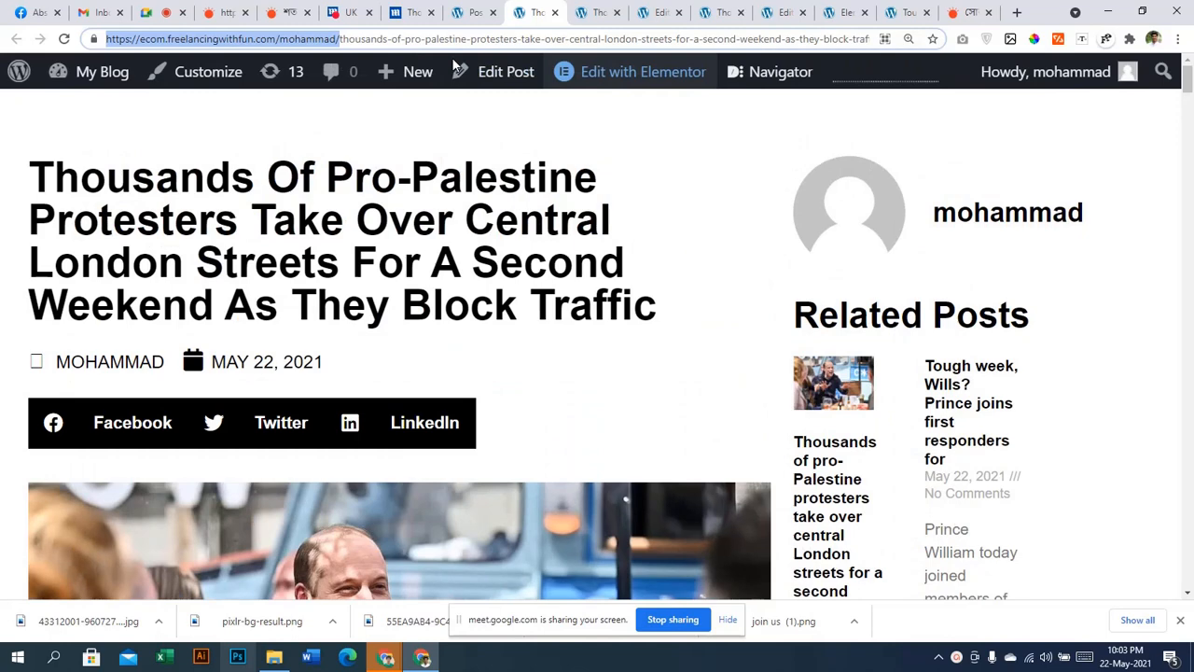
scroll(452, 57, "up", 1, "ctrl")
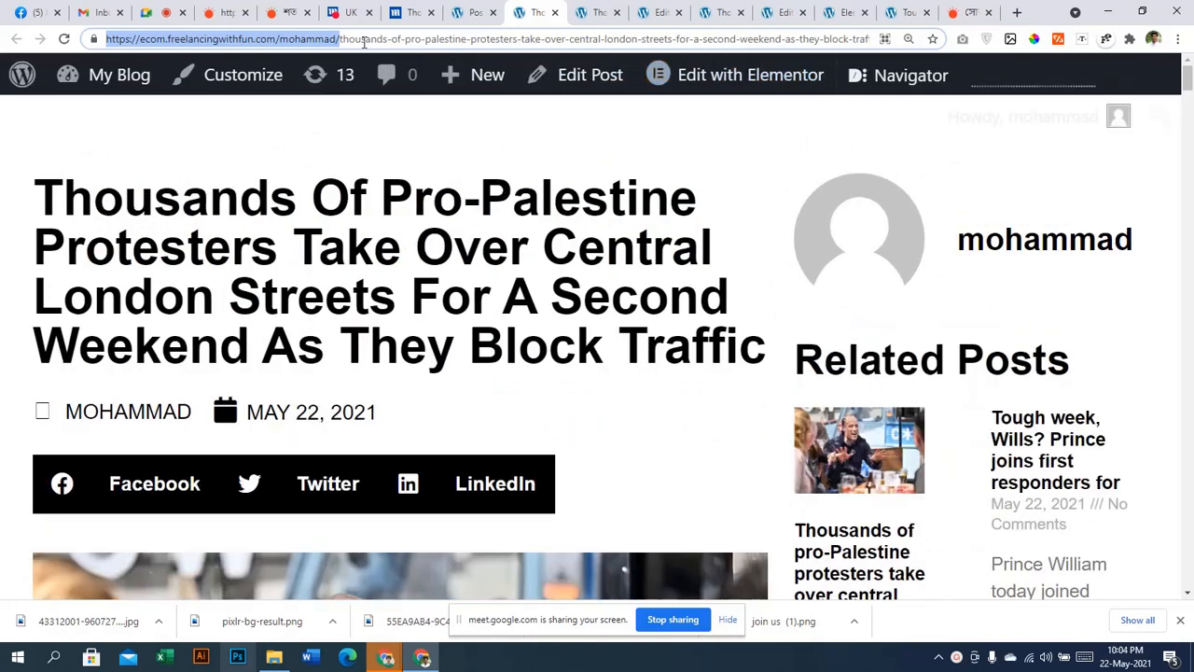
scroll(360, 42, "up", 1, "ctrl")
scroll(485, 125, "up", 1, "ctrl")
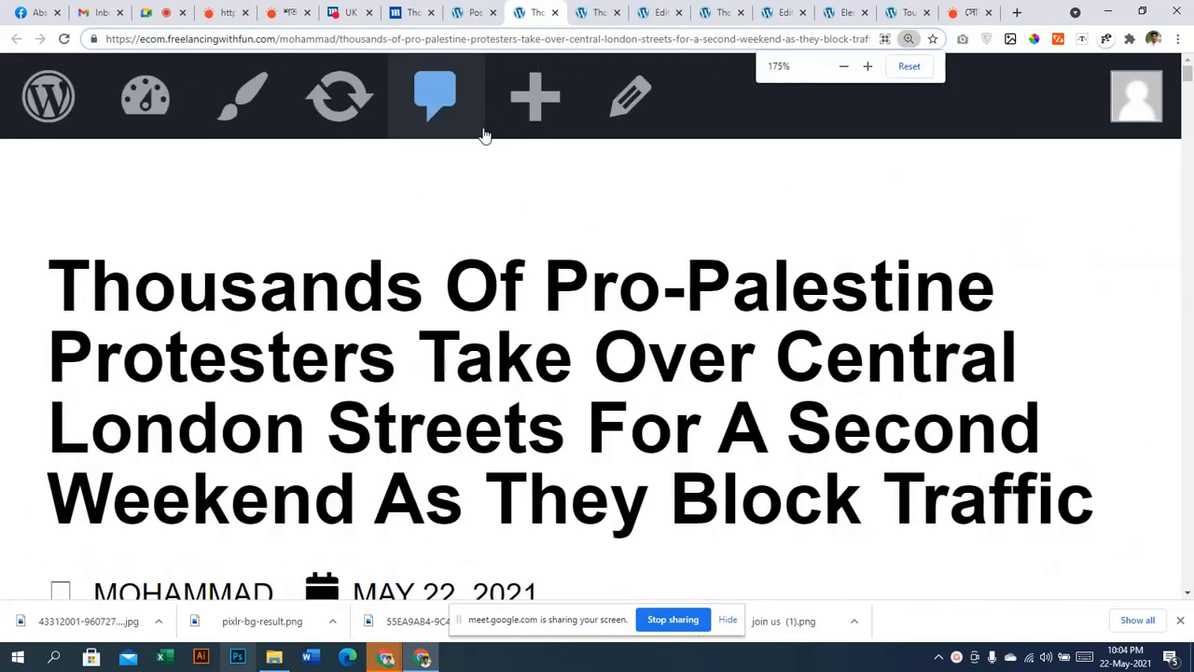
left_click(912, 75)
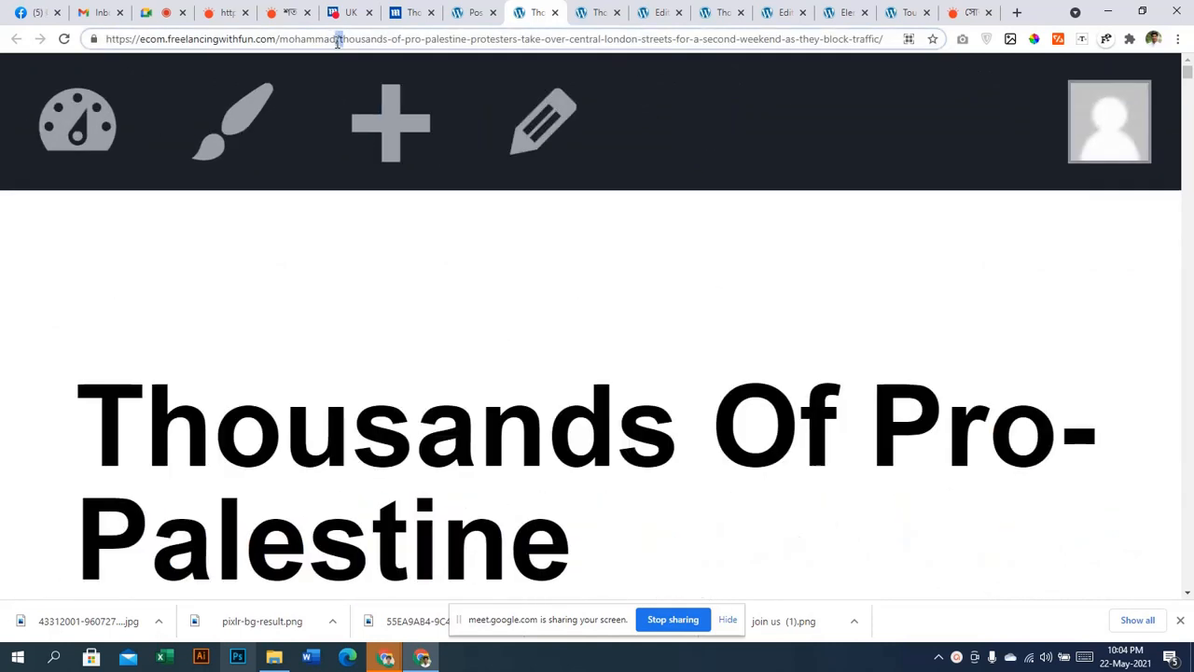
left_click_drag(344, 43, 3, 31)
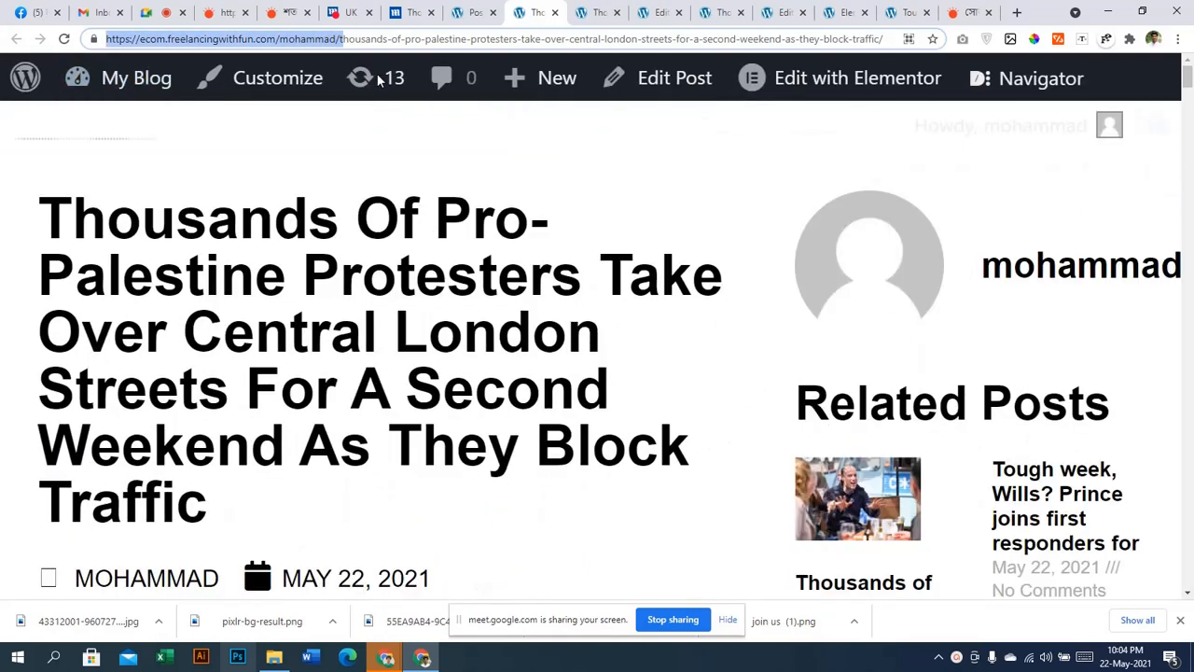
left_click(354, 42)
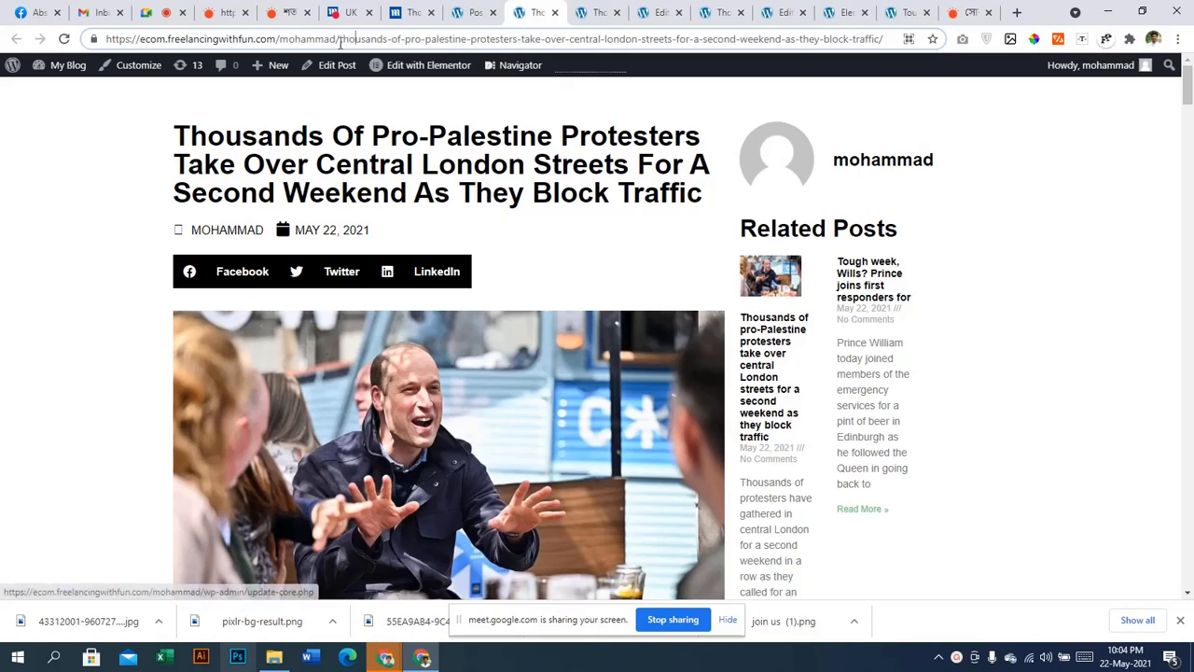
left_click_drag(339, 41, 894, 41)
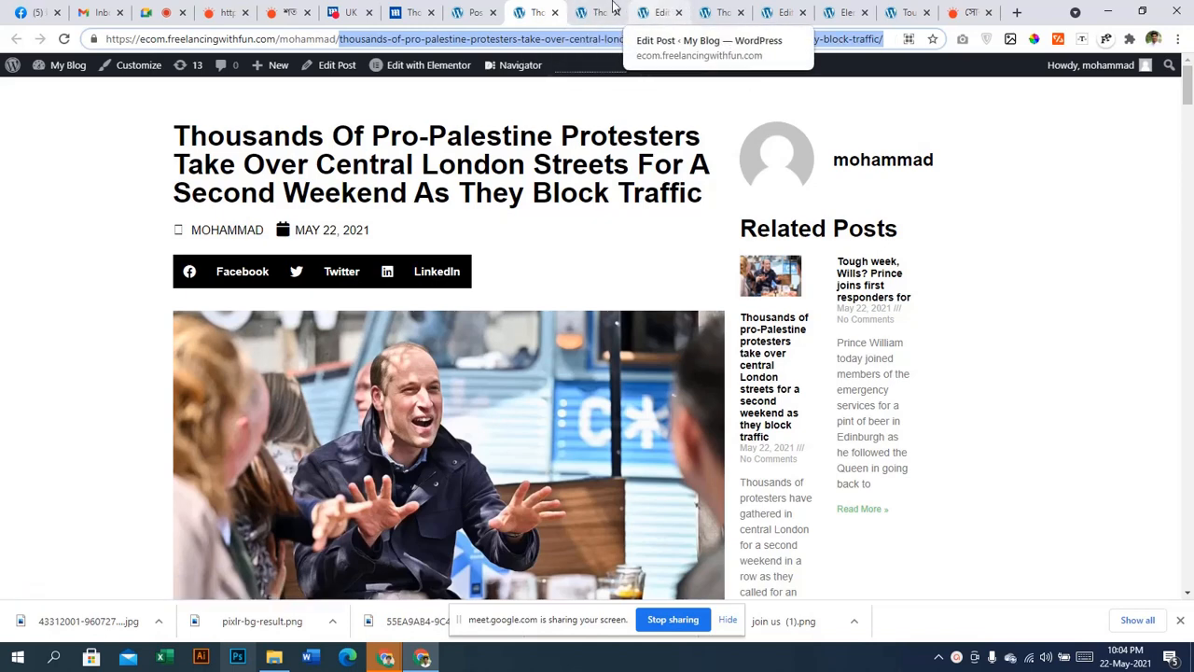
Glance at the source news article, then open Permalink settings from the posts list
left_click(473, 11)
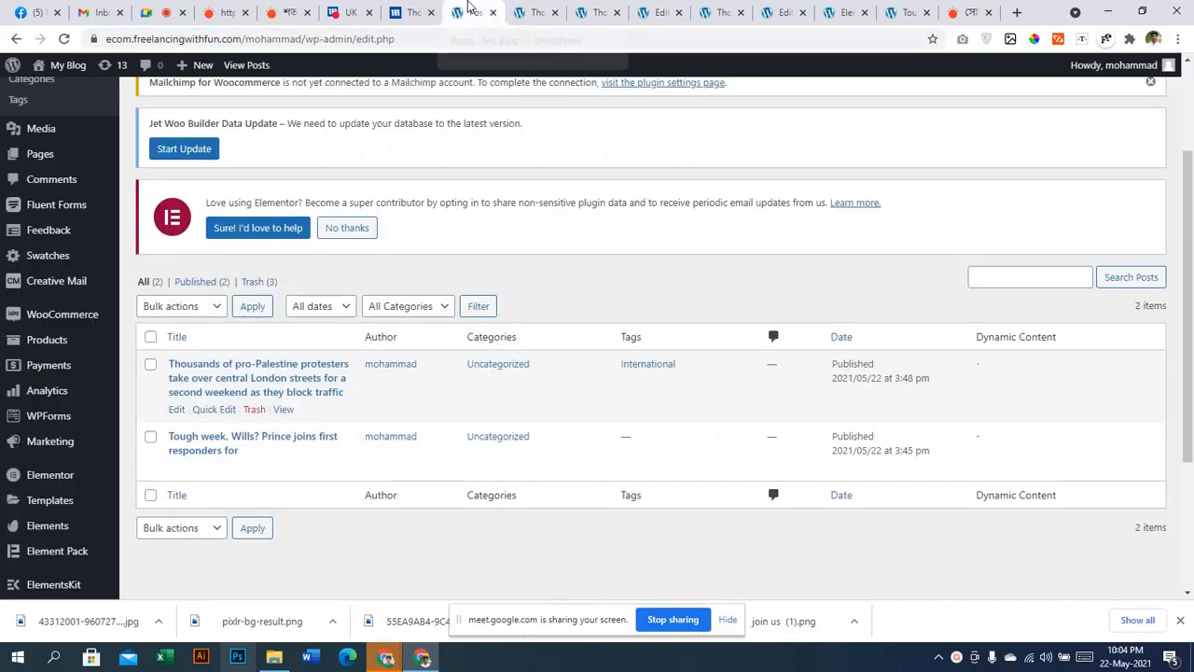
scroll(56, 448, "down", 3)
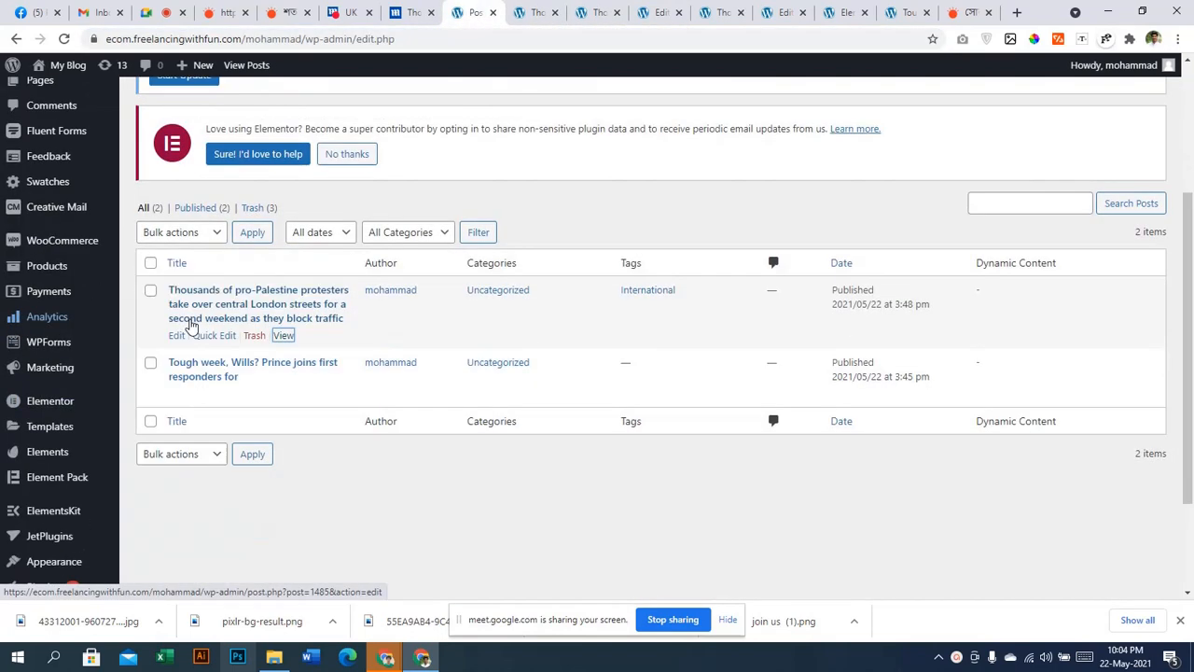
left_click(522, 11)
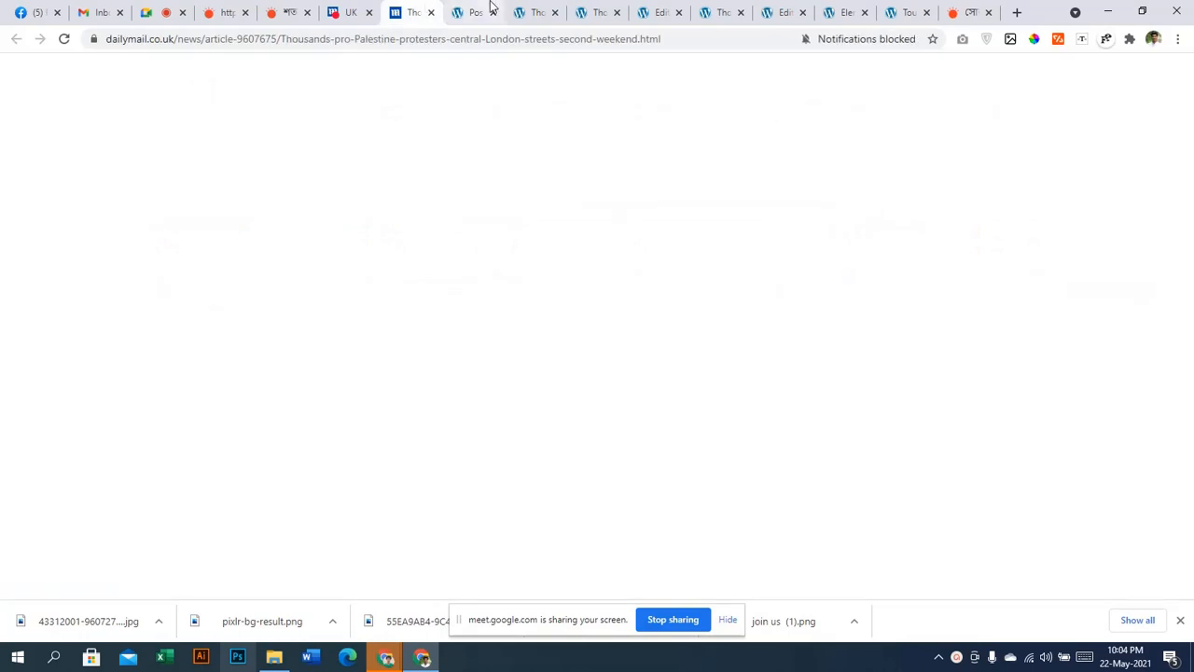
left_click(473, 11)
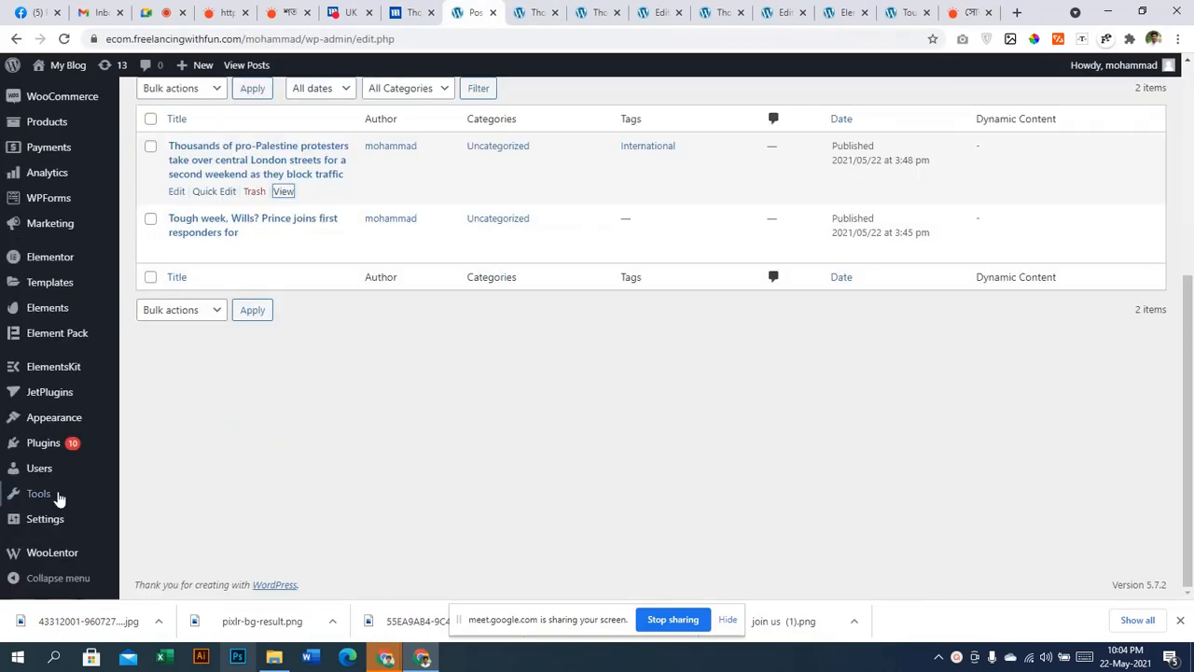
mouse_move(78, 514)
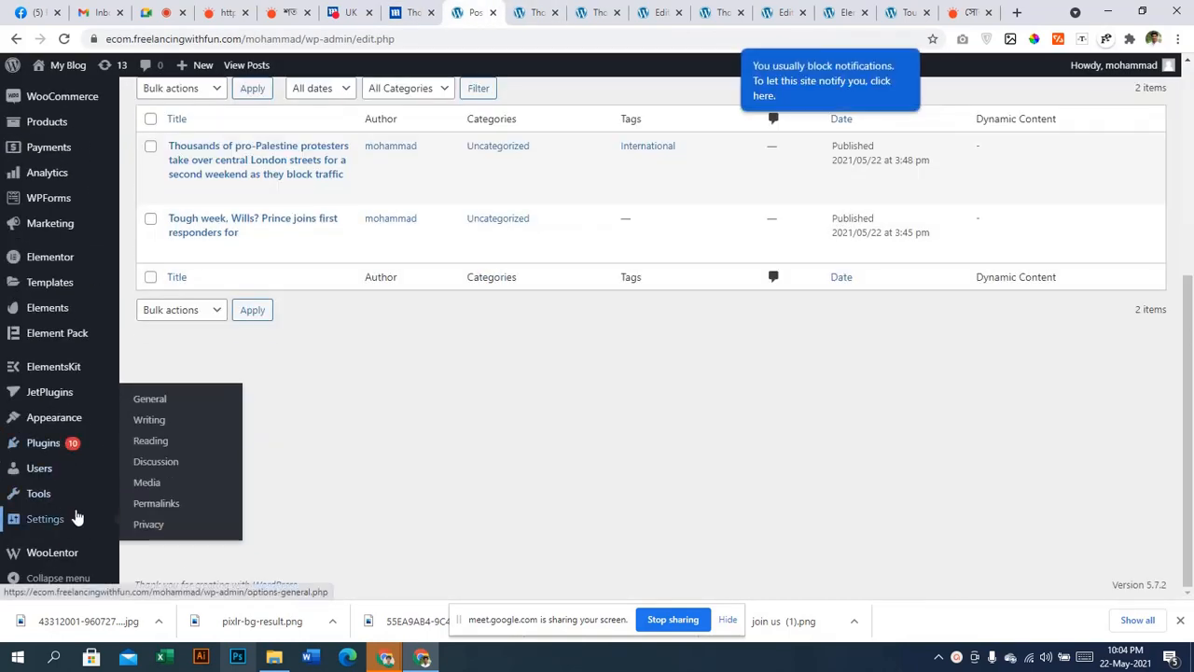
left_click(163, 516)
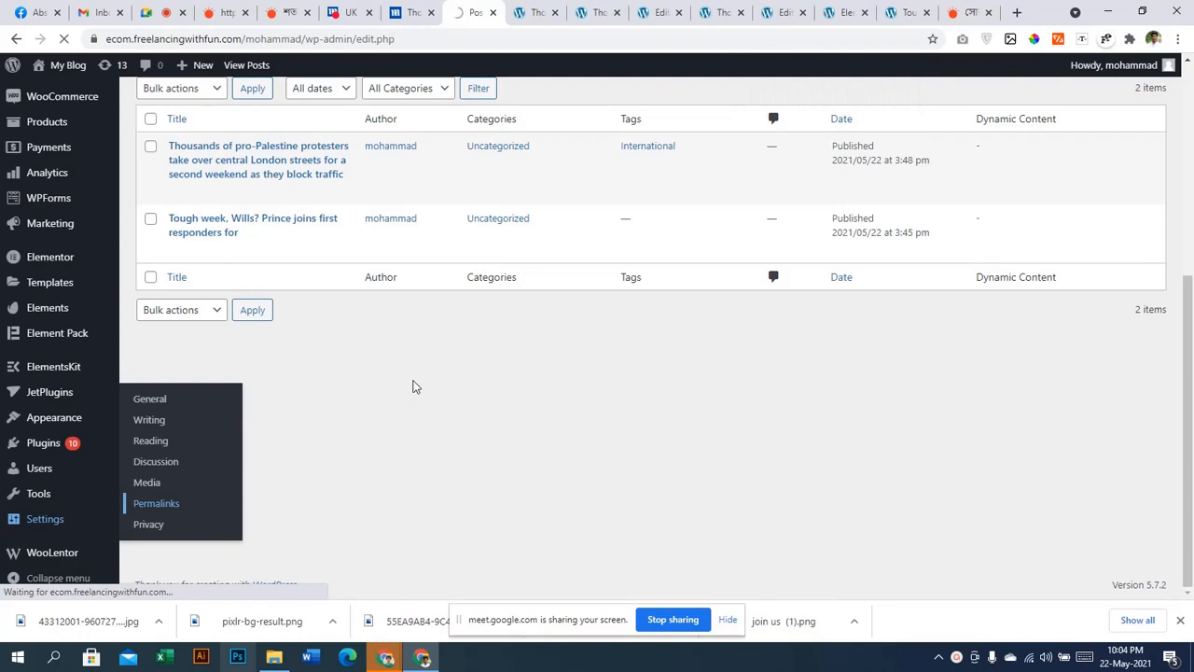
Compare the post's old dated URL with its new post-name URL
left_click(844, 12)
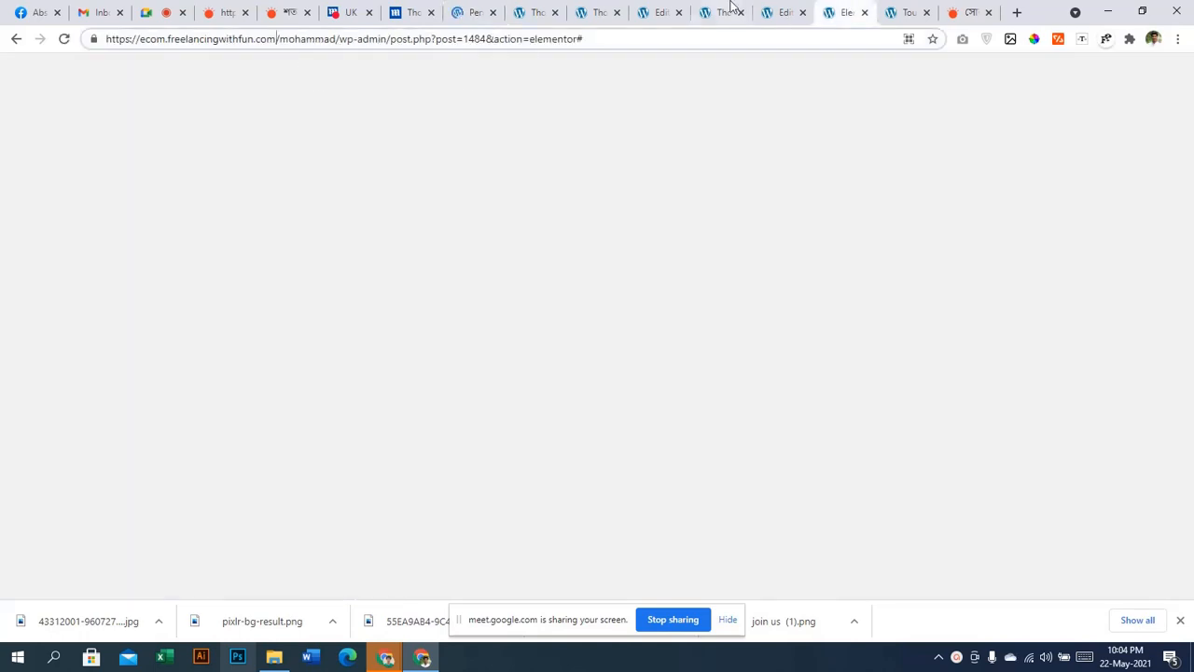
left_click(778, 13)
left_click(704, 9)
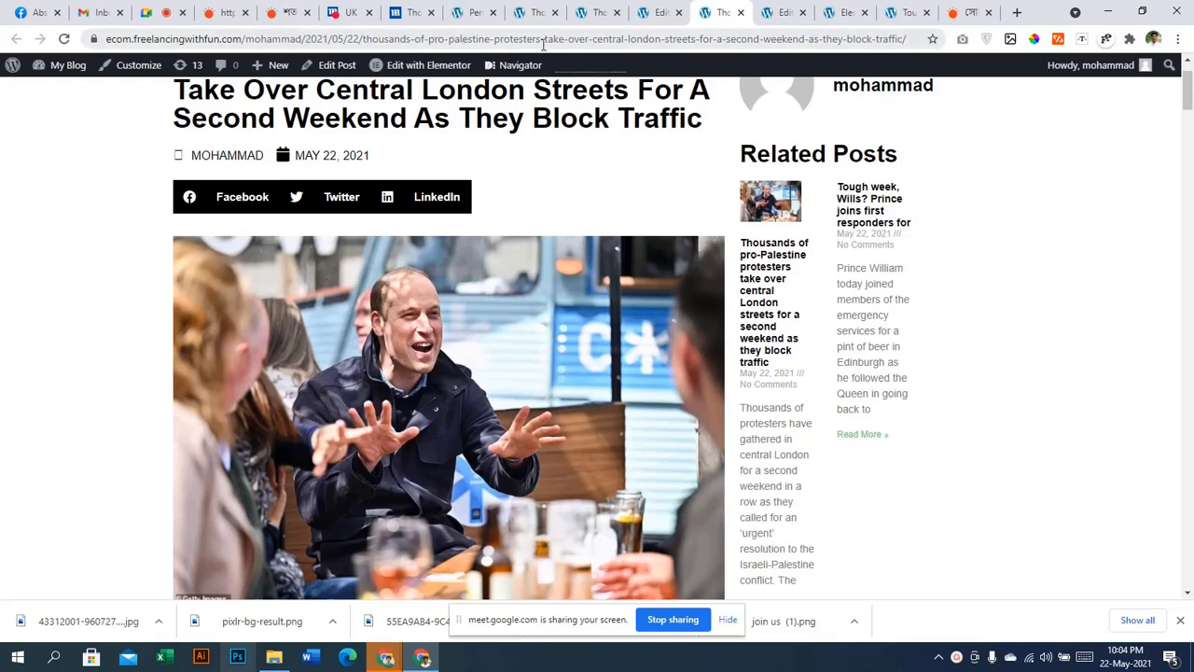
left_click(539, 12)
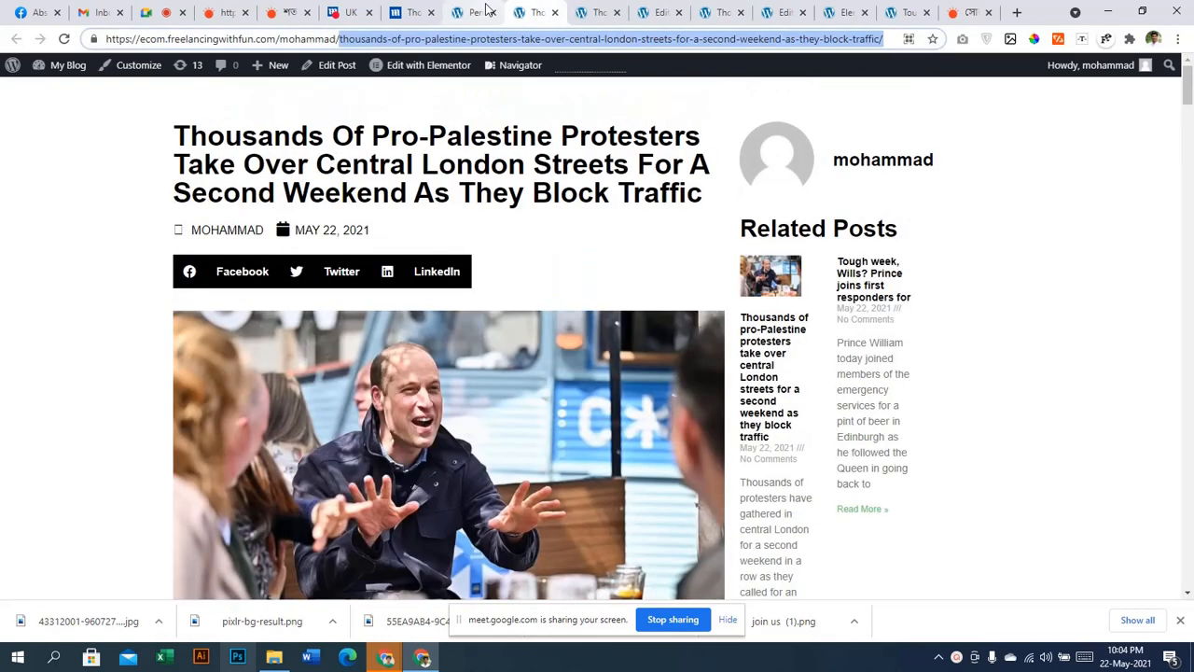
left_click(476, 12)
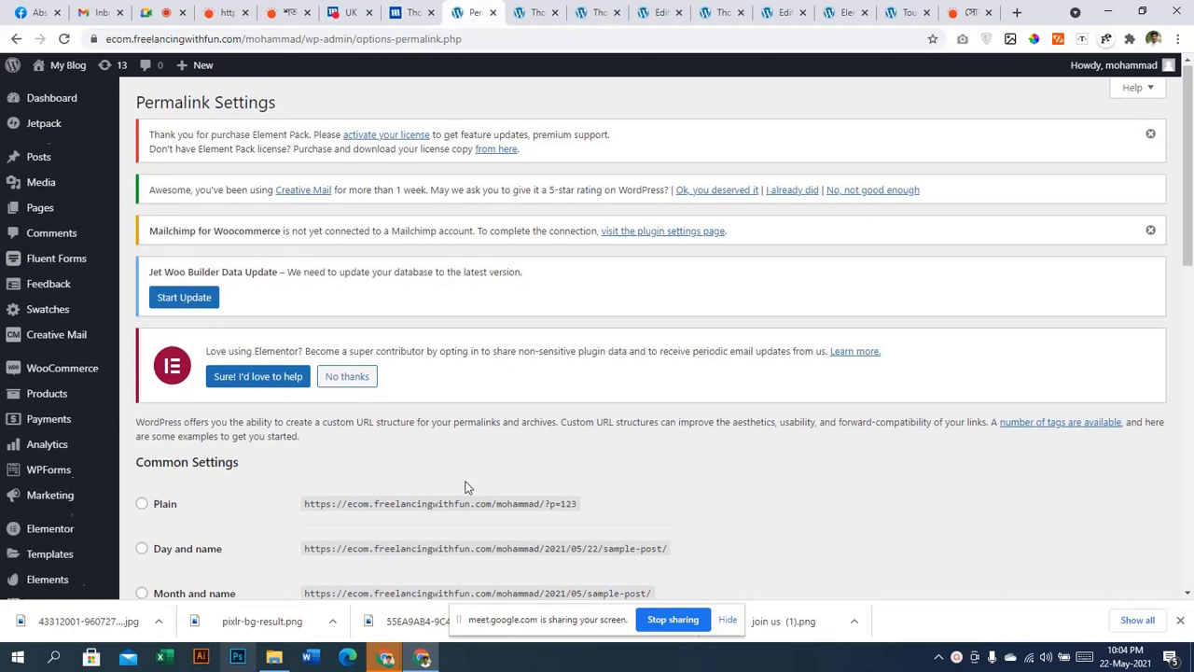
Confirm Post name is still selected in permalinks and return to the All Posts list
scroll(185, 459, "down", 3)
scroll(355, 408, "up", 3)
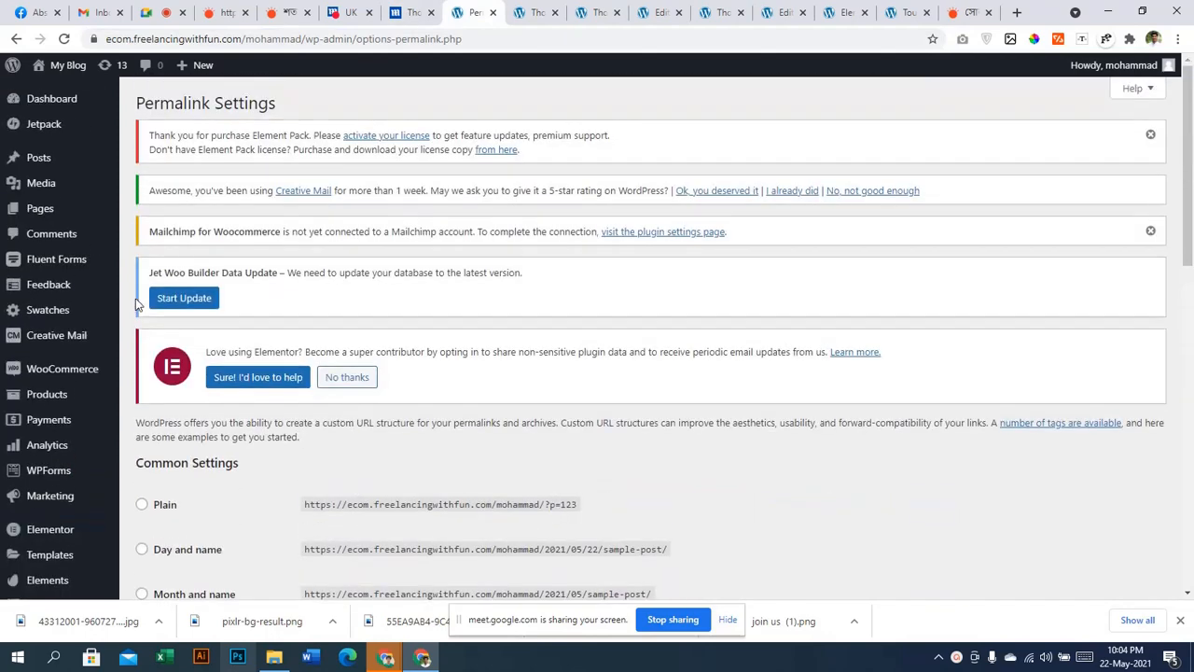
mouse_move(13, 158)
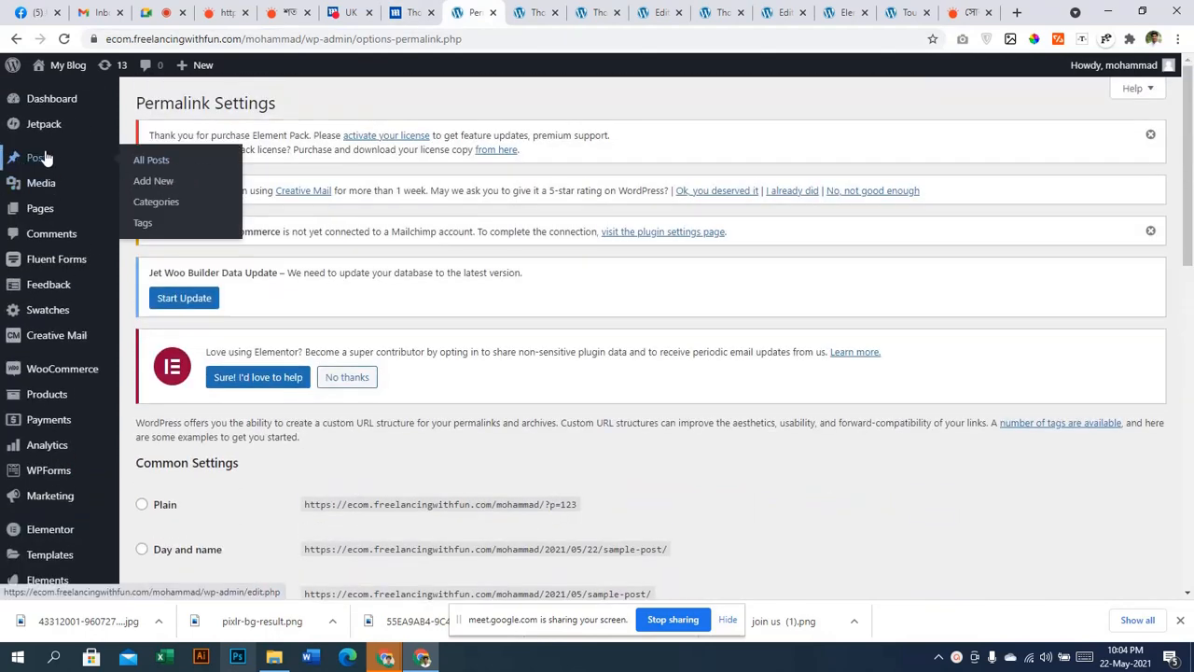
left_click(171, 163)
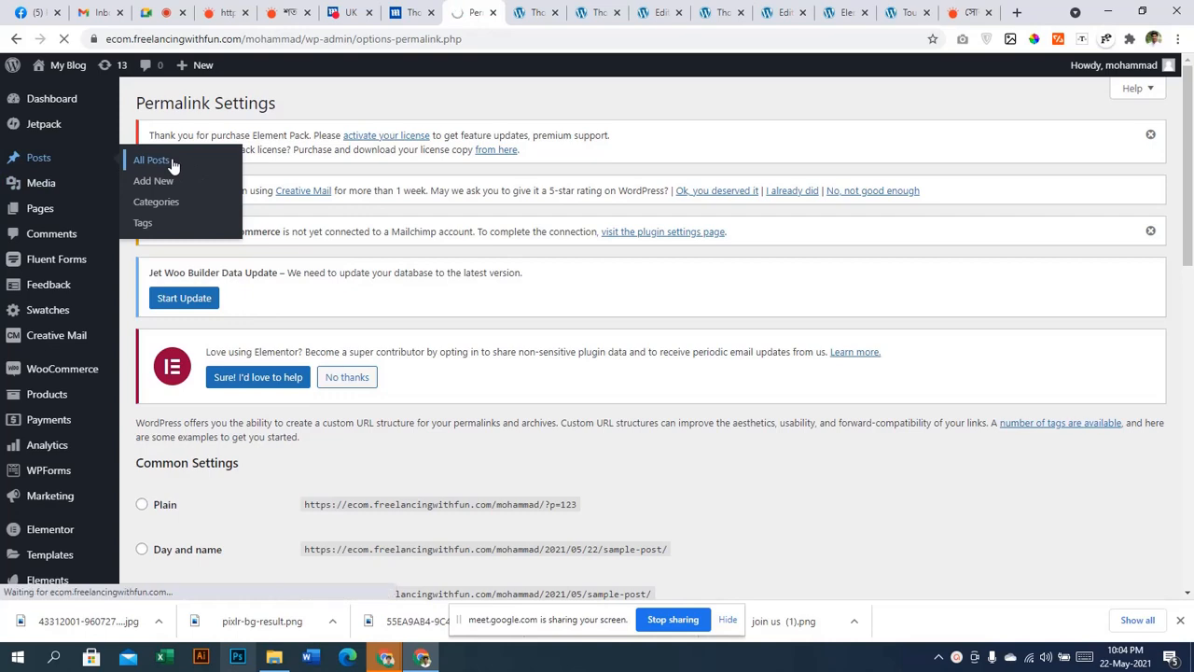
scroll(467, 301, "down", 2)
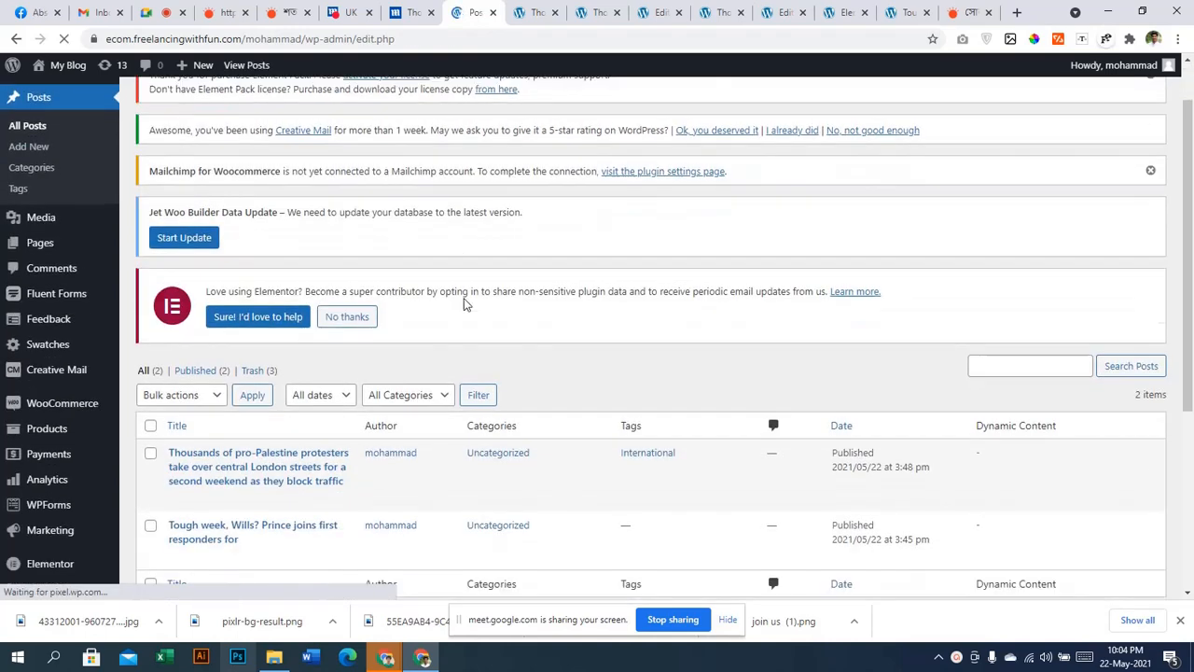
mouse_move(170, 380)
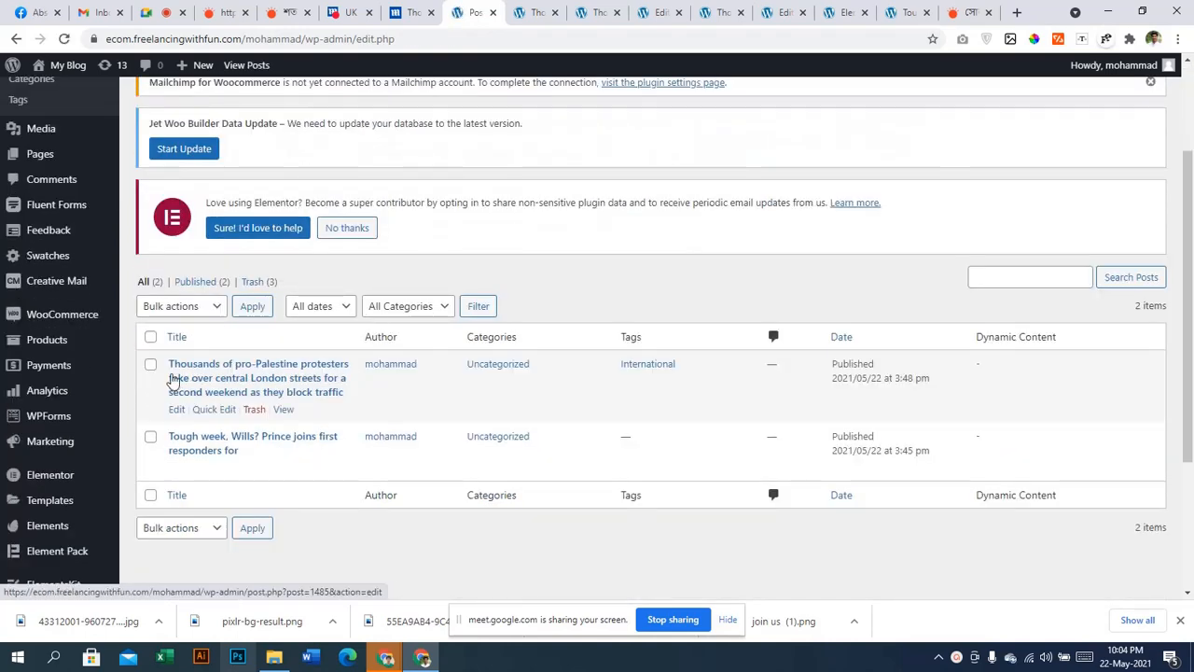
Quick Edit the protest post, trim its slug to 'thousands-of-pro-palestine-protesters-take' and update
left_click(203, 411)
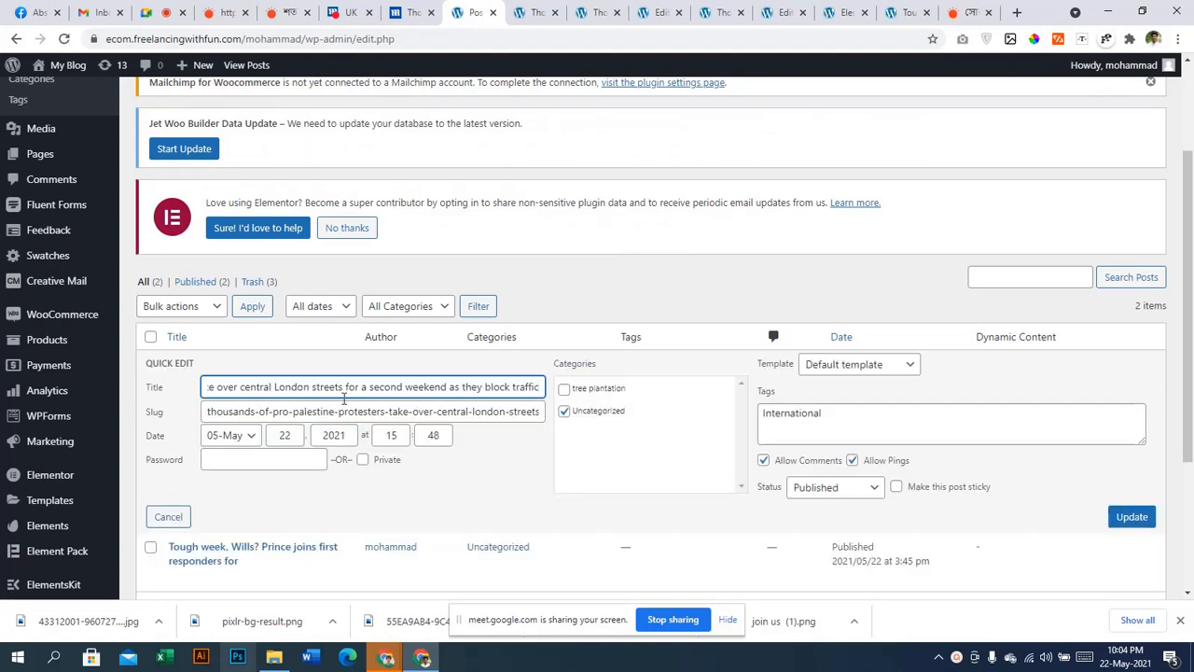
left_click_drag(207, 411, 355, 412)
left_click(399, 412)
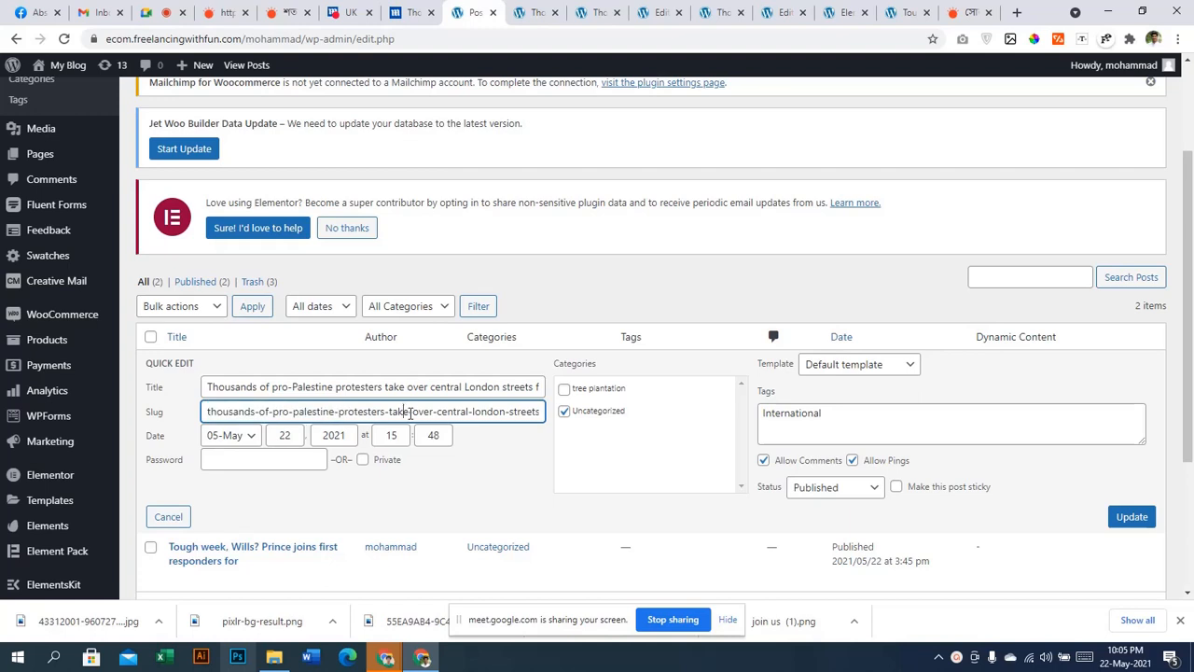
left_click_drag(408, 412, 1187, 593)
key("BackSpace")
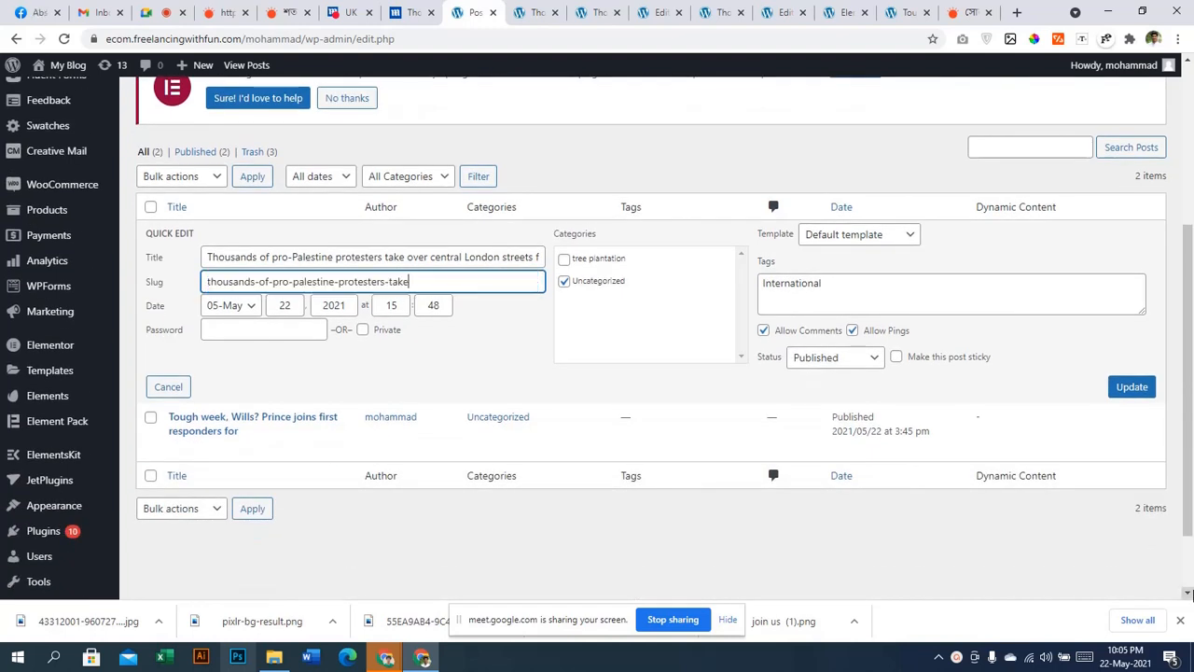
left_click(1132, 386)
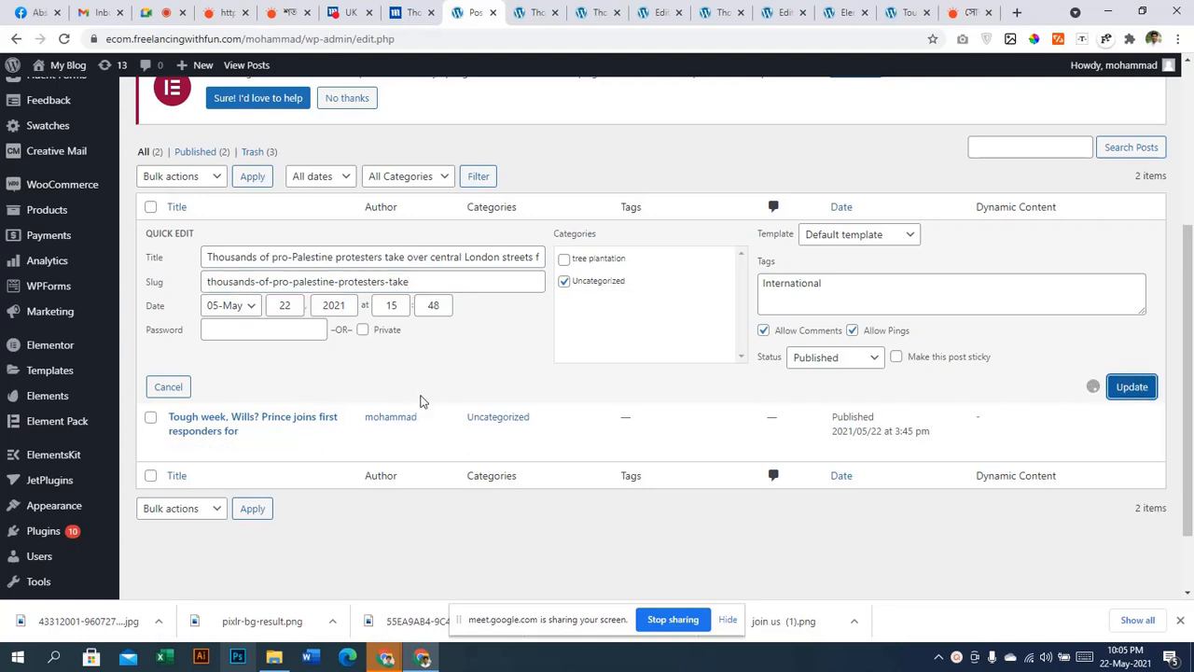
Open the live protest post in a new tab and confirm its URL ends 'thousands-of-pro-palestine-protesters-take/'
right_click(284, 280)
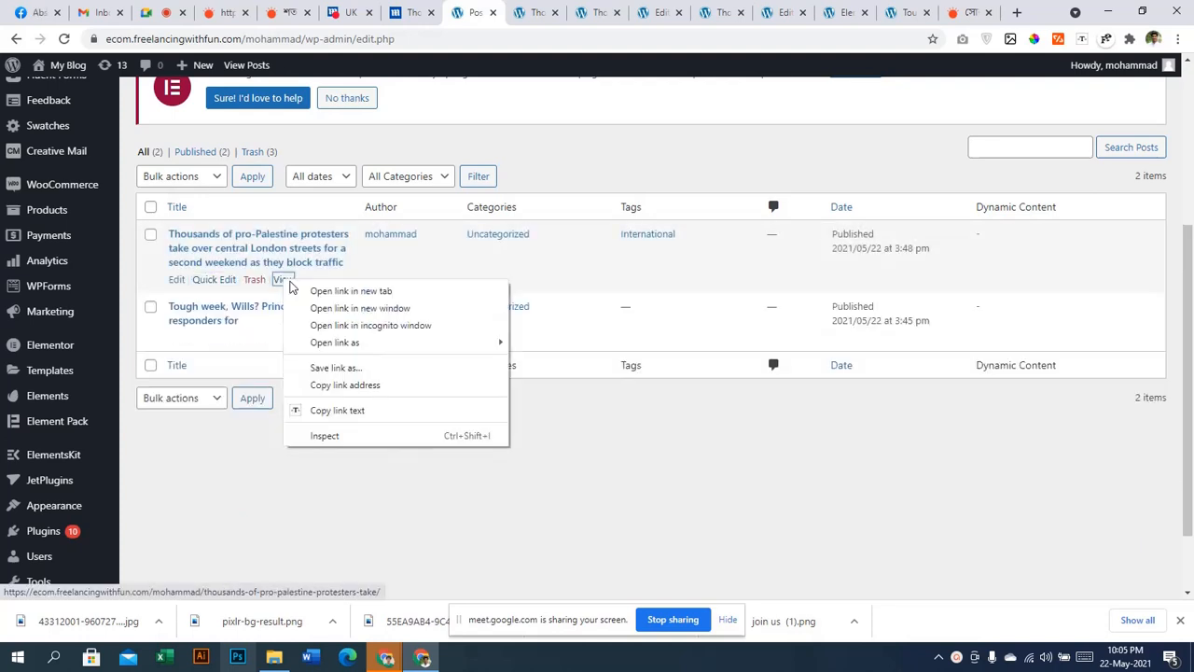
left_click(291, 287)
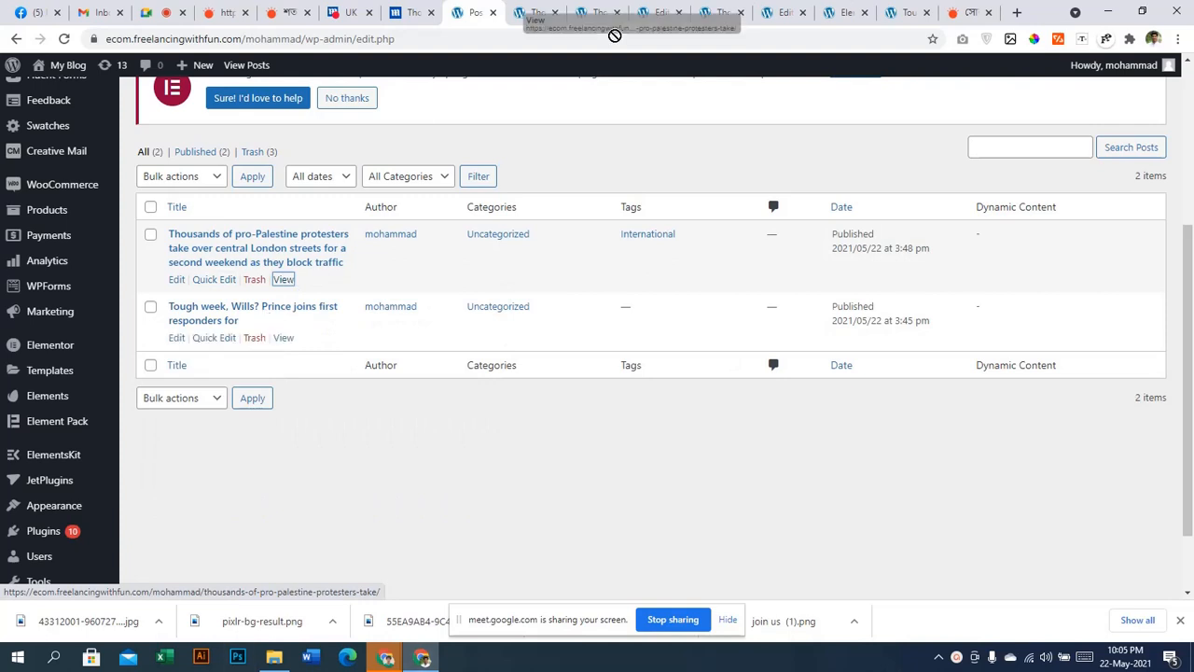
right_click(296, 283)
left_click(300, 285)
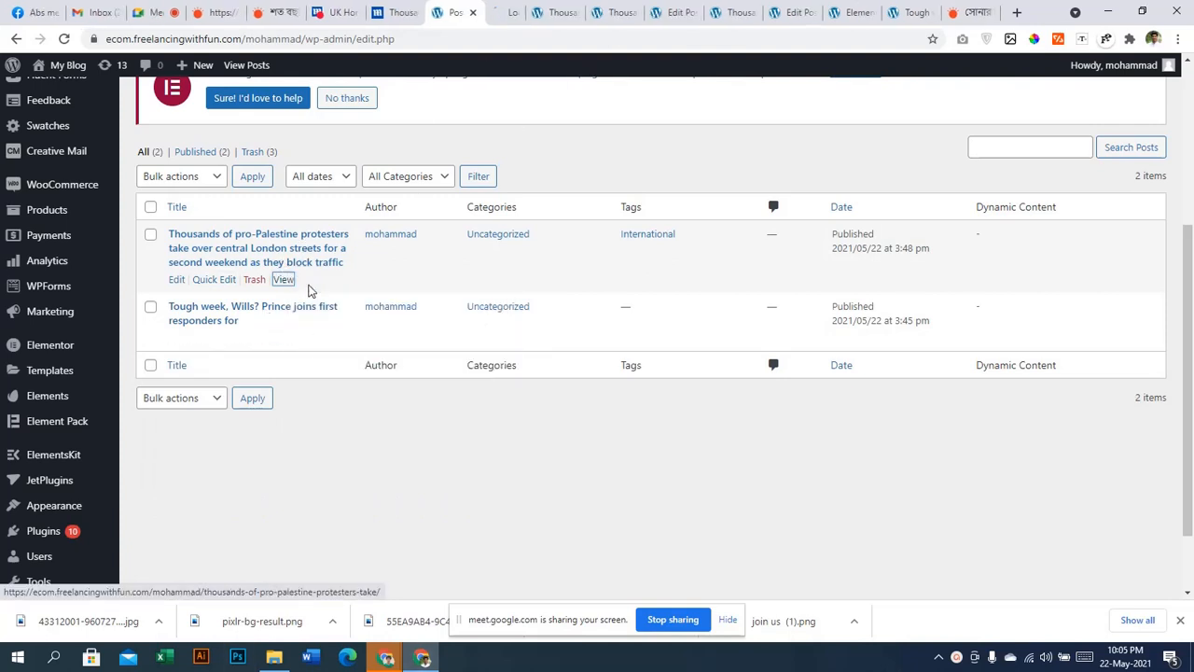
left_click(504, 13)
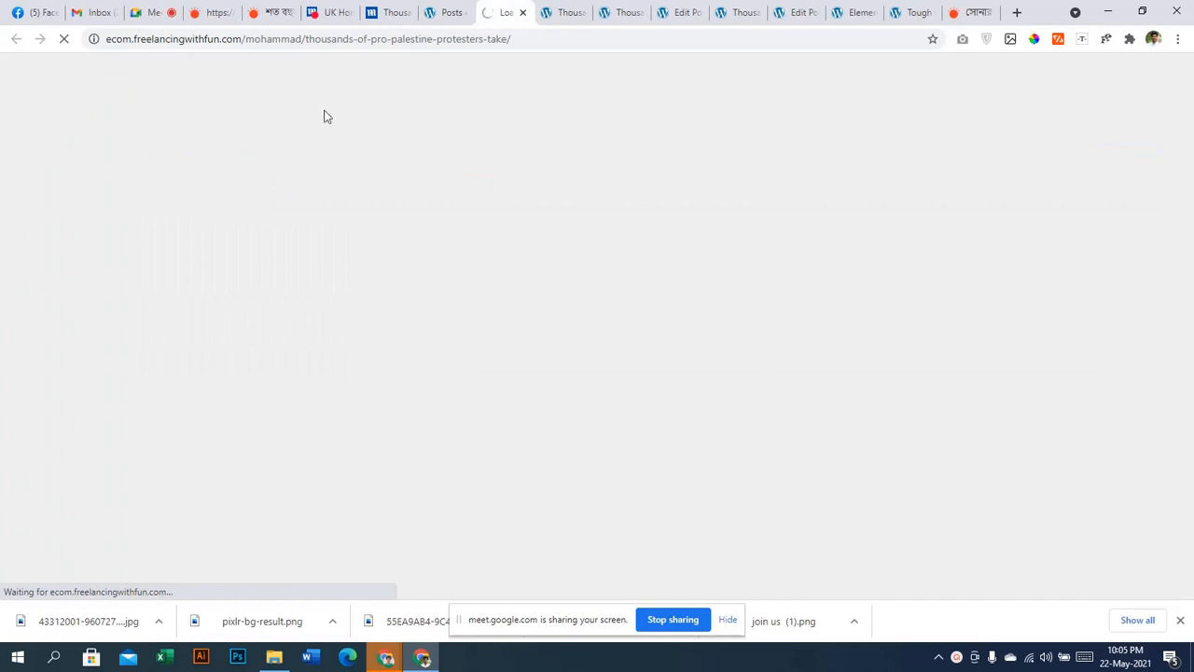
left_click_drag(309, 38, 556, 44)
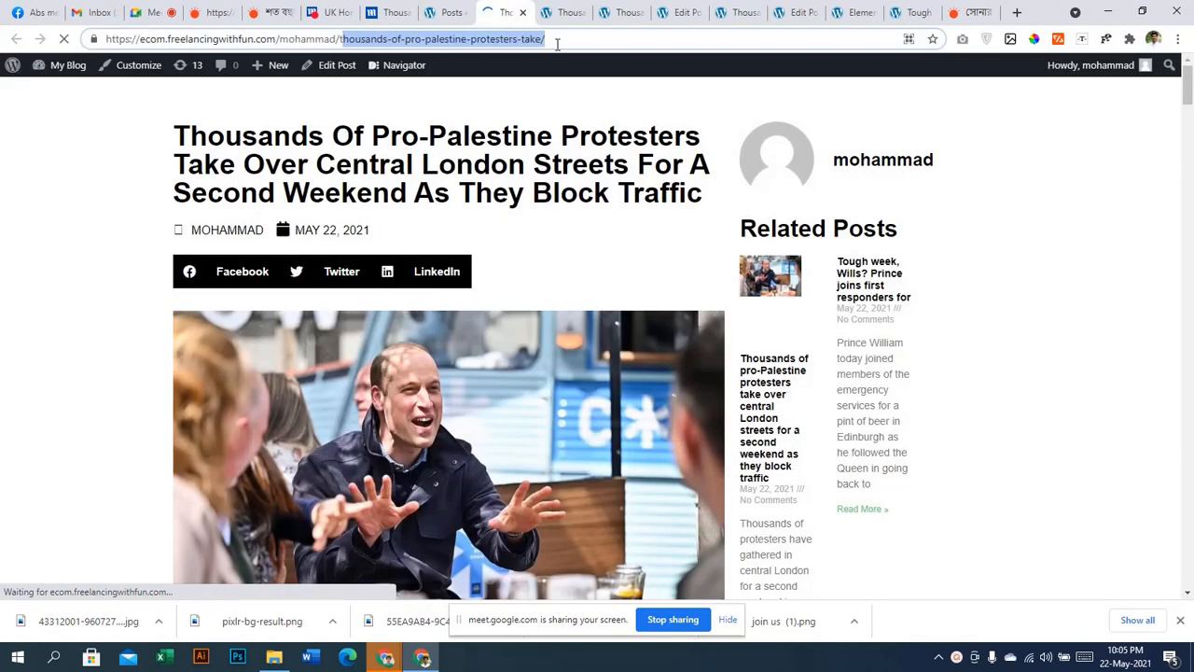
left_click(504, 84)
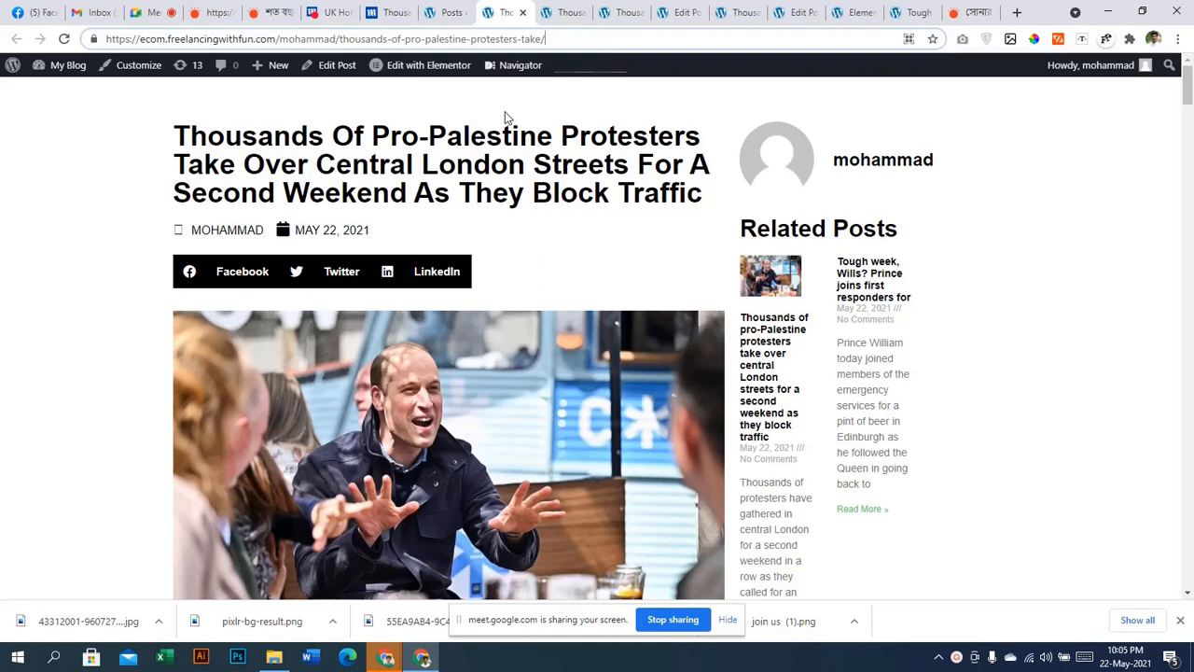
Highlight parts of the article address: the site and author part and the 'thousands-of' slug
left_click_drag(341, 40, 59, 39)
left_click(368, 41)
left_click_drag(341, 39, 583, 46)
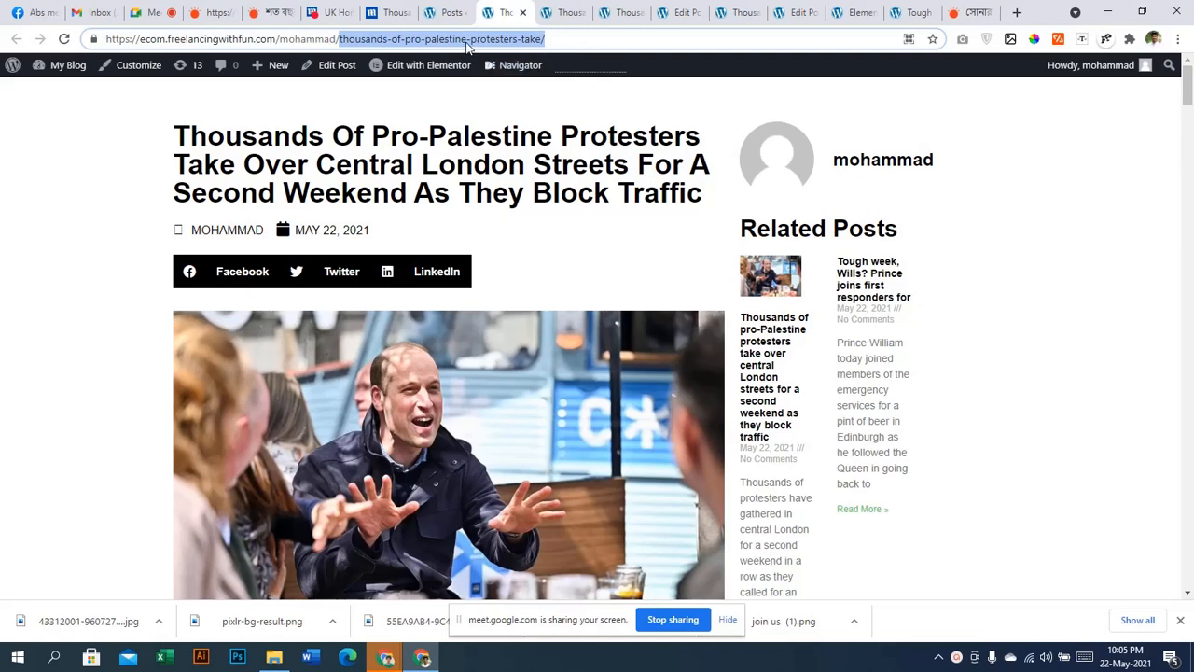
left_click_drag(316, 39, 106, 39)
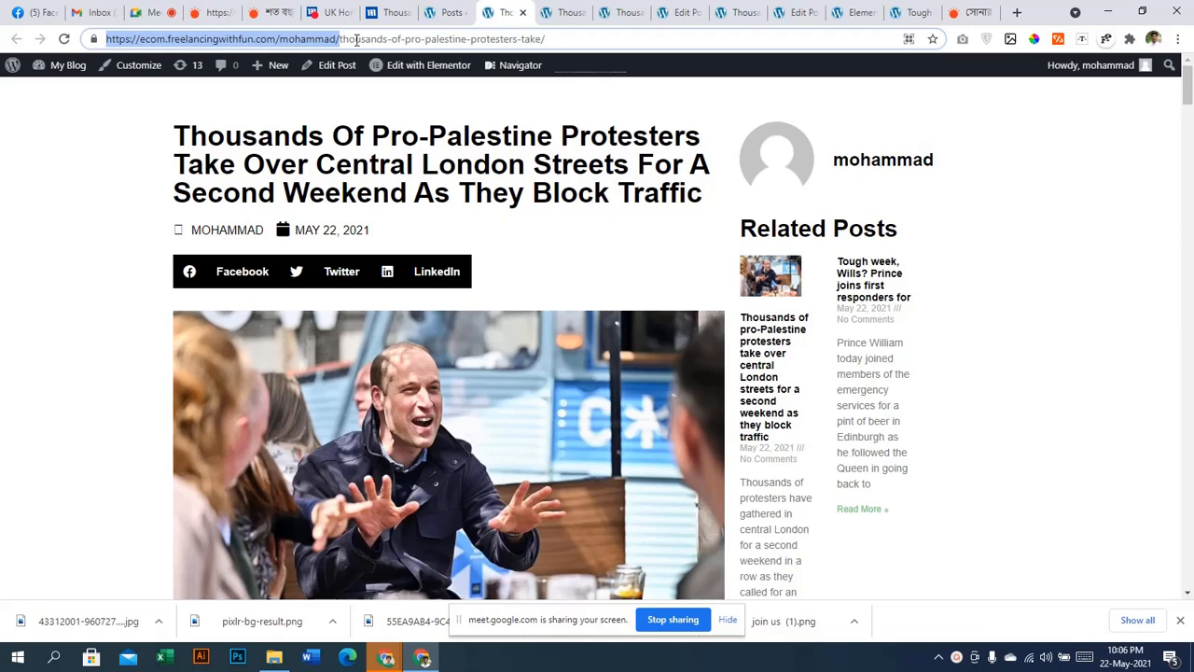
left_click(352, 42)
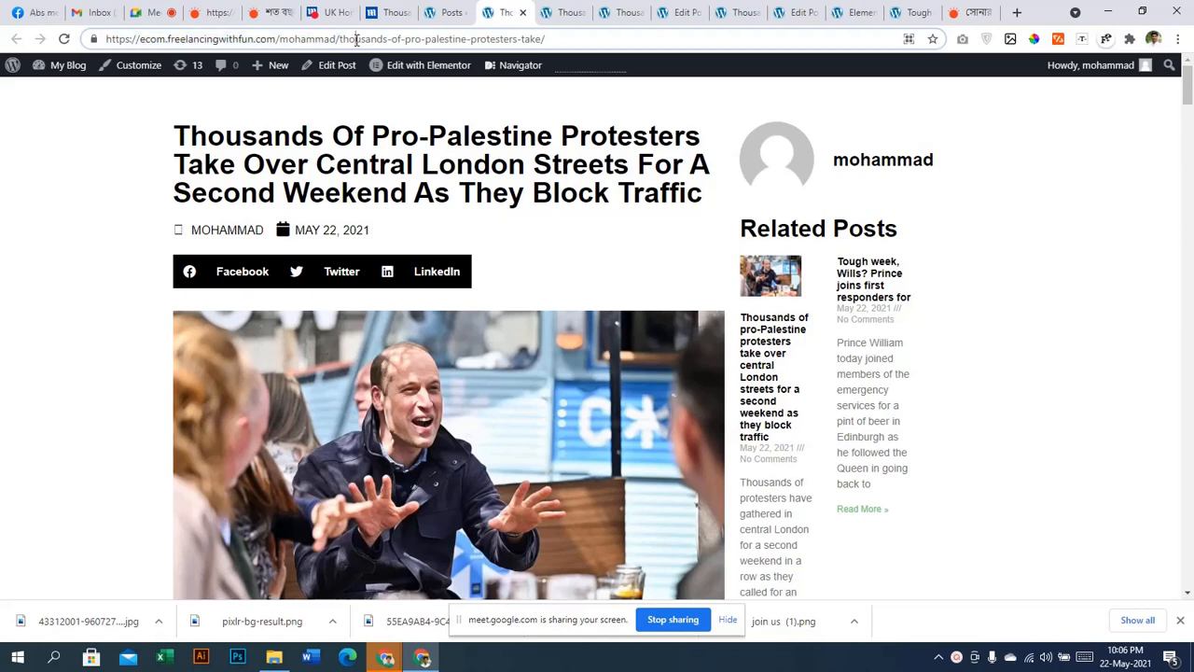
left_click_drag(342, 42, 403, 50)
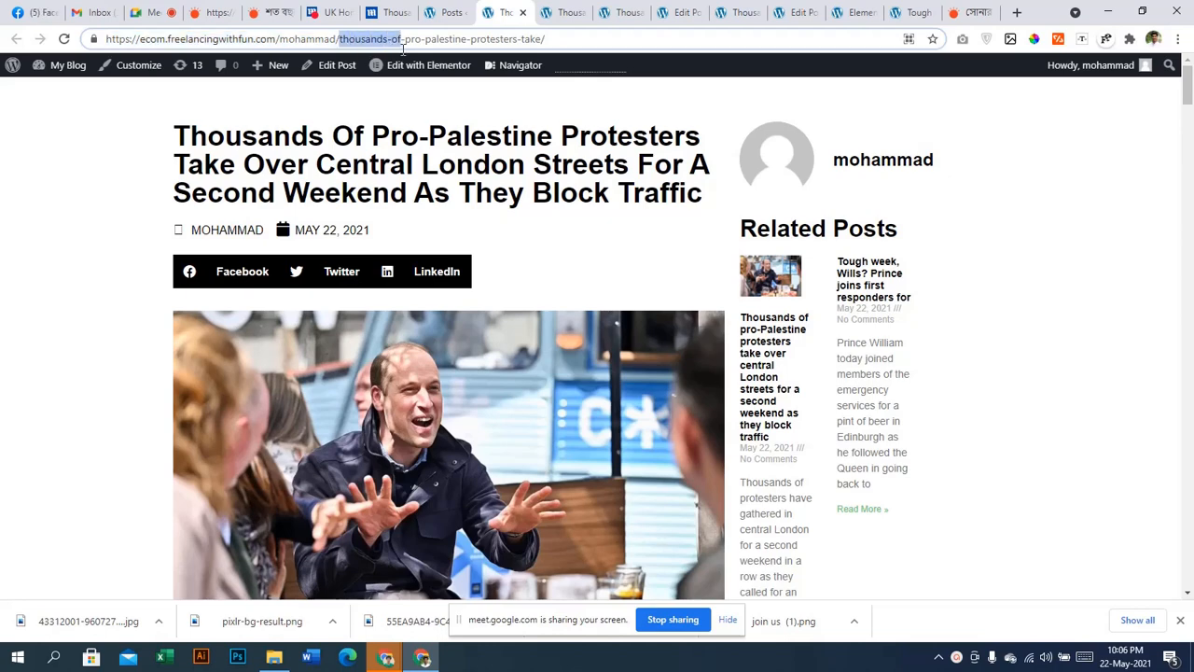
left_click(500, 233)
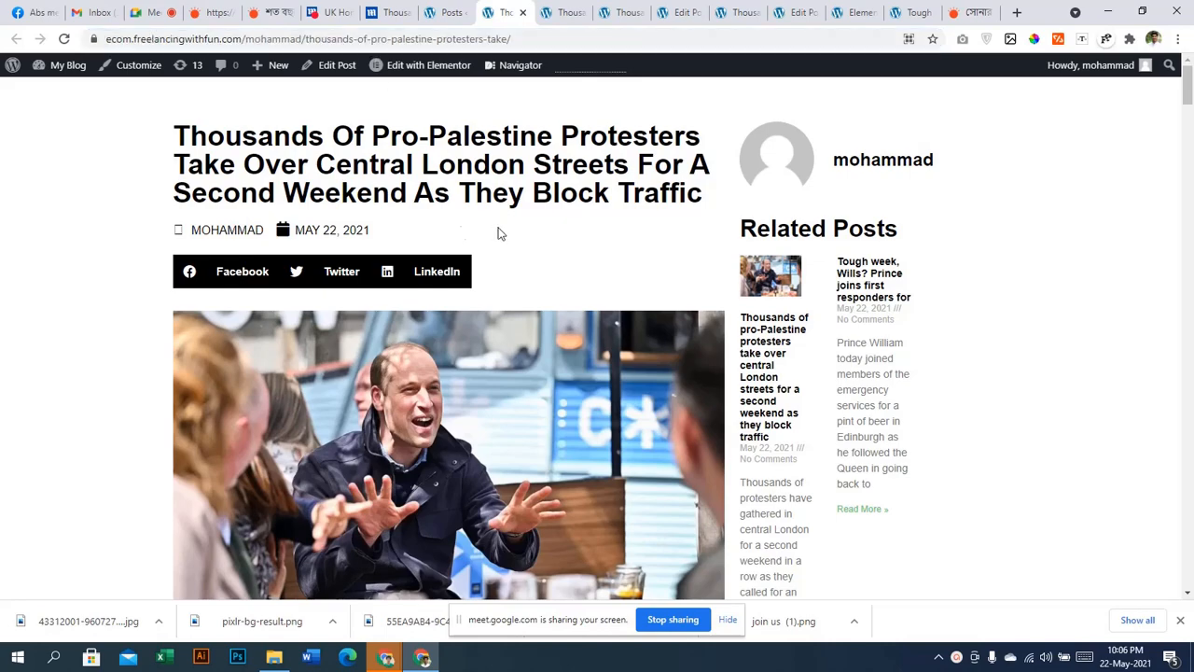
scroll(765, 387, "down", 3)
scroll(764, 387, "up", 3)
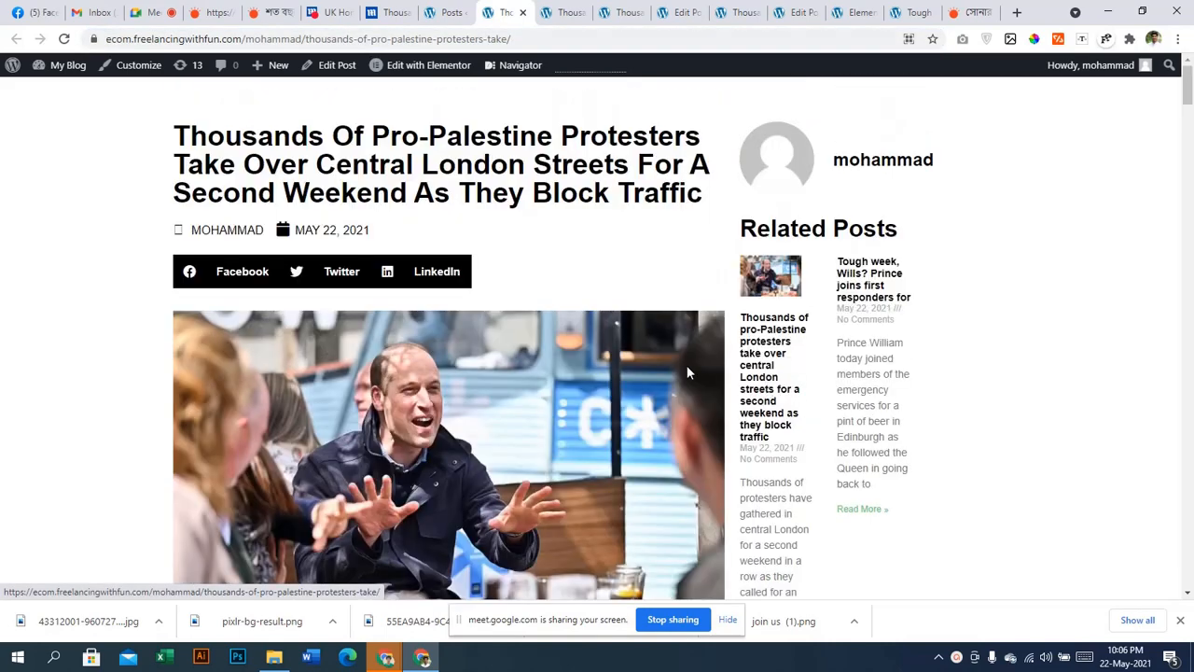
left_click(537, 40)
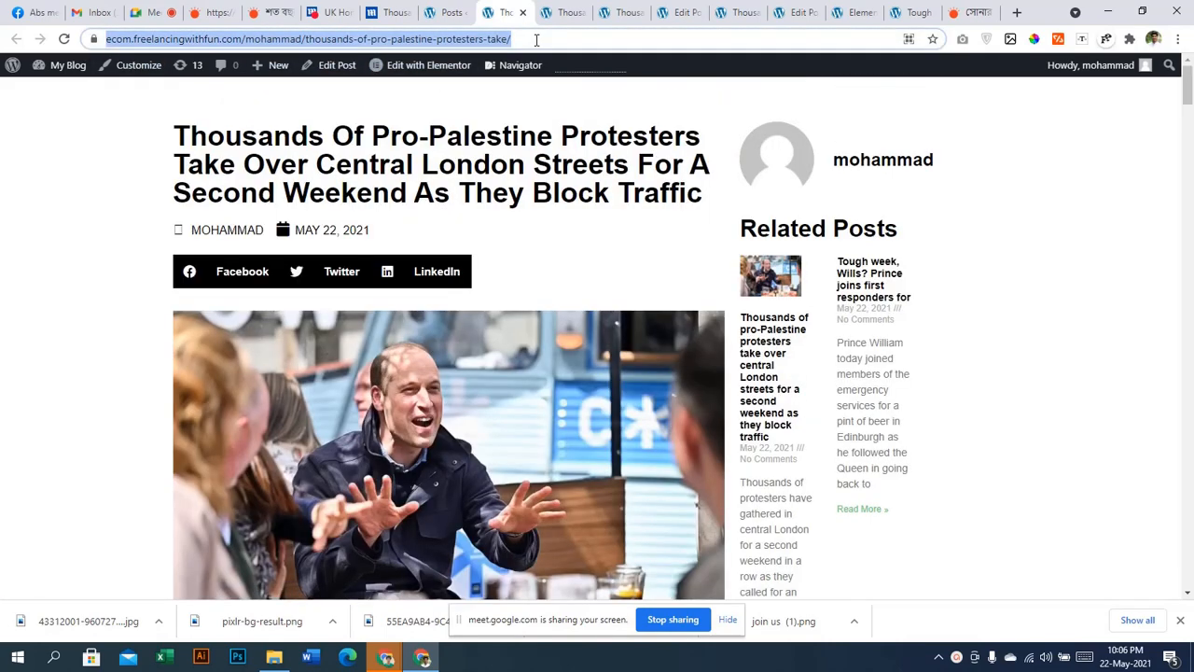
left_click(442, 47)
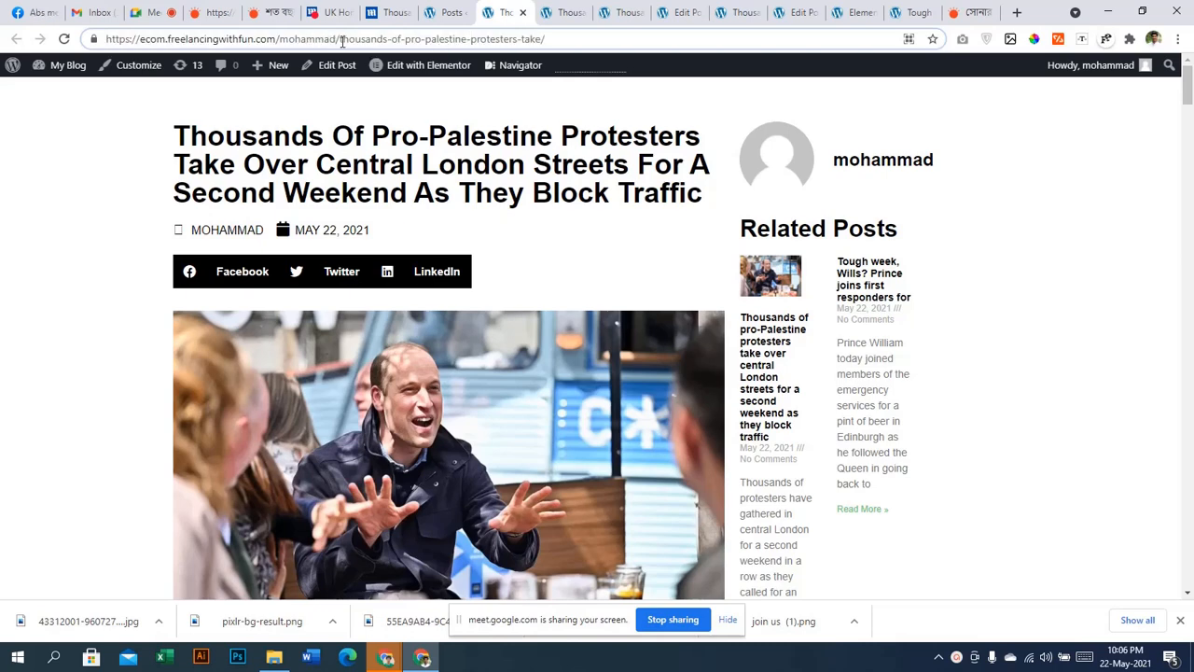
left_click_drag(341, 40, 639, 59)
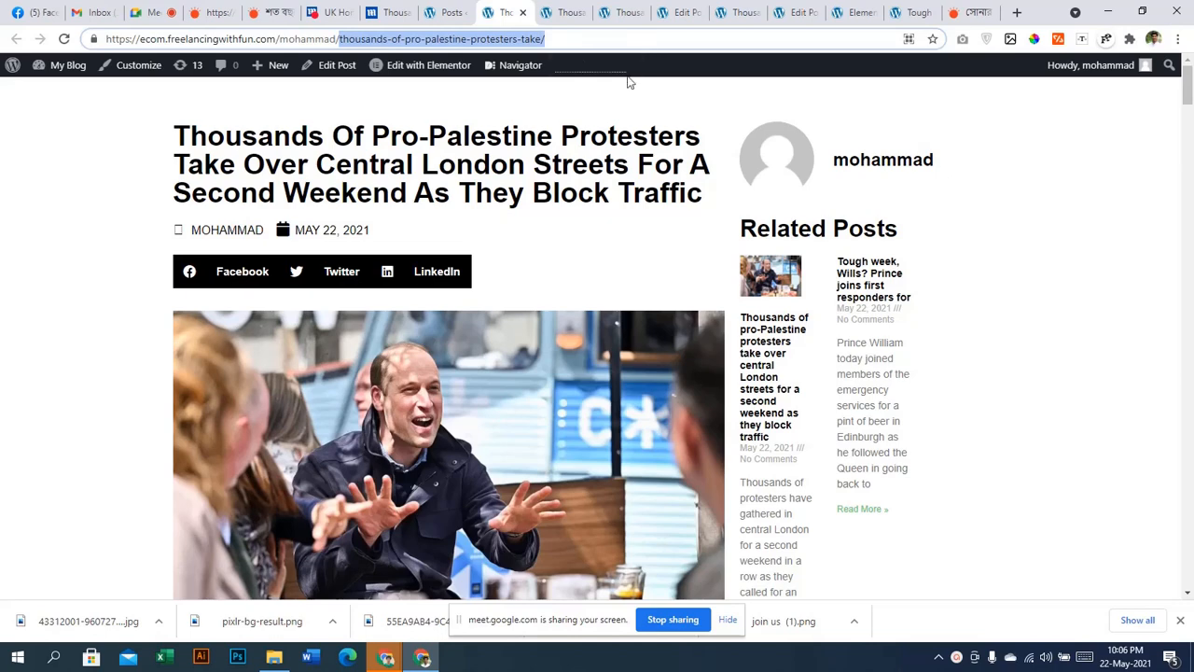
left_click(341, 35)
left_click_drag(341, 39, 20, 39)
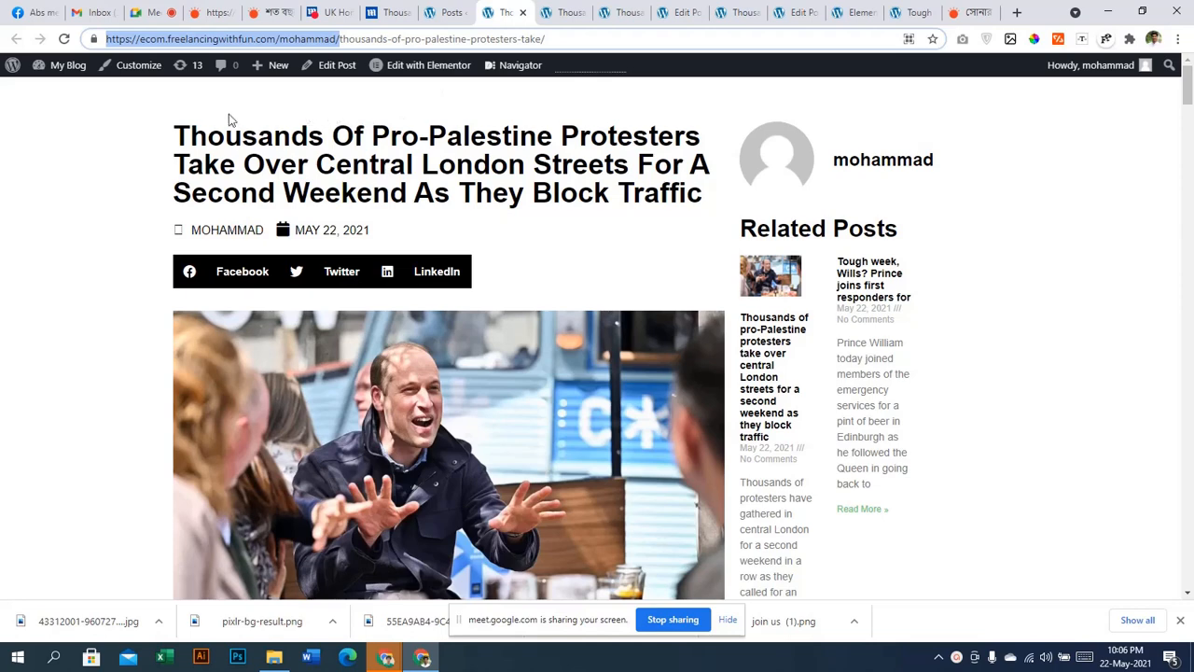
left_click(180, 126)
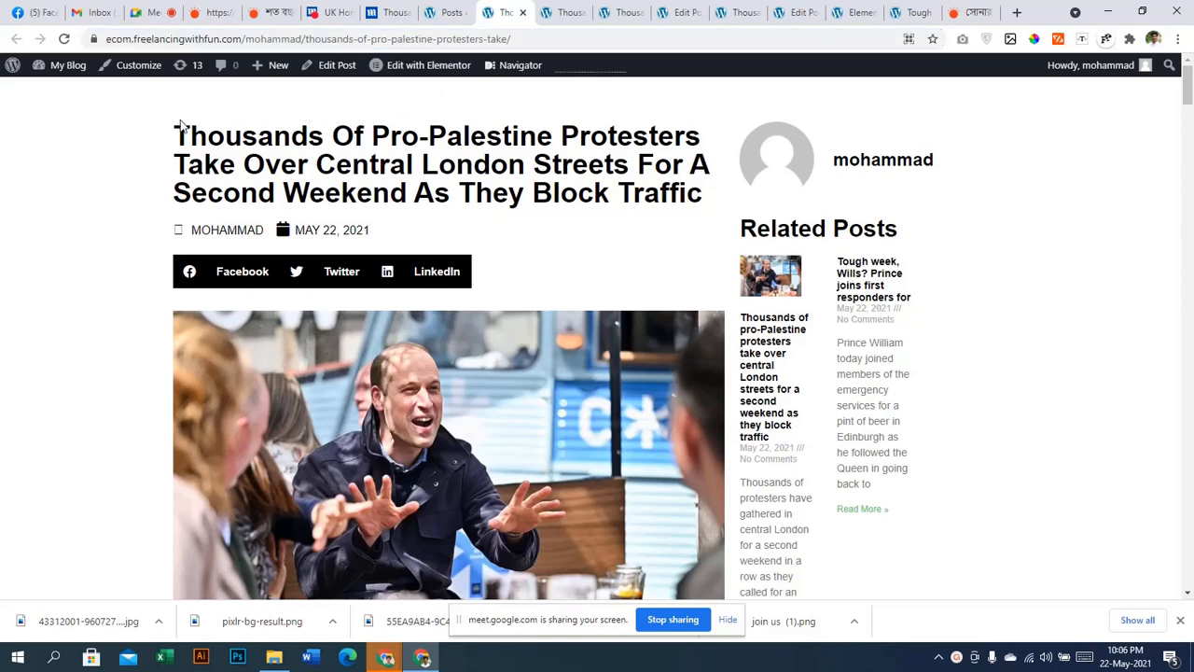
Select and review the protest article's title on the live post
left_click_drag(180, 126, 715, 196)
left_click(213, 140)
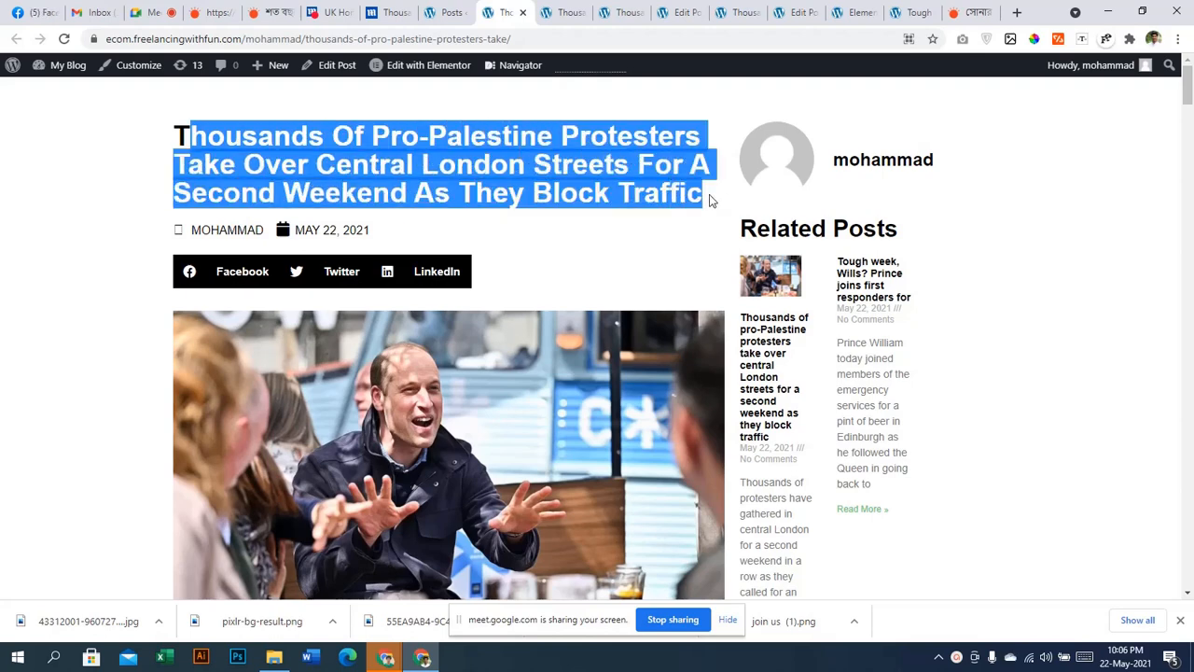
left_click(709, 194)
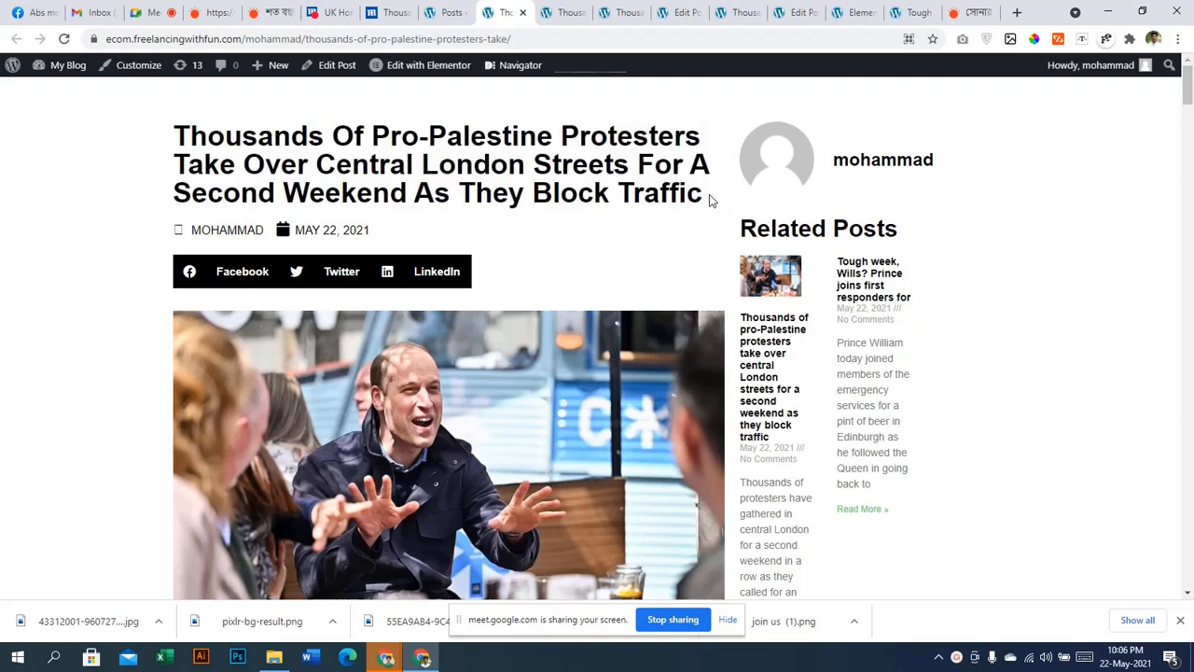
left_click_drag(709, 194, 172, 134)
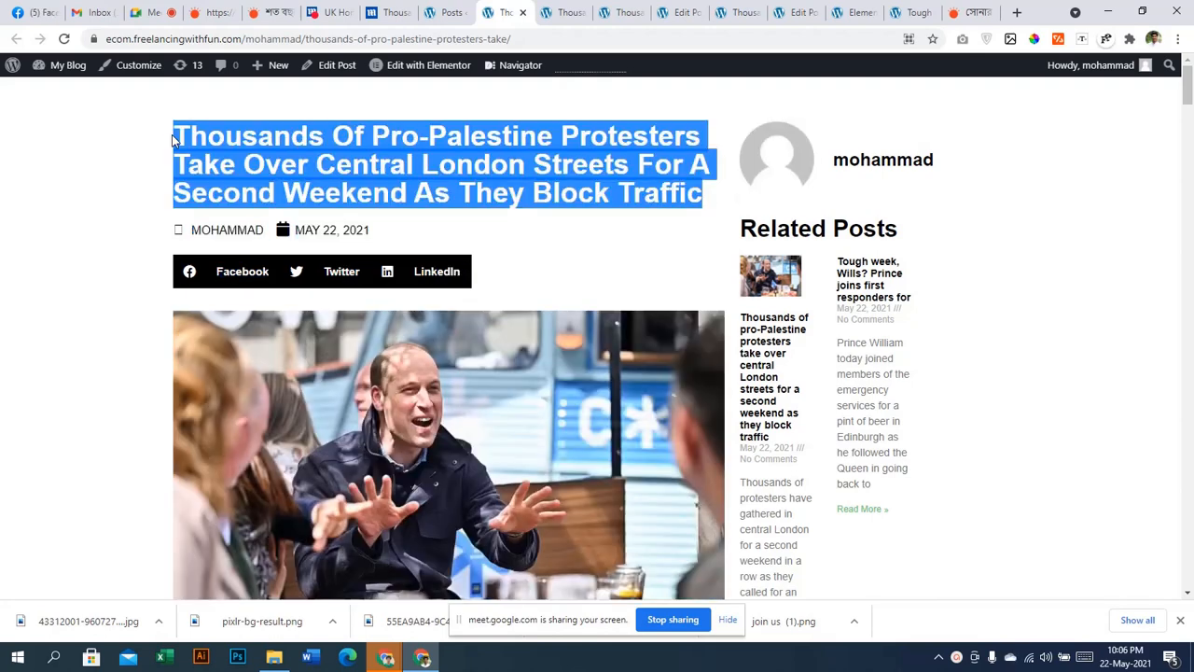
scroll(788, 266, "down", 5)
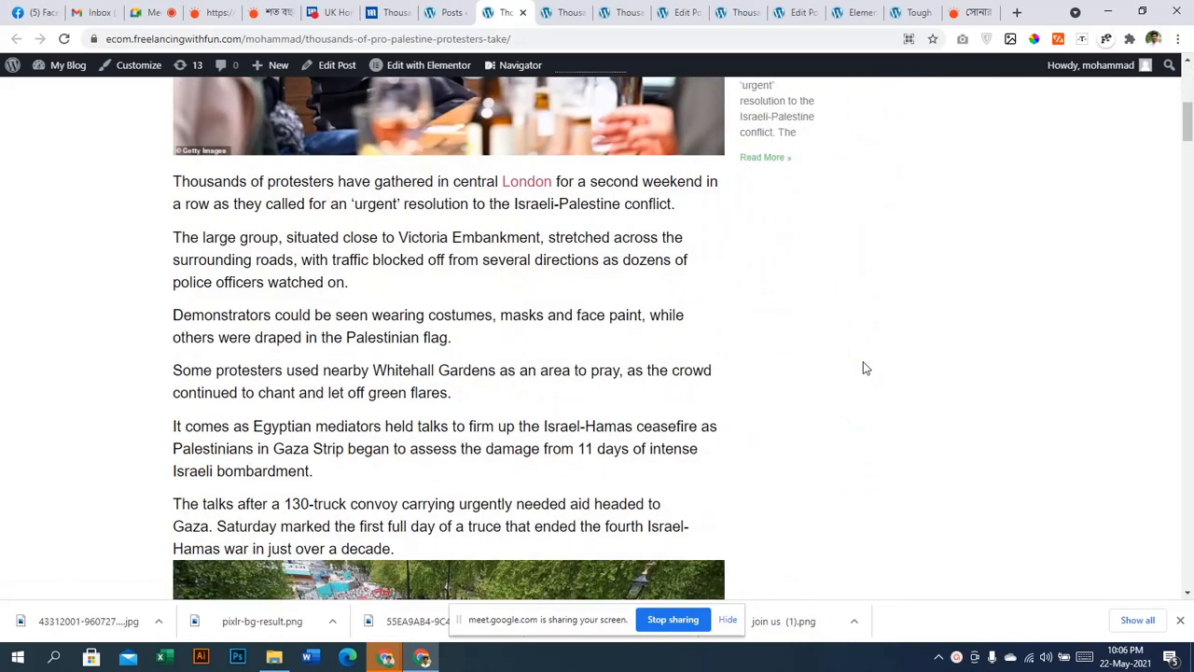
scroll(863, 366, "up", 5)
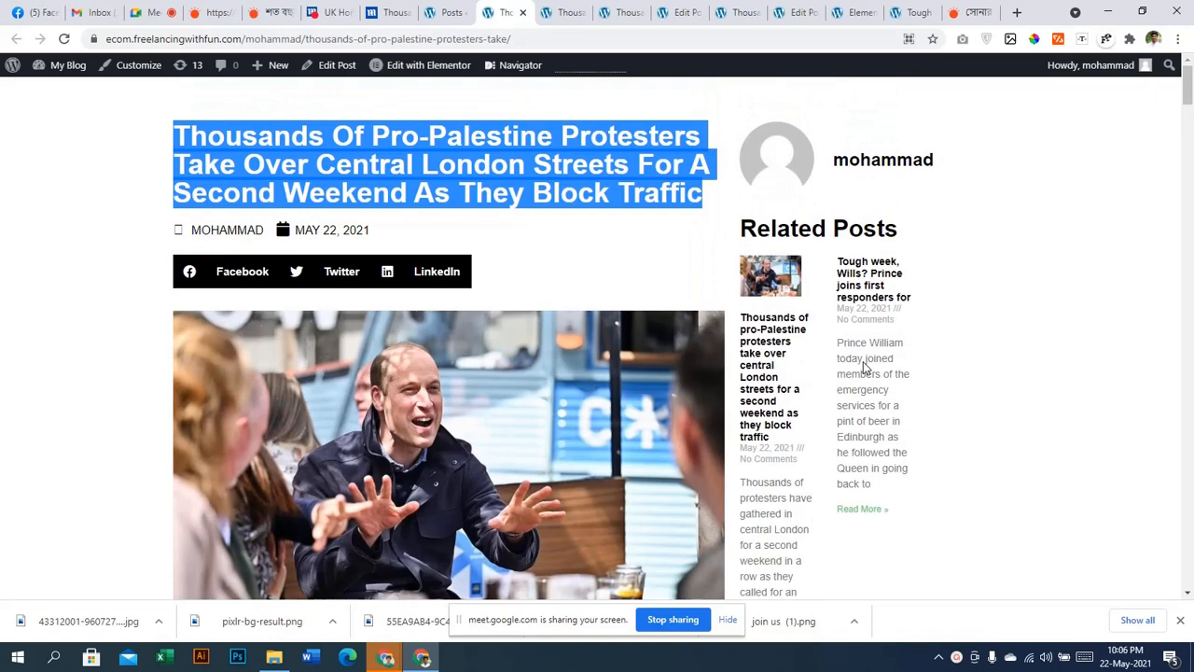
left_click(590, 203)
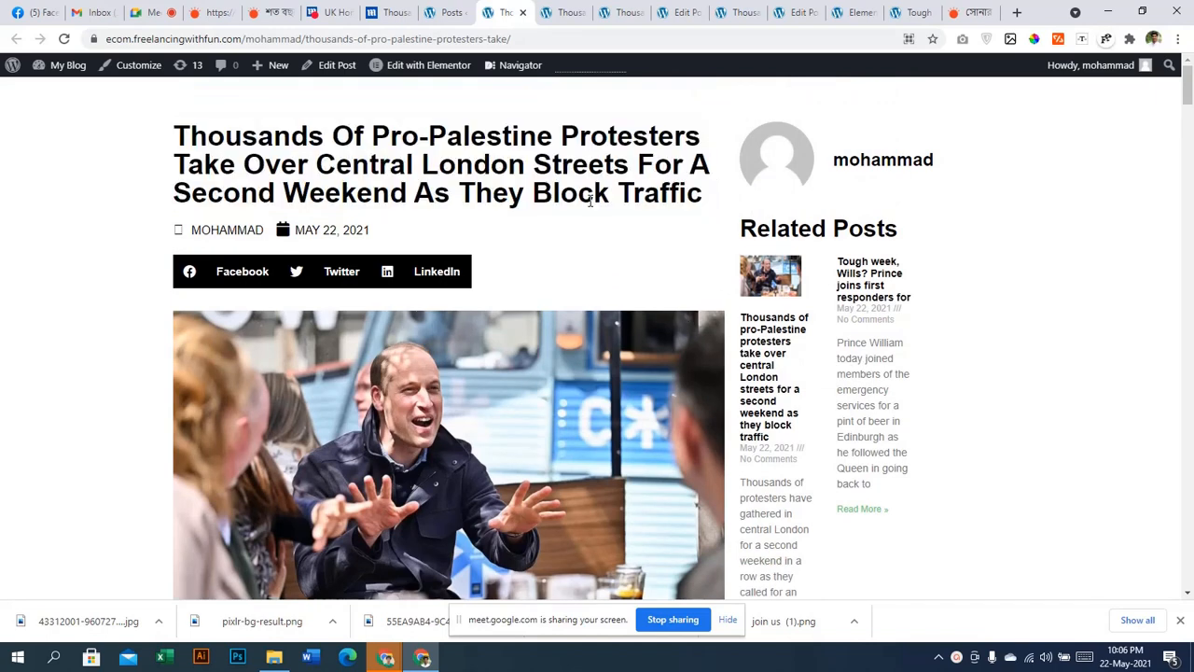
left_click(441, 9)
left_click(504, 11)
left_click_drag(177, 128, 648, 139)
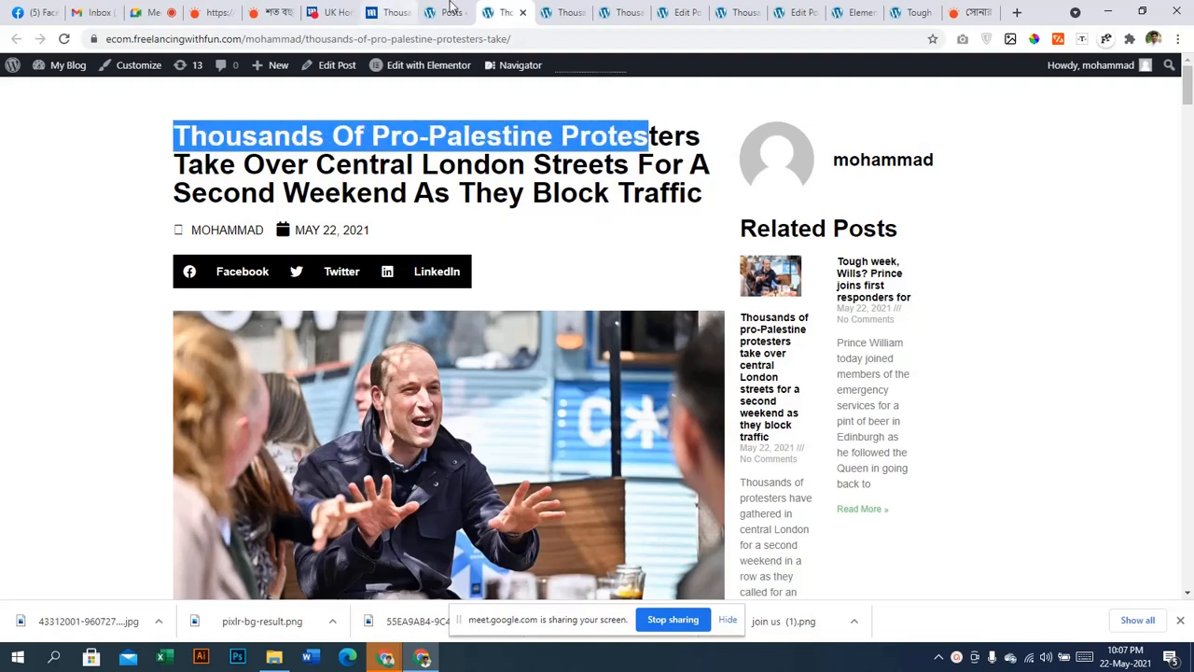
Trash the 'single post template' in Theme Builder and go back to the live article
left_click(451, 9)
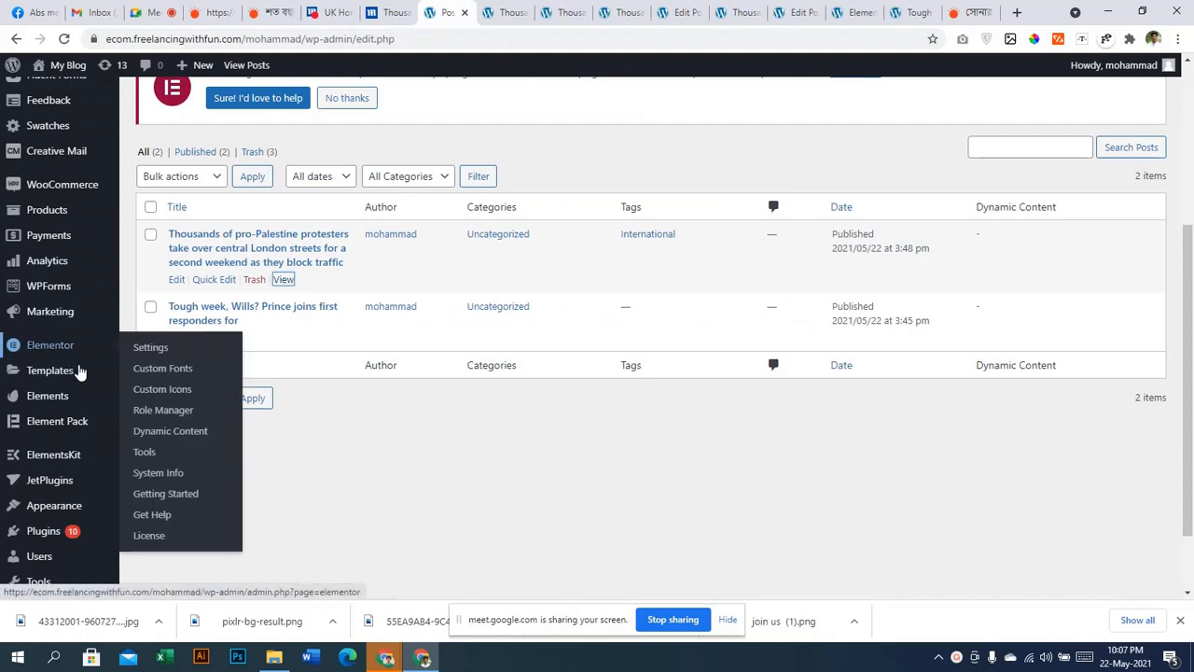
mouse_move(80, 371)
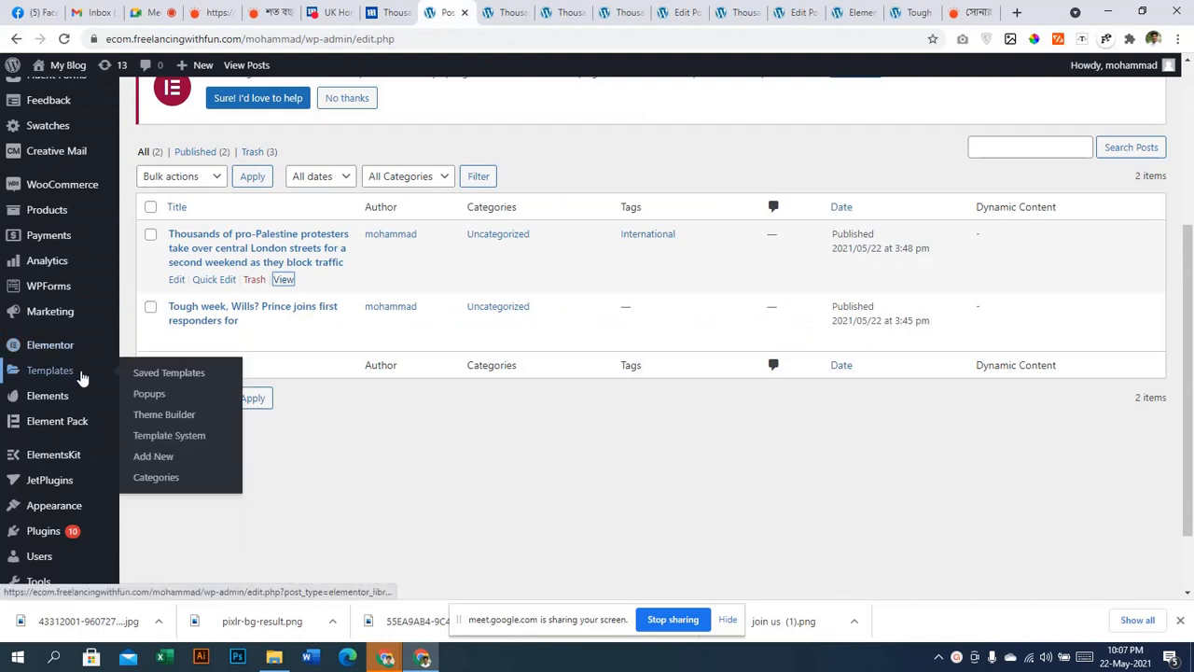
left_click(147, 417)
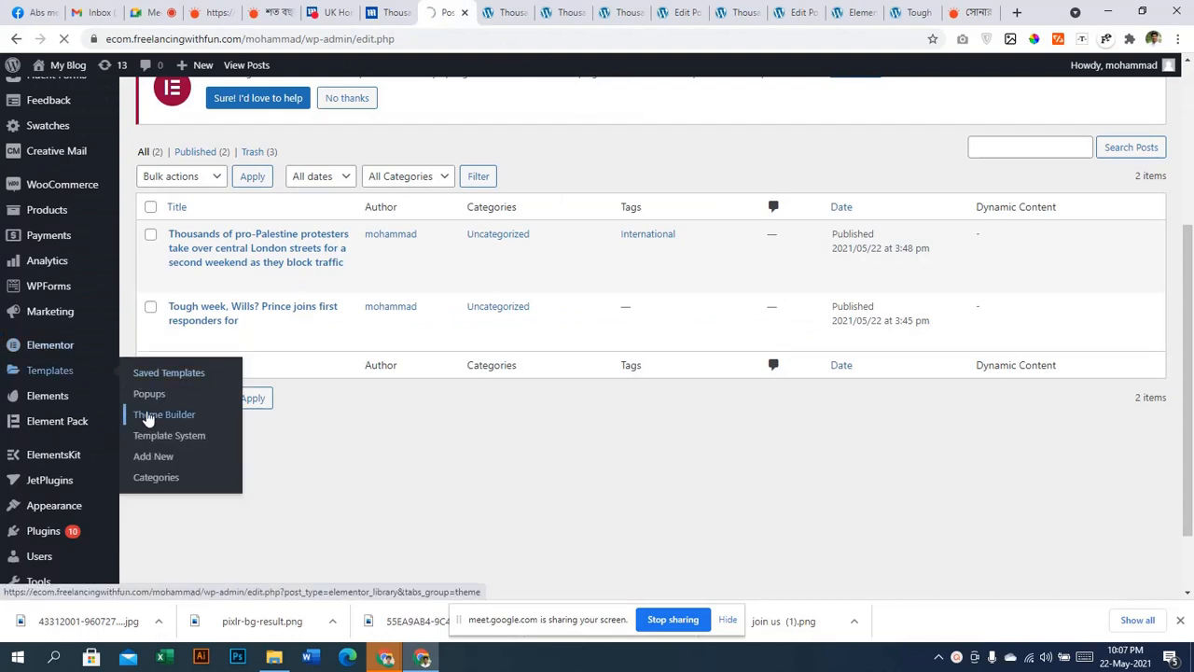
scroll(340, 419, "down", 5)
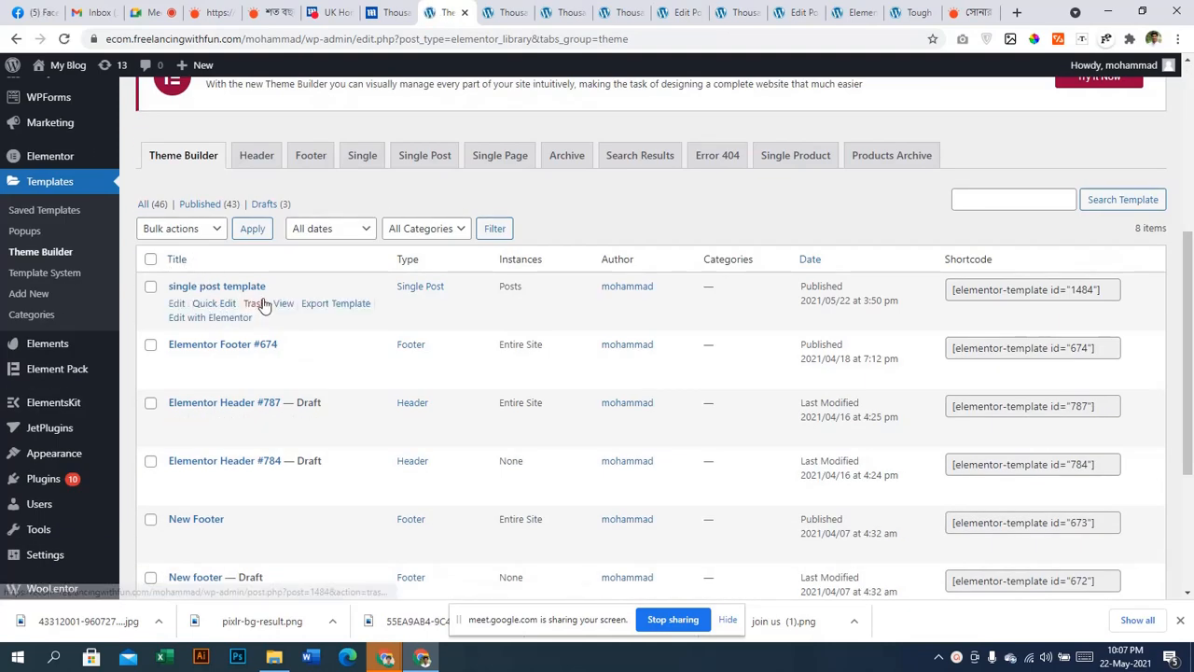
left_click(256, 304)
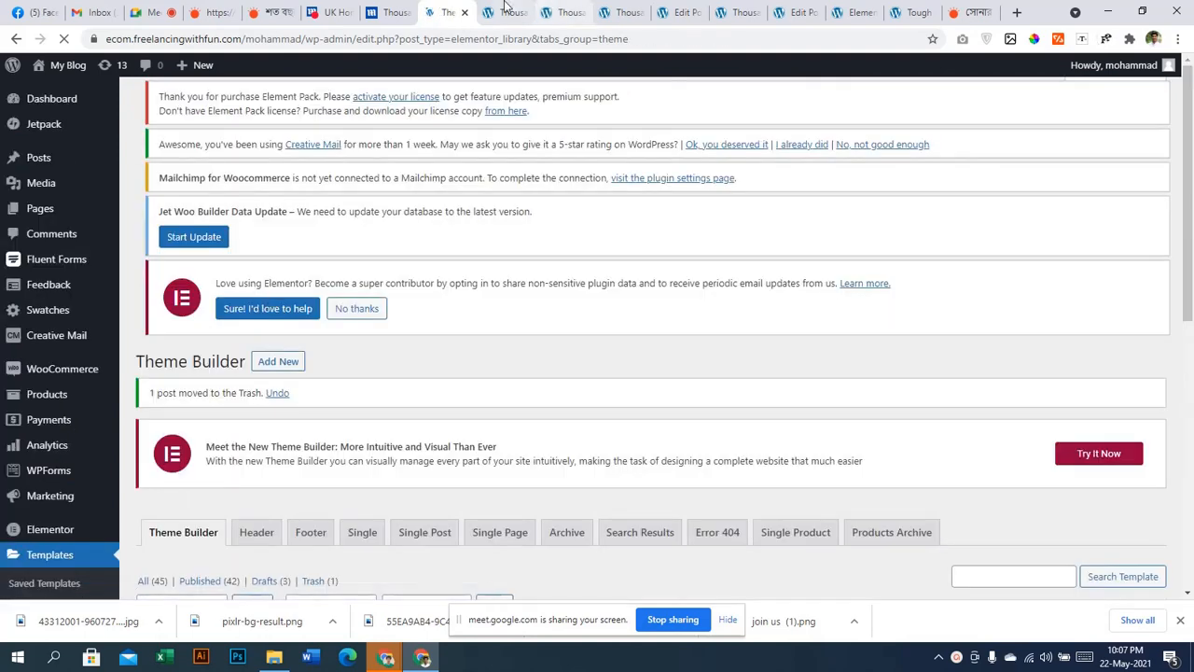
left_click(504, 11)
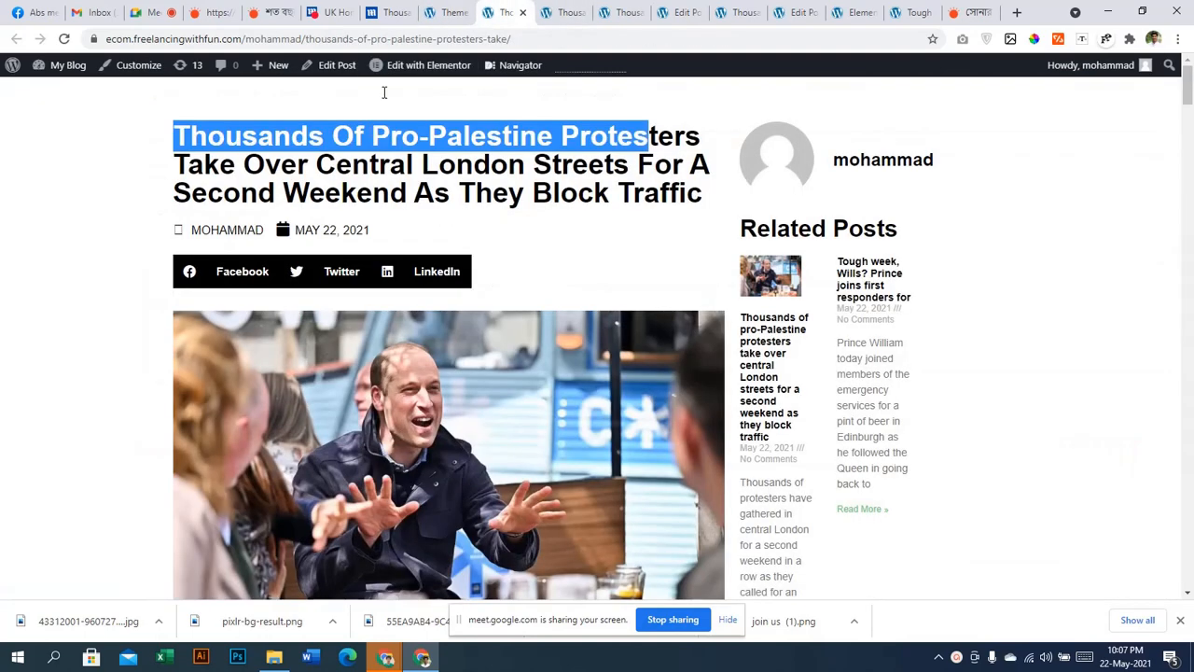
Reload the protest article to see its default layout, then return to the 7-template Theme Builder list
left_click(63, 38)
scroll(39, 229, "down", 2)
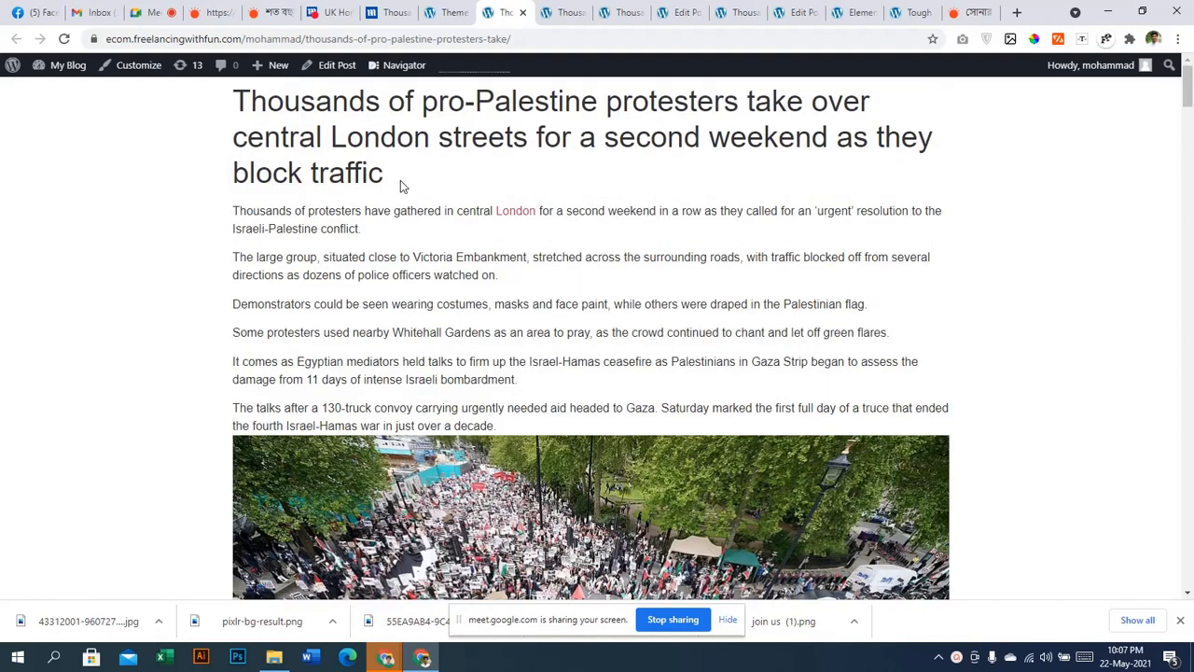
left_click_drag(400, 182, 232, 100)
left_click(224, 160)
left_click(460, 355)
left_click(439, 7)
scroll(453, 467, "down", 2)
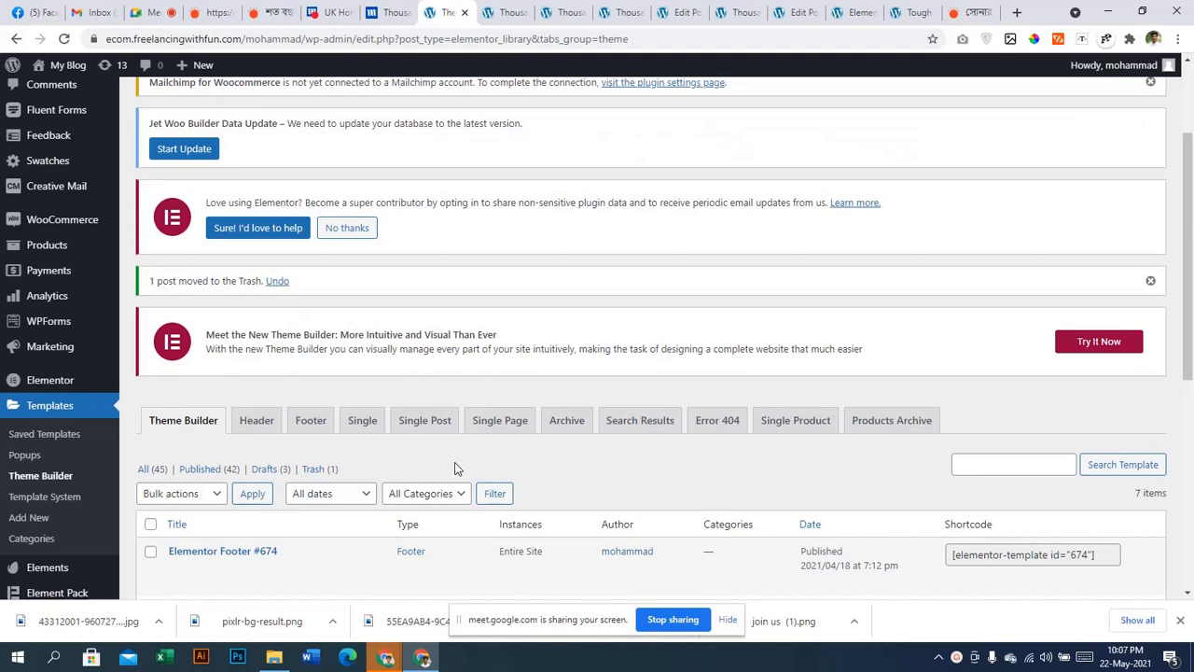
Restore the single post template from the trash and reload the article to check its layout
left_click(329, 471)
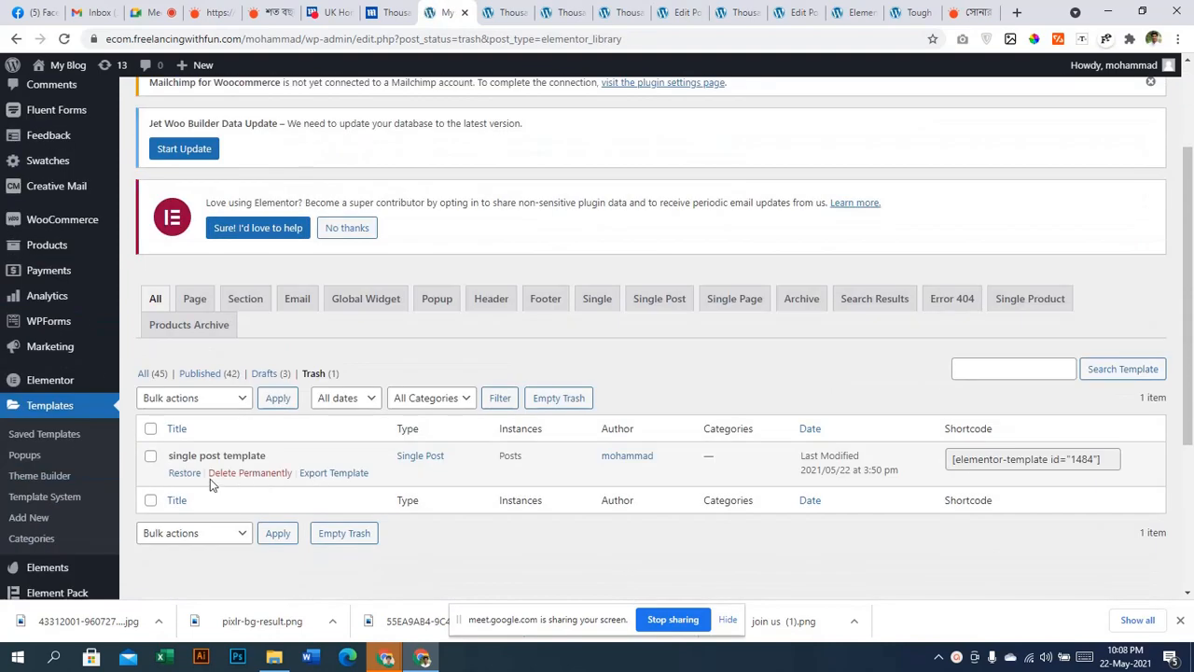
left_click(182, 473)
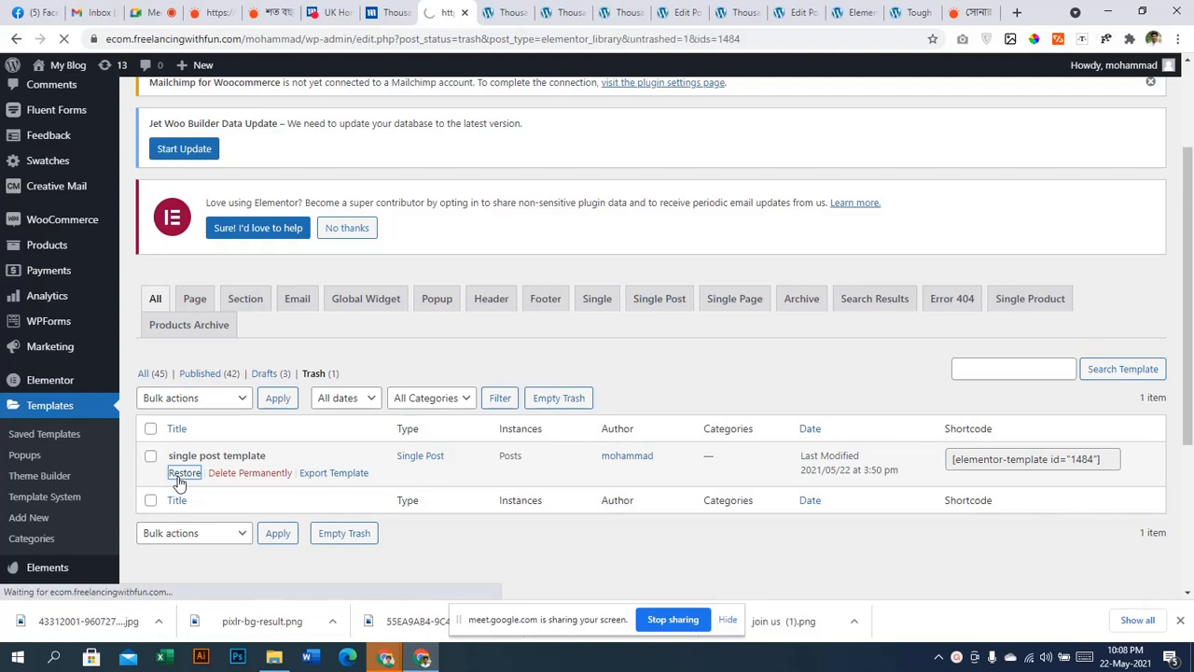
scroll(254, 445, "down", 3)
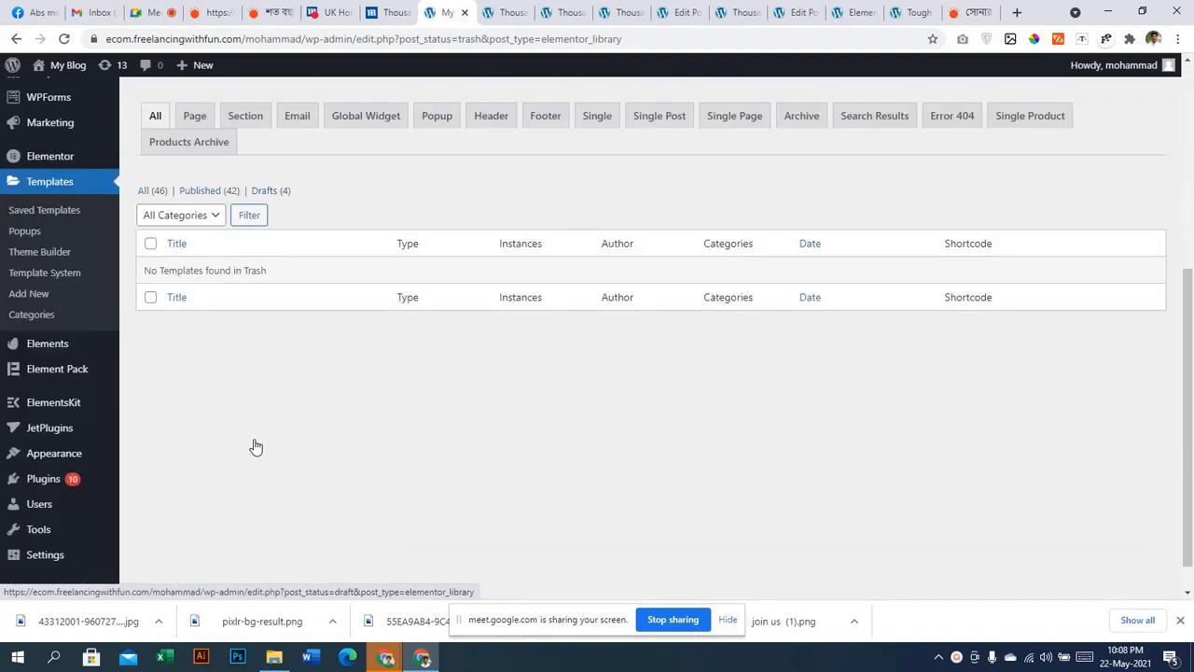
left_click(504, 12)
left_click(63, 39)
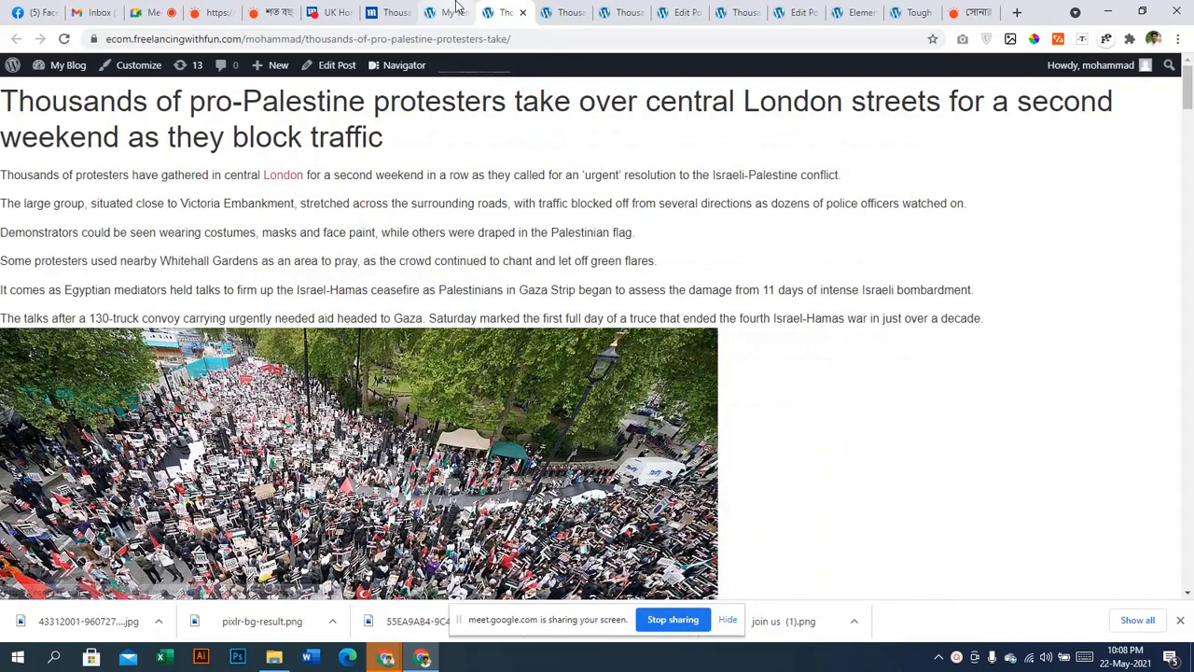
left_click(455, 11)
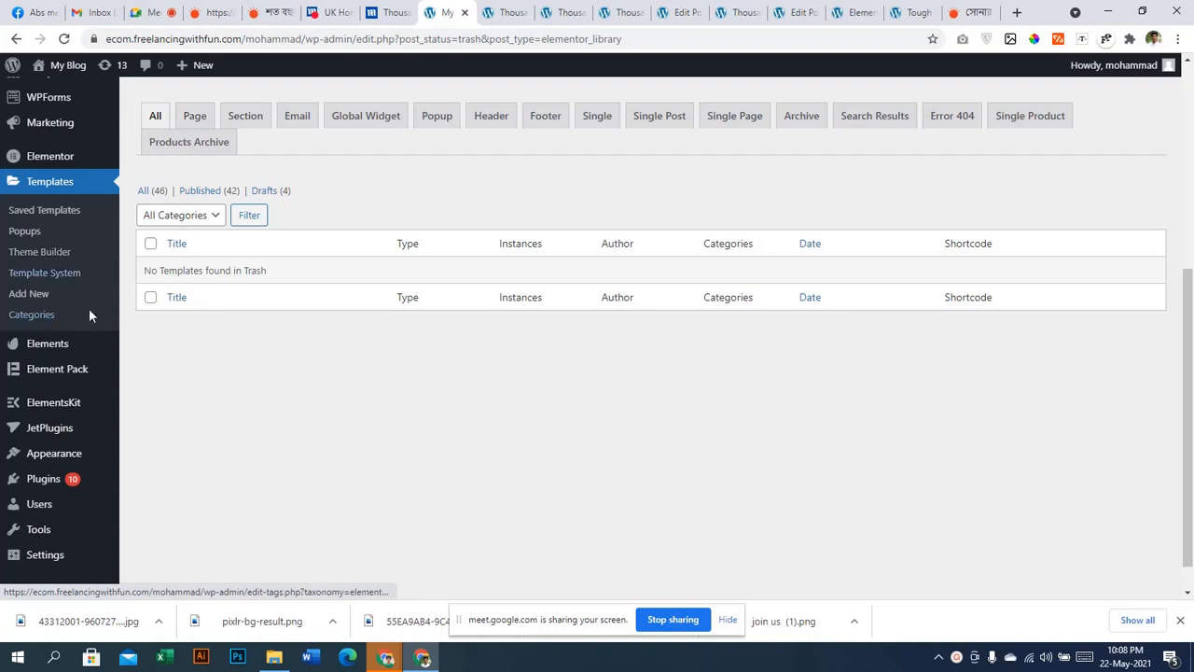
Filter Theme Builder to Drafts (4) and open the single post template's Elementor editor in a new tab
left_click(54, 214)
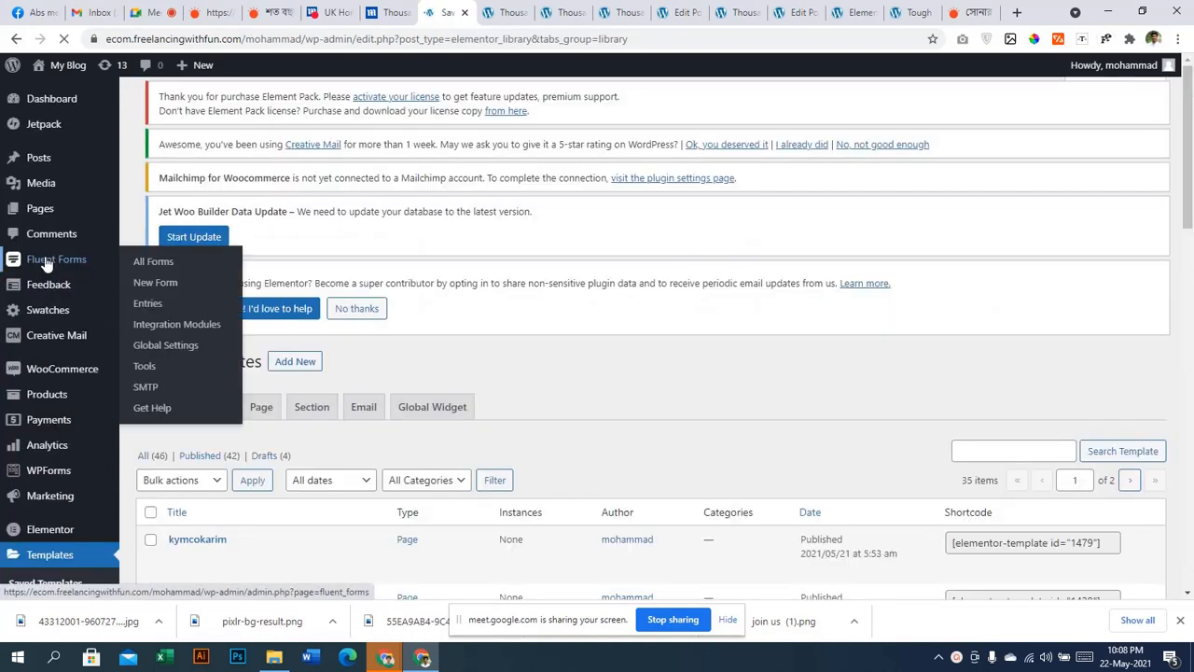
scroll(432, 411, "down", 2)
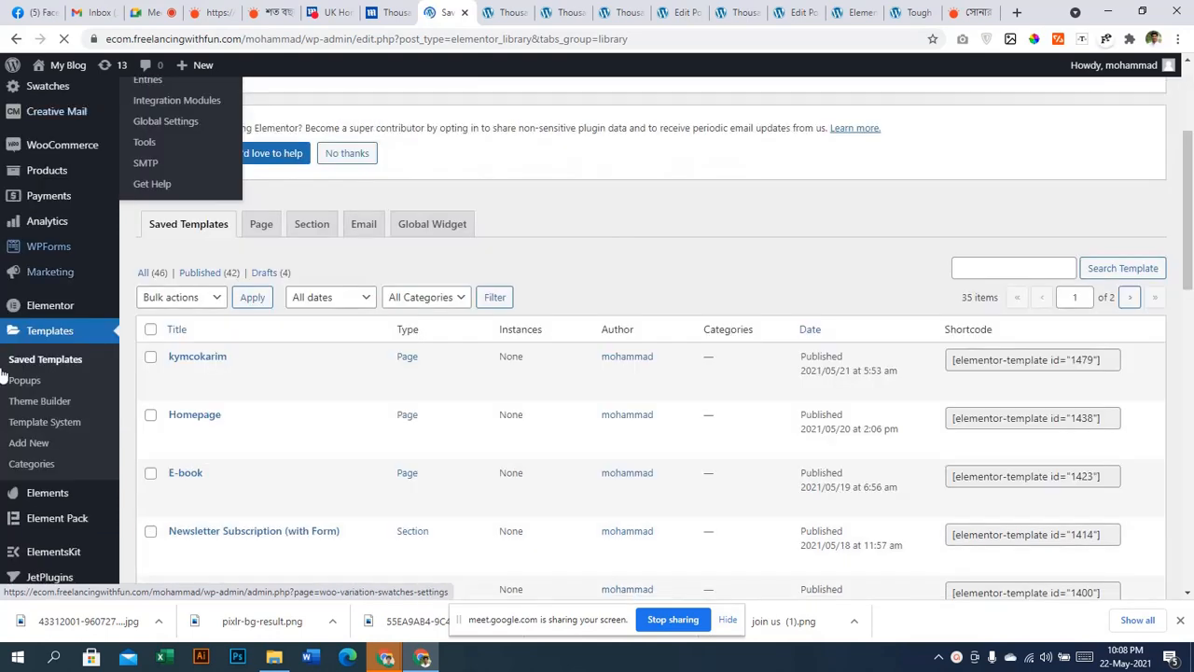
scroll(56, 392, "down", 1)
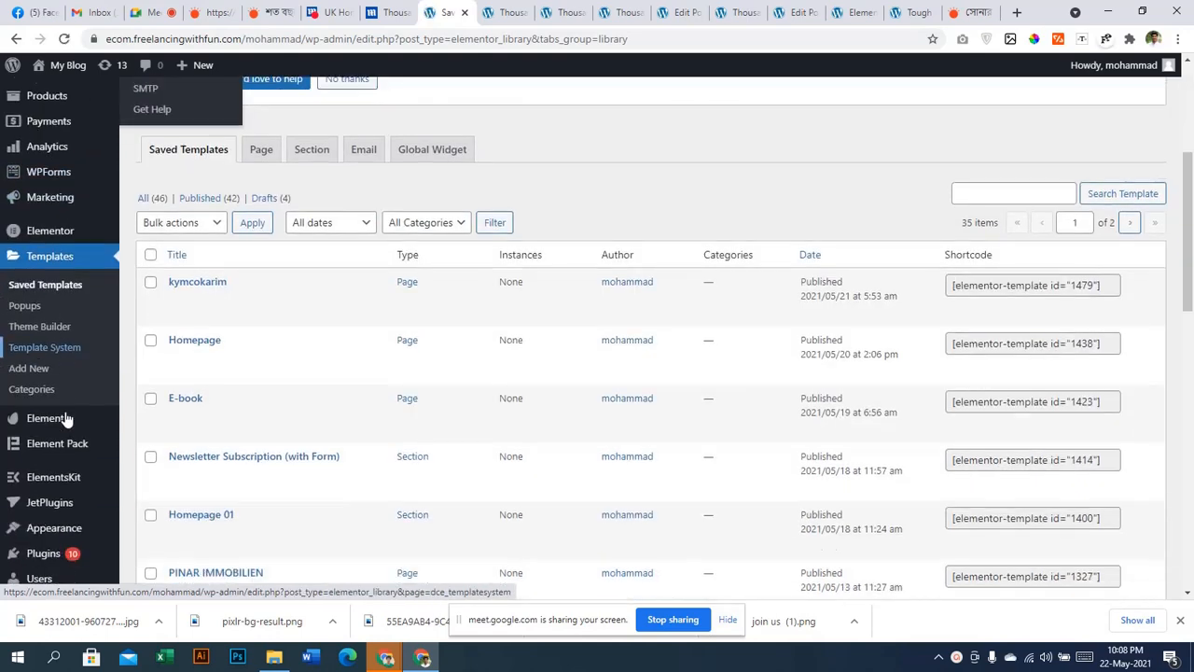
left_click(42, 327)
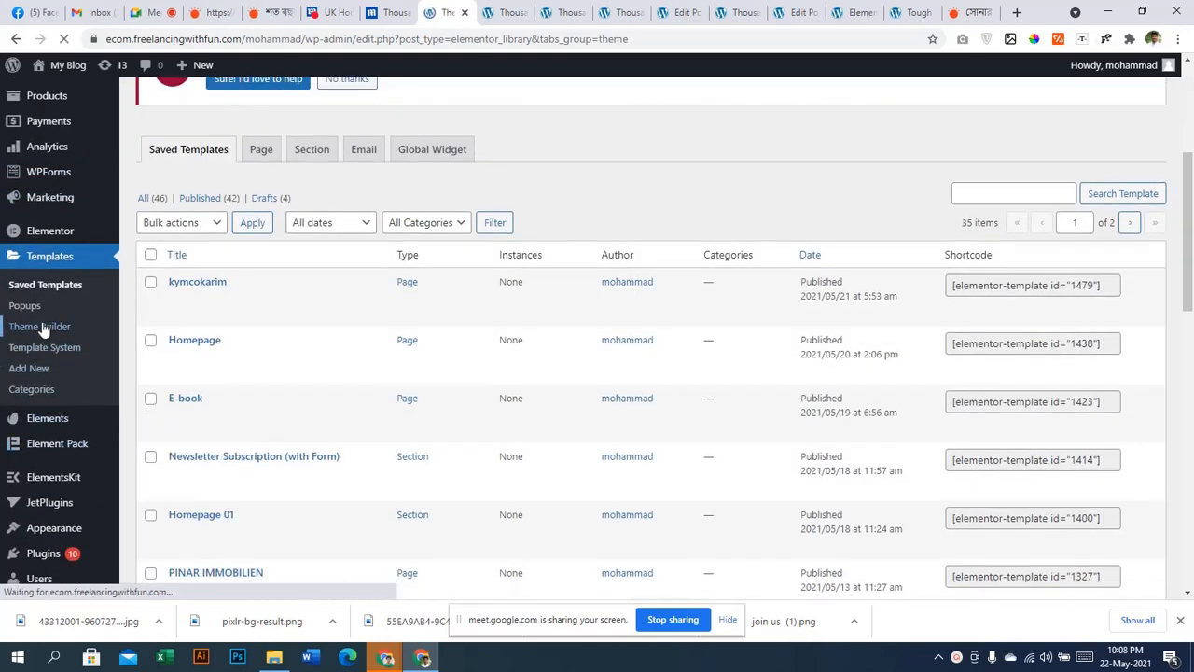
scroll(282, 403, "down", 2)
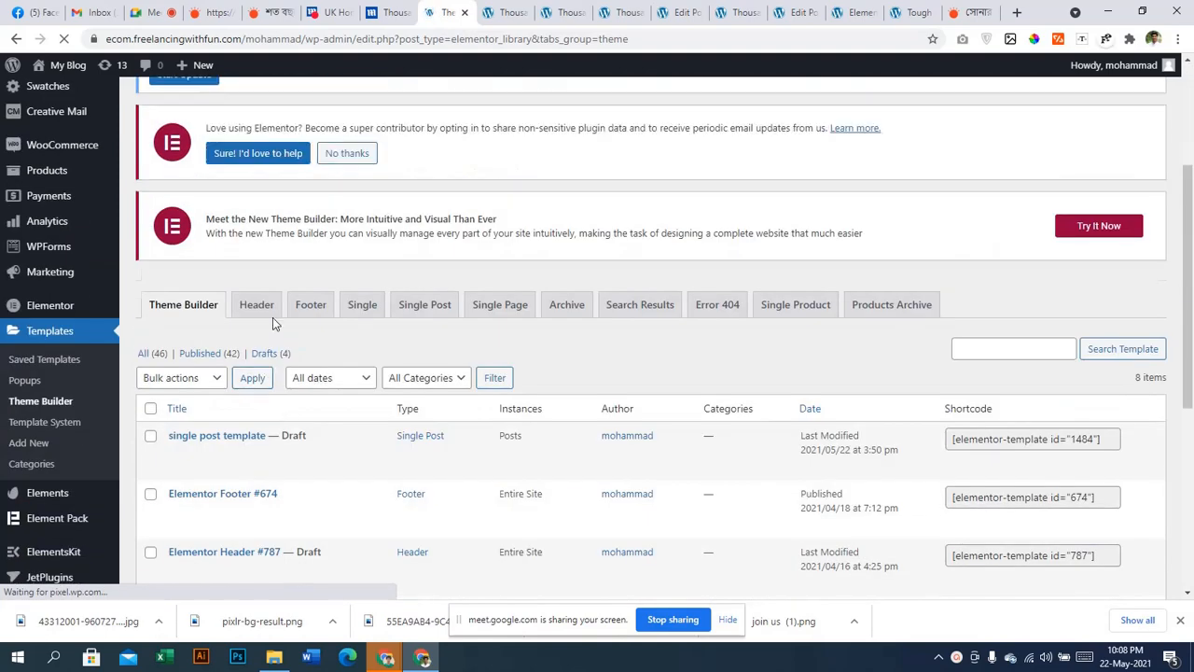
left_click(267, 356)
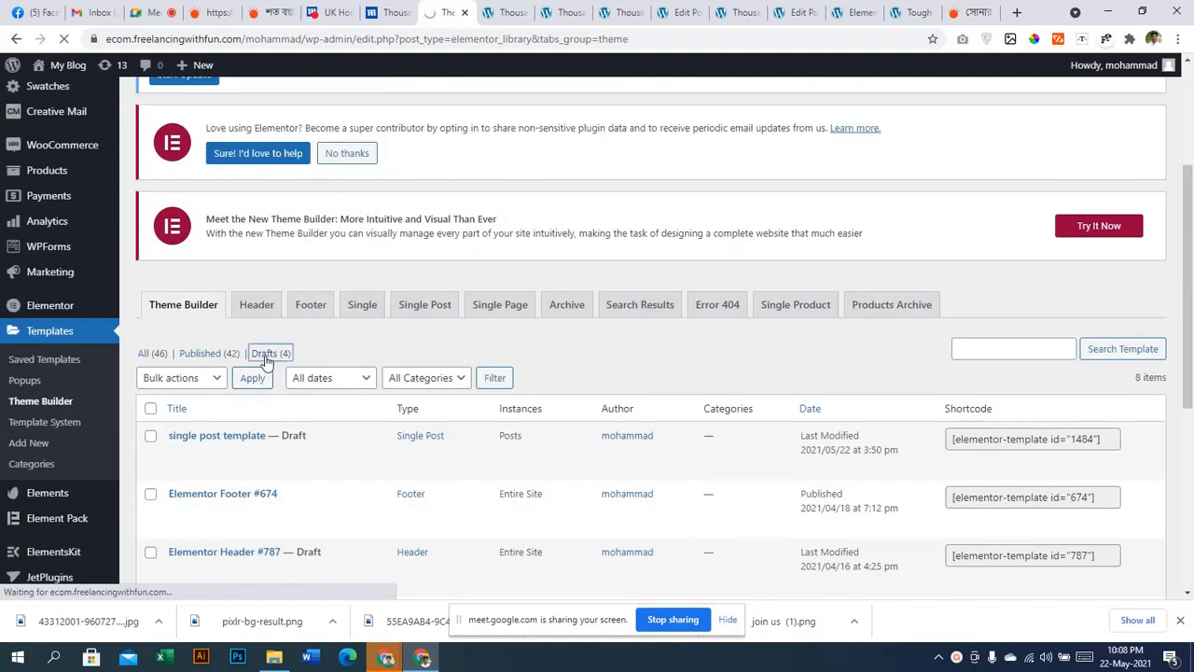
scroll(264, 360, "down", 5)
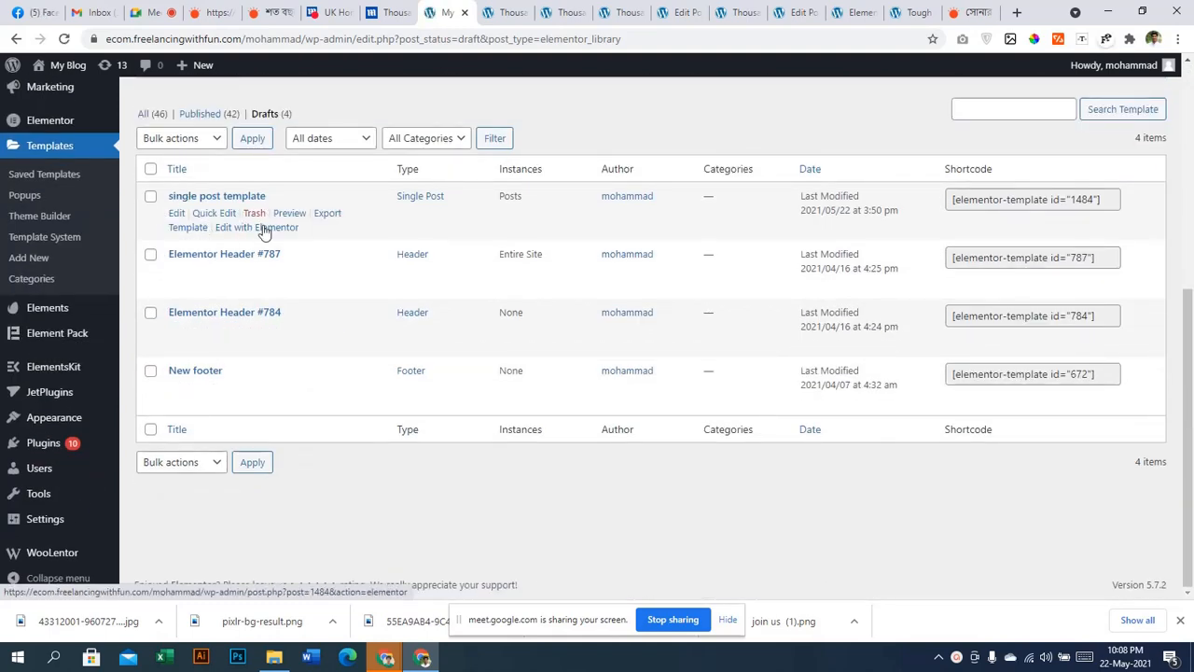
right_click(268, 229)
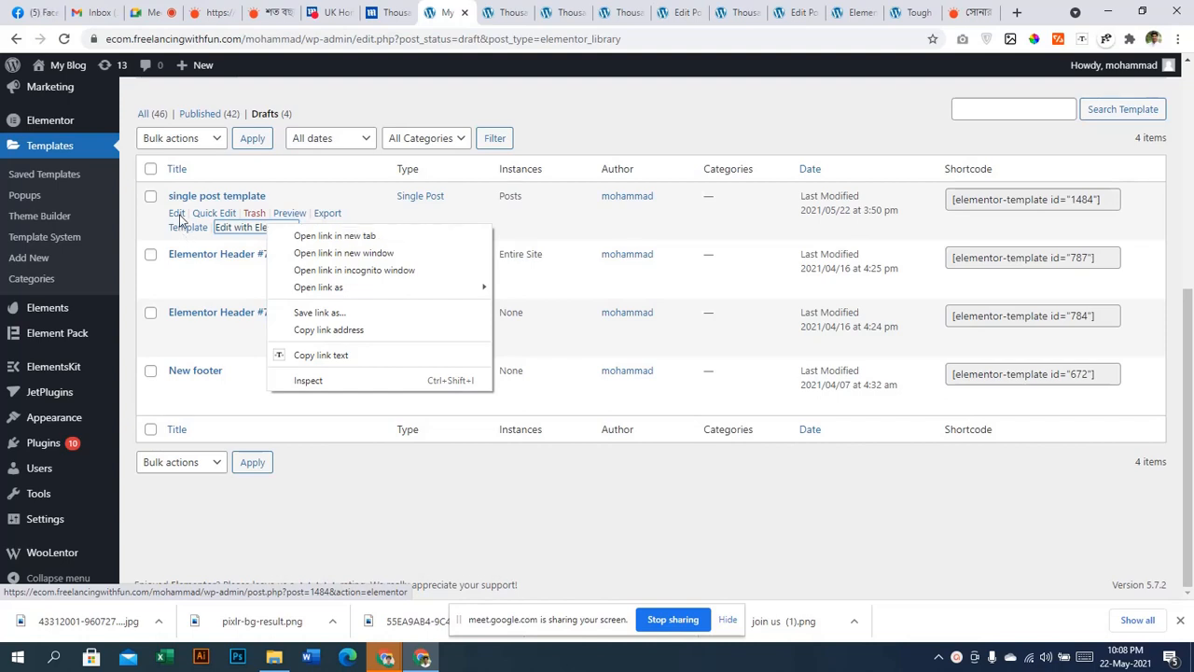
left_click(329, 239)
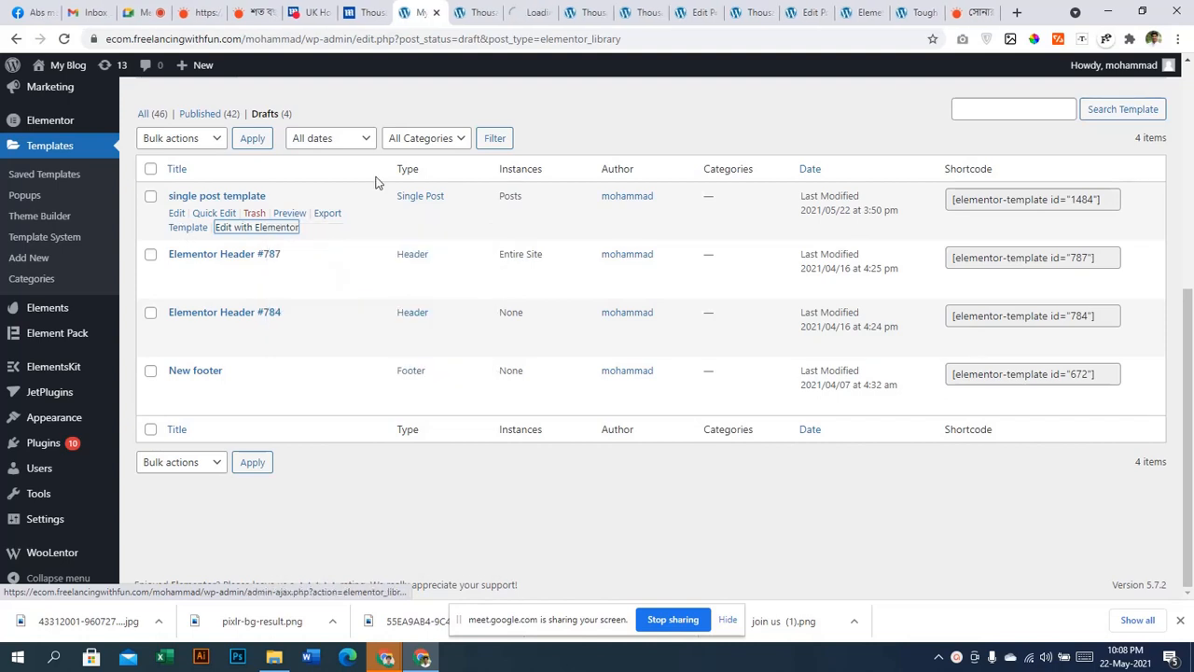
Publish the single post template with the display condition Include > Posts > All
left_click(527, 13)
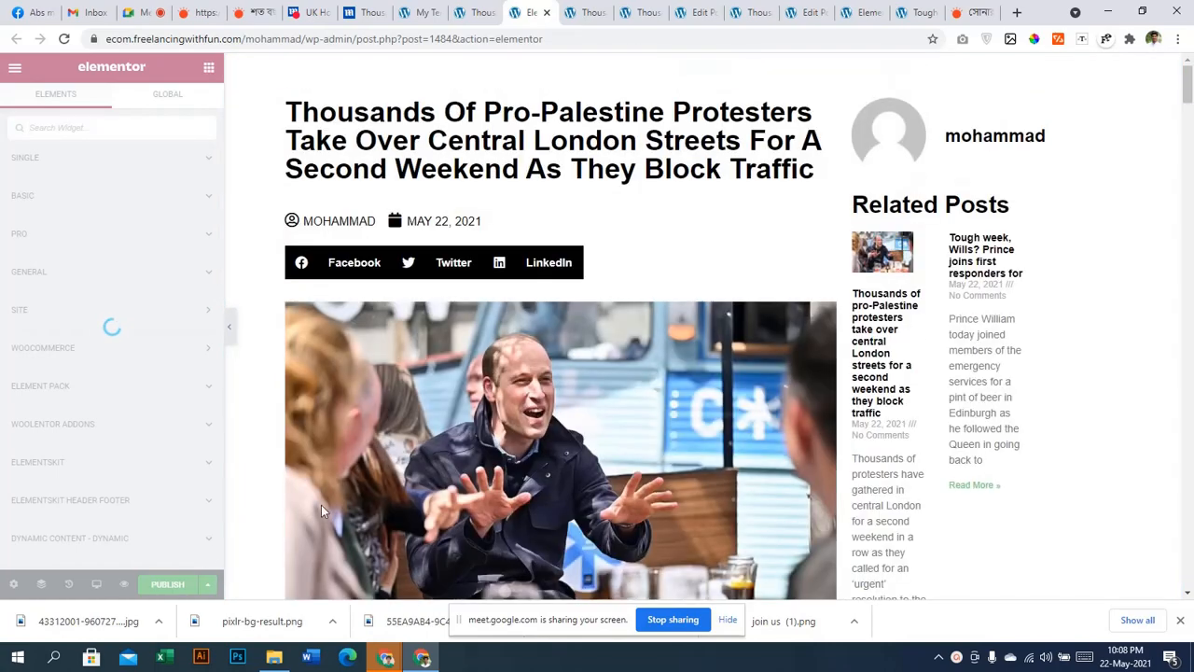
scroll(389, 485, "down", 10)
scroll(390, 488, "down", 20)
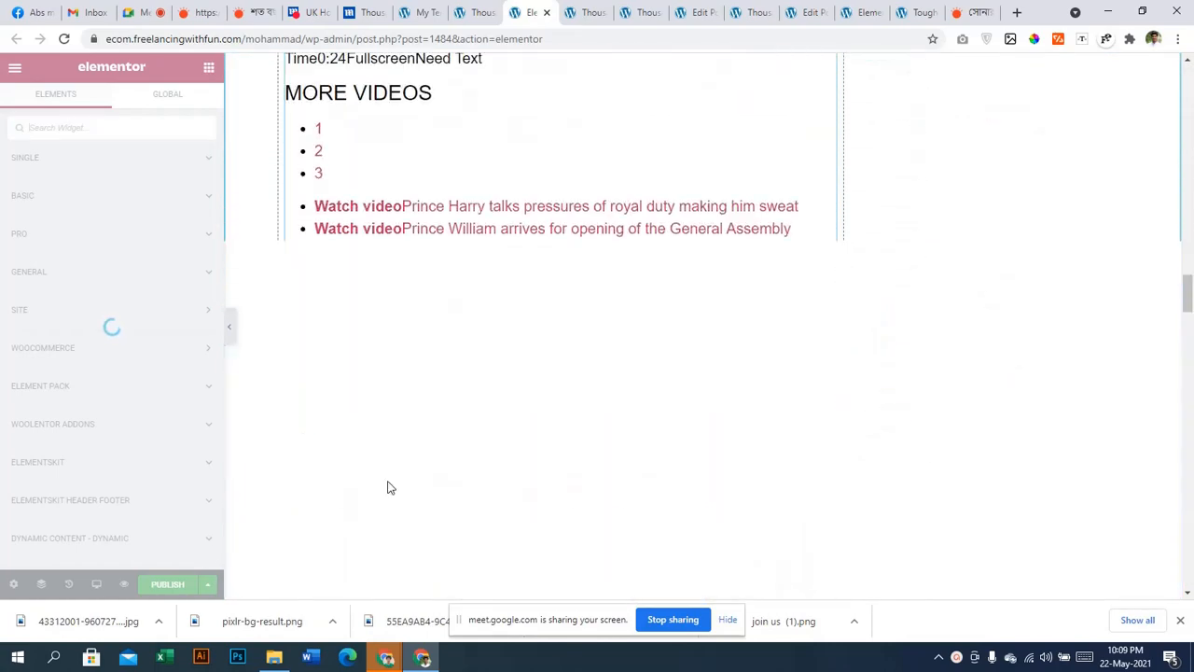
scroll(390, 485, "down", 4)
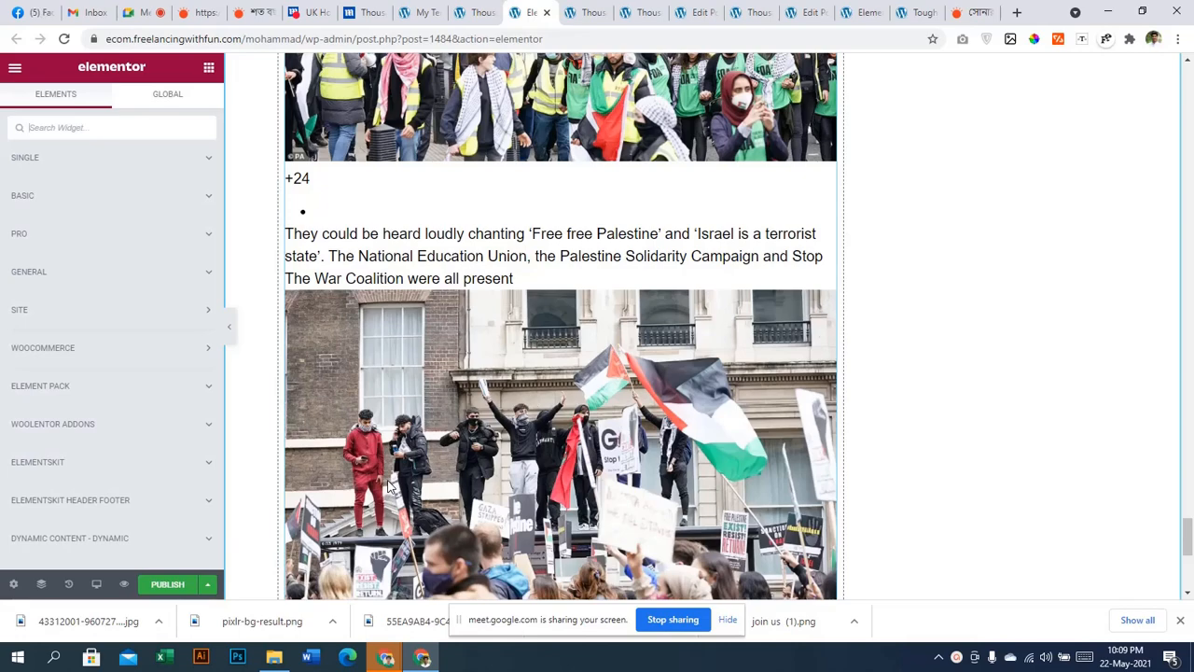
left_click(207, 584)
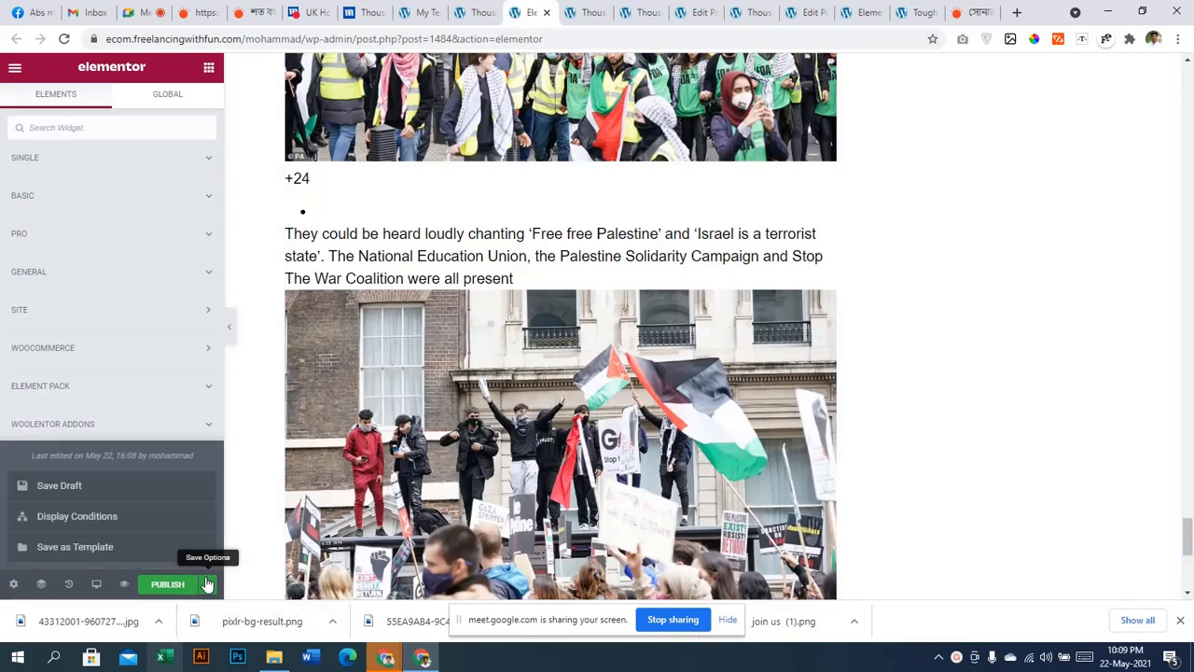
left_click(153, 581)
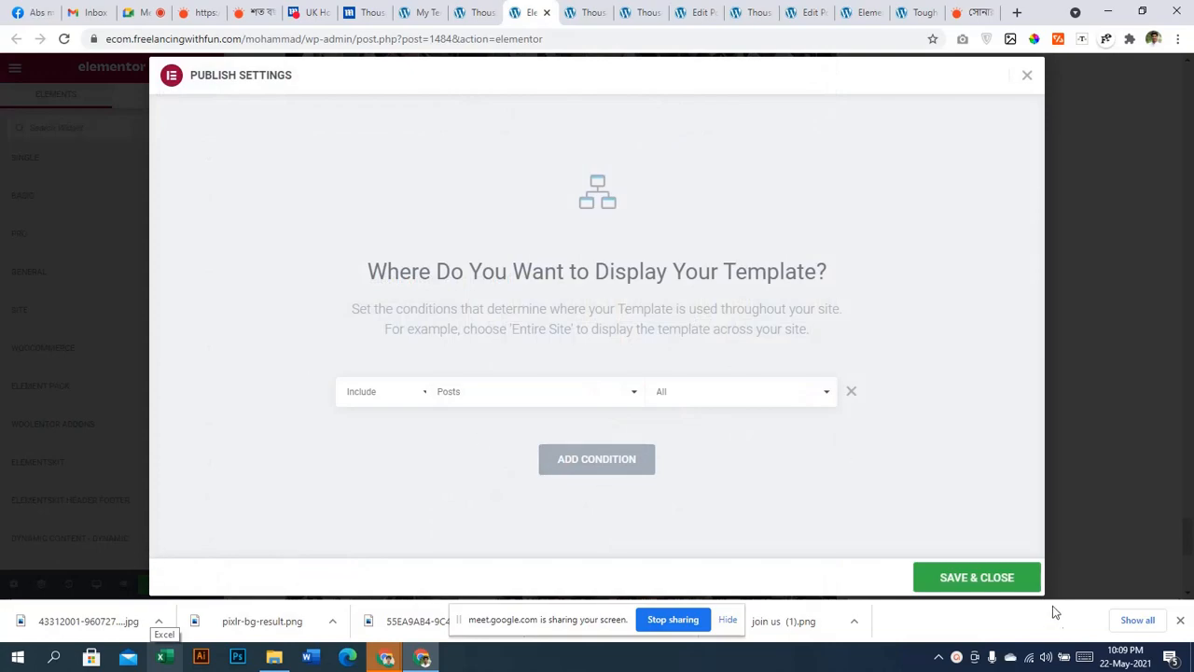
left_click(991, 583)
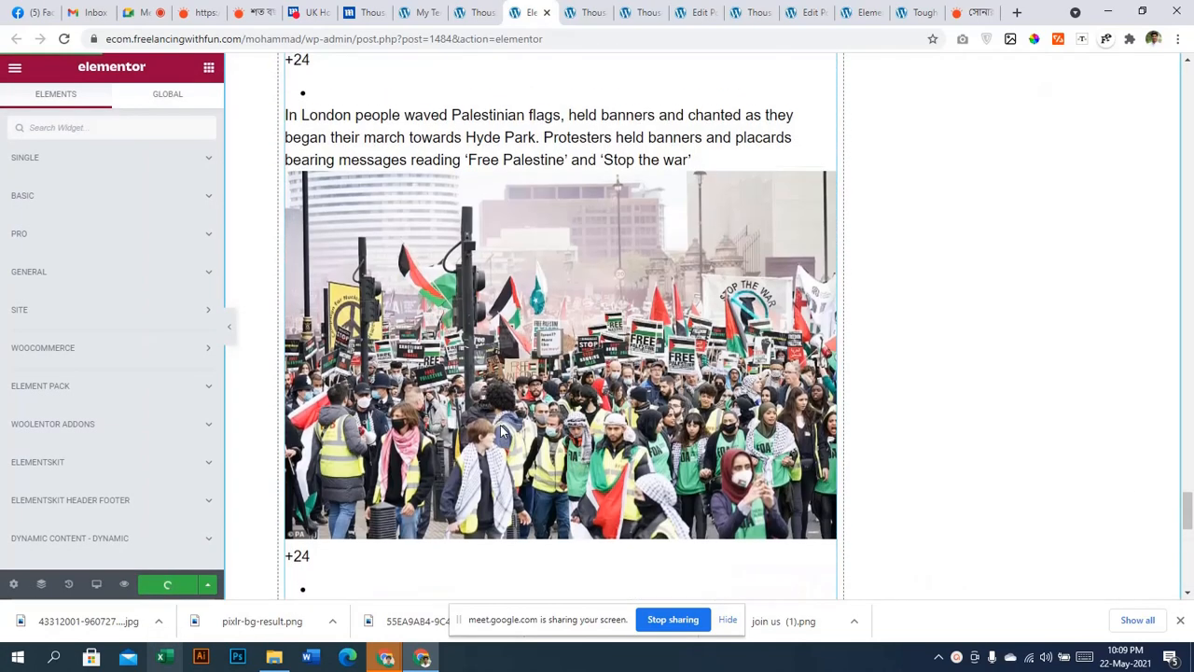
scroll(501, 431, "up", 5)
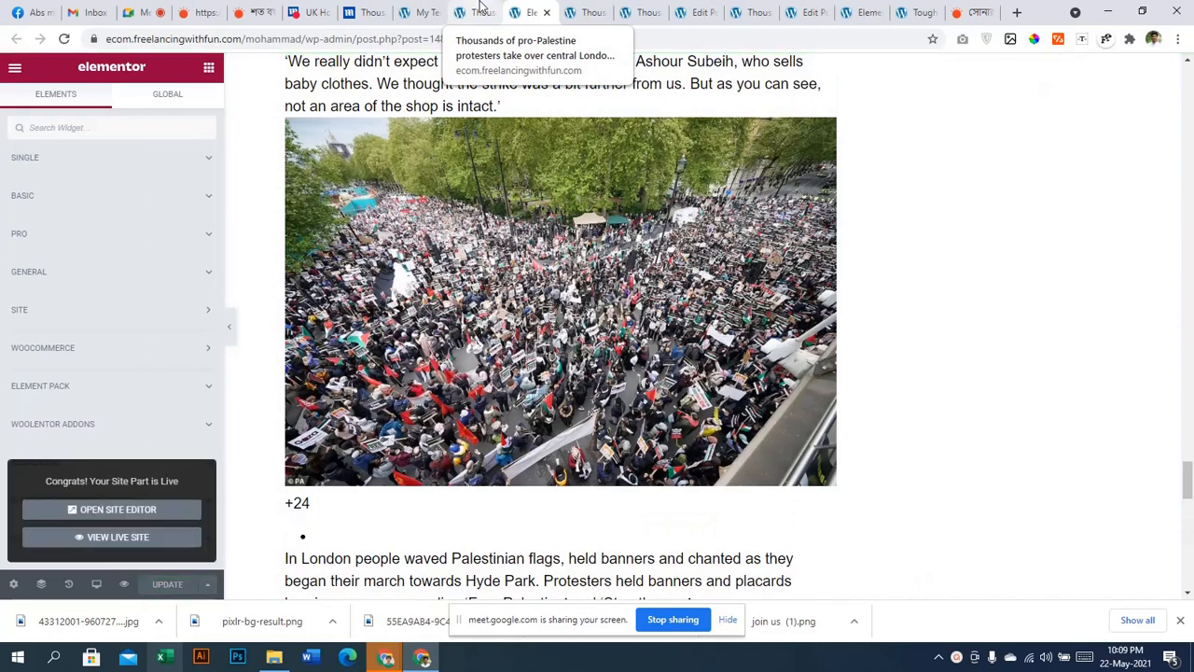
left_click(480, 8)
Reload the protest article and scroll through it to confirm it uses the template layout
left_click(63, 38)
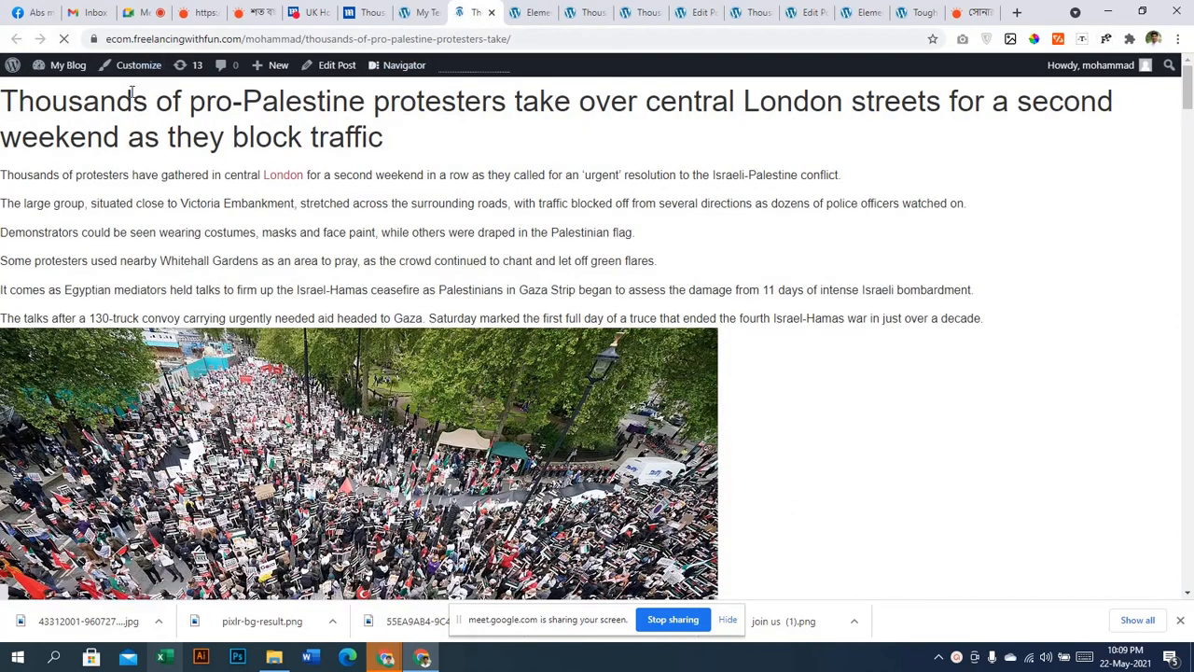
scroll(1047, 274, "down", 15)
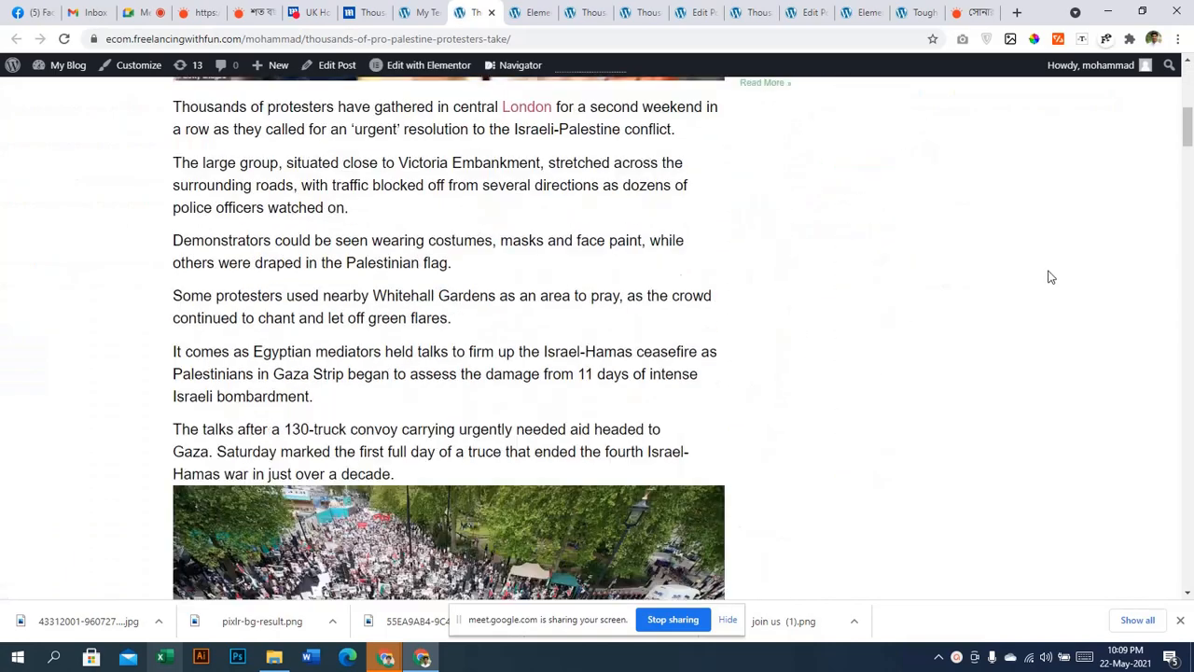
scroll(1051, 304, "down", 5)
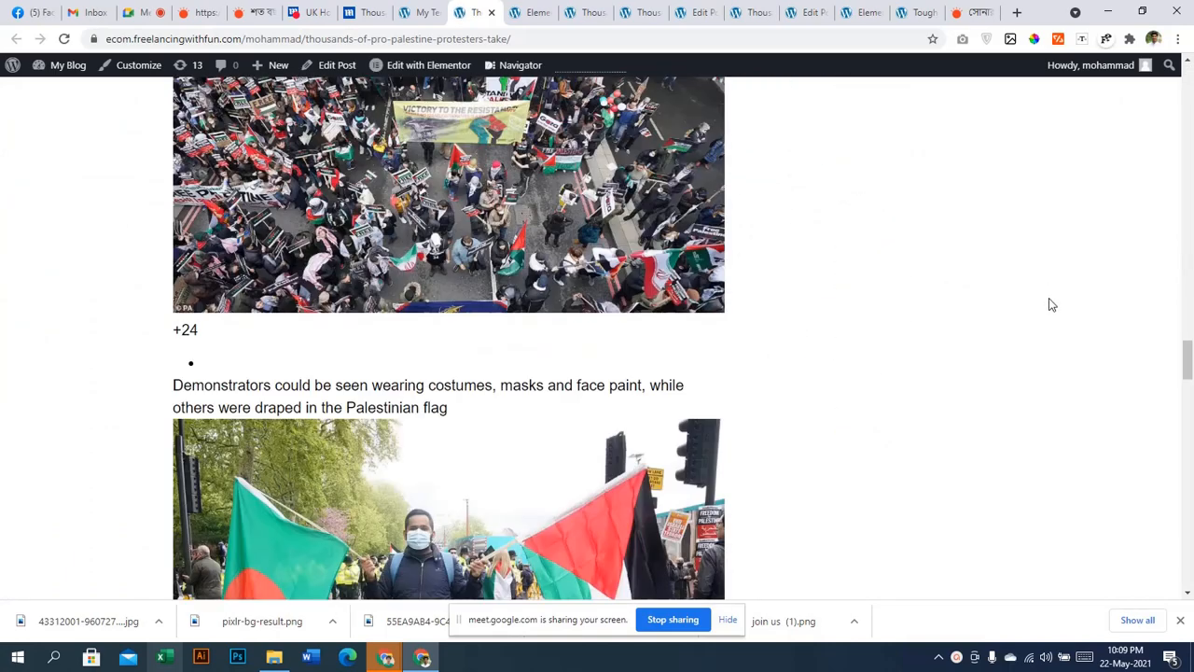
scroll(1051, 289, "up", 15)
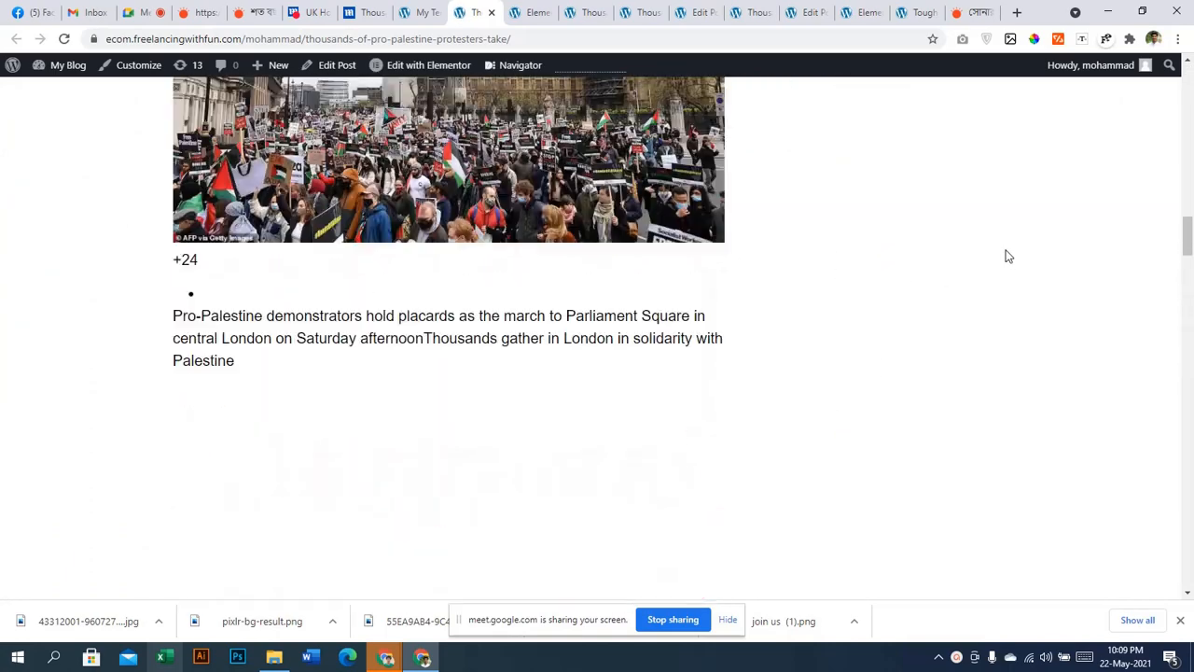
scroll(1000, 251, "up", 15)
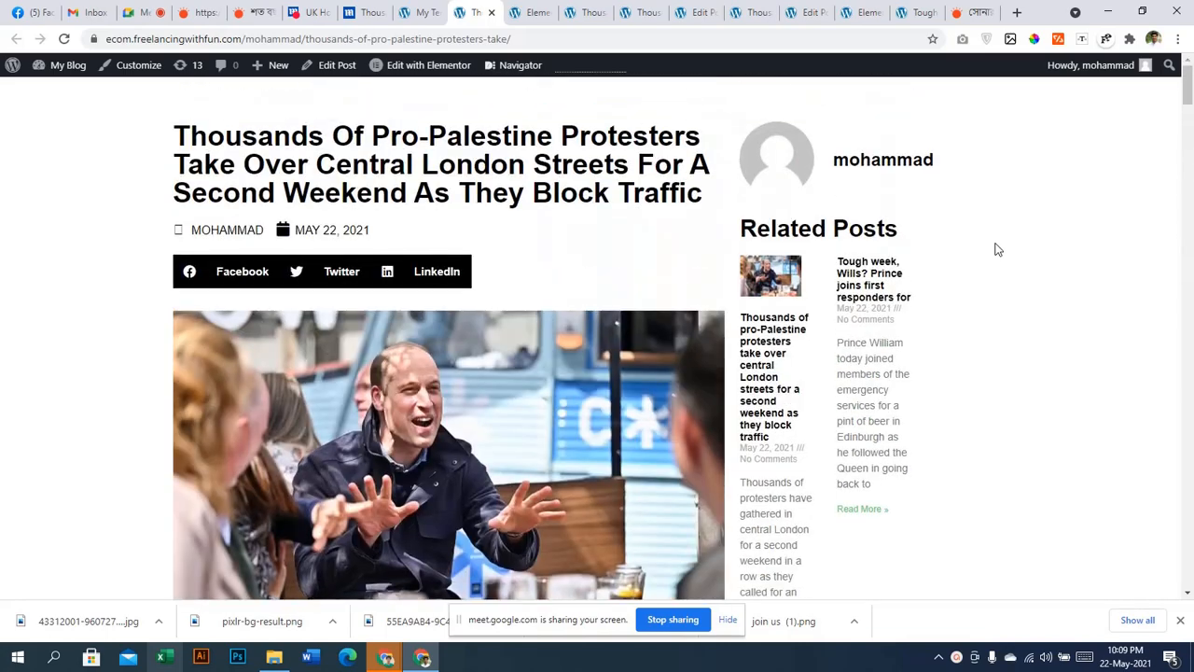
left_click(416, 12)
scroll(3, 285, "up", 1)
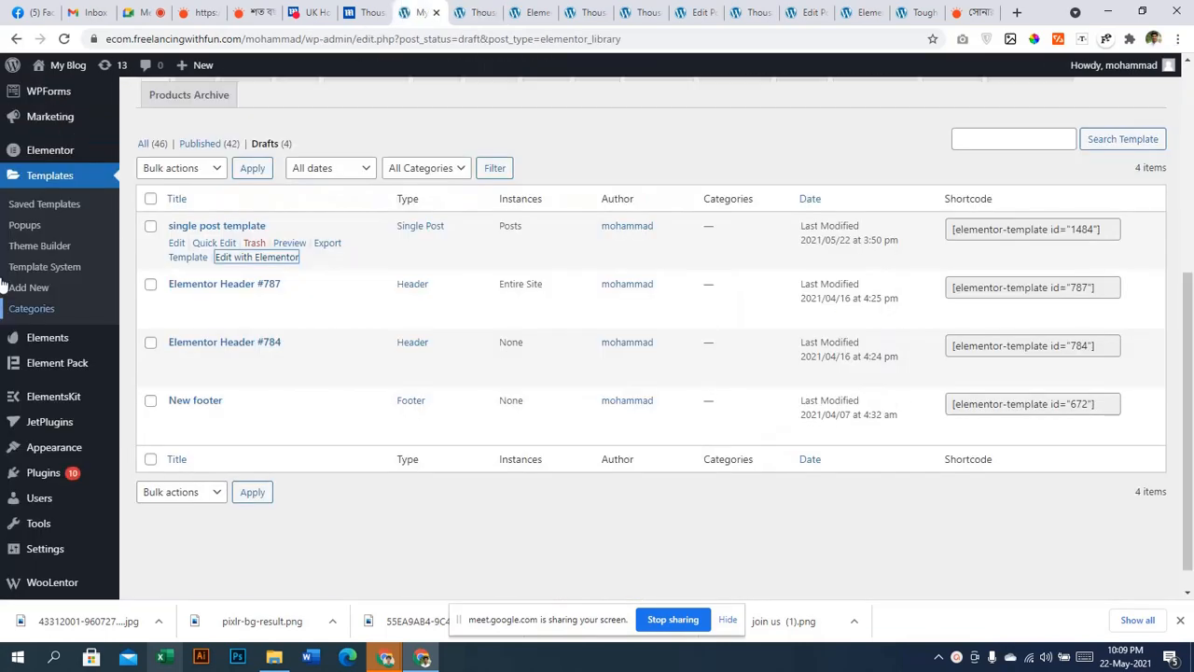
From All Posts, check the Prince William 'Tough week' post in Quick Edit and open its editor in a new tab
scroll(3, 285, "up", 4)
mouse_move(78, 125)
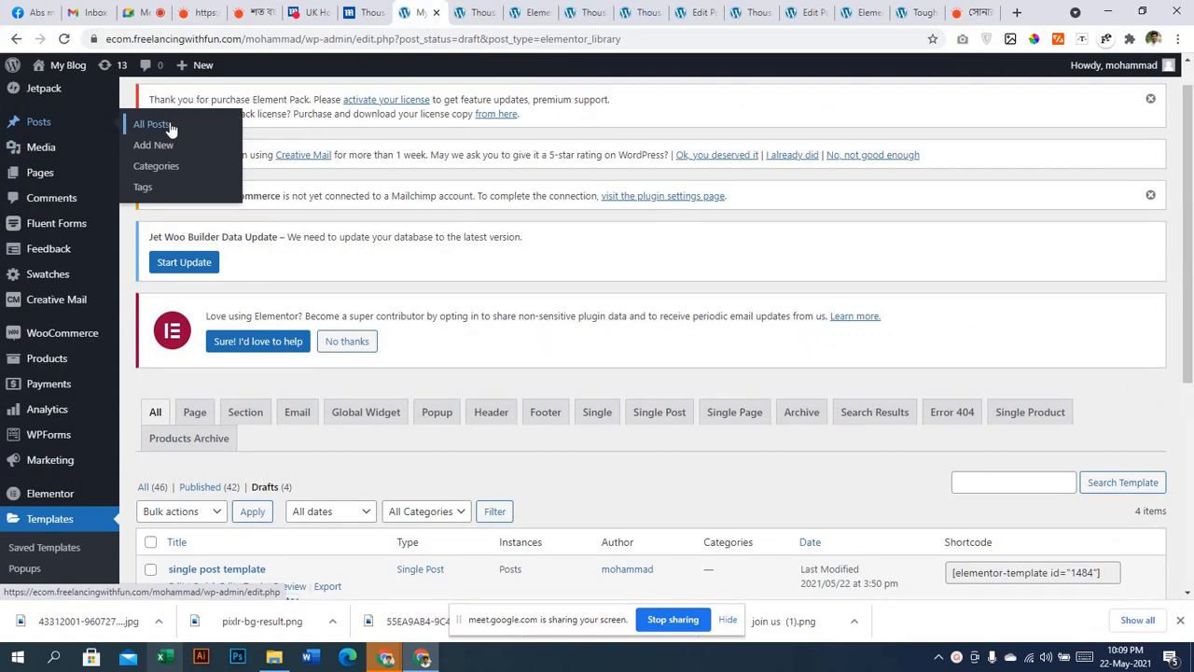
left_click(154, 125)
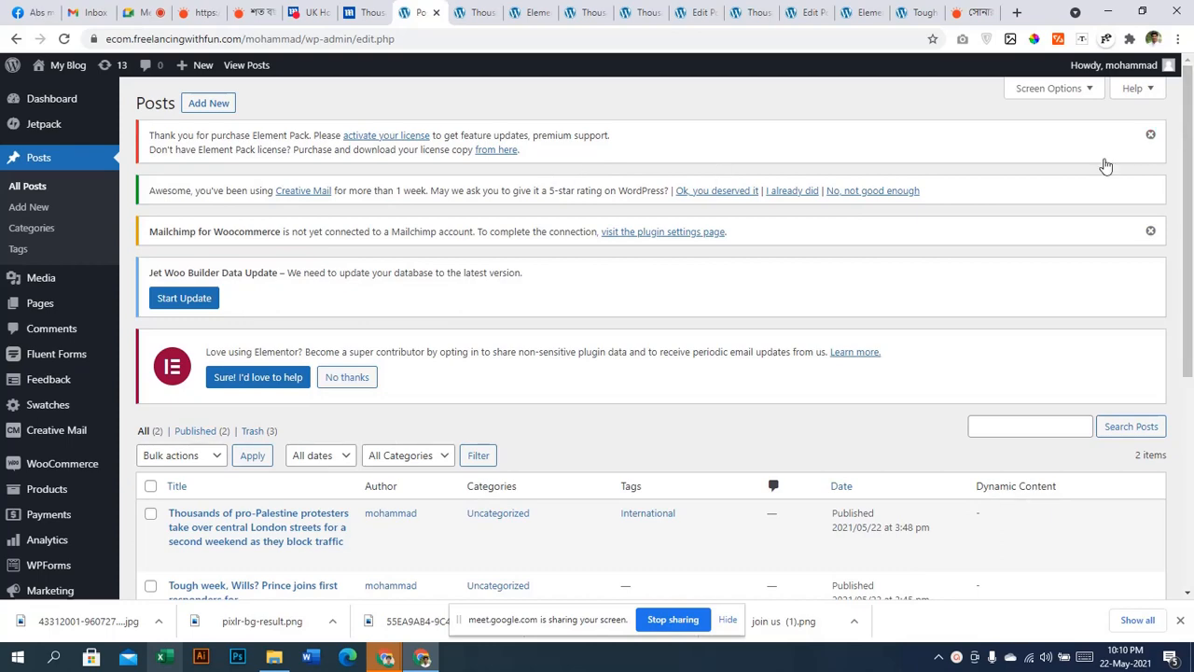
scroll(822, 366, "down", 4)
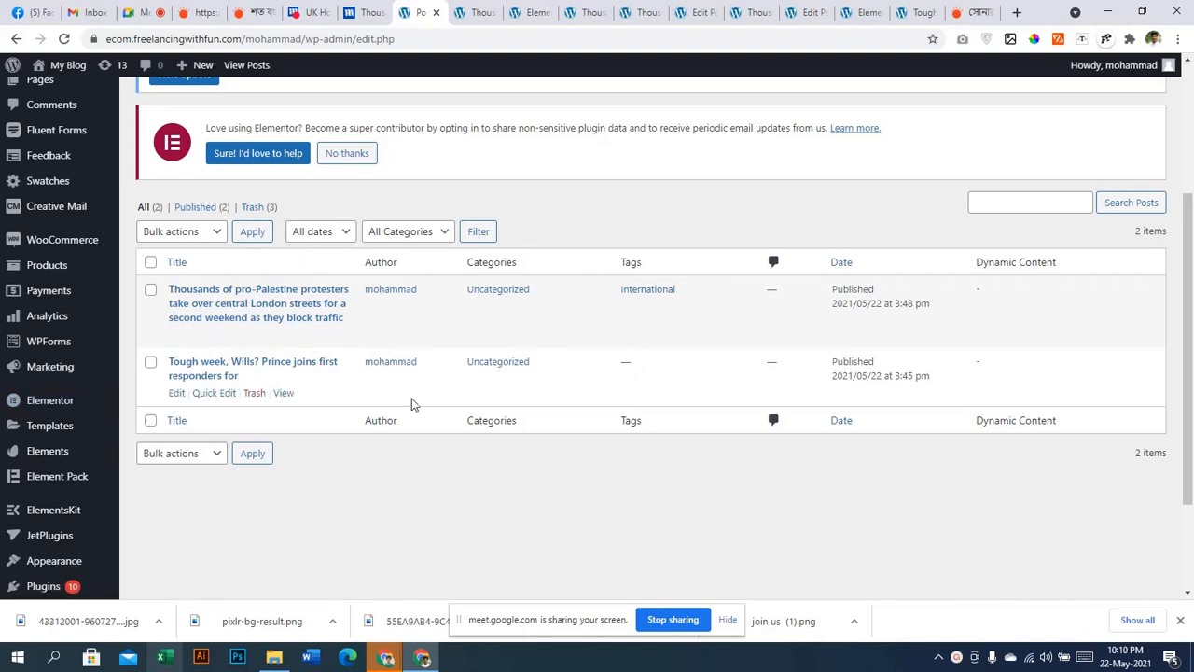
left_click(215, 393)
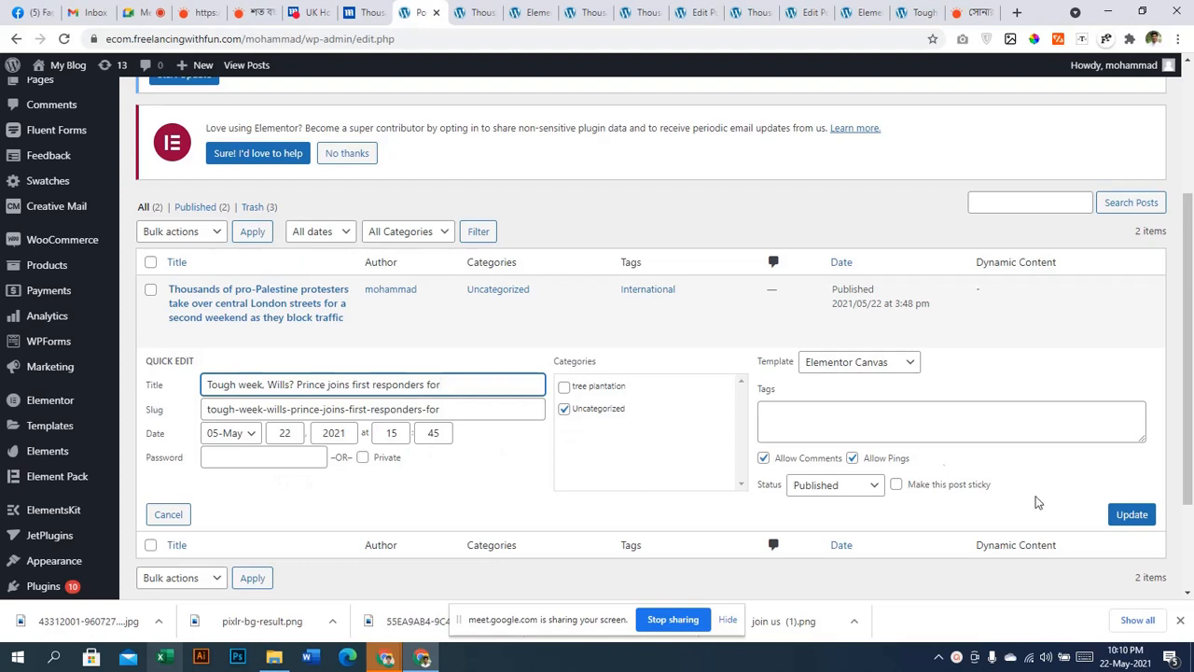
left_click(168, 514)
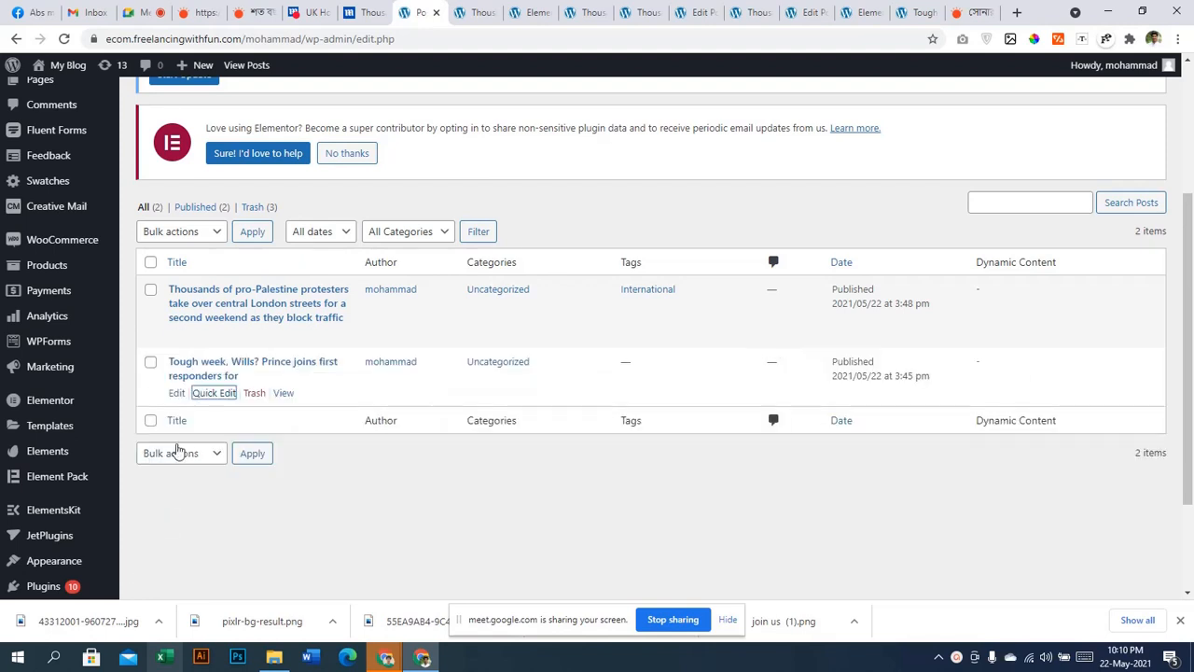
right_click(177, 394)
left_click(207, 407)
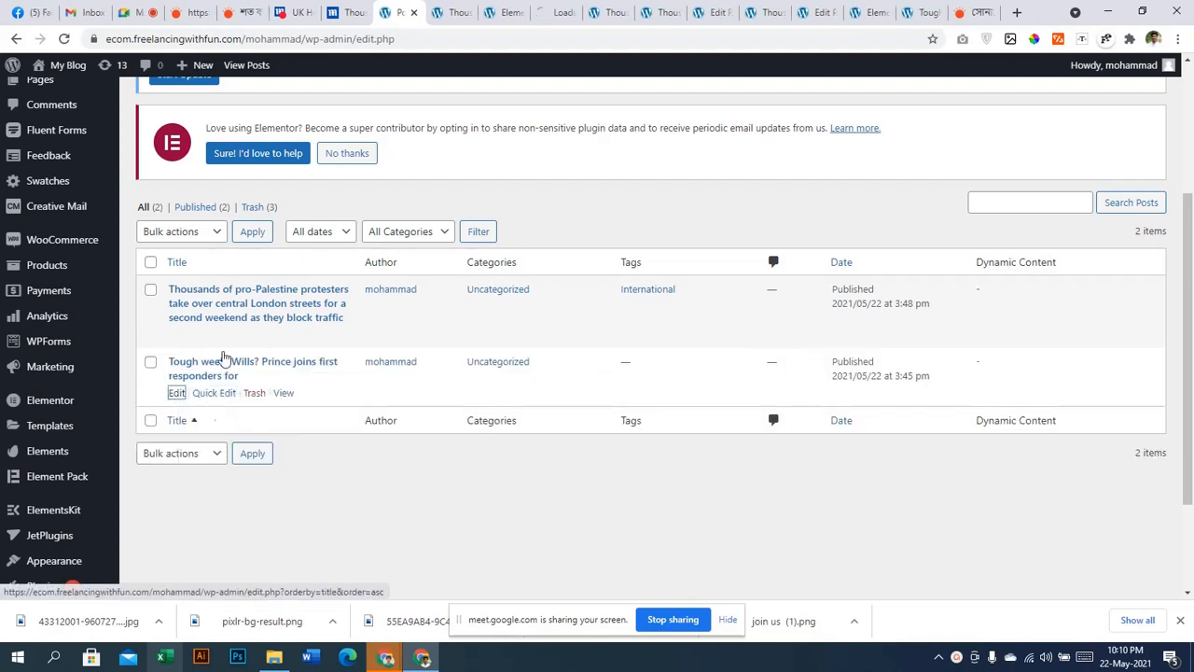
Set the Prince William post's template to Default template and add the tag 'nation'
left_click(538, 9)
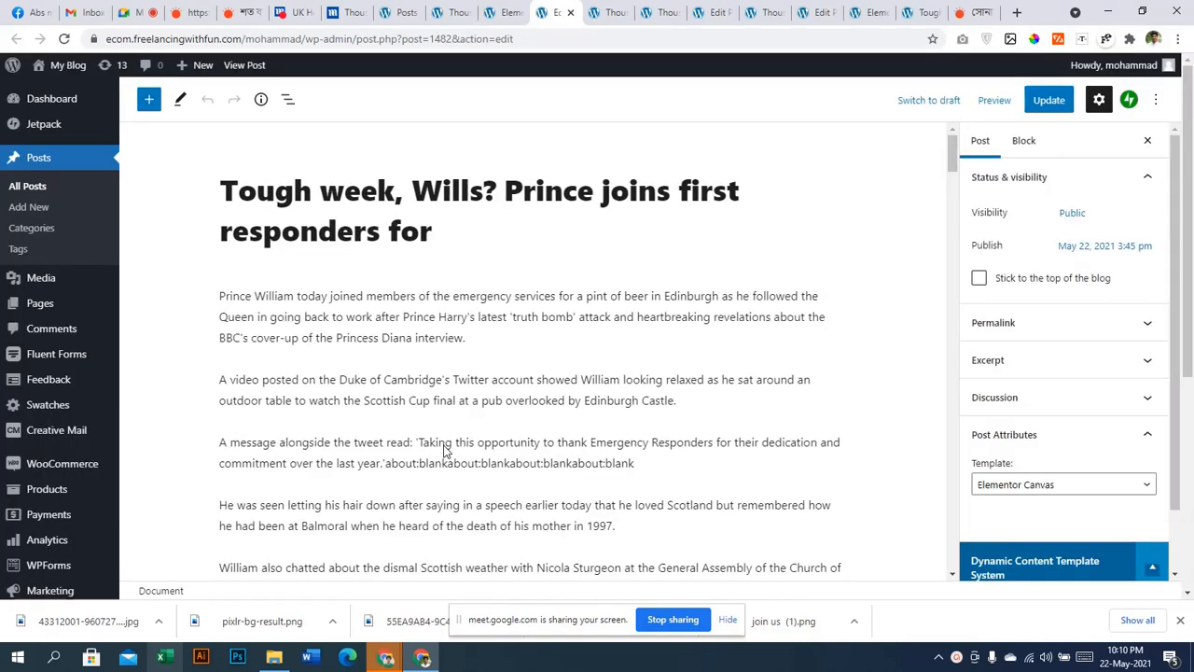
left_click(1061, 451)
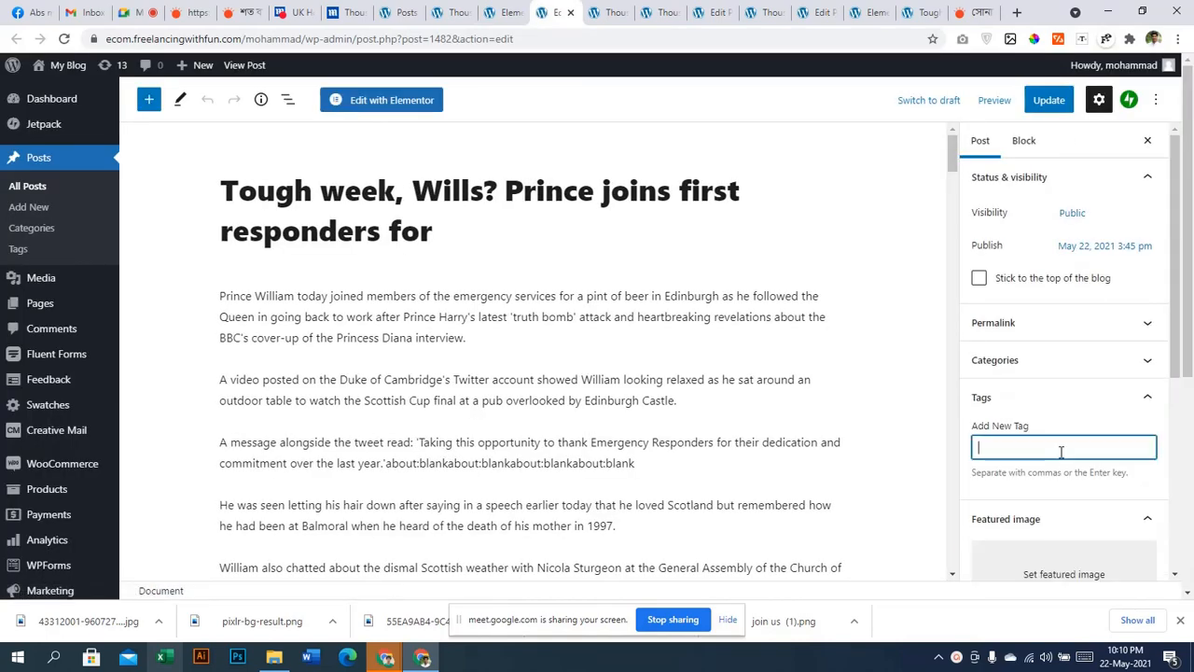
scroll(1060, 451, "down", 4)
left_click(1071, 425)
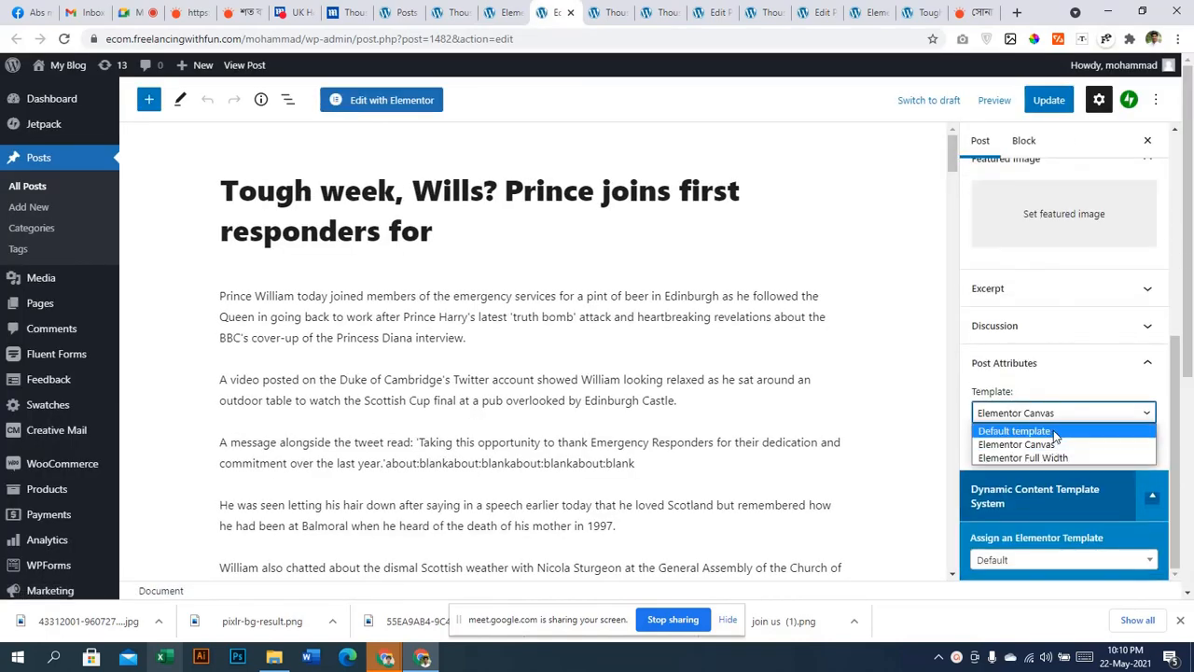
left_click(1055, 433)
scroll(1053, 410, "up", 4)
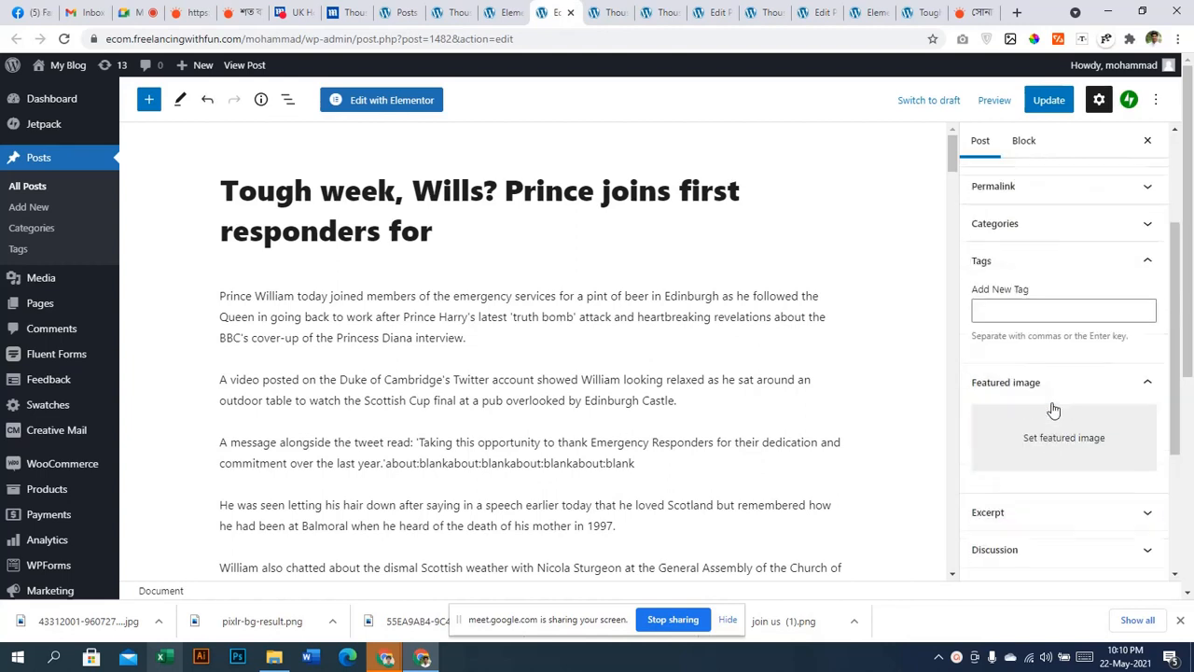
left_click(1046, 314)
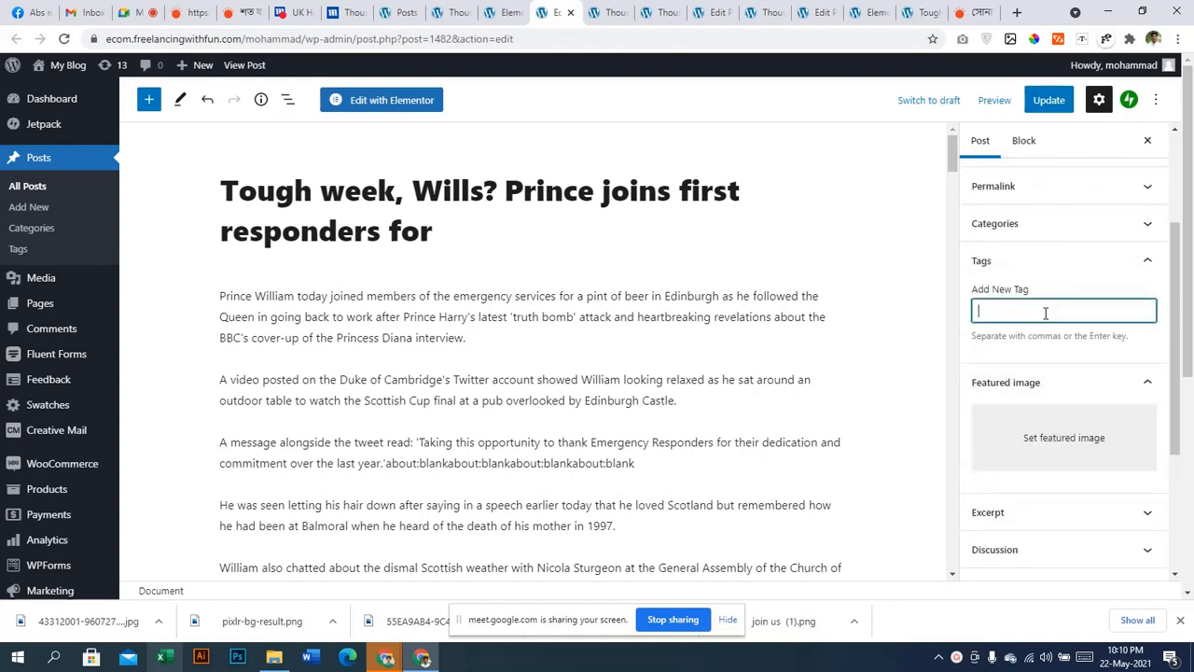
type("nation")
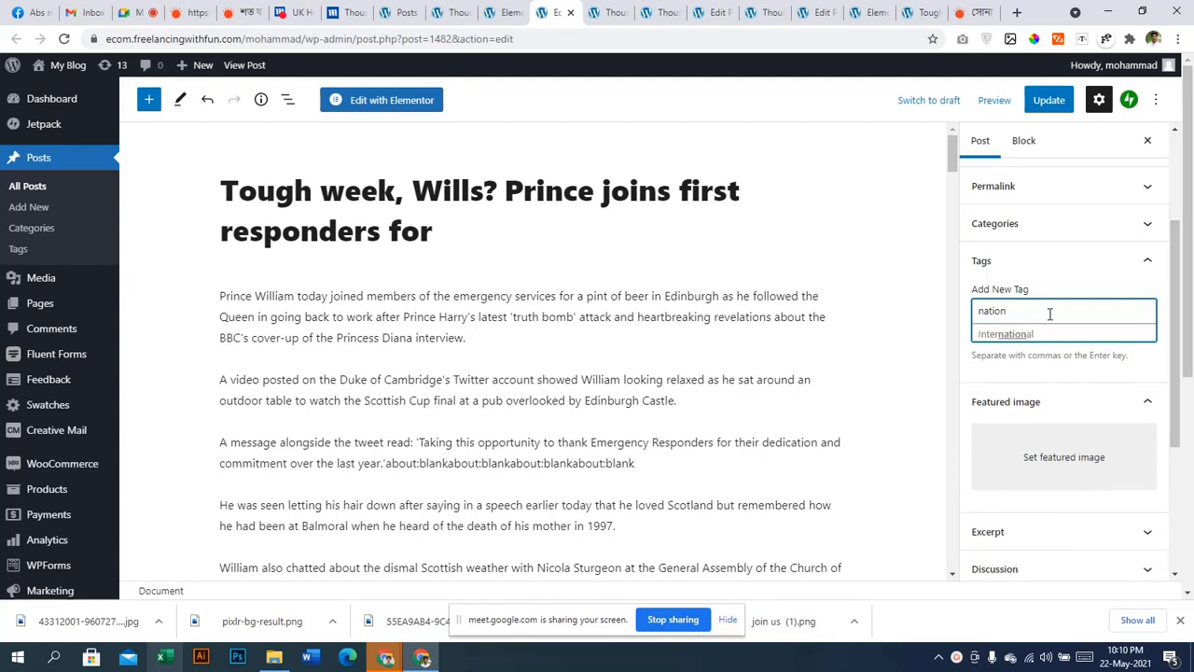
key("Return")
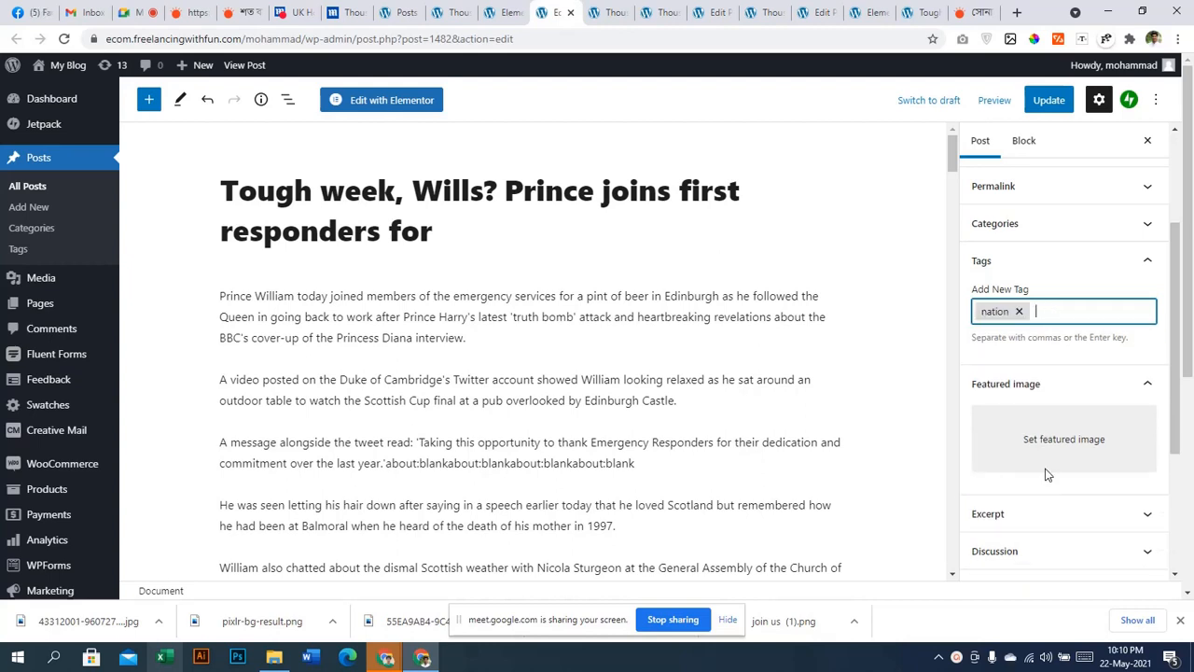
left_click(1047, 472)
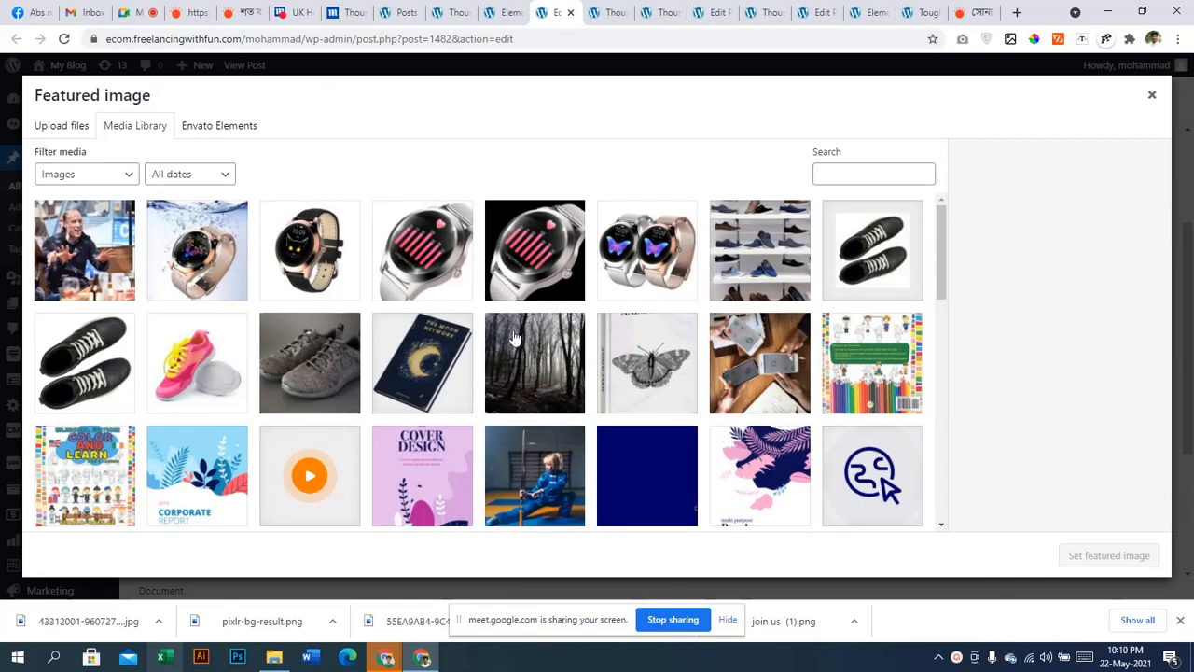
Choose the phones-on-a-table photo as the featured image and update the post
left_click(692, 345)
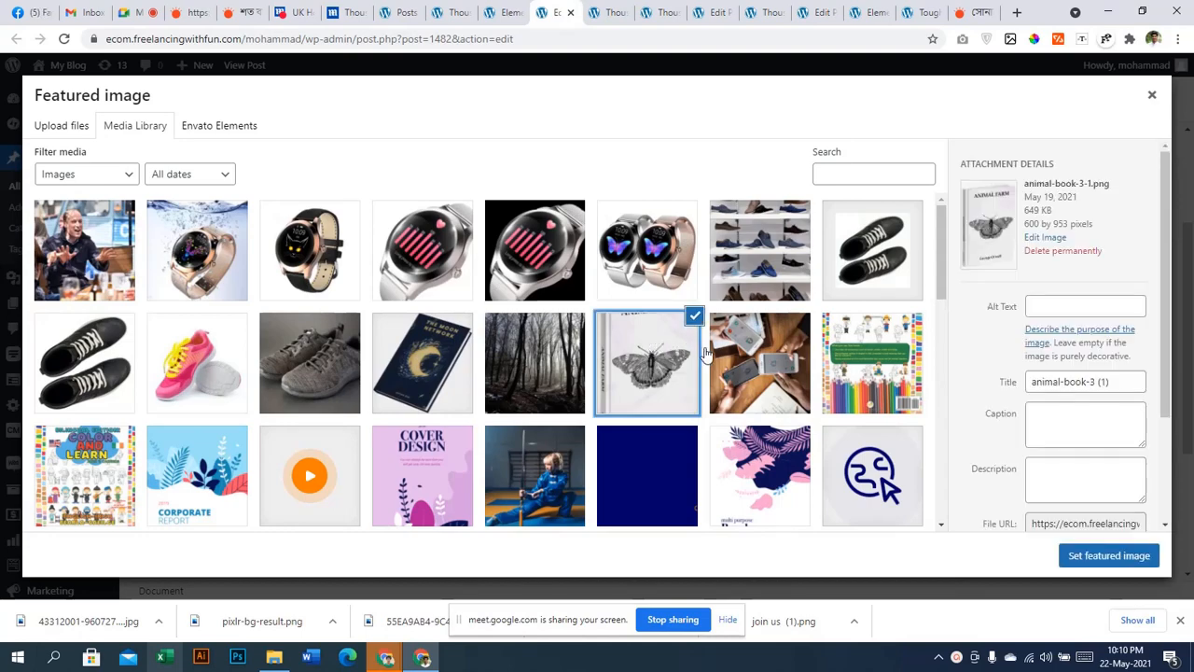
left_click(718, 364)
left_click(1109, 556)
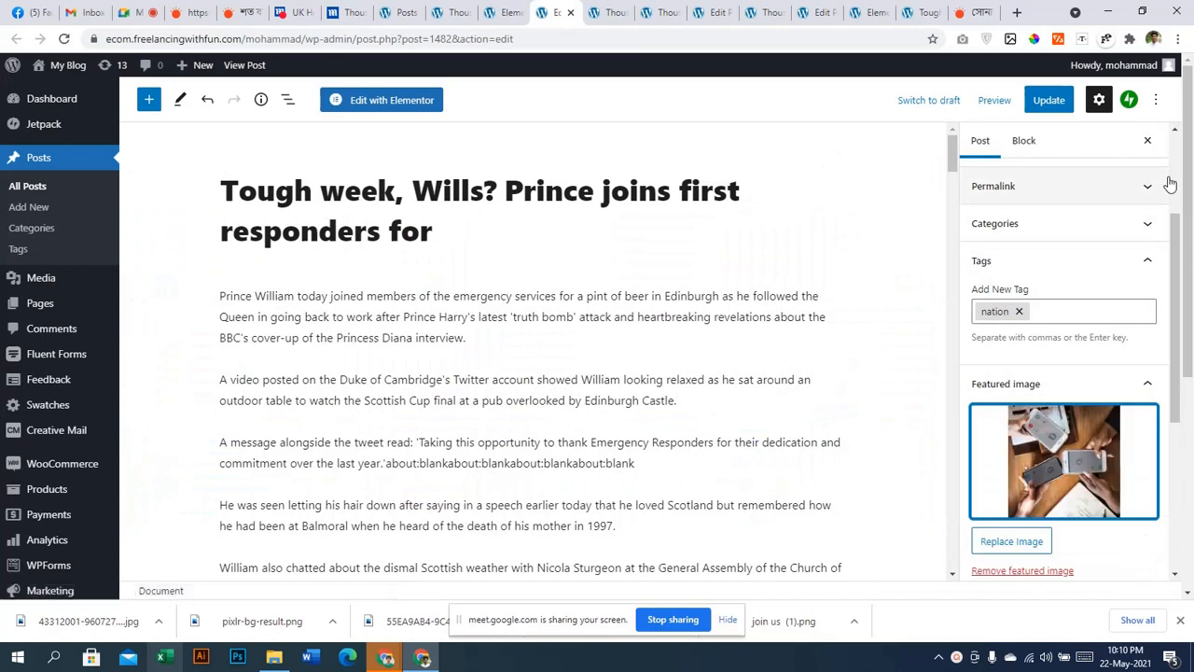
left_click(1046, 102)
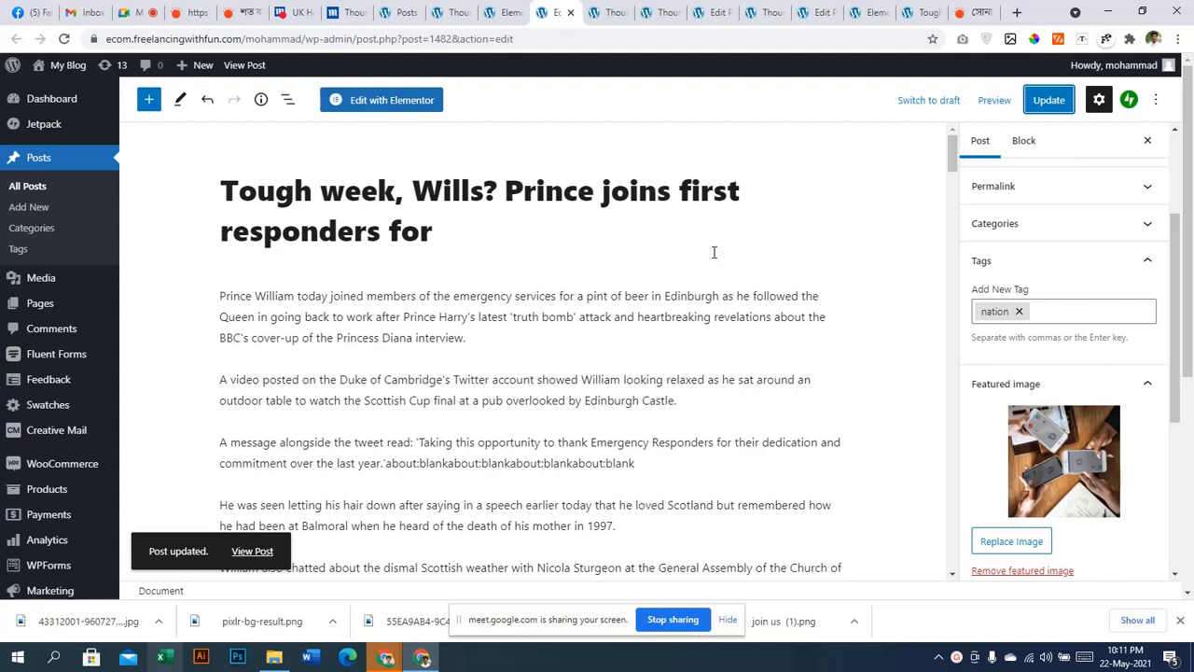
scroll(47, 242, "down", 3)
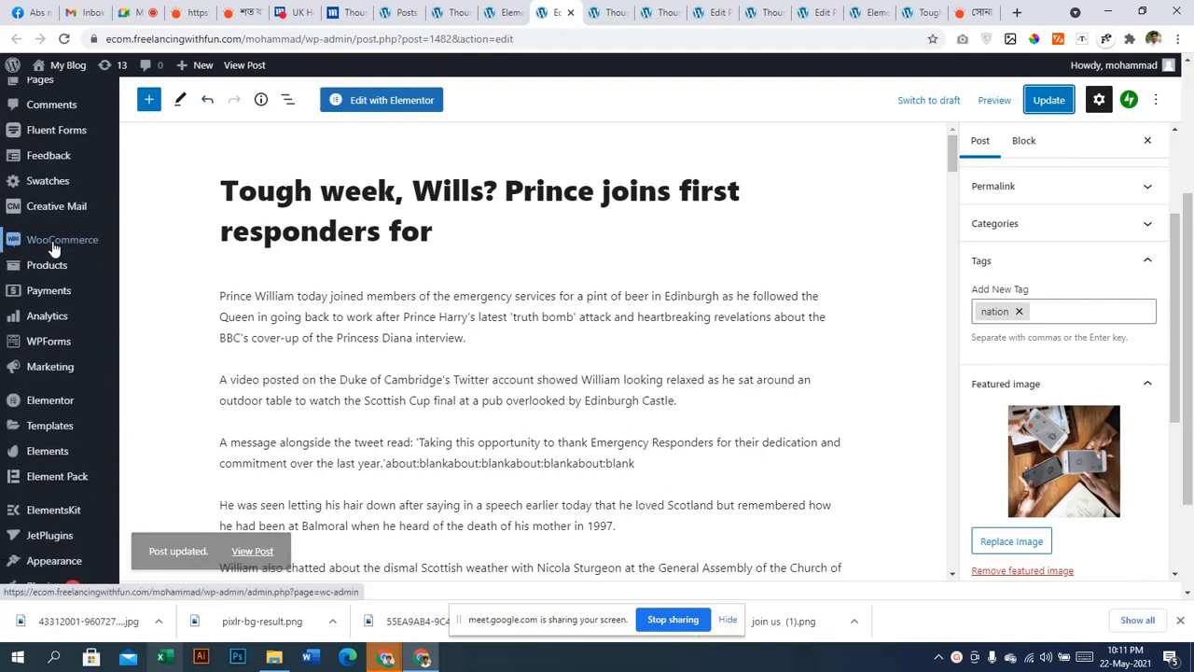
mouse_move(48, 429)
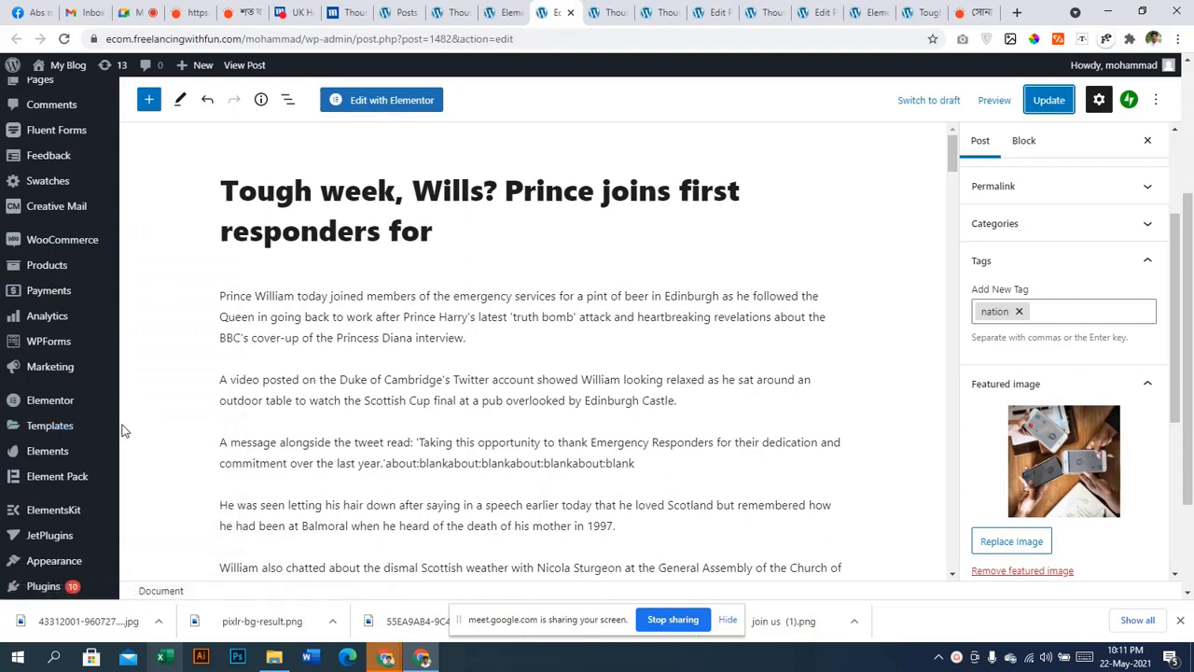
right_click(157, 438)
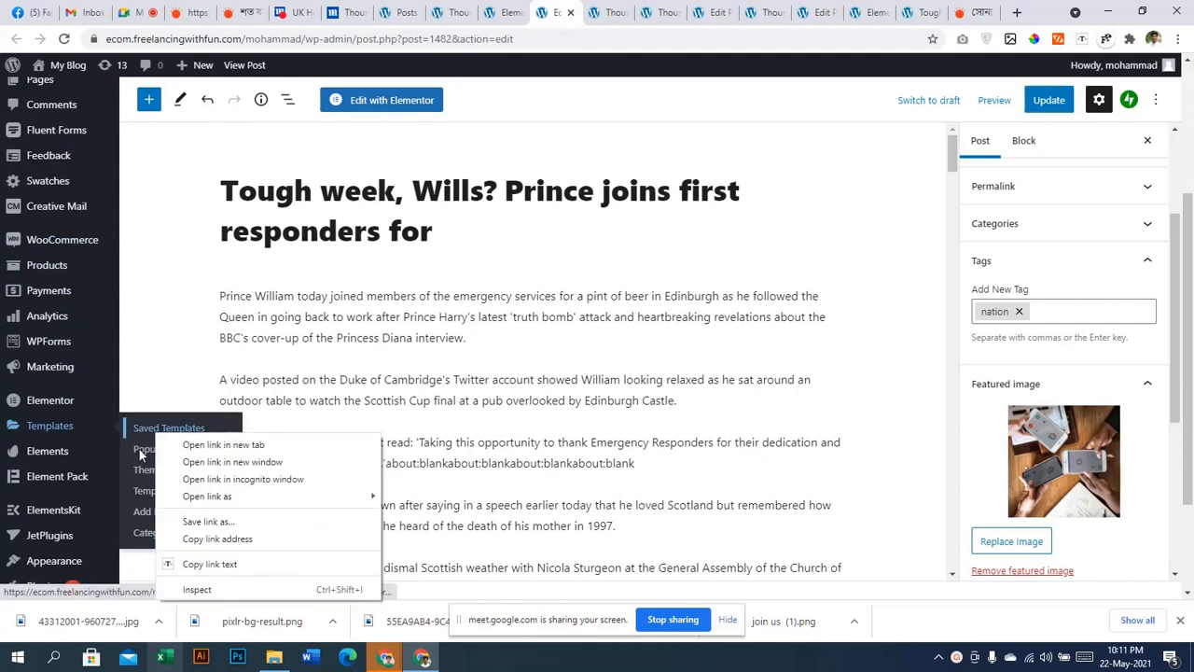
right_click(139, 455)
Open Templates > Theme Builder and review its 8 templates, including the published single post template
key("Escape")
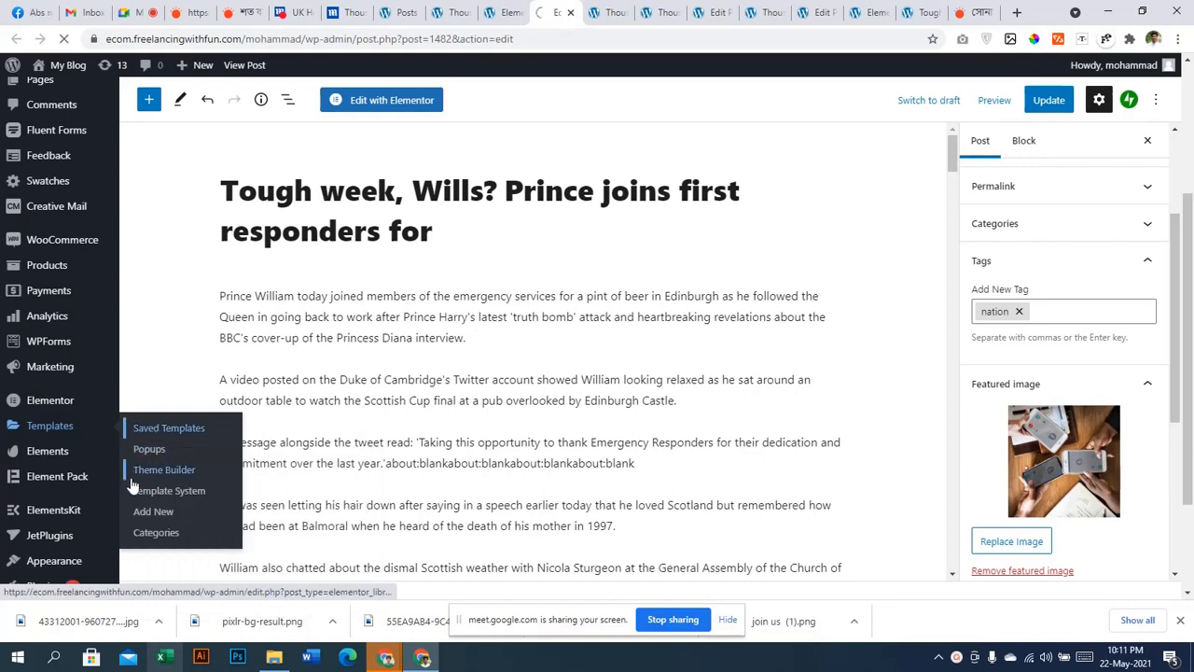
left_click(155, 470)
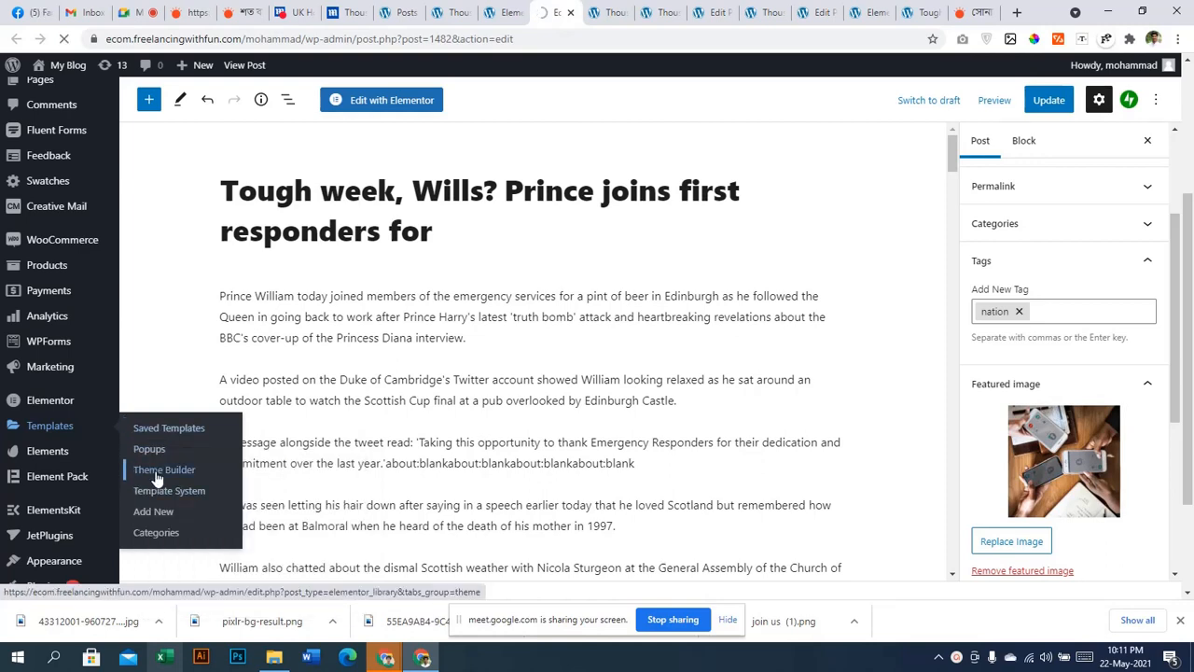
scroll(378, 416, "down", 4)
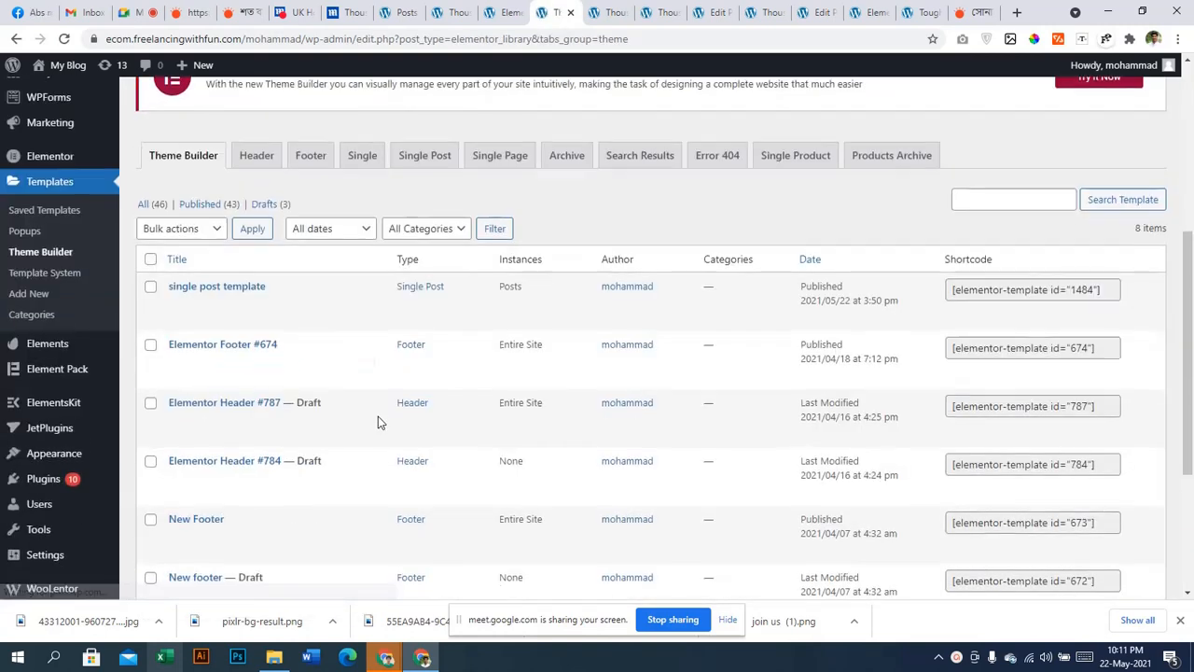
scroll(364, 407, "up", 3)
scroll(352, 404, "up", 1)
scroll(327, 405, "down", 3)
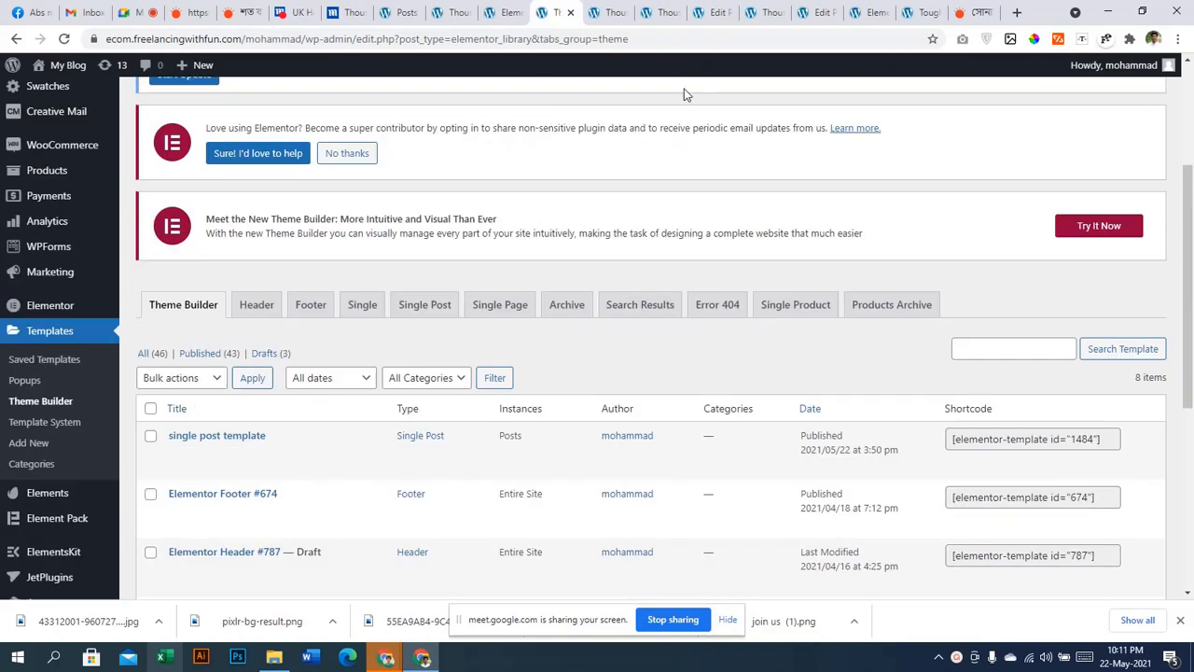
scroll(326, 278, "up", 3)
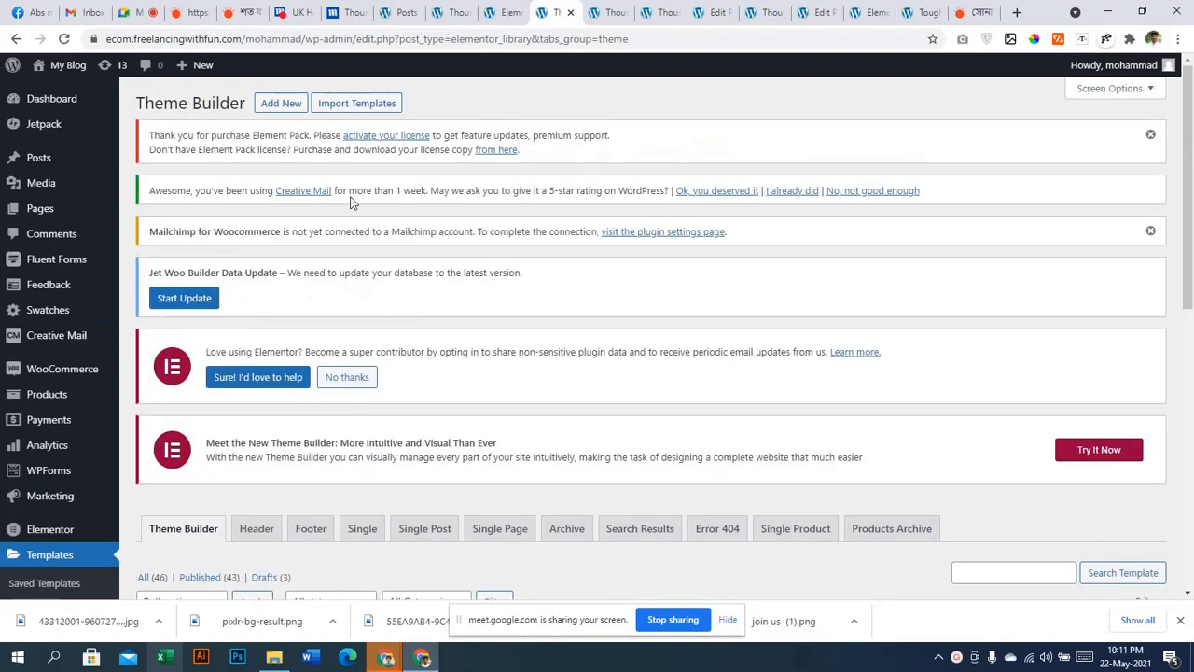
Add a new Single Post template named 'second post template' and create it
left_click(275, 105)
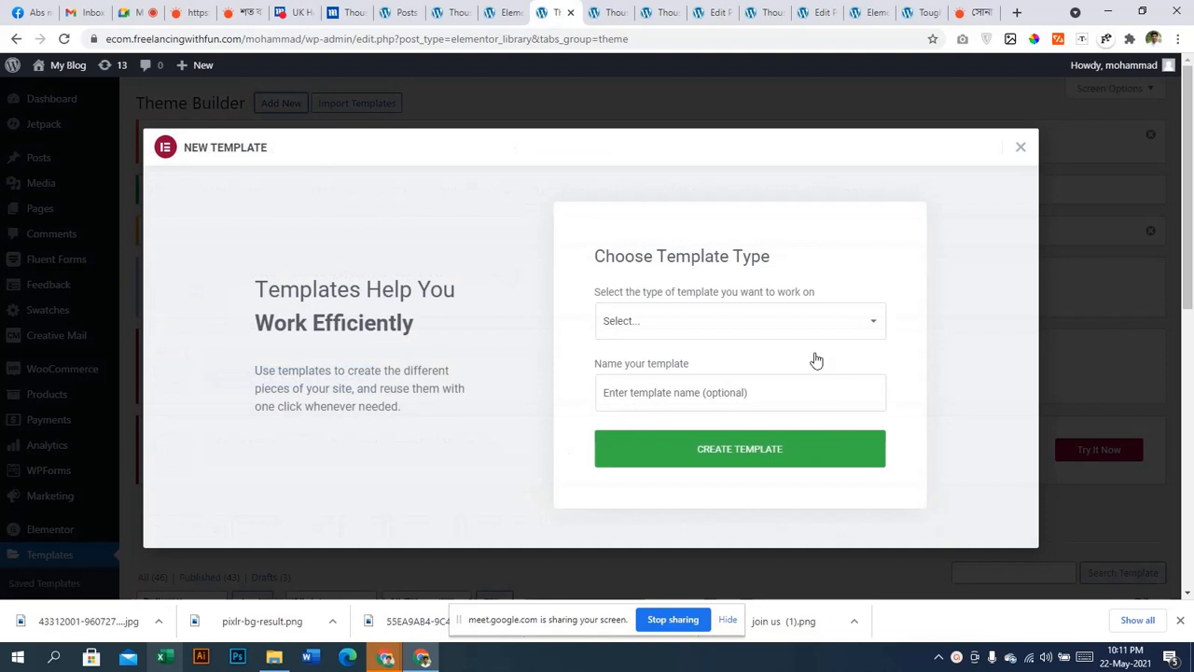
left_click(762, 322)
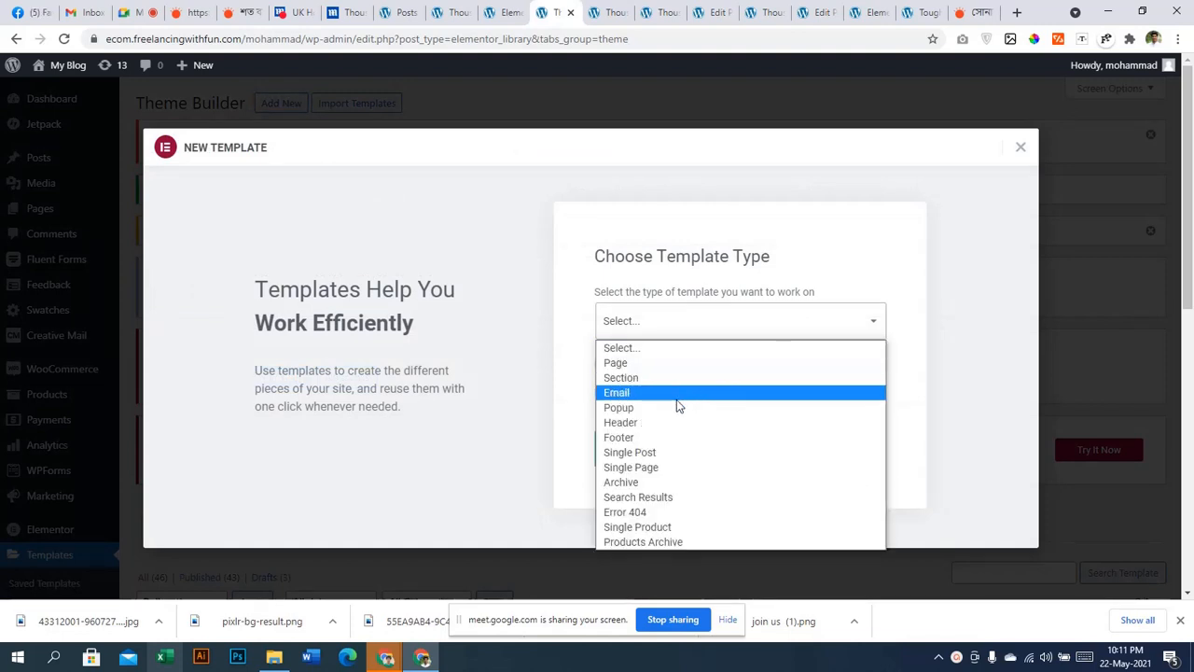
left_click(644, 453)
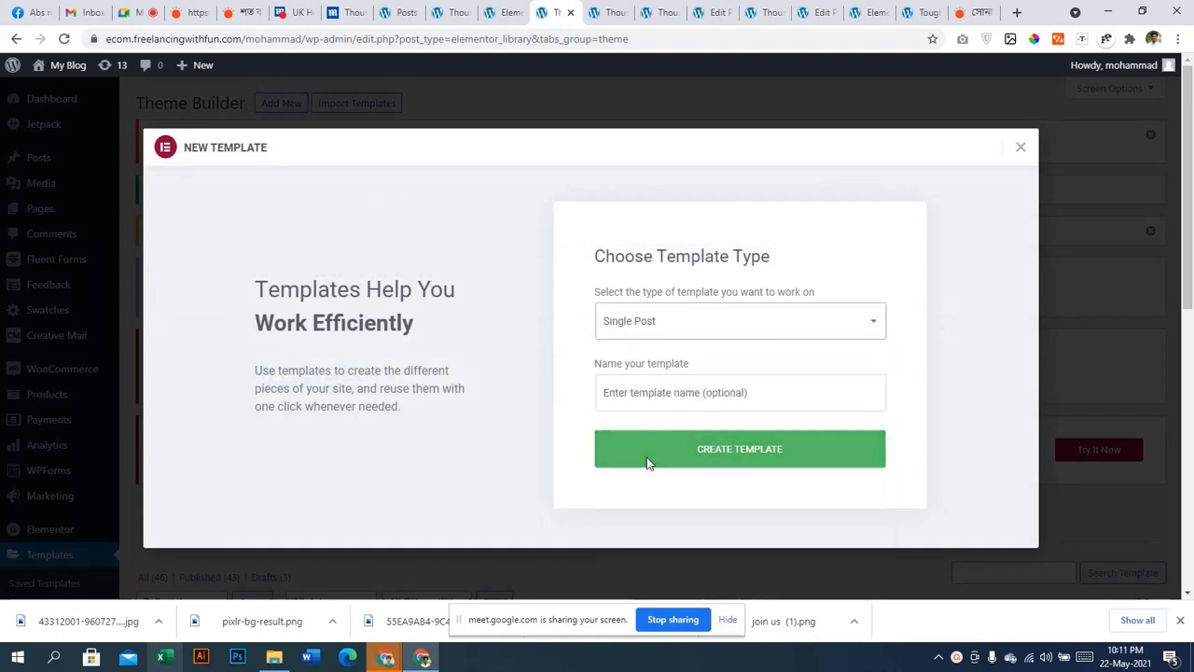
left_click(677, 392)
left_click(628, 431)
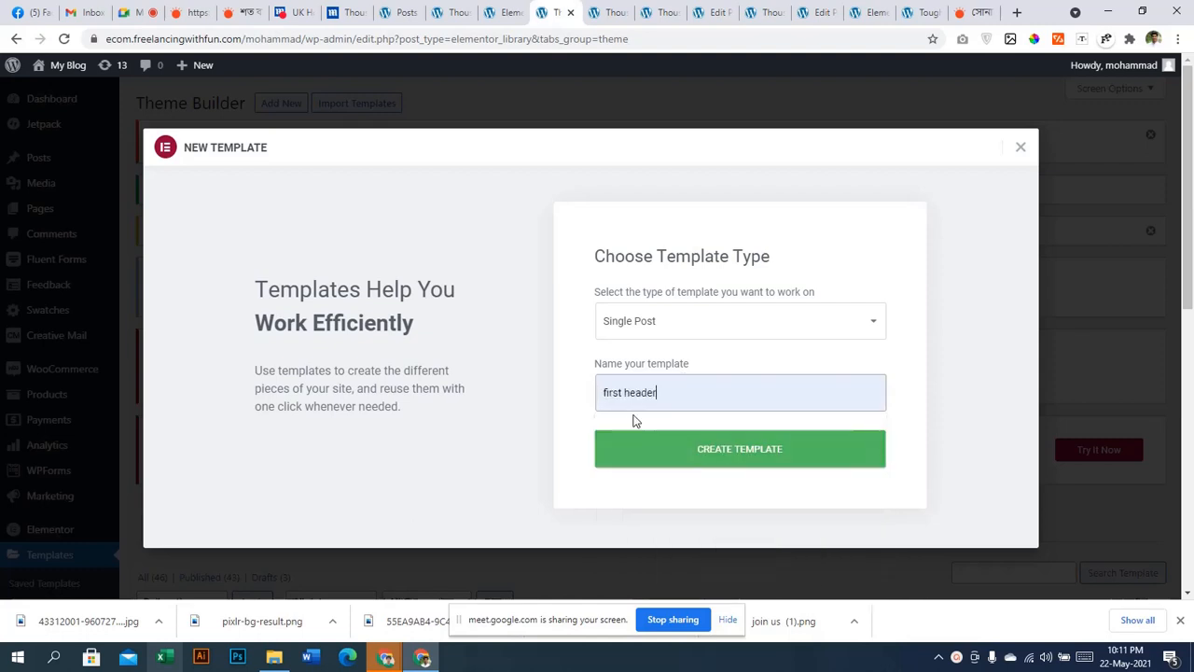
left_click_drag(656, 392, 548, 407)
type("se")
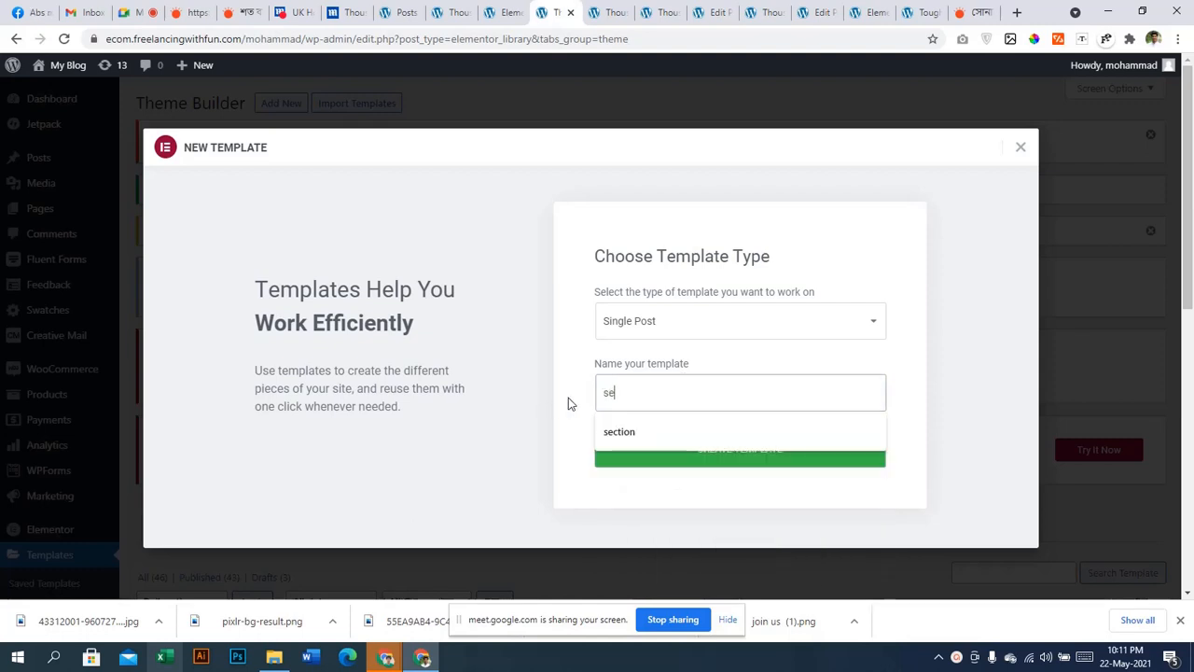
type("cond post")
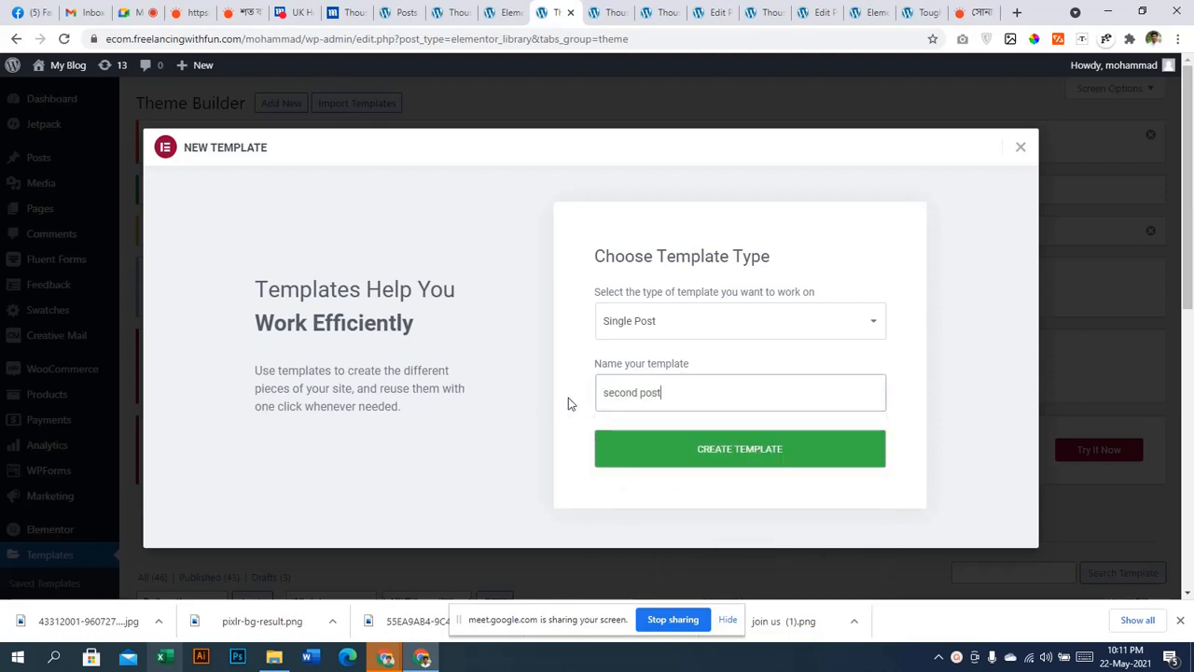
type(" templa")
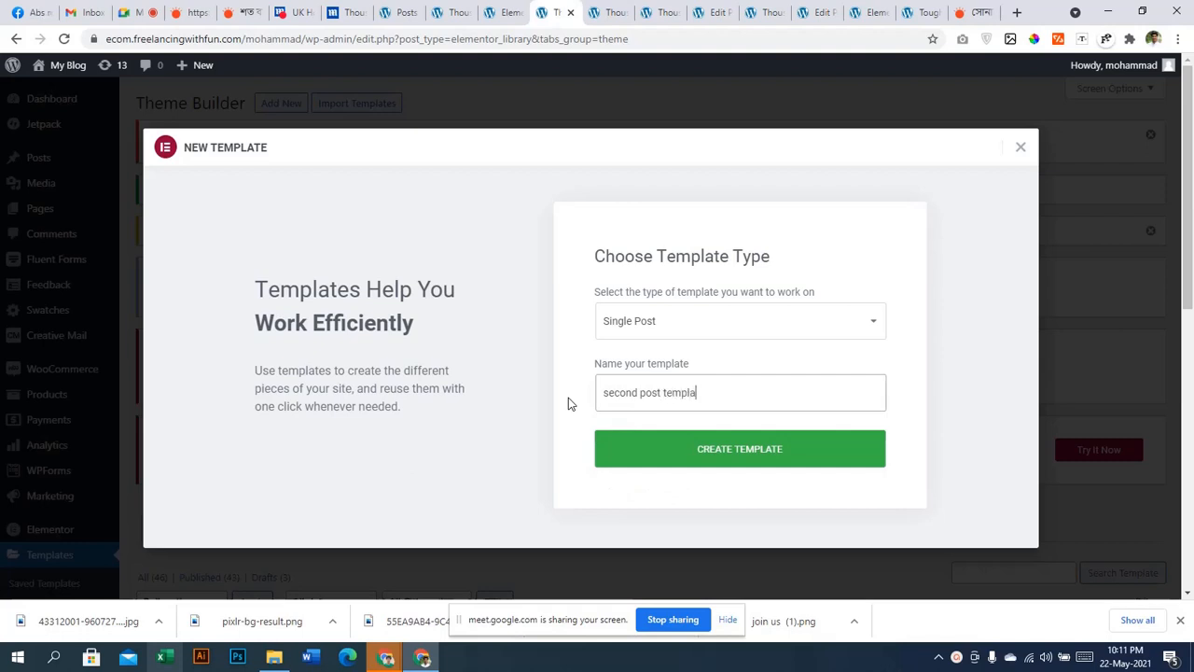
type("te")
left_click(749, 466)
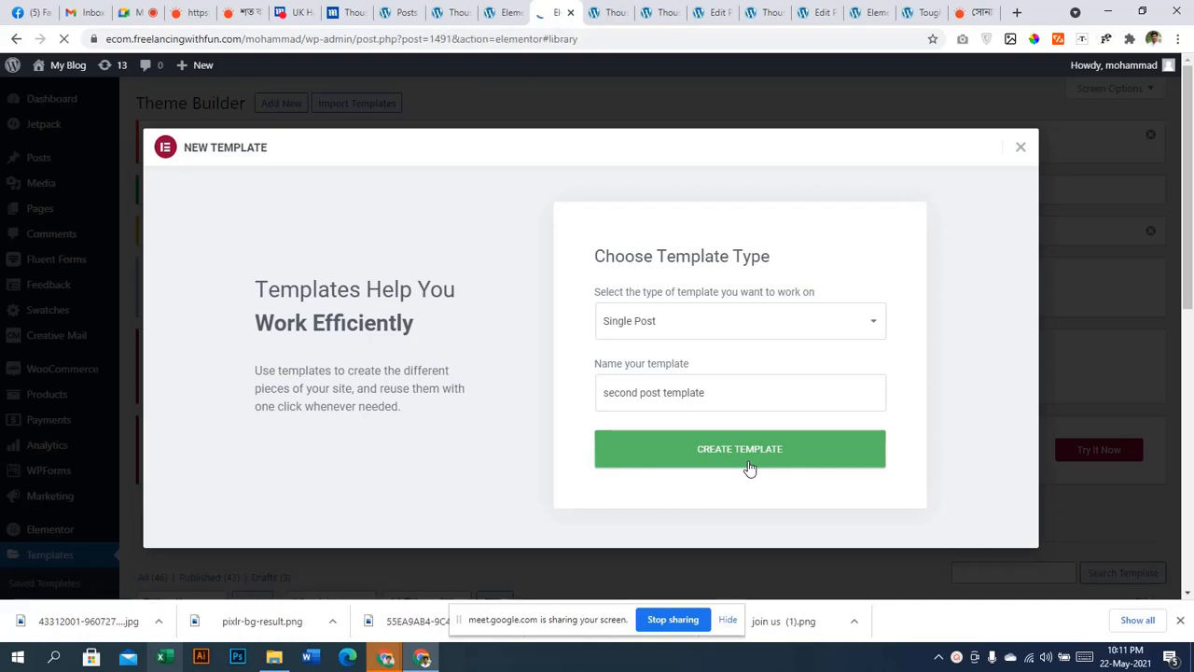
key("ctrl+Tab")
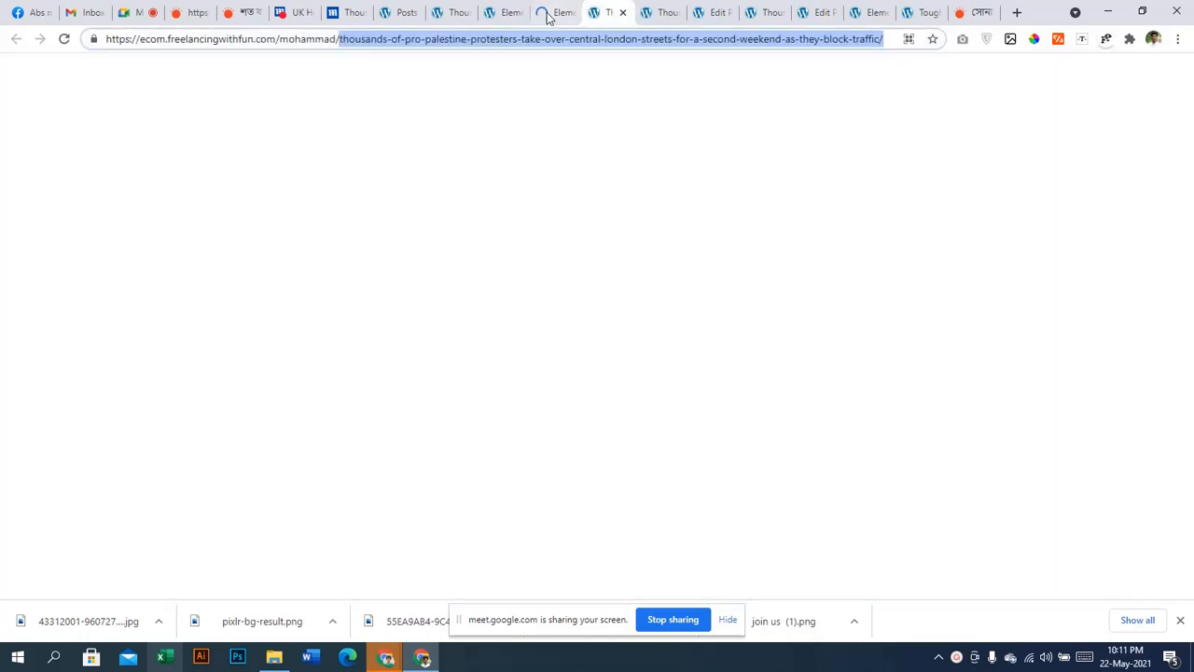
Copy the whole post layout section from the existing single post template
left_click(511, 13)
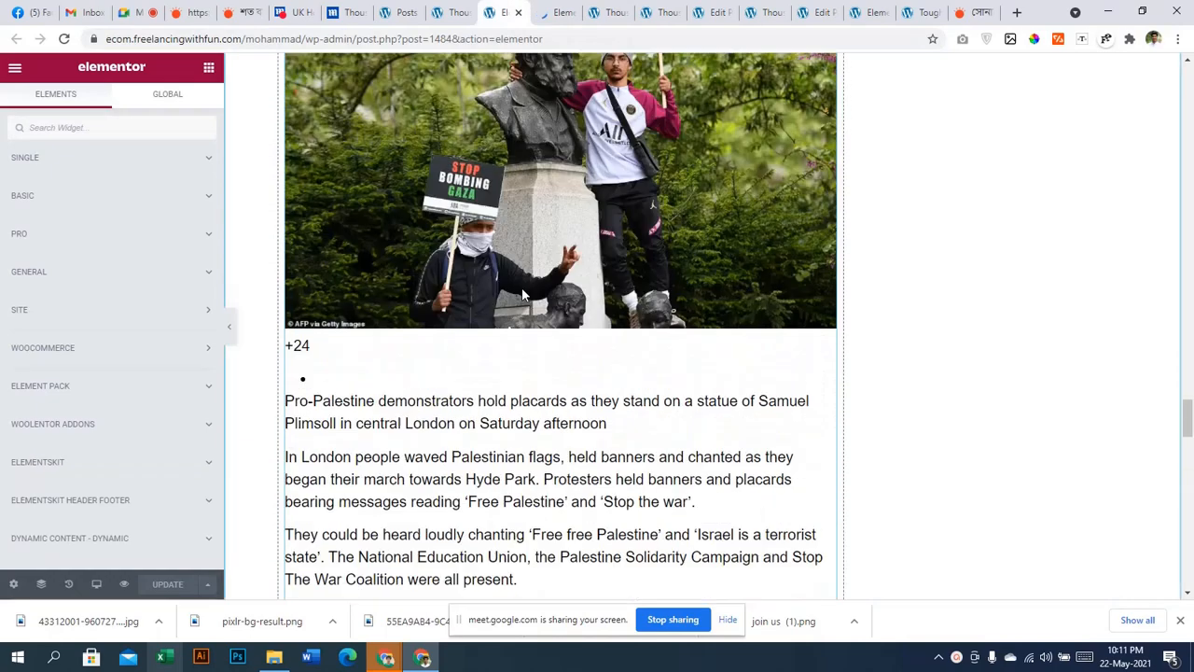
scroll(525, 296, "up", 10)
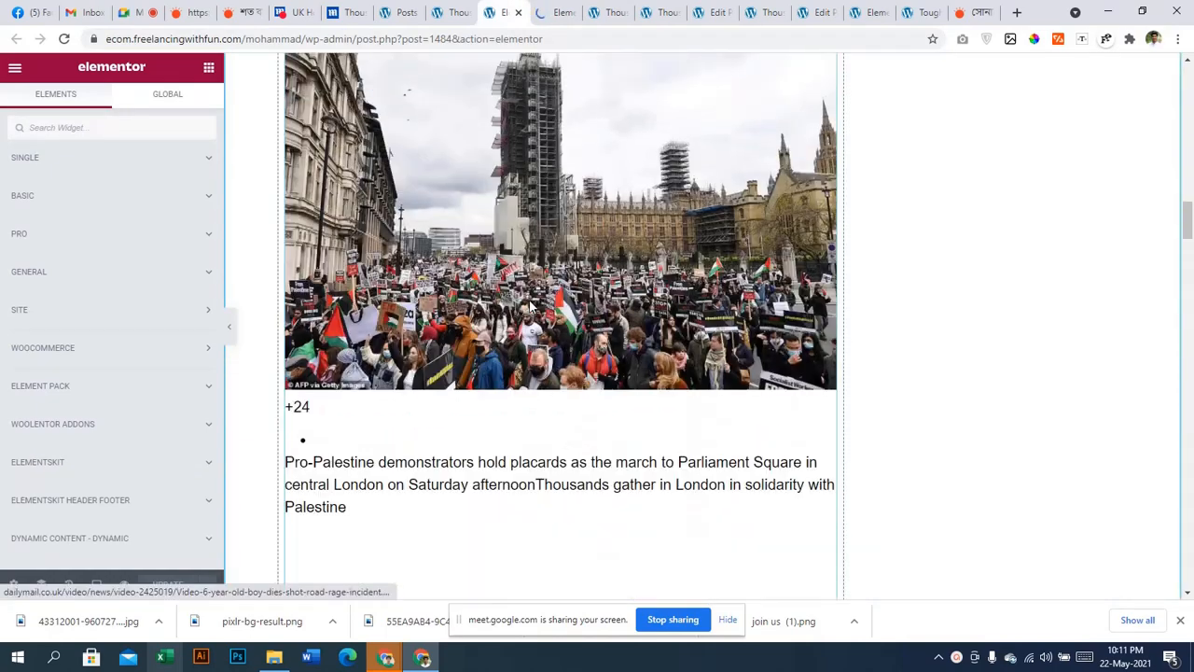
scroll(530, 304, "up", 7)
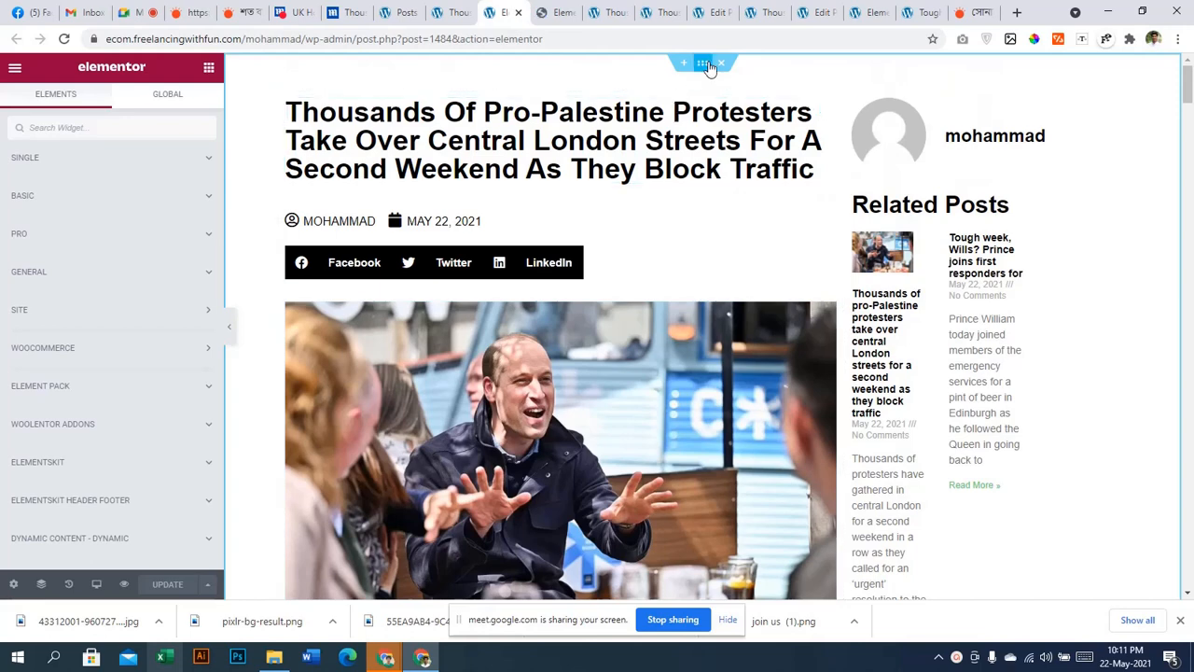
right_click(709, 67)
left_click(739, 128)
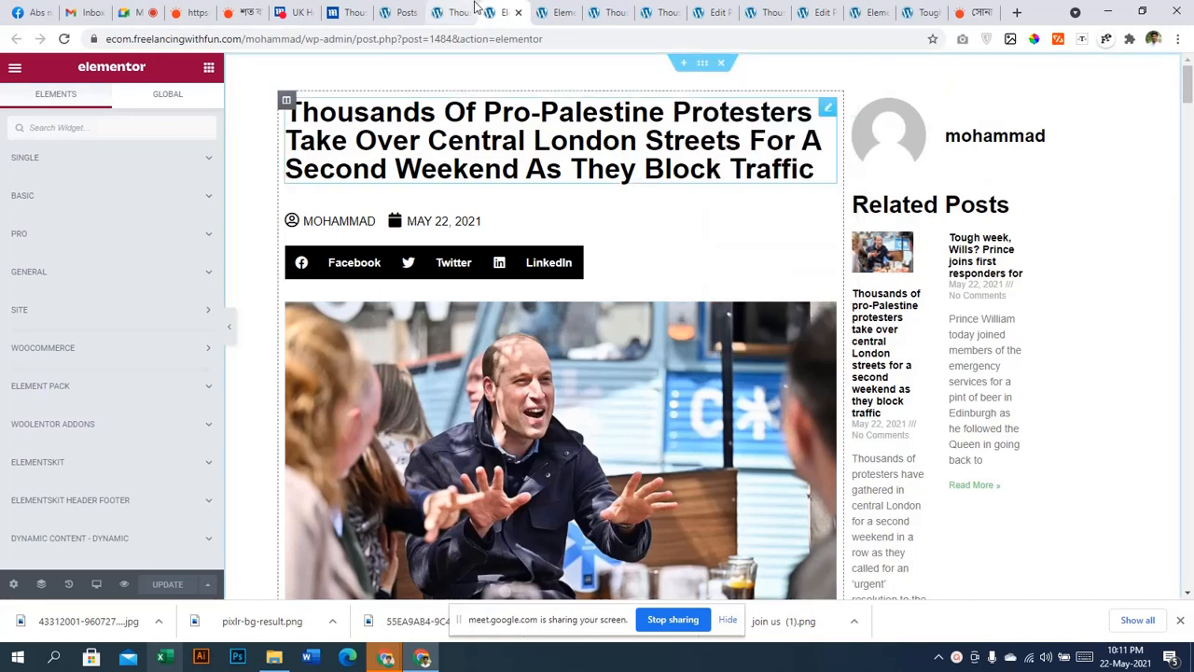
Paste the layout into the new template and move Post Info below the share buttons
key("ctrl+Tab")
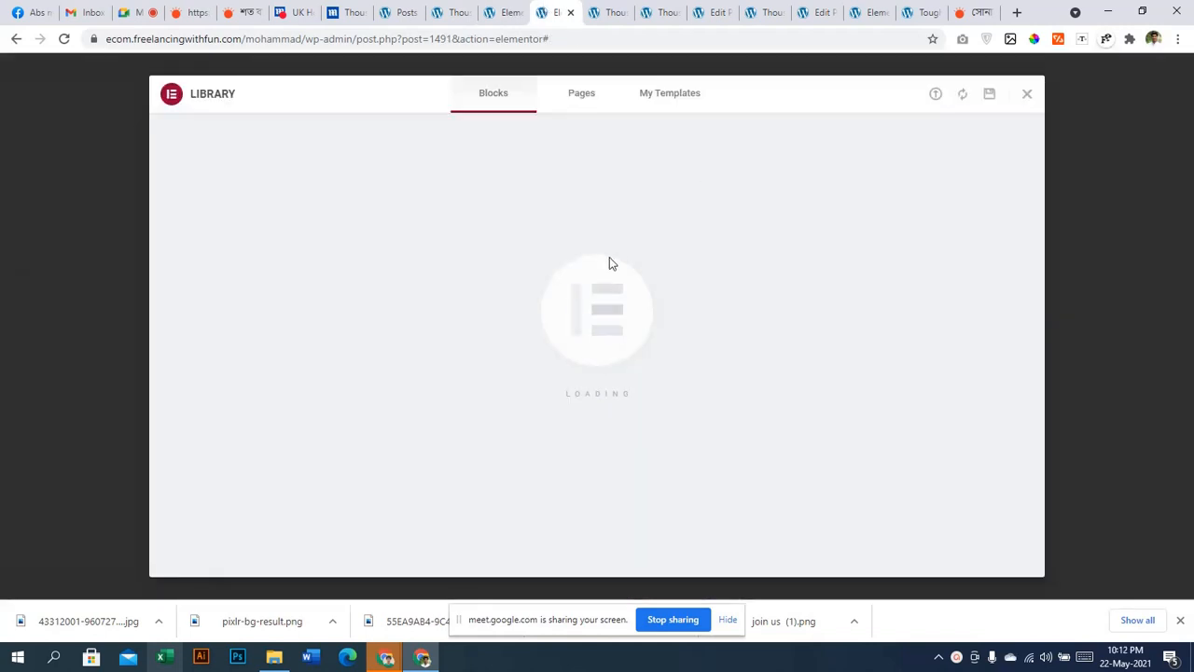
left_click(1026, 96)
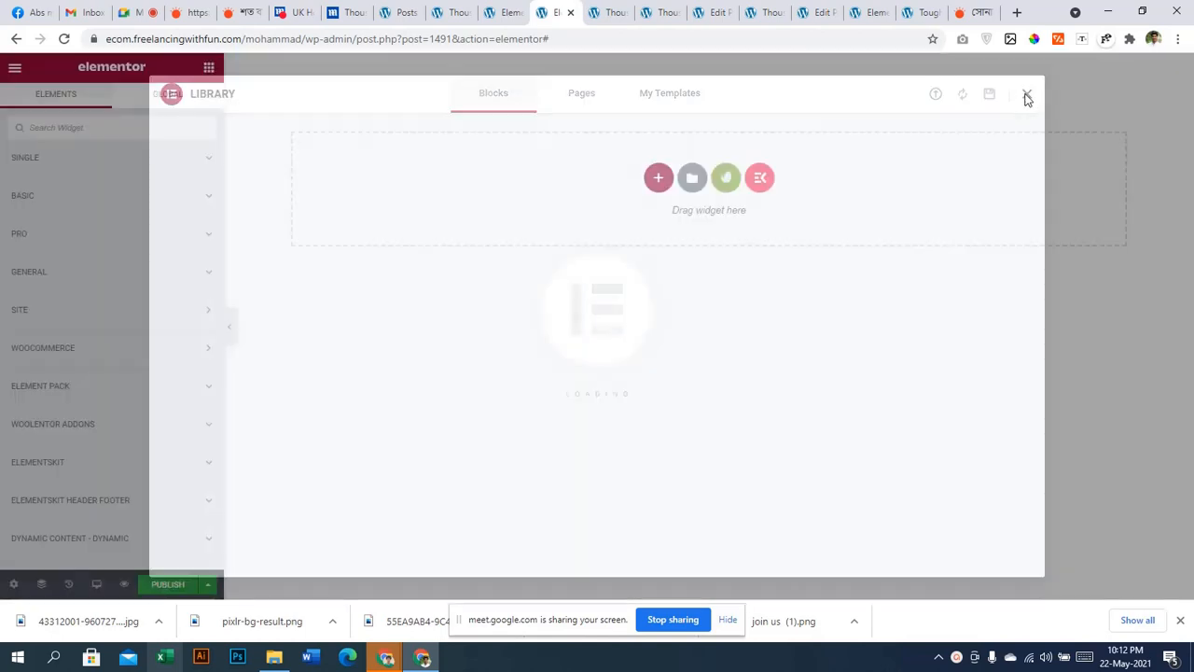
right_click(660, 177)
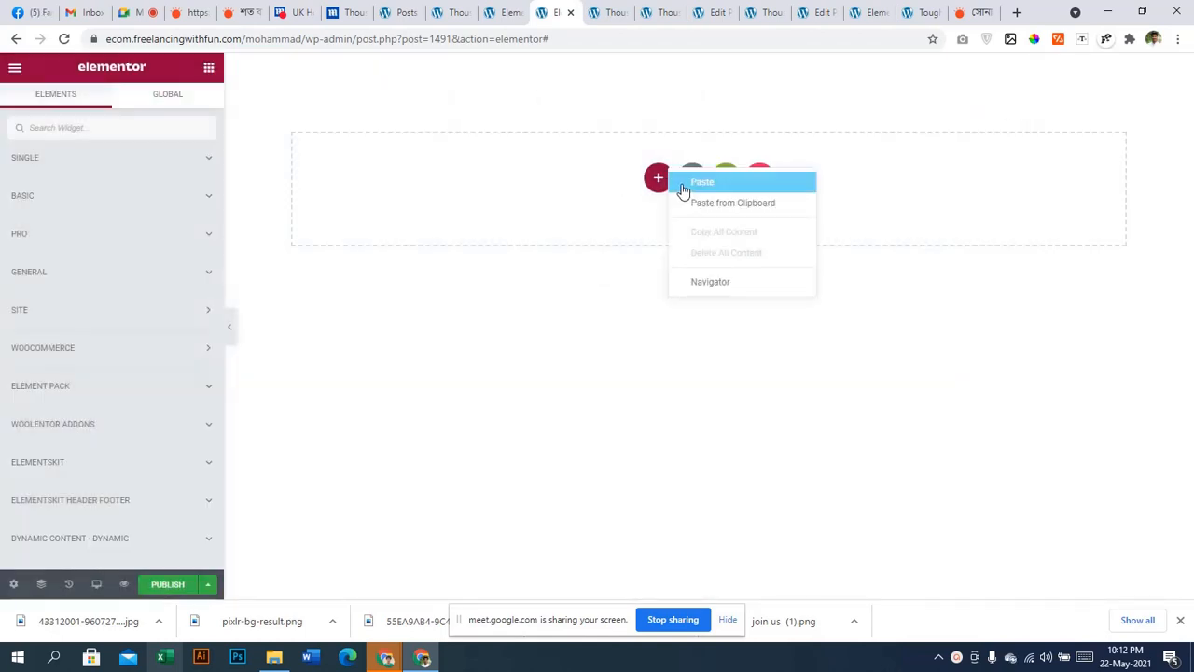
left_click(701, 182)
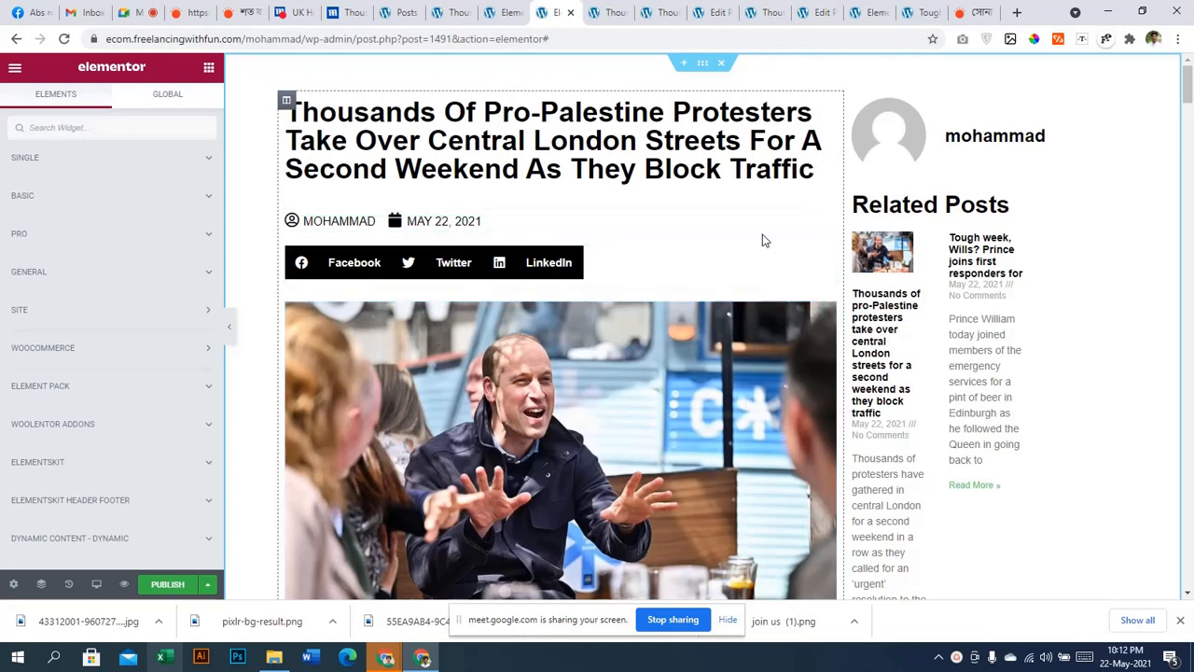
left_click_drag(829, 223, 556, 233)
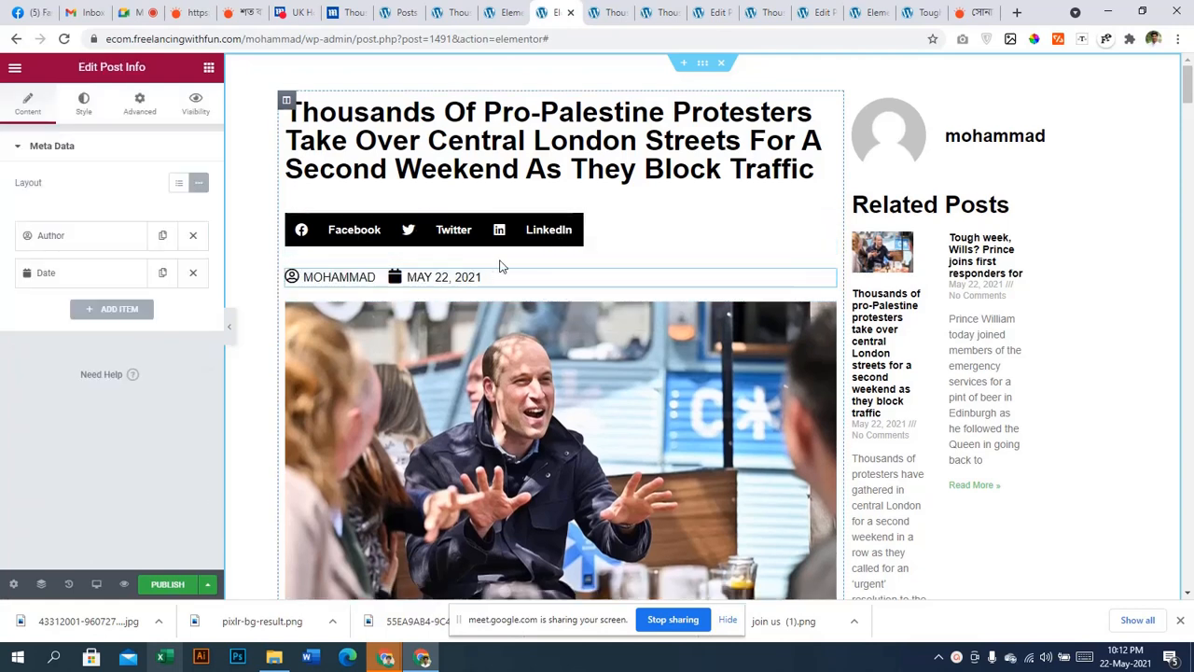
Add an Include In Category display condition and search categories for 'nati'
left_click(208, 585)
left_click(170, 585)
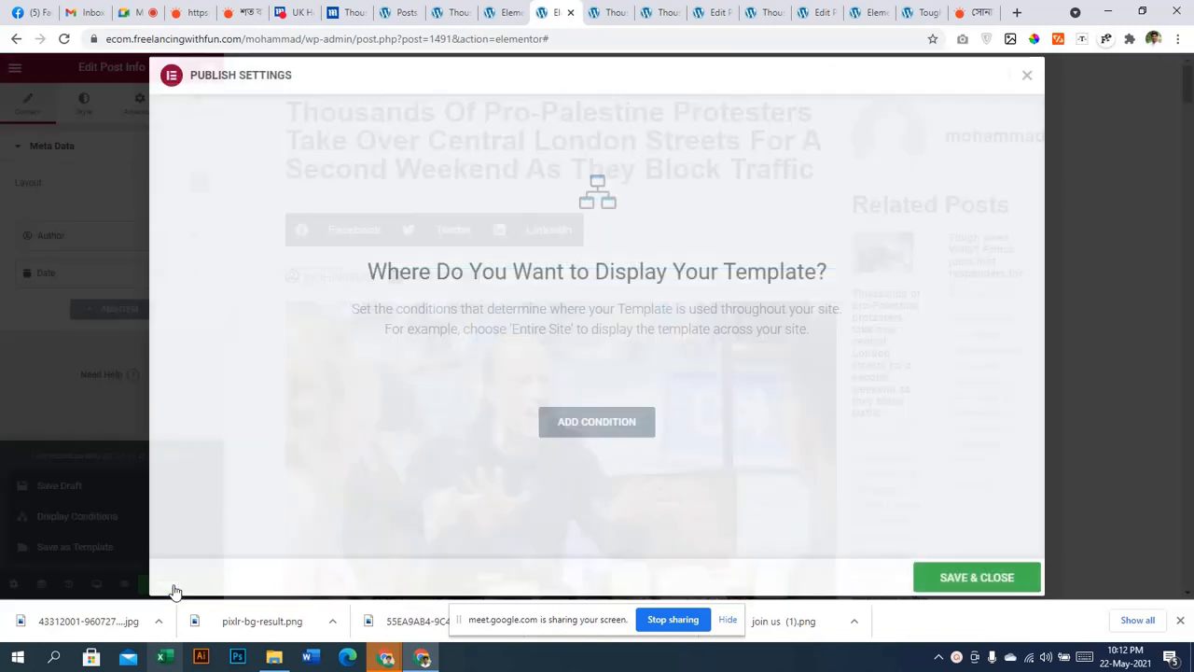
left_click(568, 431)
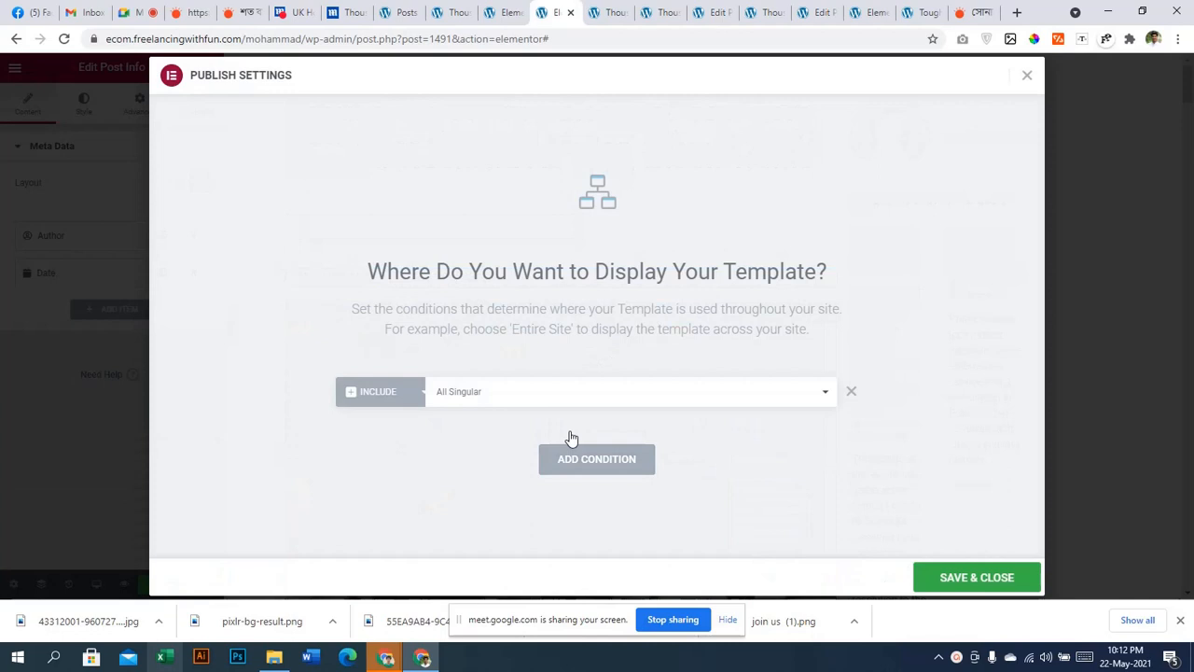
left_click(507, 396)
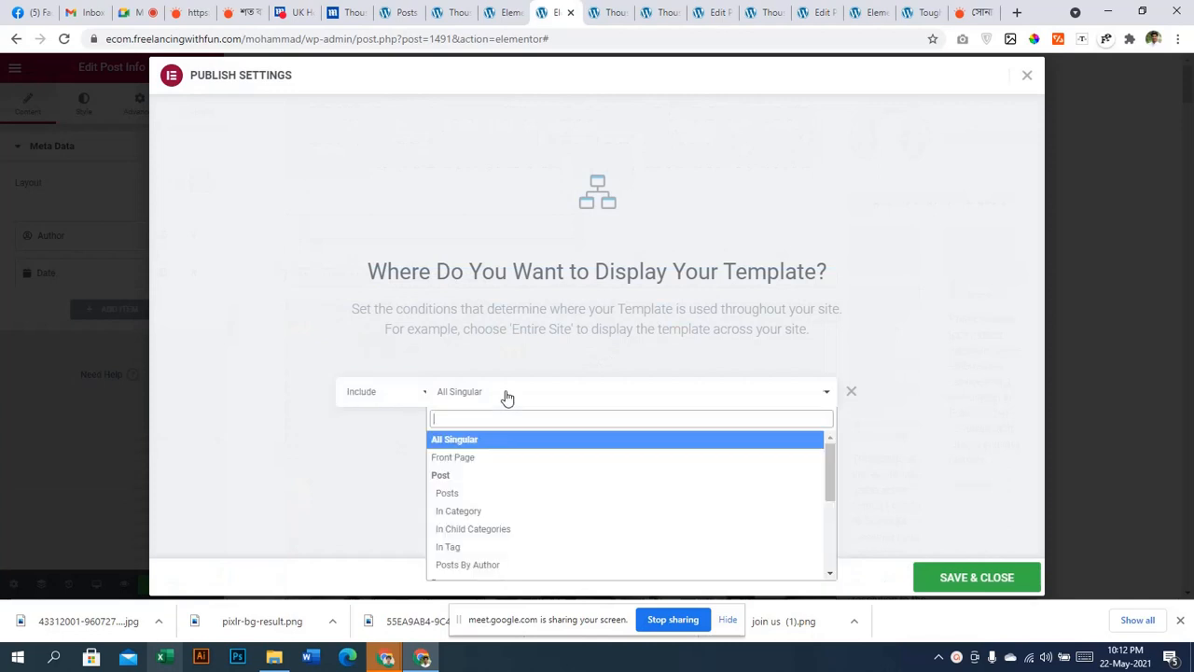
left_click(495, 510)
left_click(708, 396)
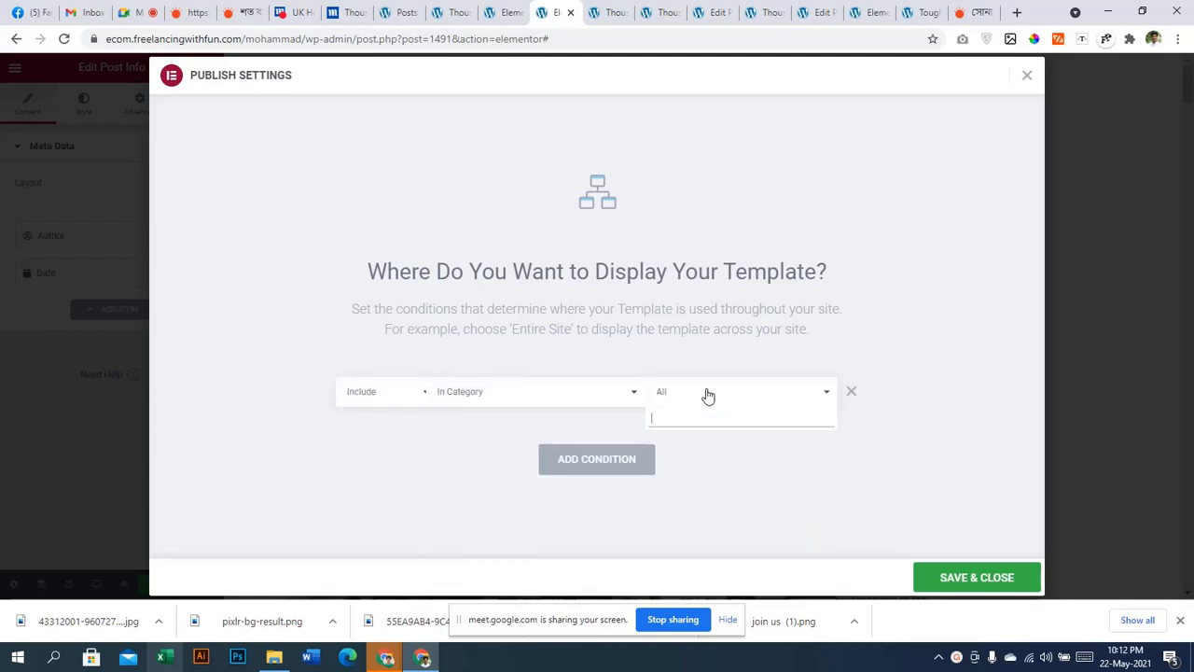
type("nation")
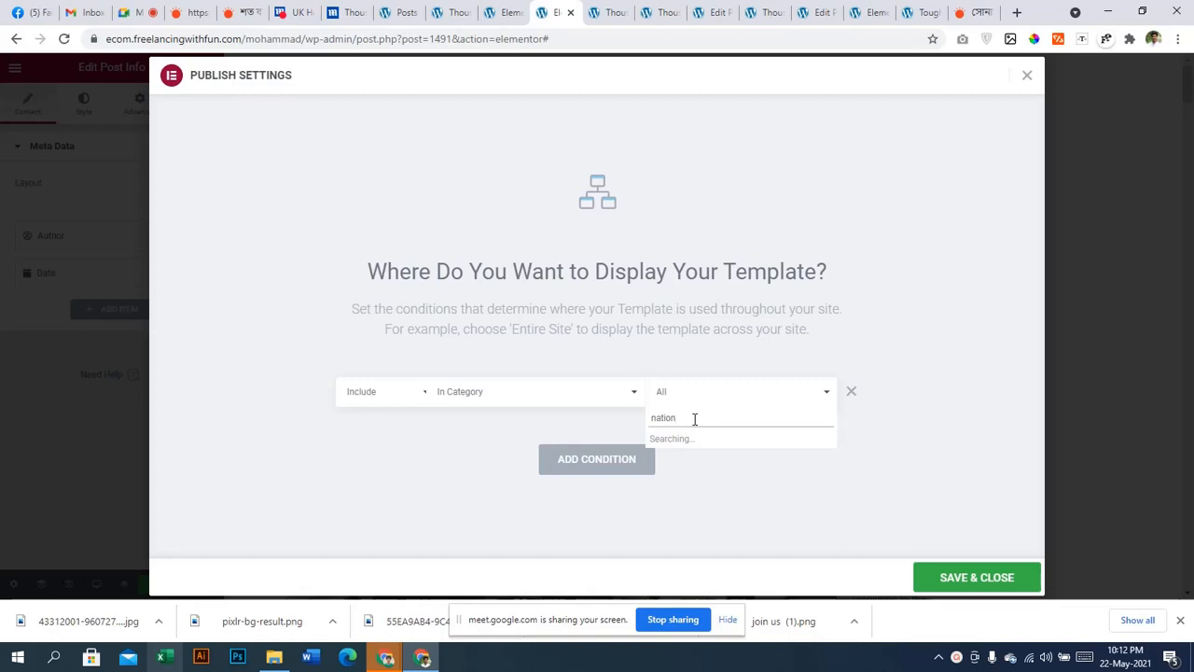
left_click(489, 6)
Refresh the Posts list and copy the 'nation' tag name from the Tags column
left_click(403, 11)
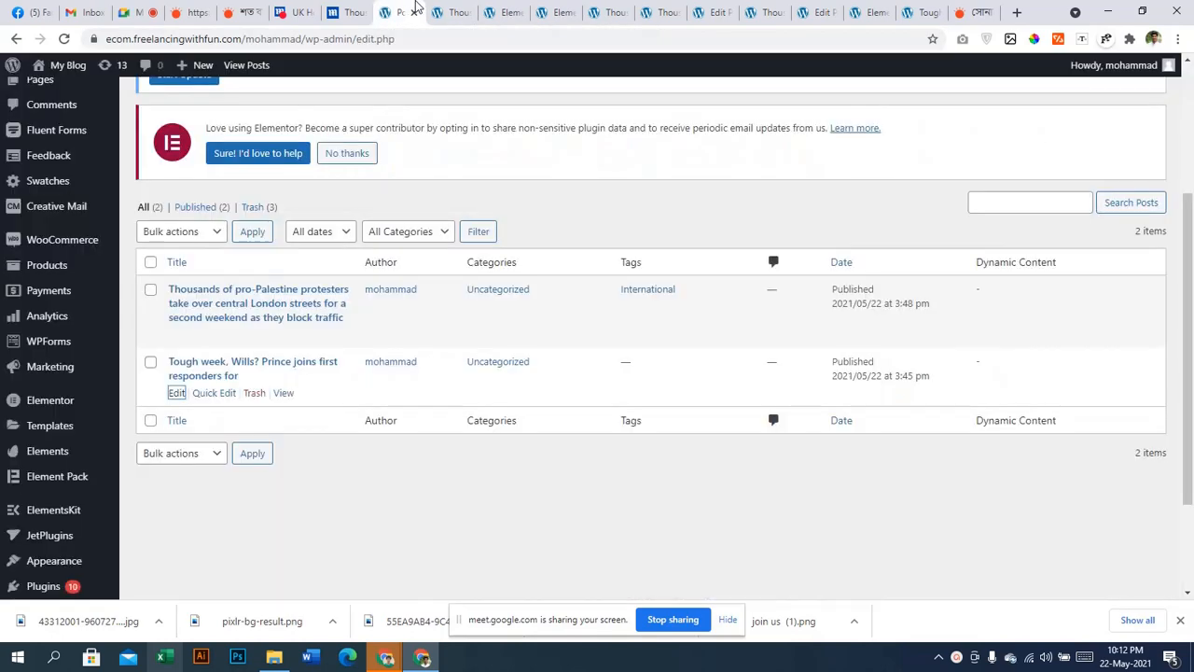
left_click(17, 39)
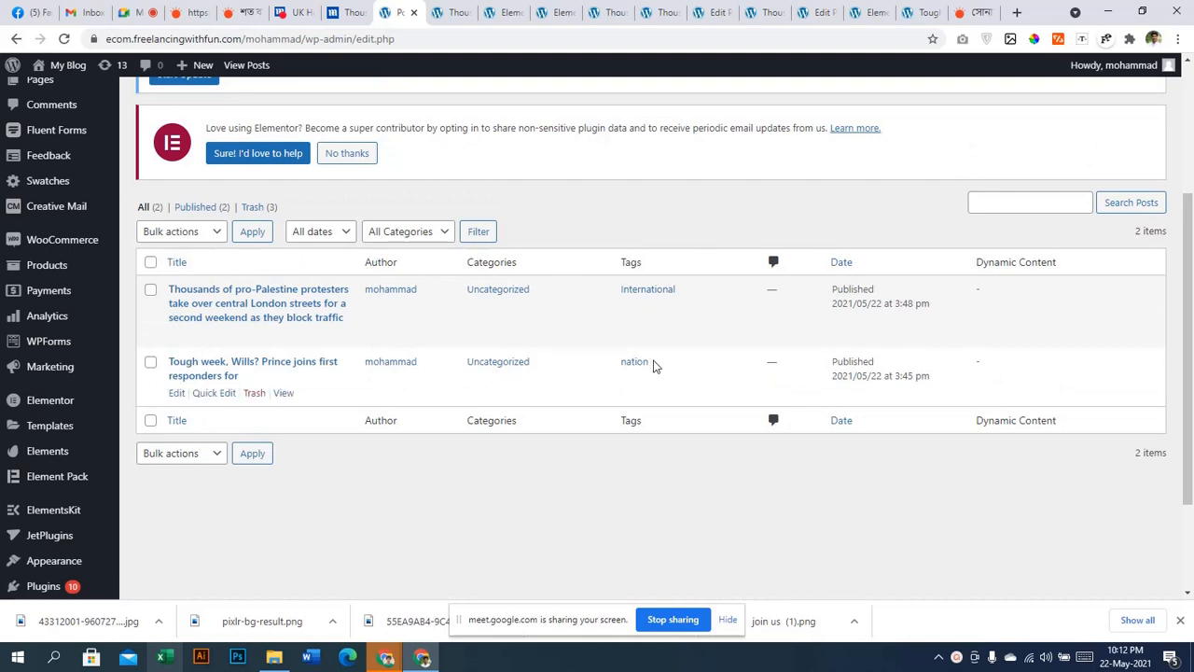
left_click_drag(653, 366, 591, 365)
key("ctrl+c")
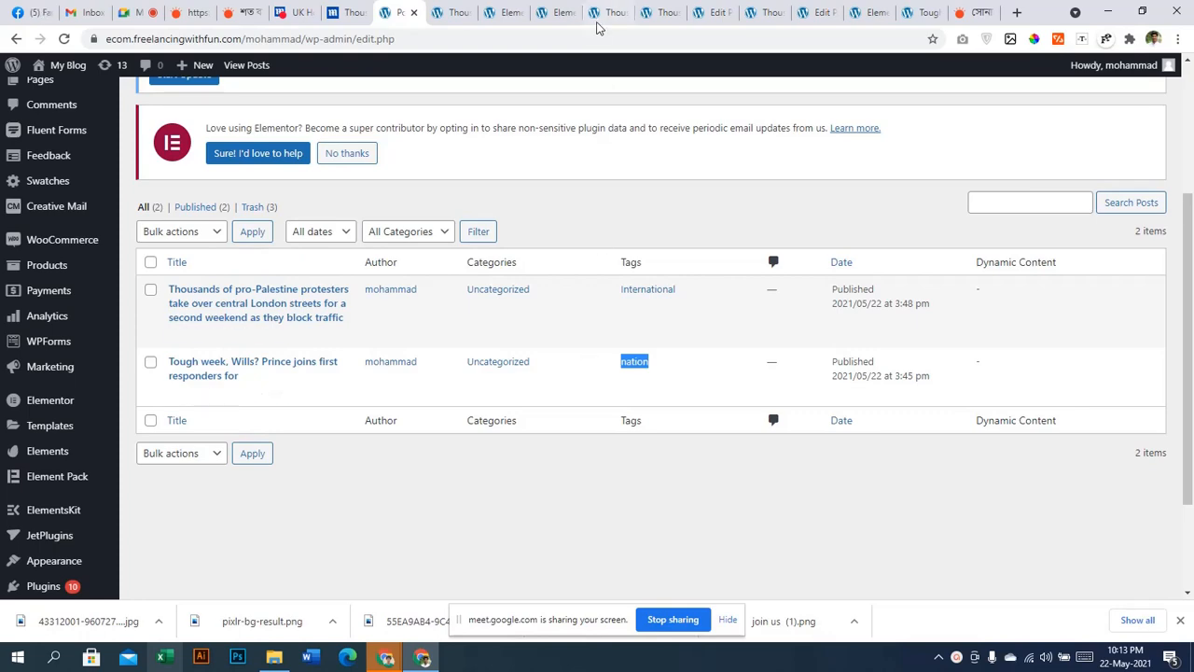
left_click(509, 13)
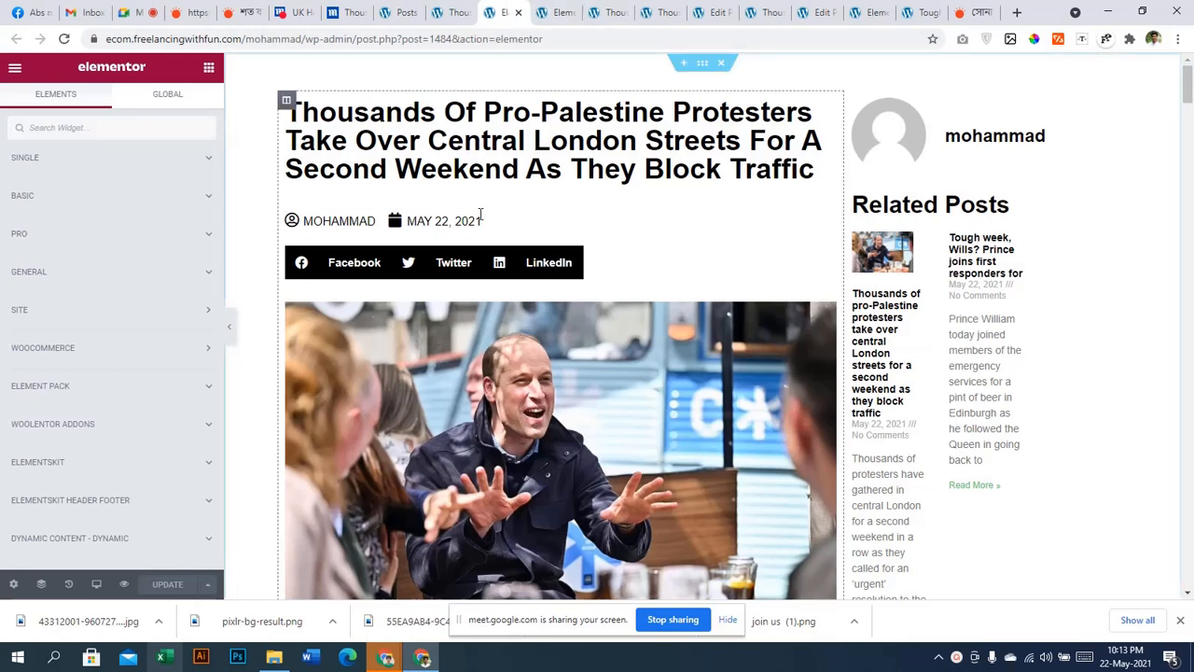
Paste 'nation' into the condition's category search box
left_click(558, 11)
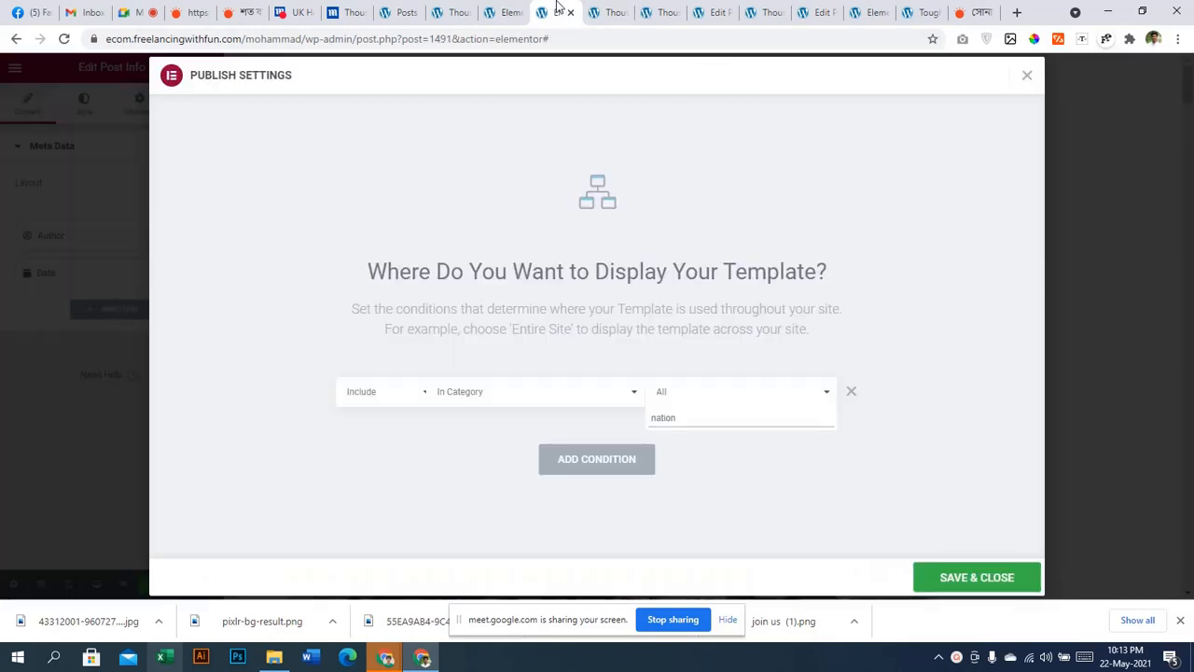
key("ctrl+a")
key("ctrl+v")
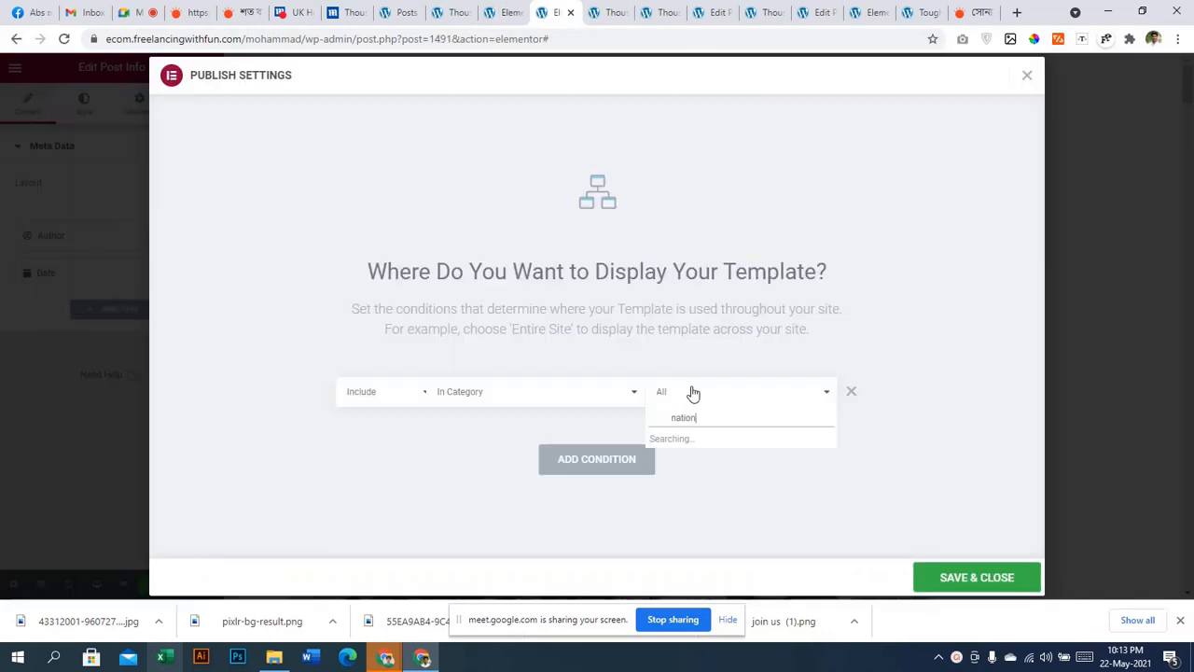
key("ctrl+a")
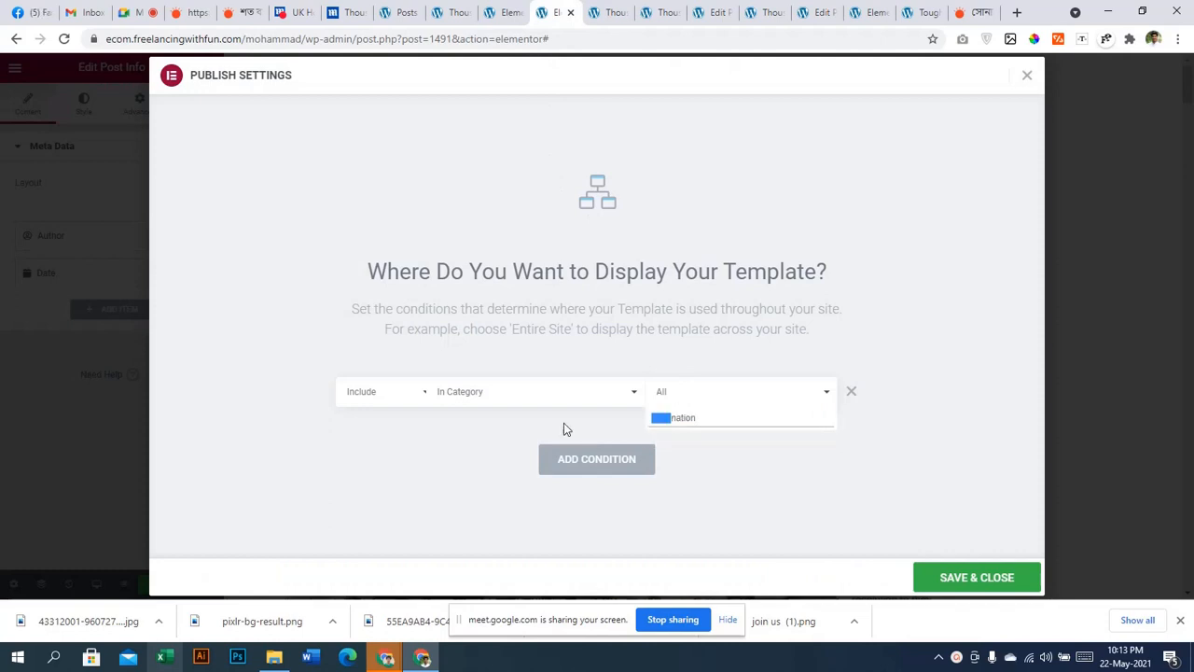
key("ctrl+v")
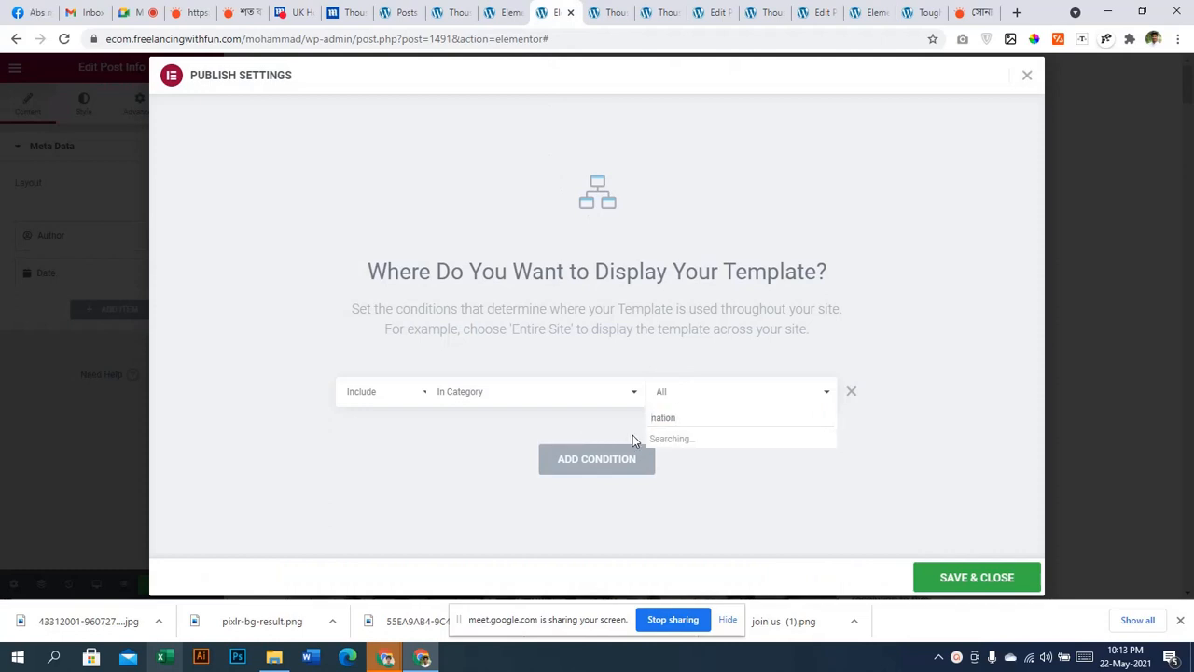
Remove the unmatched category condition, save and close, and reload the template editor
left_click(719, 417)
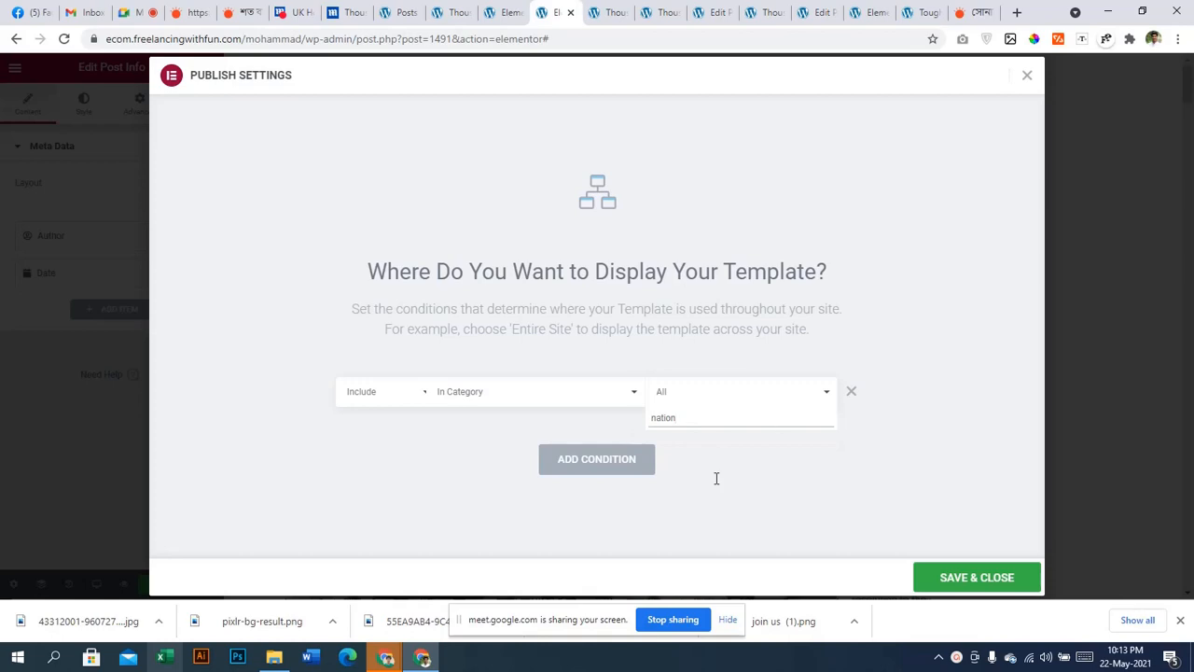
left_click(853, 392)
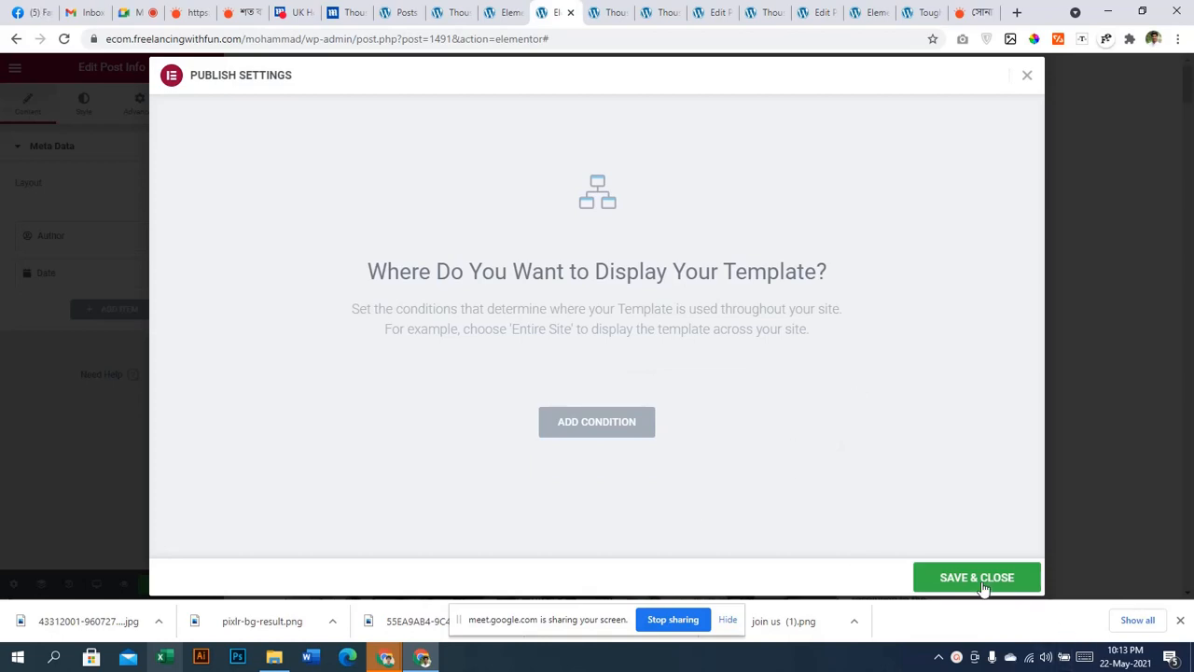
left_click(983, 582)
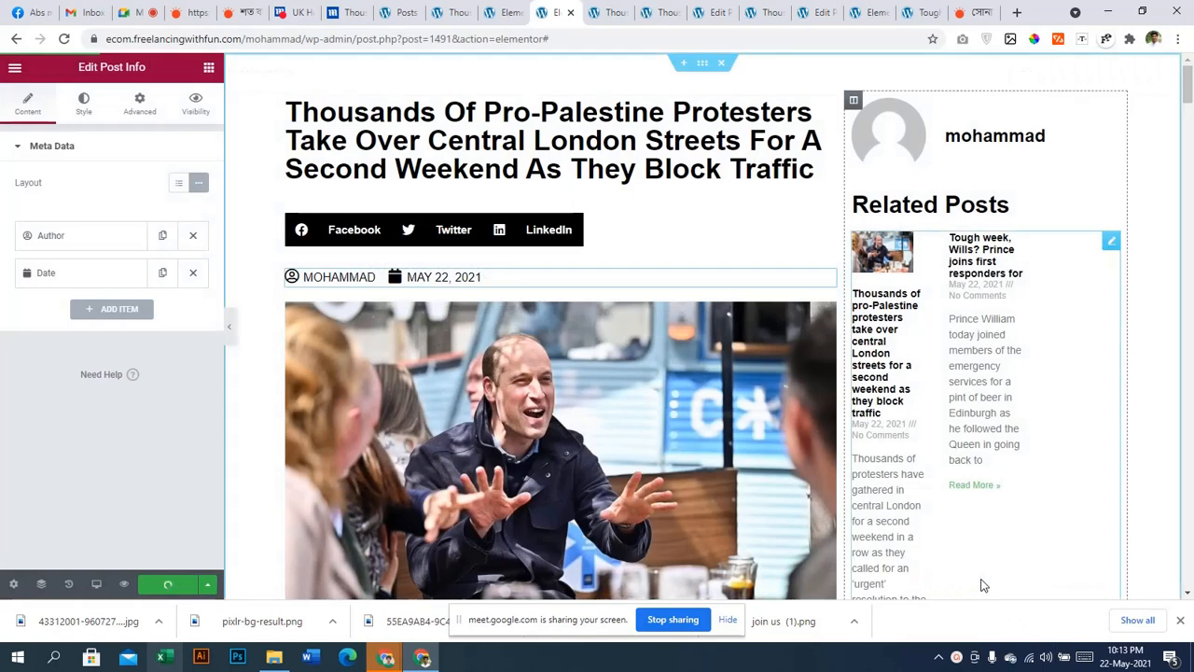
left_click(65, 40)
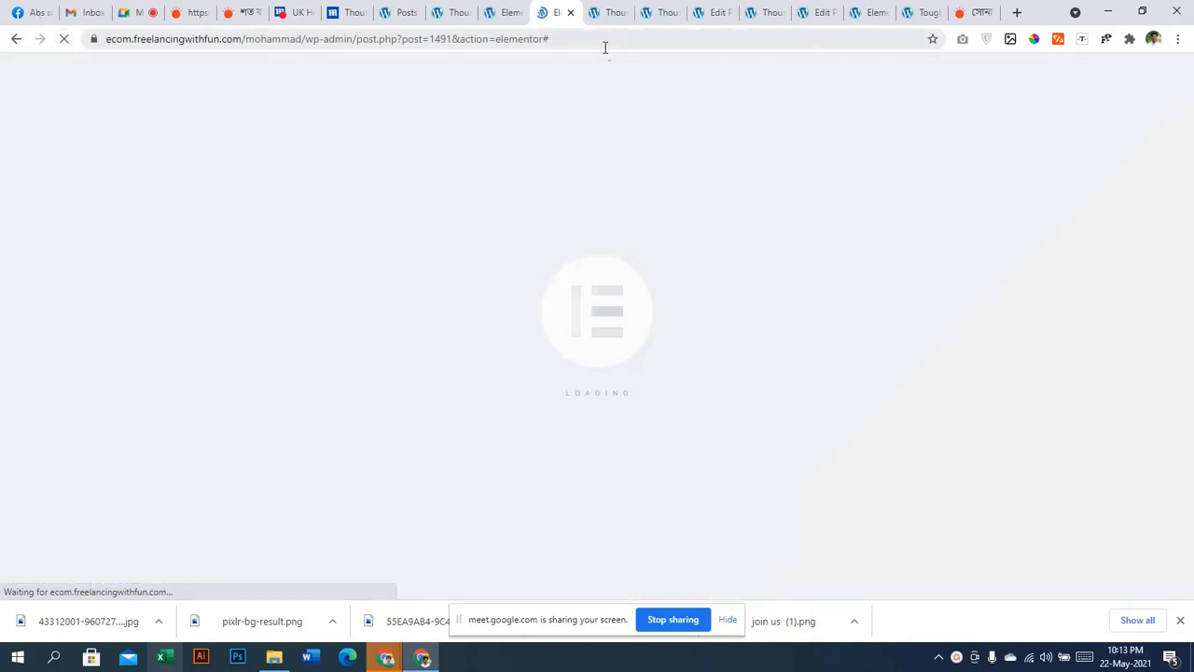
Open a new tab, then return through the open tabs to the new template's editor
left_click(1017, 13)
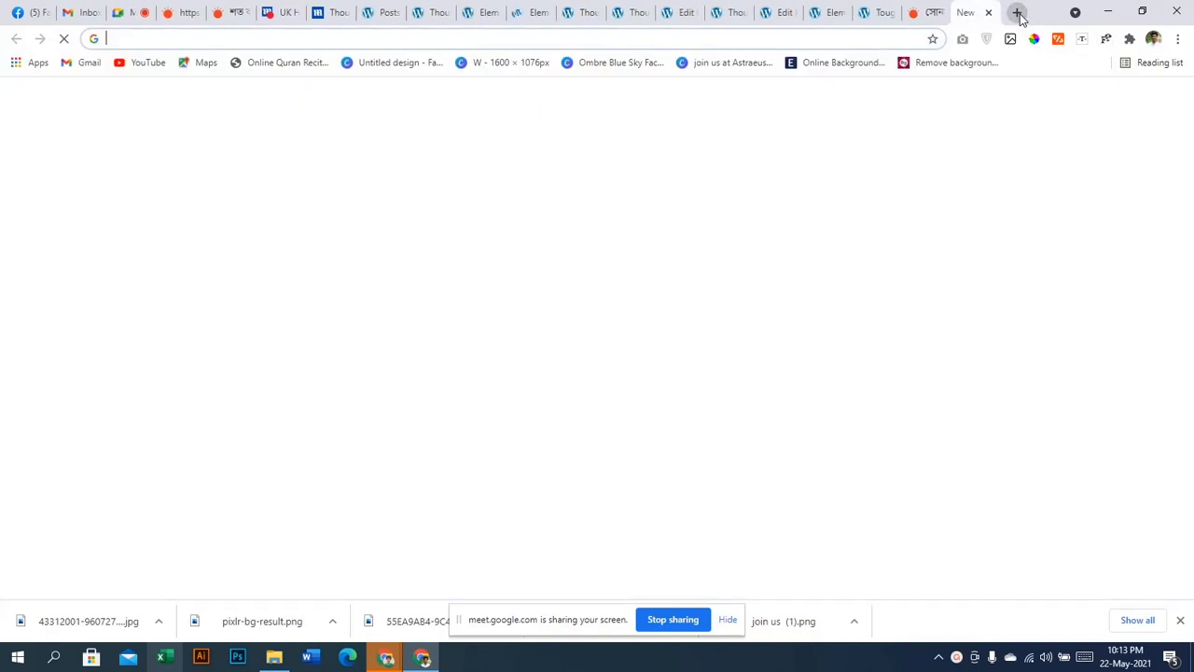
type("nation")
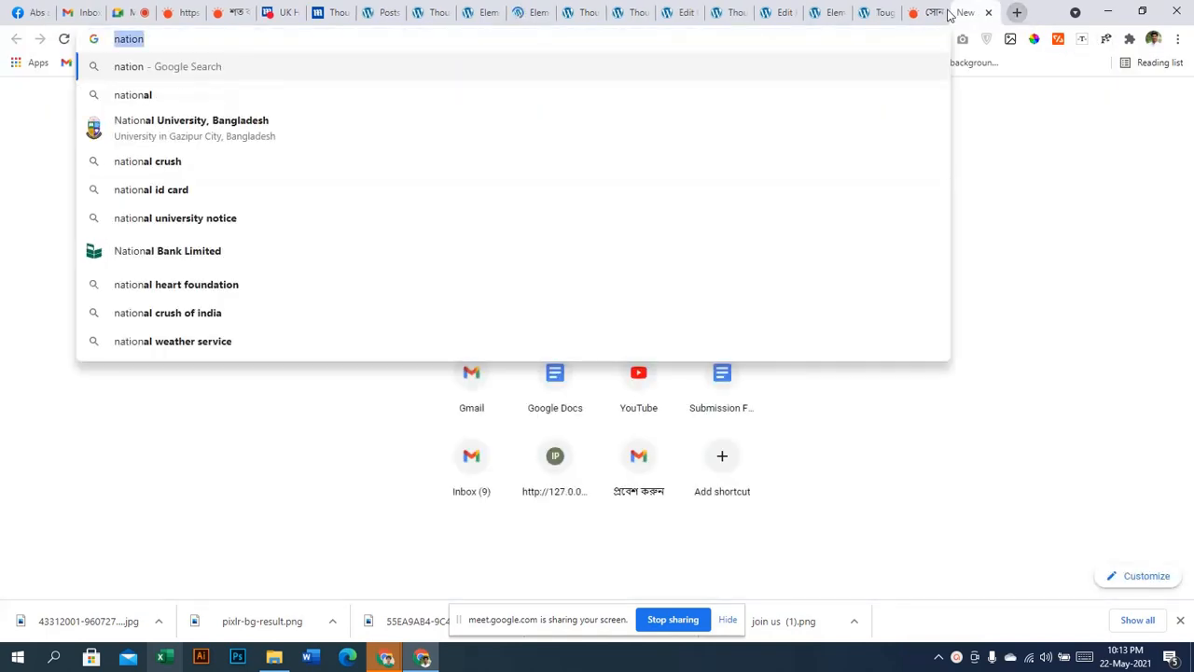
left_click(732, 13)
left_click(669, 12)
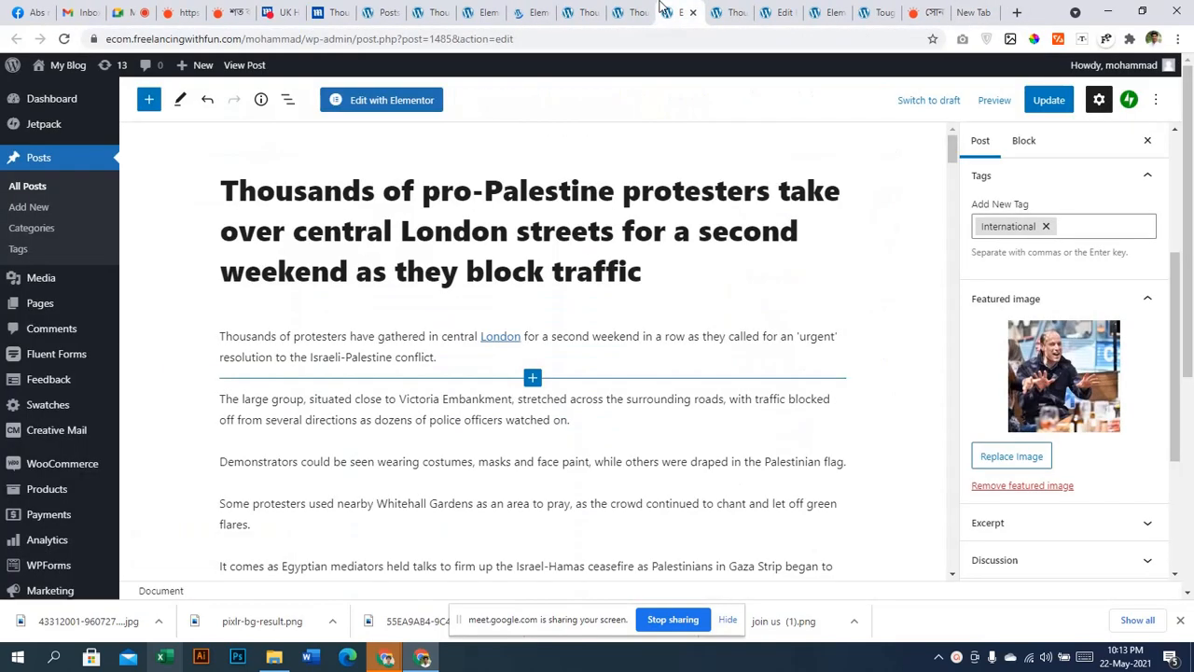
left_click(582, 12)
left_click(482, 12)
left_click(532, 12)
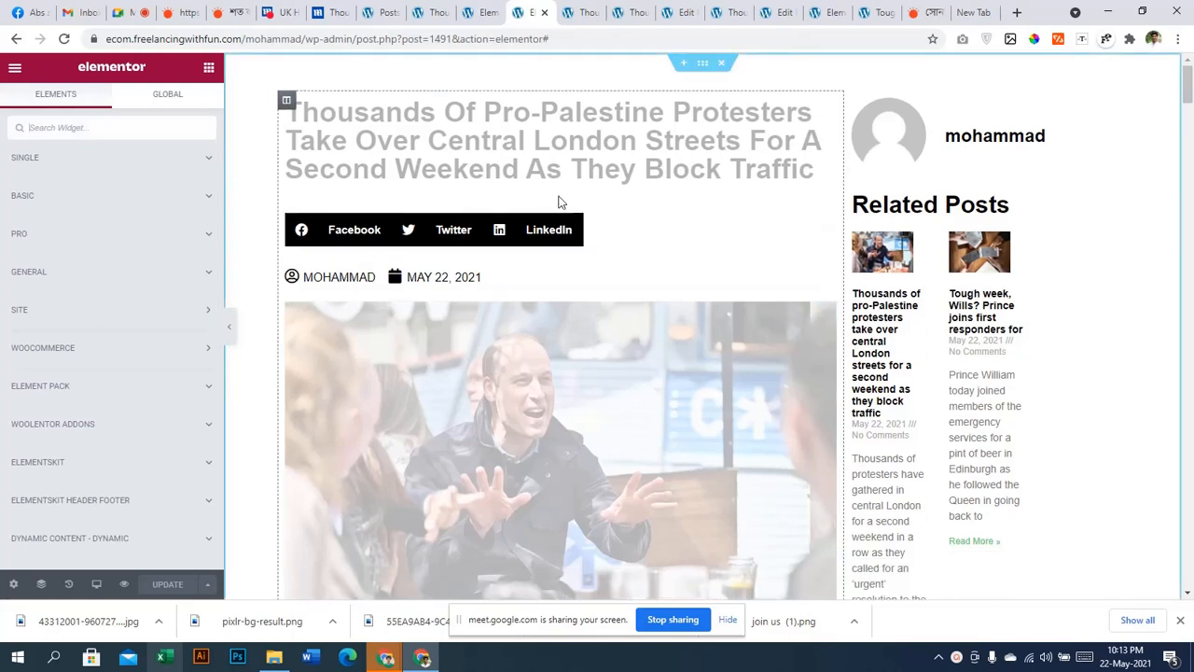
Add an In Category display condition and search categories for 'nation'
left_click(209, 584)
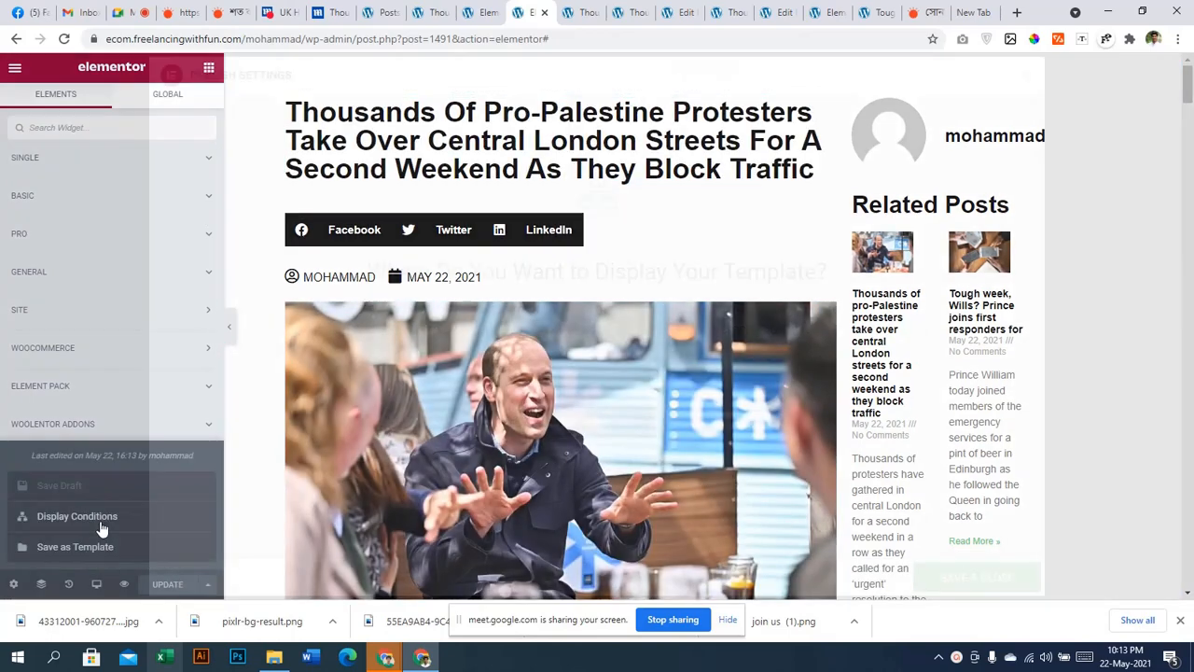
left_click(101, 519)
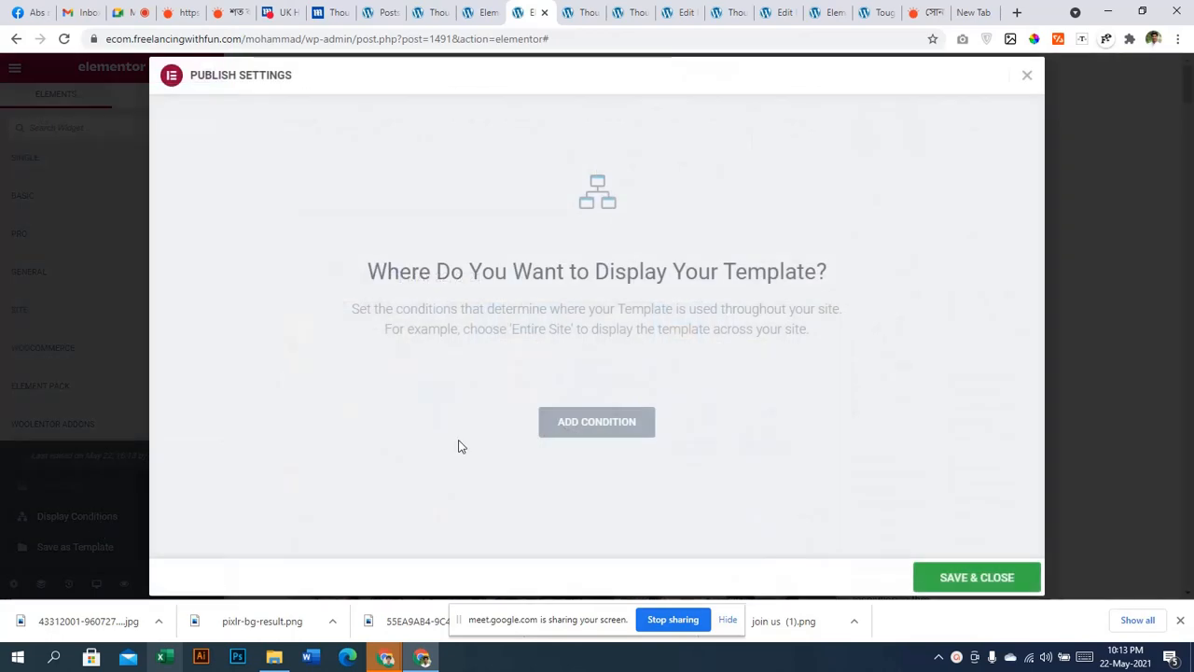
left_click(569, 424)
left_click(544, 397)
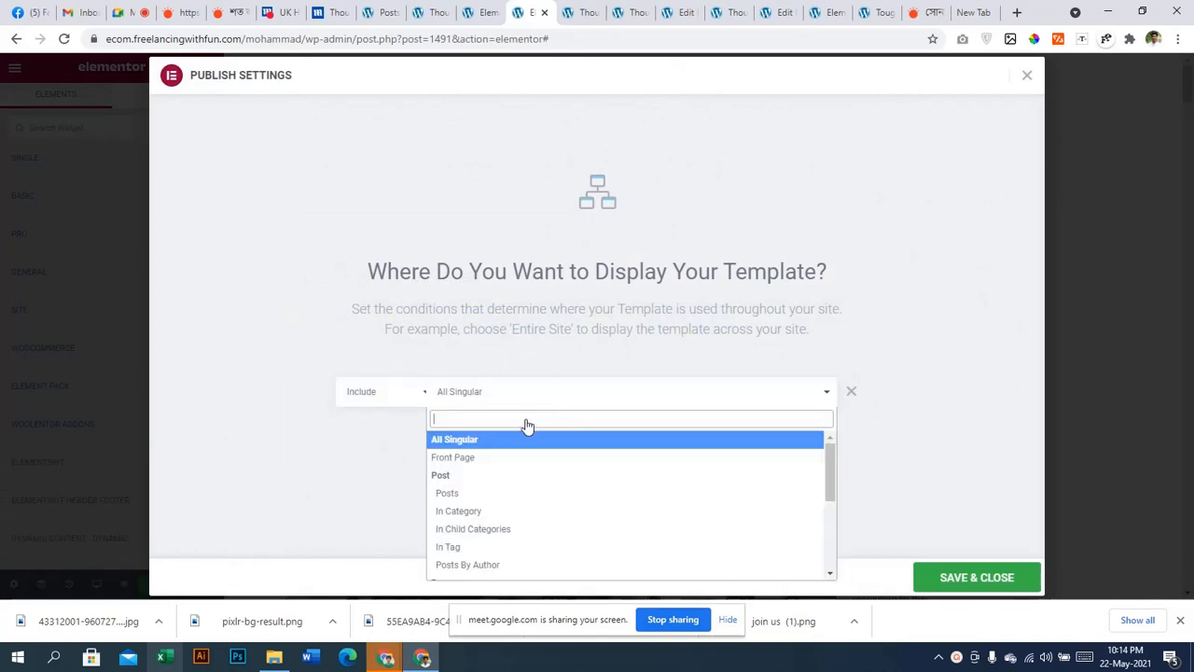
left_click(495, 513)
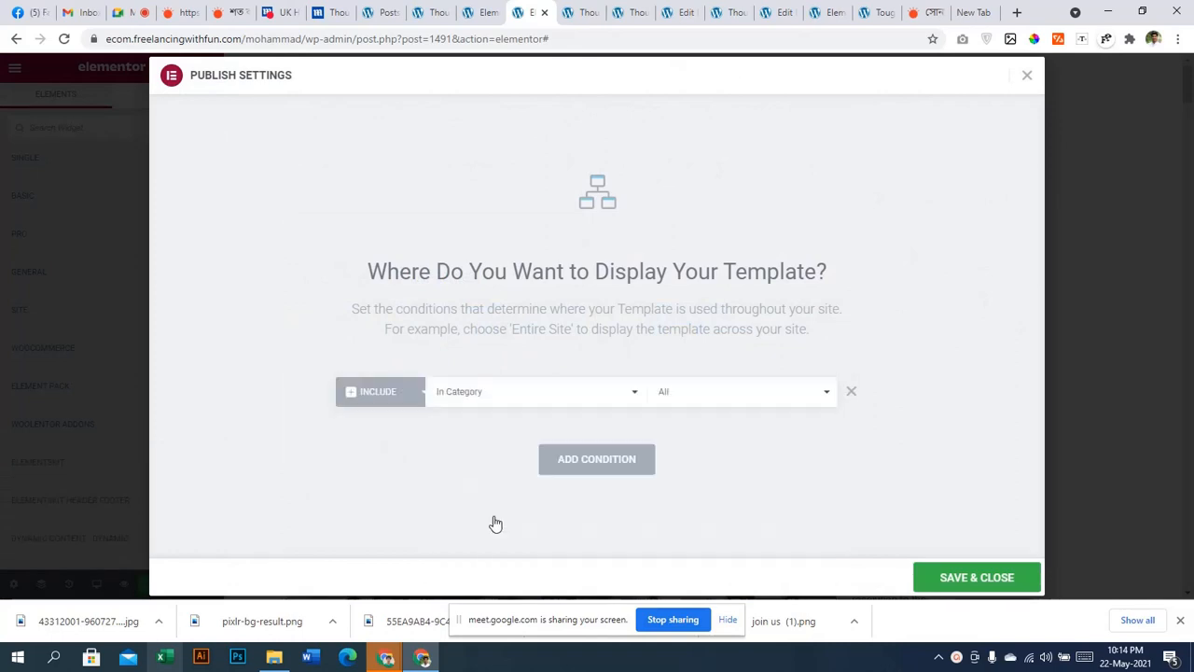
left_click(570, 398)
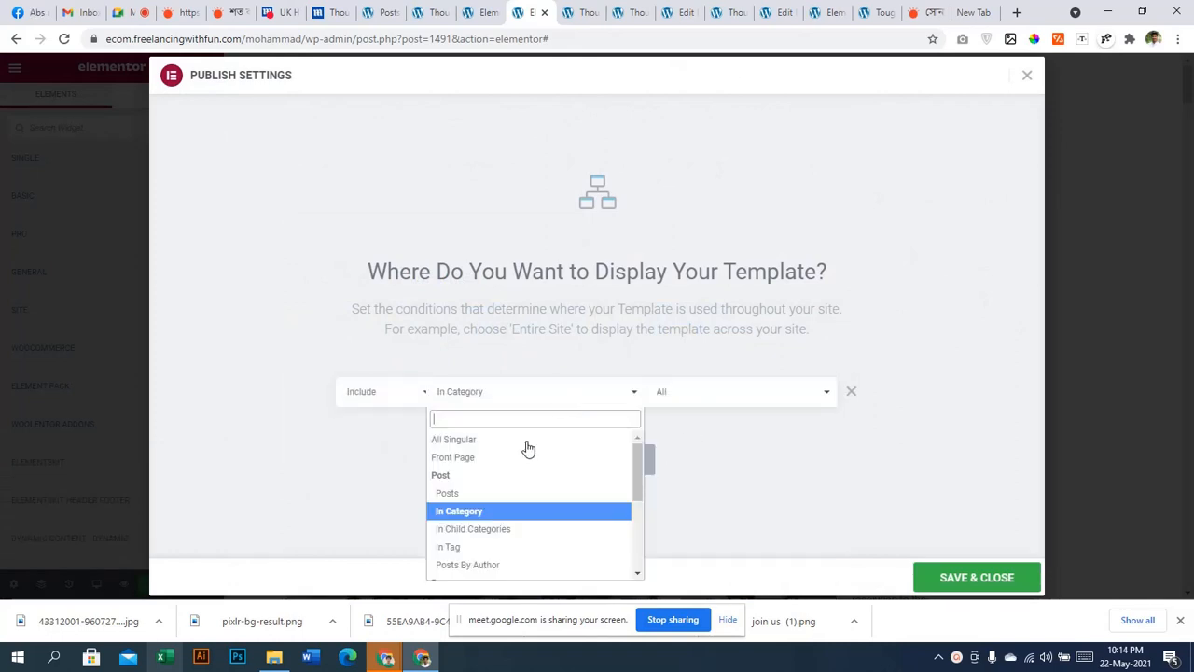
left_click(470, 510)
left_click(662, 398)
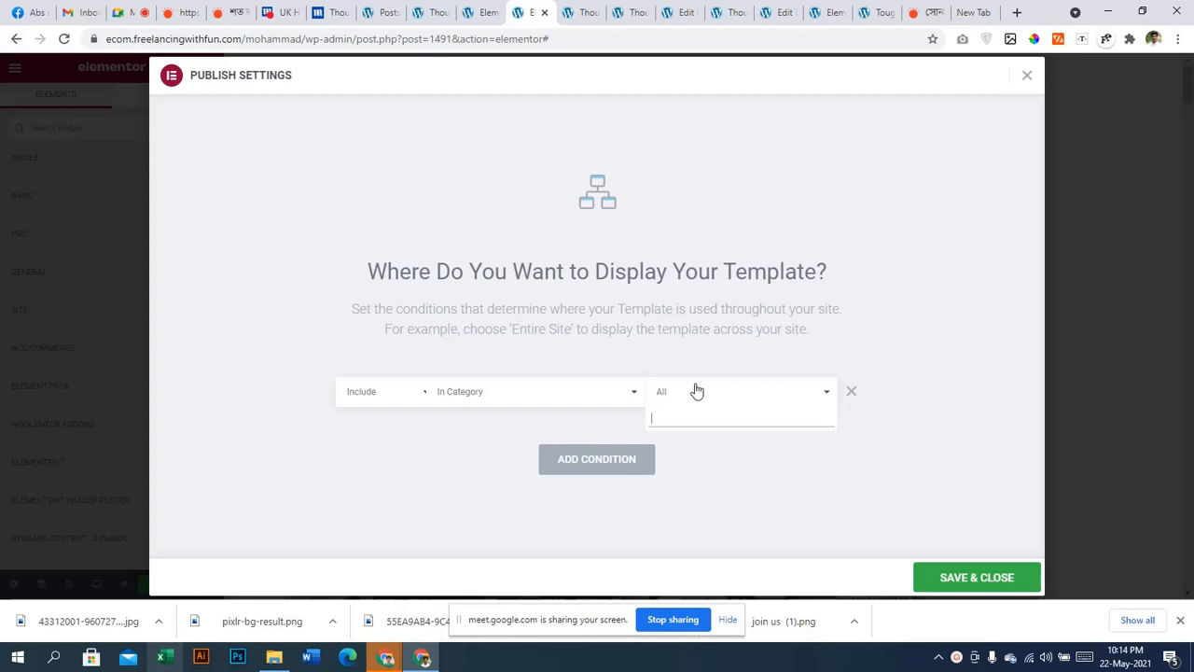
type("nation")
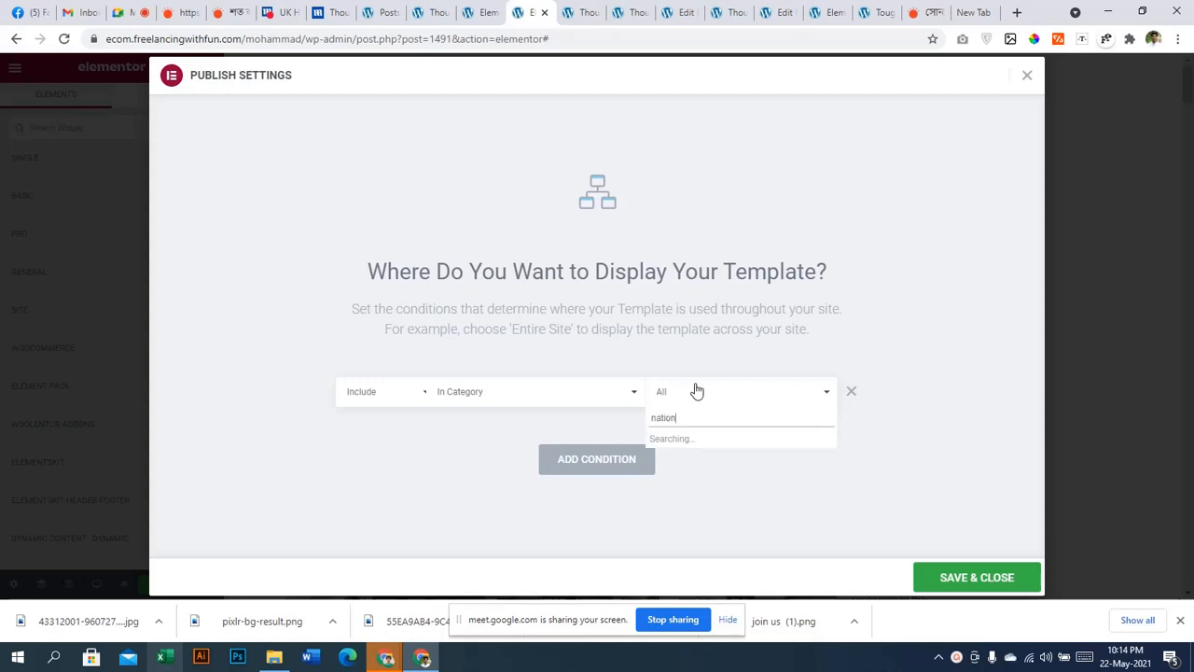
Change the condition to individual Posts and pick the pro-Palestine protesters post
left_click(557, 396)
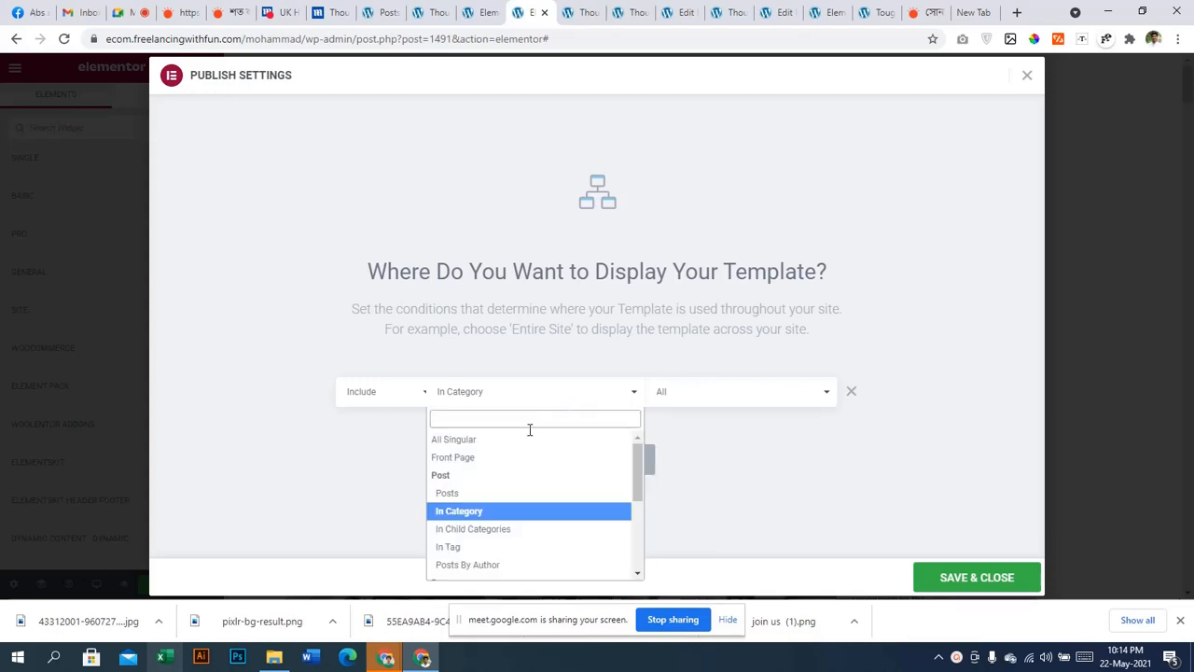
left_click(486, 492)
left_click(663, 393)
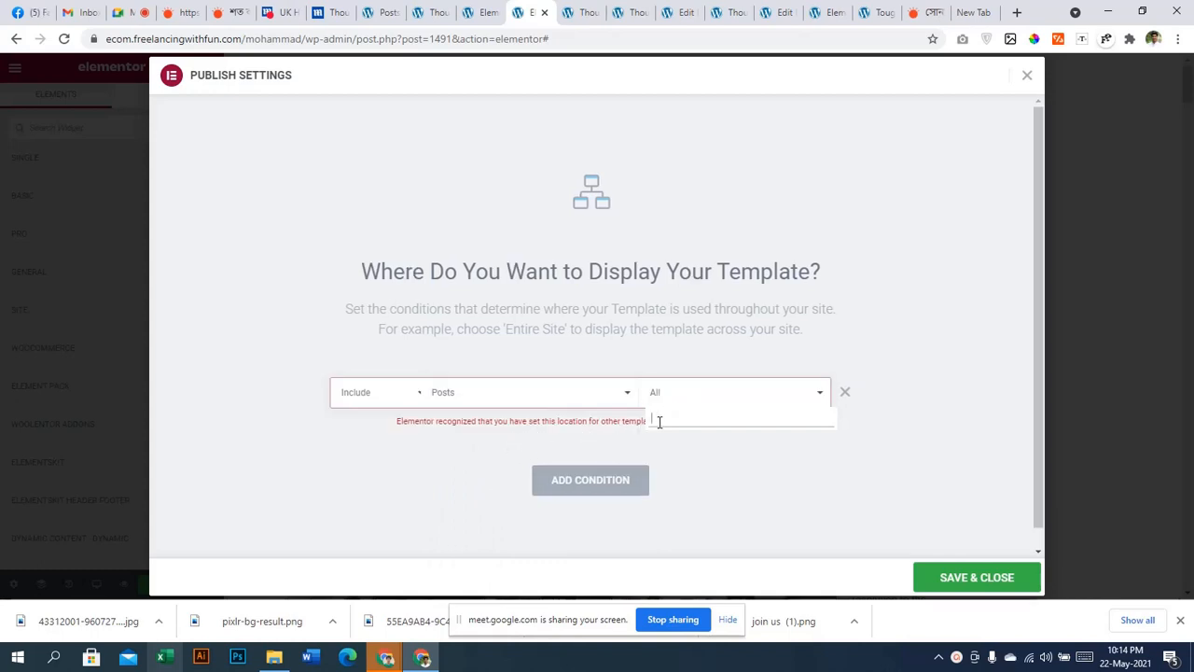
type("nation")
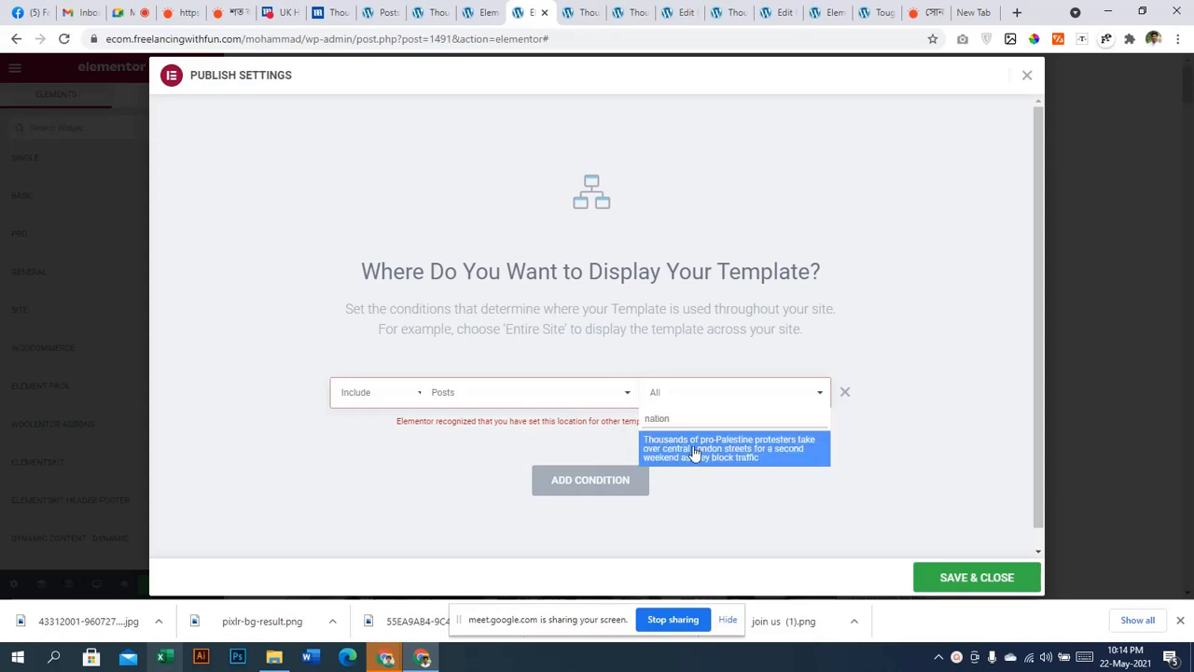
left_click(694, 452)
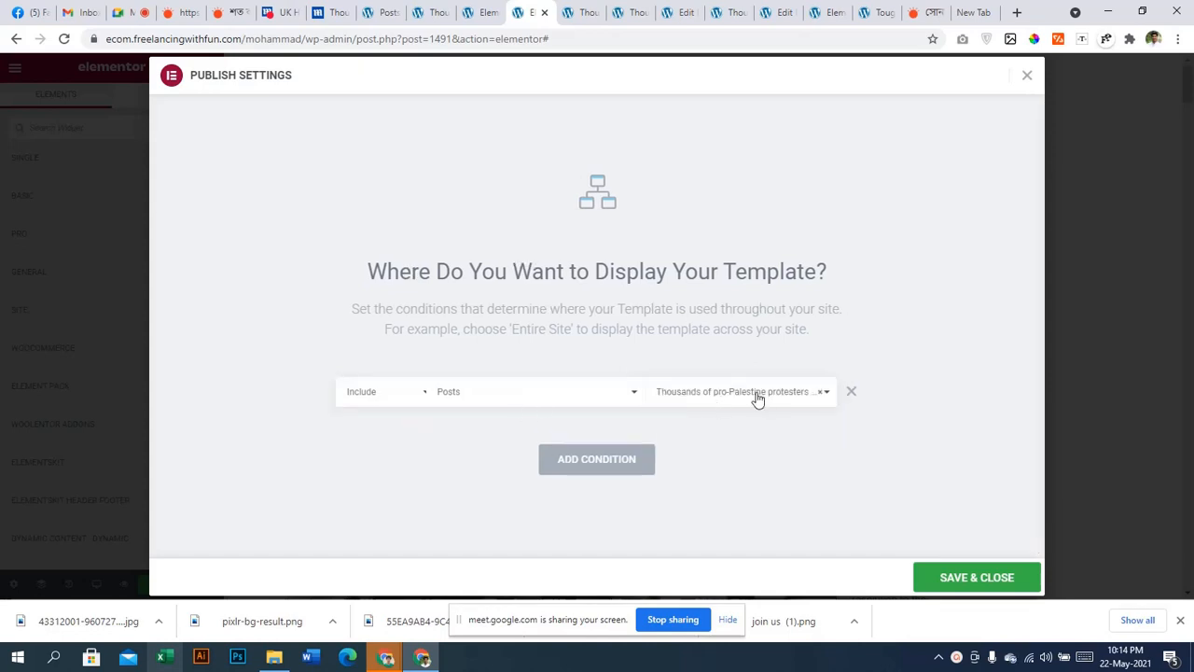
Switch the condition back to In Category and search for 'nation'
left_click(693, 399)
left_click(581, 410)
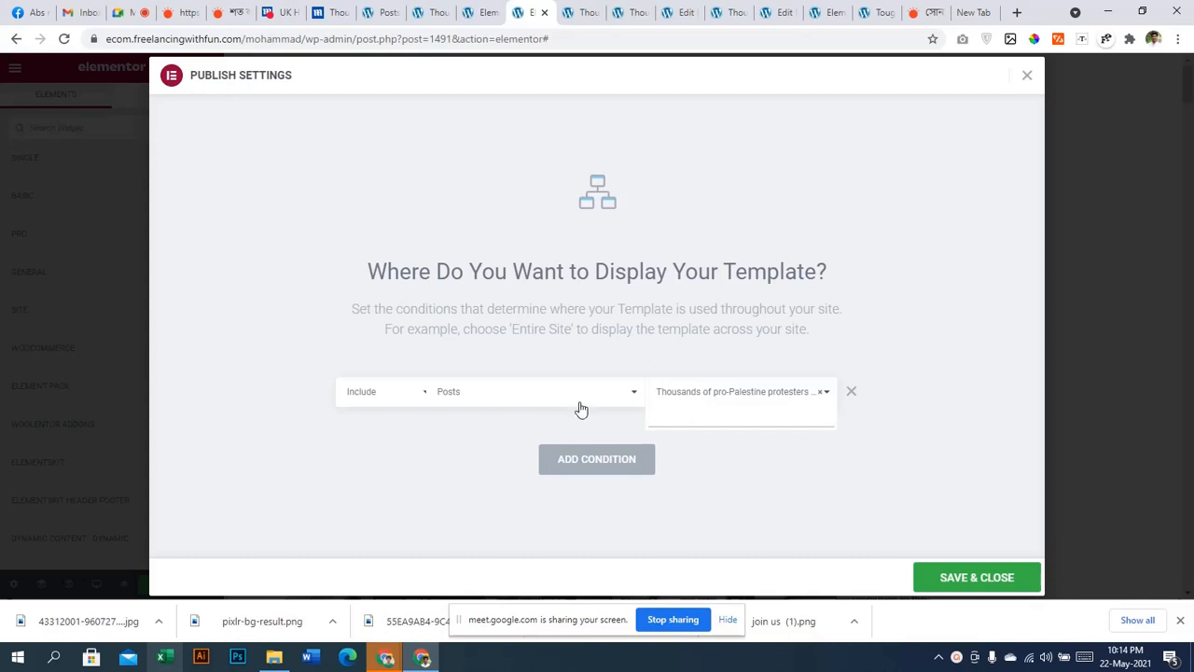
left_click(581, 403)
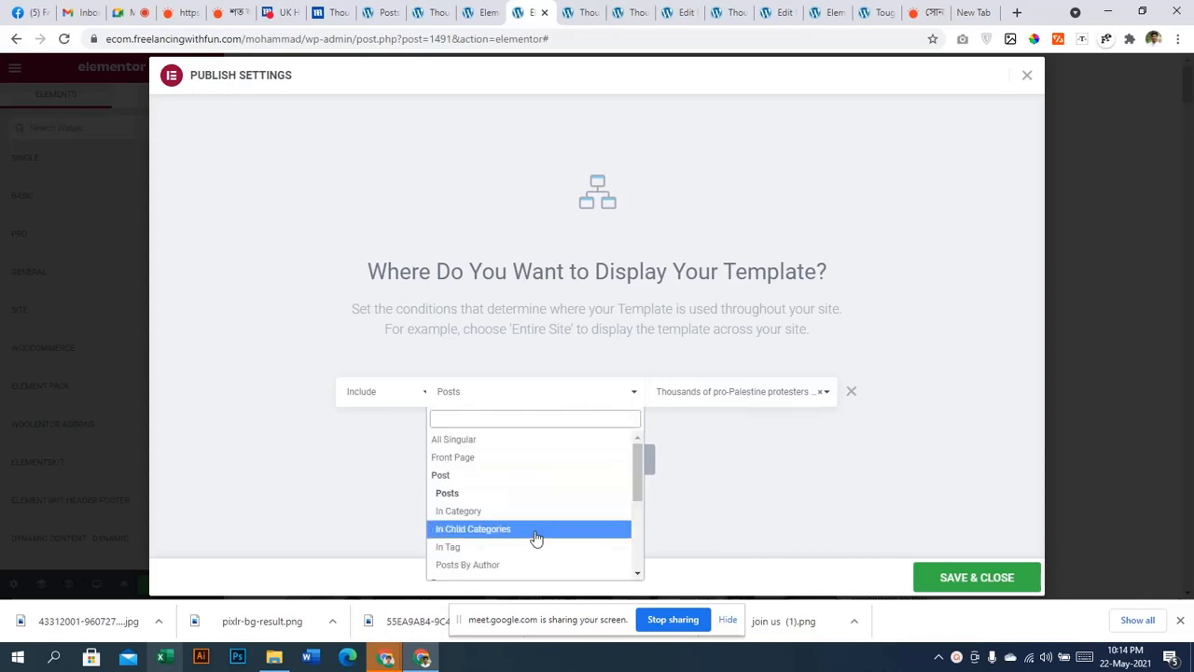
left_click(480, 513)
left_click(702, 400)
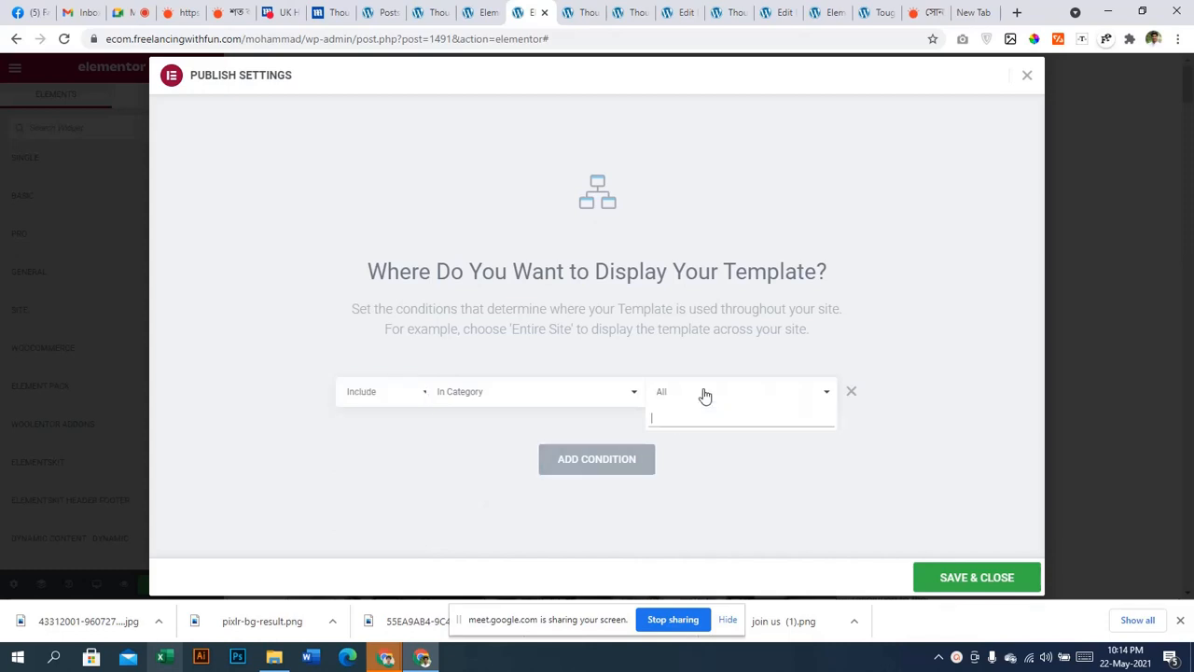
type("nation")
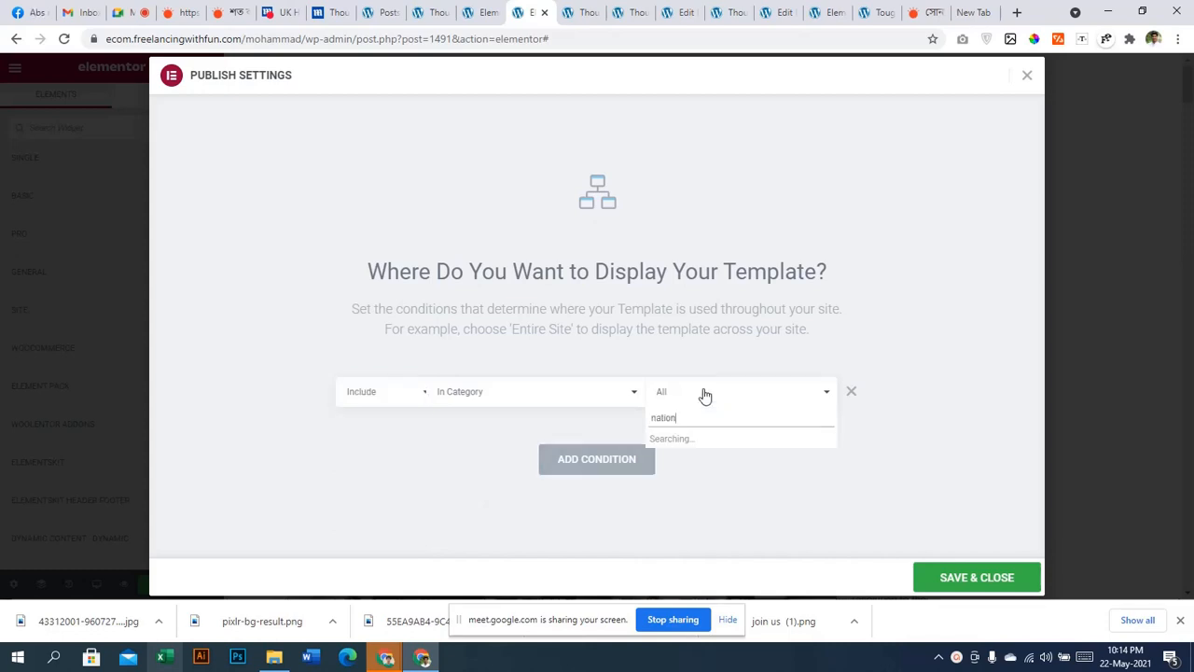
left_click(845, 515)
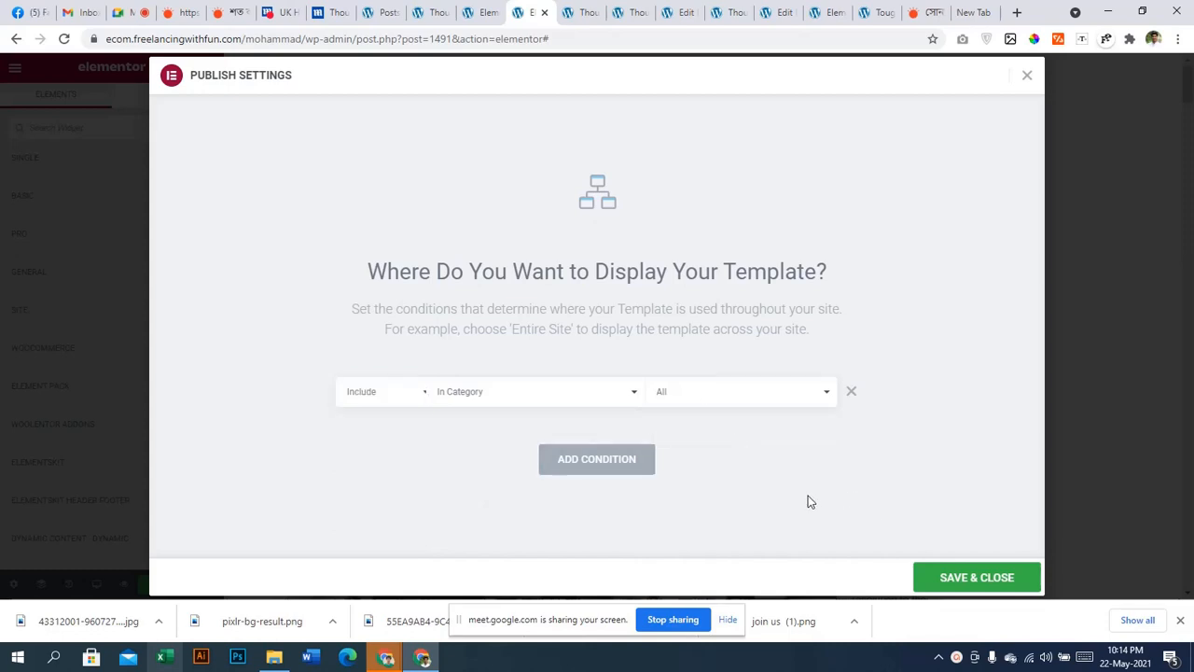
left_click(719, 401)
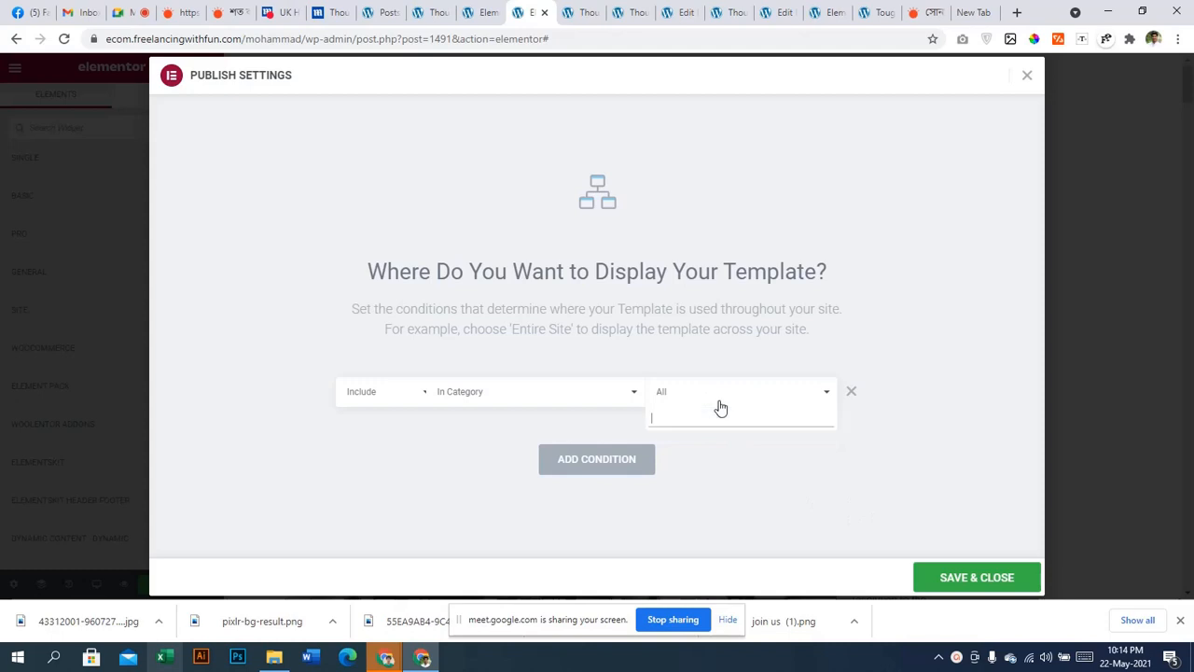
Set the condition to In Tag 'nation' and save the display conditions
left_click(604, 393)
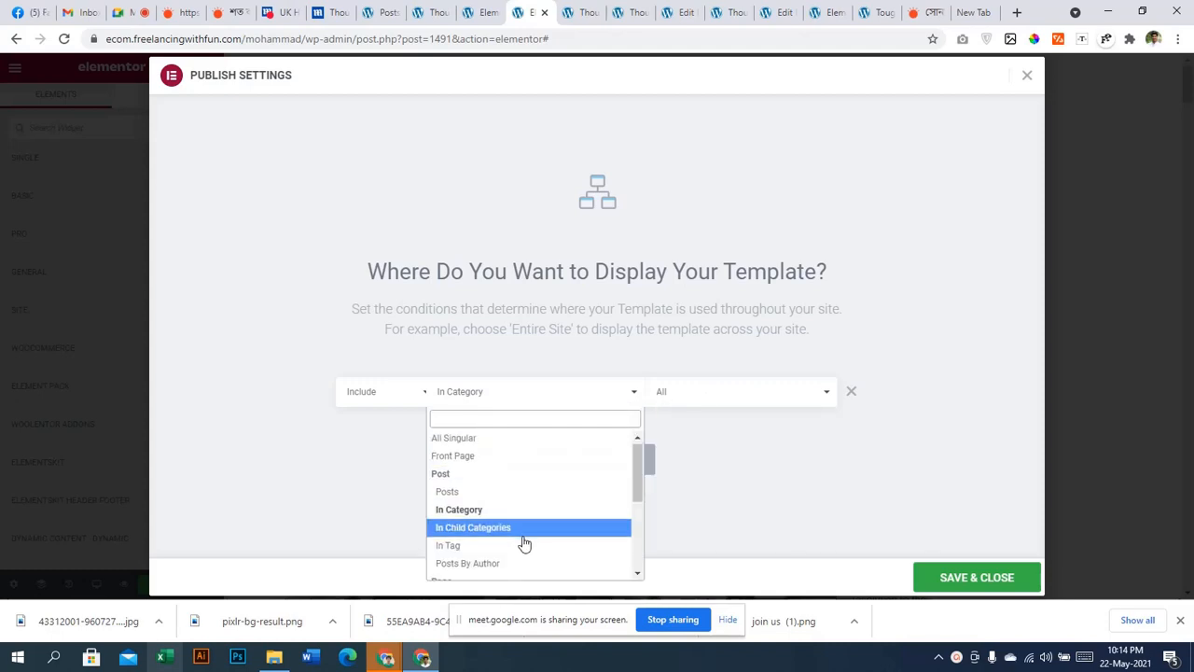
scroll(514, 538, "down", 2)
scroll(514, 532, "up", 1)
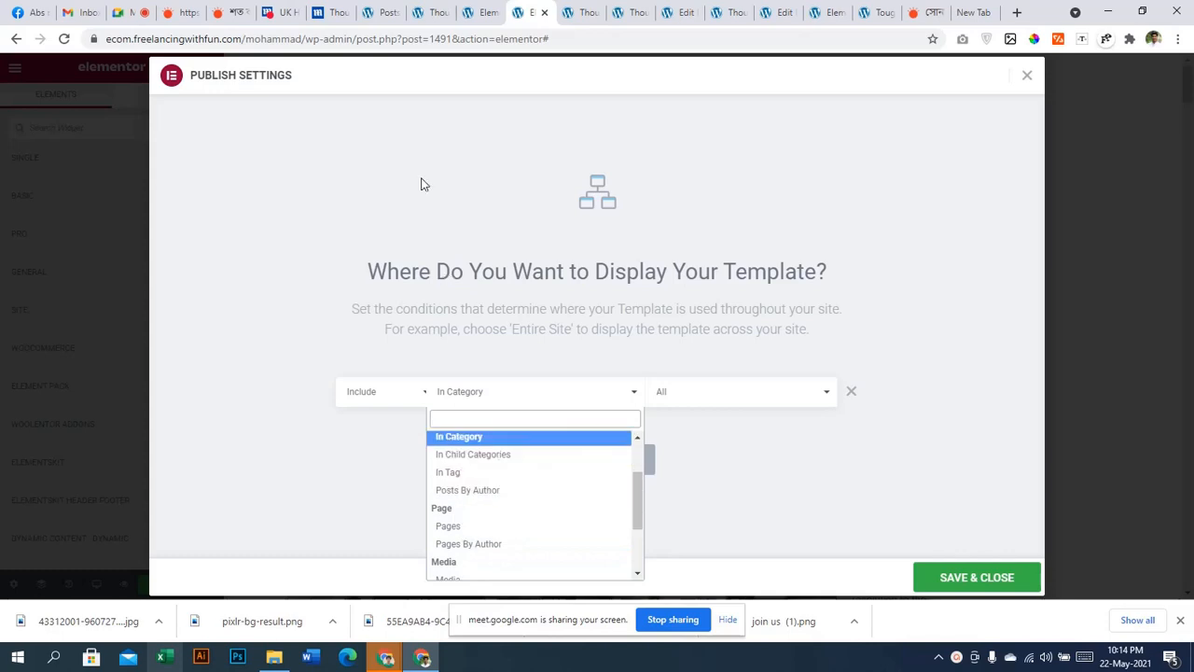
left_click(460, 474)
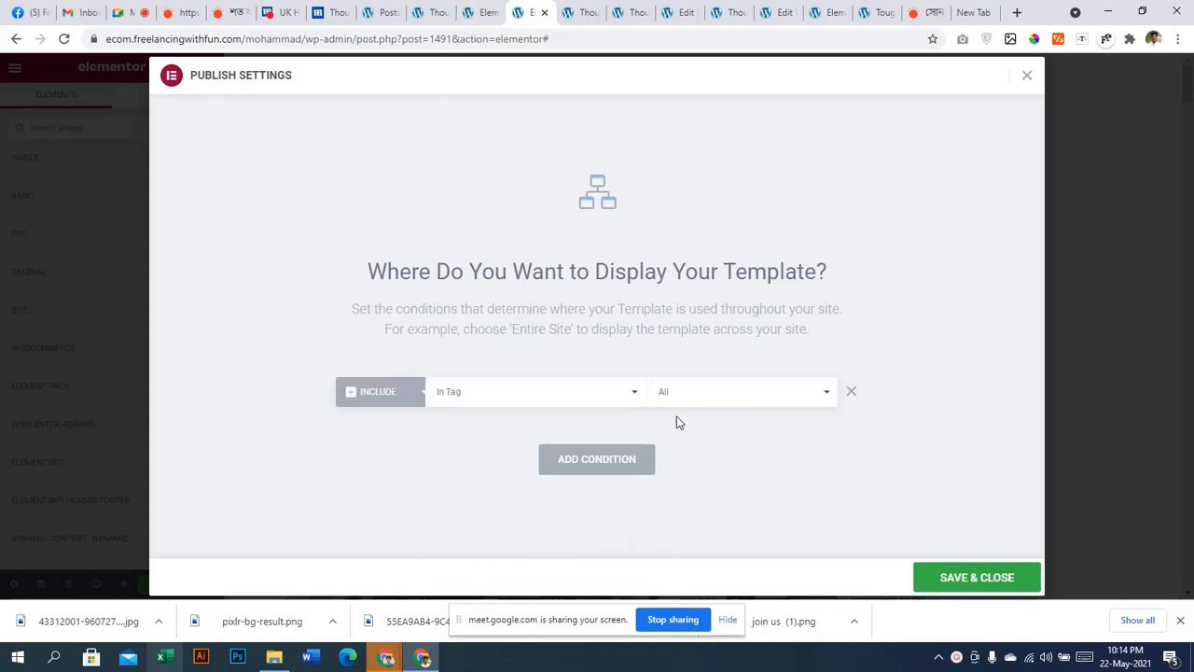
left_click(735, 403)
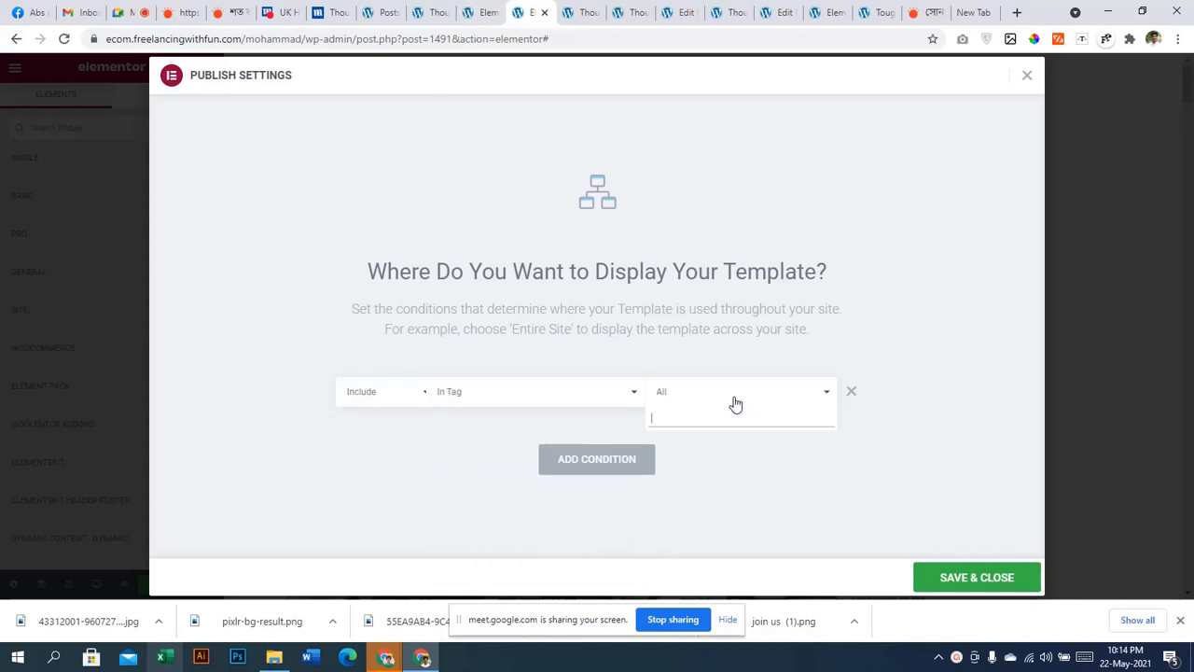
type("nation")
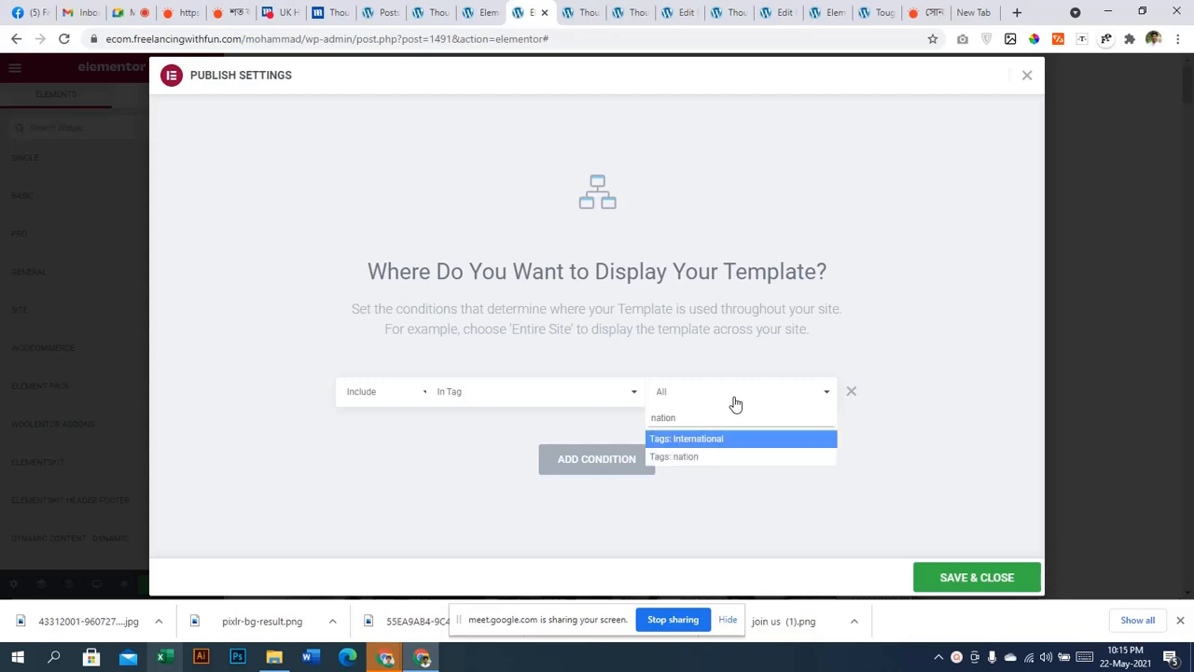
left_click(709, 456)
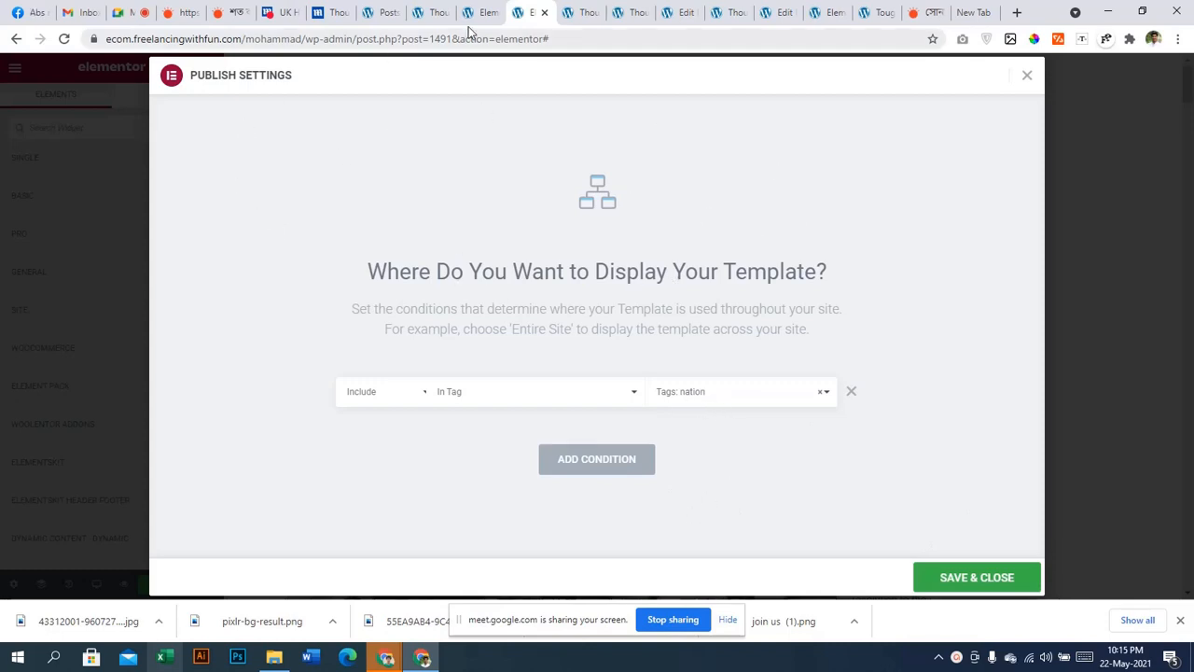
left_click(973, 585)
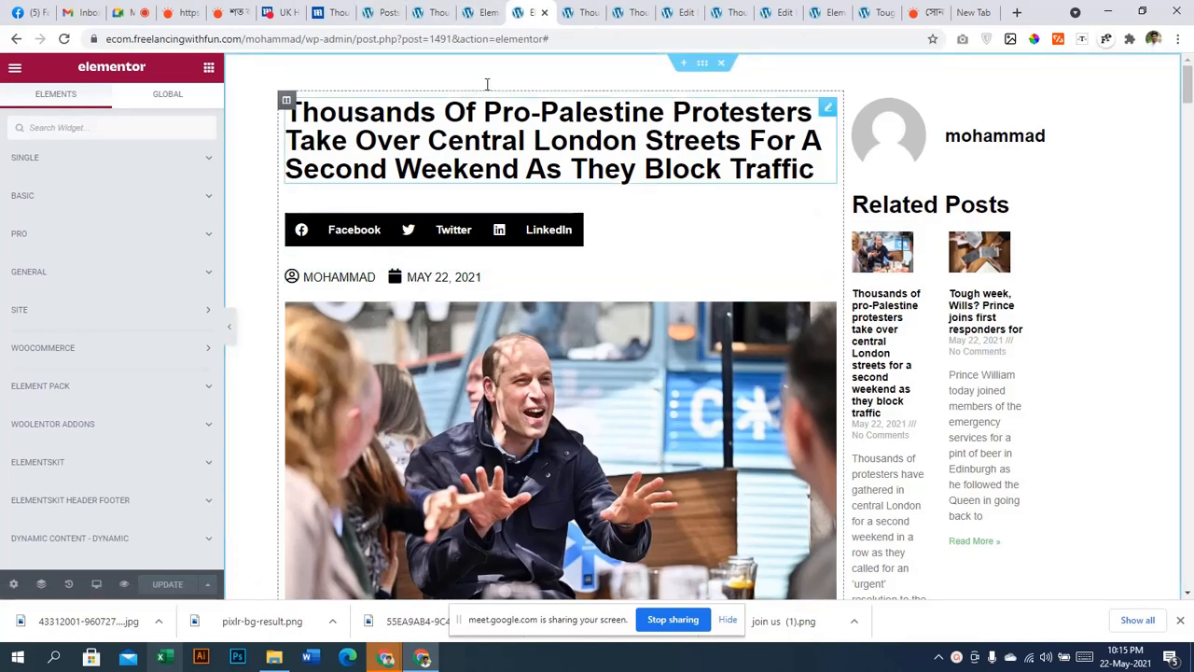
Return to the Posts list tab and reload it
scroll(677, 463, "down", 2)
scroll(675, 461, "down", 3)
scroll(675, 457, "up", 5)
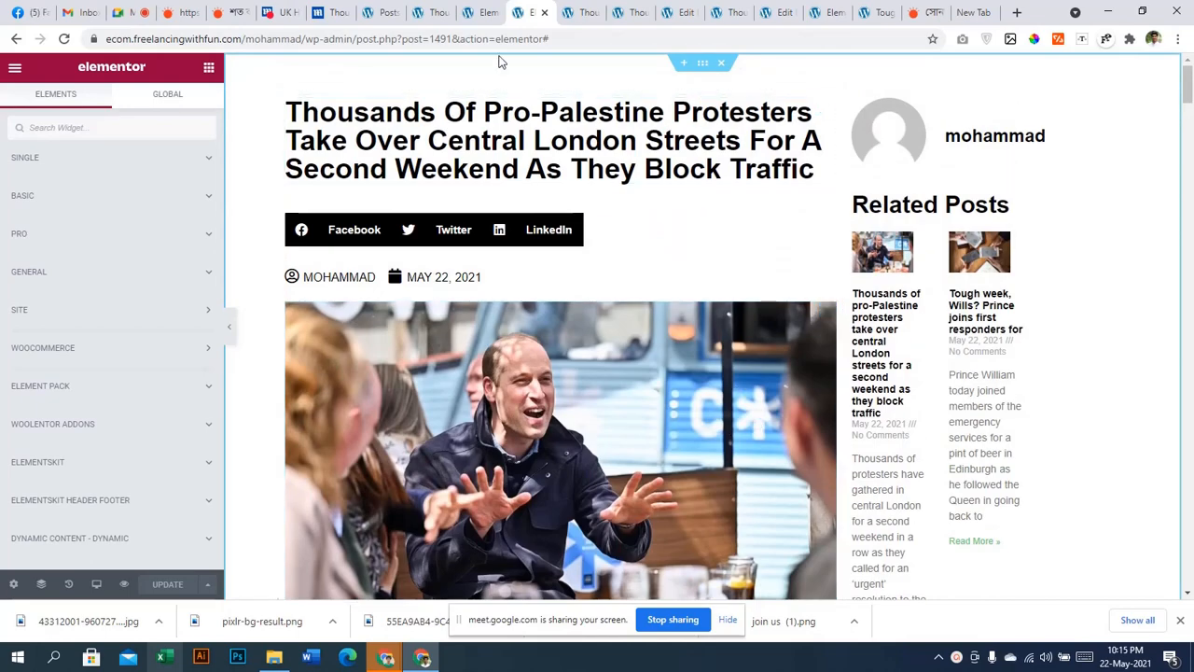
left_click(432, 9)
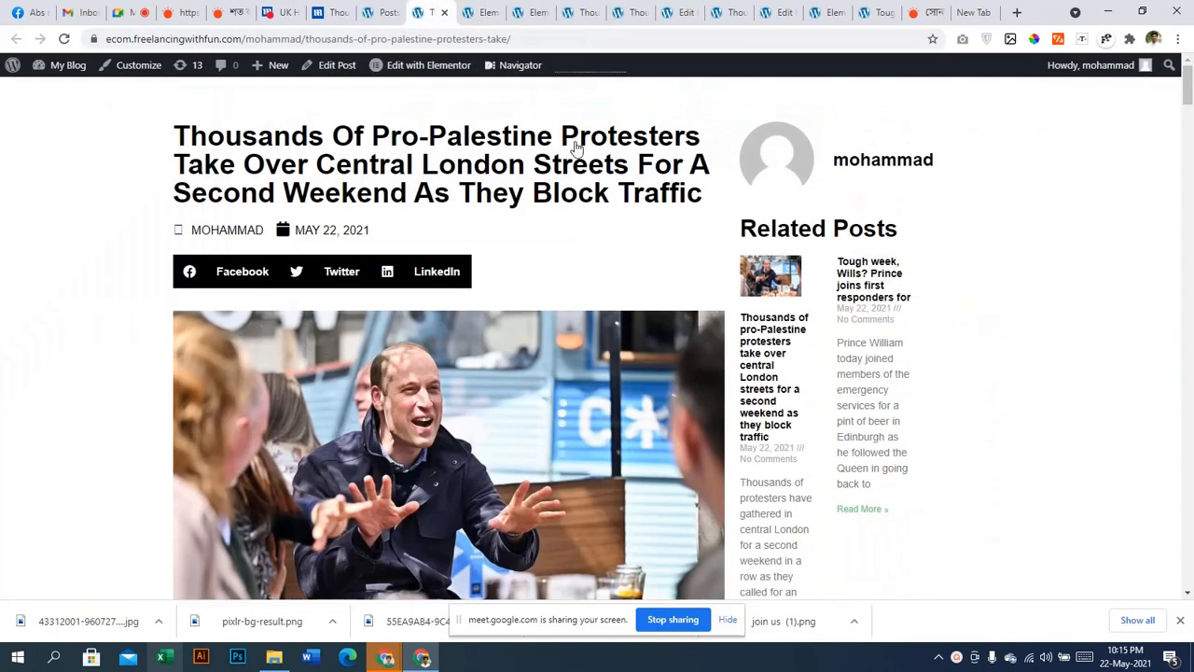
left_click(387, 12)
key("F5")
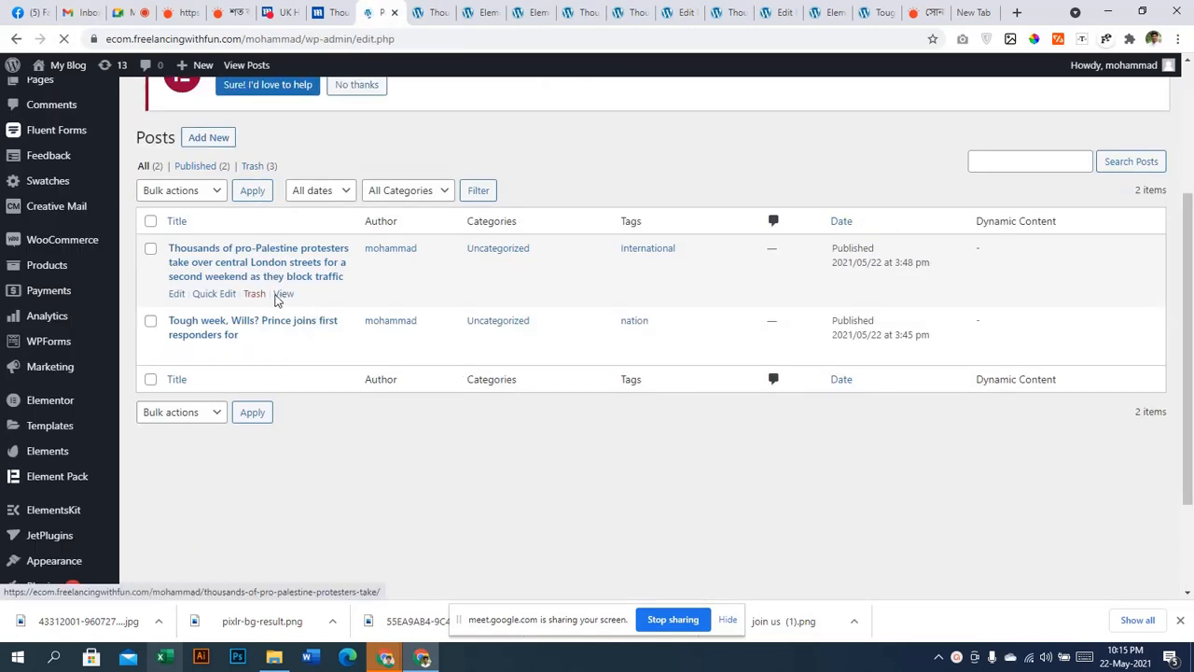
Open the first post and the nation-tagged post in new tabs from their View links
right_click(289, 339)
left_click(308, 344)
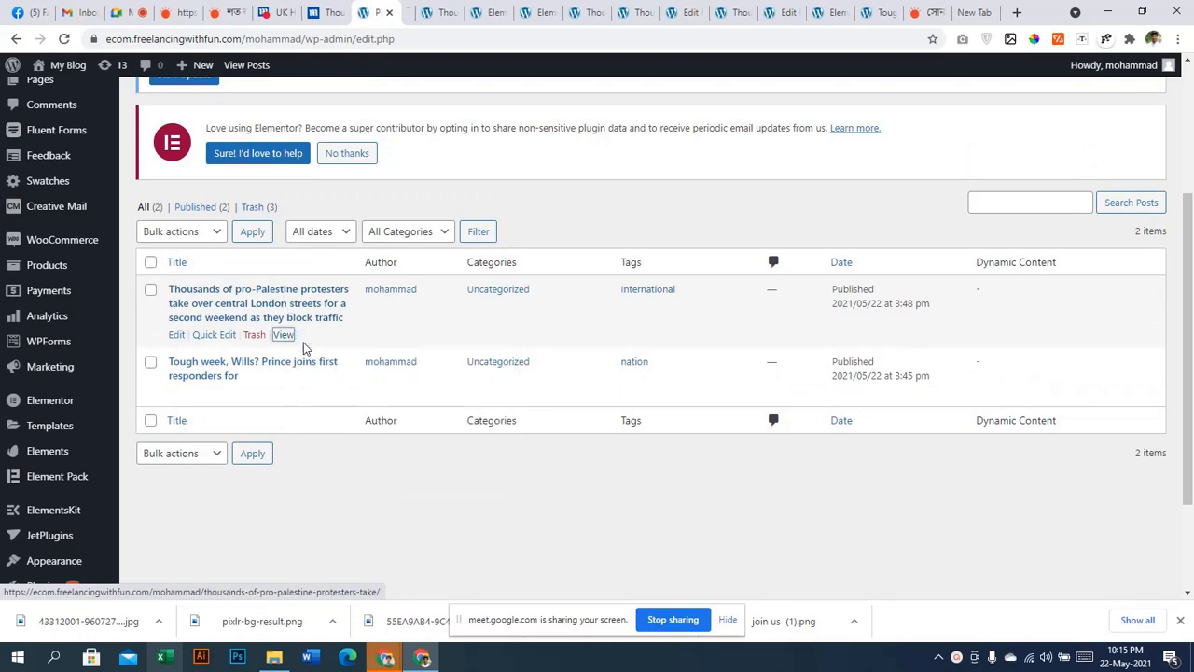
left_click(419, 10)
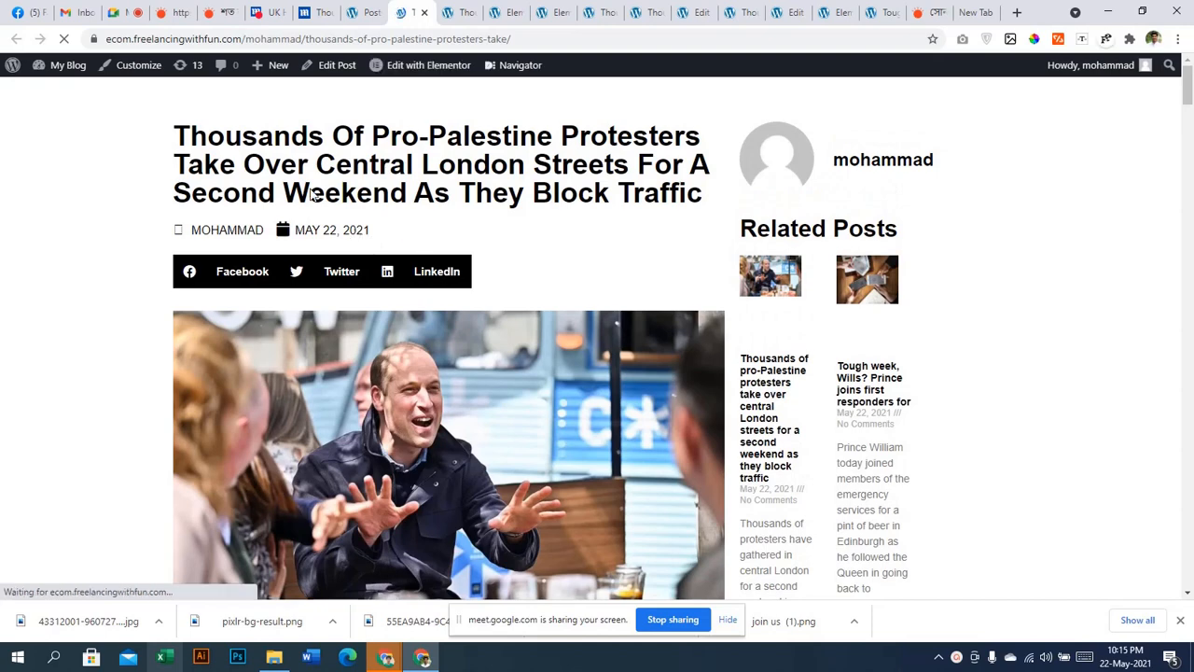
left_click(364, 11)
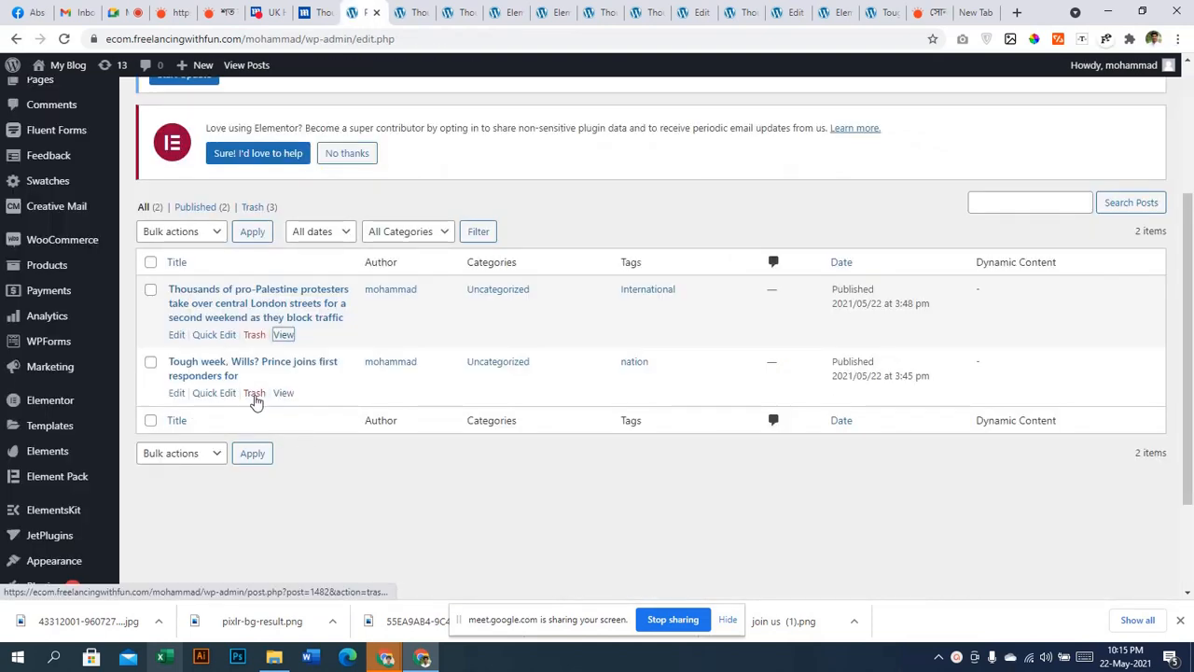
right_click(287, 396)
left_click(302, 404)
View the live Prince William post in its new tab
left_click(429, 11)
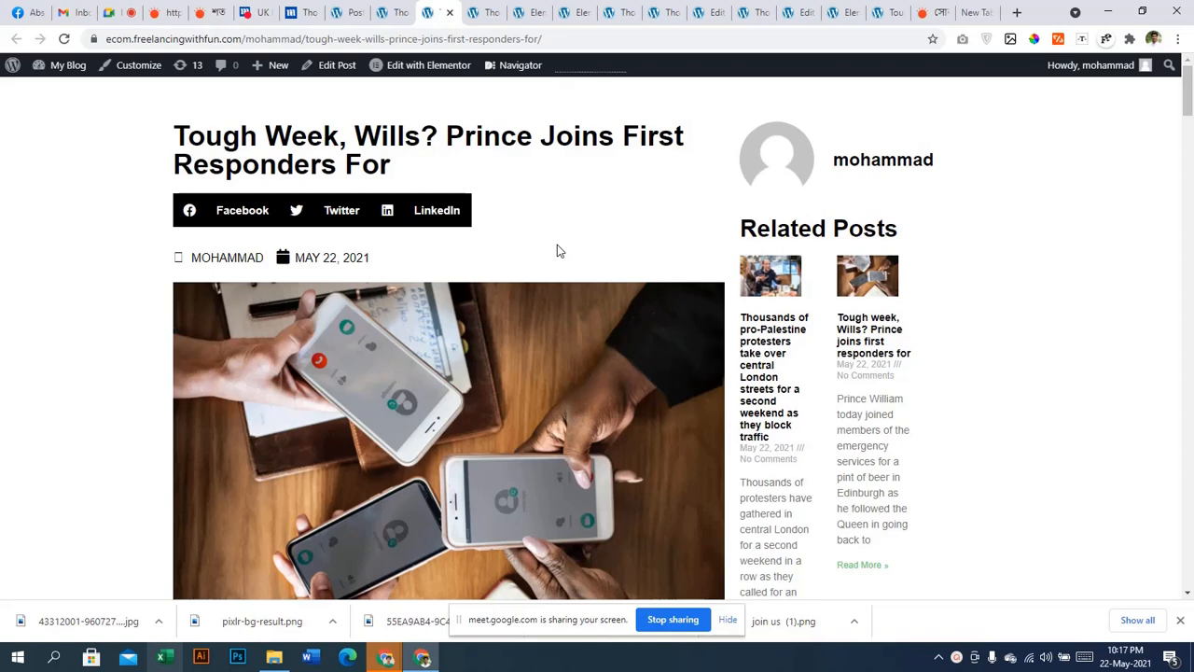
left_click(988, 655)
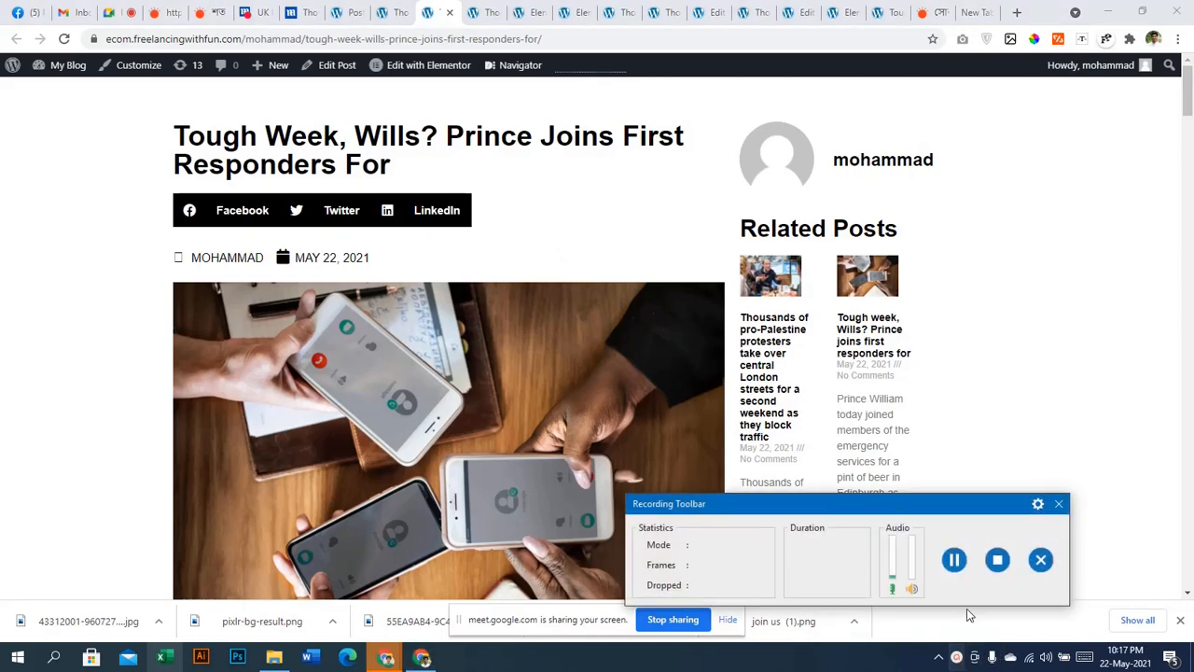